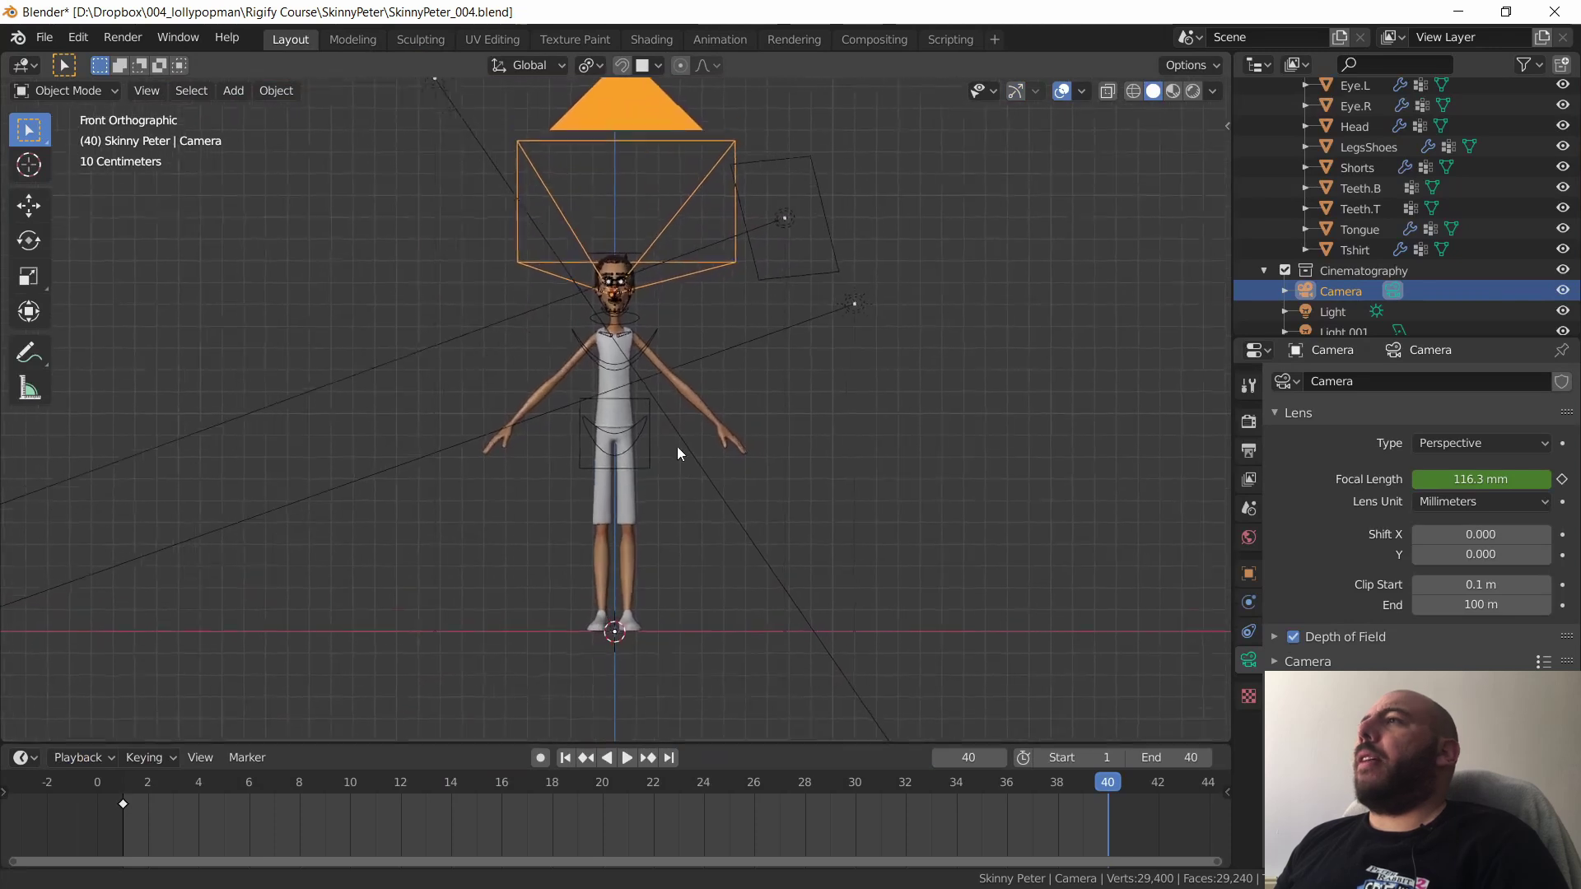
- Exclude the Cinematography collection from the view layer and reduce the timeline's height to enlarge the viewport
click(1282, 273)
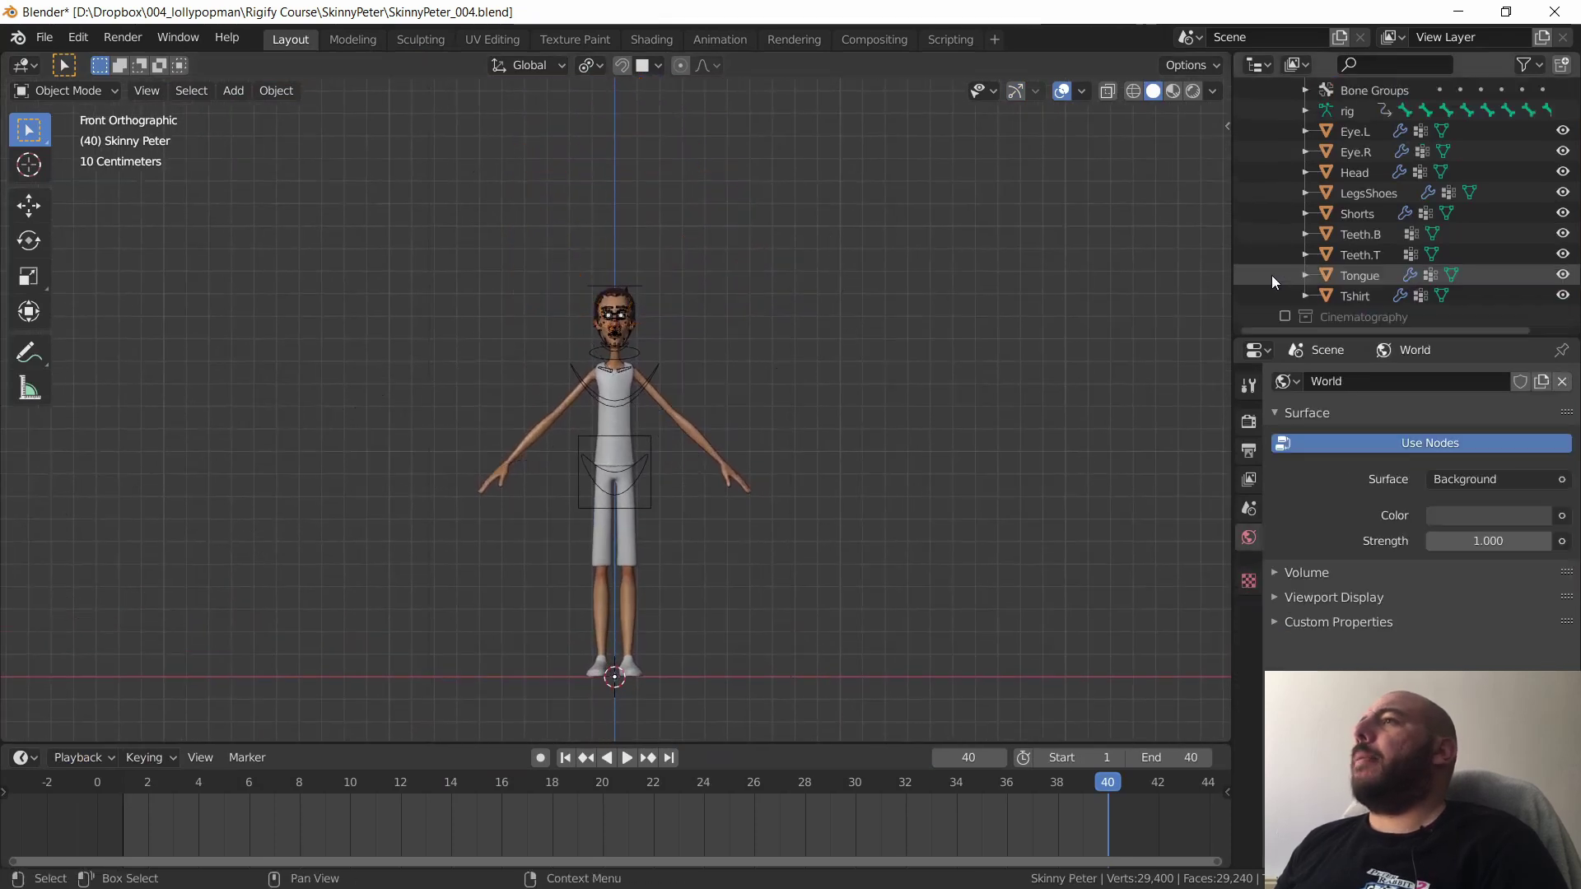
scroll(1400, 247, up, 5)
middle_drag(1385, 369, 1328, 418)
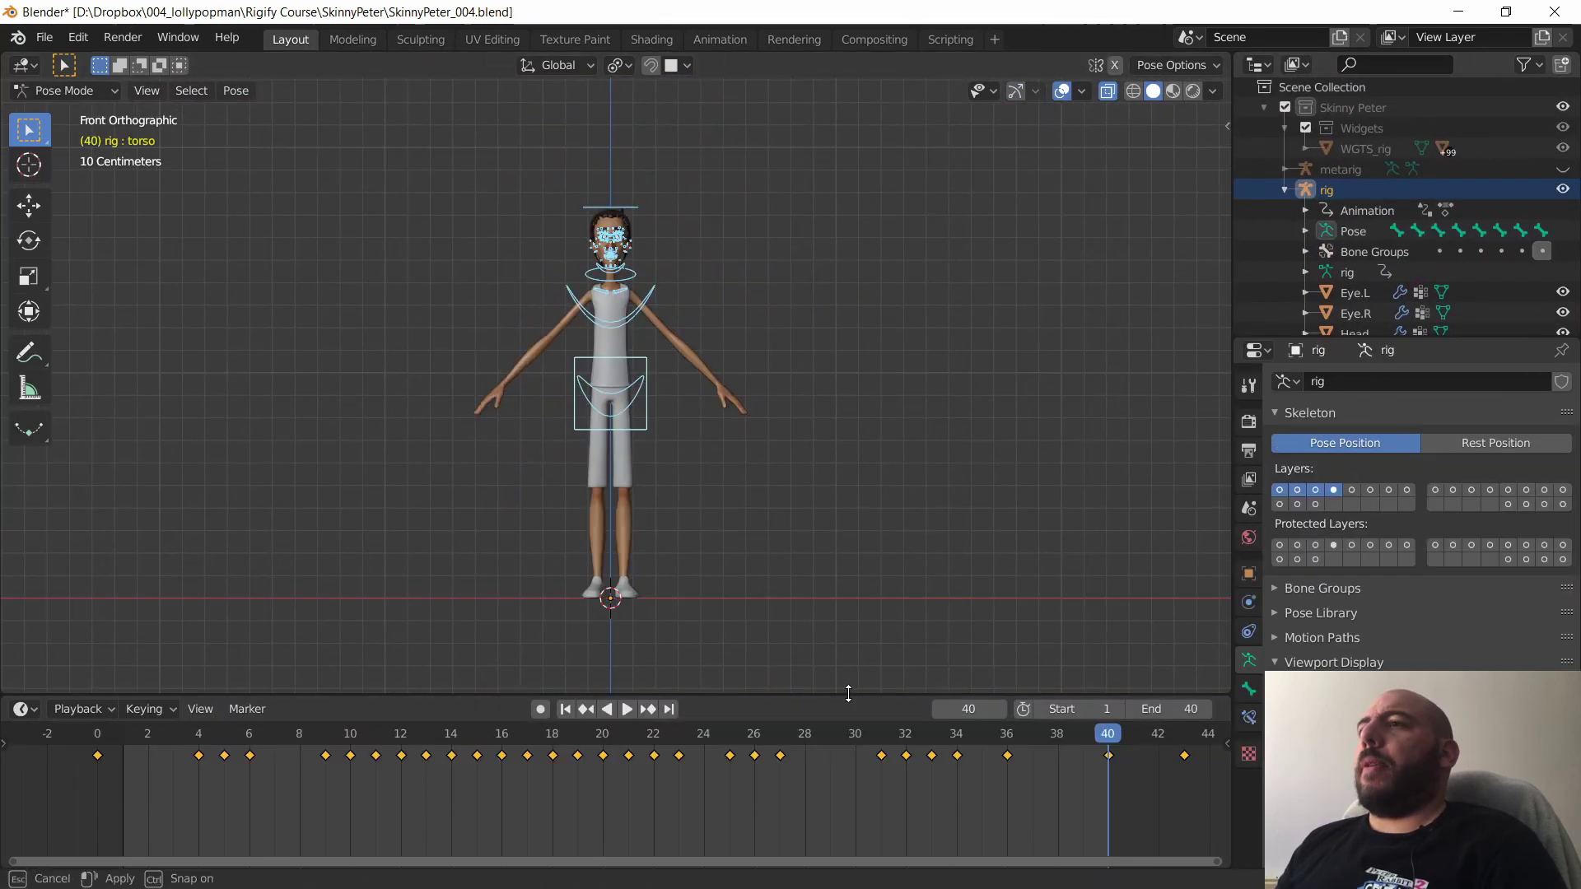
drag(848, 693, 847, 776)
- Return the rig to Object Mode, collapse its hierarchy in the outliner and unhide the metarig
click(927, 374)
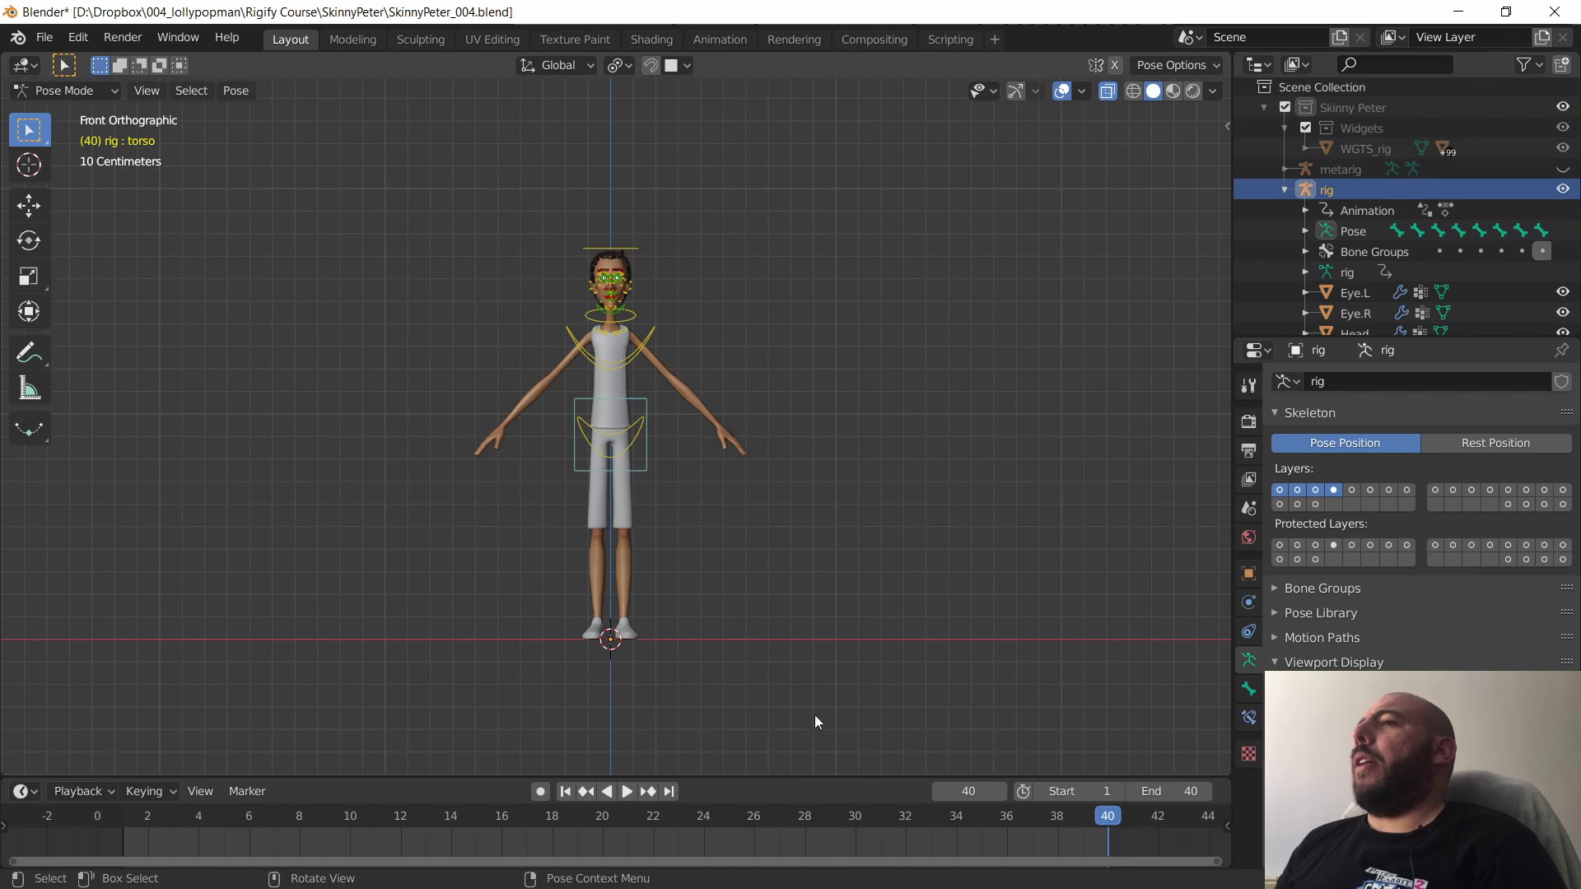
key(ctrl+Tab)
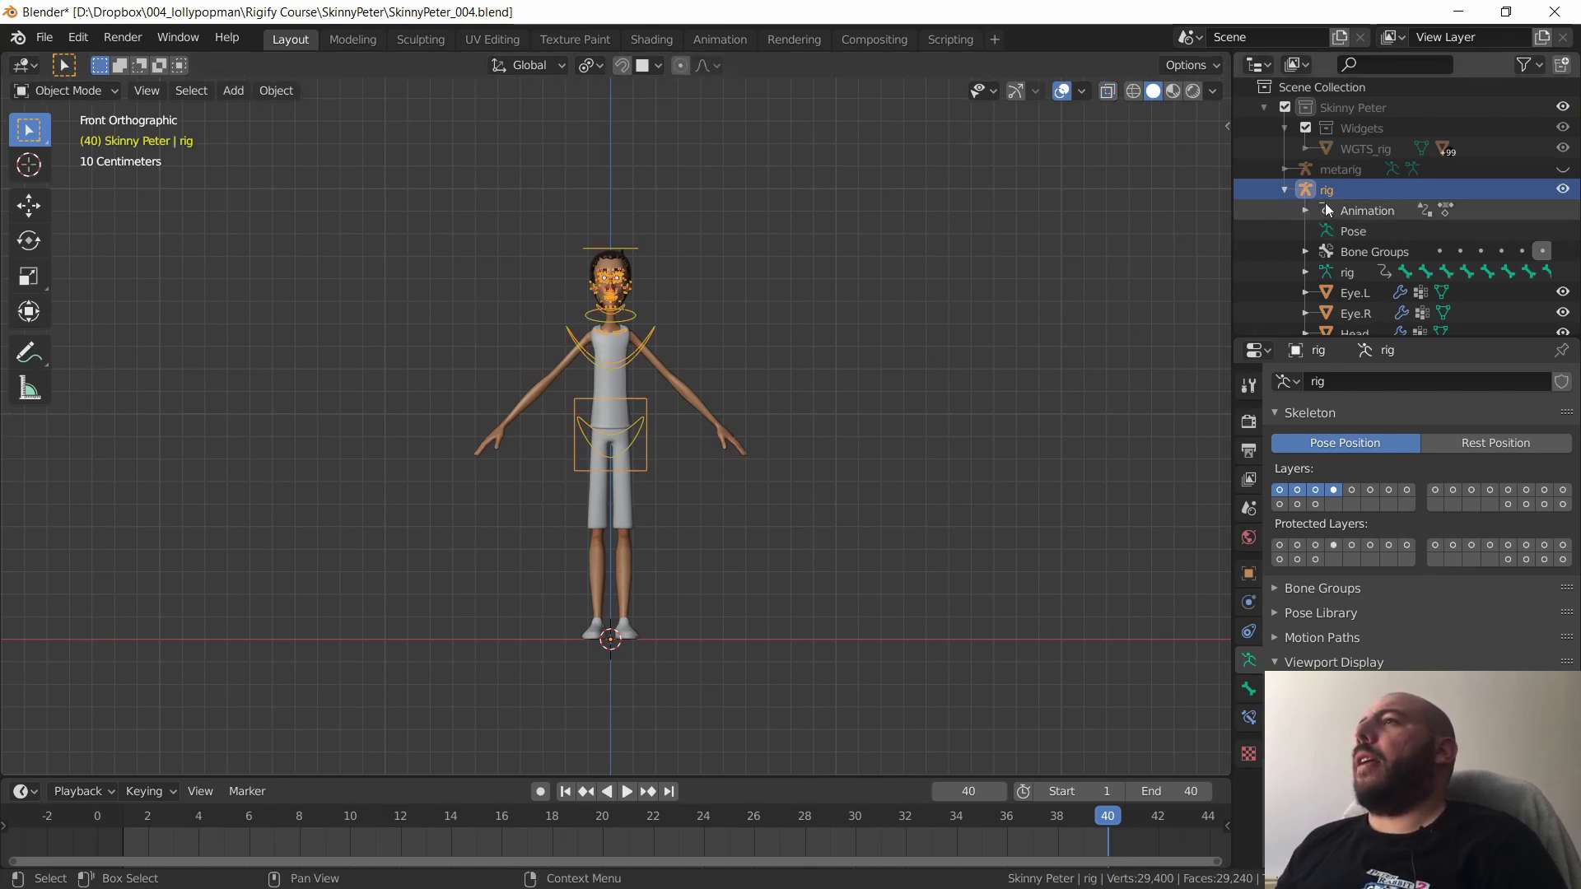
click(1284, 190)
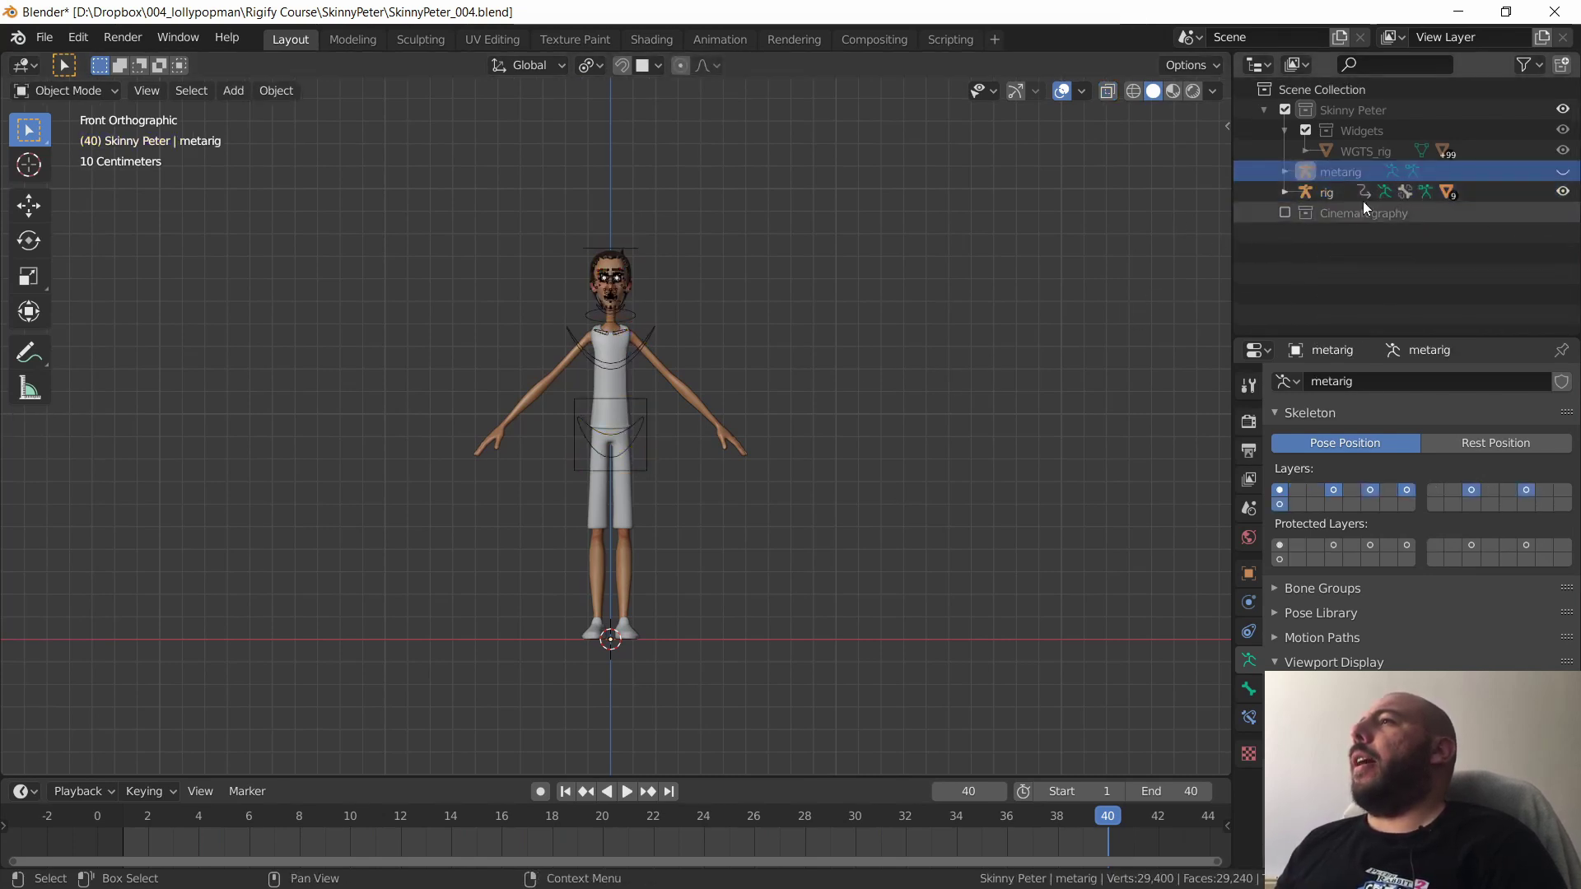
click(1563, 171)
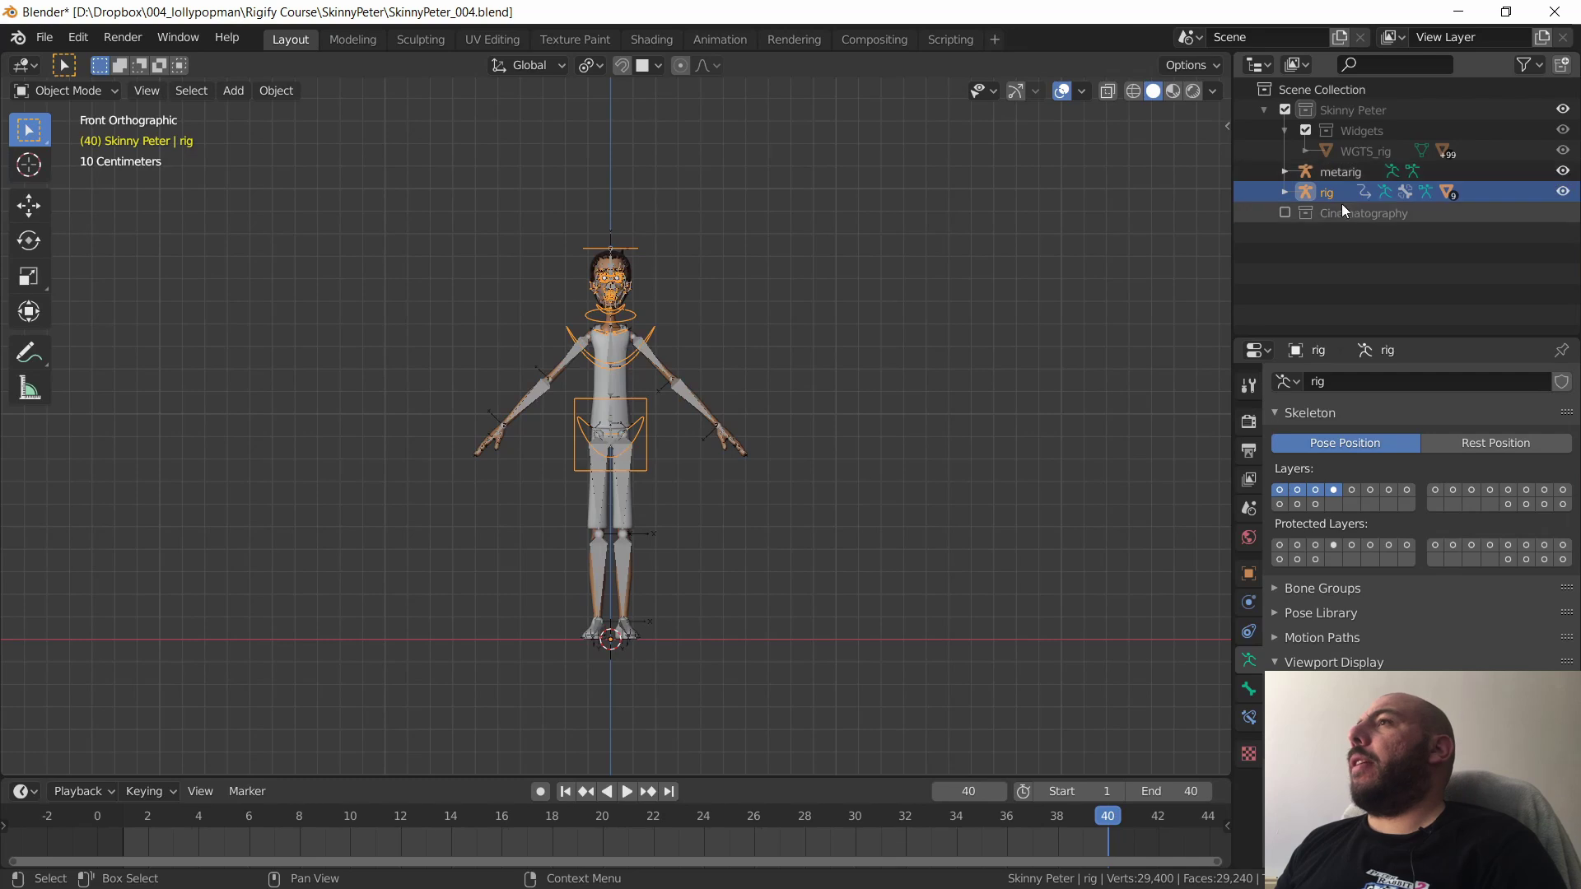
- Show the Rig Layers controls for the rig and turn on every layer from Face to Root
key(n)
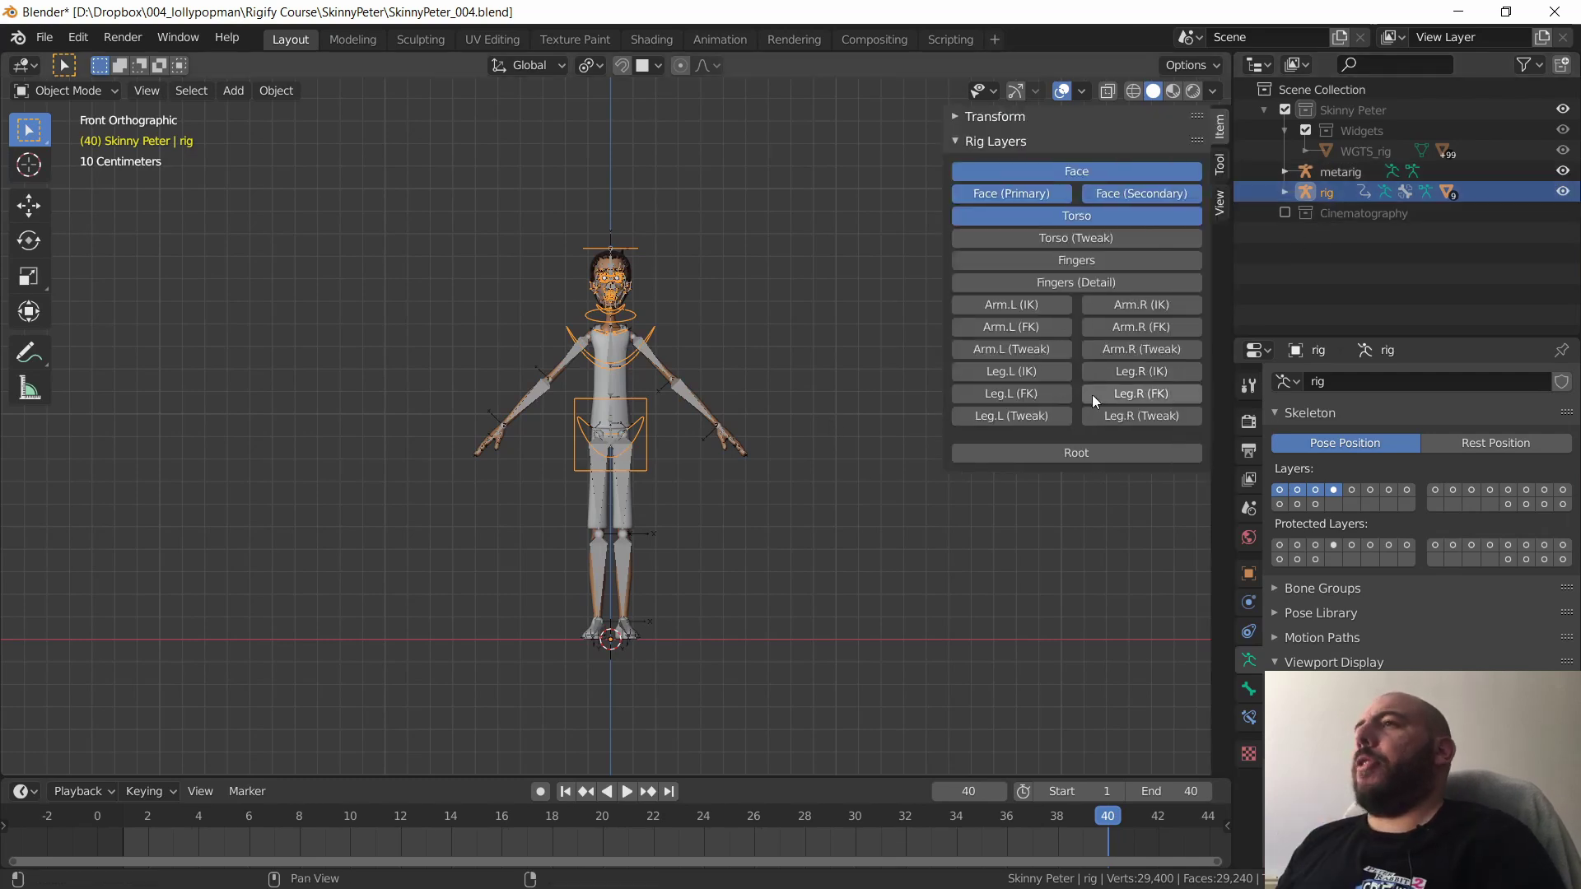
drag(1042, 242, 1128, 301)
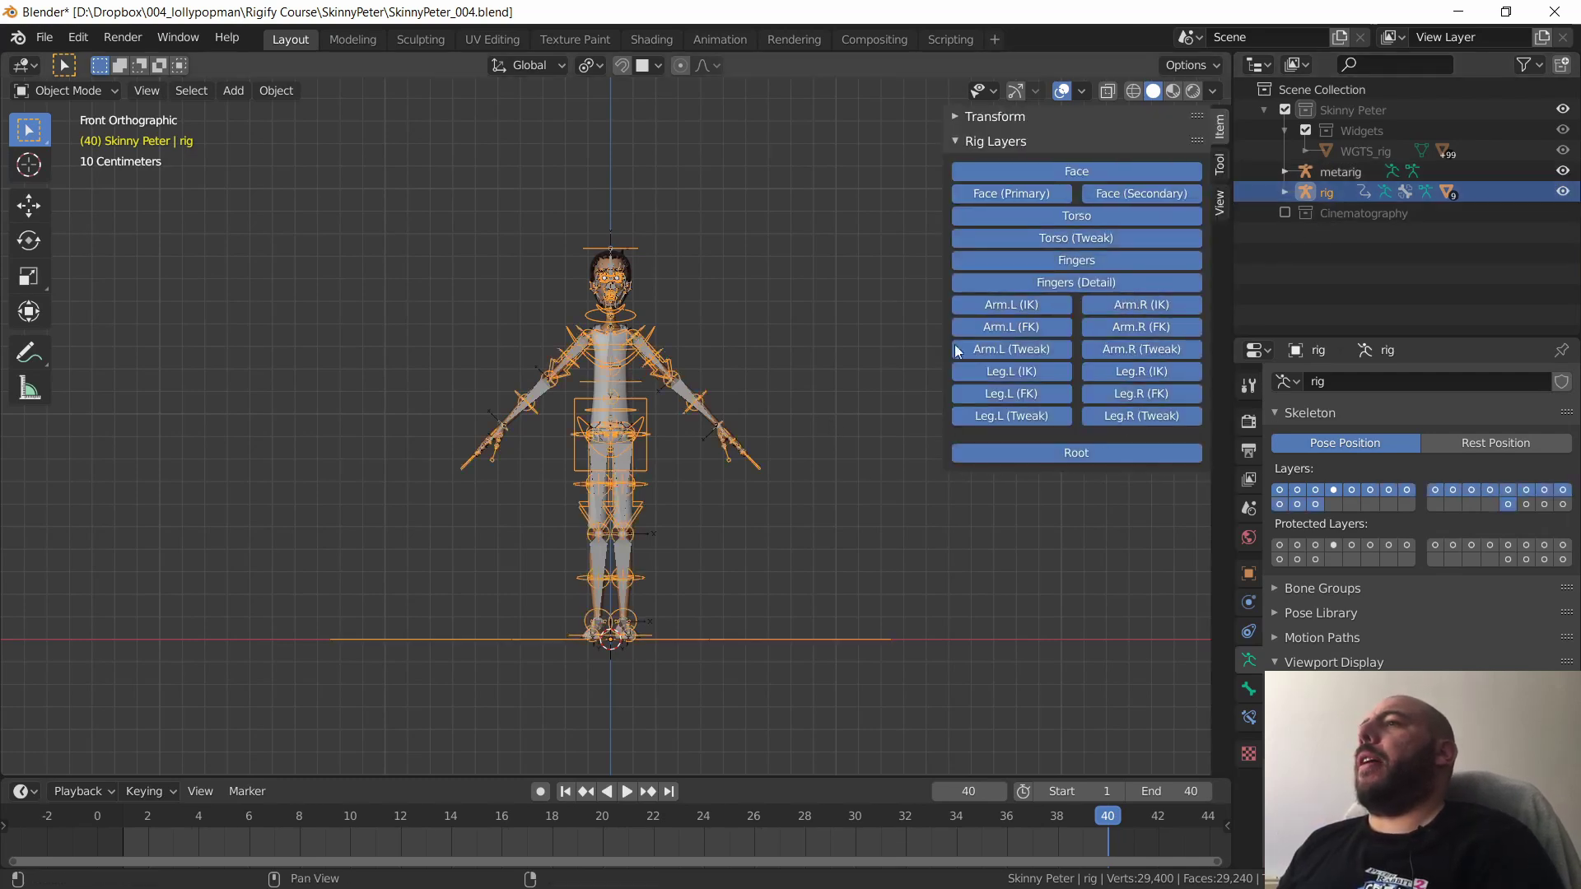
mouse_move(811, 399)
middle_down()
mouse_move(731, 464)
mouse_move(668, 465)
mouse_move(659, 494)
mouse_move(805, 413)
middle_up()
- Put the rig in Pose Mode and hide the metarig in the viewport again
key(ctrl+Tab)
scroll(680, 498, up, 1)
click(1411, 176)
click(1561, 174)
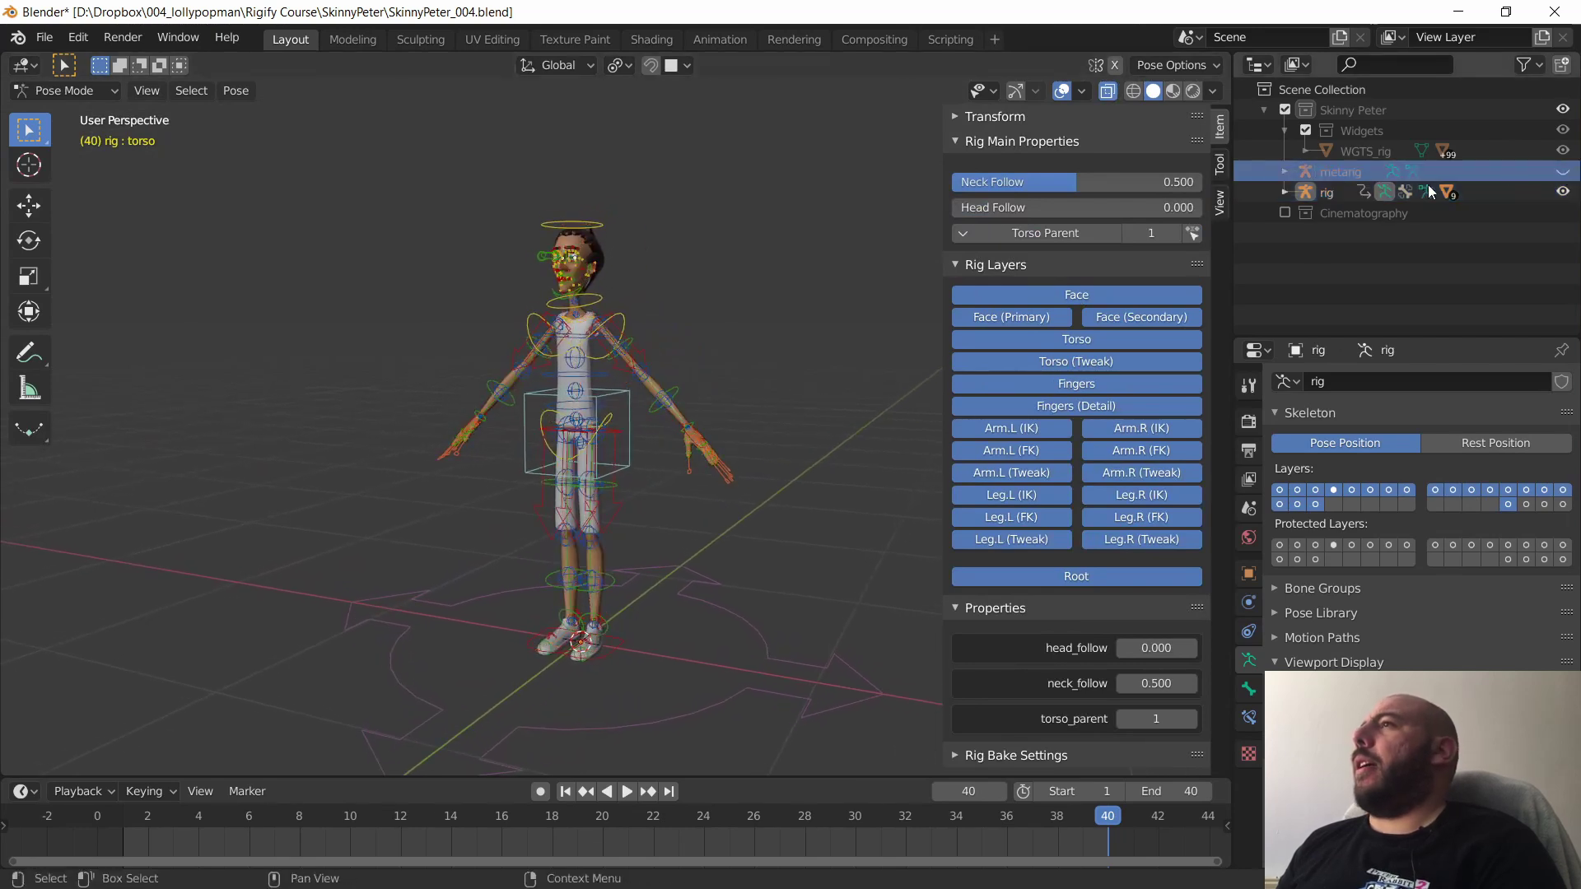
click(1324, 193)
- Select the left forearm FK control and display the armature's Bone Groups settings
middle_drag(623, 412, 805, 381)
click(644, 373)
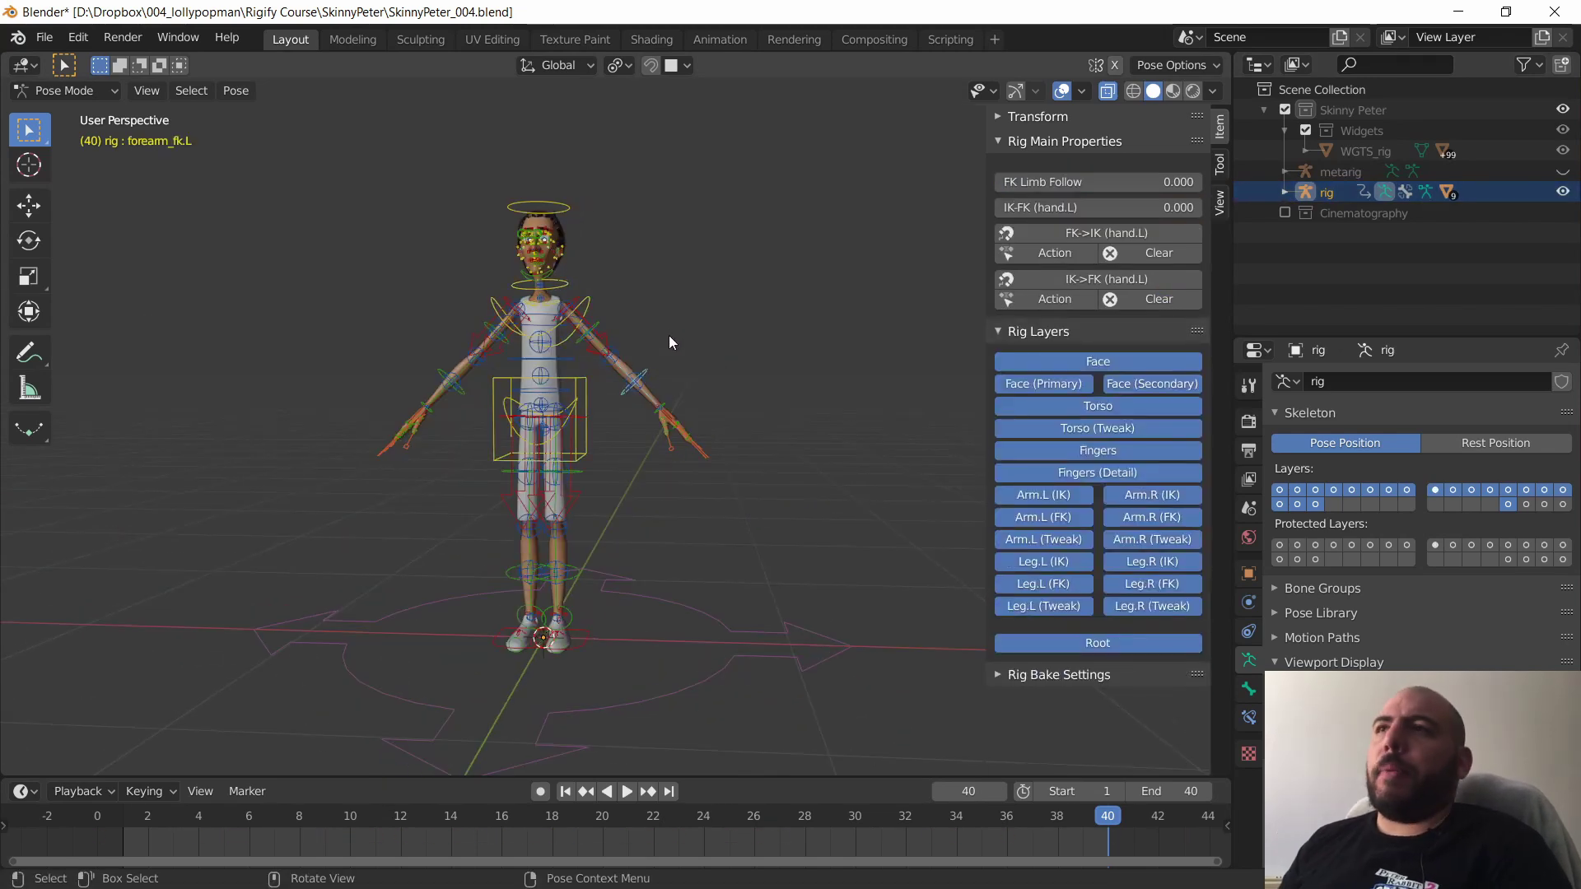
click(1248, 688)
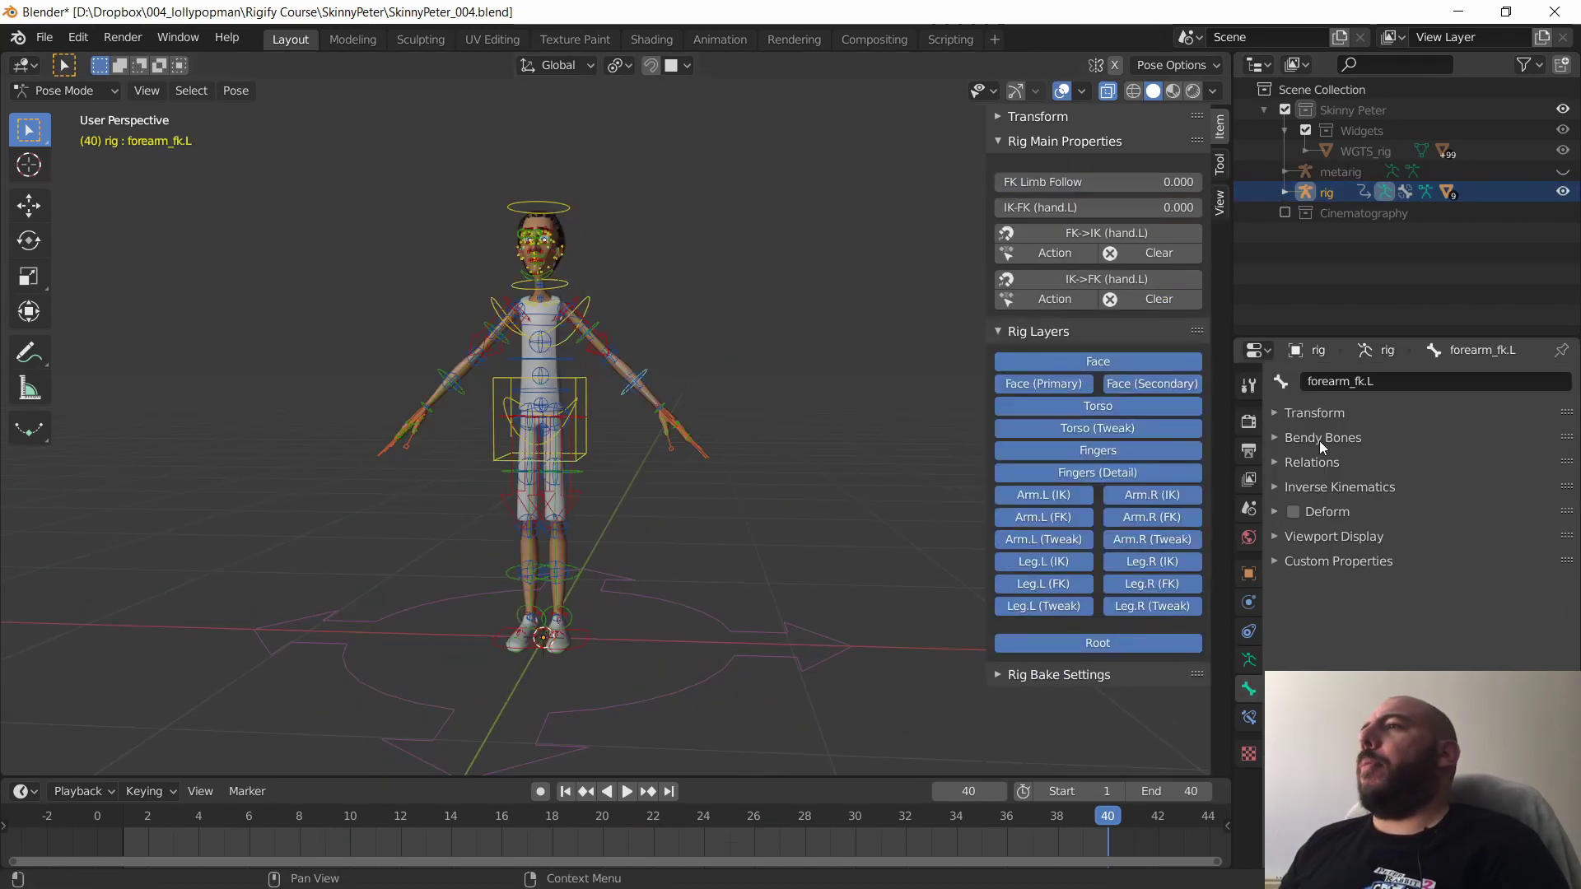
click(1248, 659)
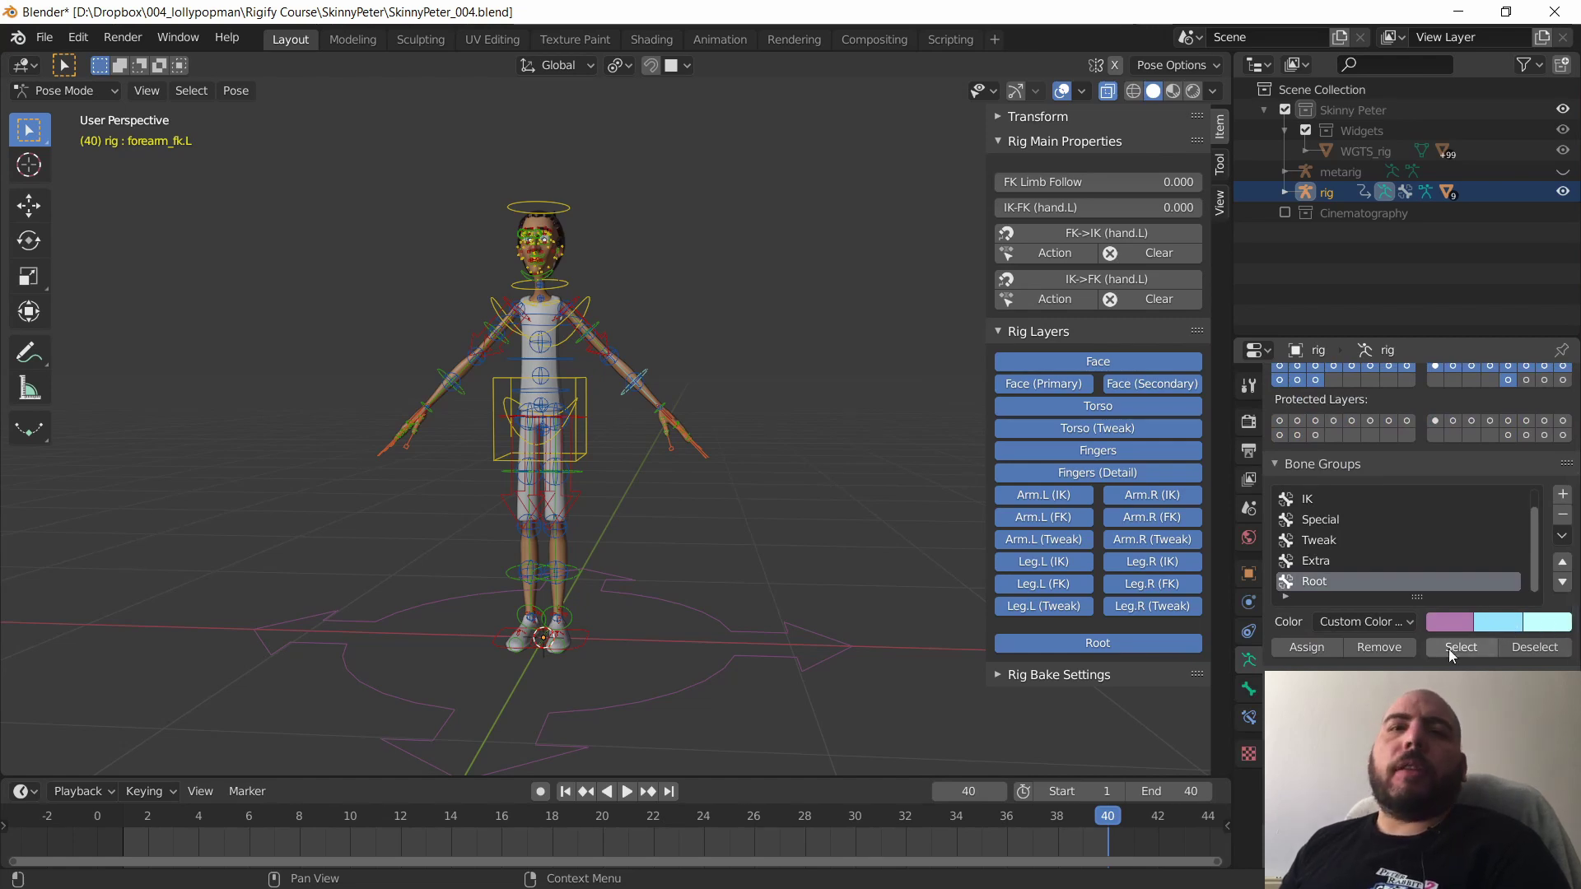
- Examine the colours assigned to the IK, Special, Tweak, Extra and Root bone groups
click(1339, 559)
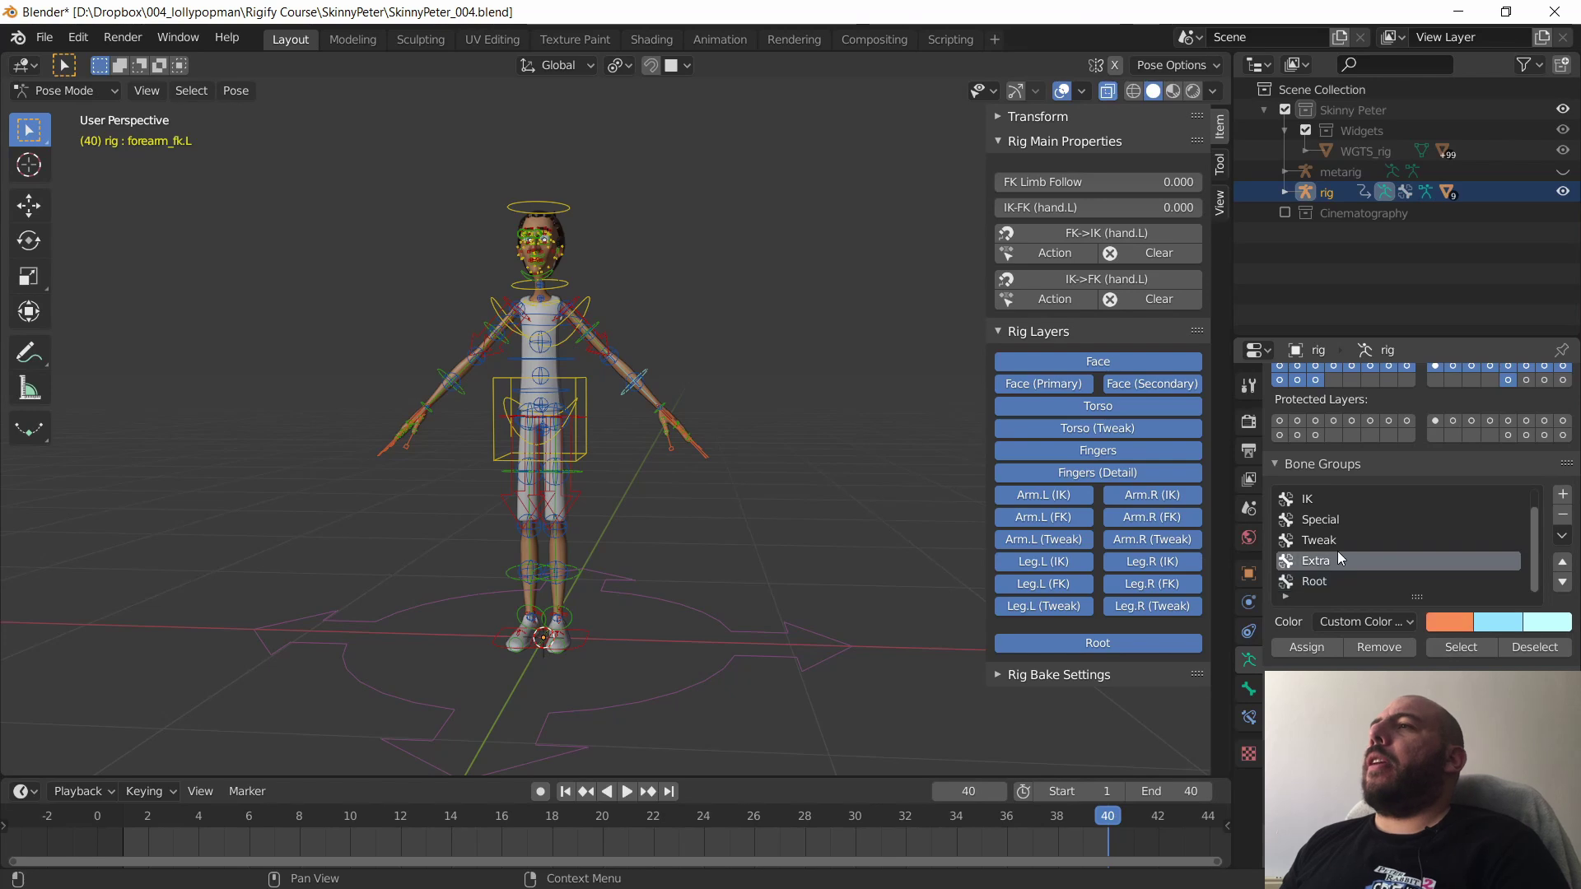
click(1335, 539)
click(1327, 518)
click(1322, 499)
click(1333, 519)
click(1329, 540)
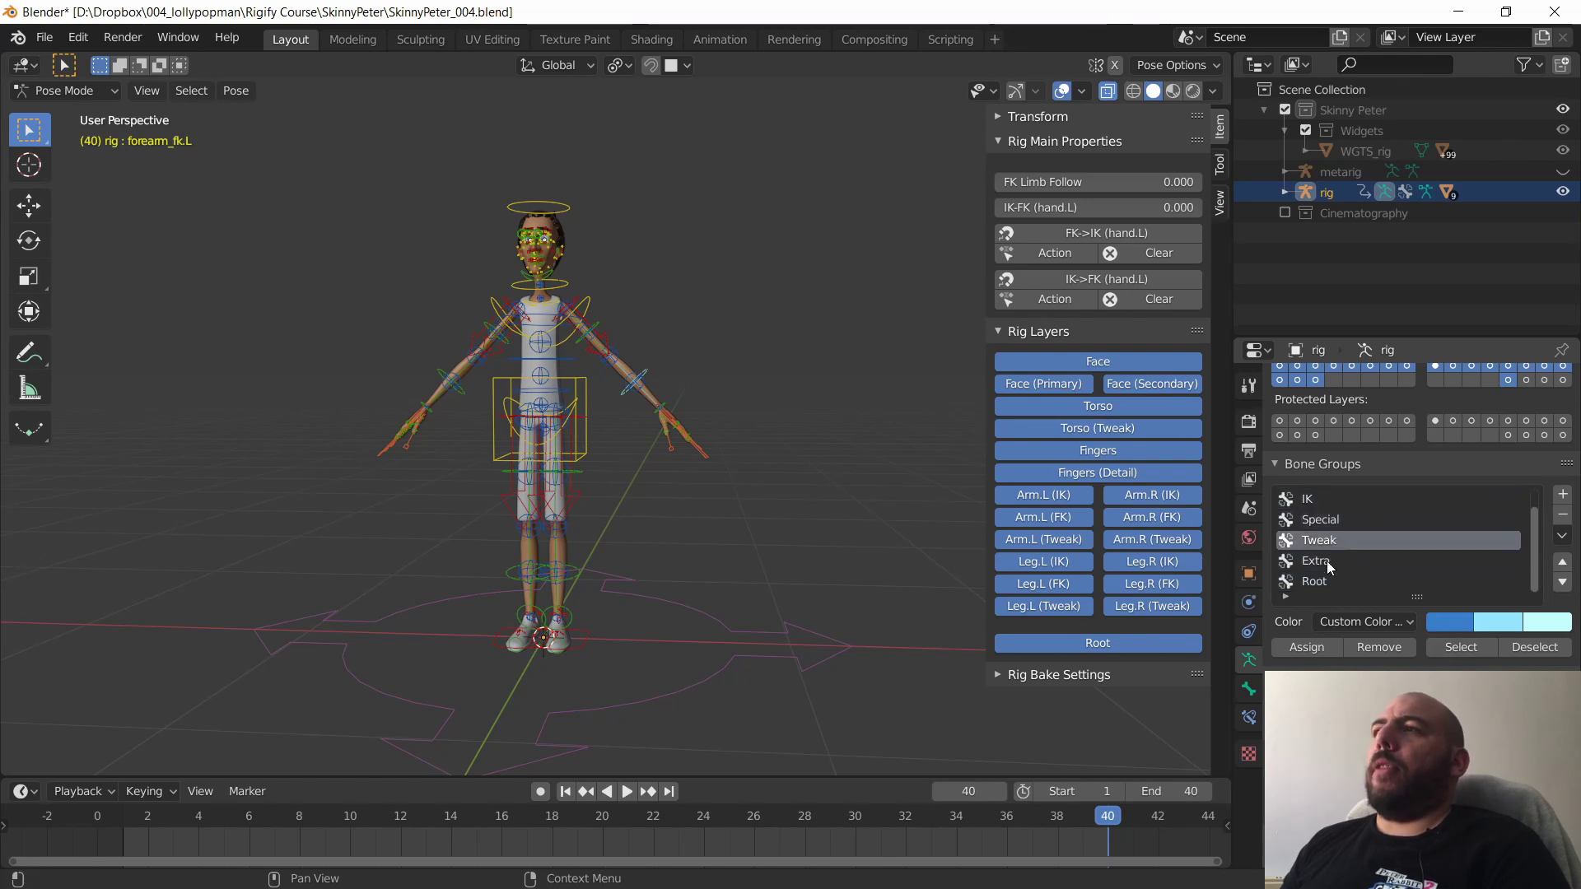
click(1326, 561)
click(1477, 593)
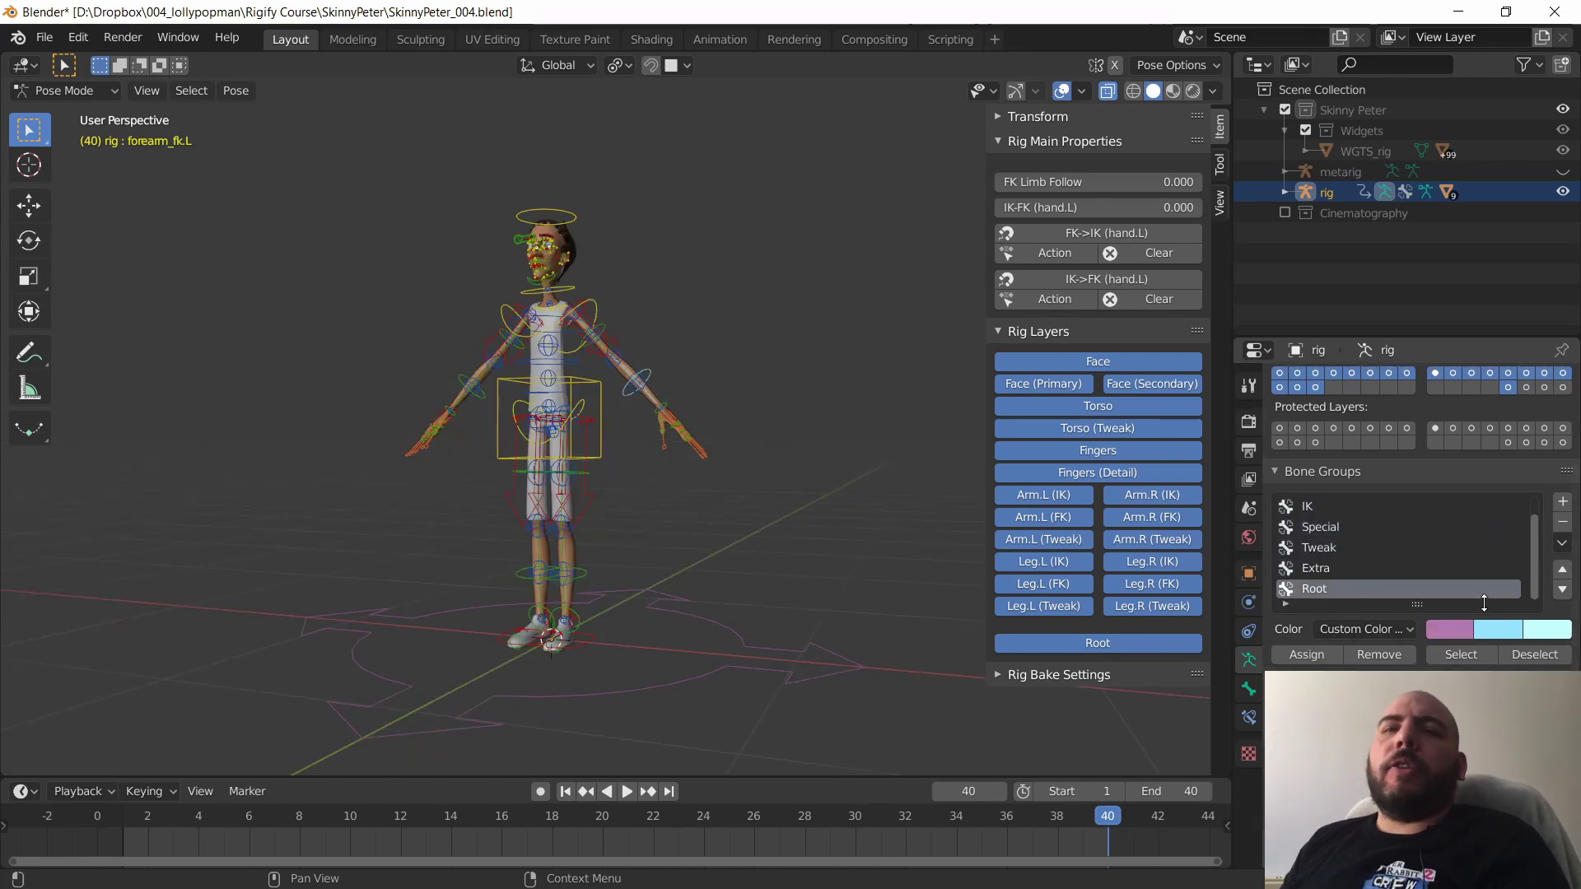
- Box-select several sets of controls on the head, torso, arms and legs to examine their selection colours
drag(752, 383, 404, 494)
drag(756, 244, 452, 409)
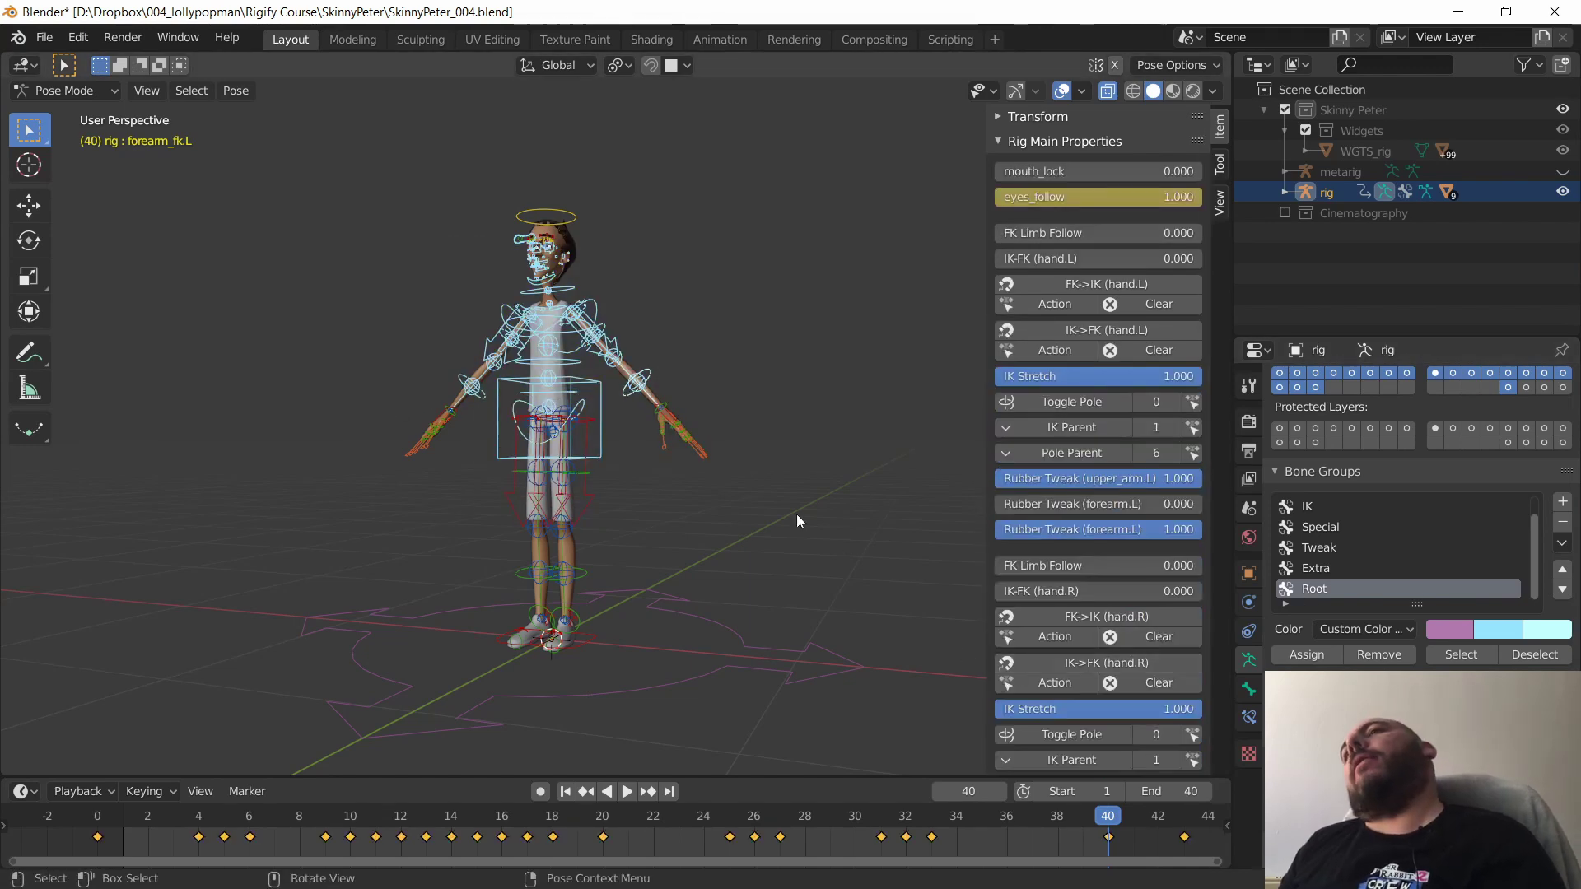
middle_drag(797, 514, 764, 626)
scroll(753, 539, up, 2)
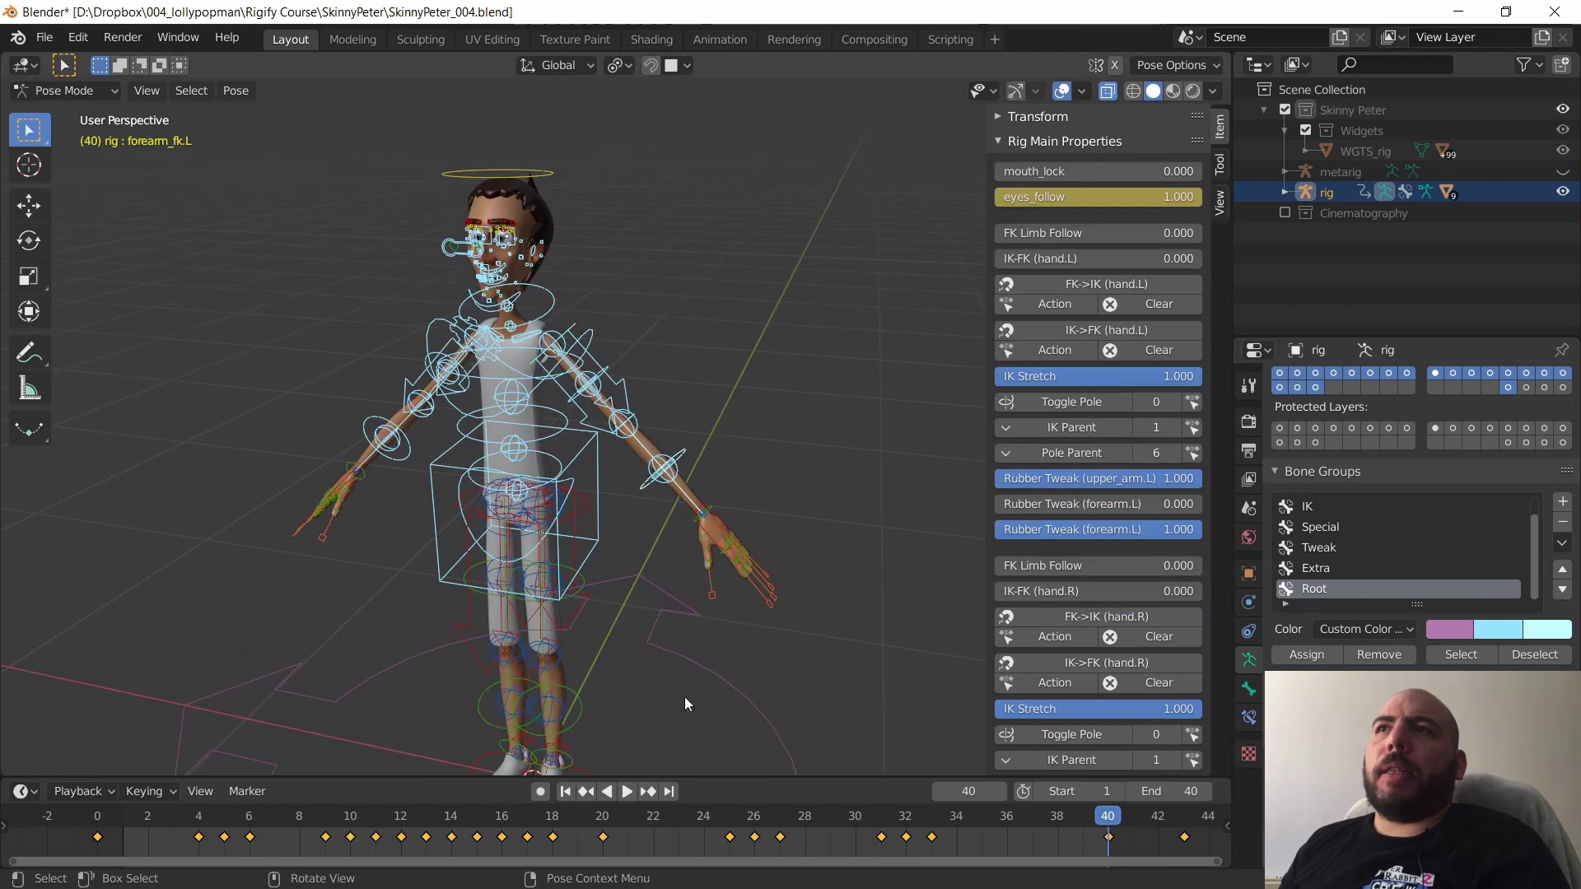
middle_drag(684, 697, 709, 655)
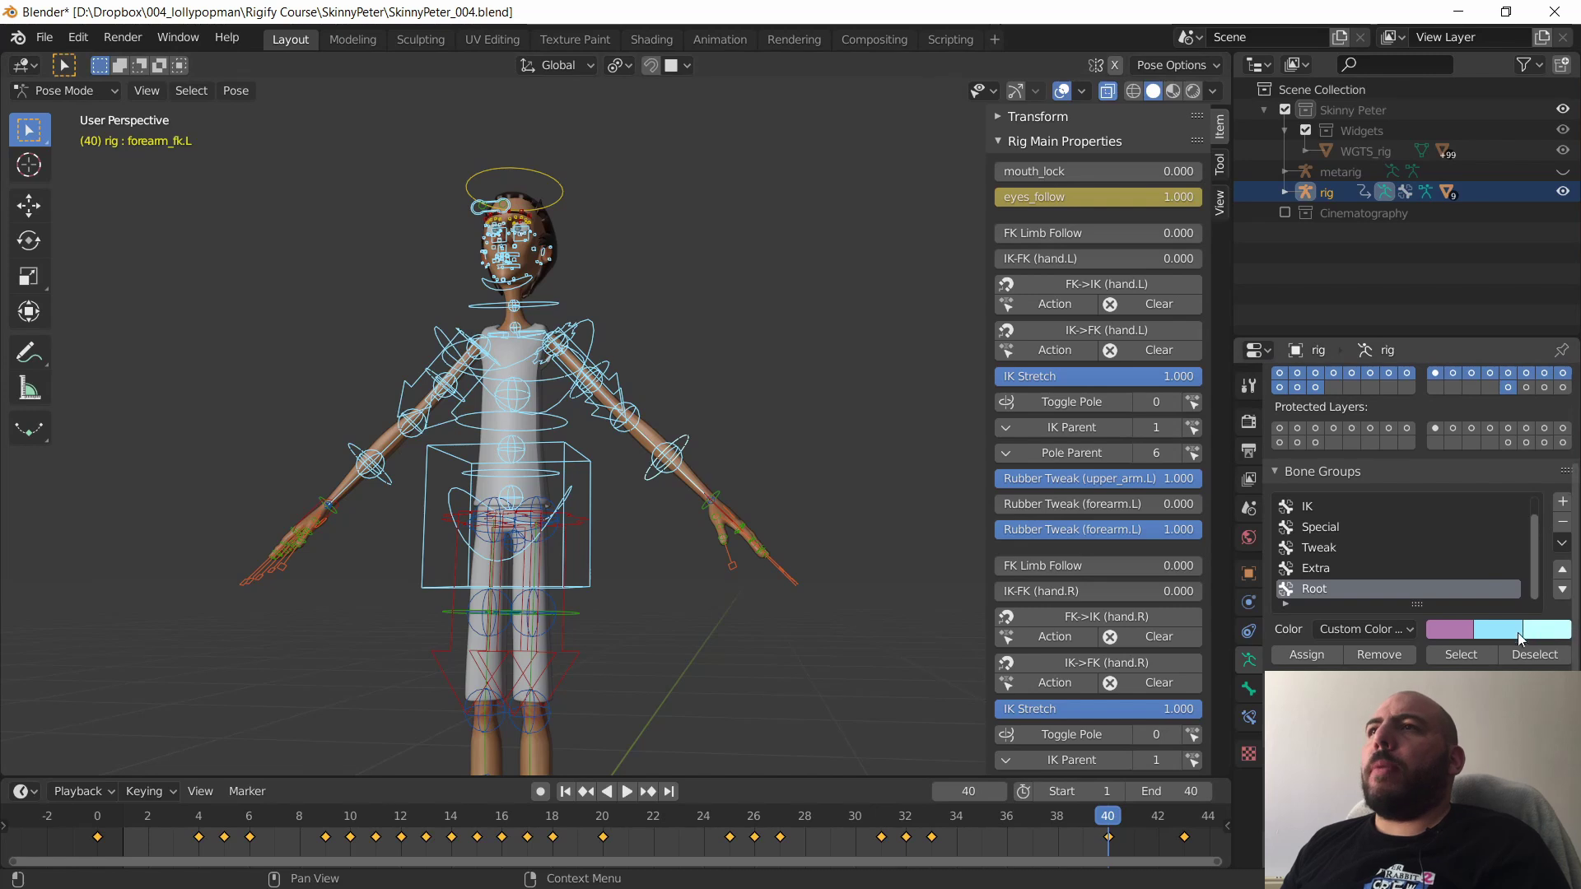
click(593, 341)
drag(604, 371, 295, 535)
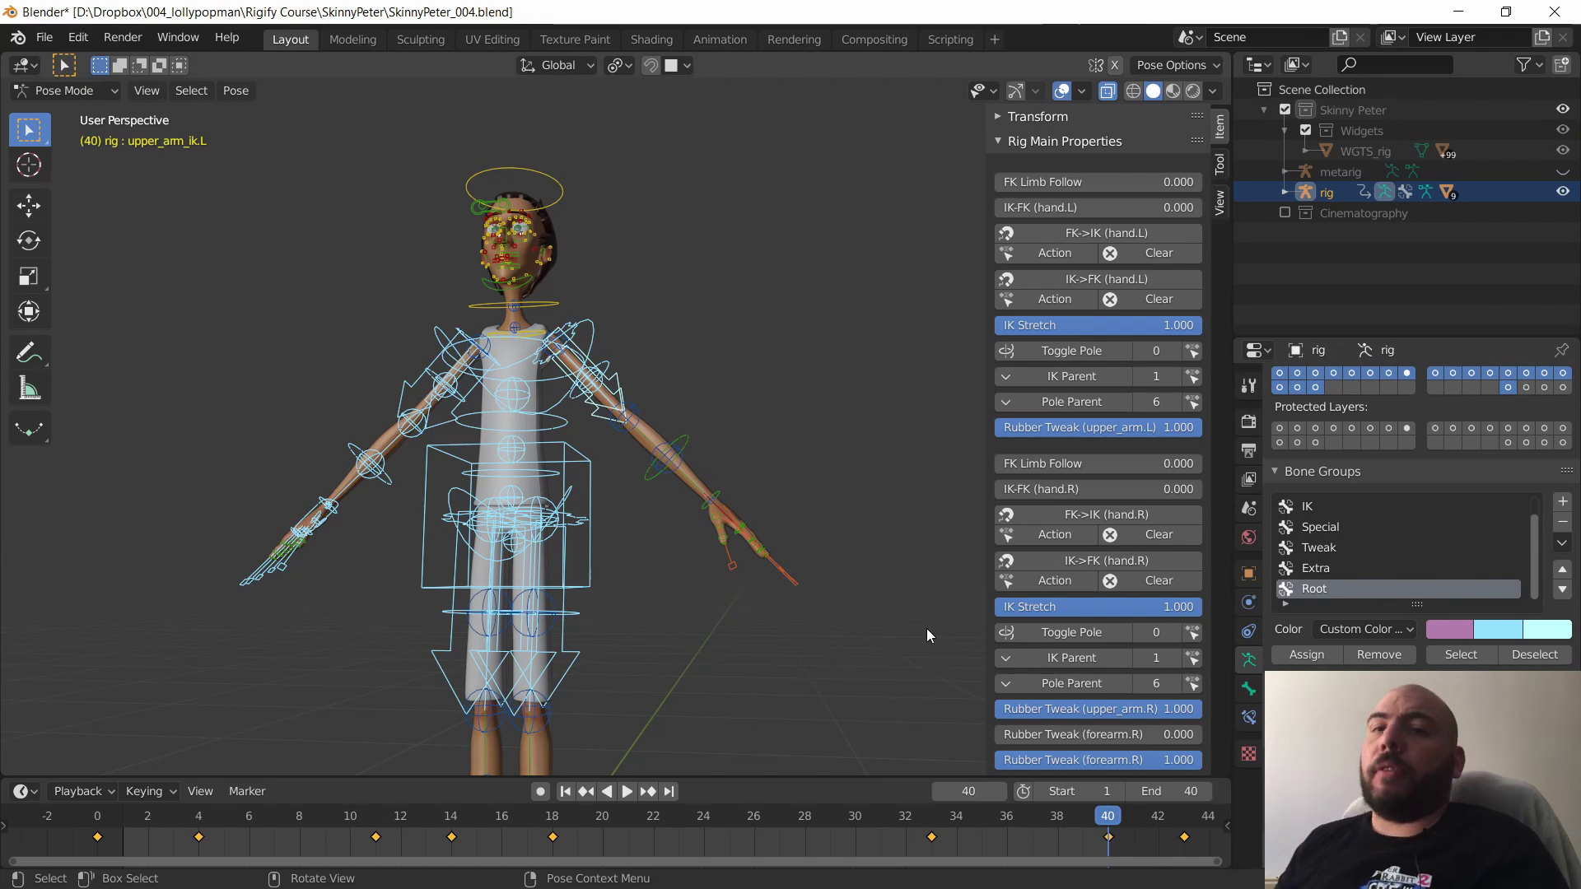
- Collapse Rig Main Properties and hide the Arm.L, Arm.R and Torso (Tweak) layers' tweak controls plus Fingers (Detail)
click(1064, 141)
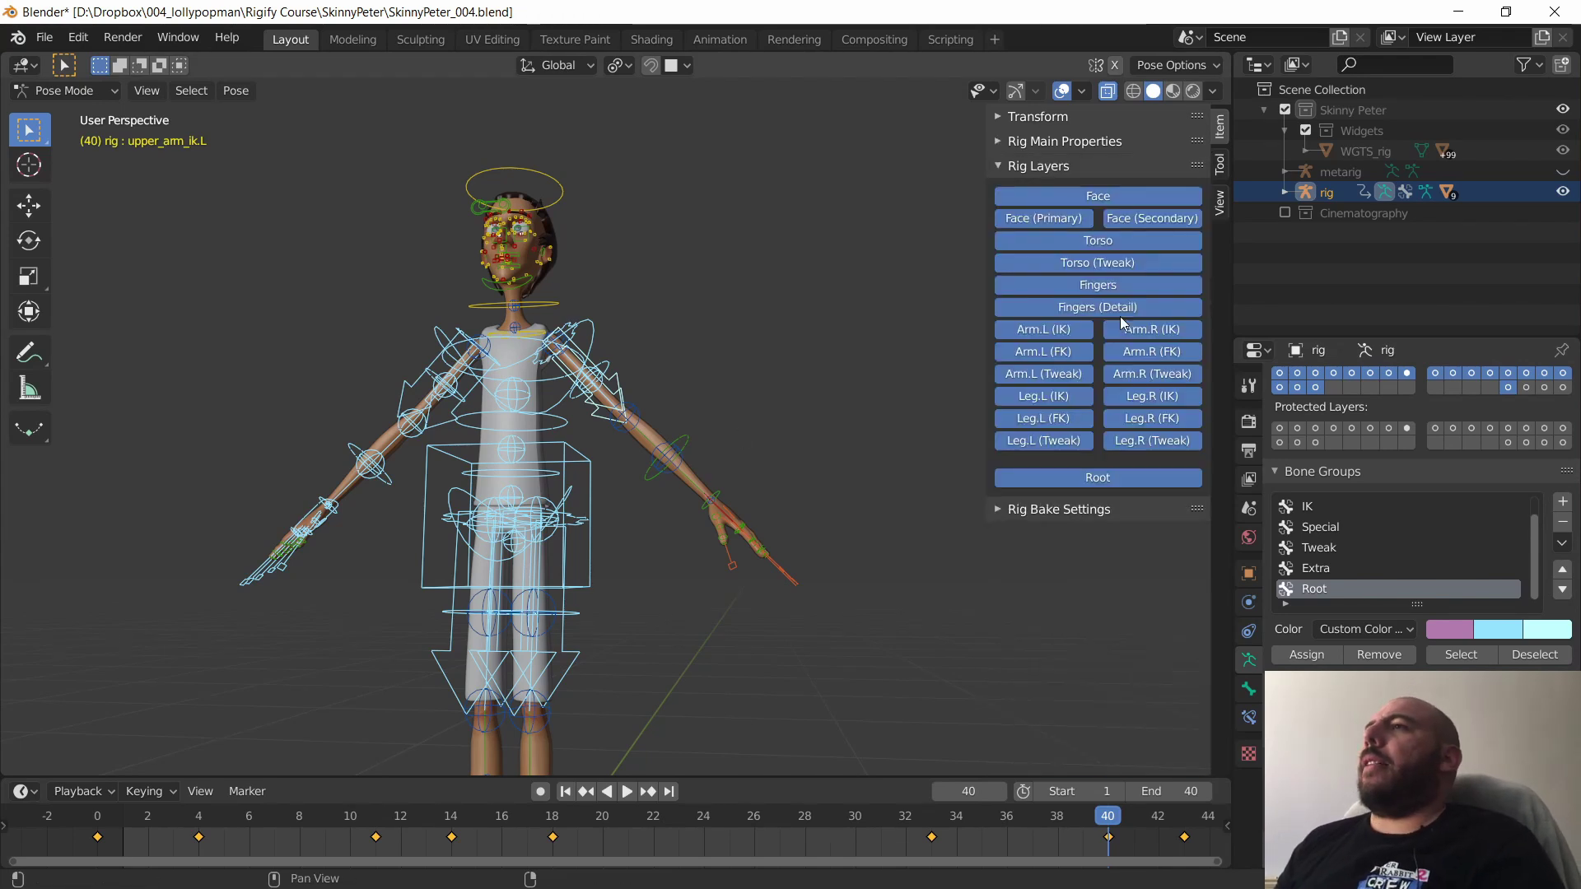
click(1043, 374)
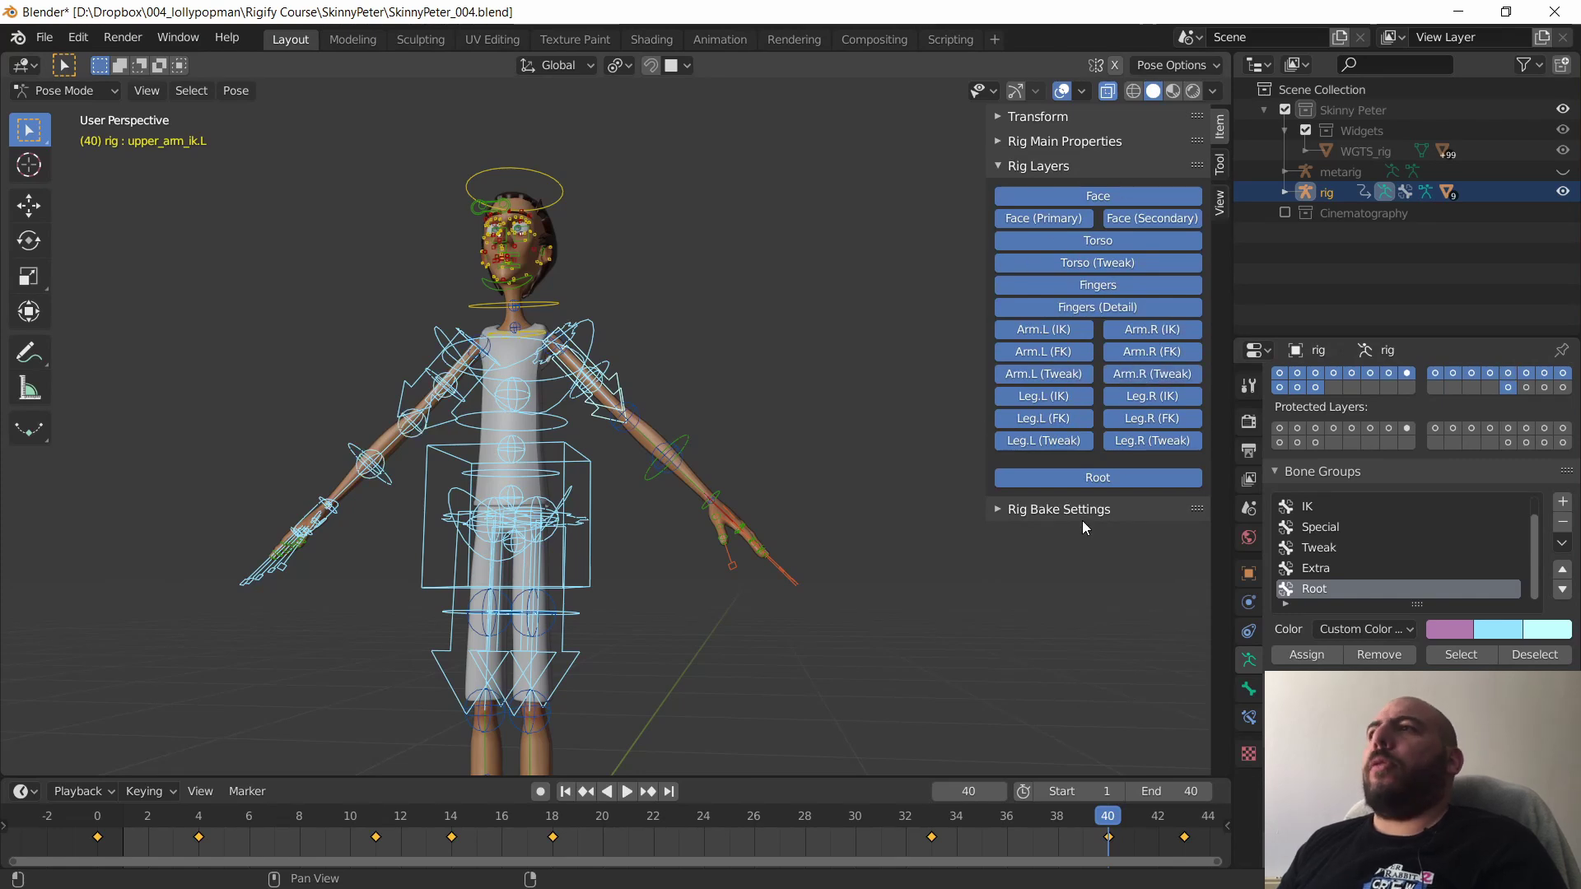
click(1061, 442)
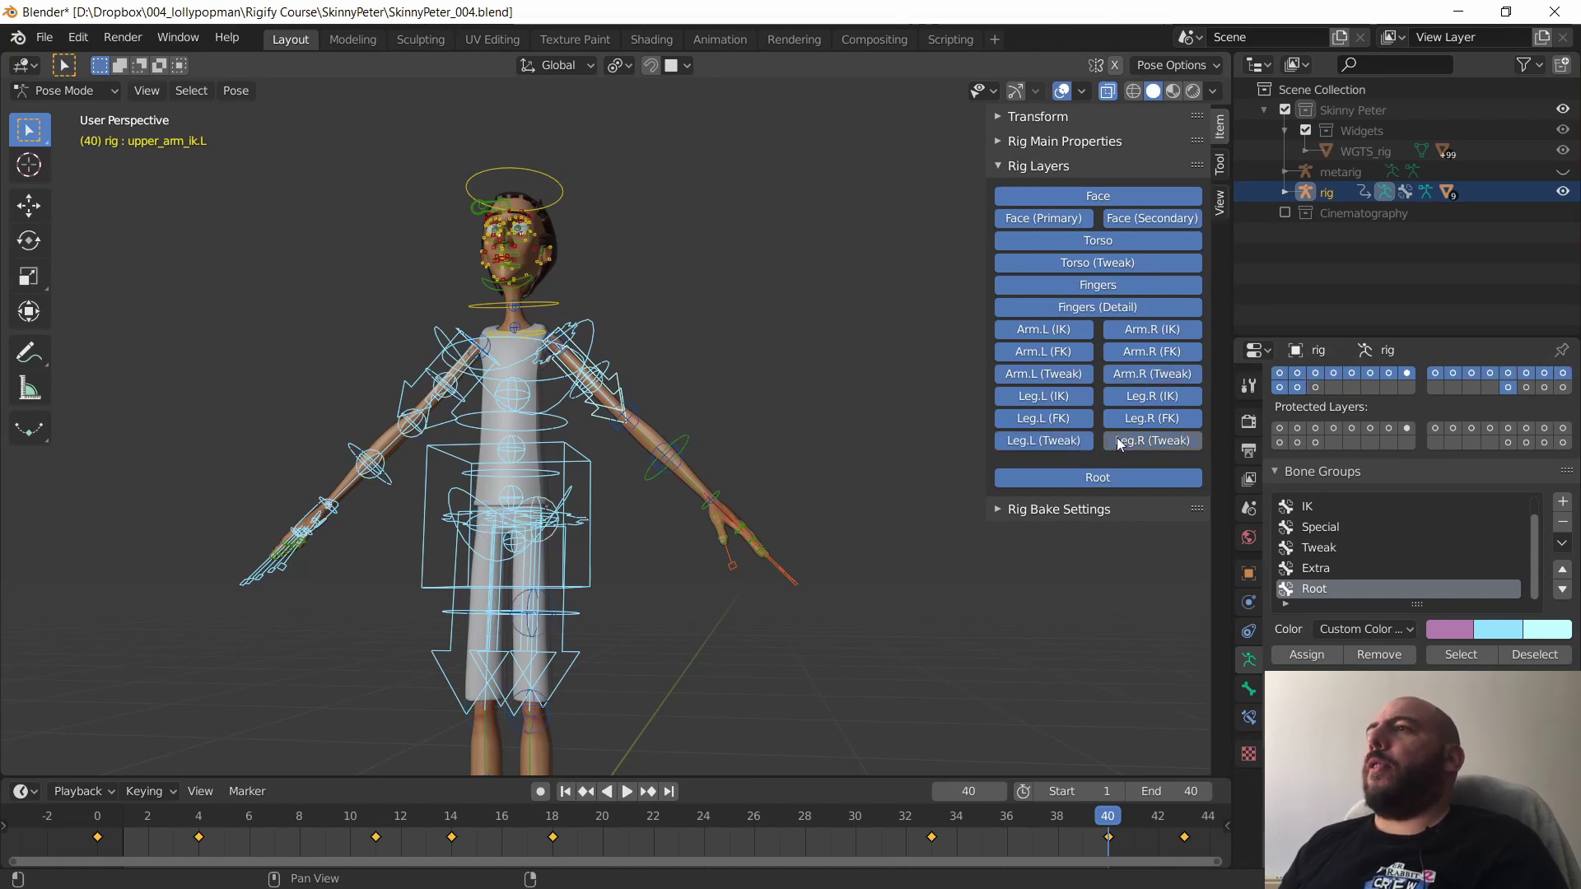
click(1062, 376)
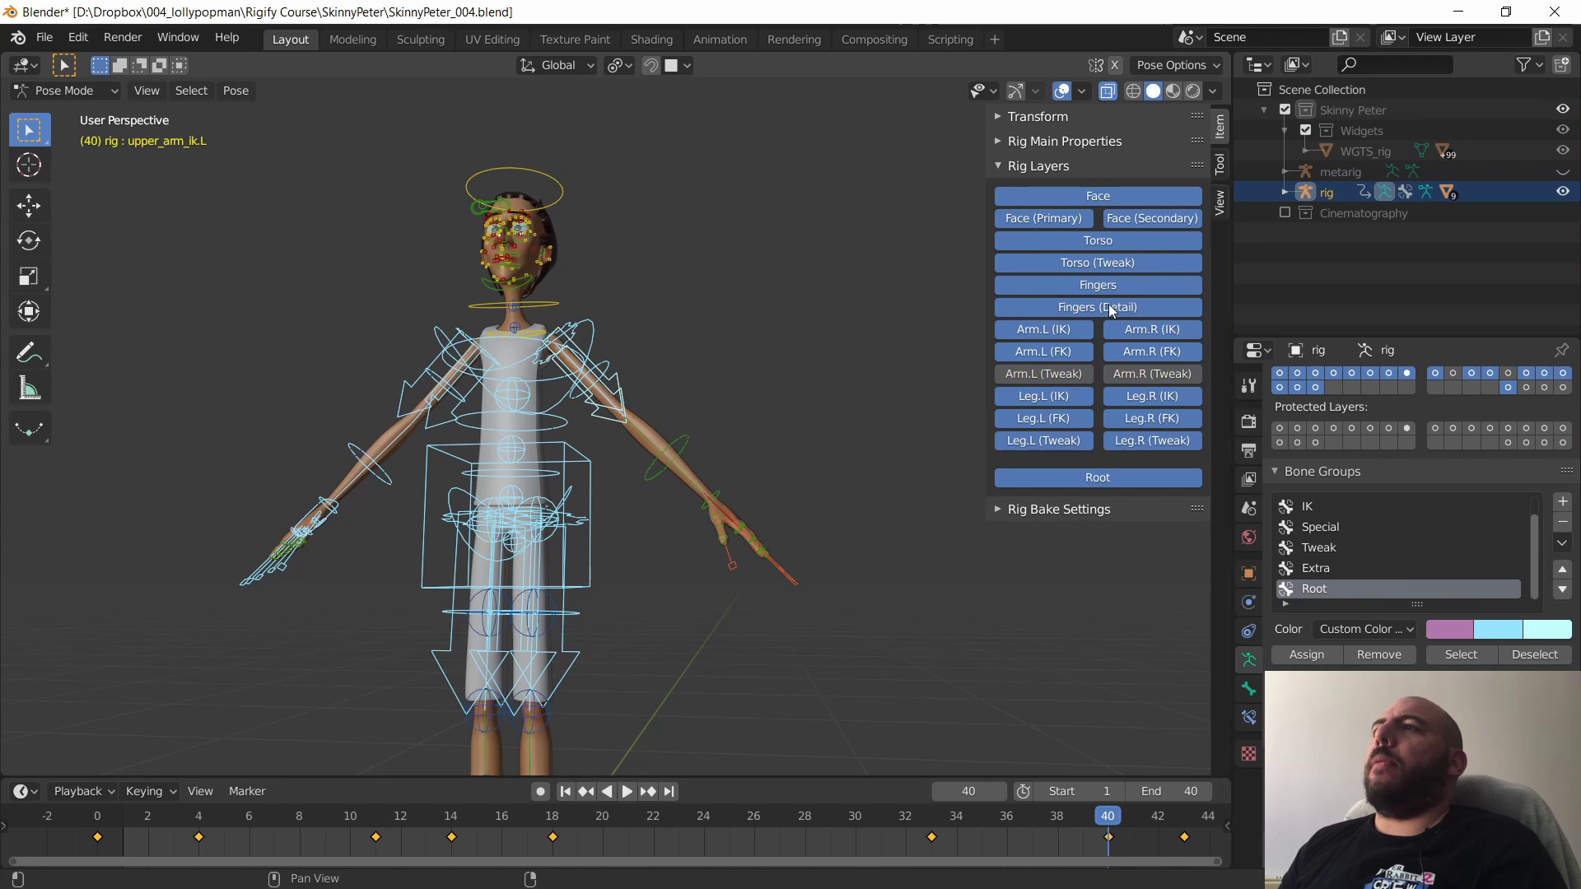
click(1141, 269)
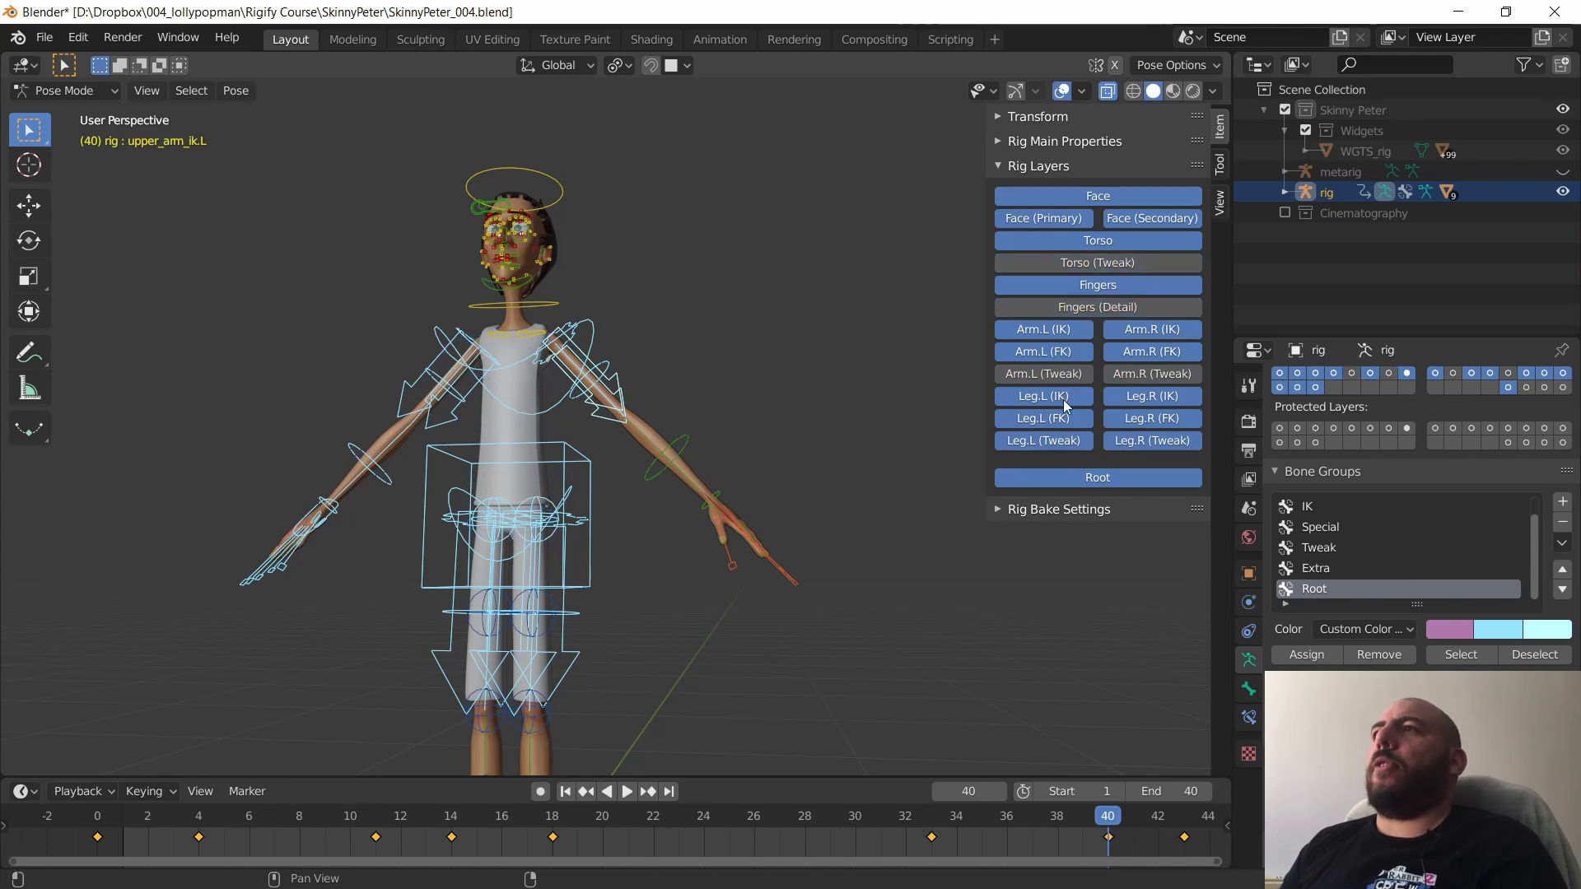
- Toggle the Face, Face (Primary) and Face (Secondary) layers to compare their controls on the character's head
click(1145, 218)
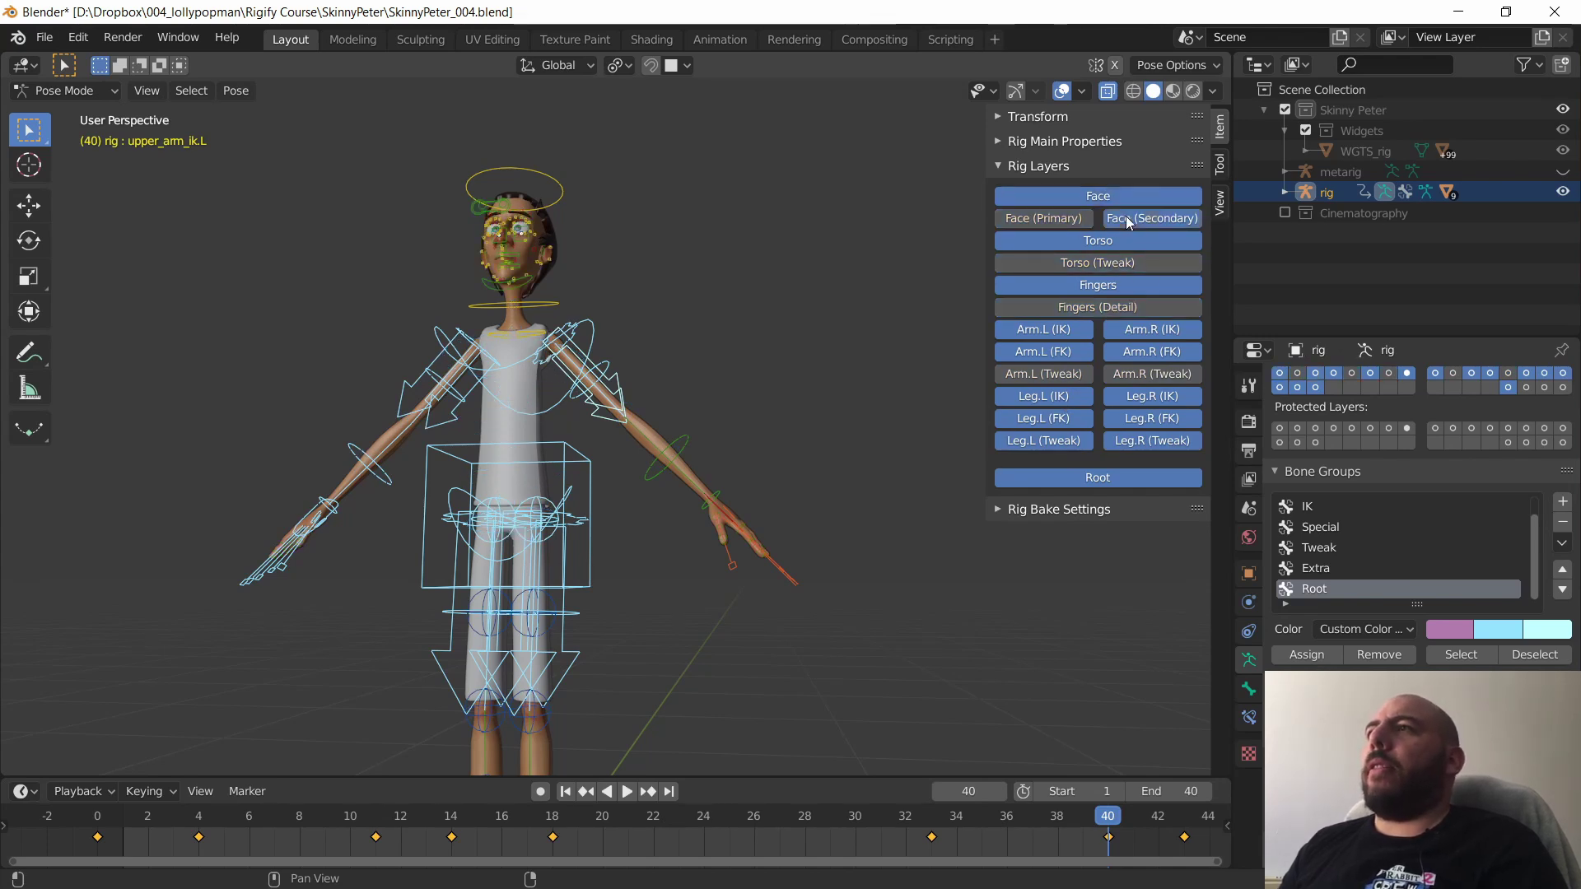
click(1057, 223)
click(1090, 204)
click(1090, 202)
shift+middle_drag(761, 395, 855, 621)
scroll(857, 560, up, 8)
shift+middle_drag(856, 517, 893, 261)
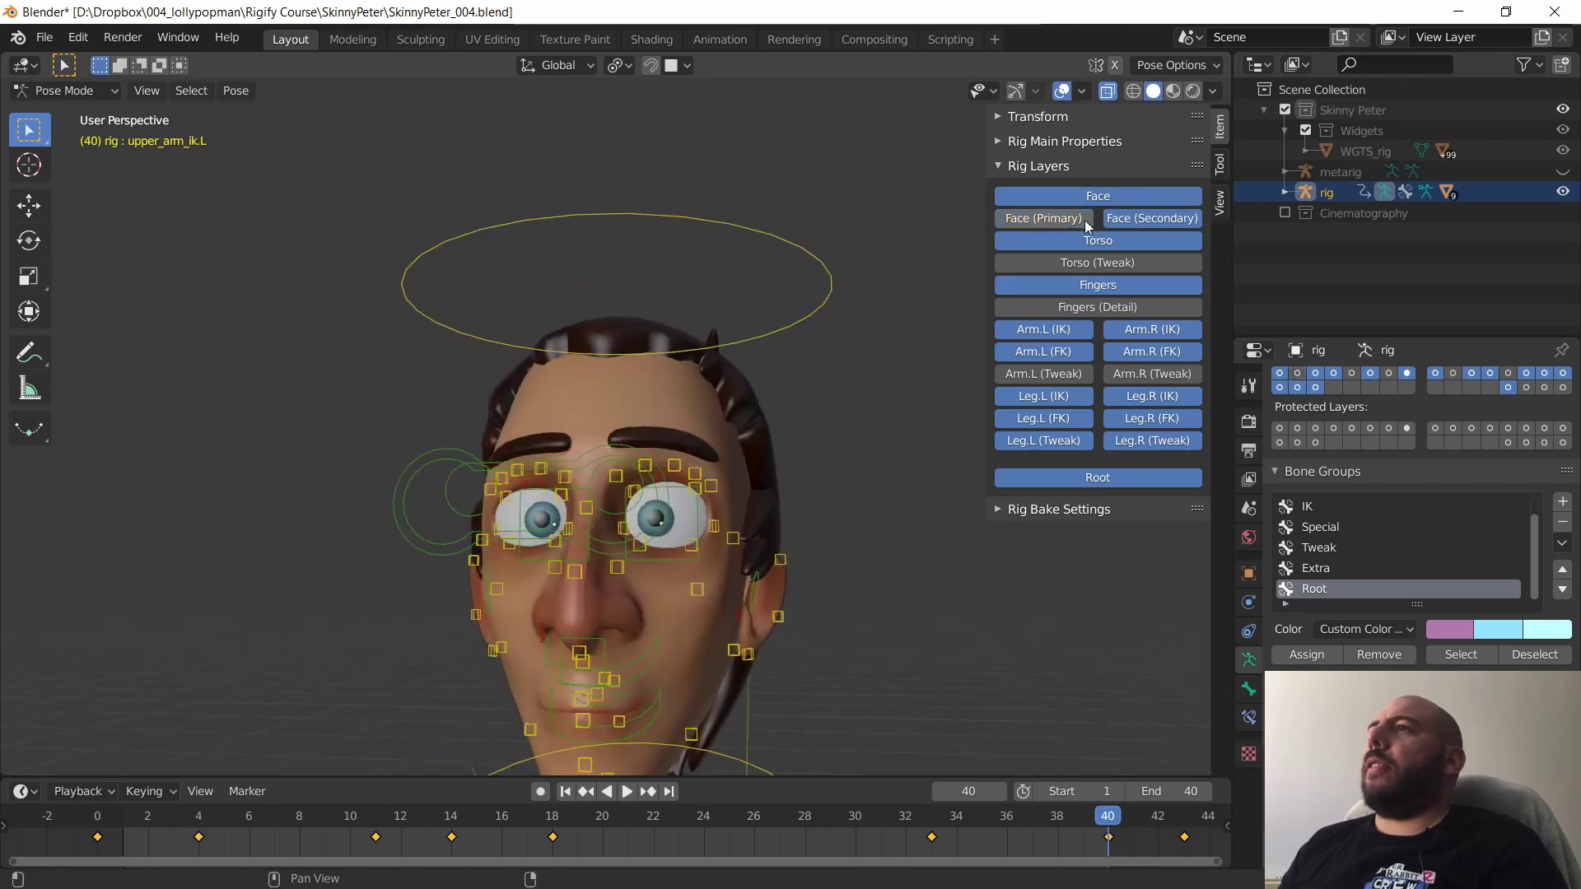
- Hide every remaining rig layer except Face and view the head from the side
drag(1084, 220, 1151, 223)
click(1097, 480)
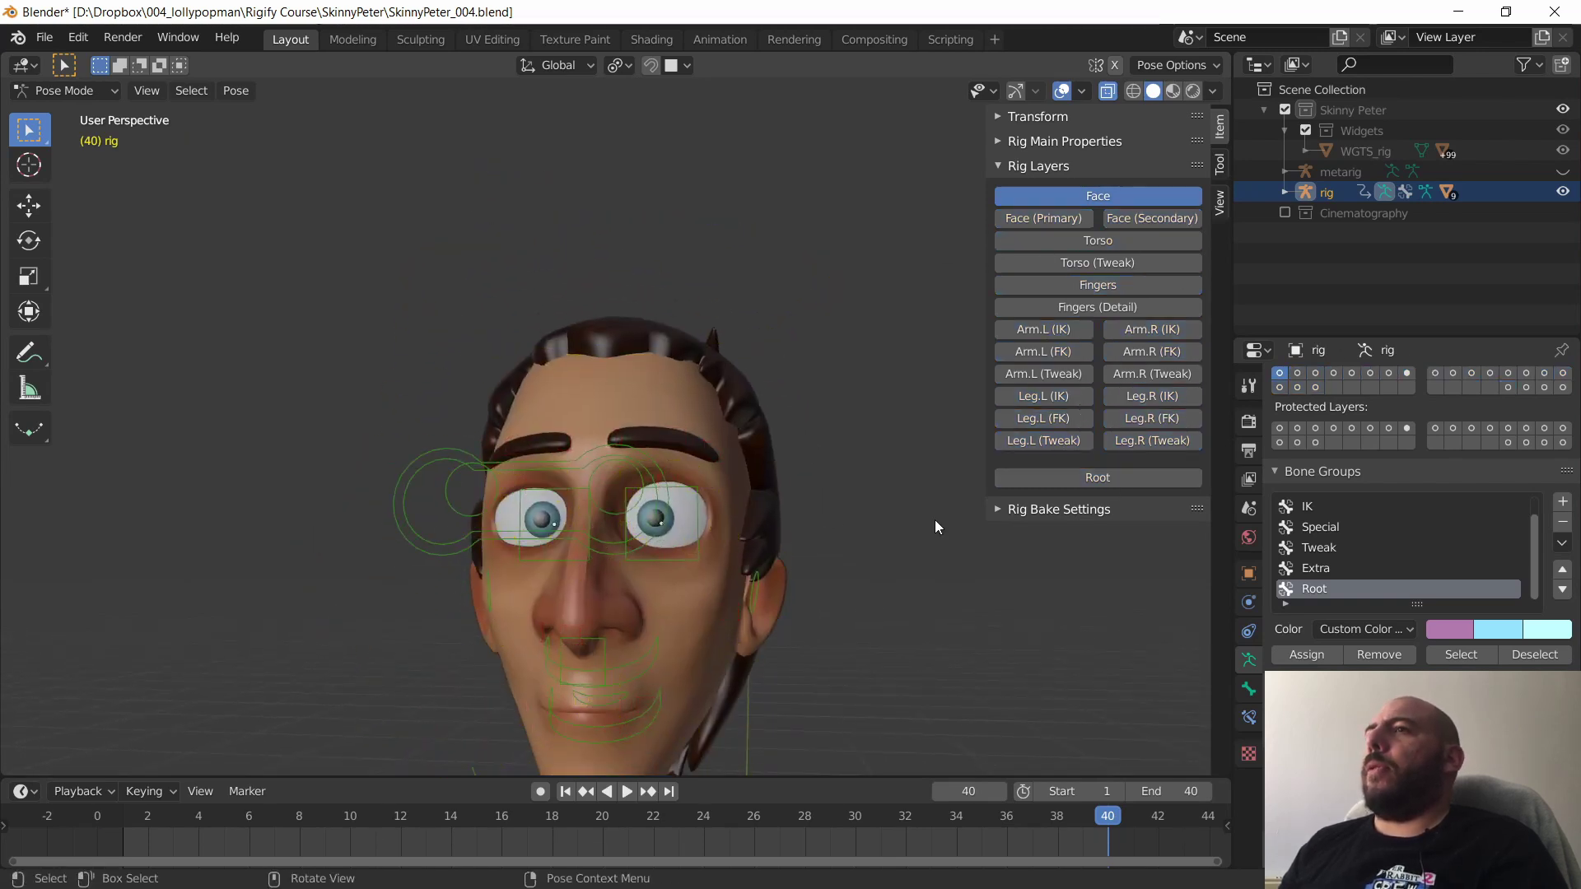
middle_drag(935, 521, 946, 437)
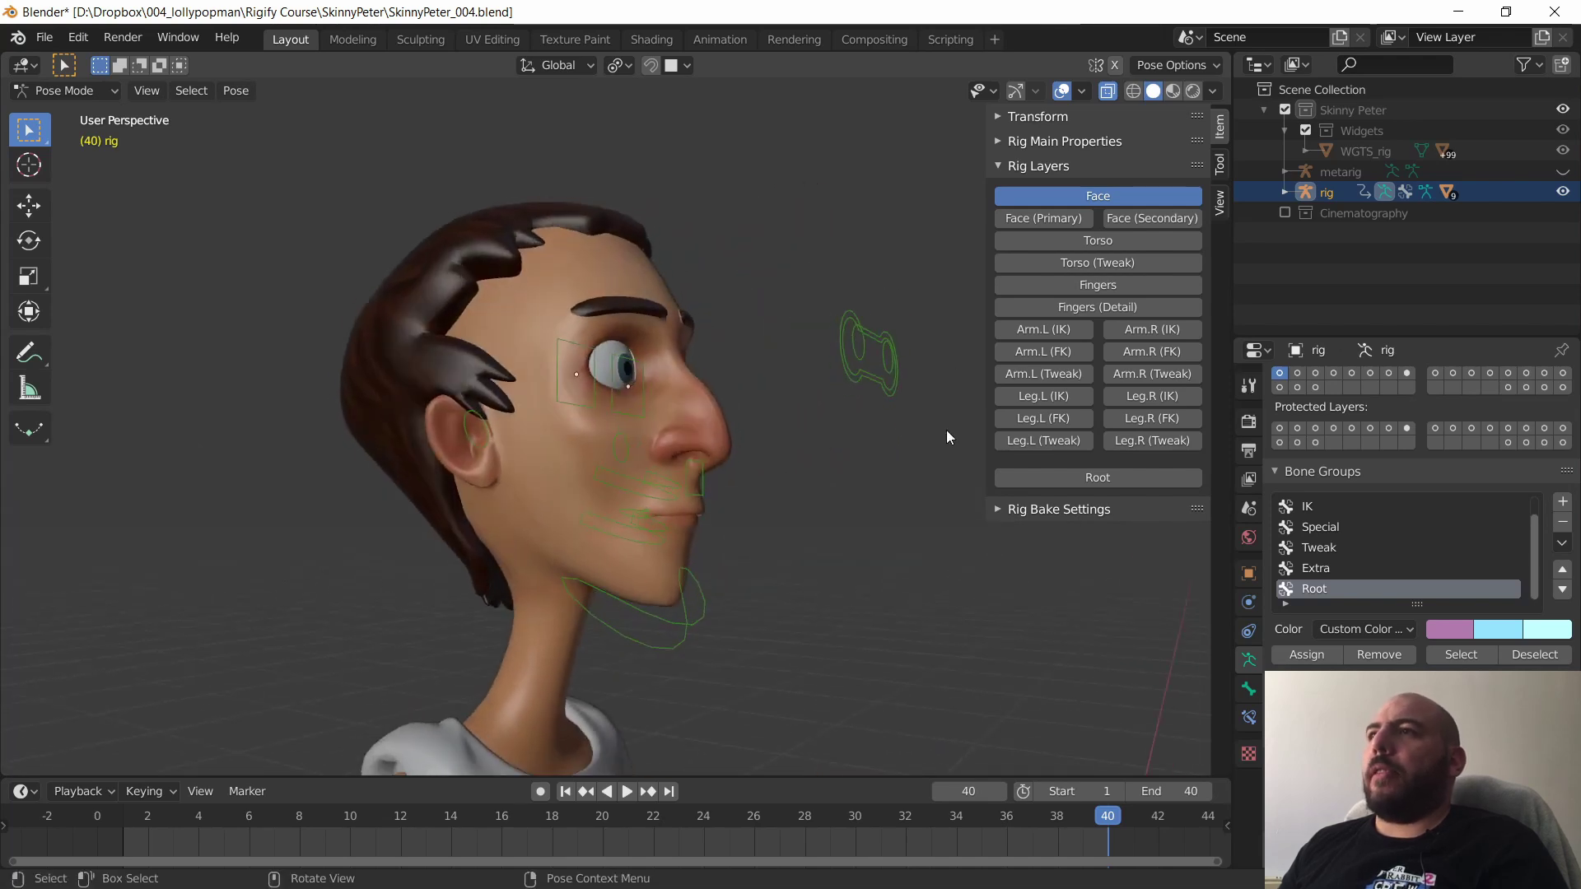
- Box-select the eye target and jaw controls, then the lip controls, to examine the Face layer
drag(797, 443, 793, 448)
shift+drag(769, 556, 683, 657)
middle_drag(761, 622, 688, 464)
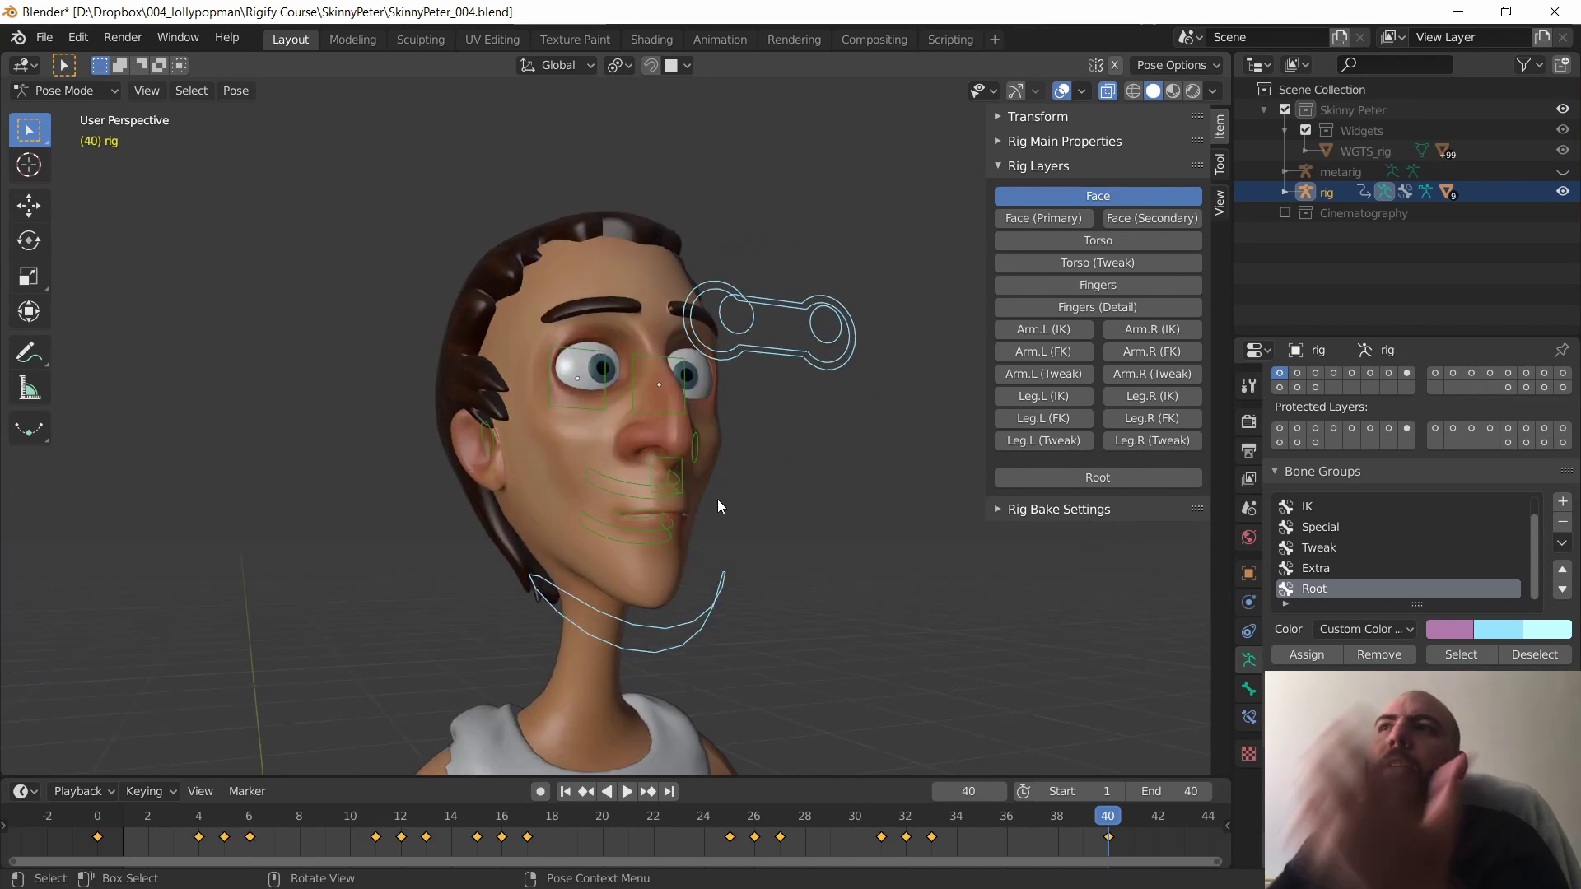
drag(608, 473, 602, 579)
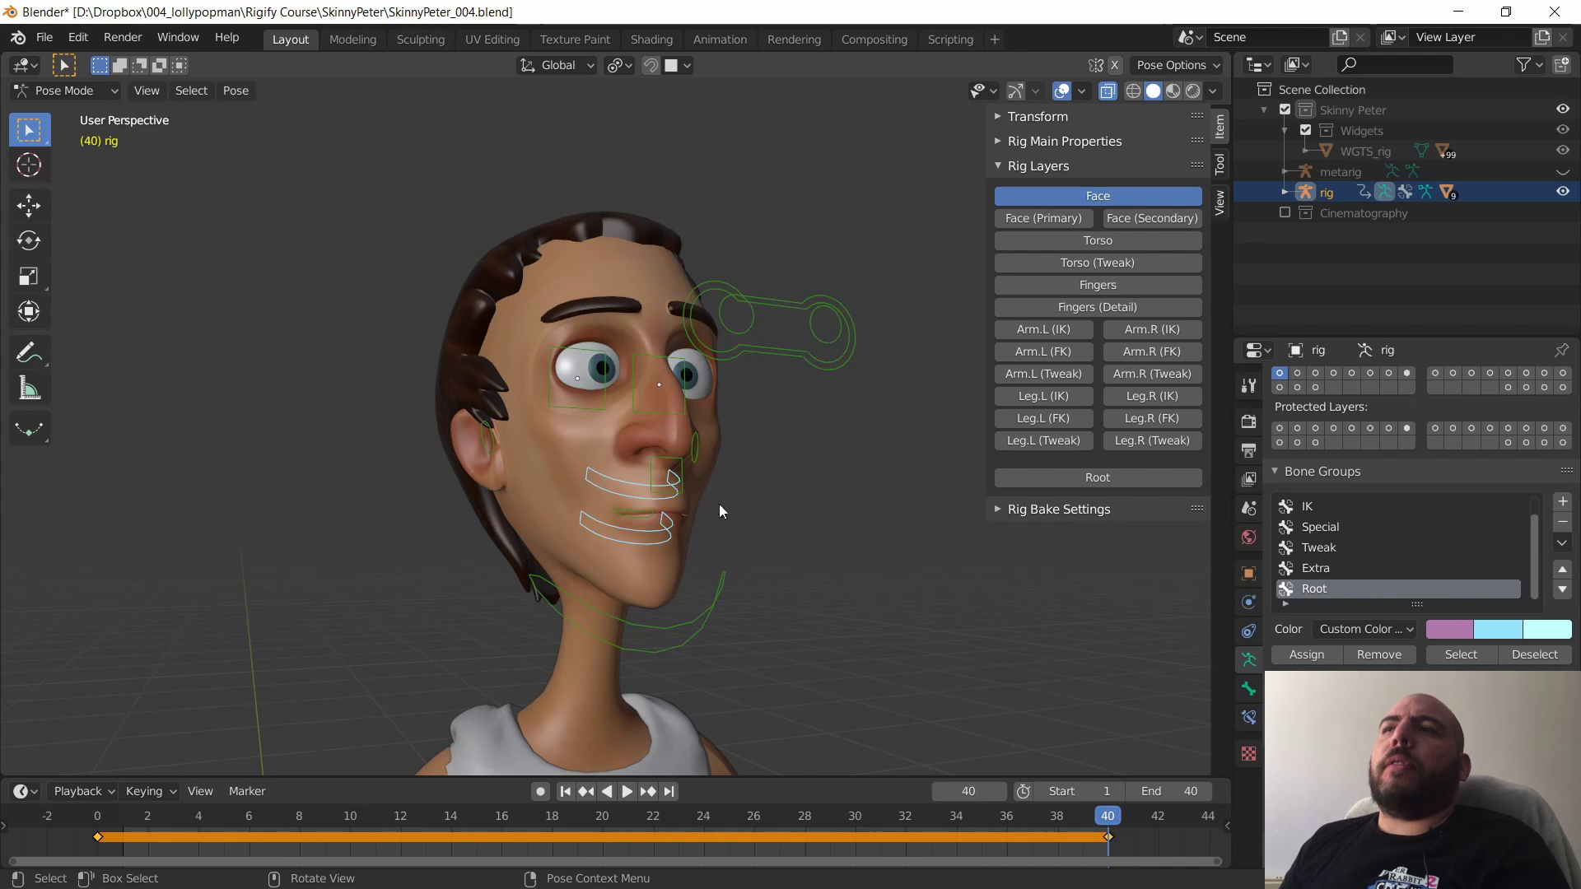
- Select the nose master control and try moving it
middle_drag(719, 510, 671, 466)
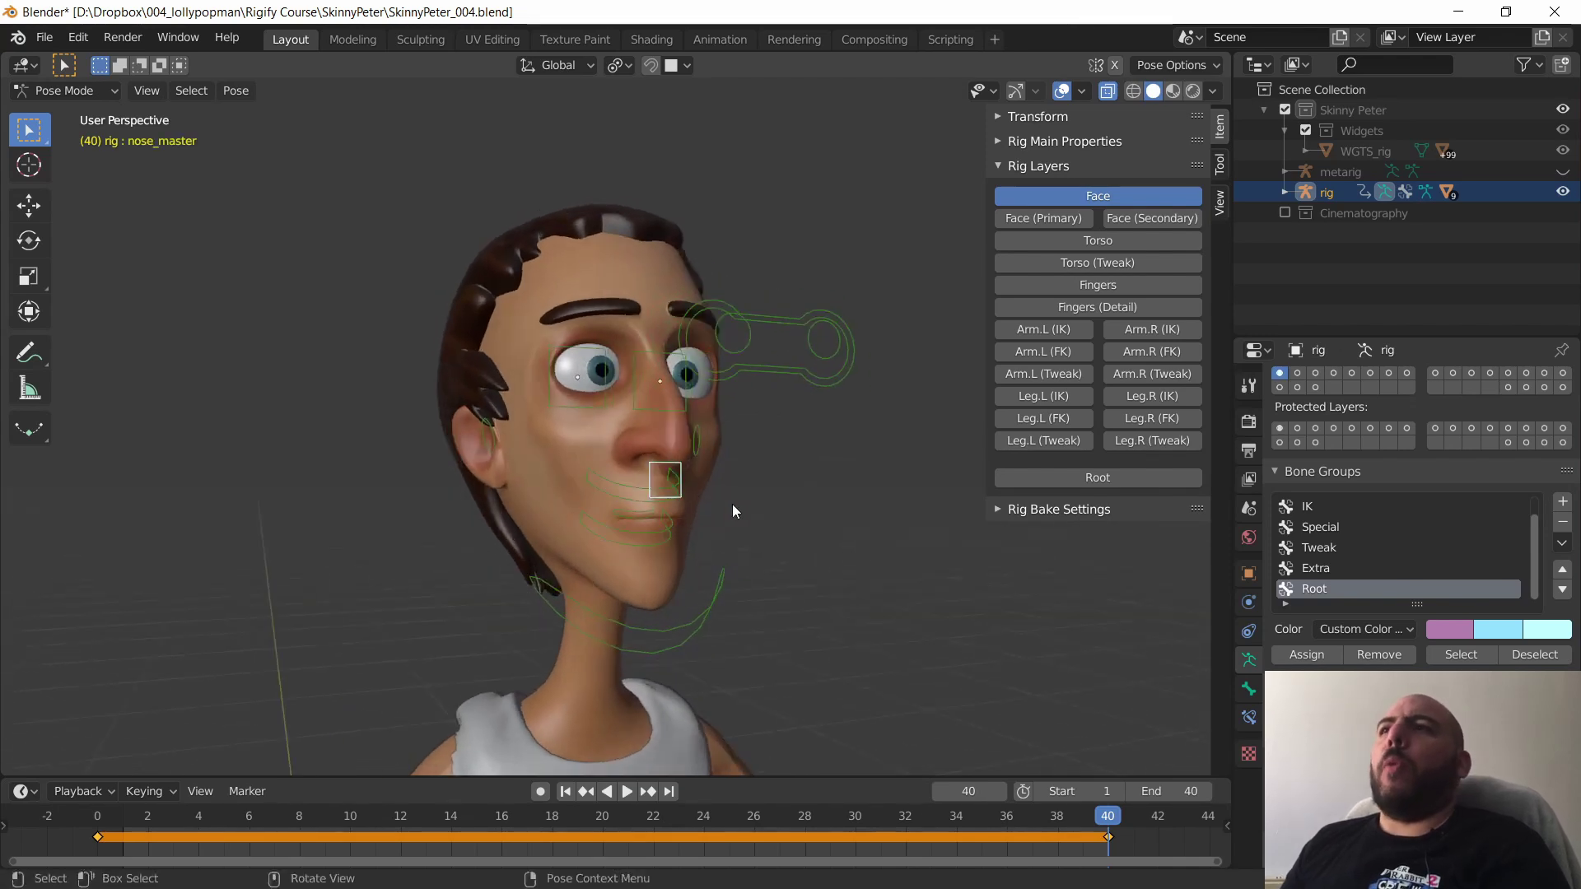
key(g)
right_click(713, 518)
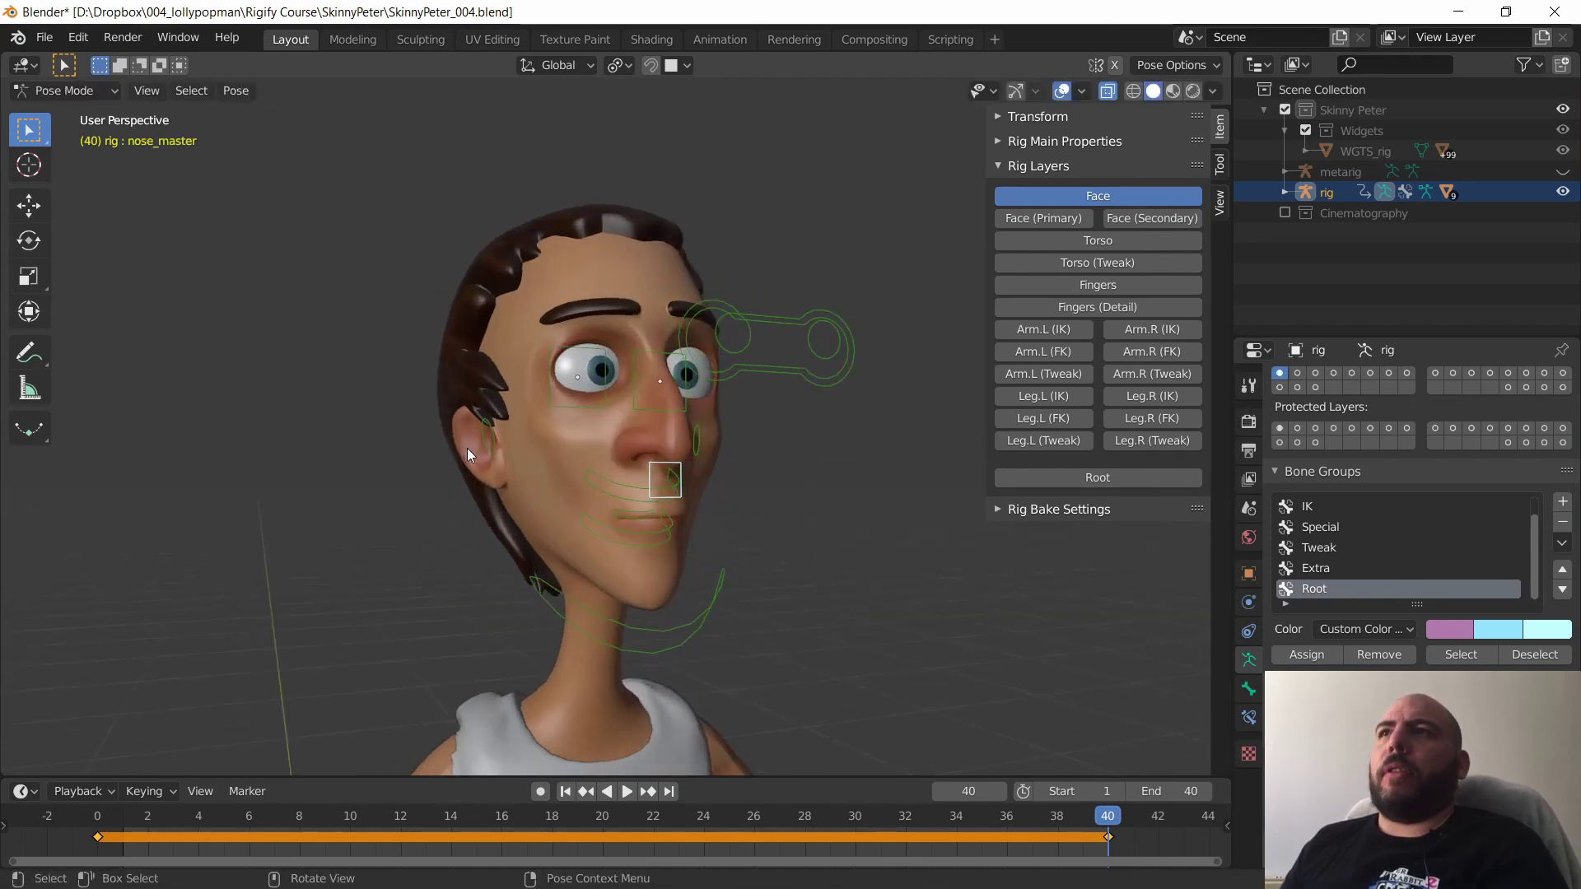
middle_drag(467, 448, 743, 453)
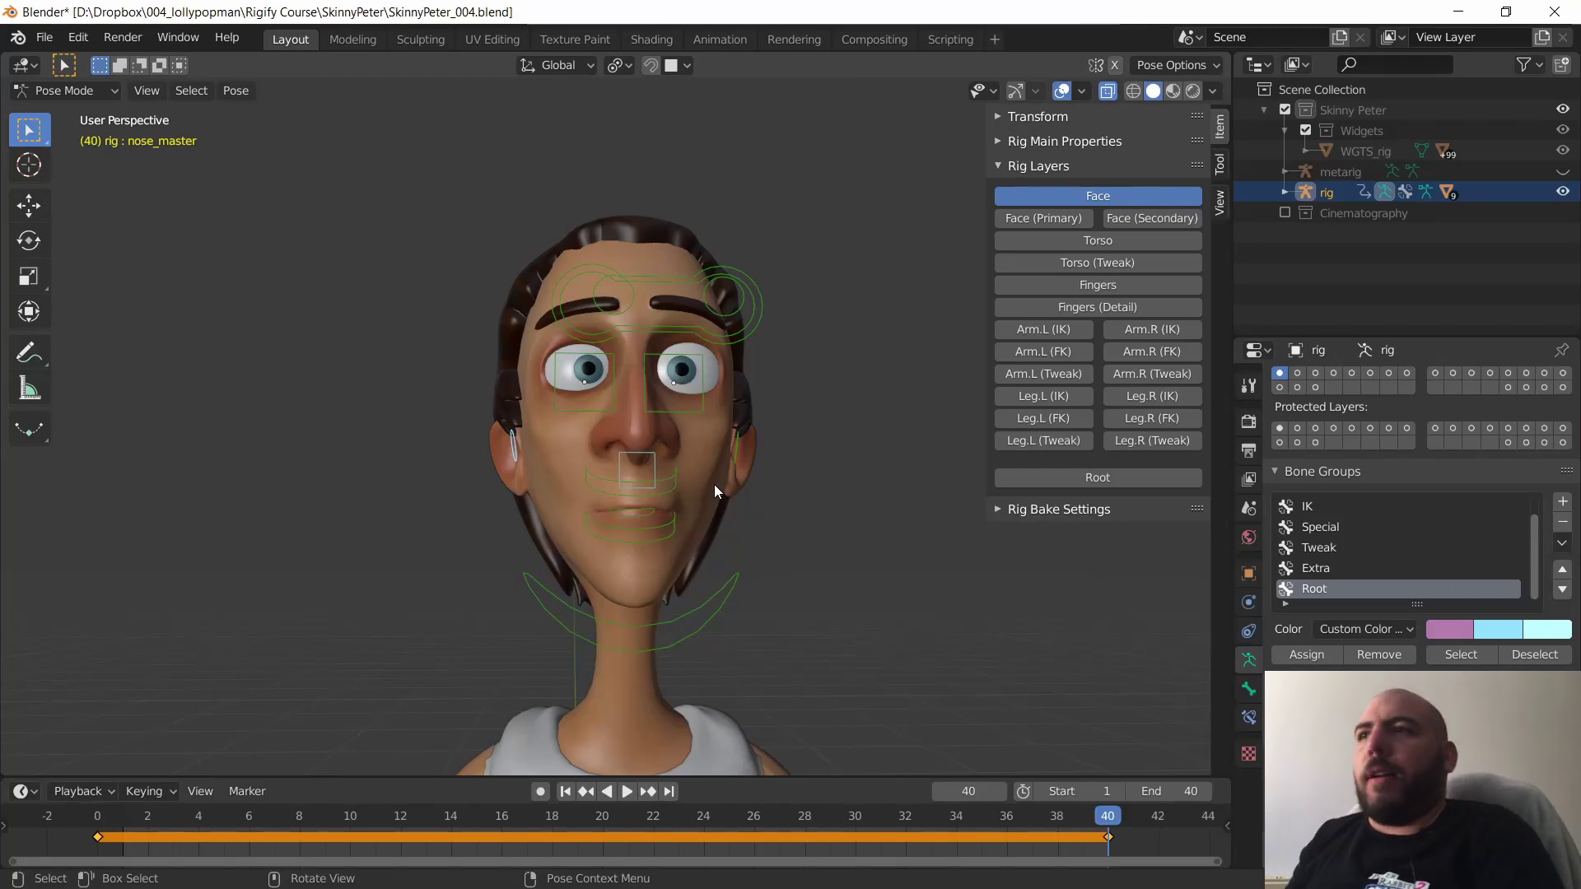
- Show the Face (Primary) rig layer and hide the Face layer
middle_drag(658, 535, 795, 527)
scroll(713, 625, down, 2)
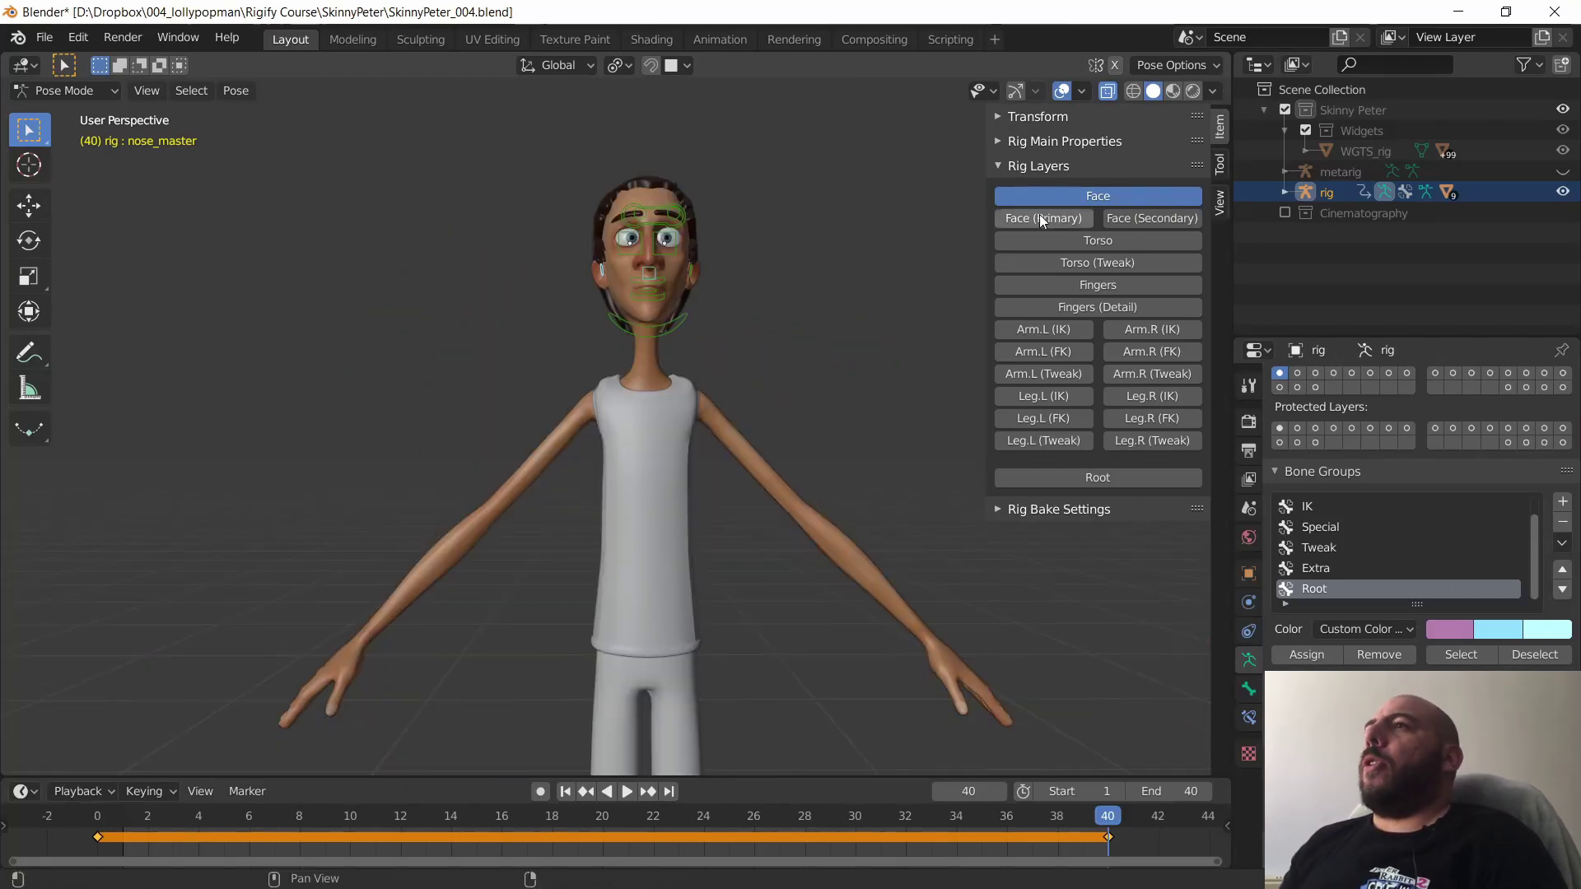
click(1042, 219)
scroll(714, 415, up, 2)
click(1050, 193)
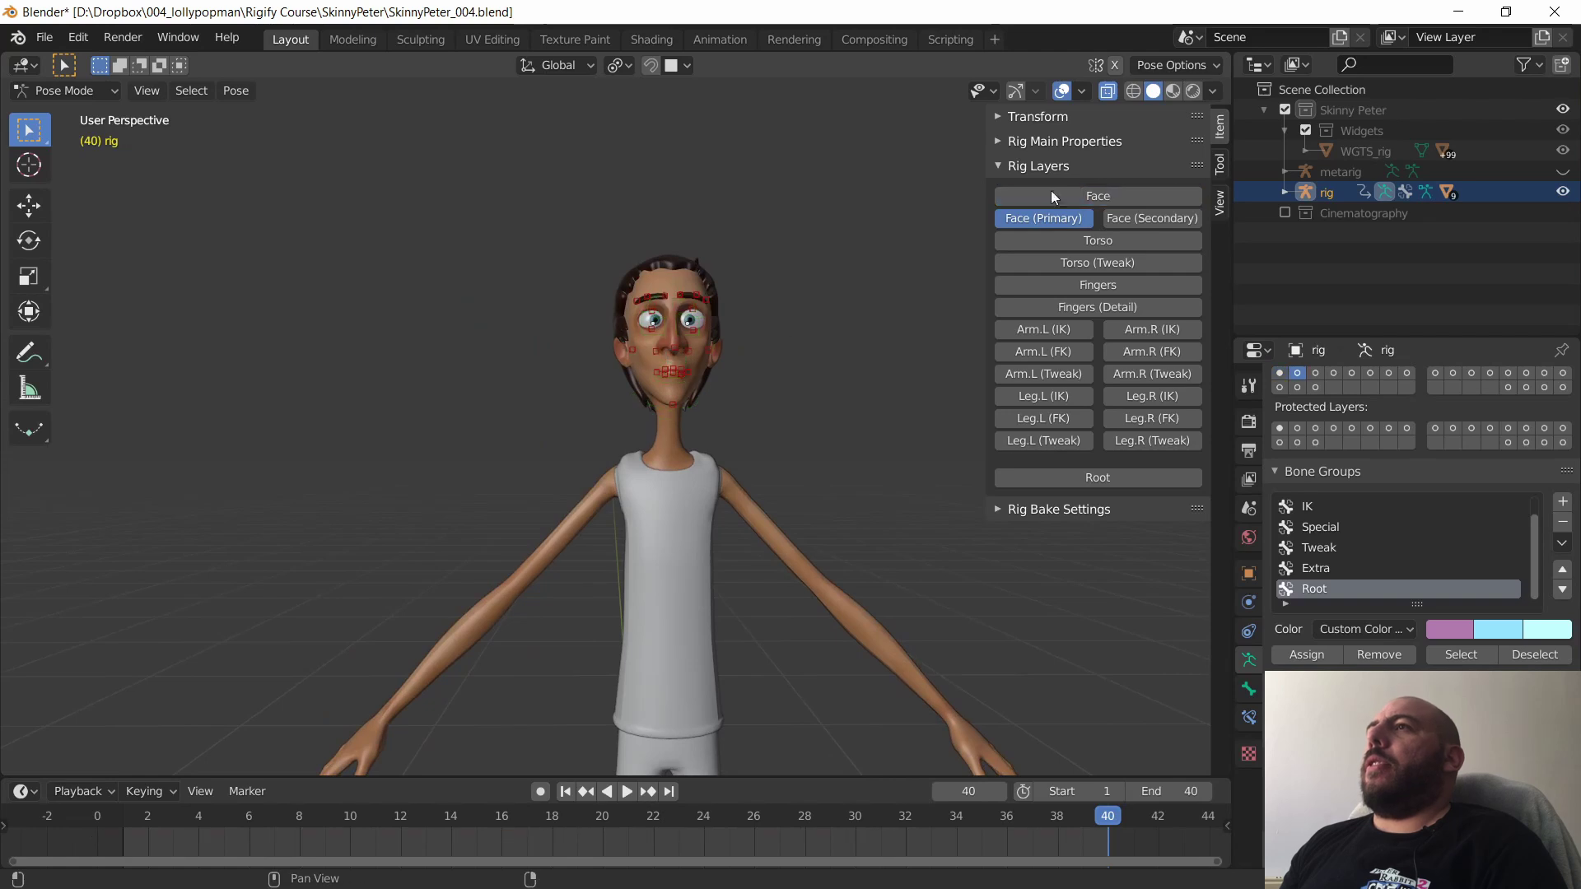
- Select the chin control on the Face (Primary) layer and try moving it
scroll(857, 278, up, 4)
shift+middle_drag(856, 278, 789, 413)
scroll(783, 540, down, 1)
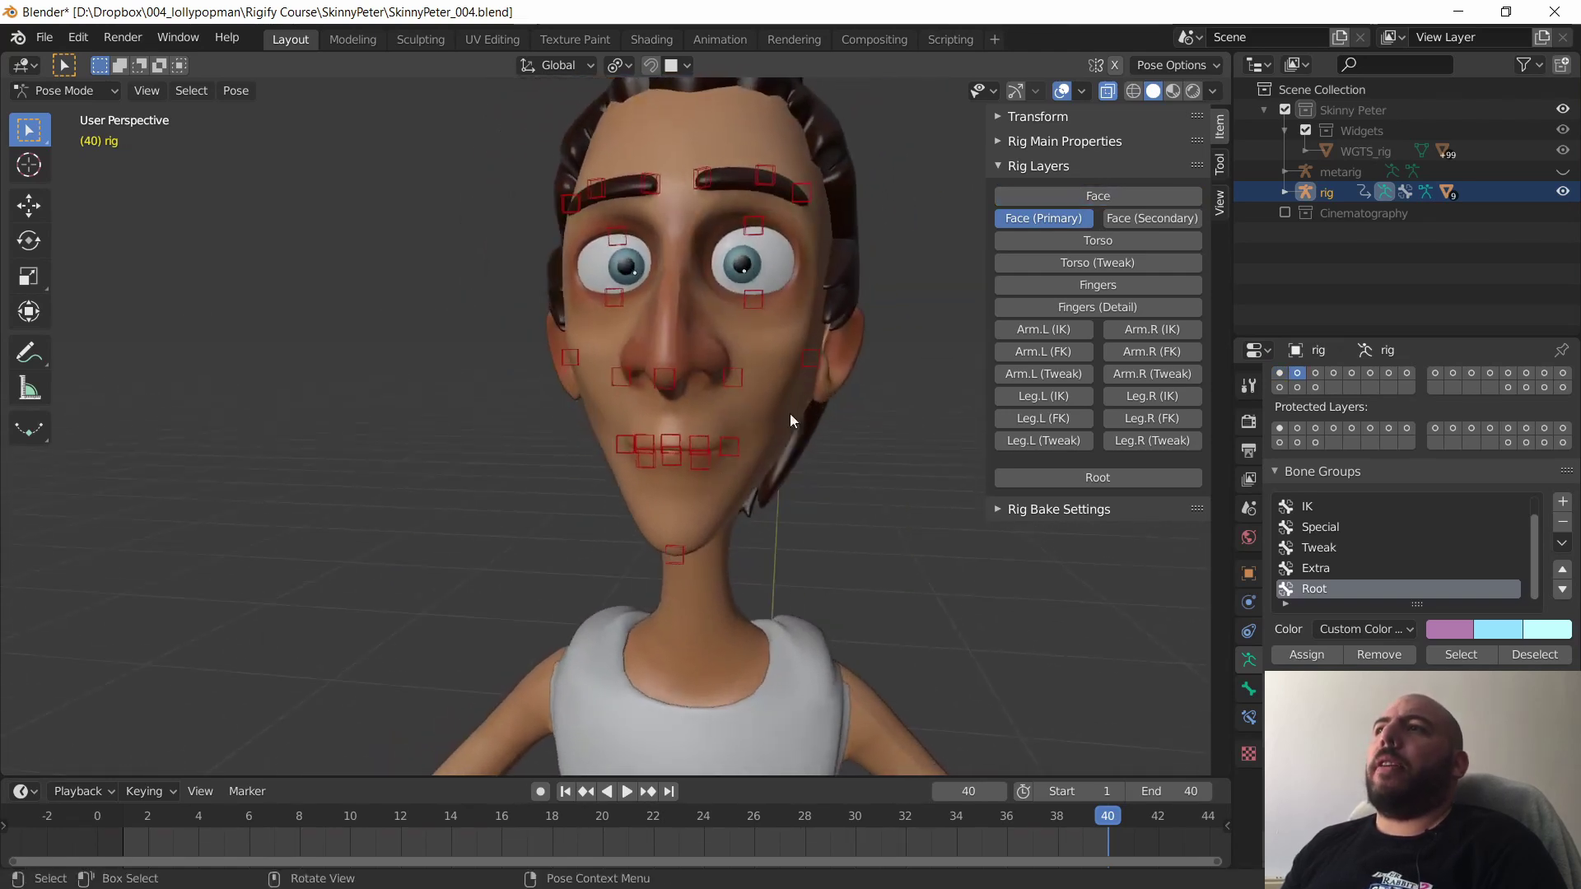
drag(739, 508, 659, 568)
key(g)
right_click(670, 542)
mouse_move(766, 515)
middle_down()
mouse_move(724, 537)
mouse_move(748, 533)
middle_up()
- Show the Face (Secondary) rig layer to compare it with Face (Primary), then hide it and show the Face layer
click(1148, 219)
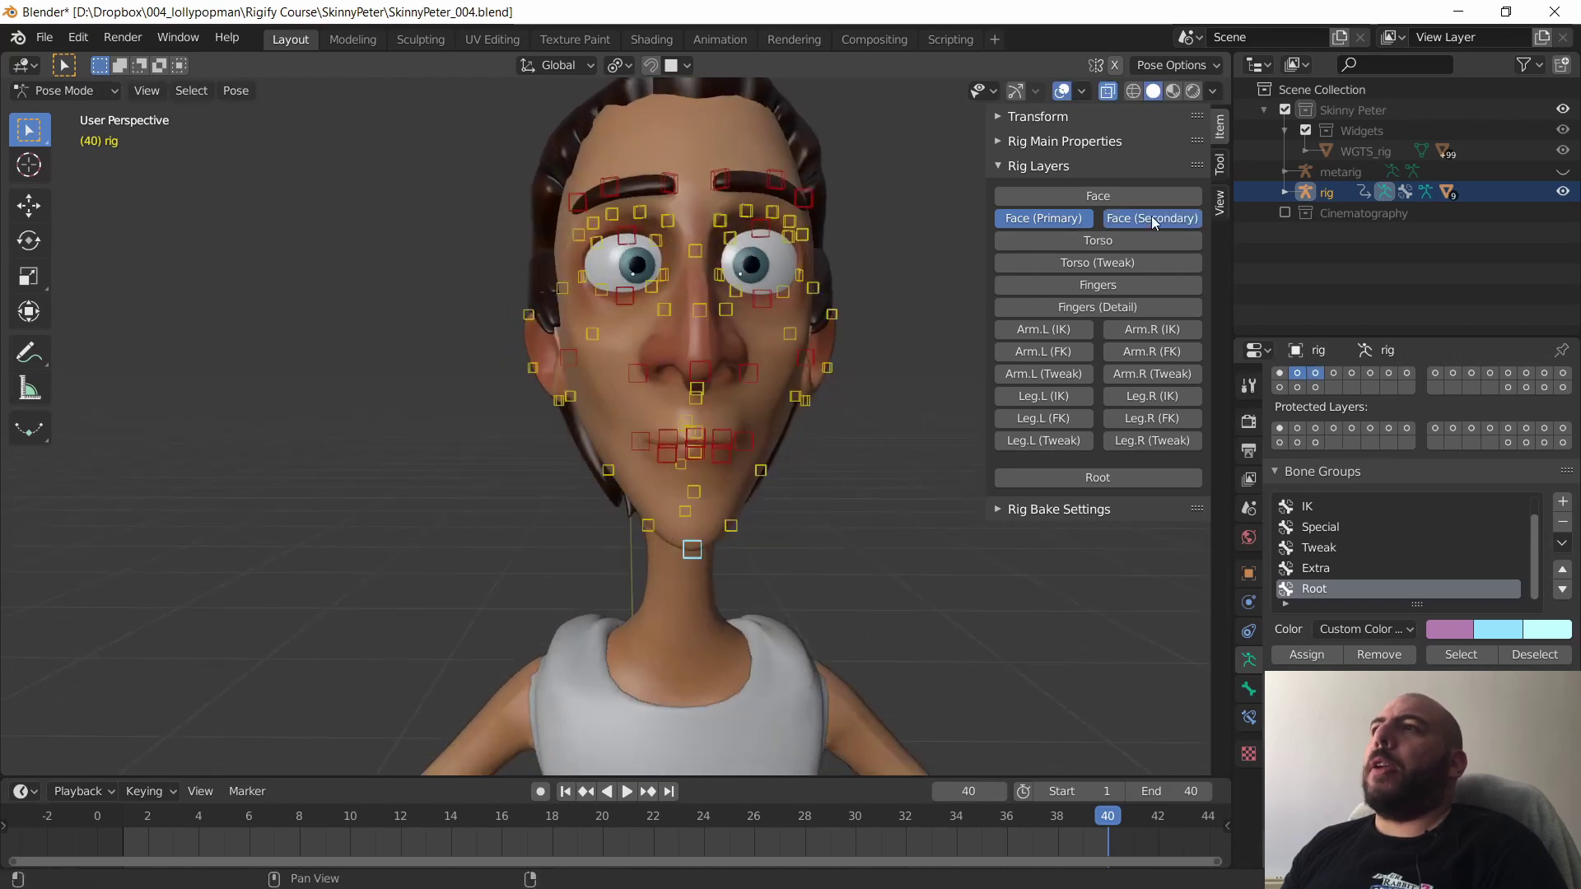
click(1083, 219)
middle_drag(873, 354, 971, 288)
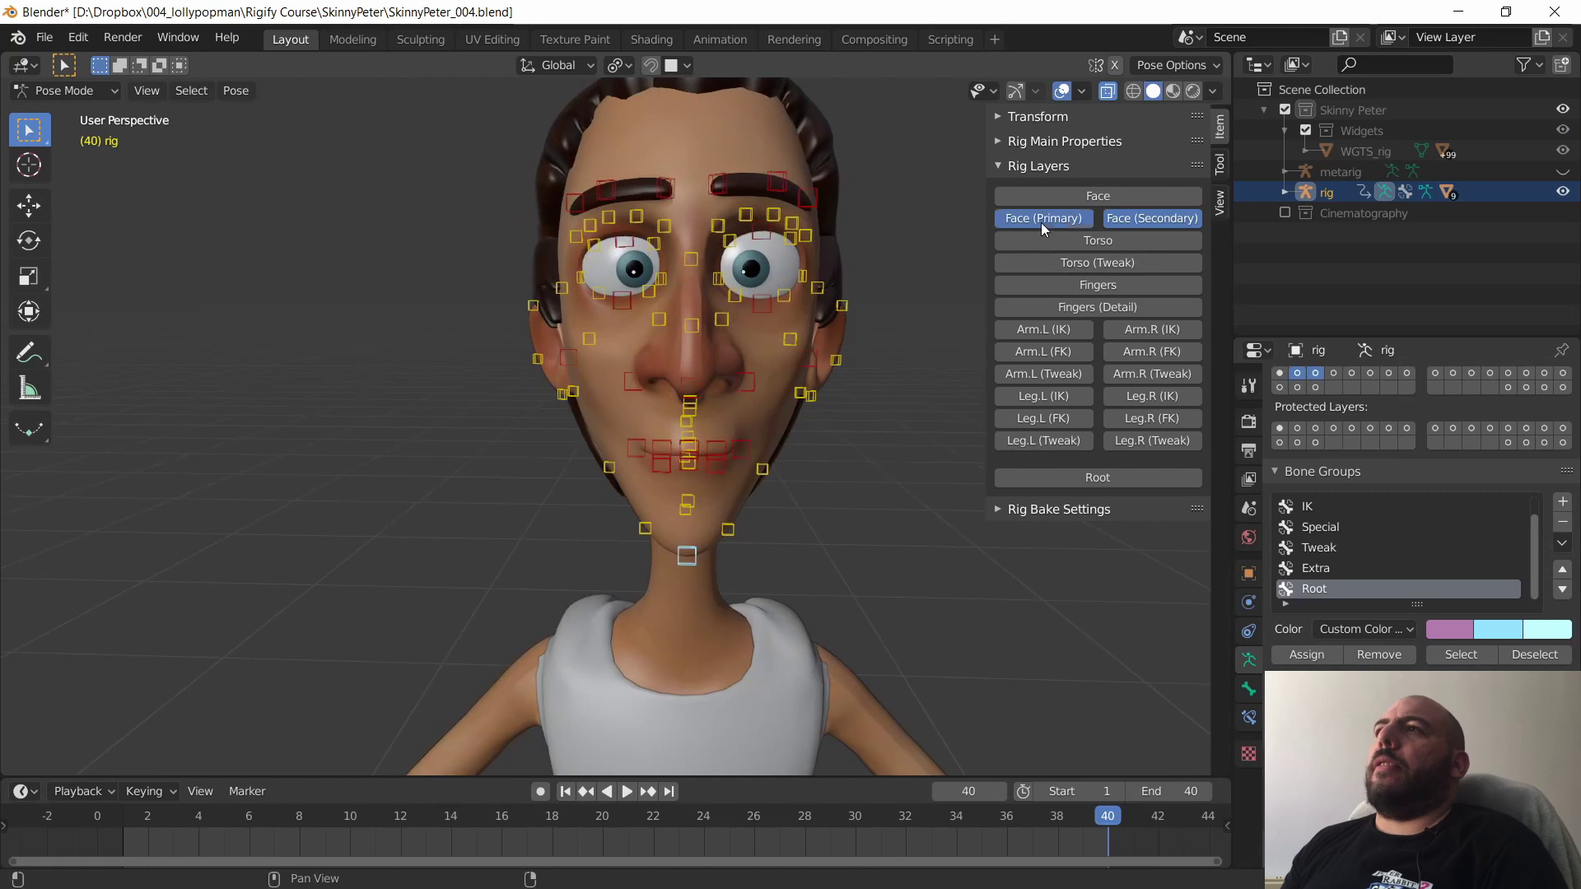
click(1041, 219)
shift+click(1055, 195)
middle_drag(824, 461, 684, 487)
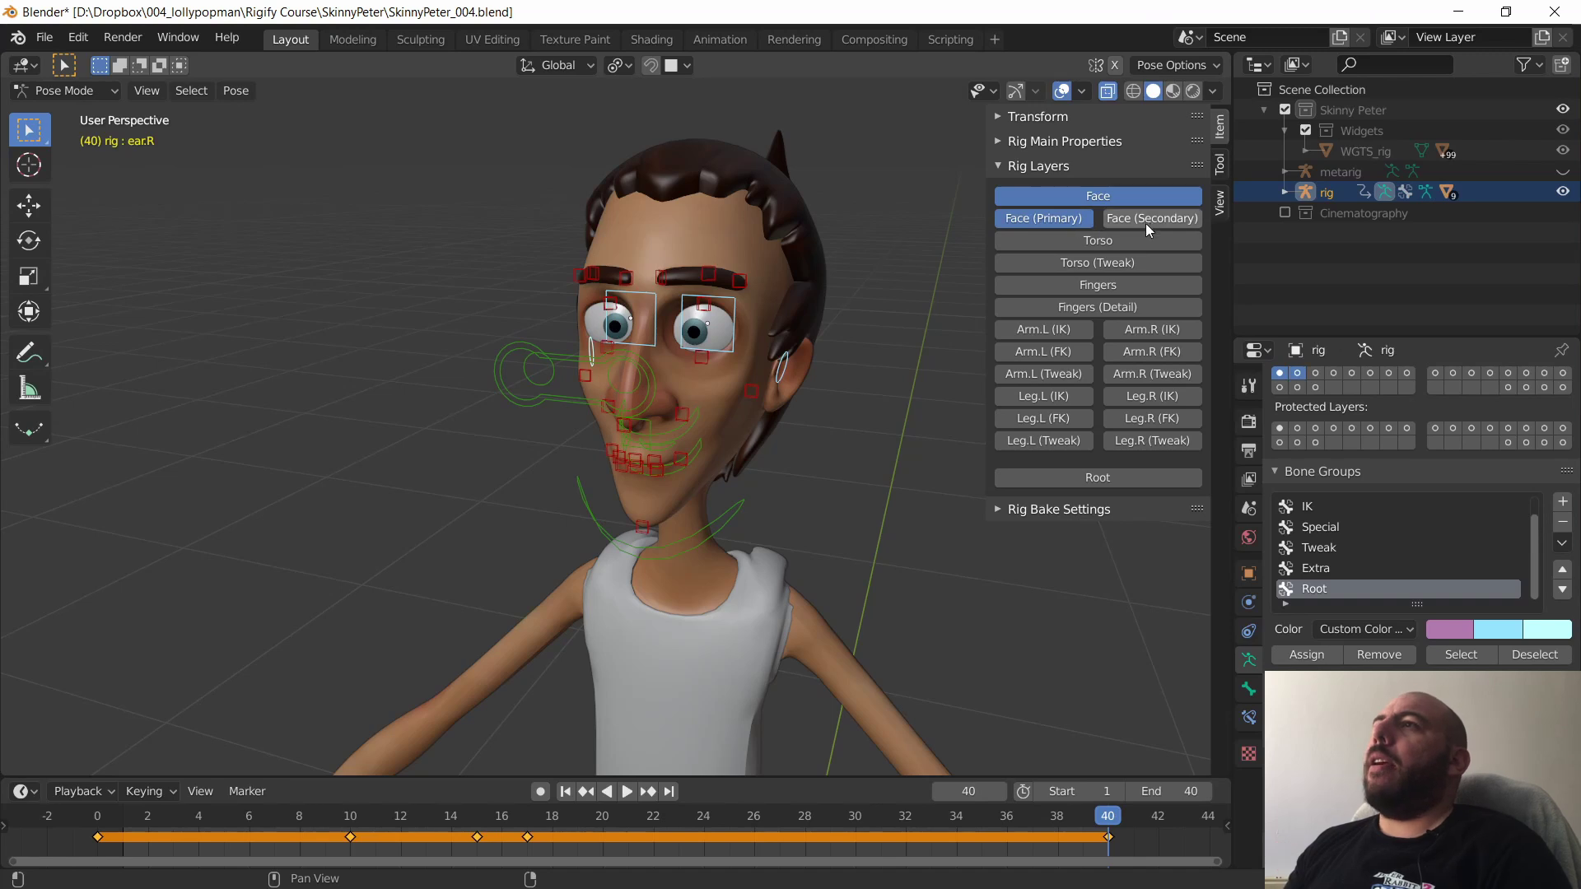
- Show the Torso rig layer and examine its controls around the character's body
click(1088, 241)
middle_drag(741, 416, 774, 395)
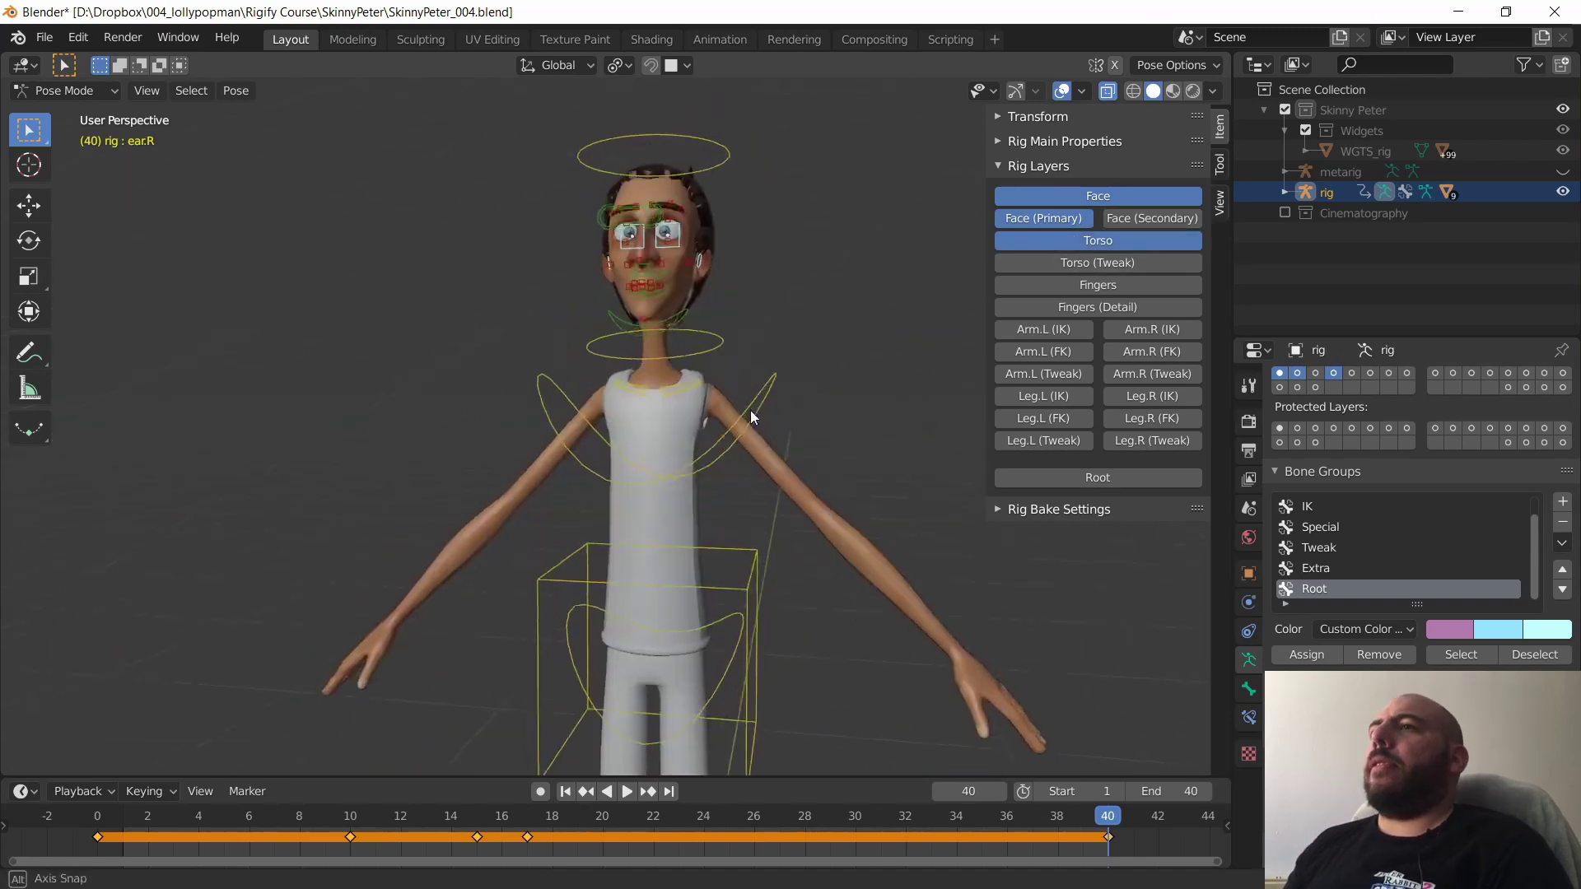
drag(822, 326, 761, 402)
middle_drag(708, 424, 680, 556)
middle_drag(735, 602, 589, 553)
- Select the neck ring and the head ring above the character to examine the Torso controls from several sides
drag(704, 170, 664, 216)
mouse_move(614, 449)
middle_down()
mouse_move(678, 512)
mouse_move(735, 452)
mouse_move(619, 441)
middle_up()
click(670, 358)
middle_drag(715, 384, 610, 230)
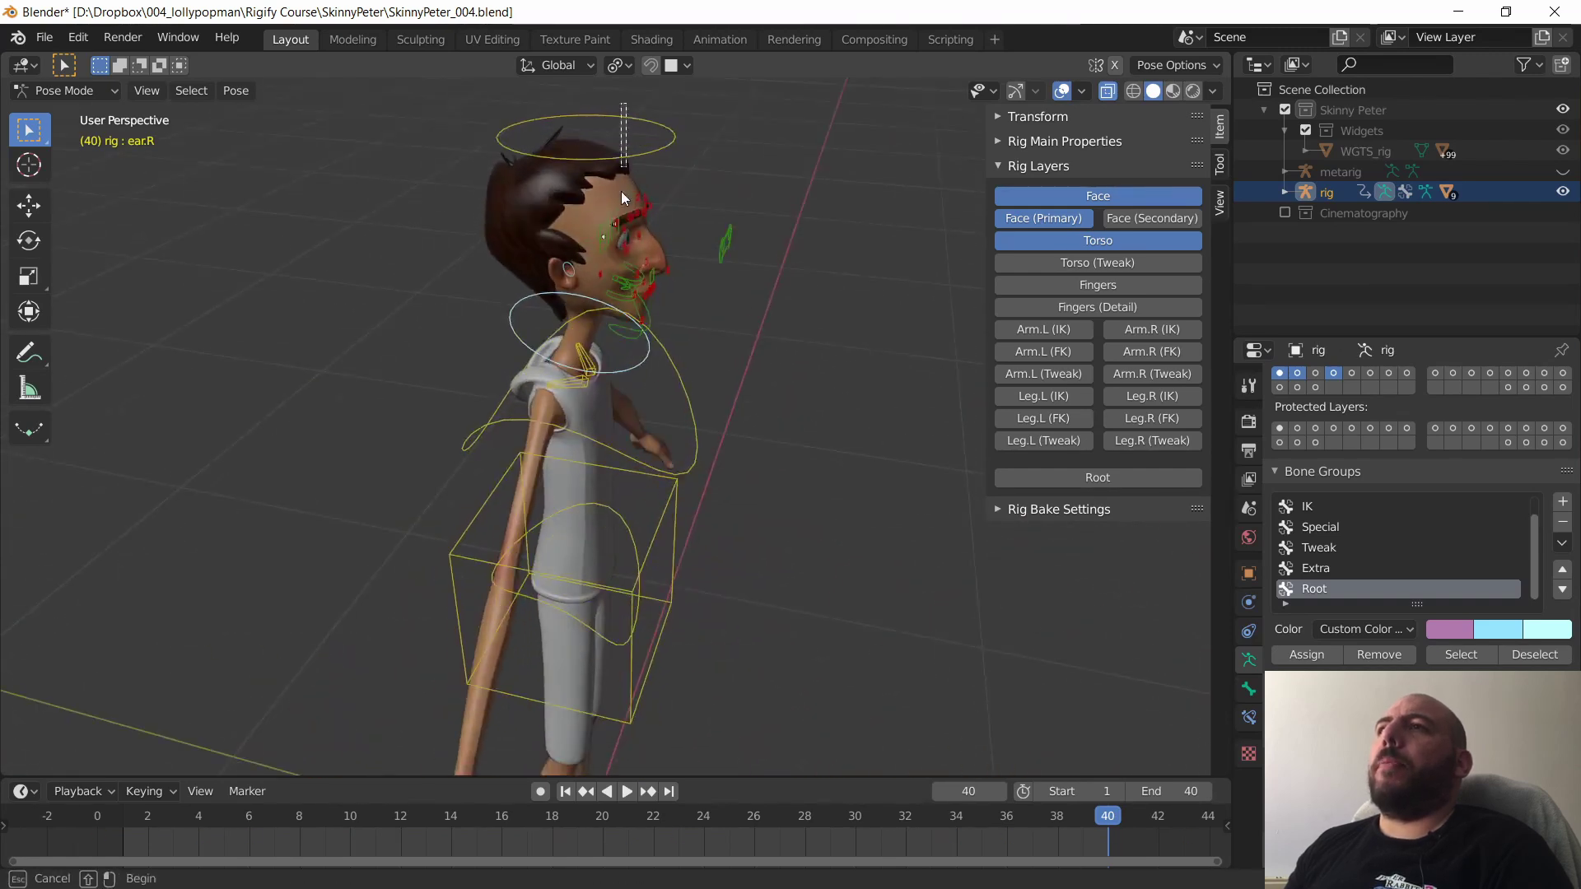
drag(621, 191, 624, 206)
middle_drag(715, 262, 499, 262)
mouse_move(729, 592)
middle_down()
mouse_move(715, 564)
mouse_move(747, 599)
middle_up()
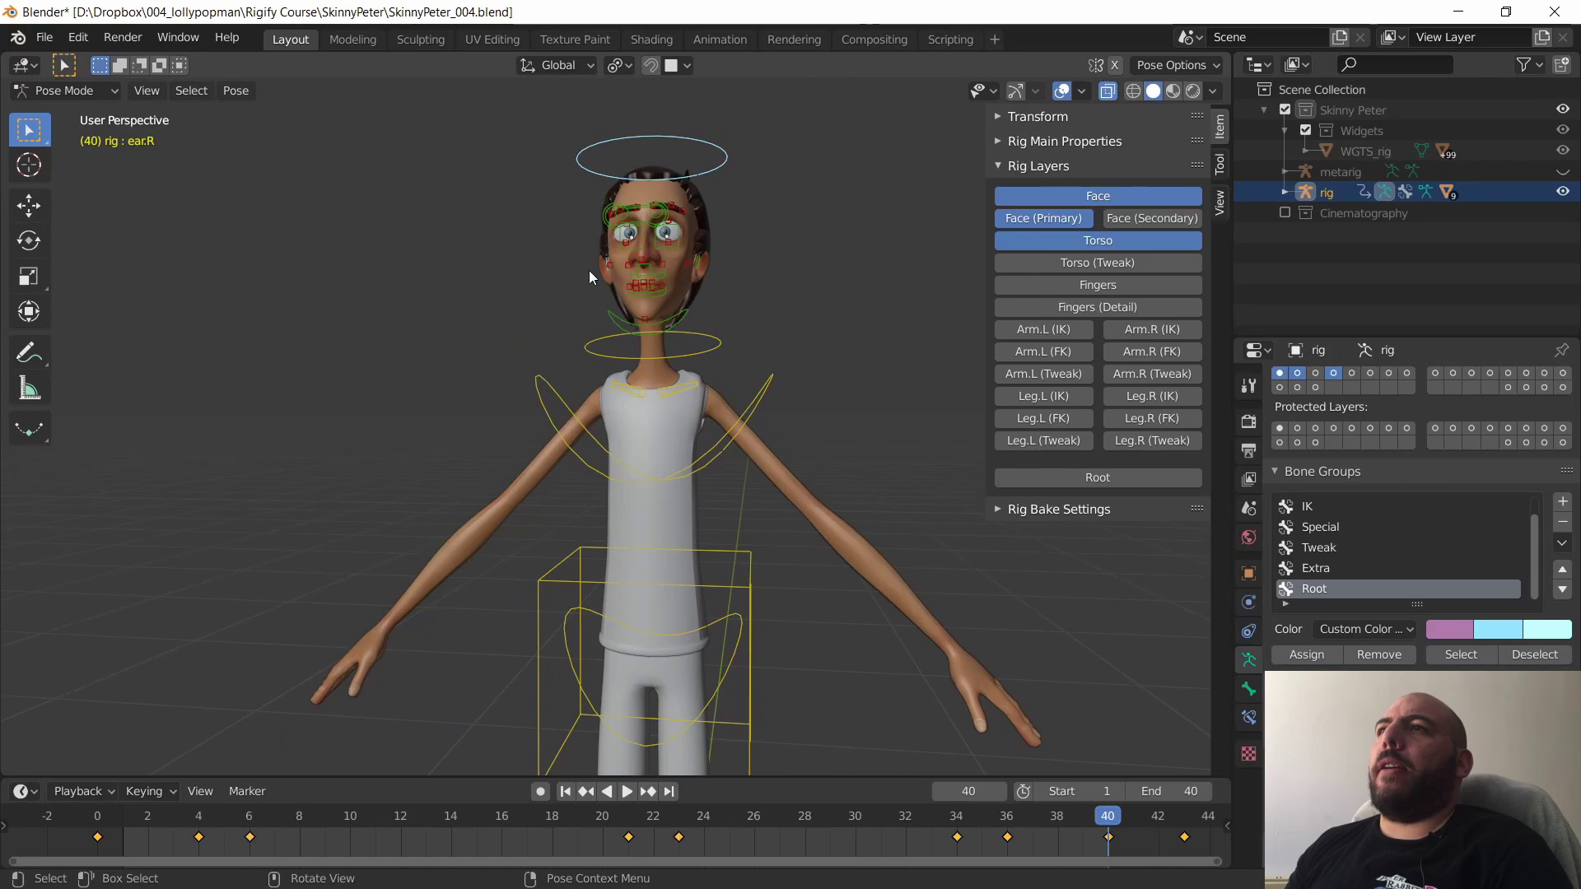
- Hide the Face and Face (Primary) layers, then isolate the Torso (Tweak) rig layer
middle_drag(723, 325, 802, 375)
drag(1071, 196, 1062, 221)
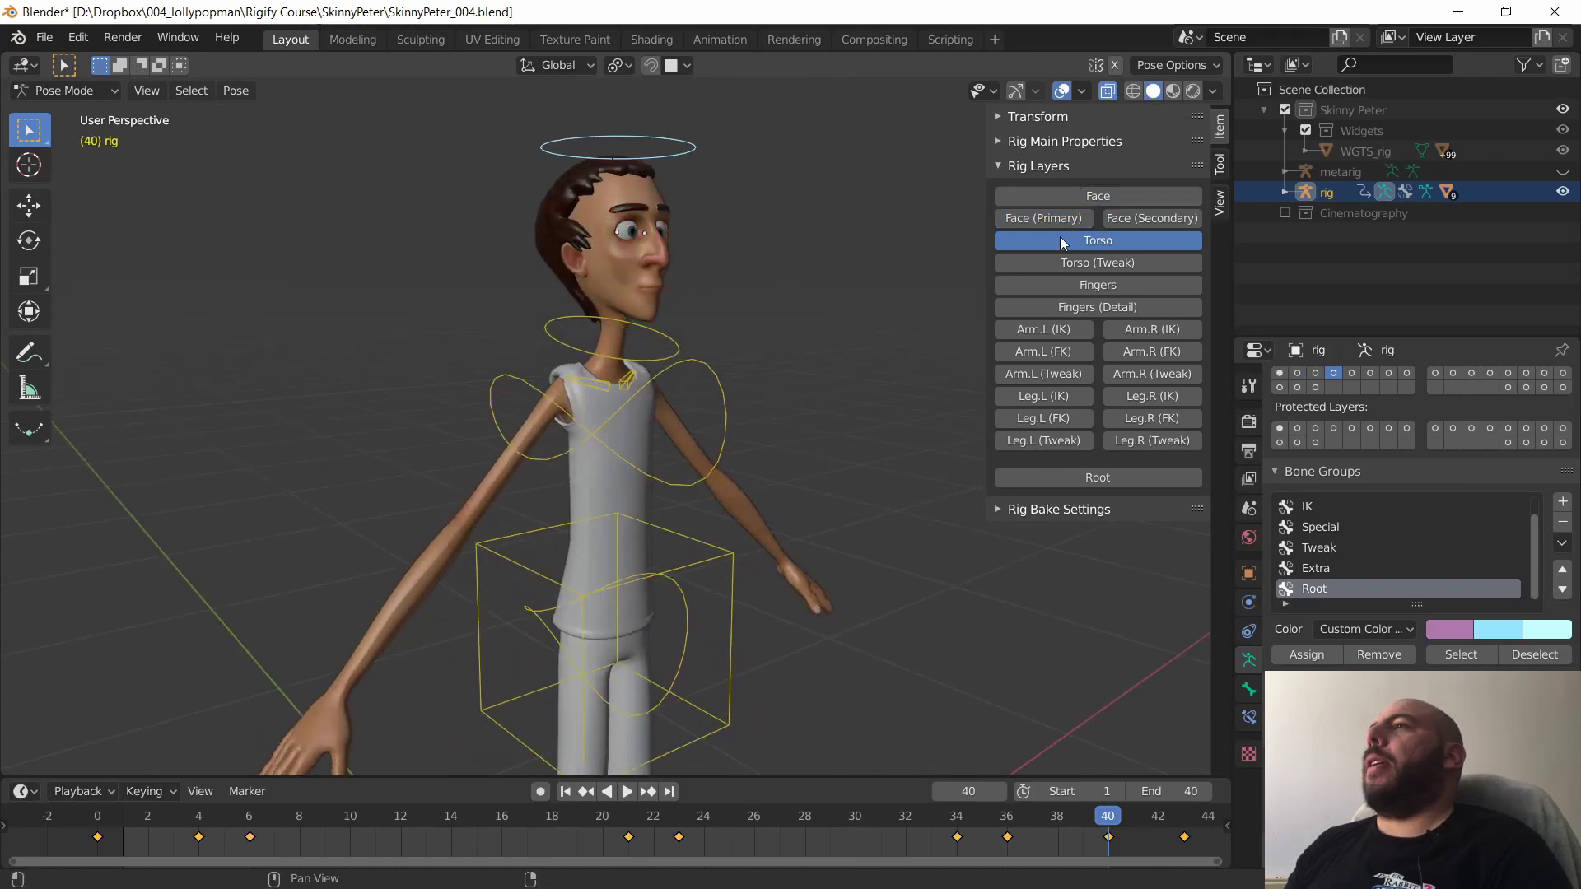
click(1082, 262)
click(1084, 239)
shift+middle_drag(750, 531, 629, 425)
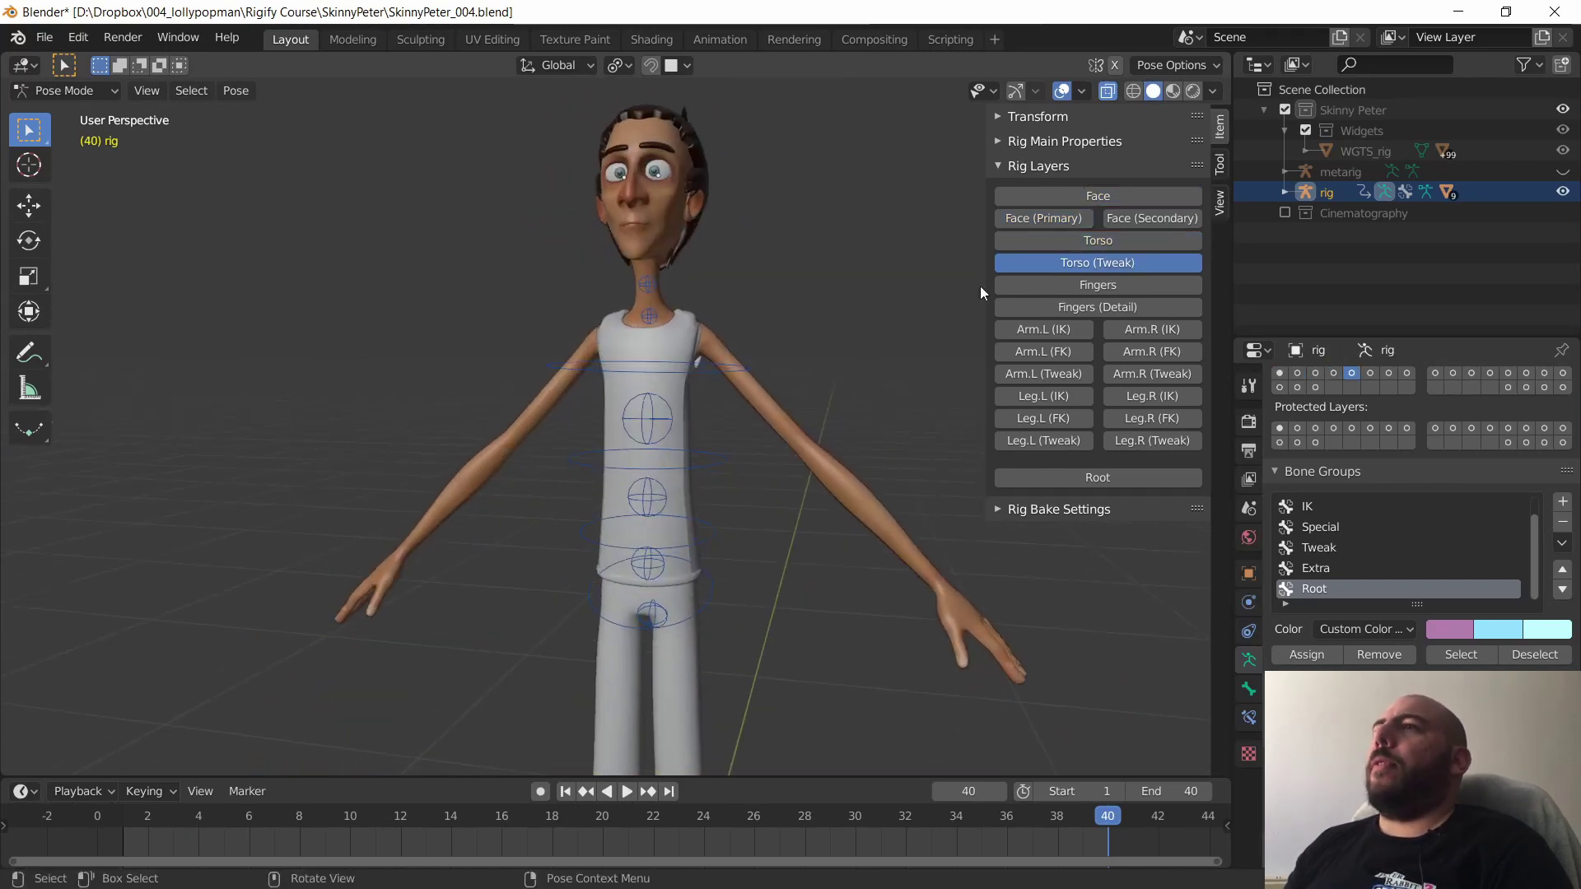
- Show the Torso layer together with Torso (Tweak), then select the chest control and try rotating it
click(1070, 241)
middle_drag(728, 443, 758, 441)
click(746, 354)
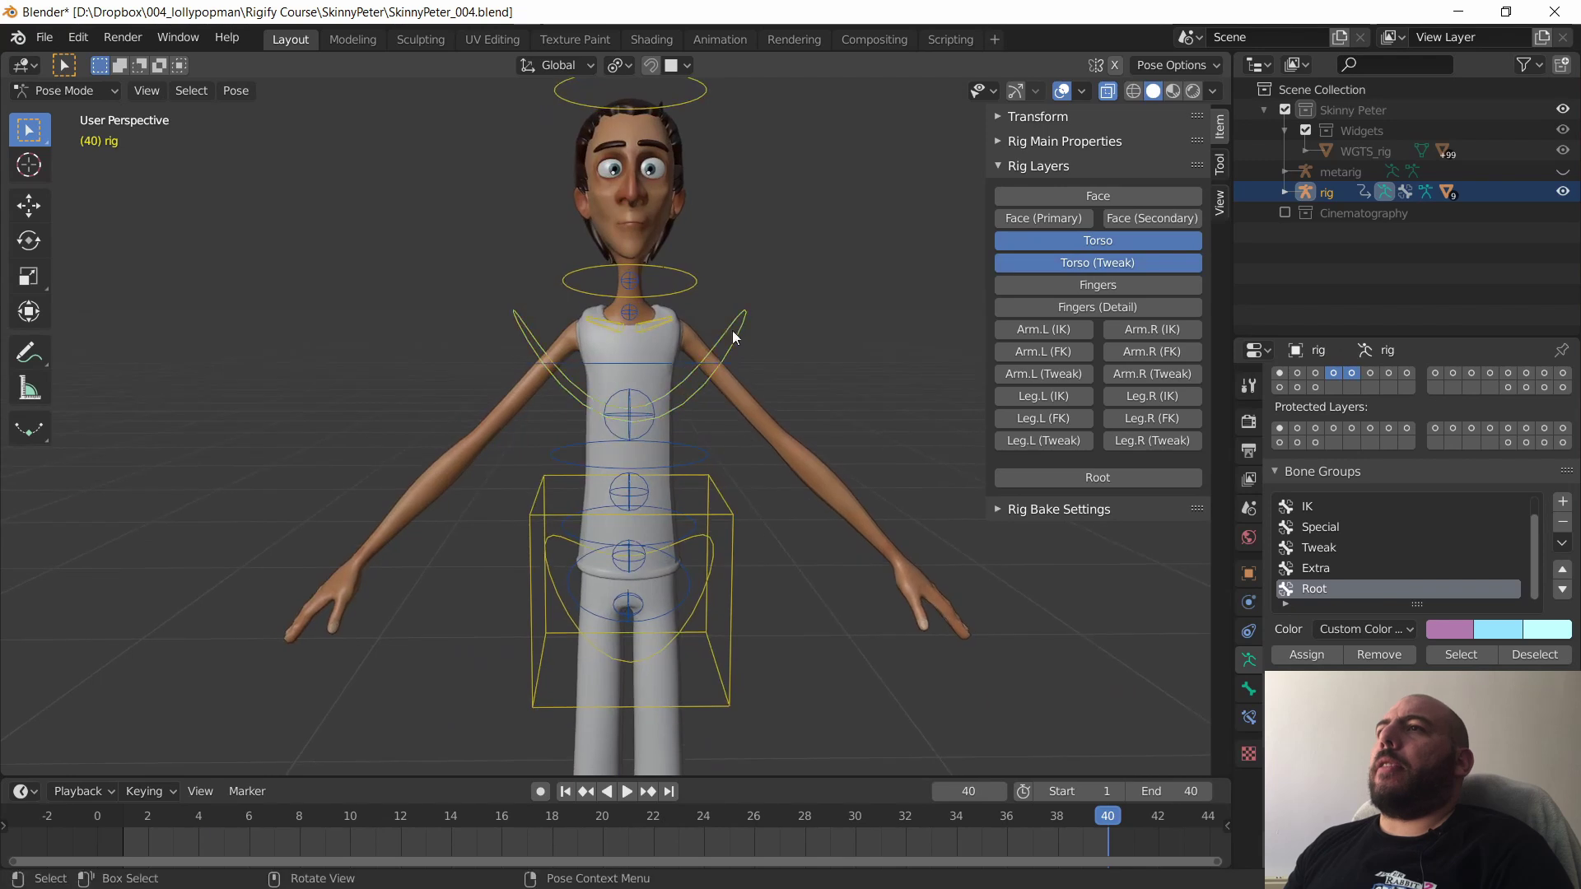
click(704, 452)
key(r)
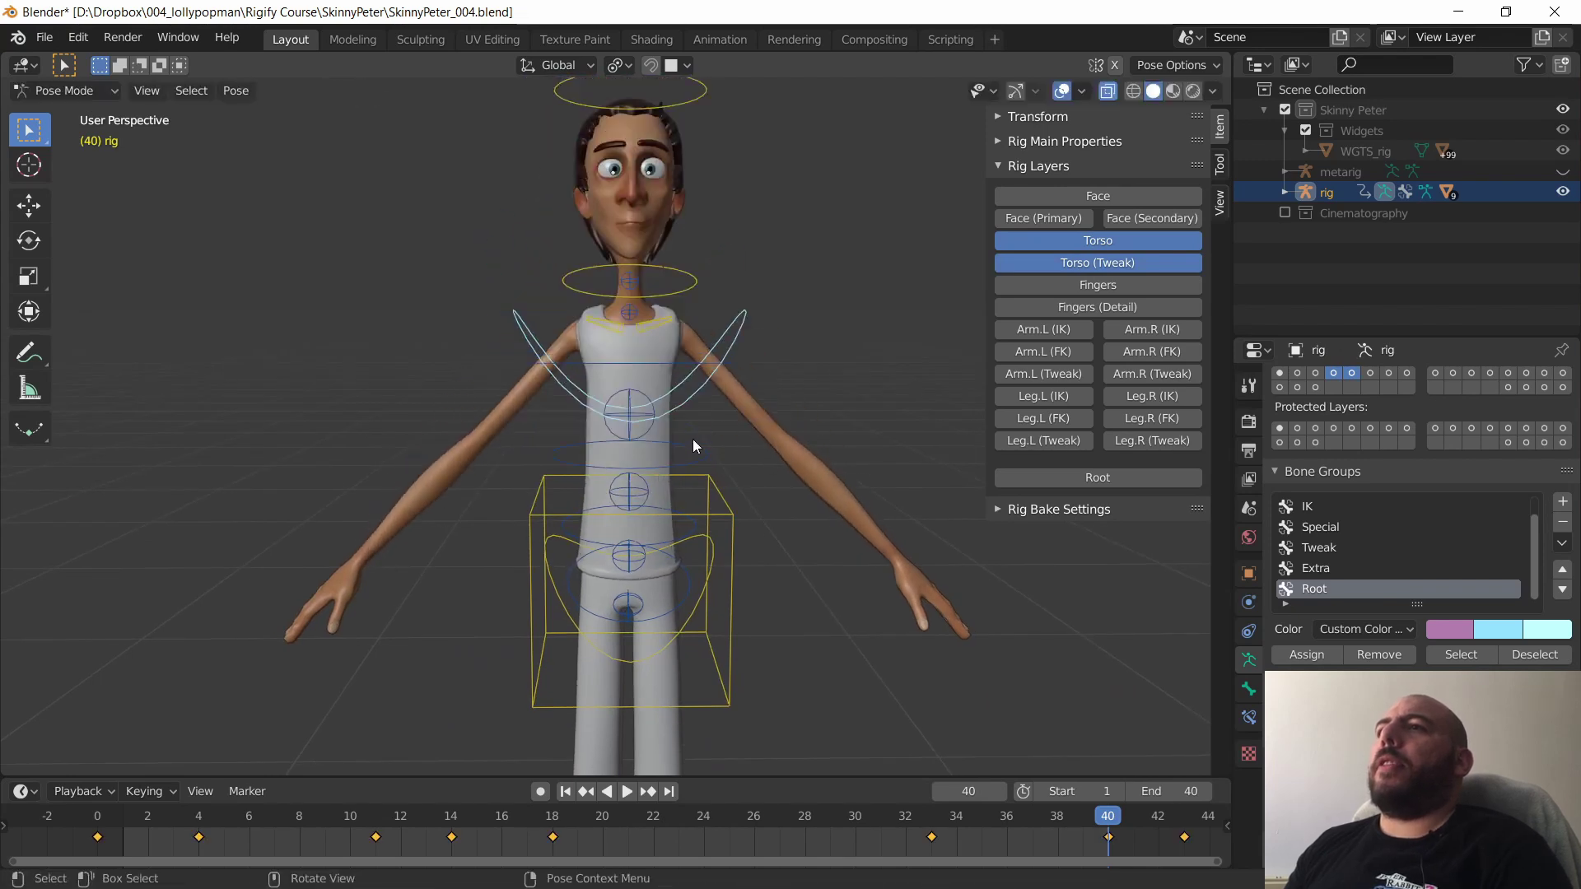
right_click(746, 443)
- Try rotating the uppermost spine FK ring, and all three spine FK rings together
click(674, 366)
key(r)
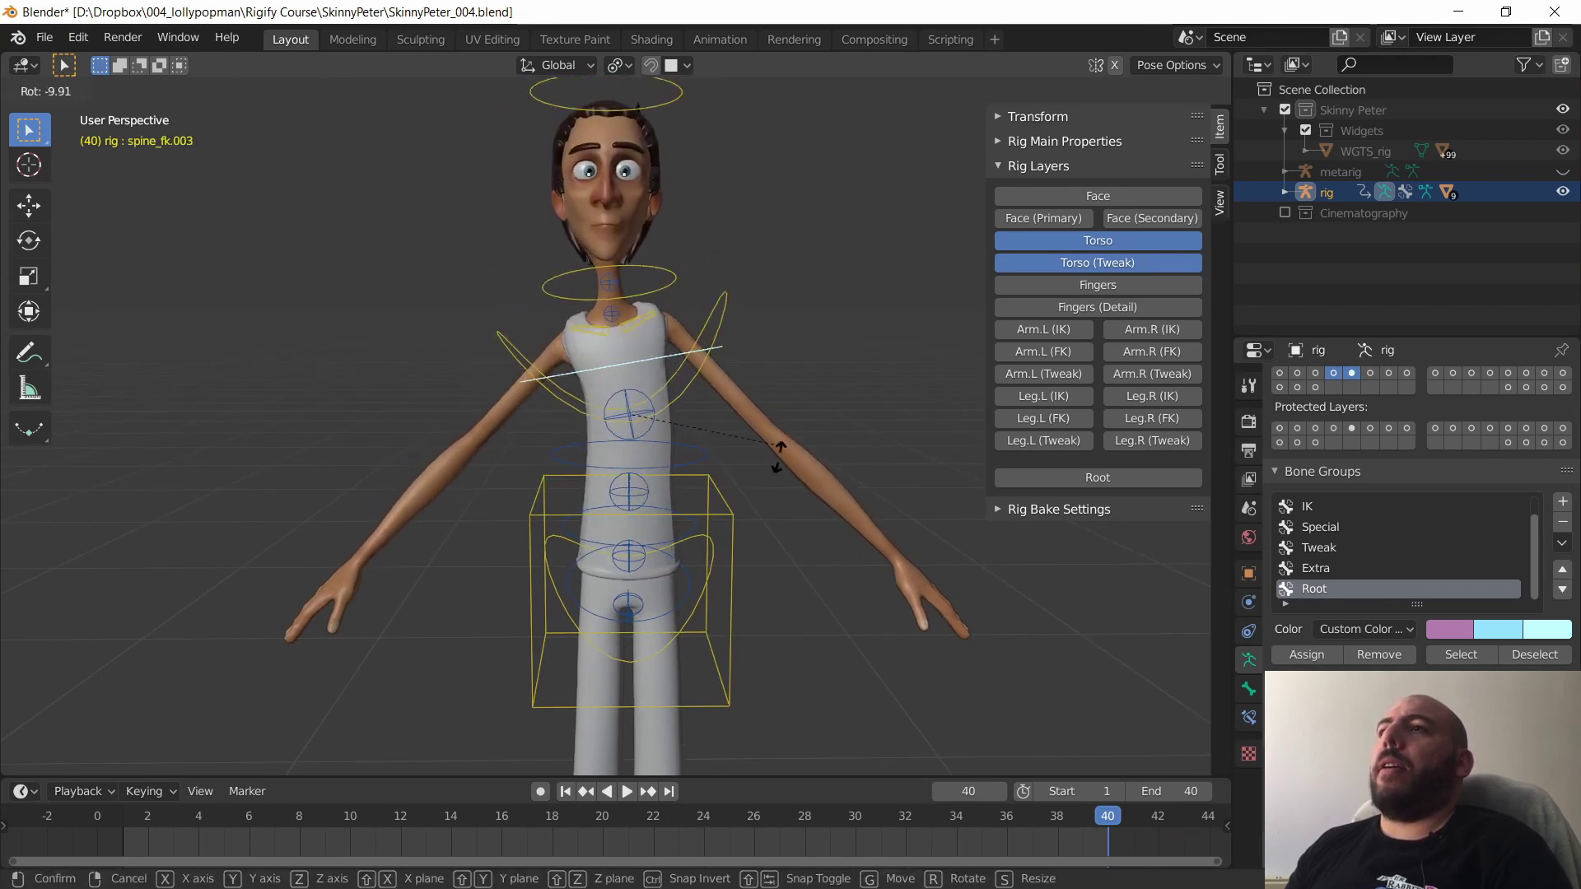
right_click(771, 458)
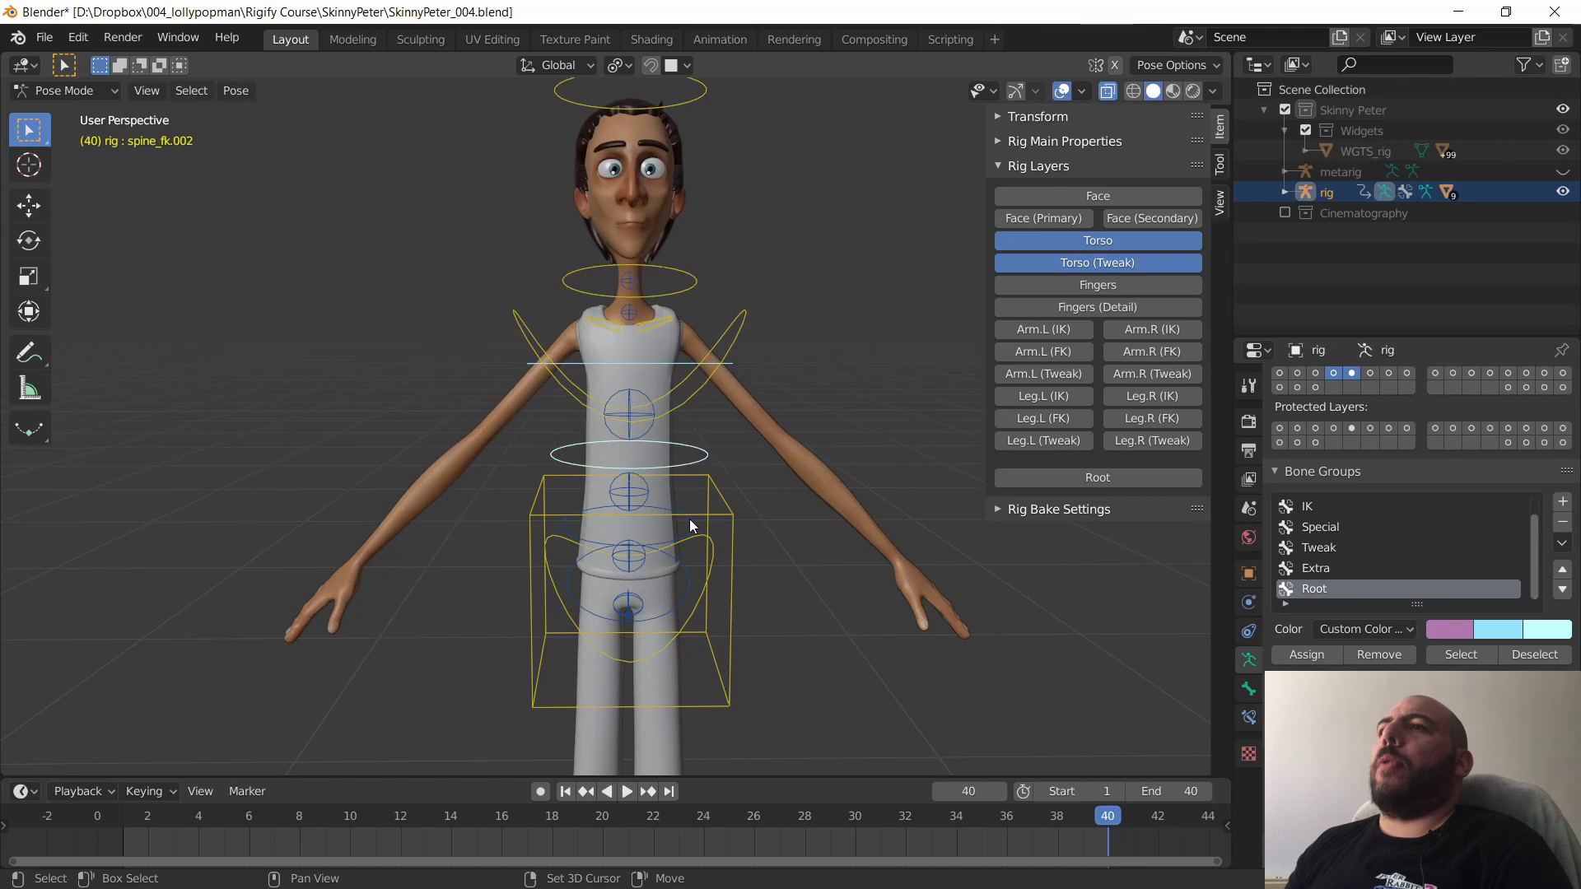
key(r)
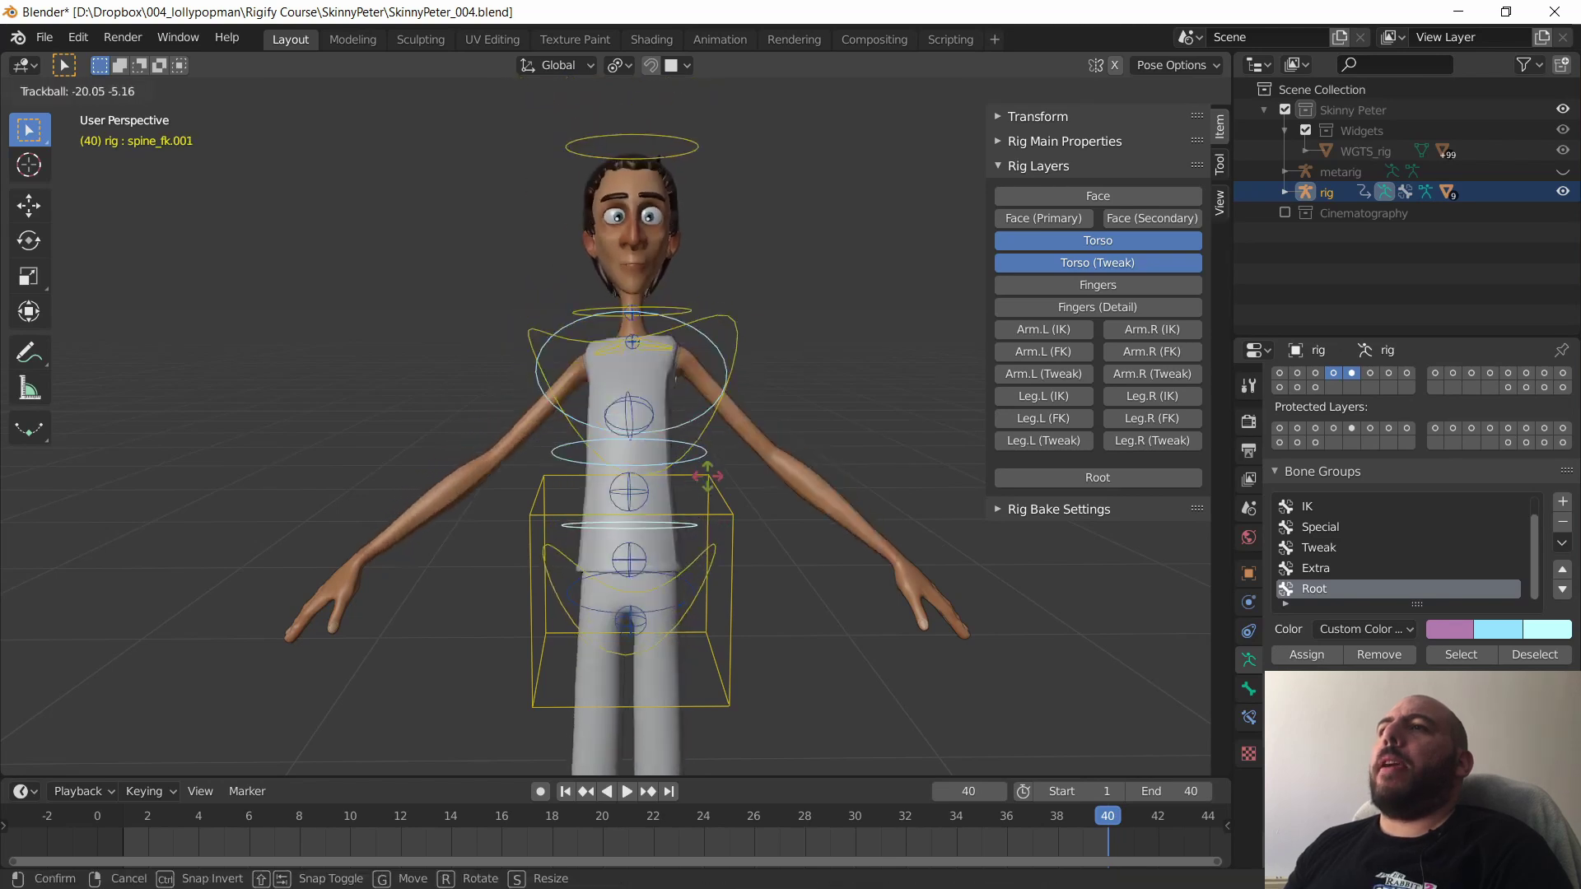
key(Escape)
- Choose a transform pivot point and rotate the three spine FK rings together to bend the torso forward
click(616, 65)
click(692, 178)
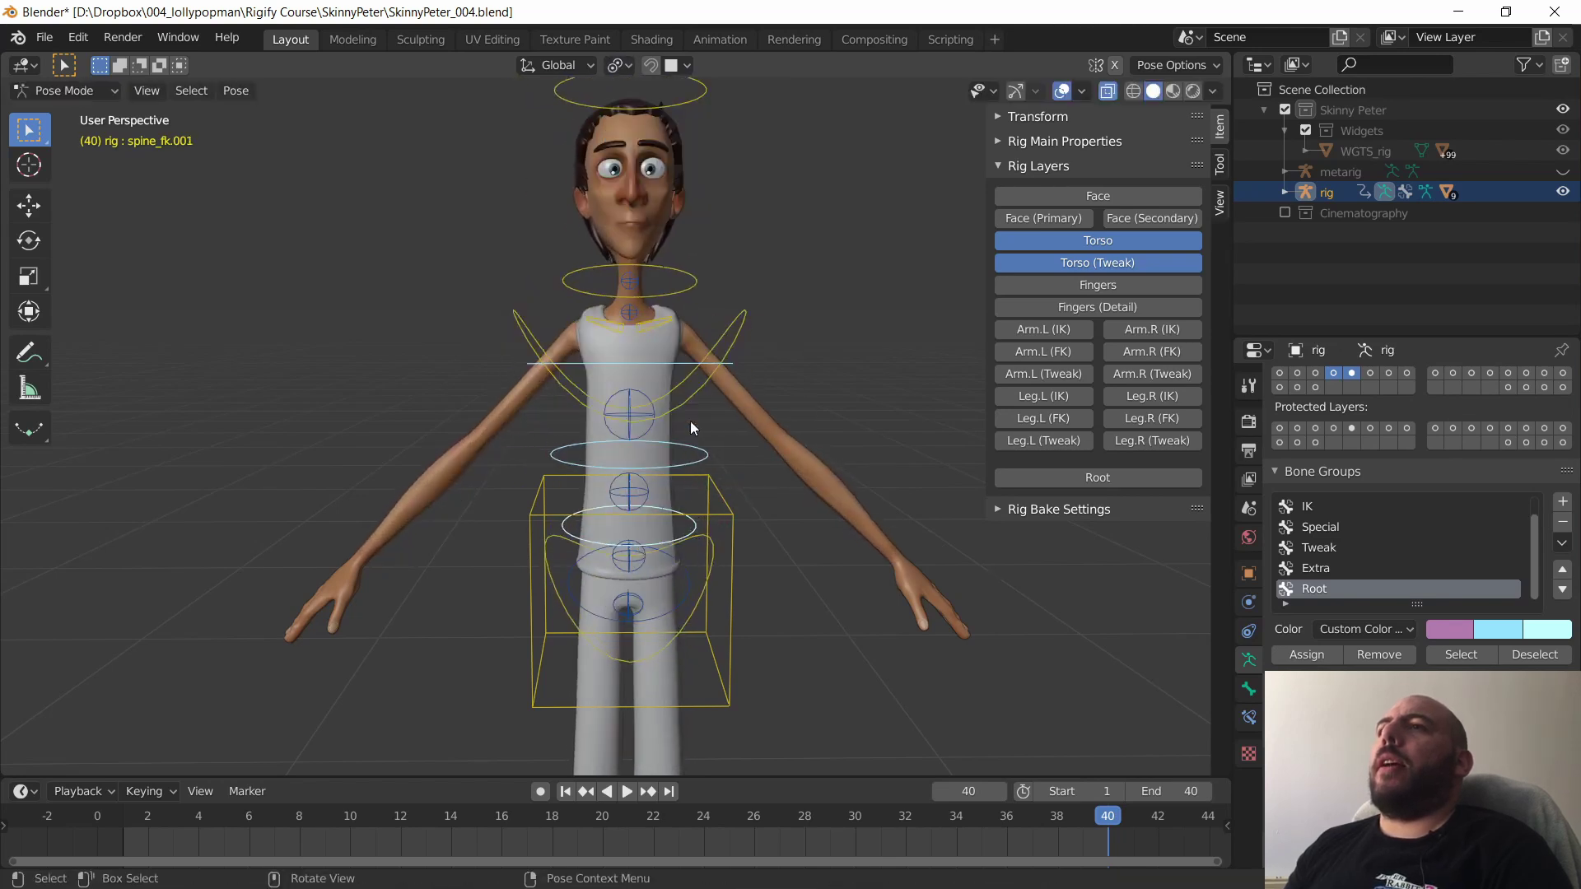
key(r)
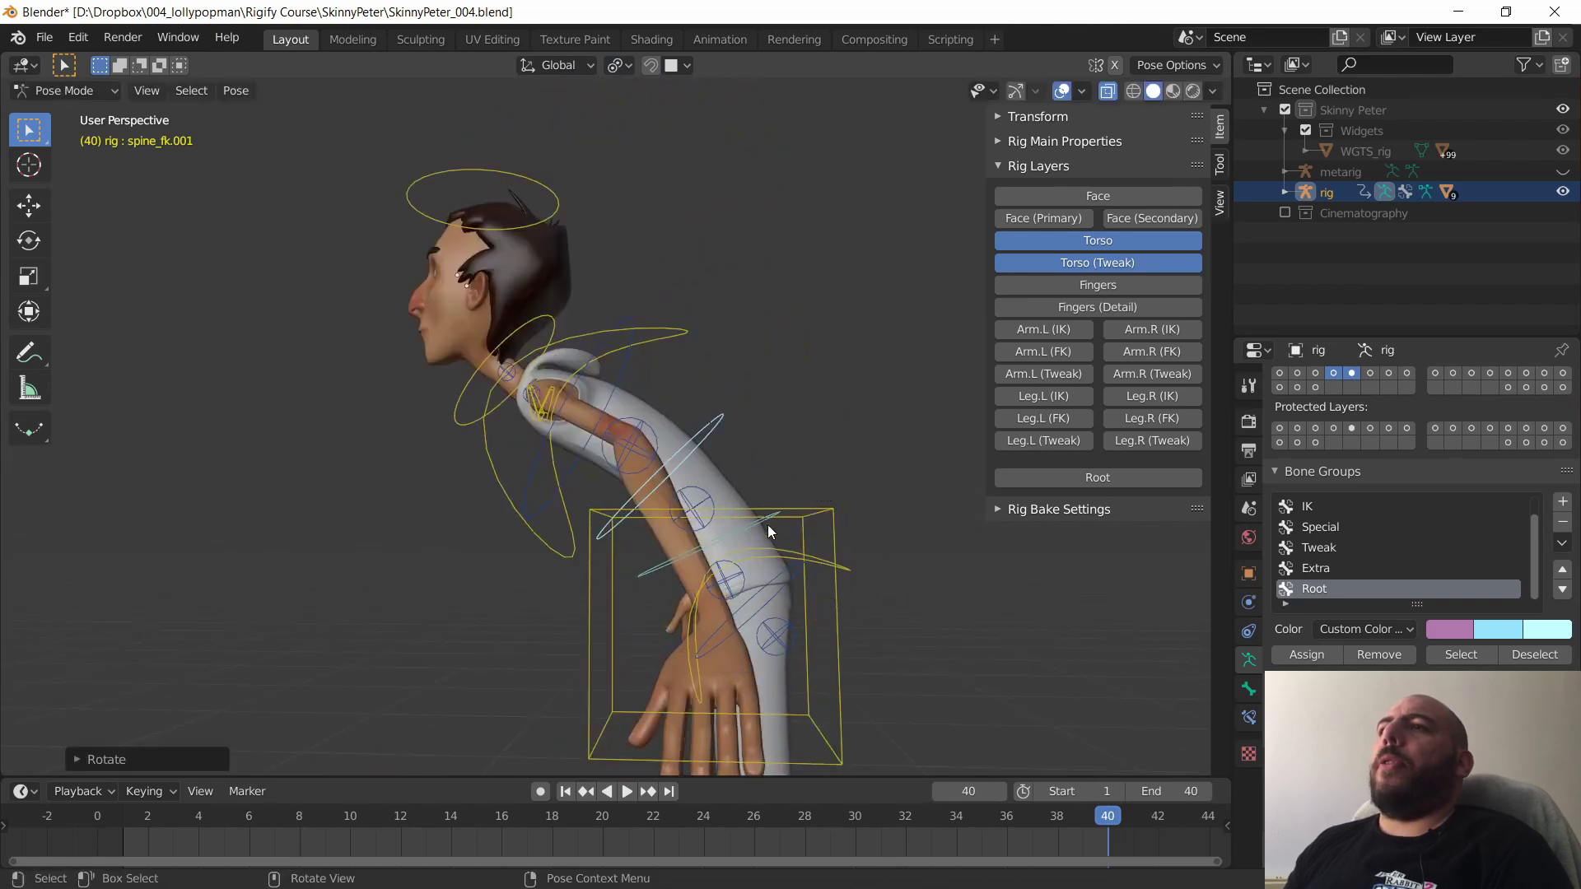
click(767, 526)
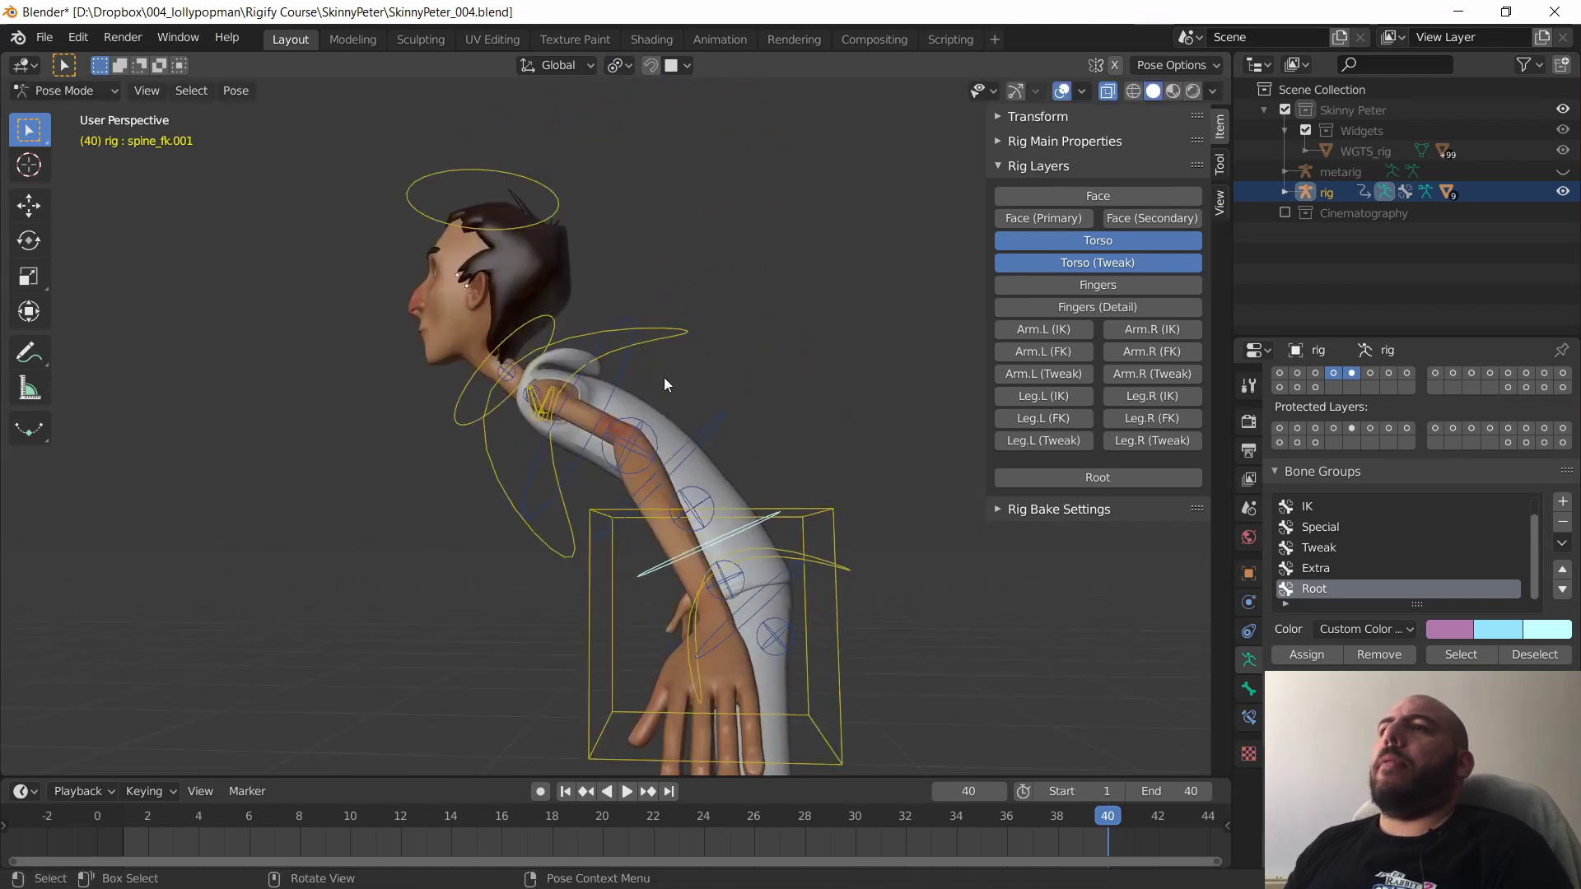
- Try moving the chest control on the bent torso, then undo the spine bend
click(688, 333)
key(g)
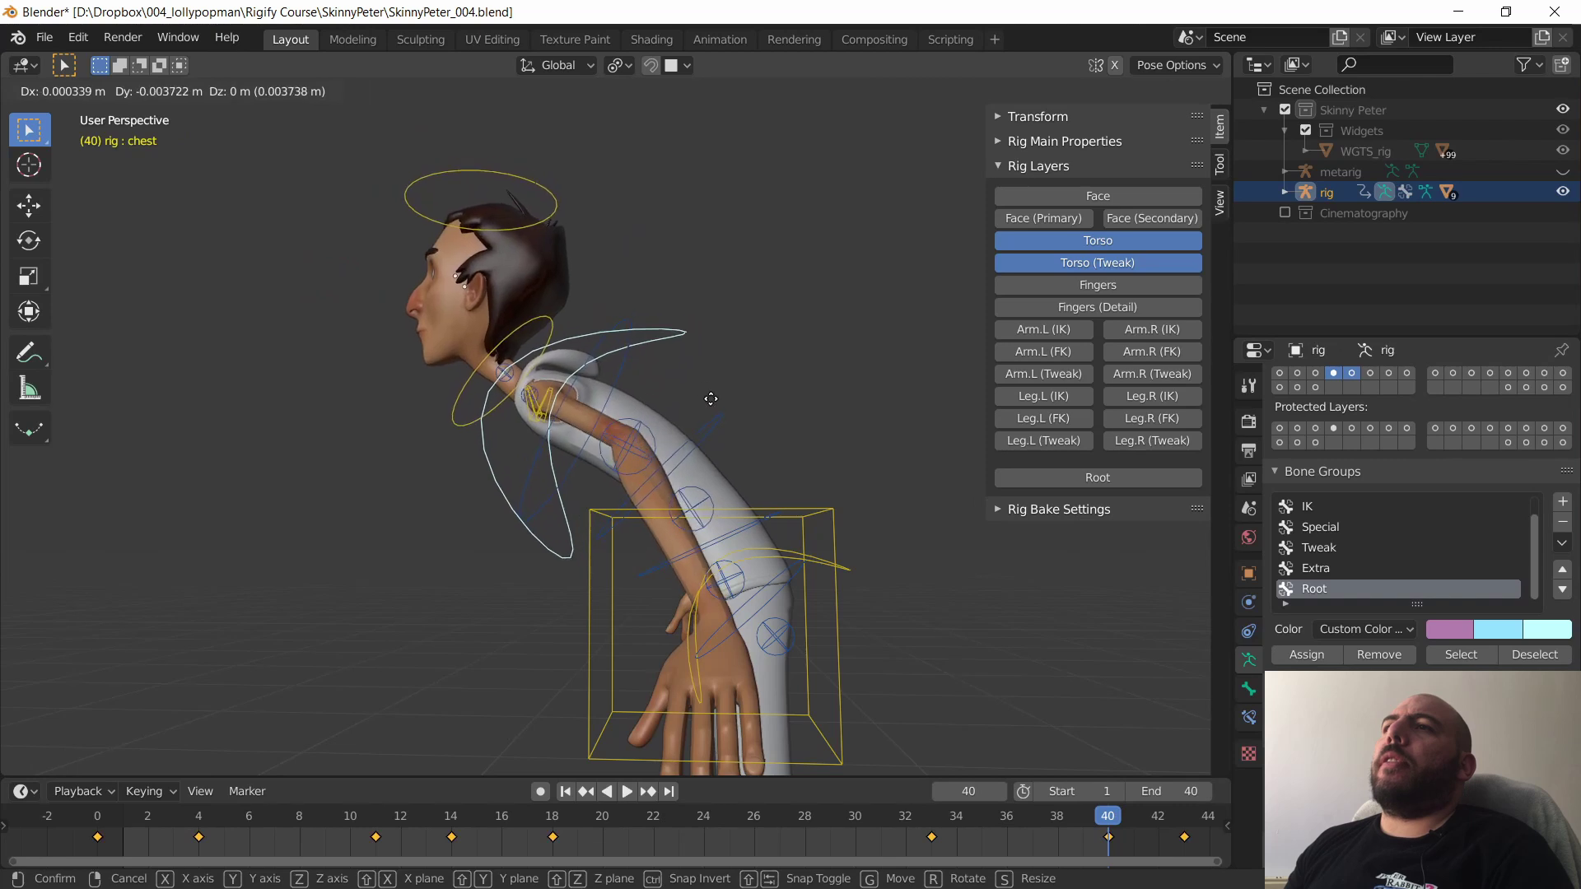
click(704, 404)
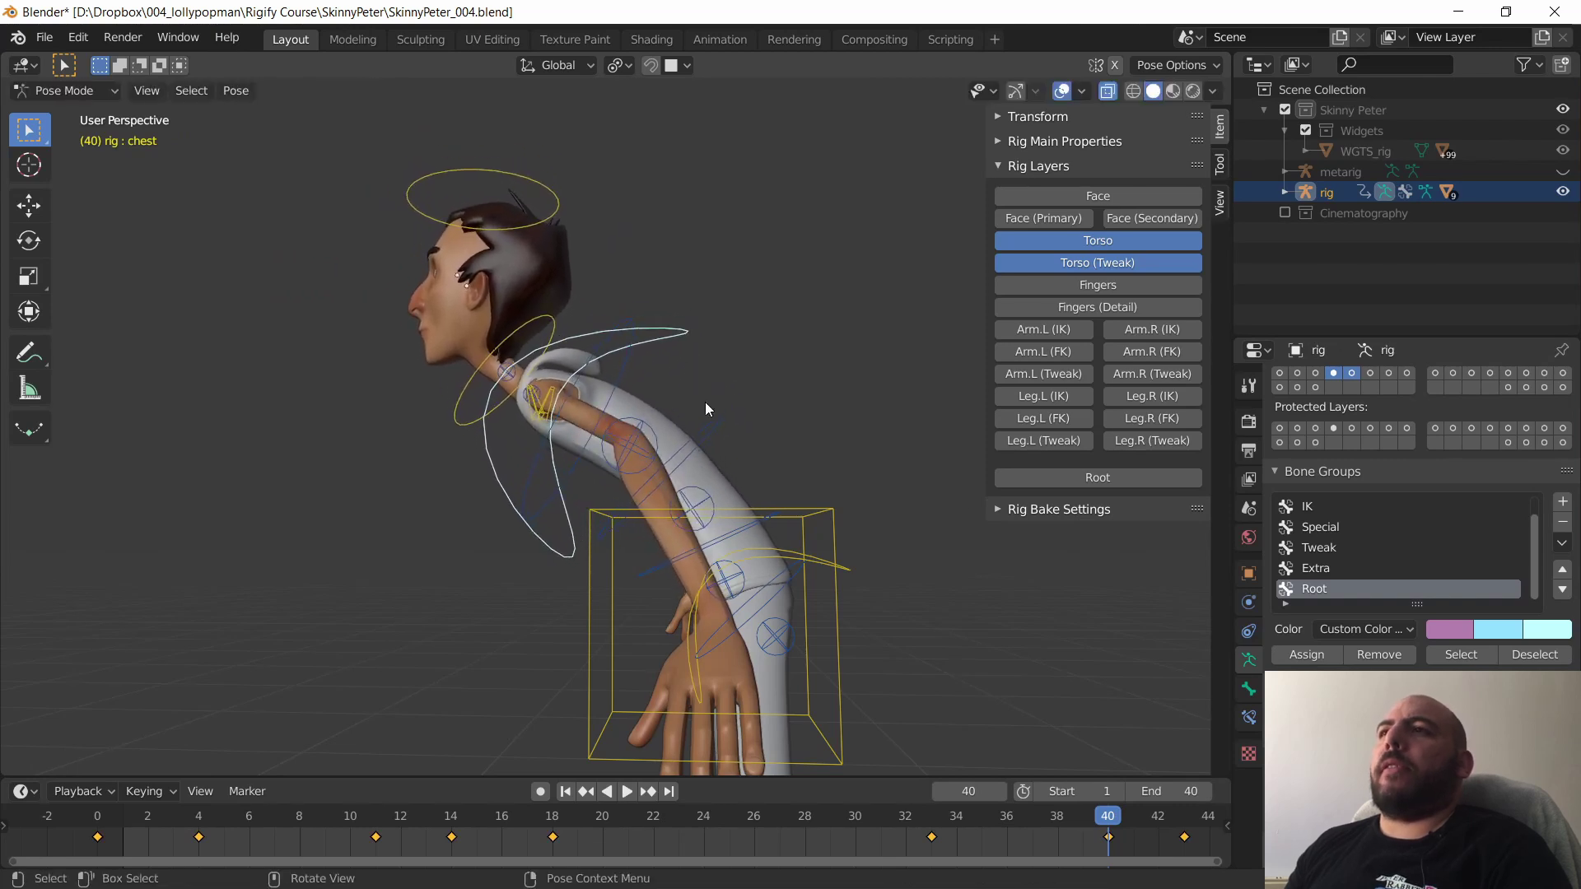
key(ctrl+z)
- Select the lowest spine FK ring around the pelvis and try rotating it
middle_drag(732, 410, 749, 644)
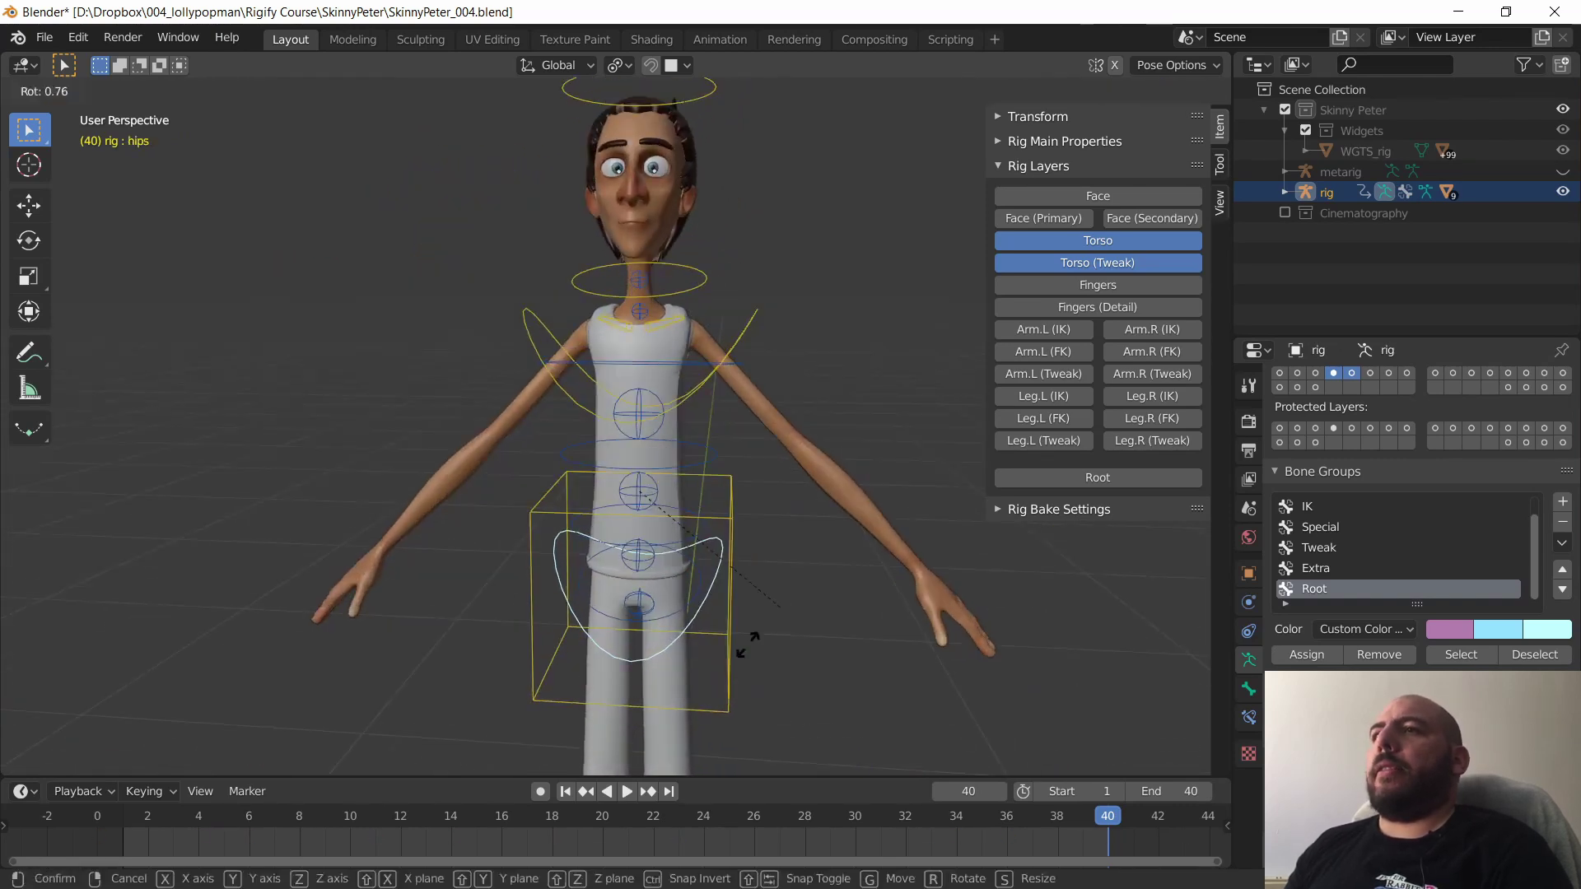
click(673, 609)
key(r)
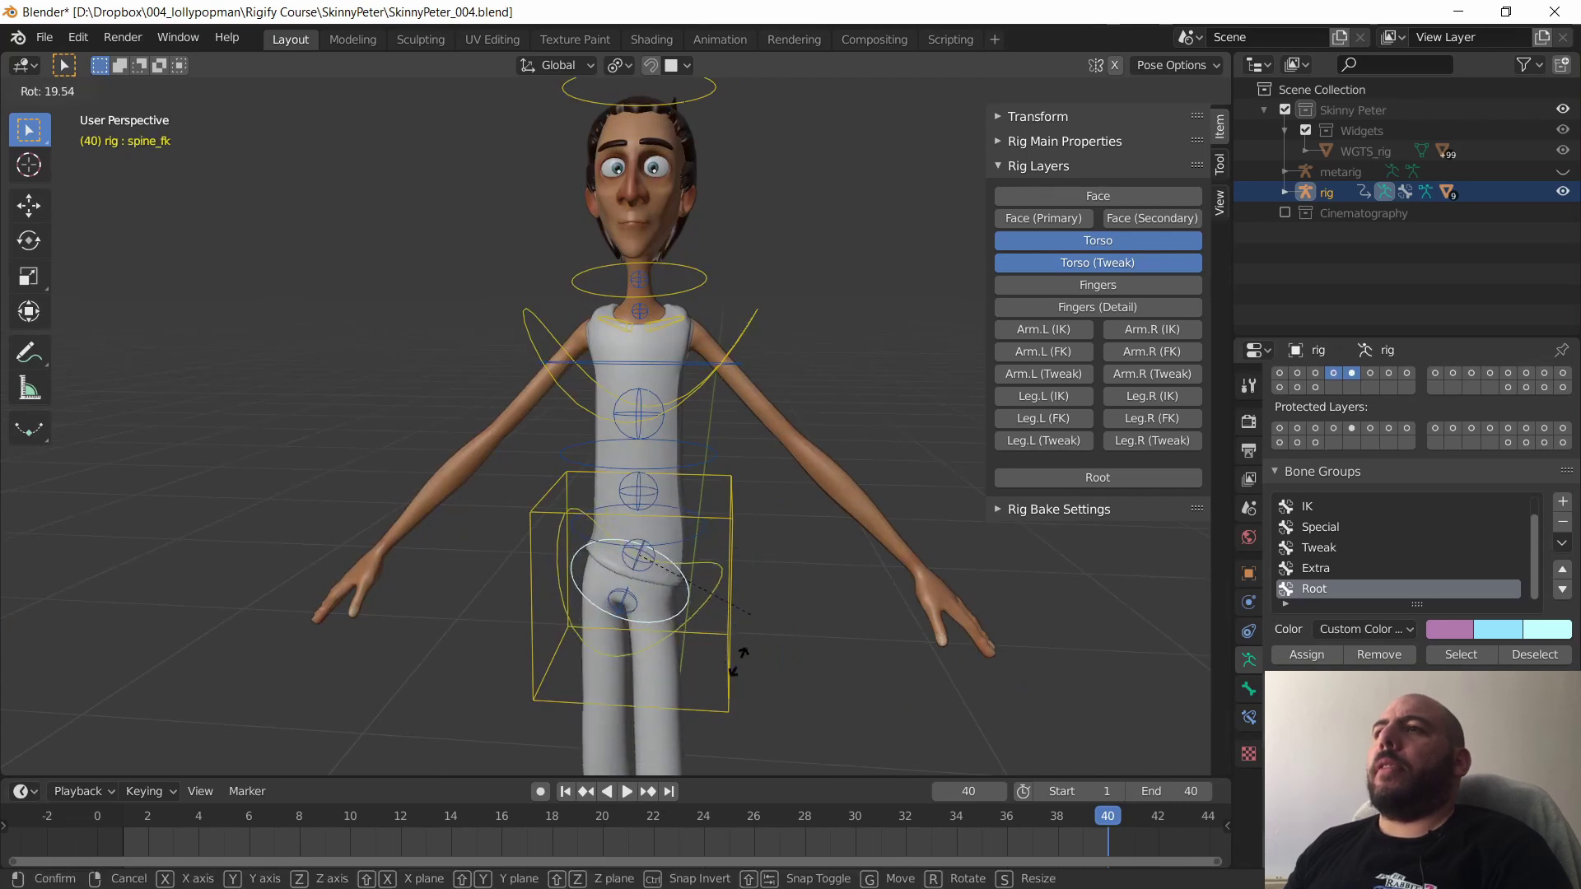
right_click(747, 646)
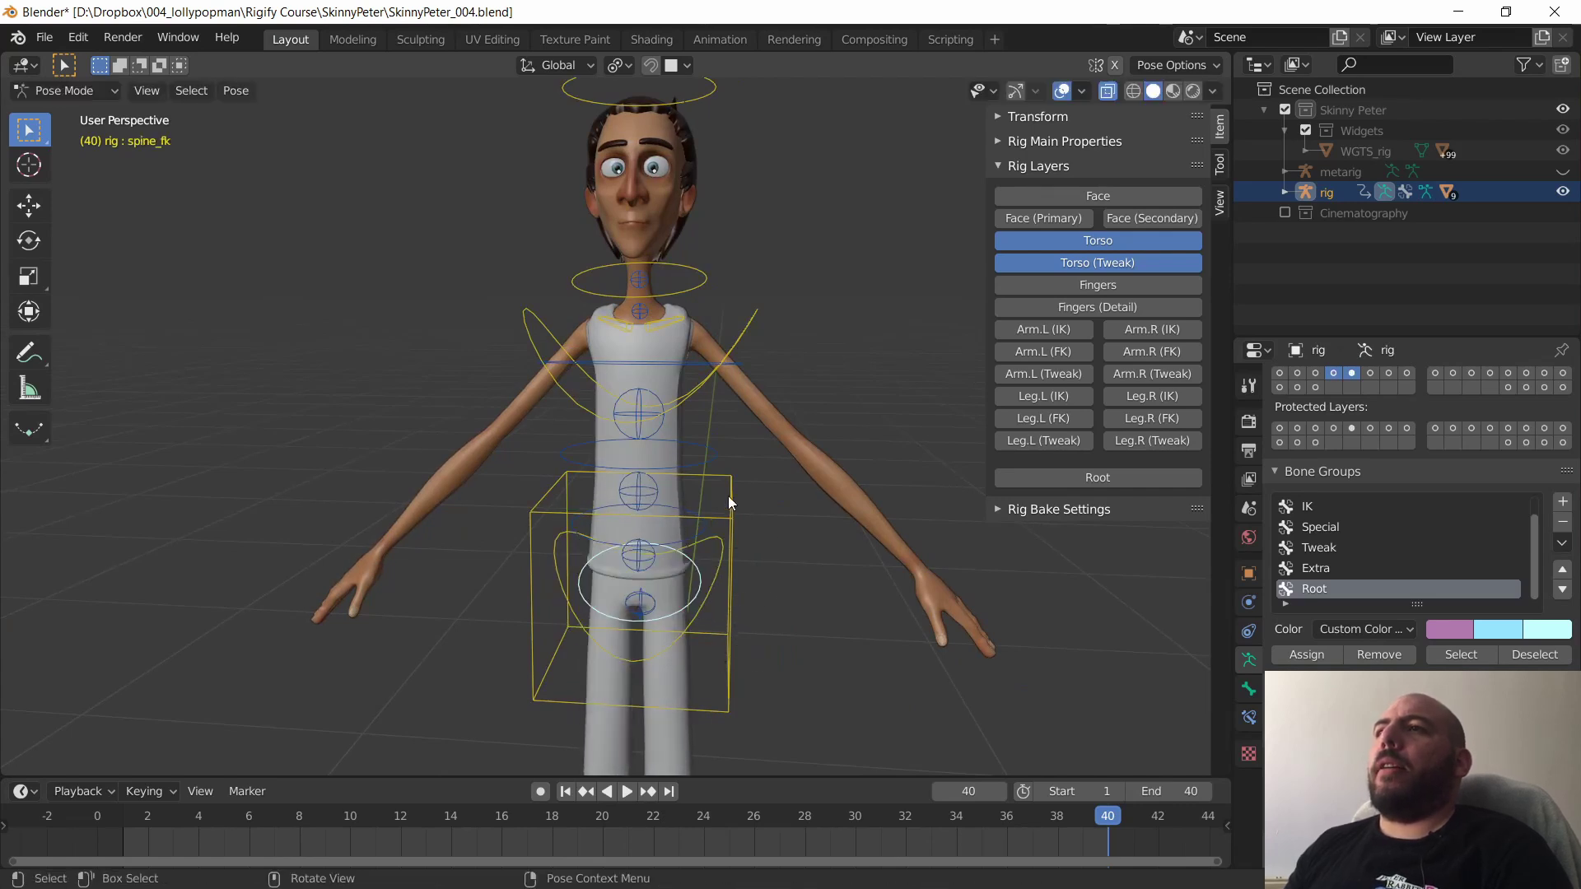
key(r)
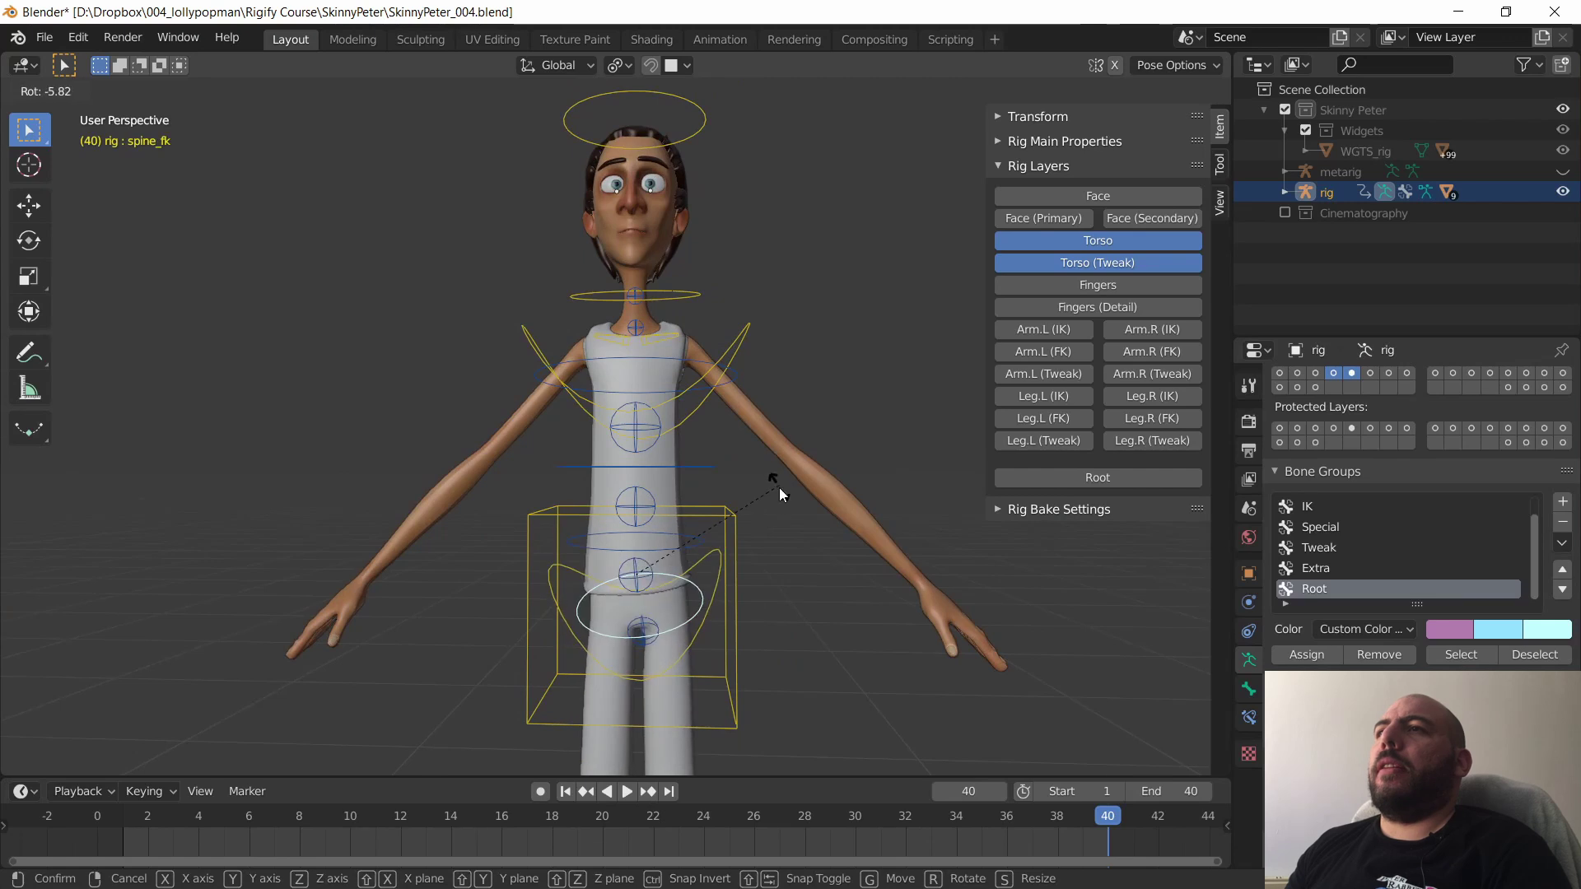
right_click(714, 596)
- Select the hips control and try rotating it to compare with the lowest spine FK ring
click(717, 588)
key(r)
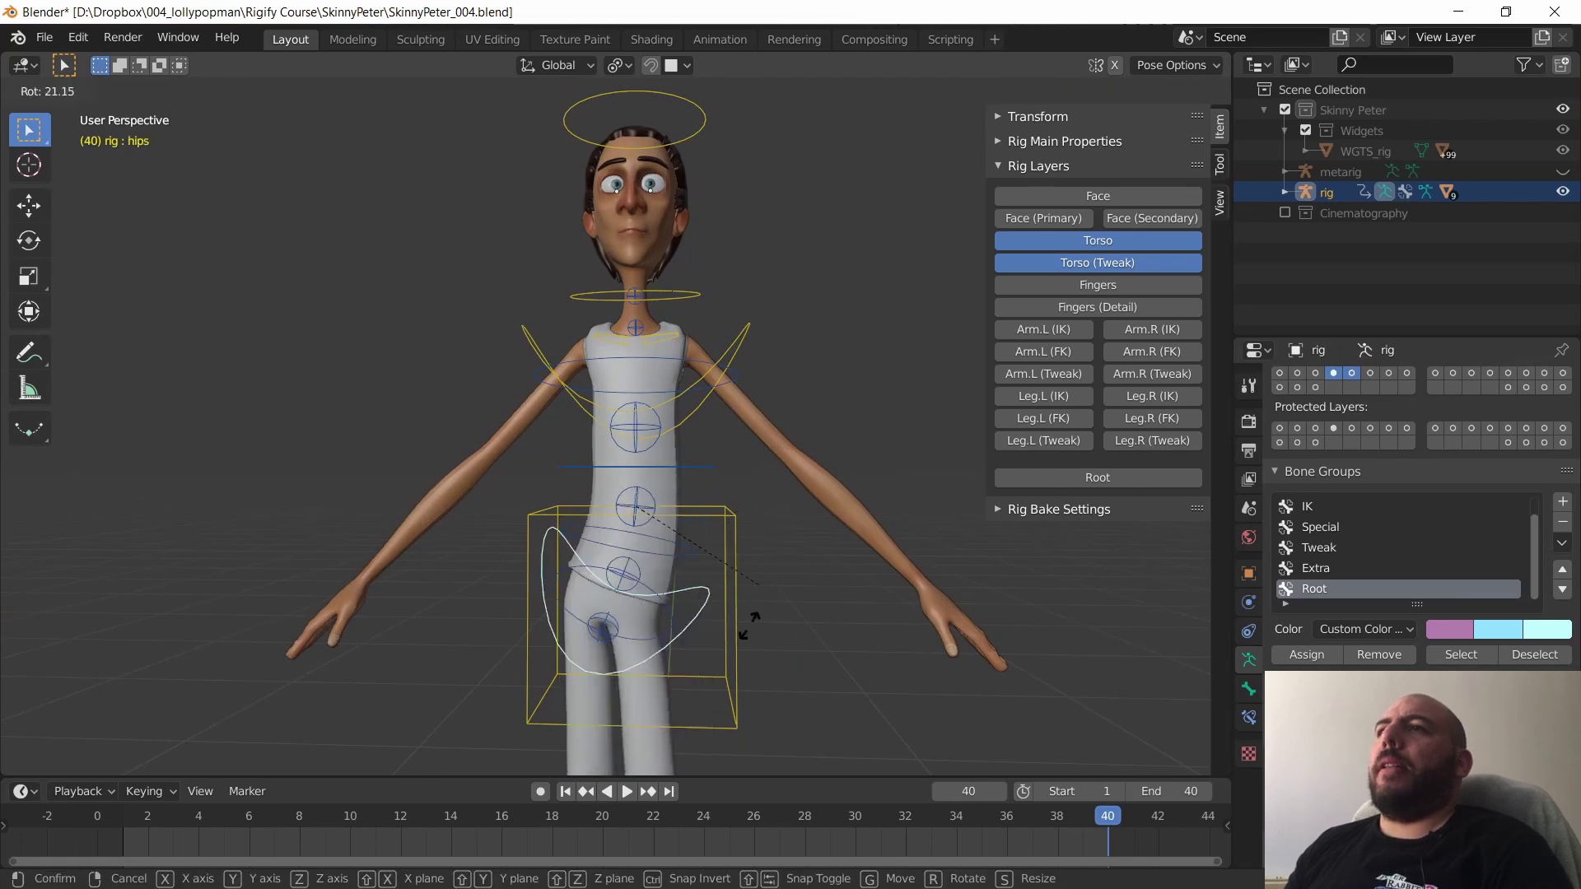
right_click(749, 625)
- Box-select the torso controls, then select only the spine_fk.003 ring at the chest and try moving it
click(692, 613)
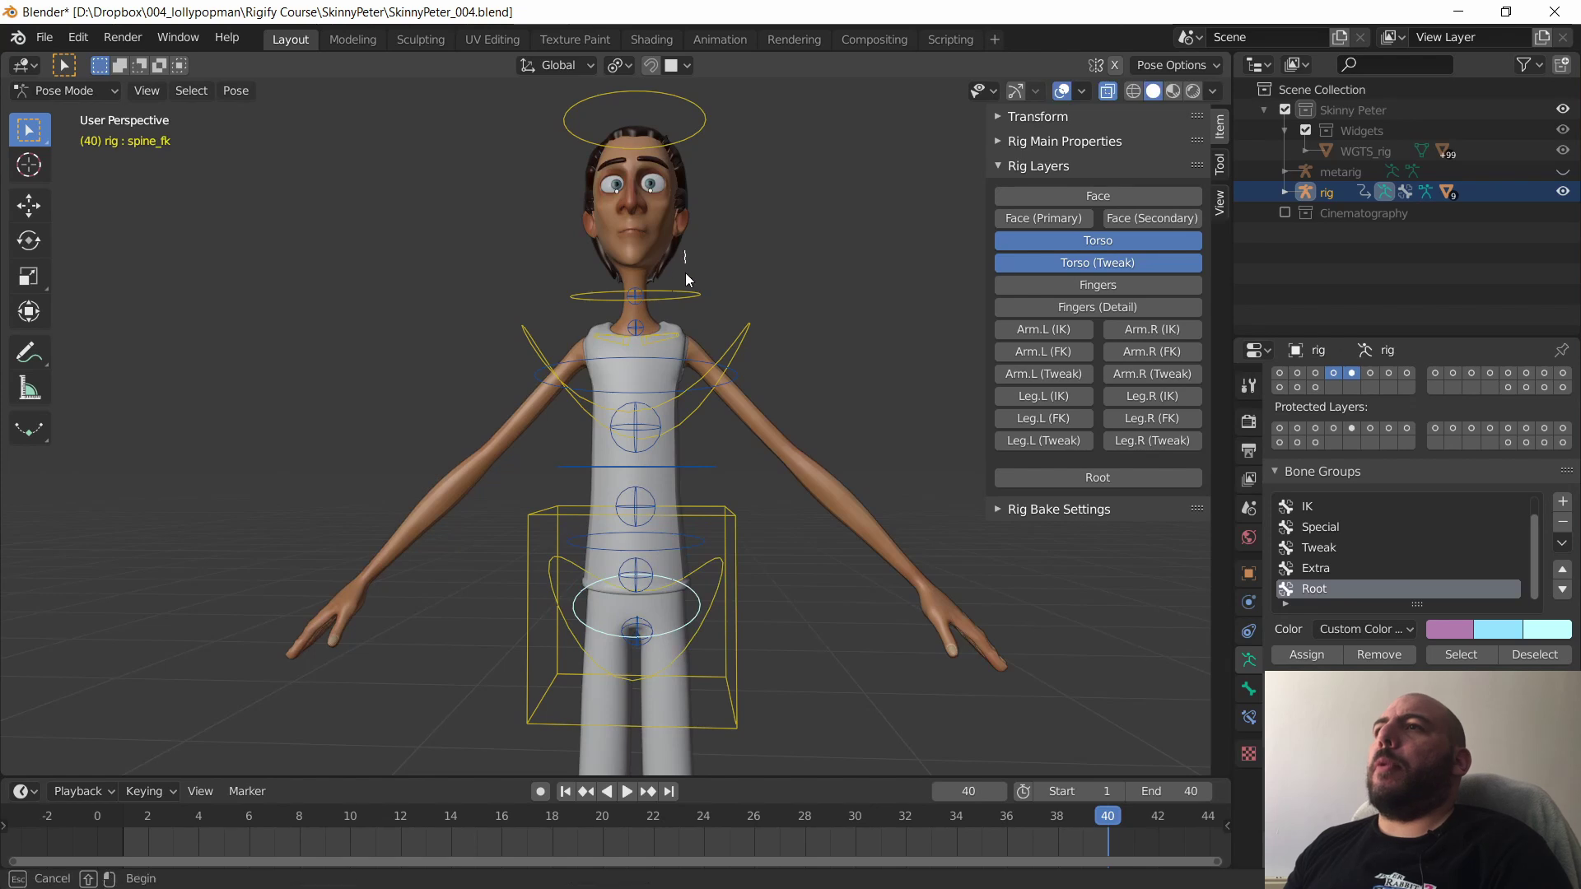
drag(686, 280, 739, 725)
drag(732, 236, 688, 698)
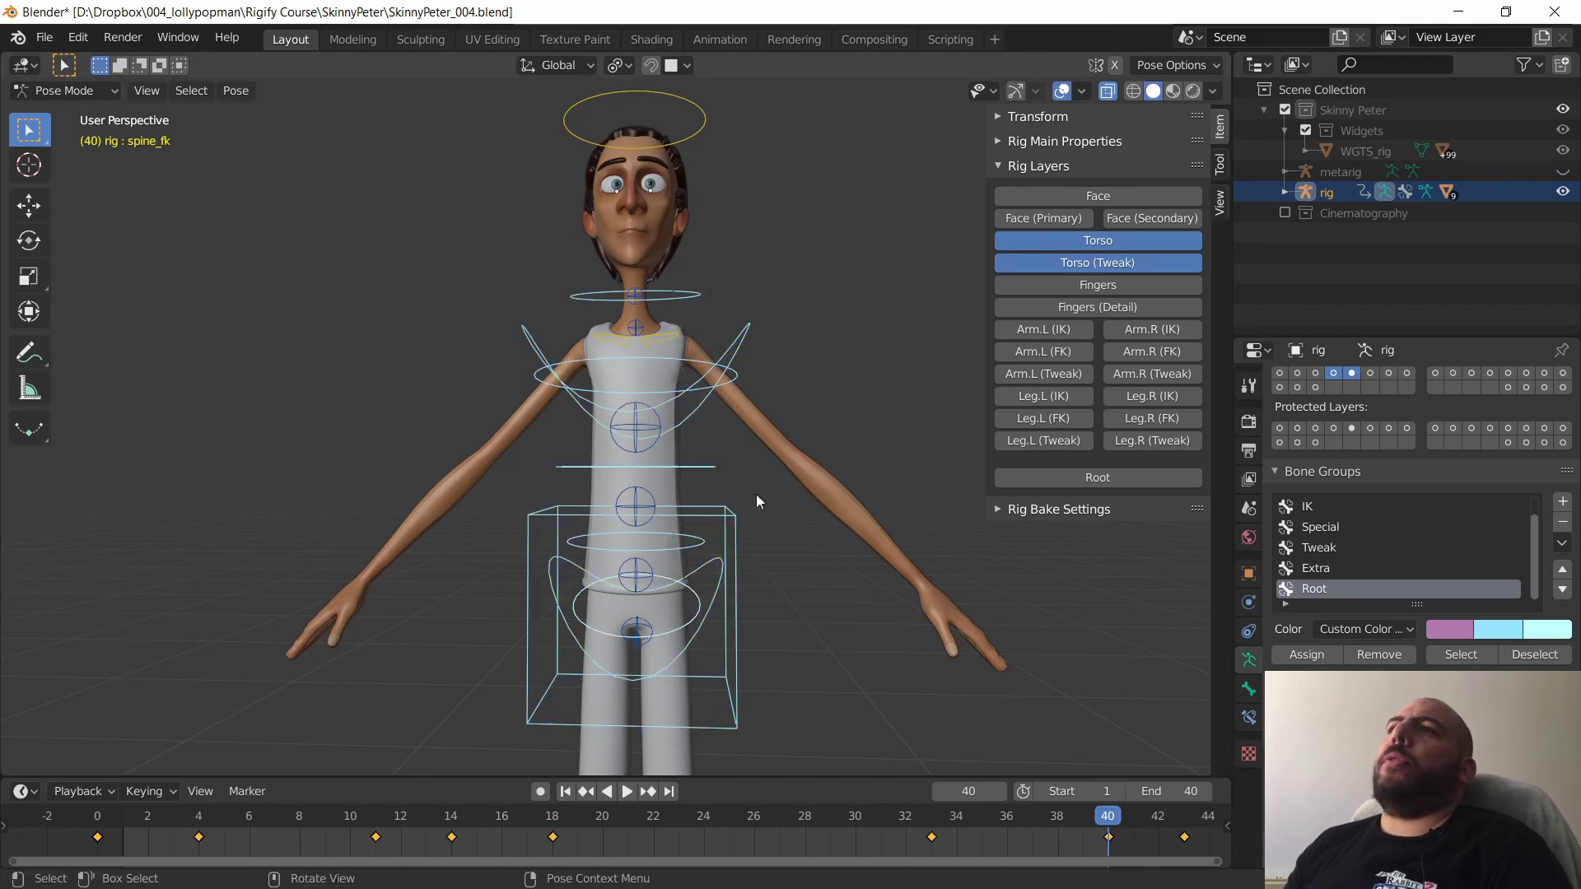
click(710, 374)
click(705, 370)
click(710, 368)
key(g)
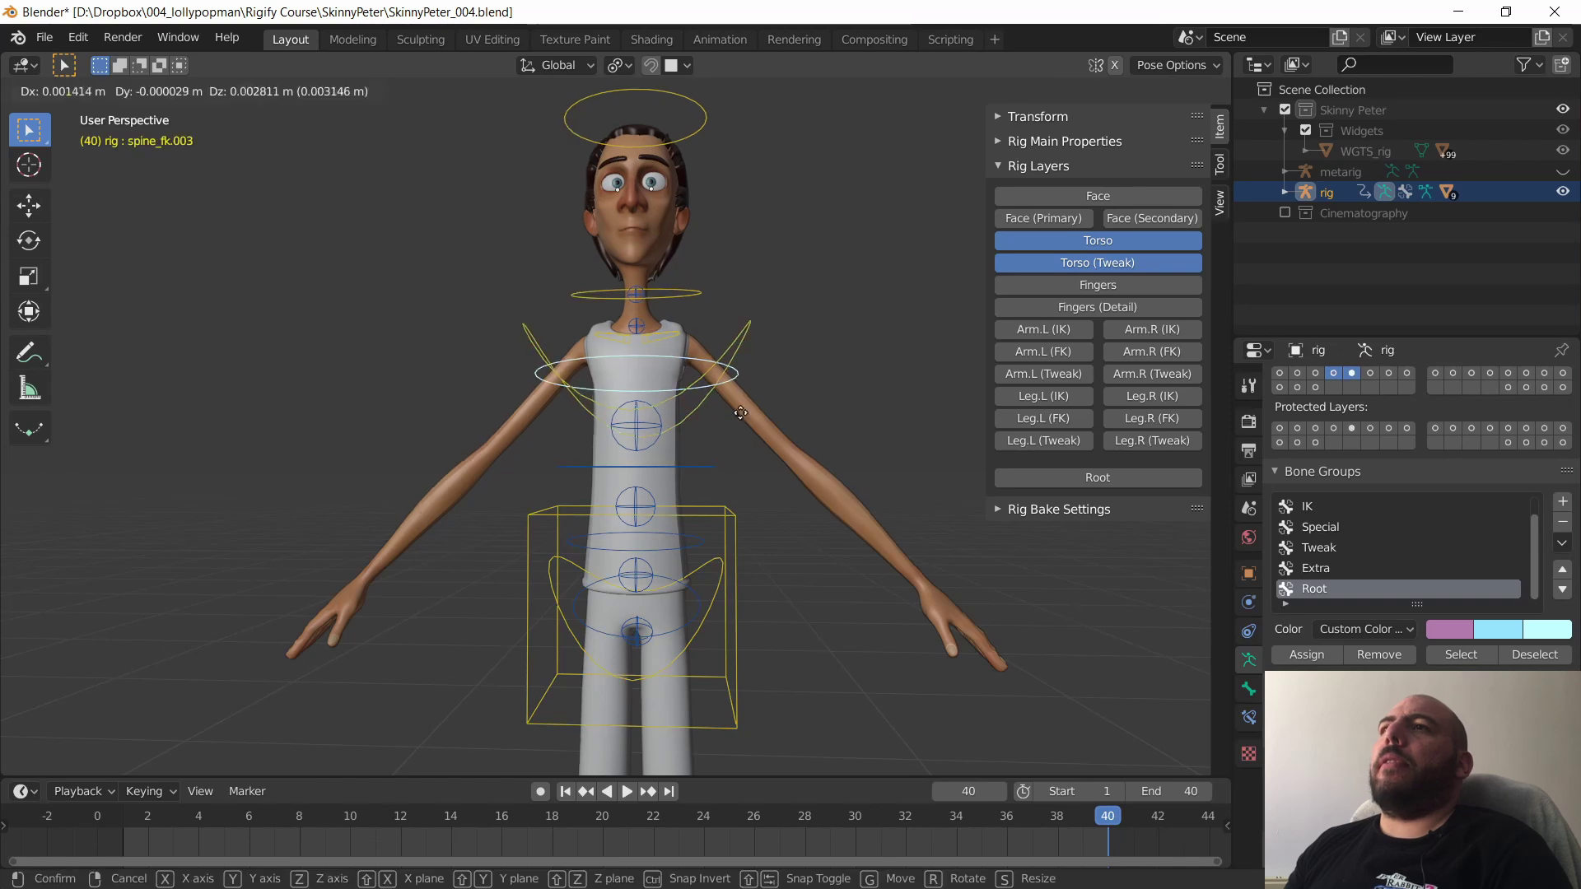
right_click(767, 506)
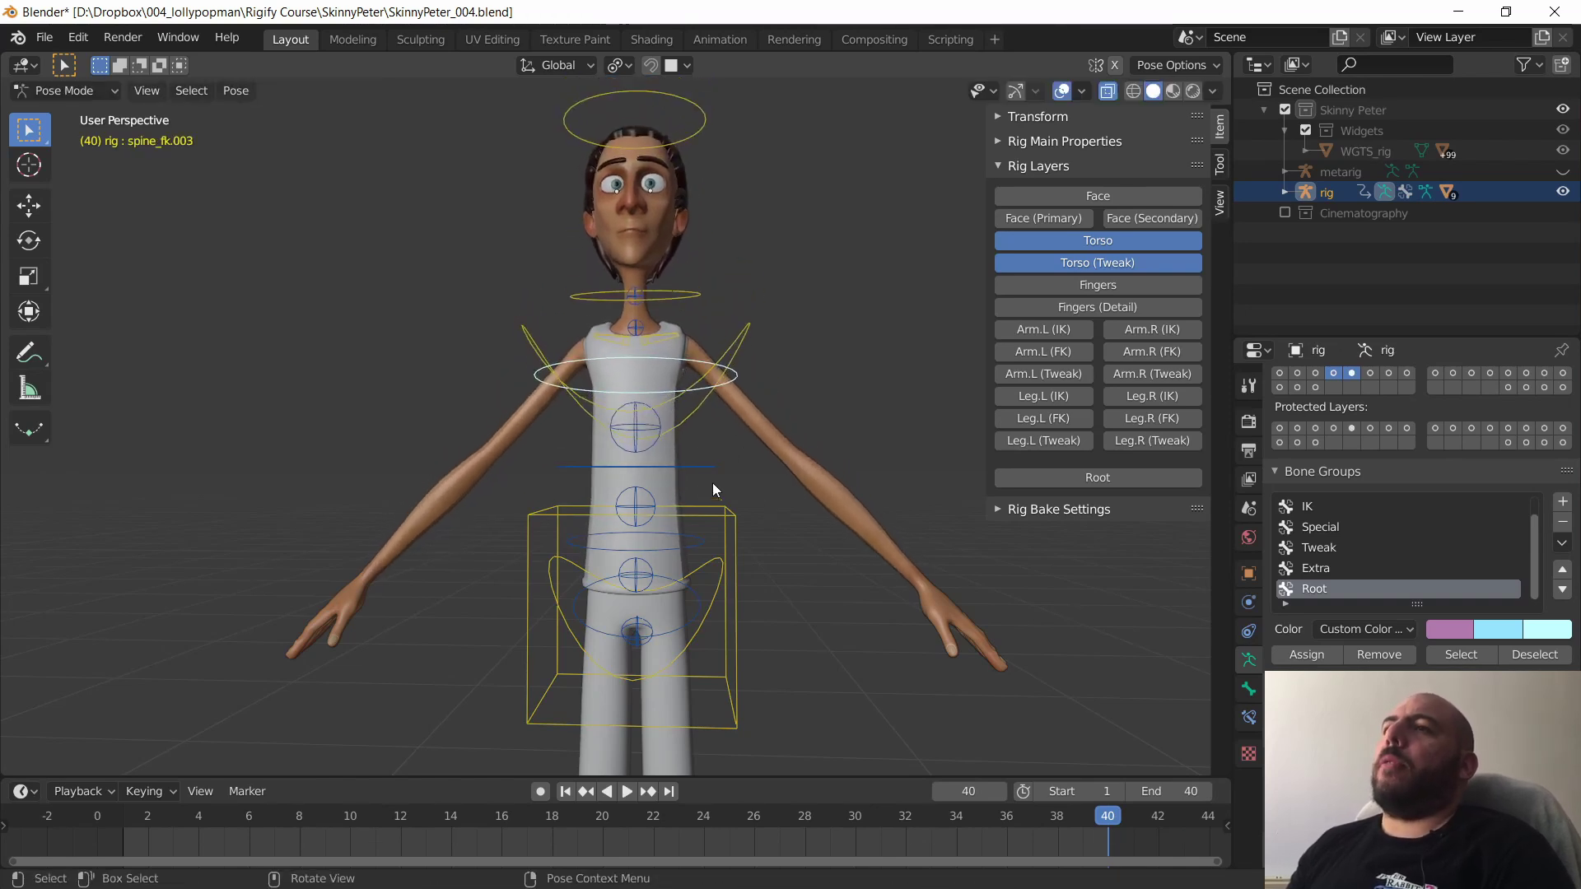
- Try moving the tweak_spine.003, tweak_spine.001 and tweak_spine spheres one at a time
click(667, 470)
key(g)
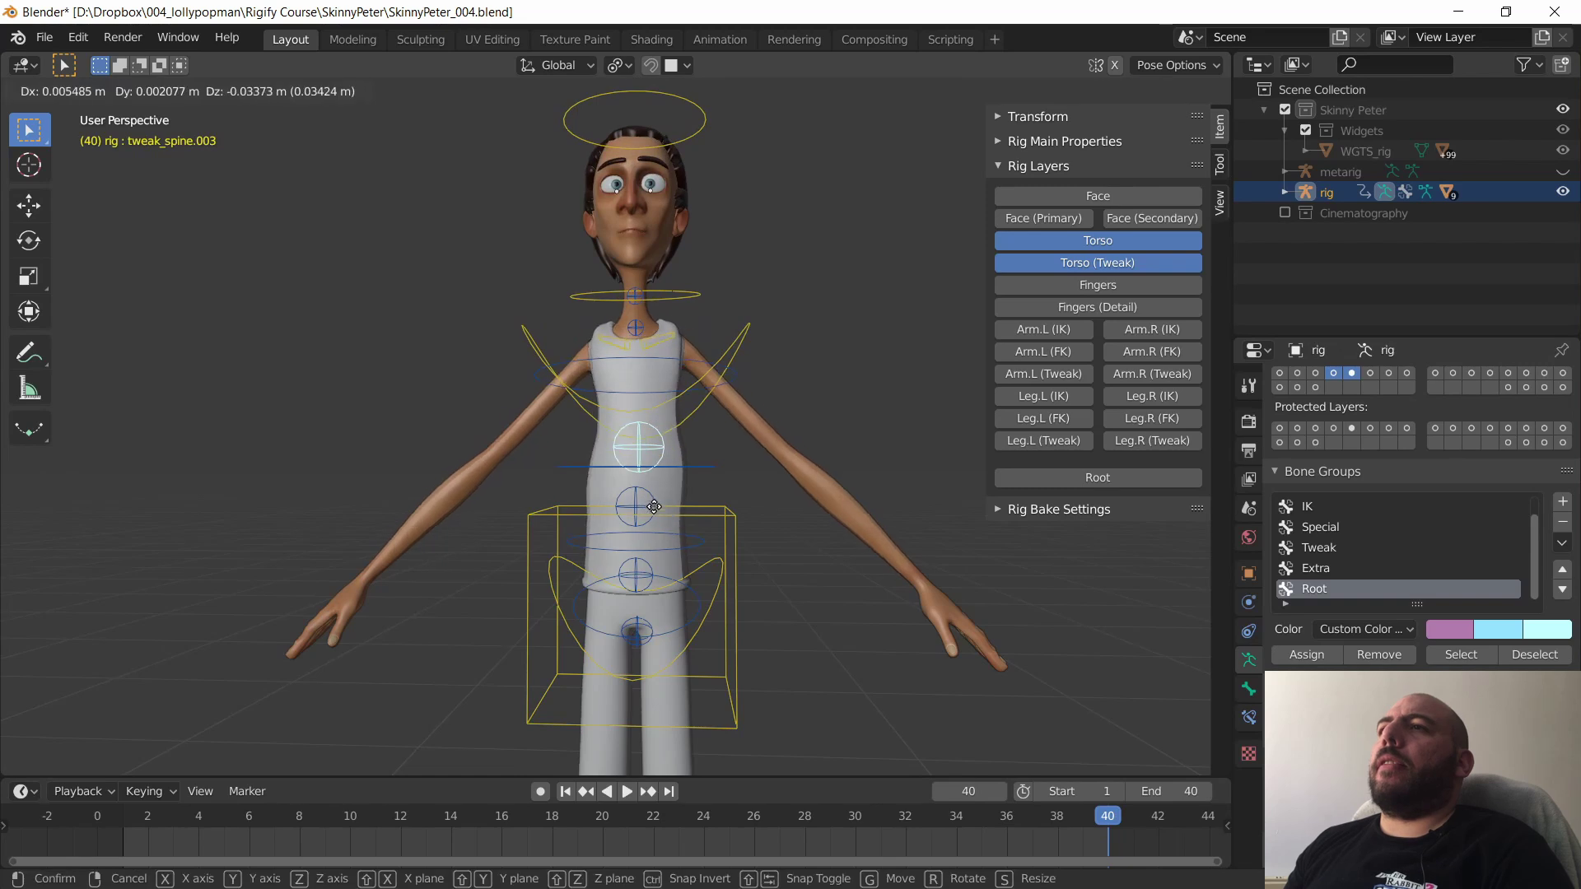
right_click(649, 498)
click(645, 576)
key(g)
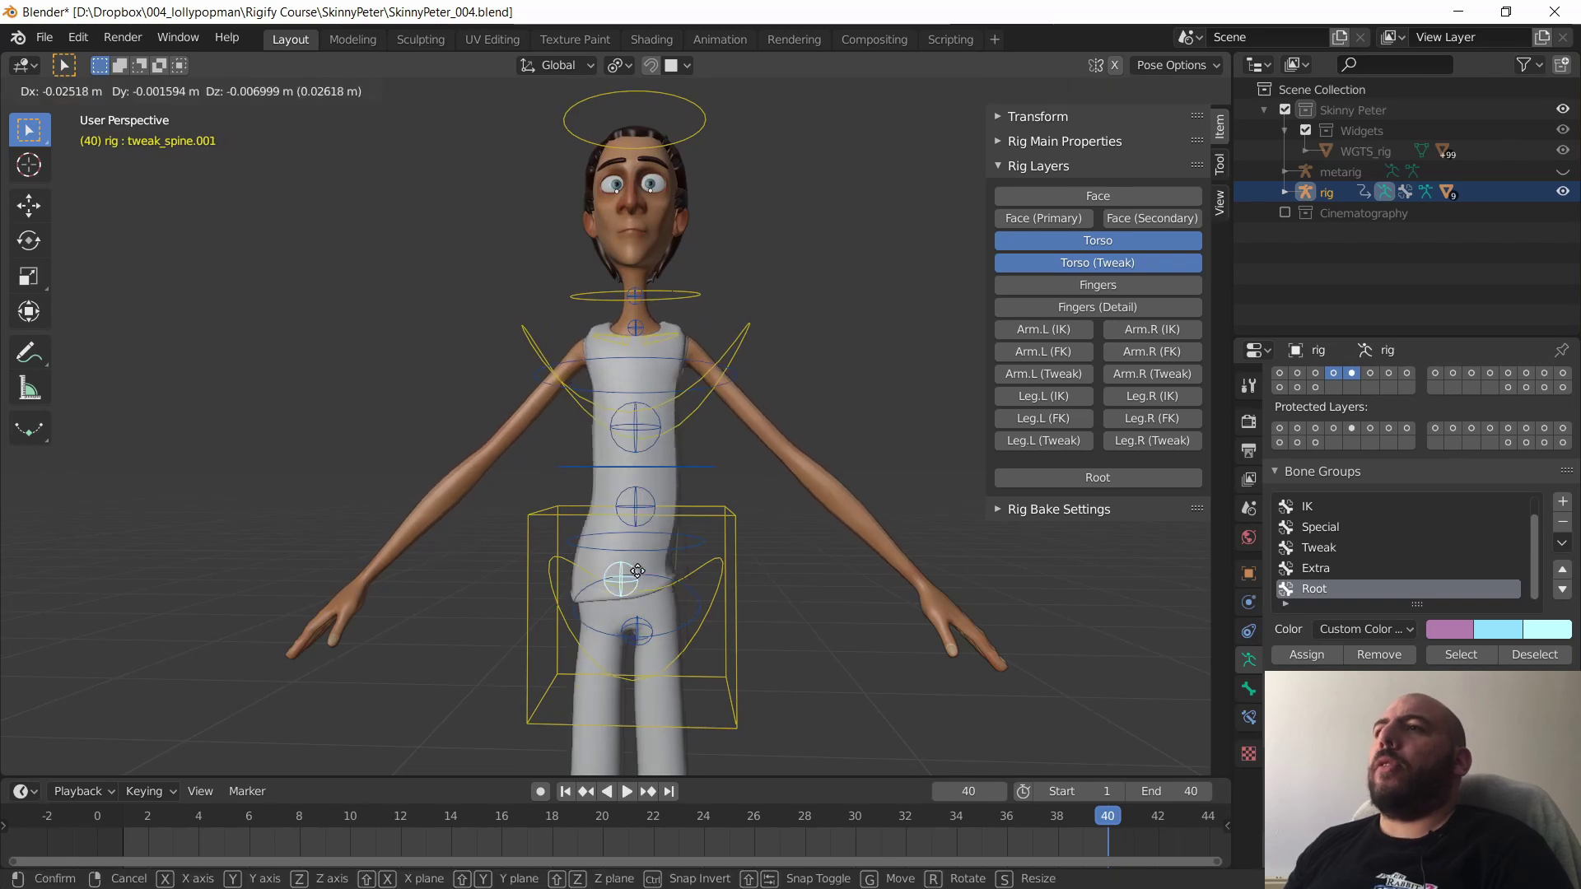
right_click(674, 582)
key(g)
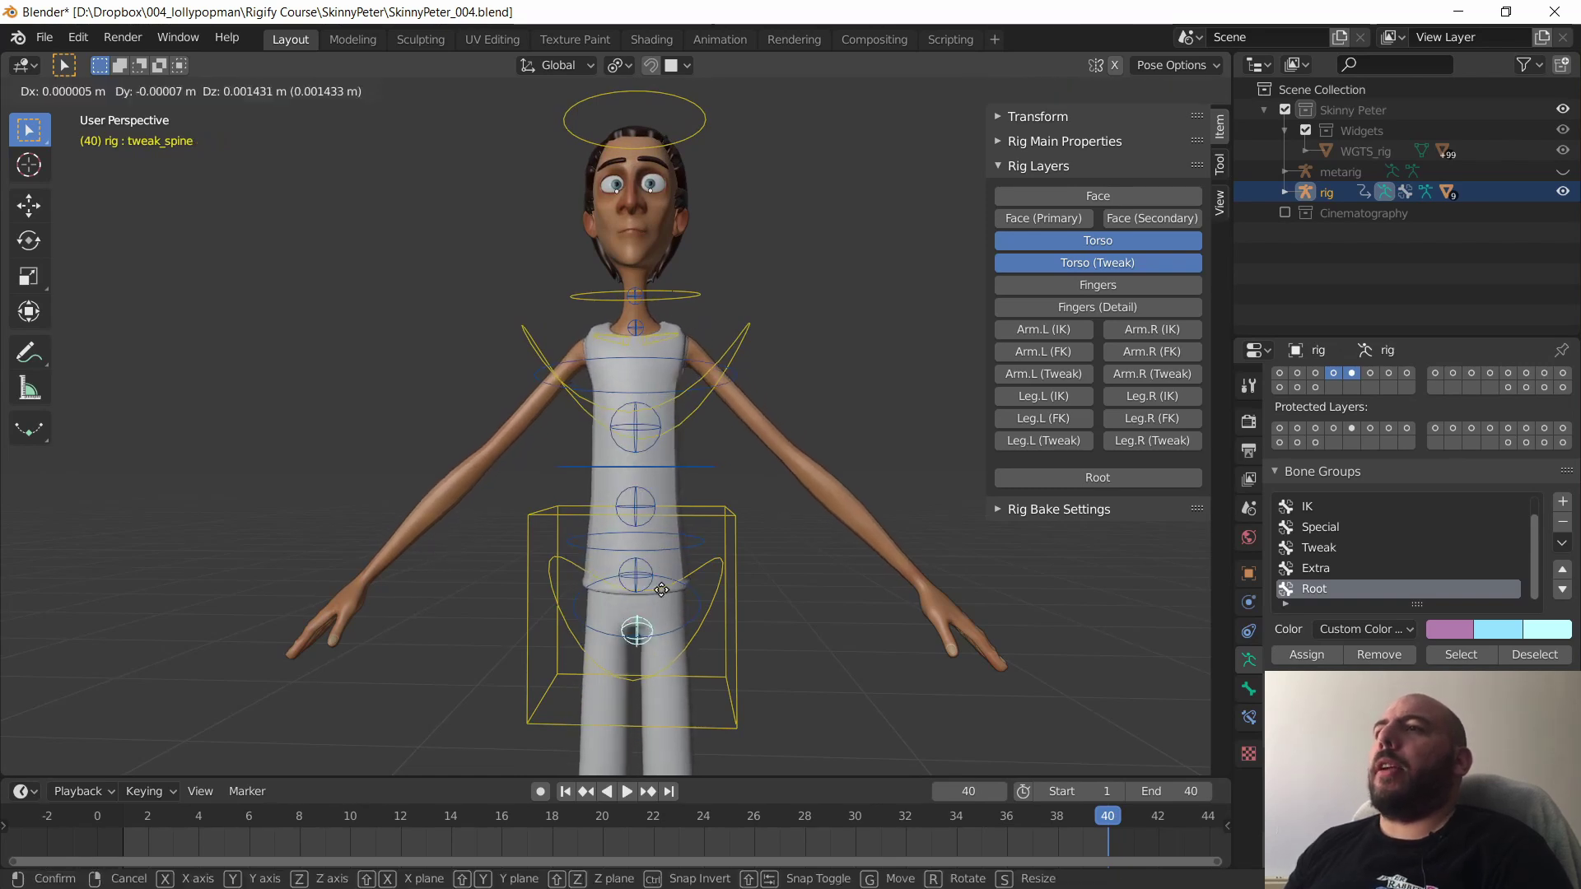
right_click(659, 611)
click(677, 574)
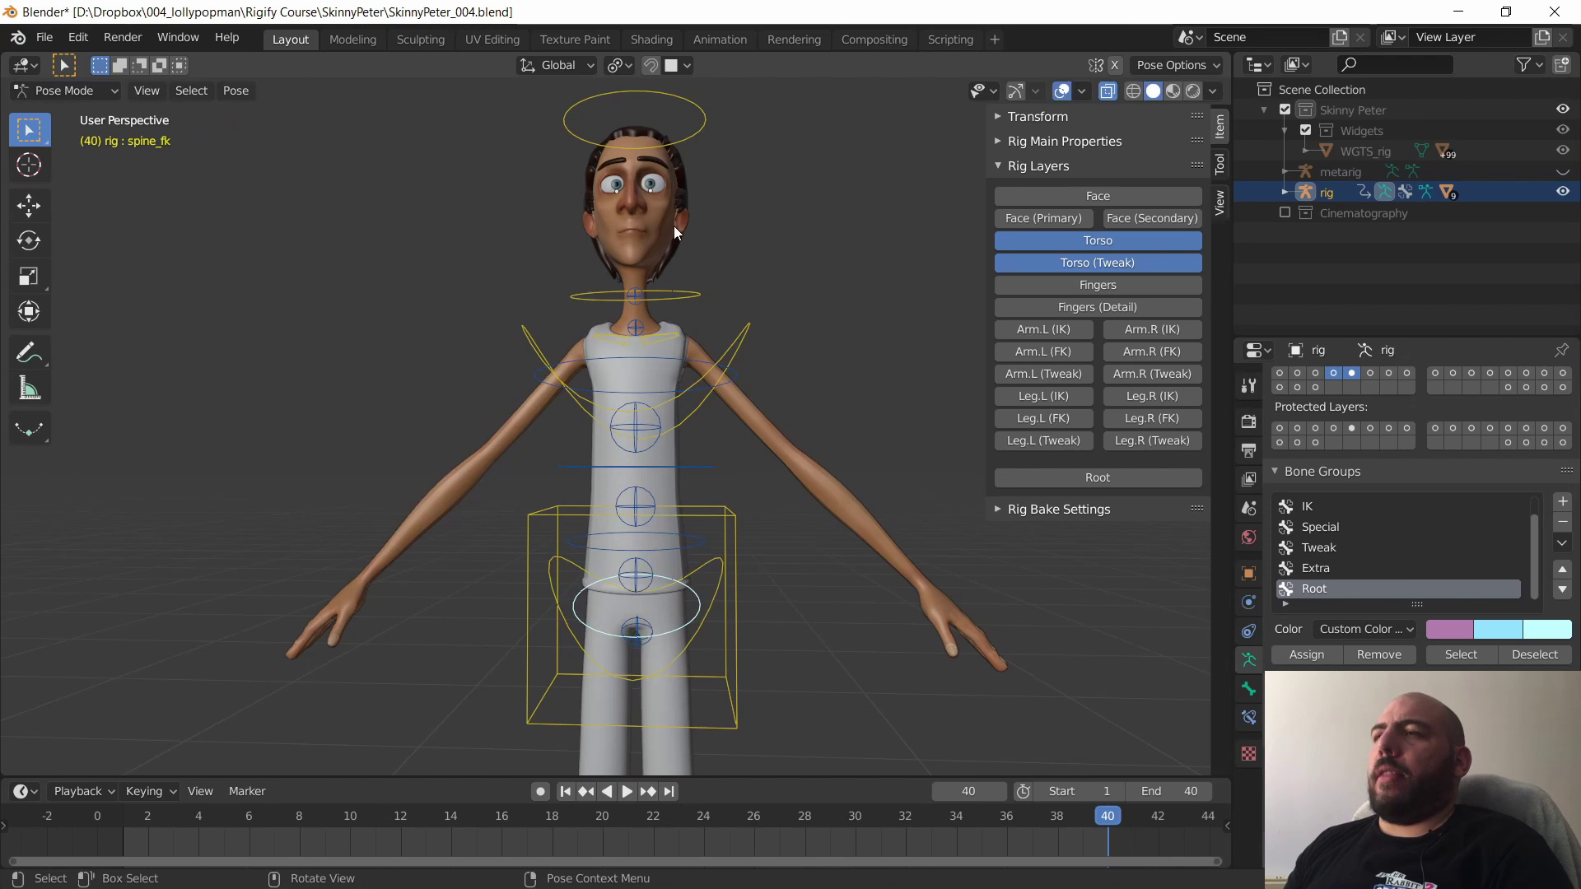
- Show the Fingers rig layer and hide the Torso and Torso (Tweak) layers
click(1088, 262)
click(1085, 283)
click(1079, 242)
shift+middle_drag(705, 504, 842, 455)
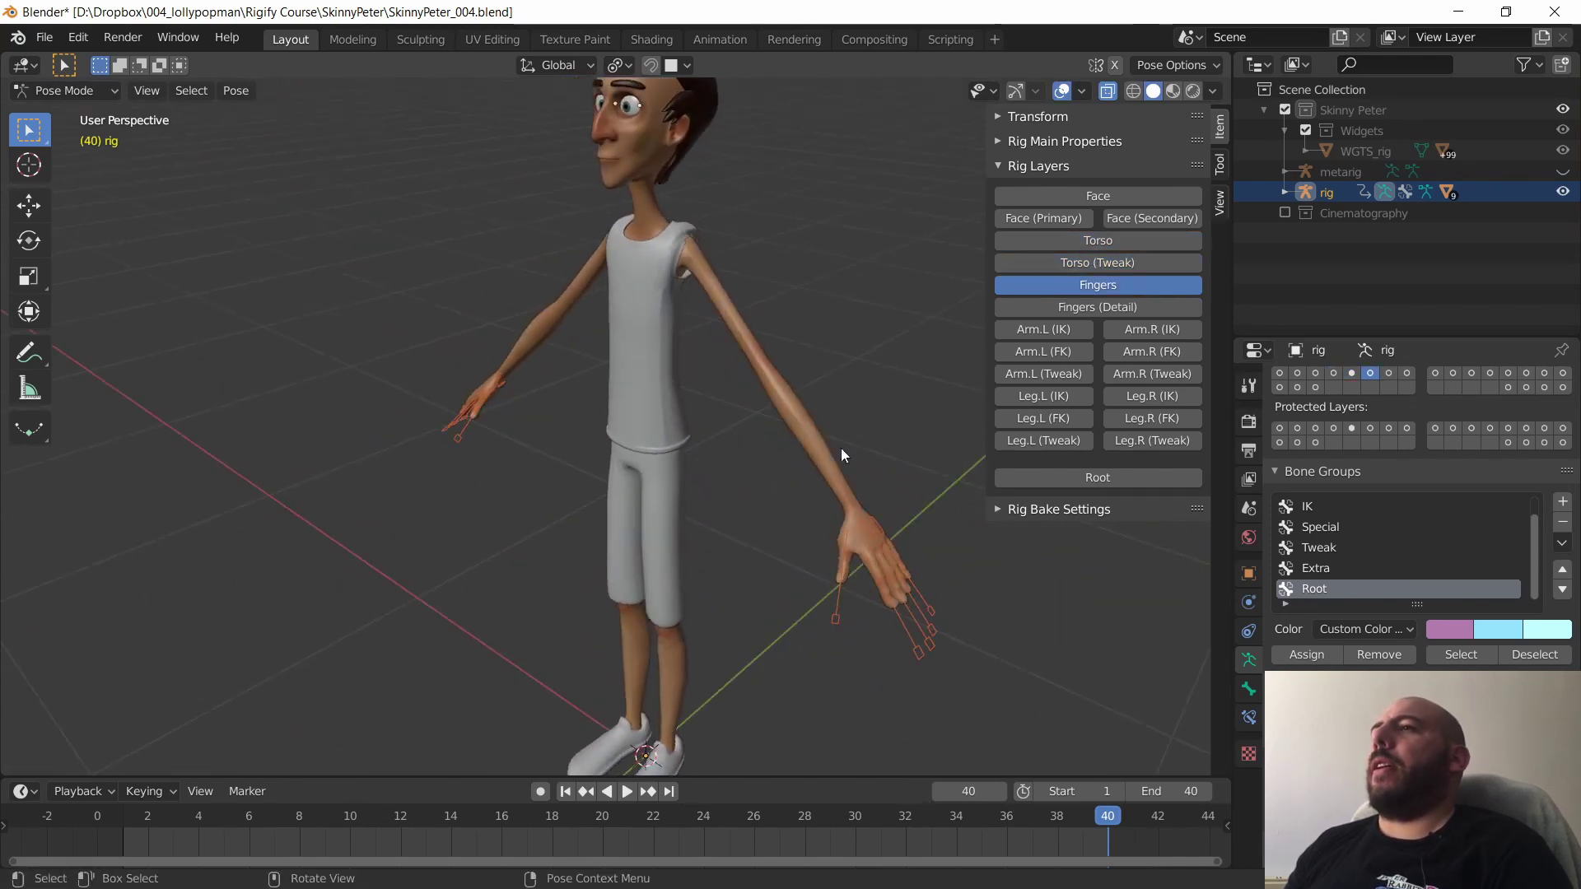
- Box-select the finger controls of one hand and of the other to examine the Fingers layer
drag(799, 500, 994, 678)
middle_drag(993, 678, 936, 548)
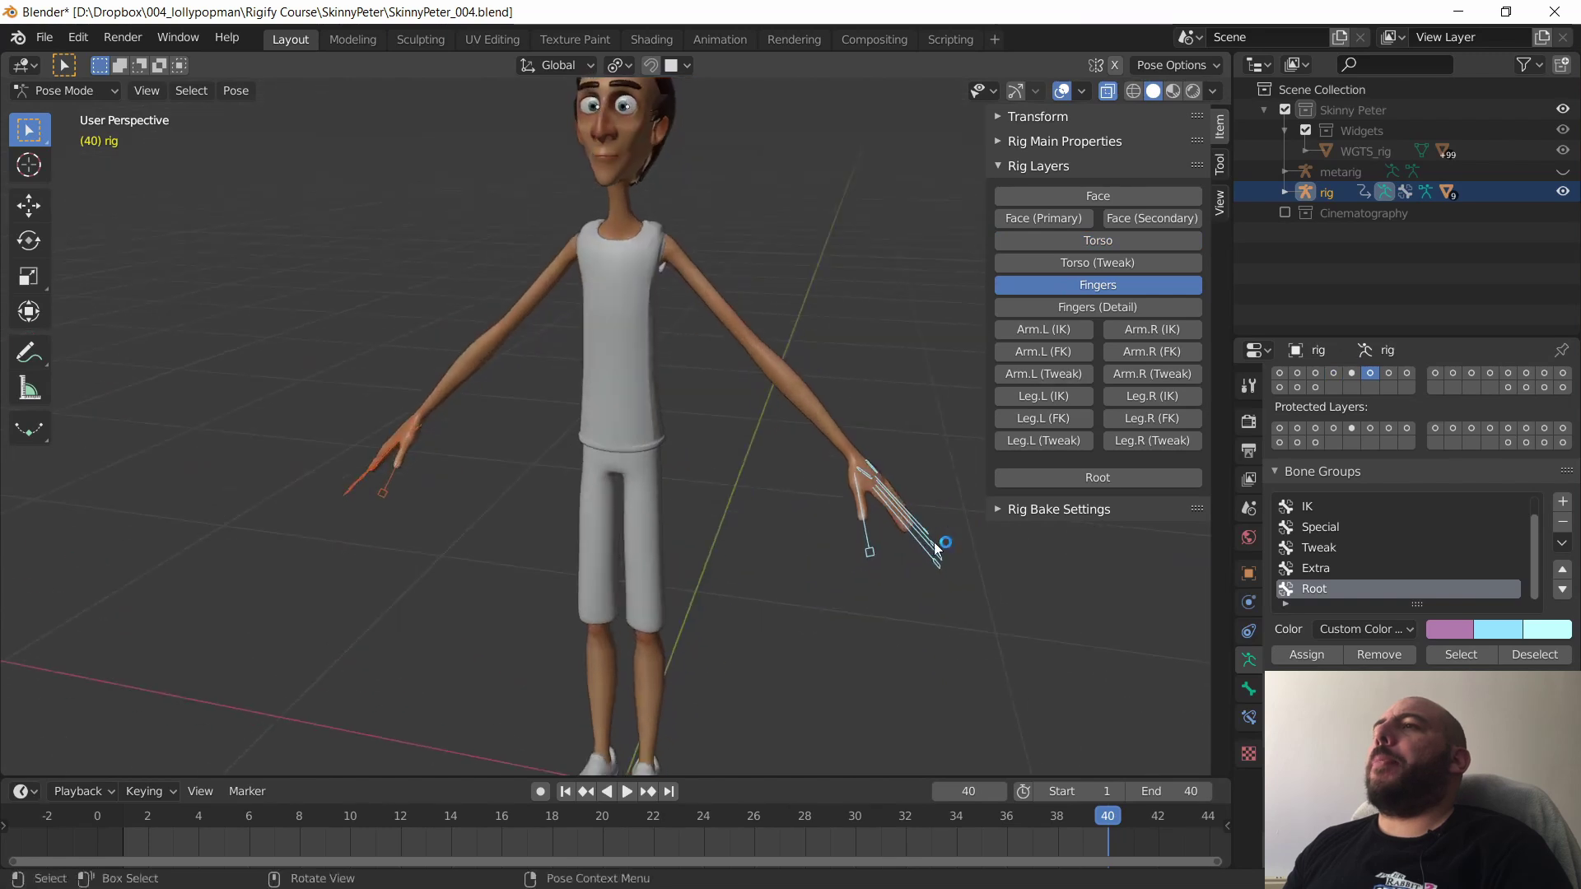
middle_drag(663, 445, 803, 441)
drag(491, 396, 178, 644)
- Isolate the Fingers (Detail) layer in place of Fingers and box-select the detail controls of the left hand
drag(894, 392, 725, 557)
drag(794, 431, 967, 653)
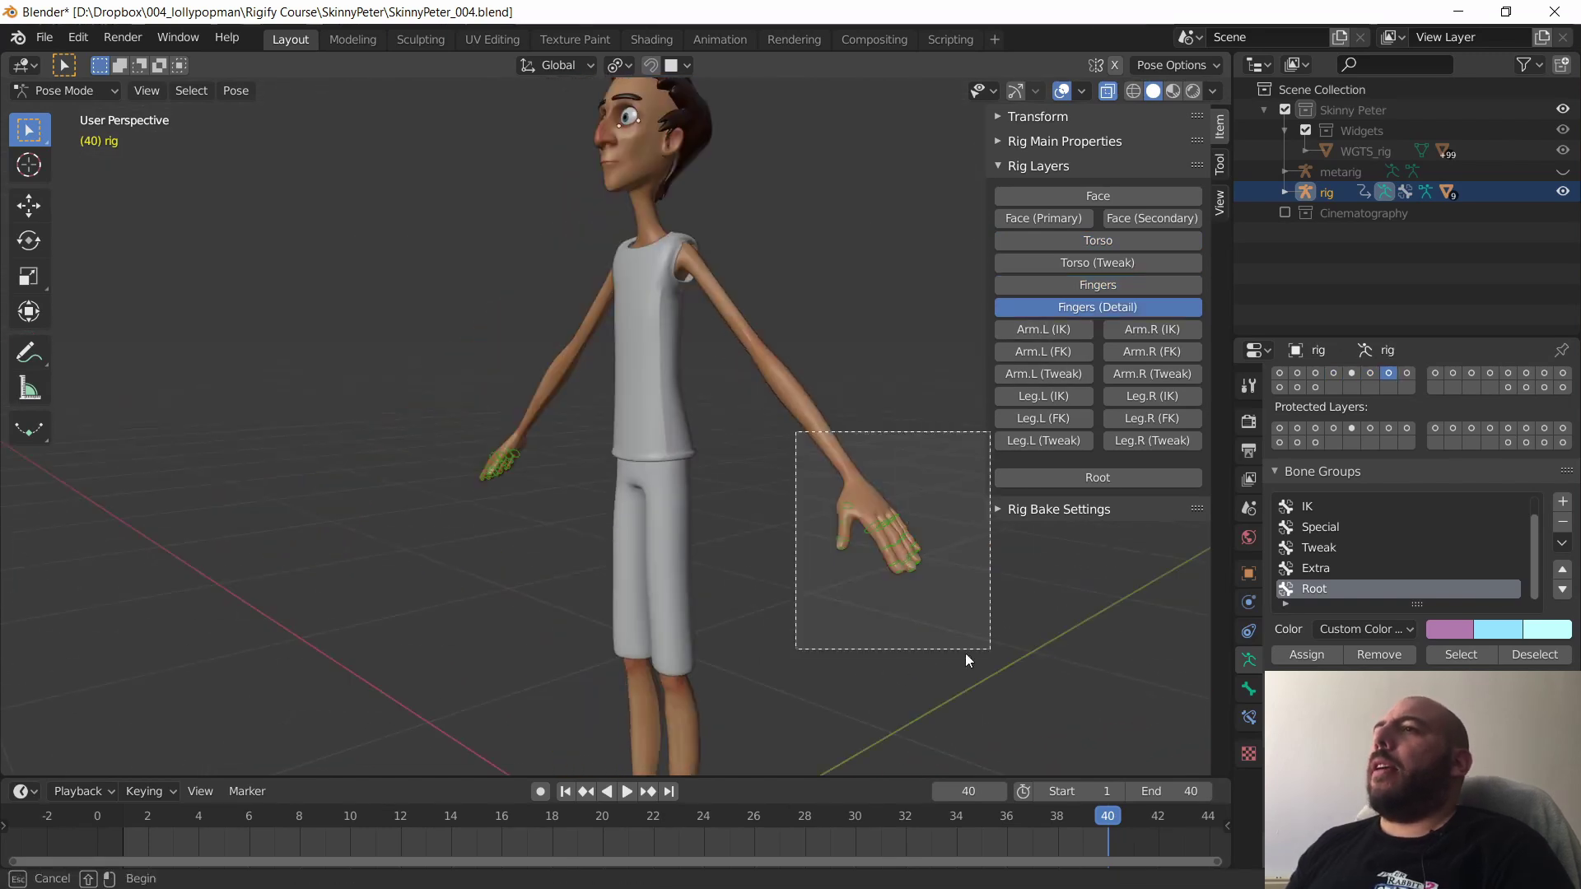
- Show the Arm.L and Arm.R IK layers in place of Fingers (Detail), examine their controls, and turn on the arm FK layers
middle_drag(965, 654, 882, 570)
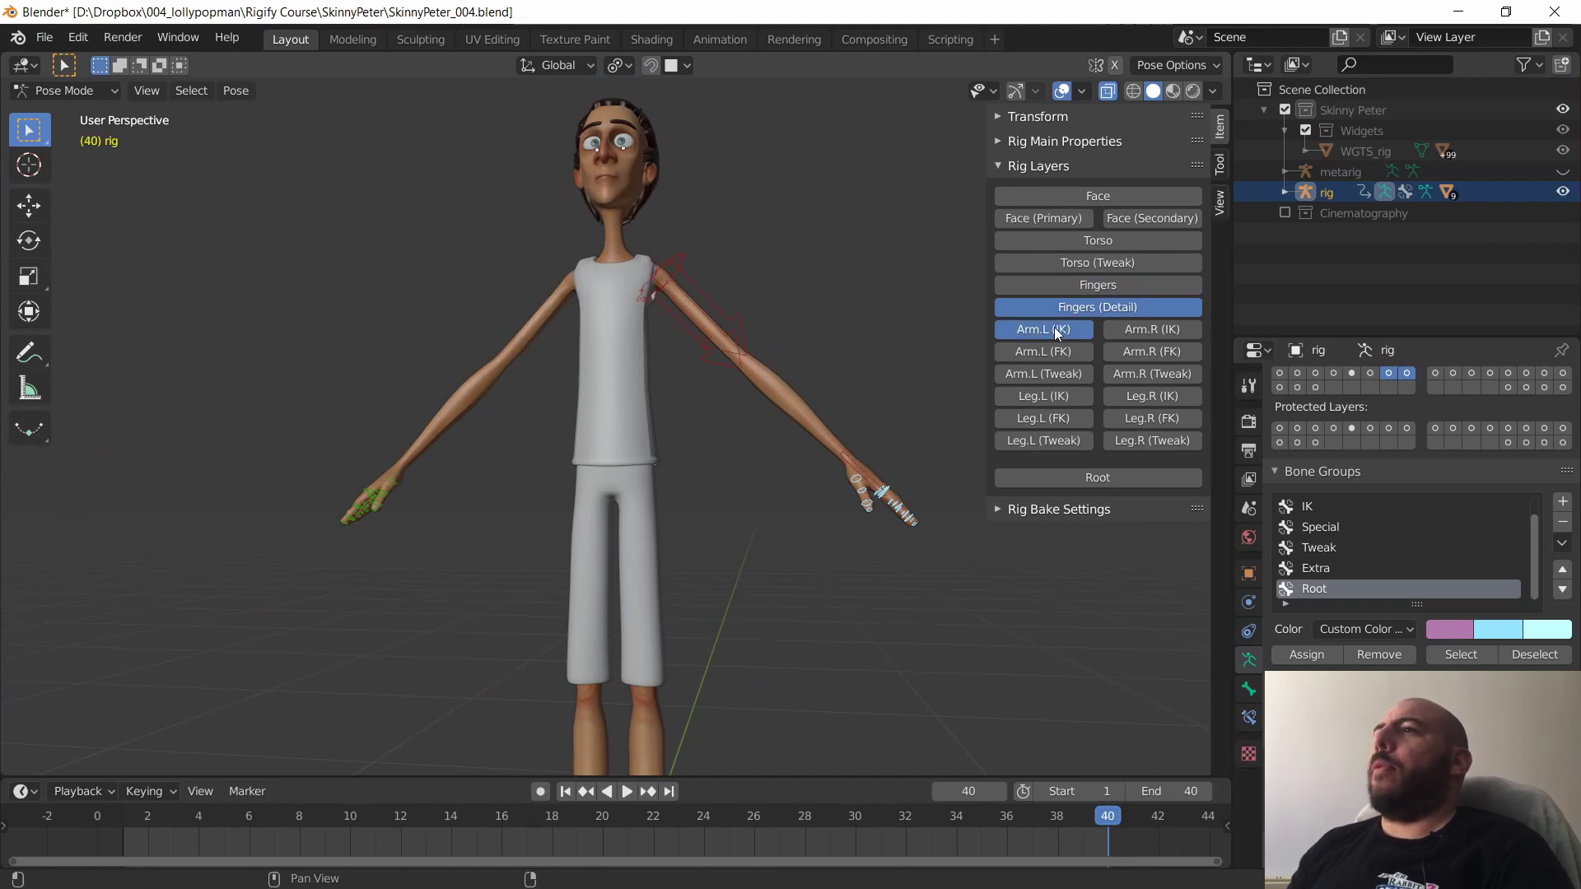
middle_drag(811, 478, 697, 499)
drag(610, 236, 856, 376)
drag(1072, 349, 1110, 337)
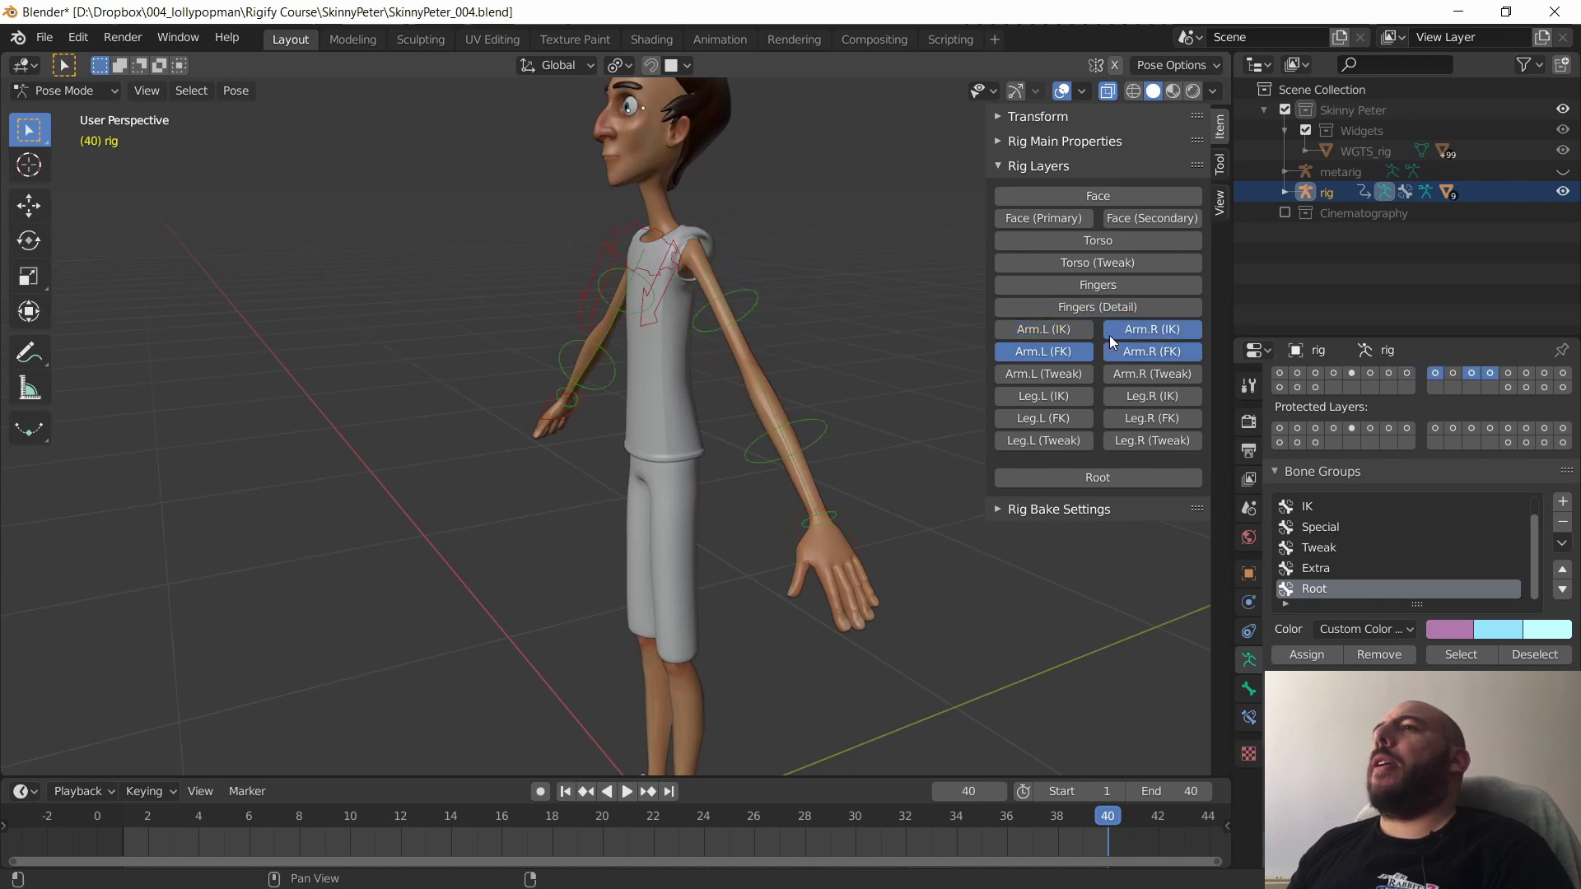
- Isolate the FK layers of both arms, and replace them with the Arm.L and Arm.R Tweak layers
click(1037, 352)
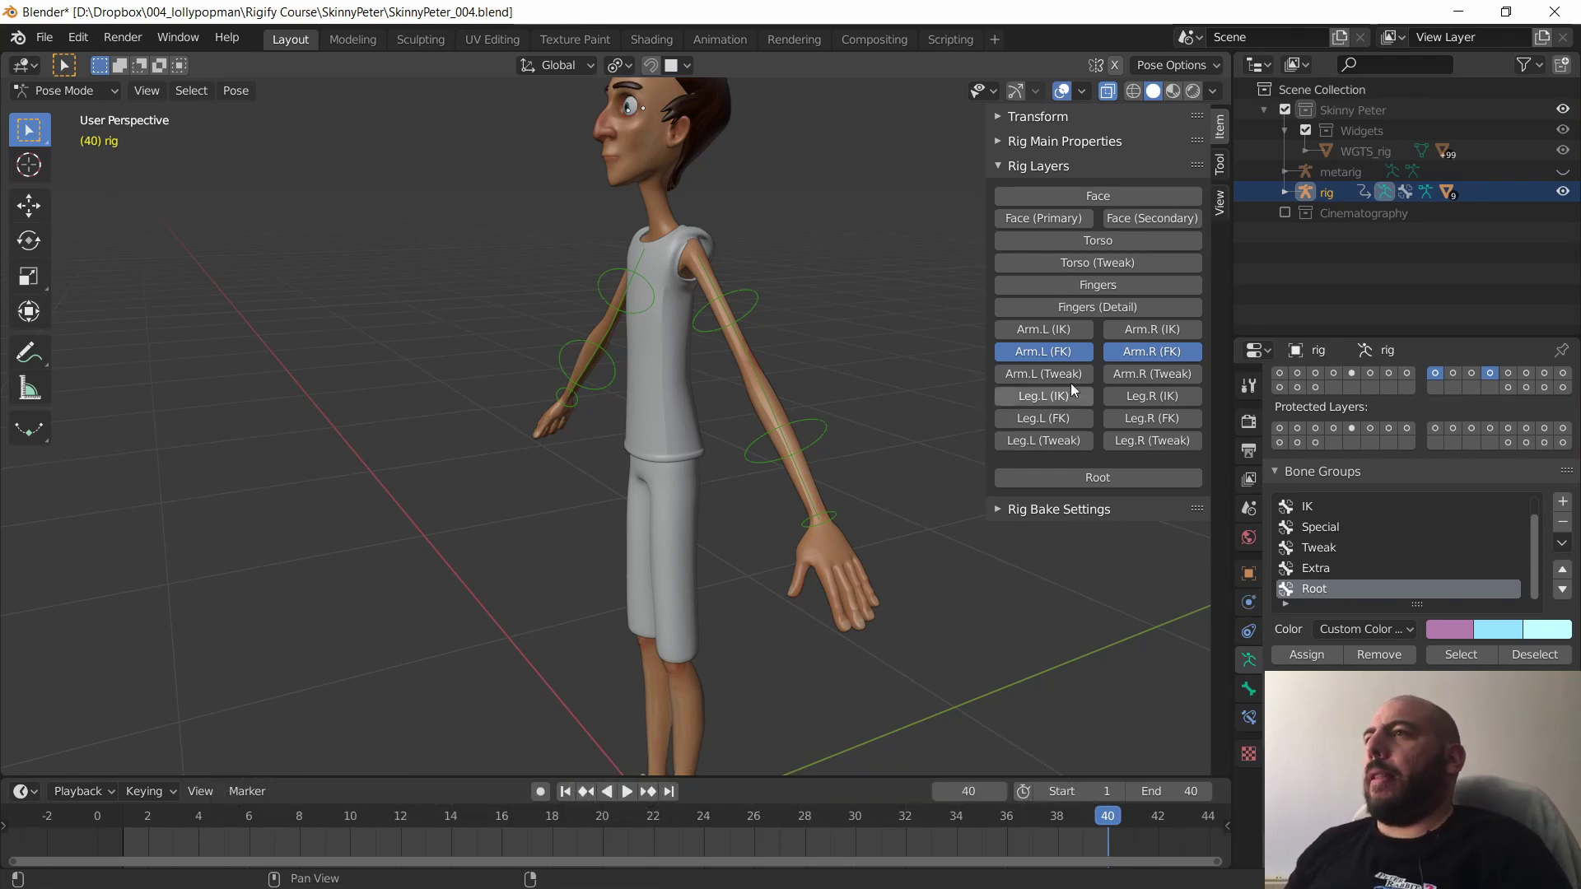
drag(1131, 354, 1075, 354)
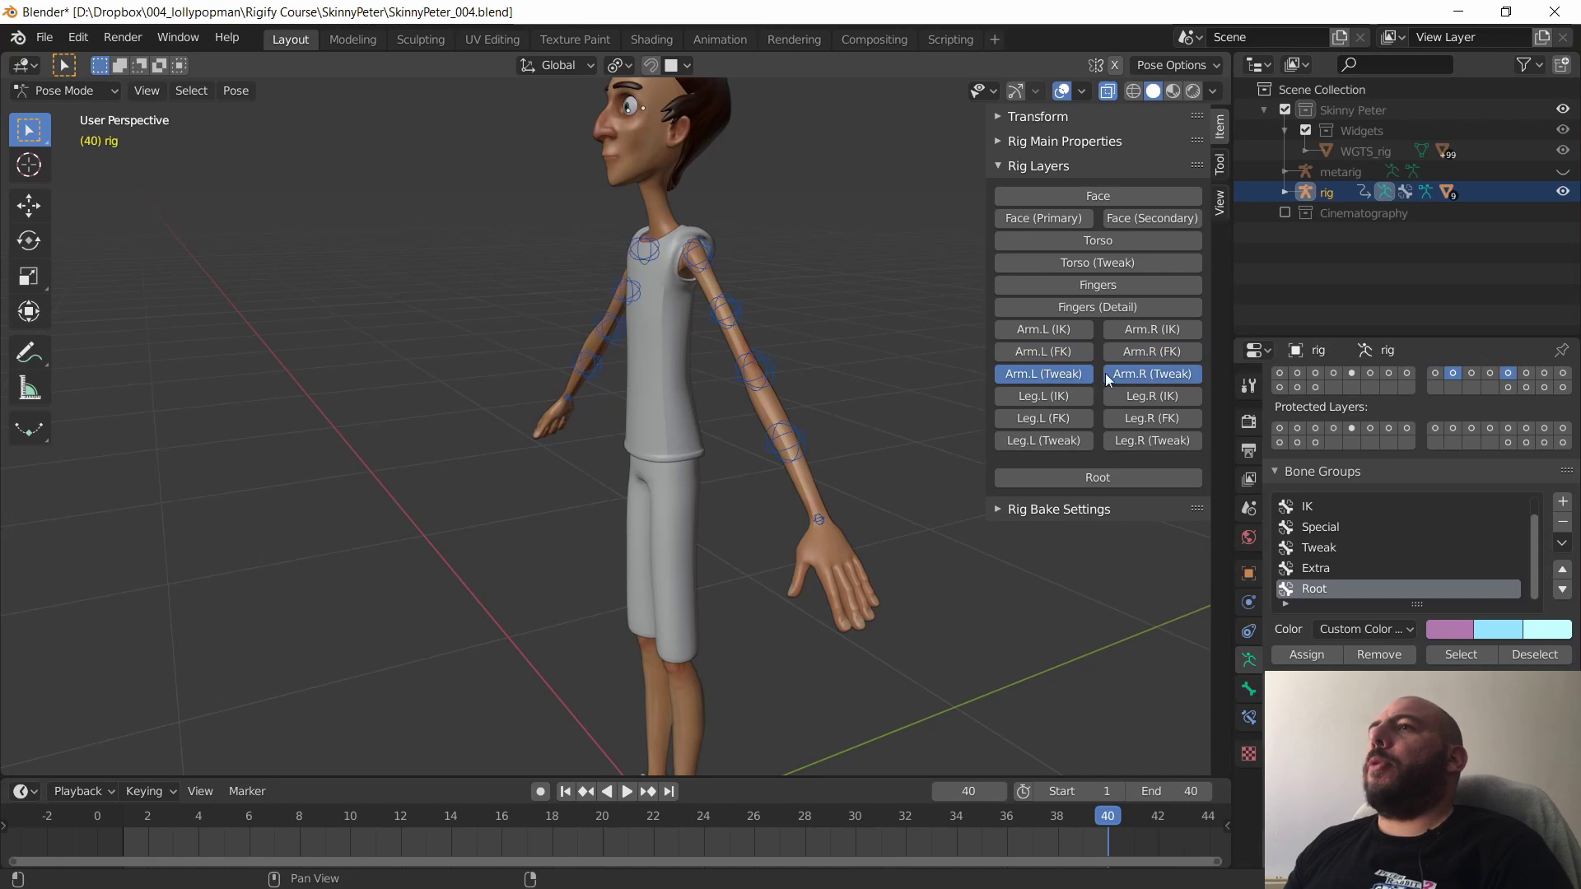
middle_drag(726, 459, 802, 452)
- Hide the arm Tweak layers, look through the leg layers, and show every rig layer except Root
click(1070, 376)
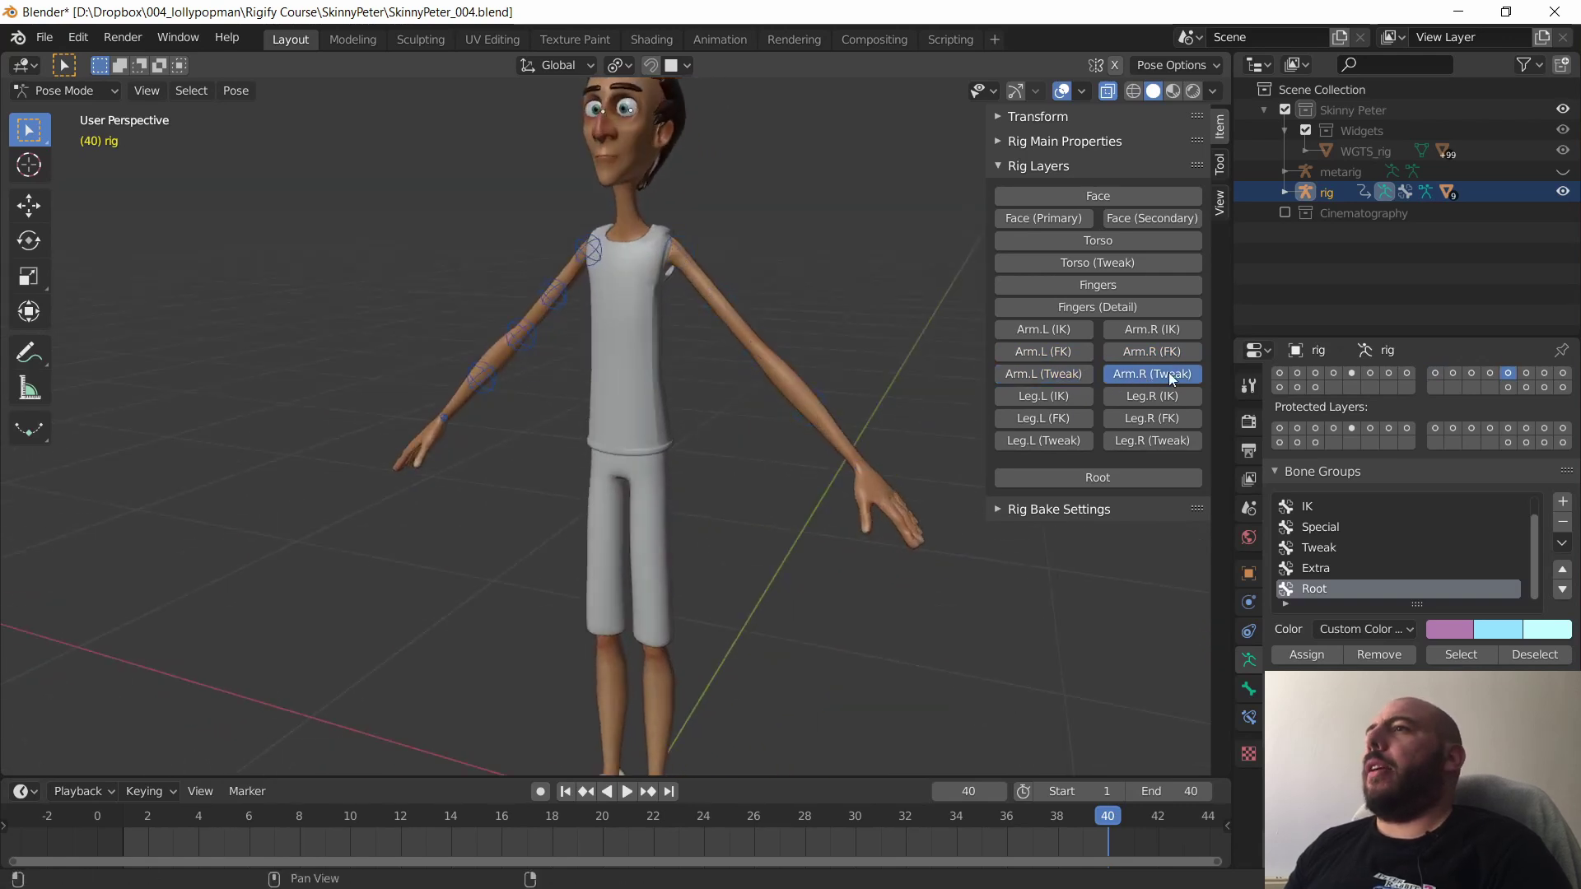
drag(1153, 438, 1085, 422)
click(1123, 377)
click(1124, 442)
middle_drag(798, 469, 829, 433)
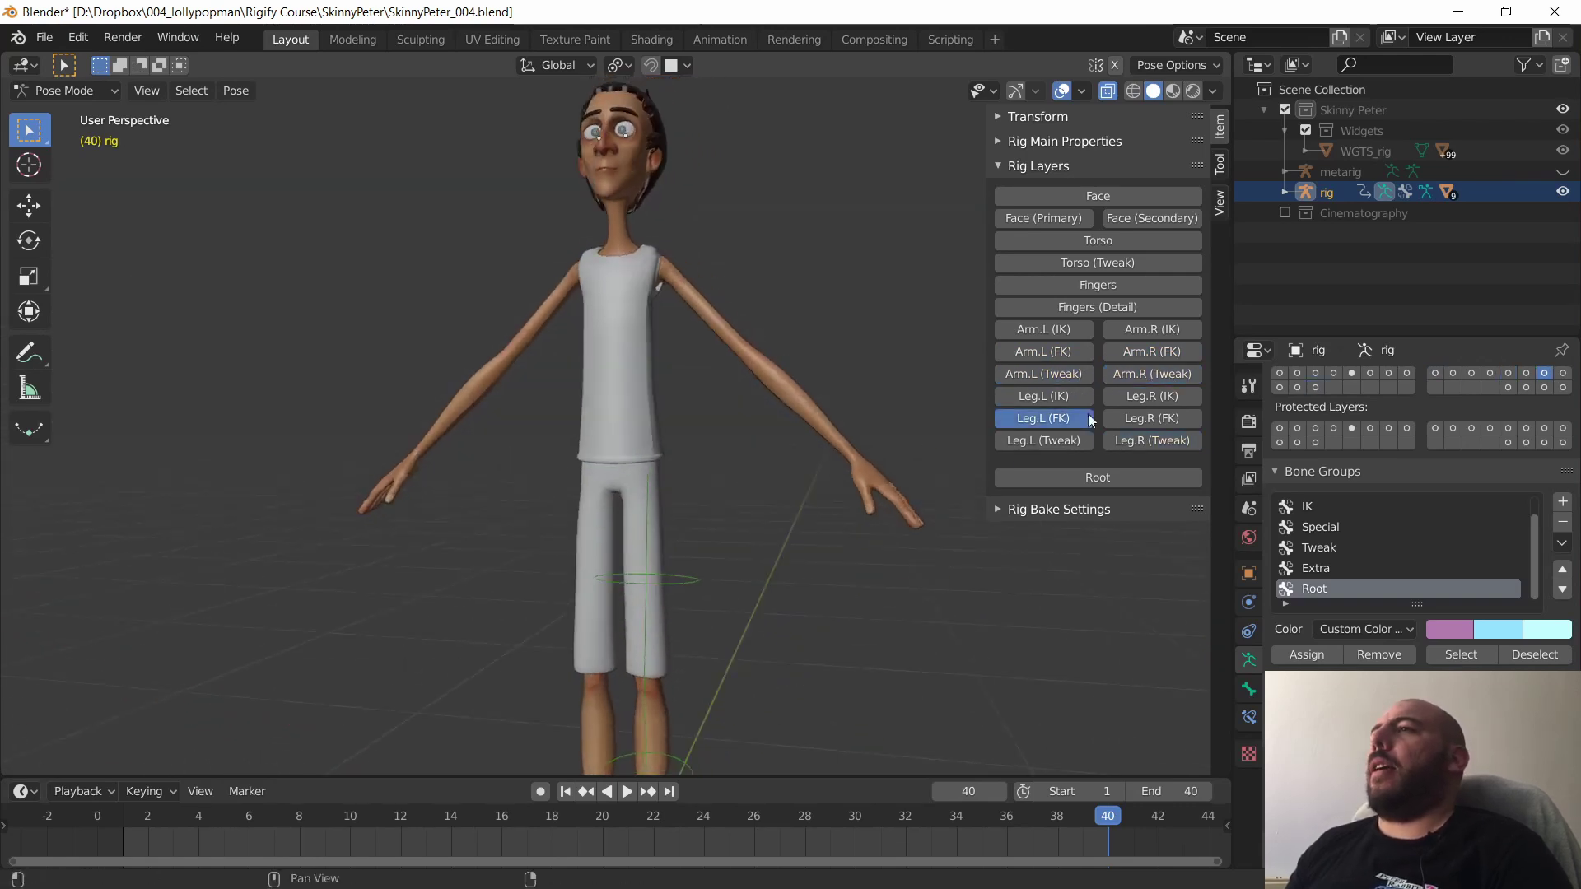
drag(1051, 208, 1152, 299)
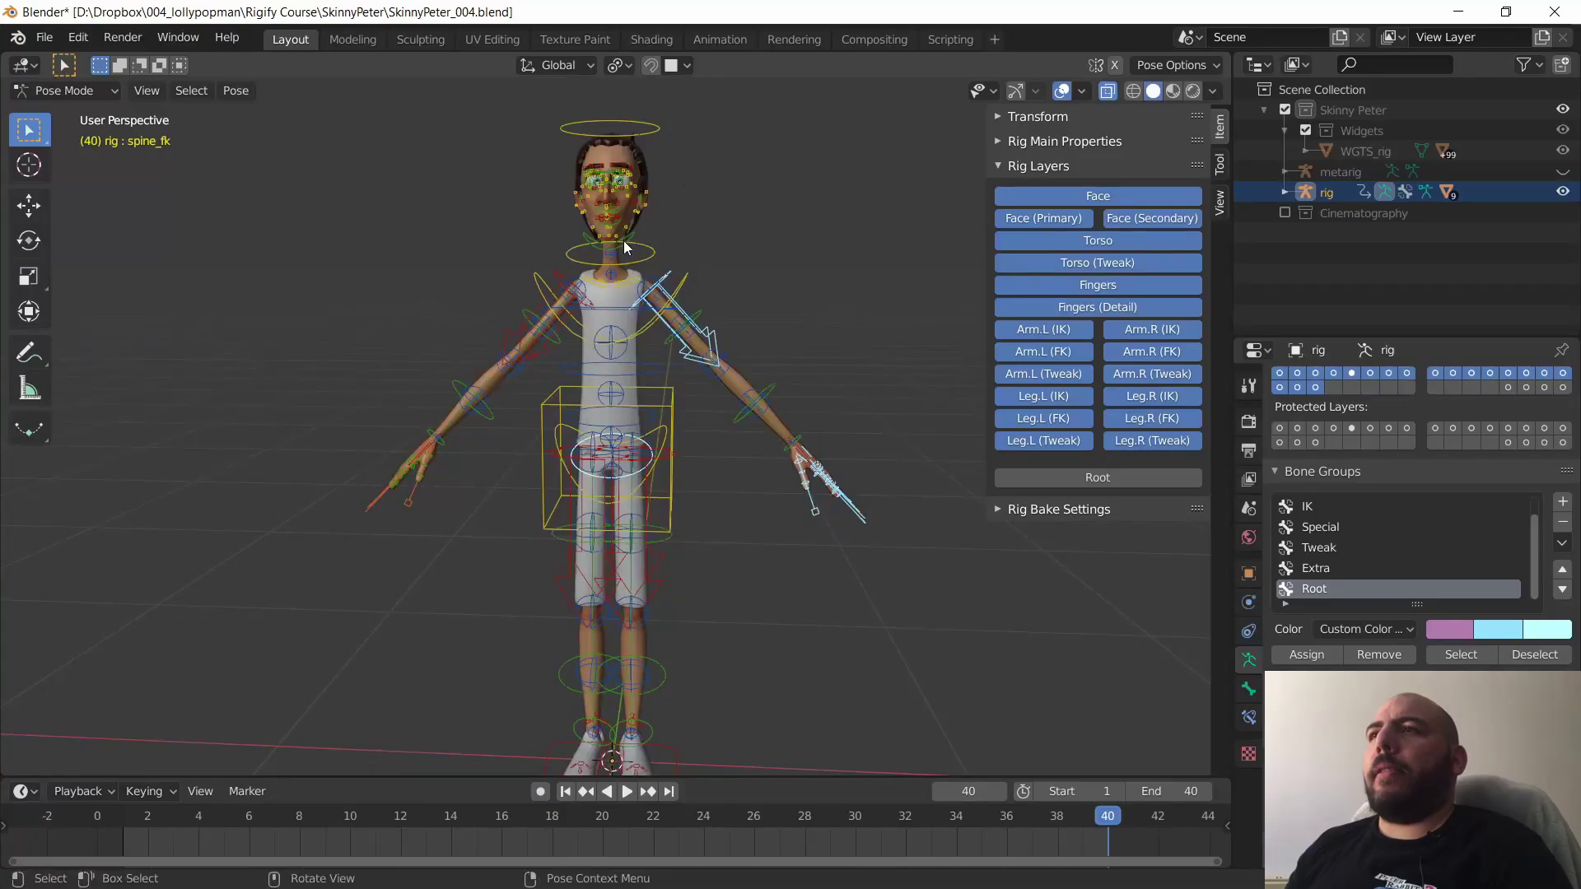
middle_drag(714, 280, 773, 607)
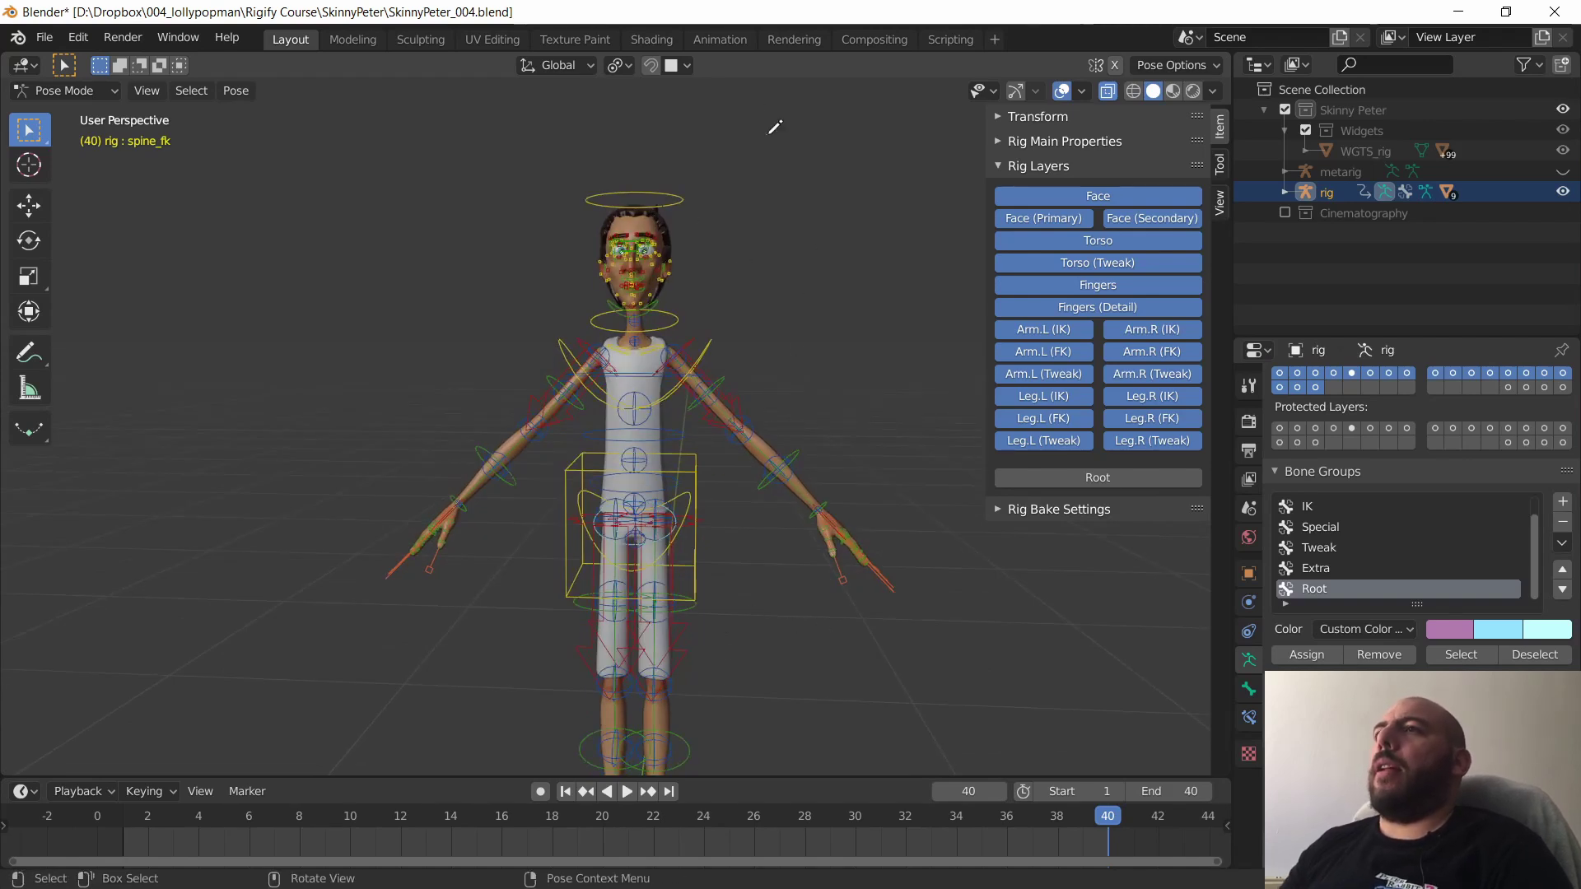
- Annotate the viewport around the character's head with R and Blue, L and Red, and C and Yellow for the centre
drag(429, 125, 480, 196)
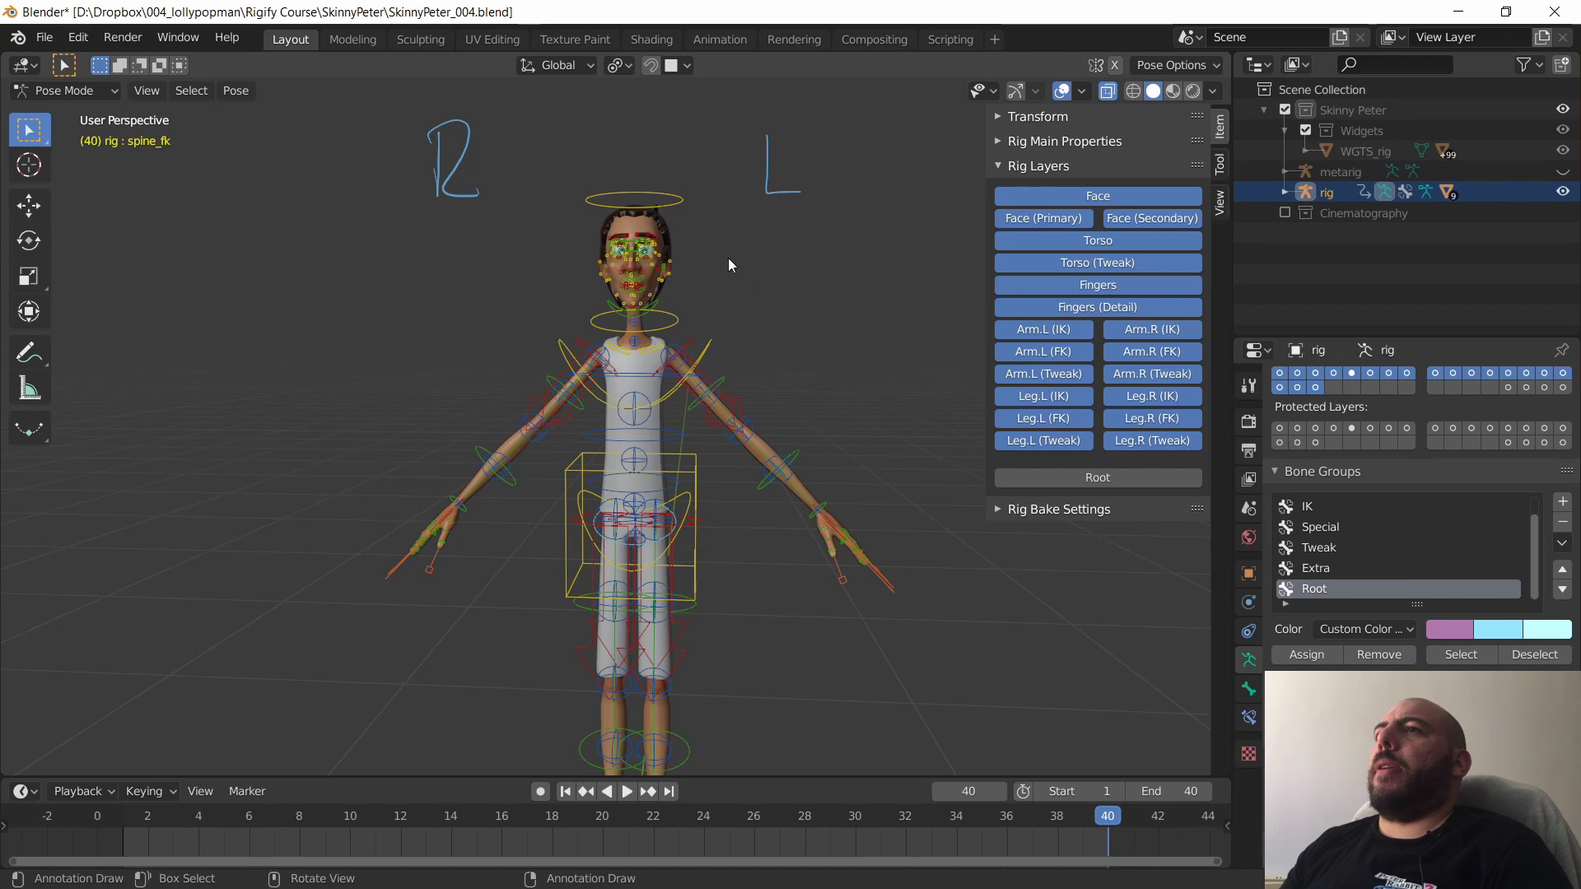
mouse_move(728, 247)
mouse_down()
mouse_move(727, 298)
mouse_move(756, 296)
mouse_up()
drag(751, 284, 803, 306)
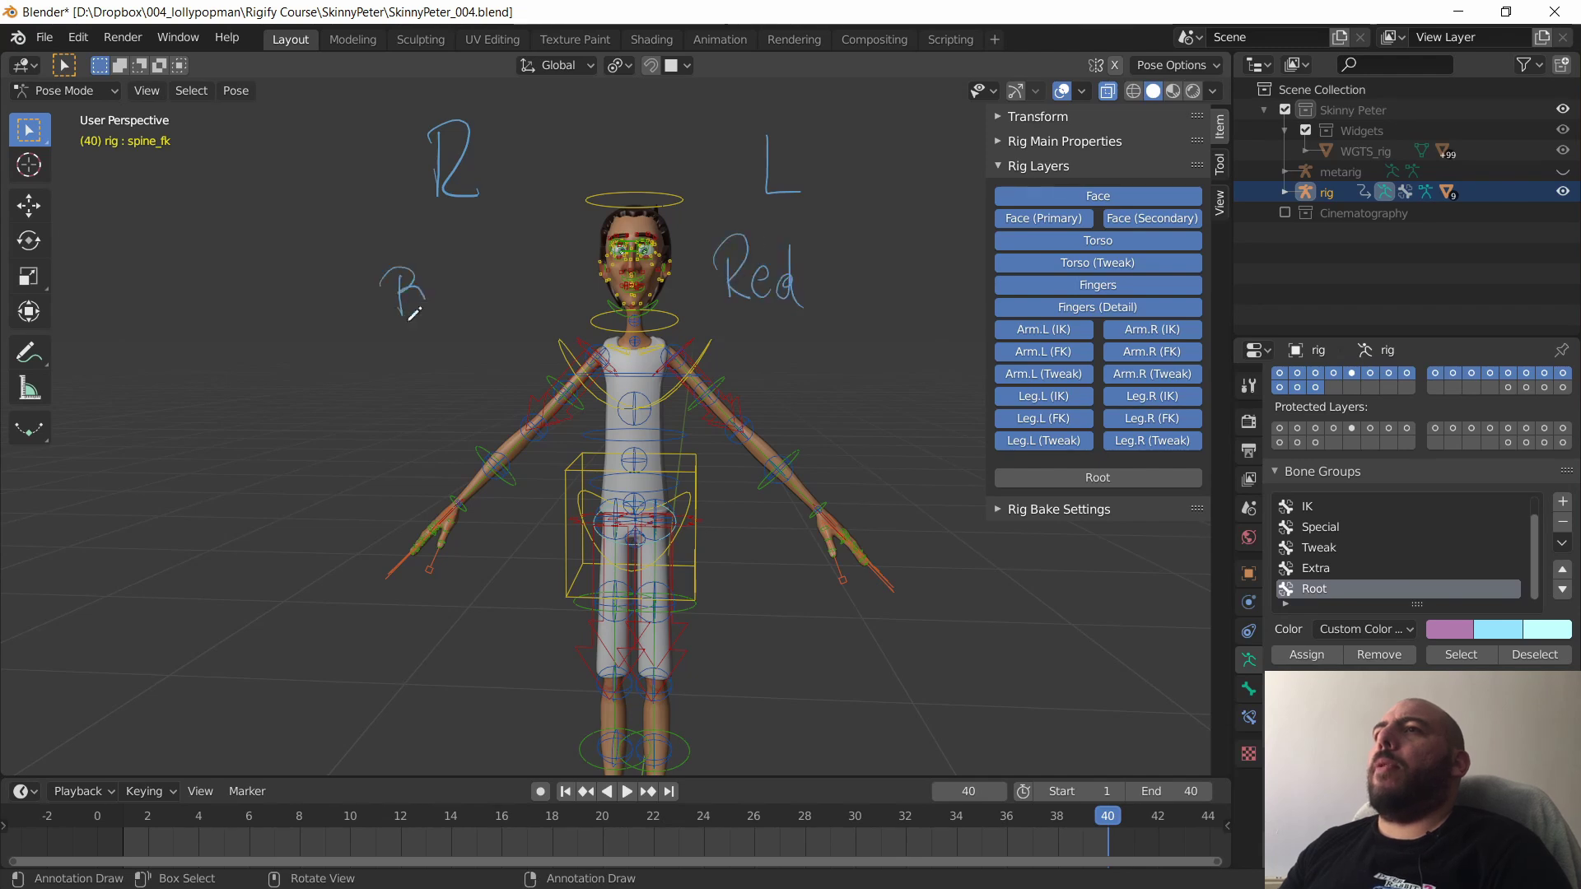
drag(428, 267, 493, 306)
mouse_move(649, 308)
middle_down()
mouse_move(605, 452)
mouse_move(589, 170)
middle_up()
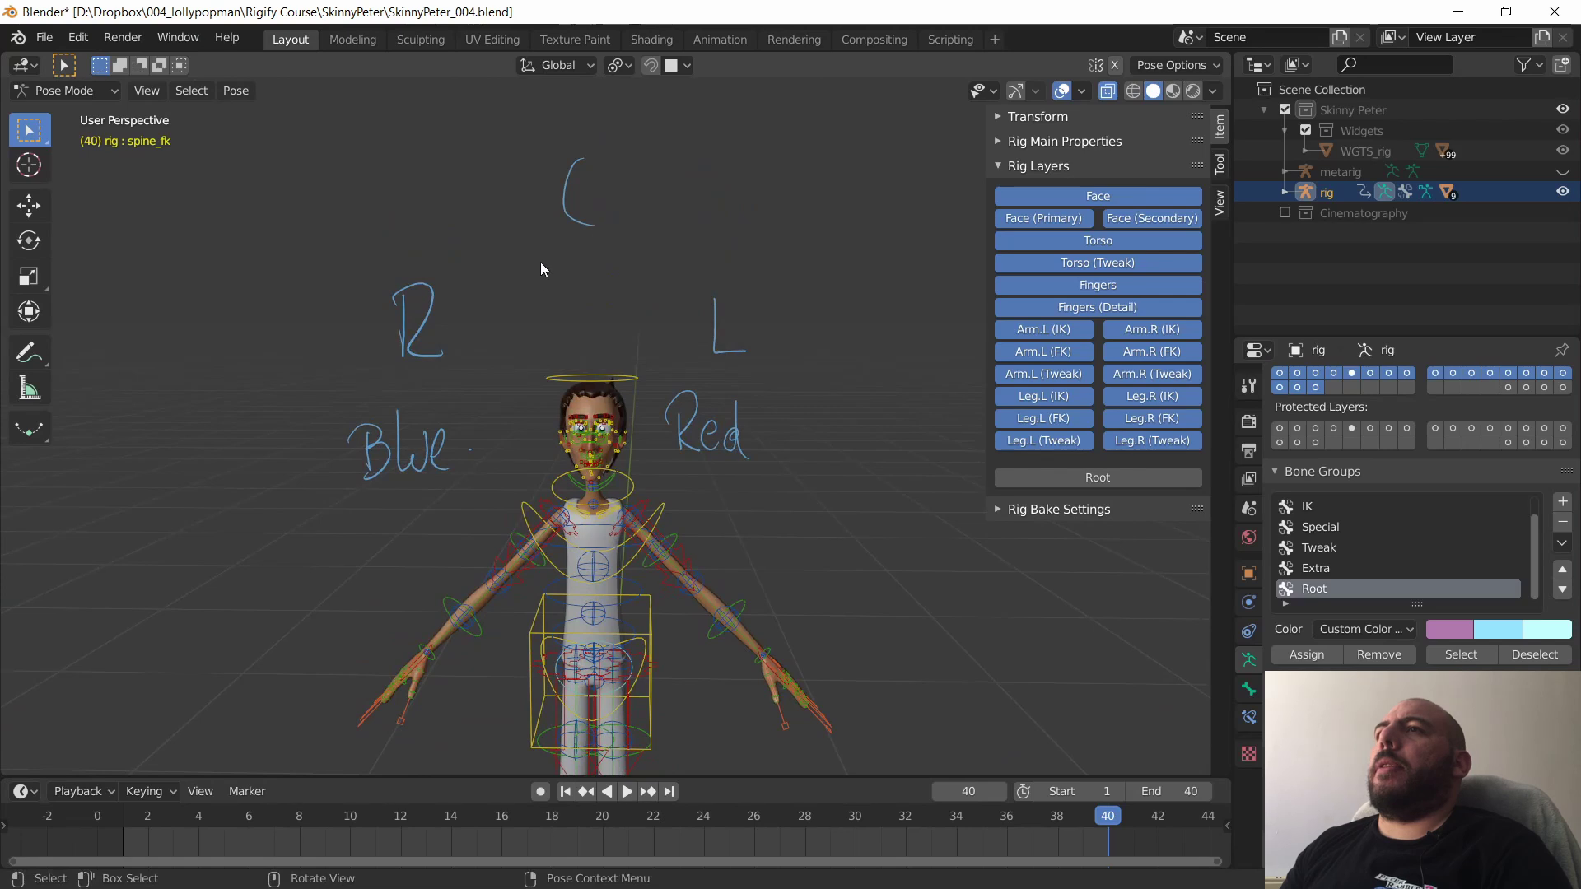
middle_drag(811, 301, 843, 282)
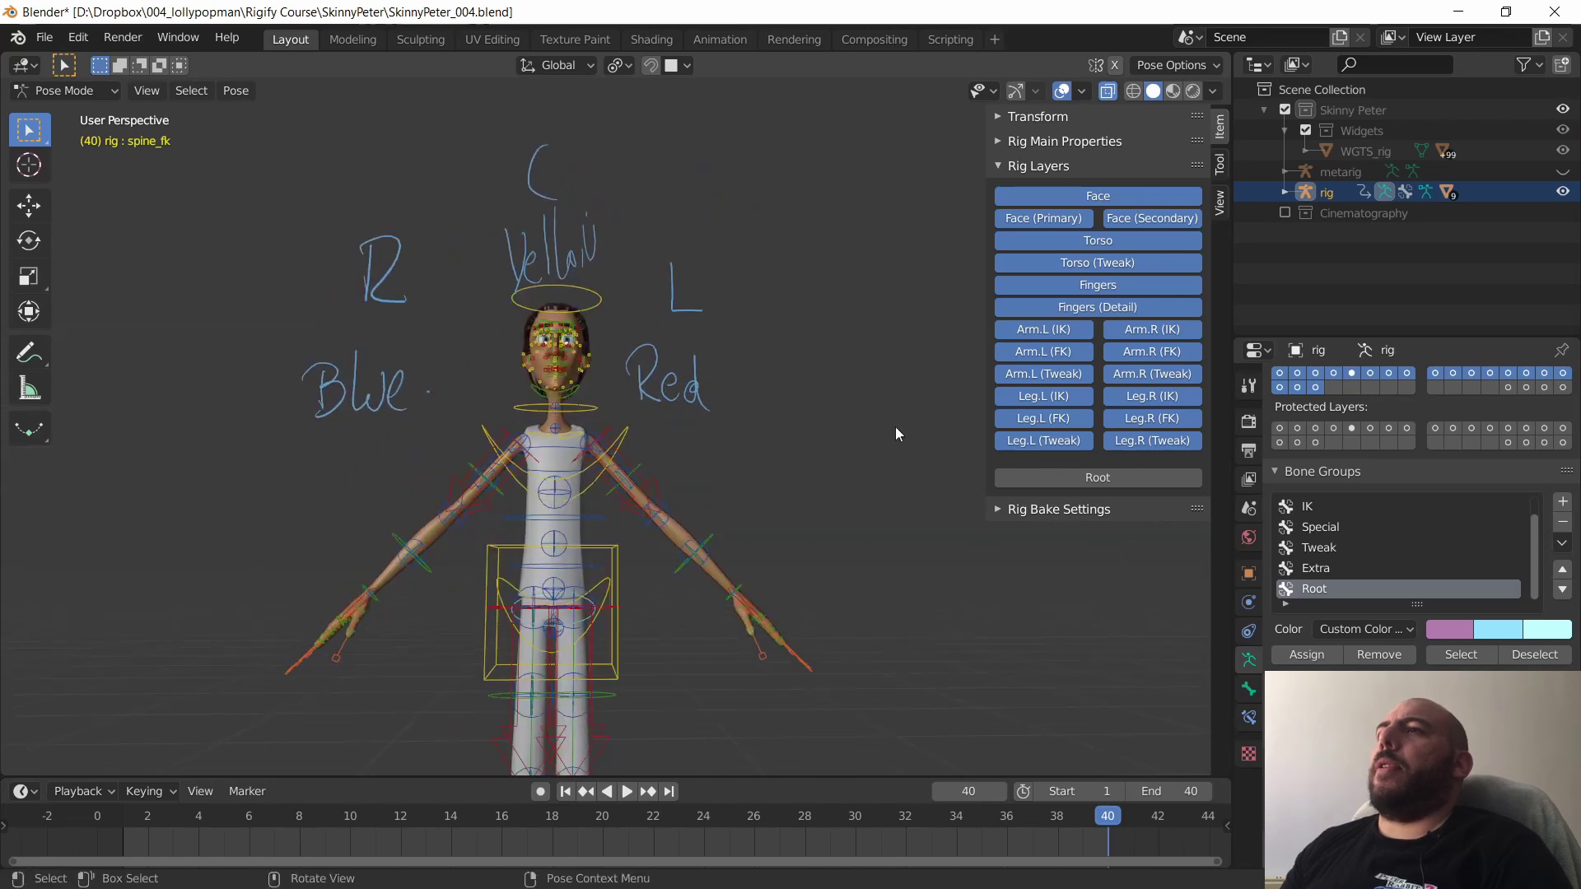
- Write the notes Tweaks with Green and Extras with Orange beside the character, and highlight the Tweak bone group in the enlarged list
shift+middle_drag(900, 354, 824, 376)
drag(797, 356, 806, 399)
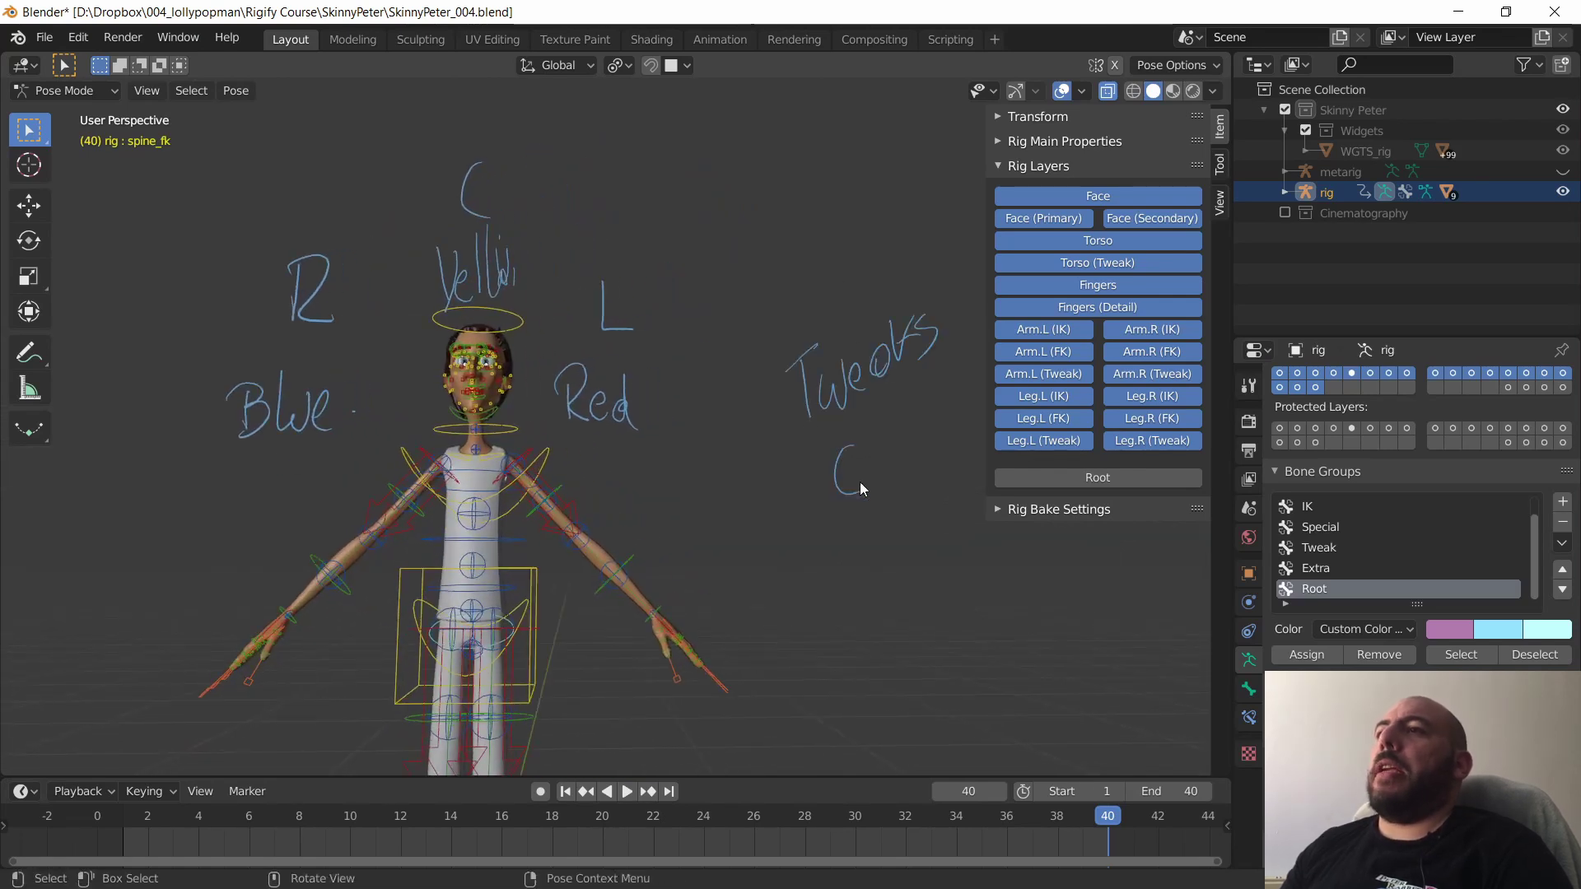
mouse_move(825, 463)
middle_down()
mouse_move(820, 492)
mouse_move(777, 452)
mouse_move(792, 517)
mouse_move(773, 532)
mouse_move(790, 529)
middle_up()
middle_drag(823, 568, 838, 535)
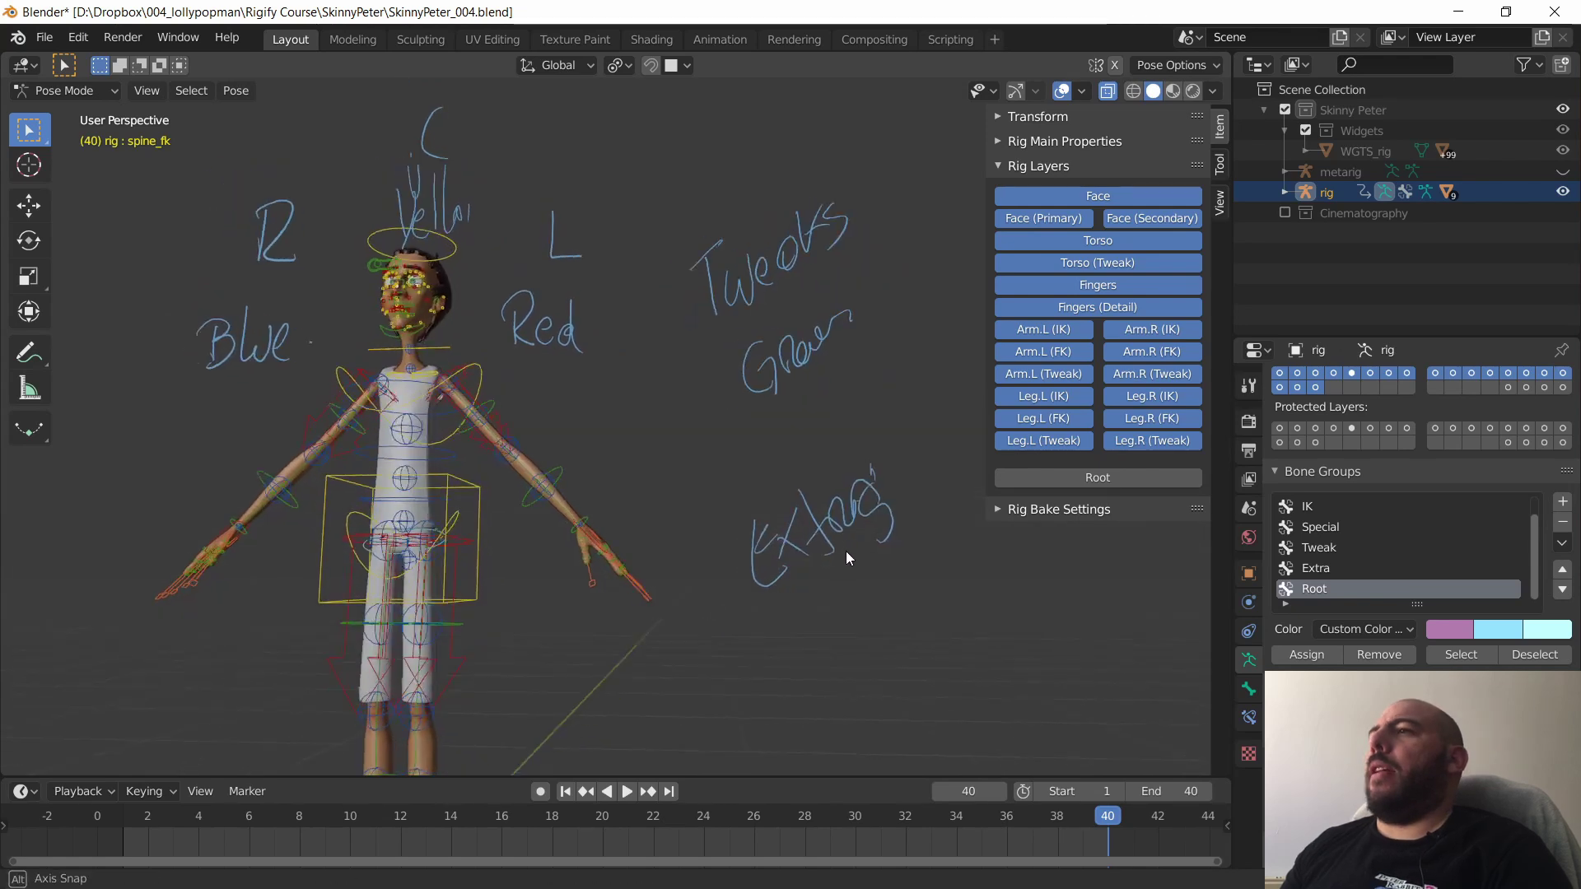
click(1337, 550)
click(1327, 569)
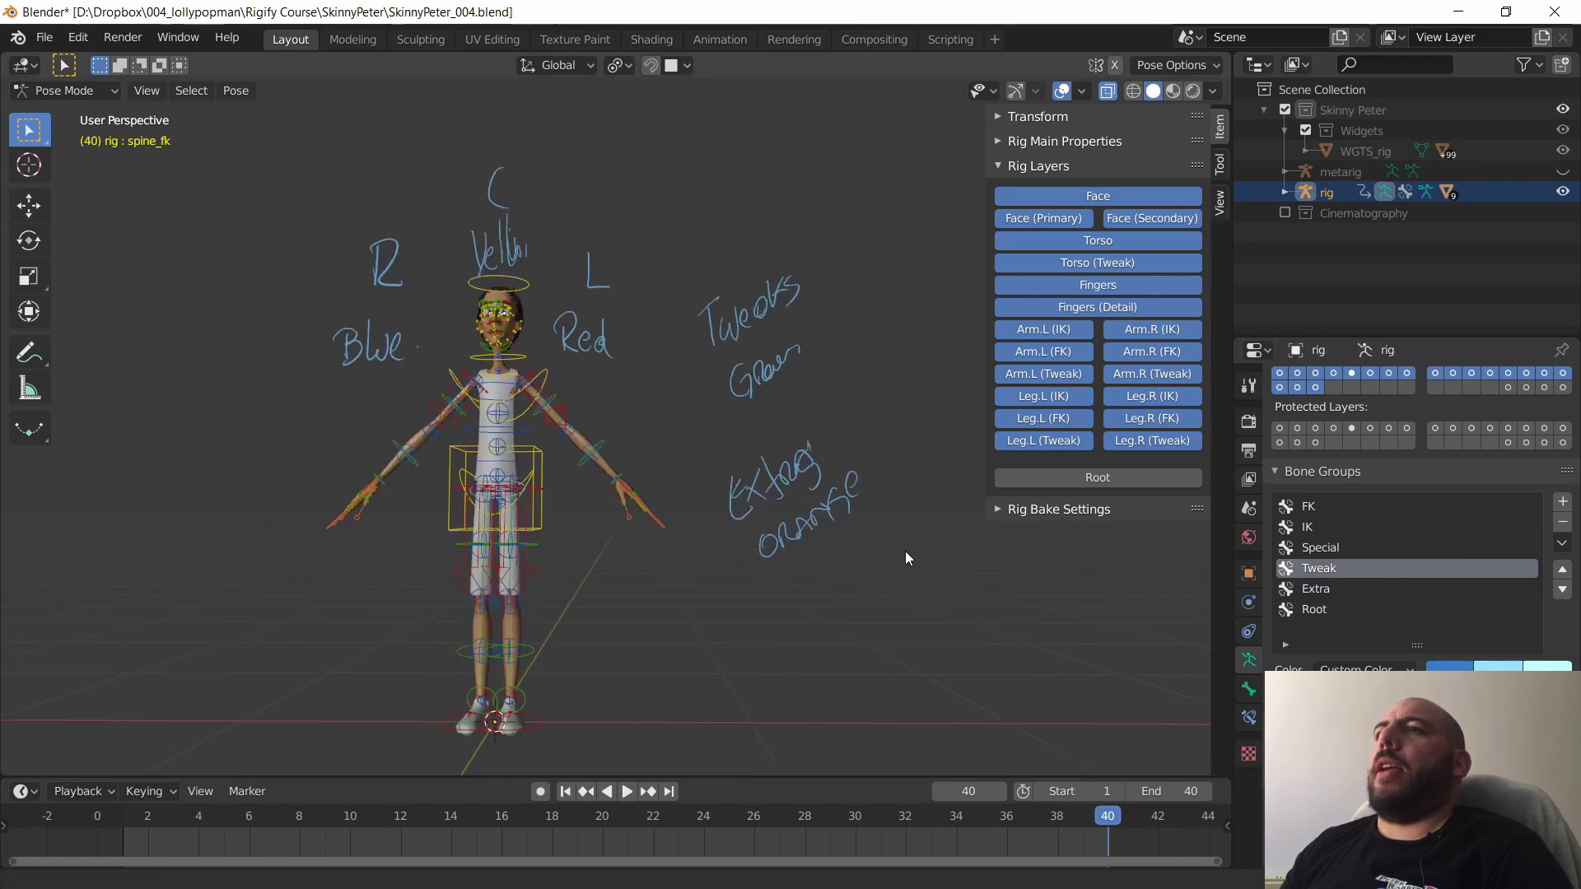
middle_drag(907, 557, 895, 546)
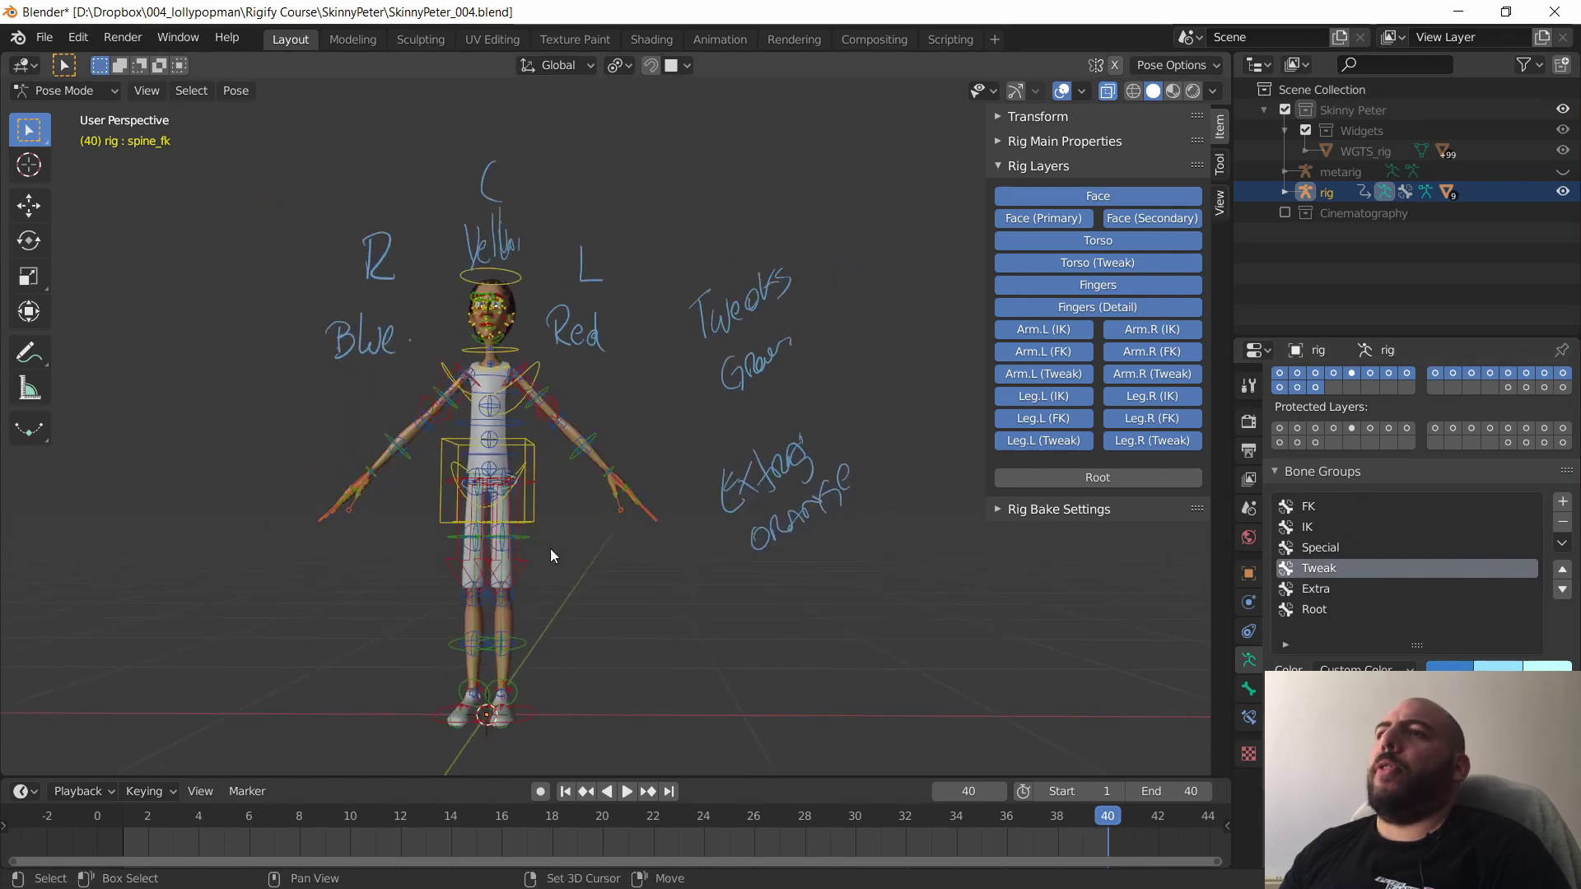
middle_drag(550, 549, 695, 591)
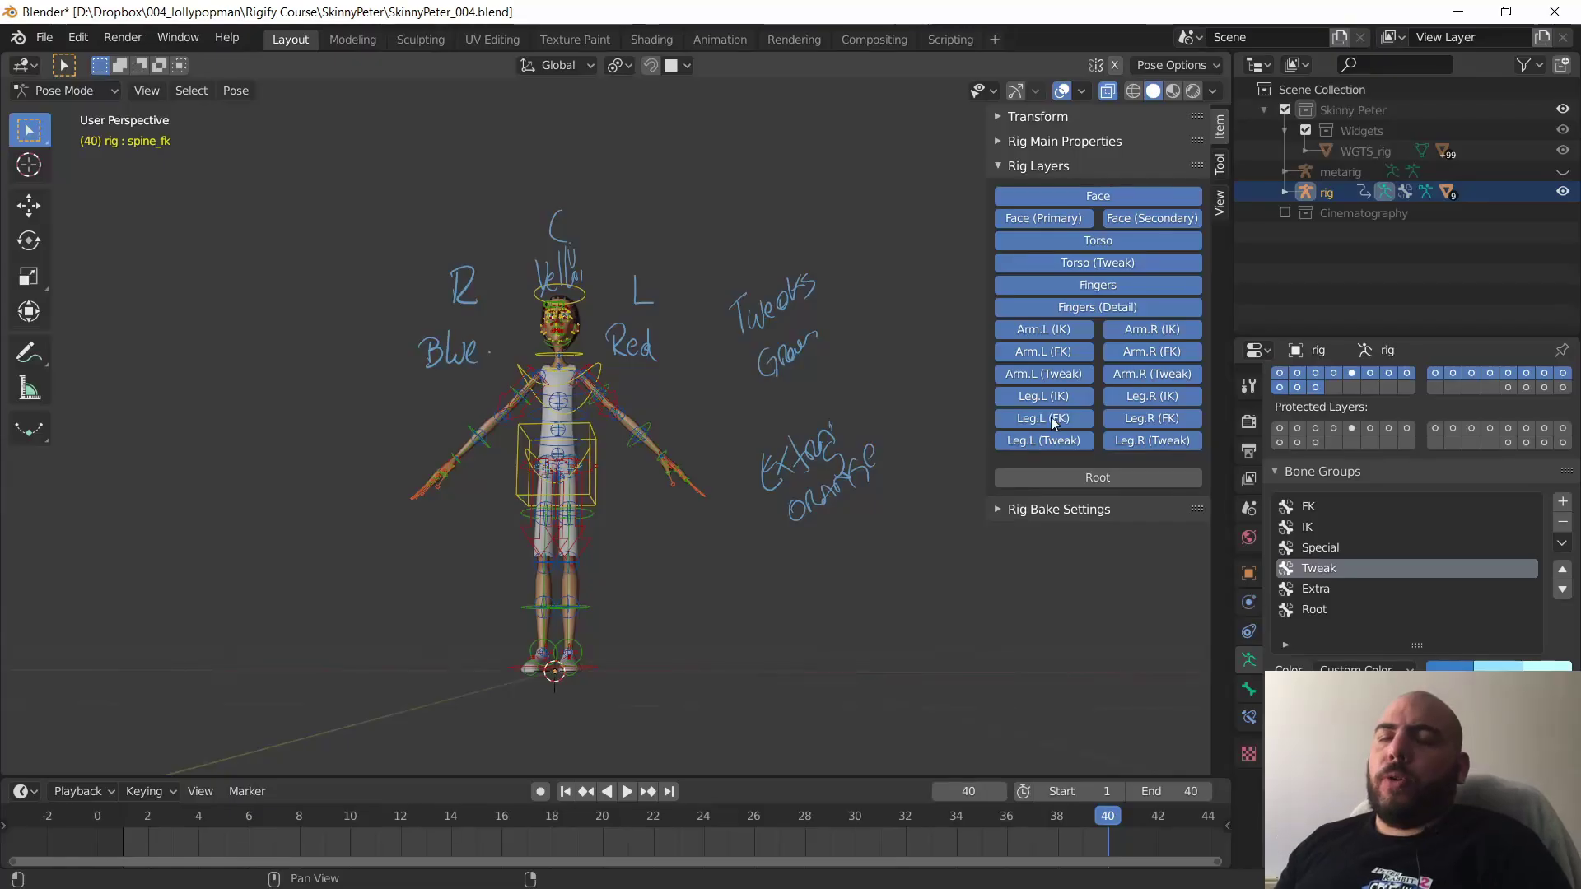
- Select and show the metarig, hide the generated rig, and switch to the front orthographic view
click(1321, 171)
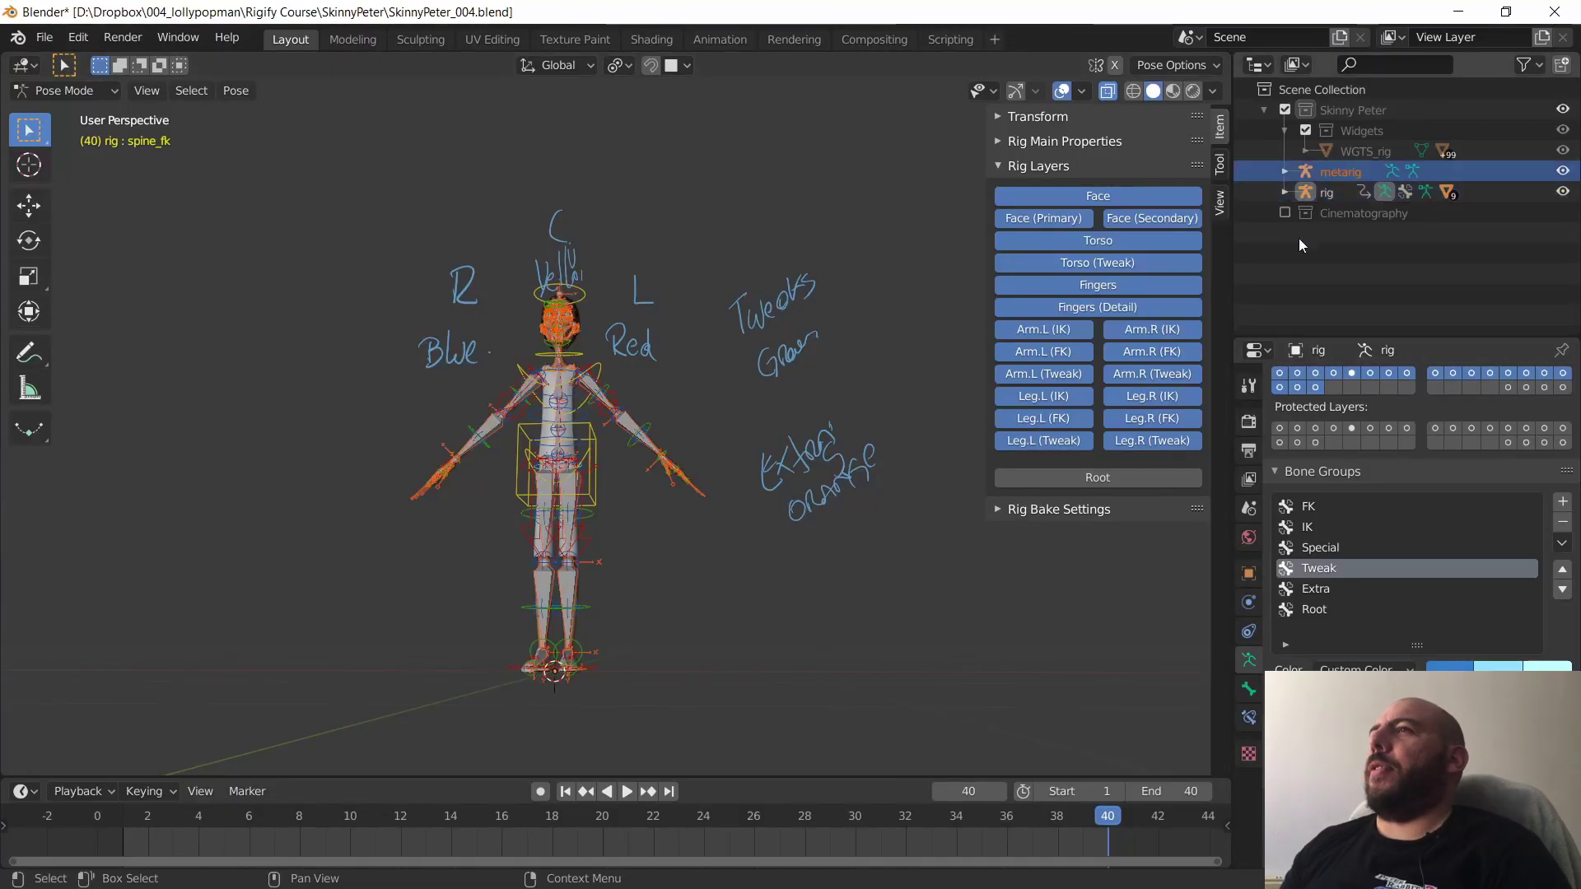
click(1563, 191)
mouse_move(792, 449)
middle_down()
mouse_move(818, 452)
mouse_move(821, 434)
mouse_move(818, 448)
middle_up()
key(grave)
click(606, 363)
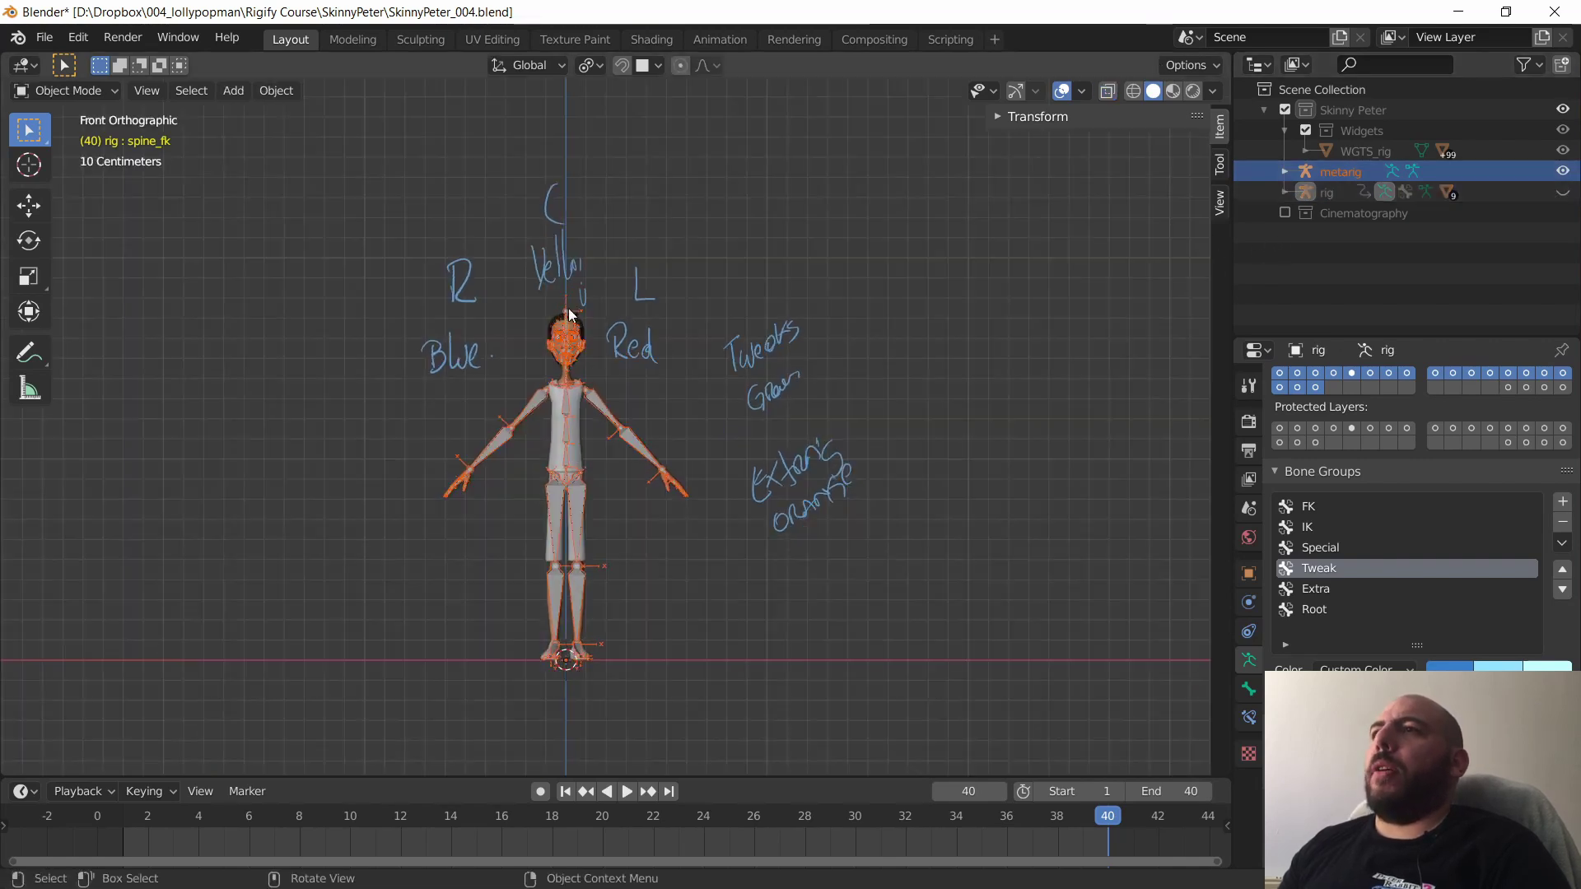
scroll(698, 438, up, 3)
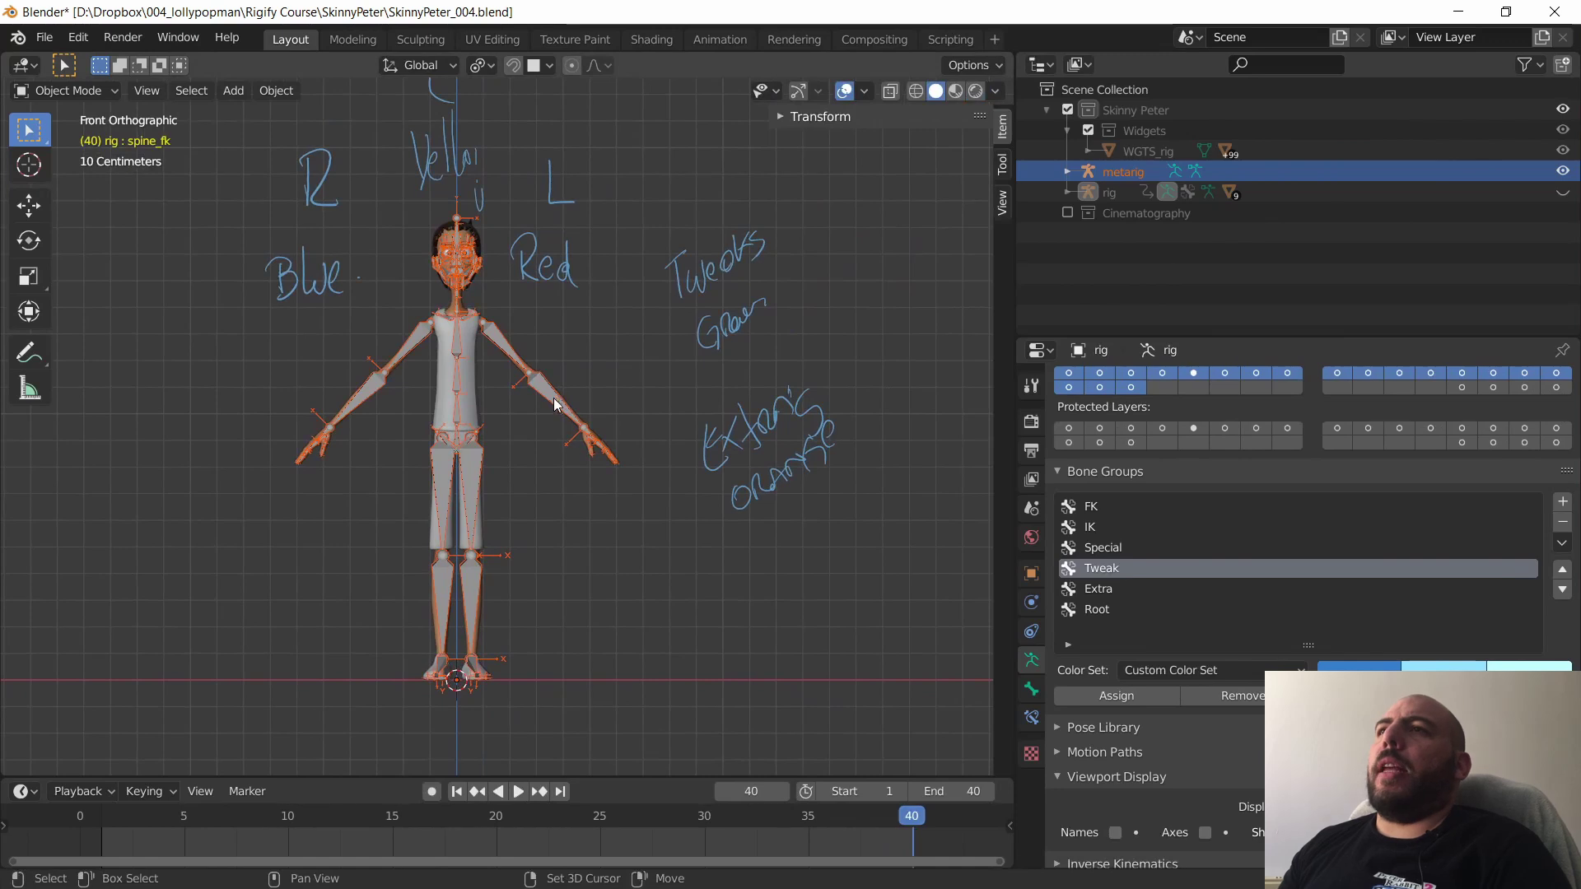
shift+middle_drag(554, 404, 585, 410)
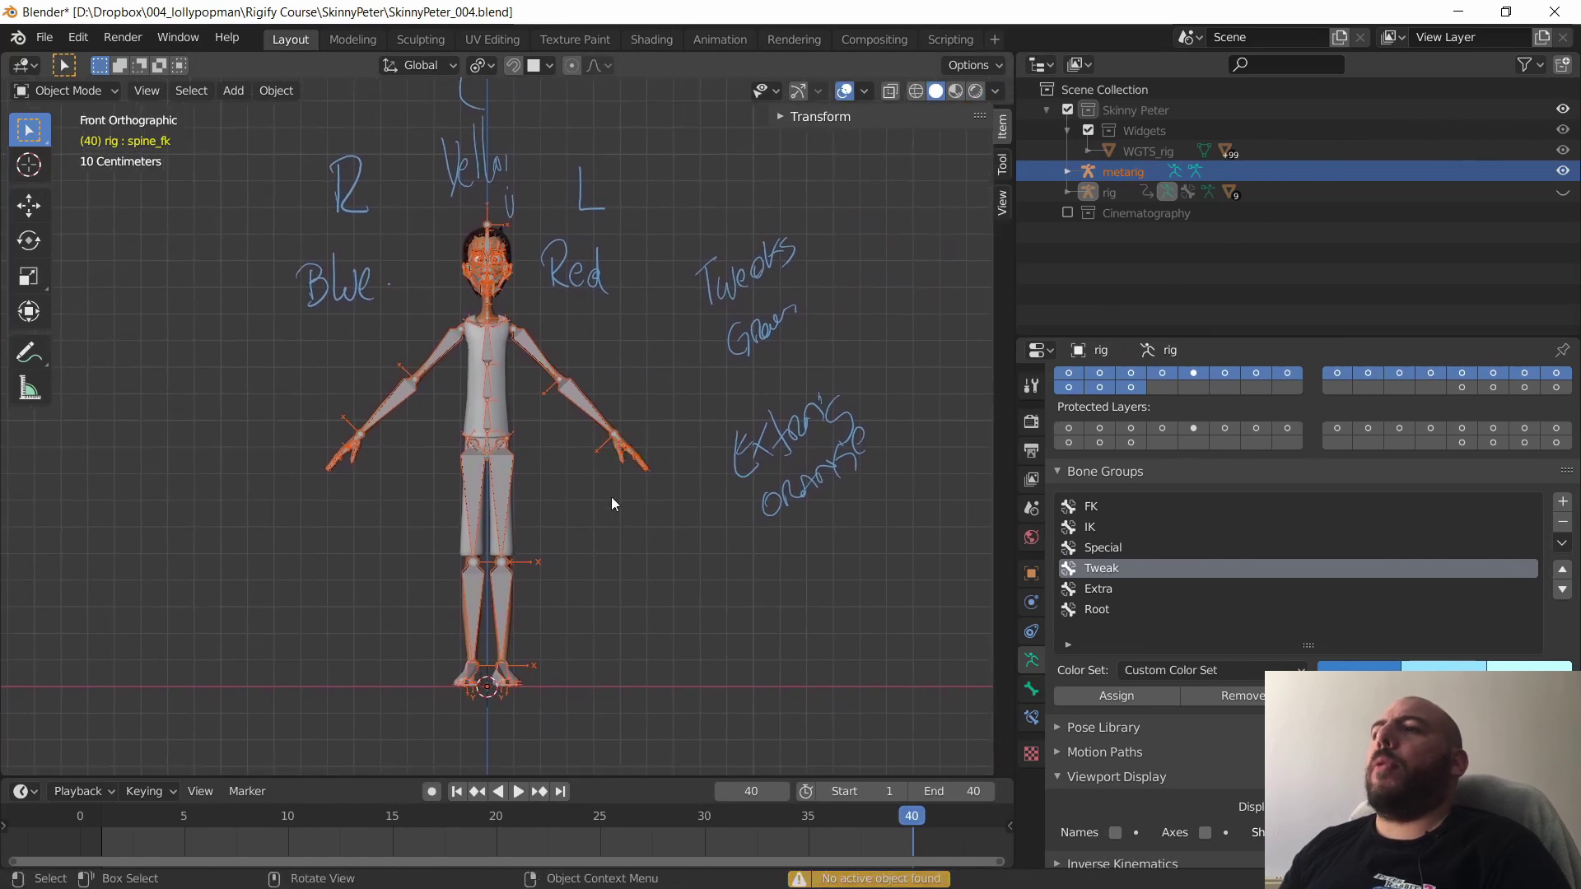
- Put the metarig in Pose Mode with the forearm.L bone selected, and enlarge the properties area
click(56, 92)
click(58, 127)
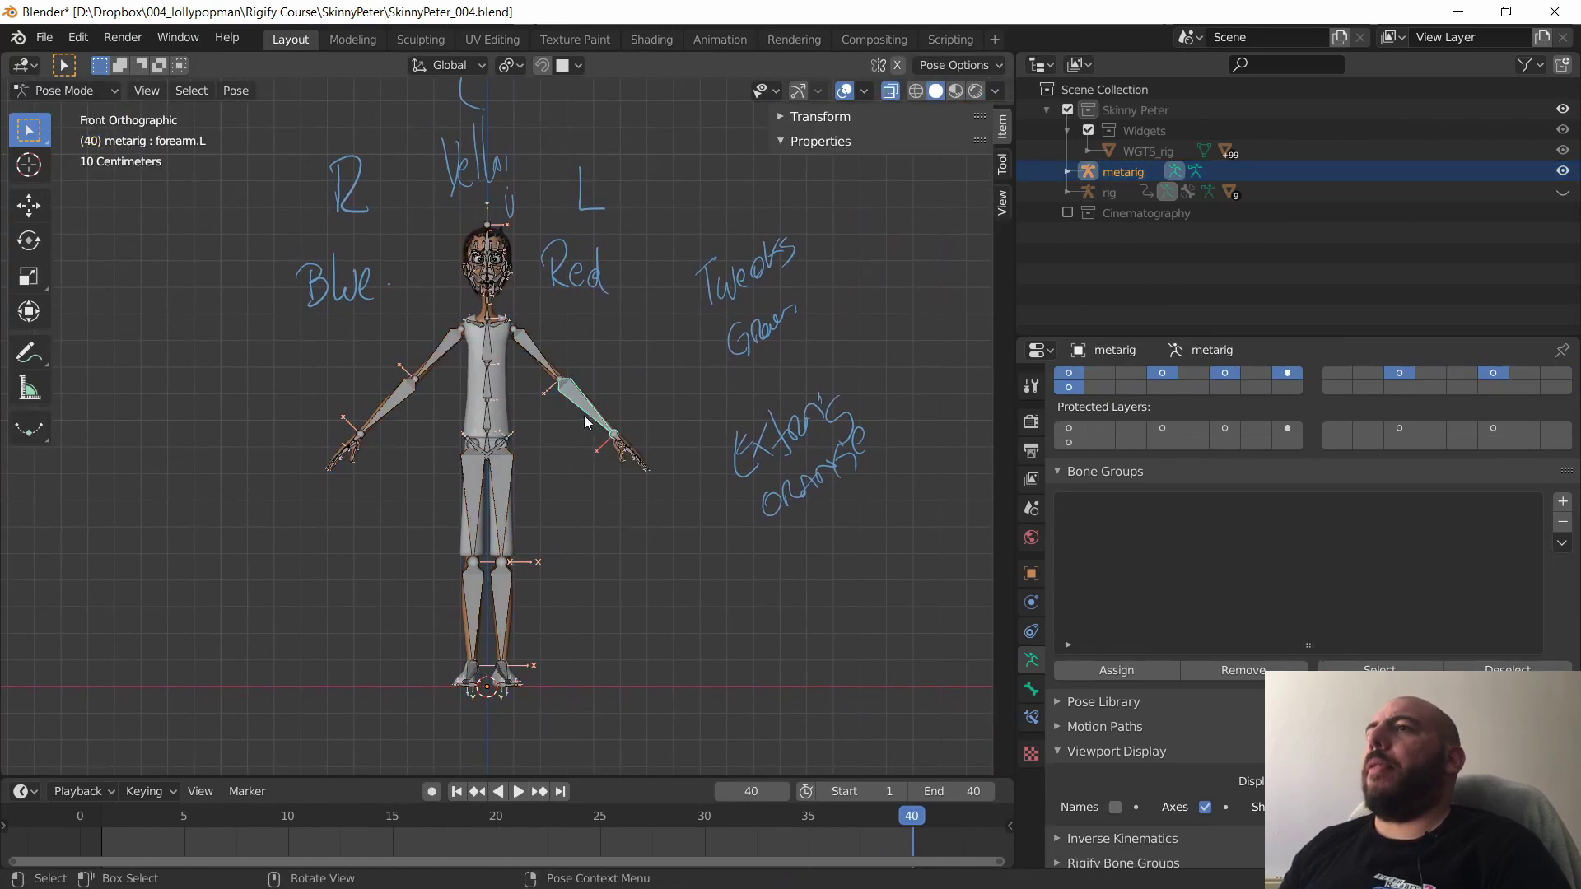
drag(1155, 339, 1155, 218)
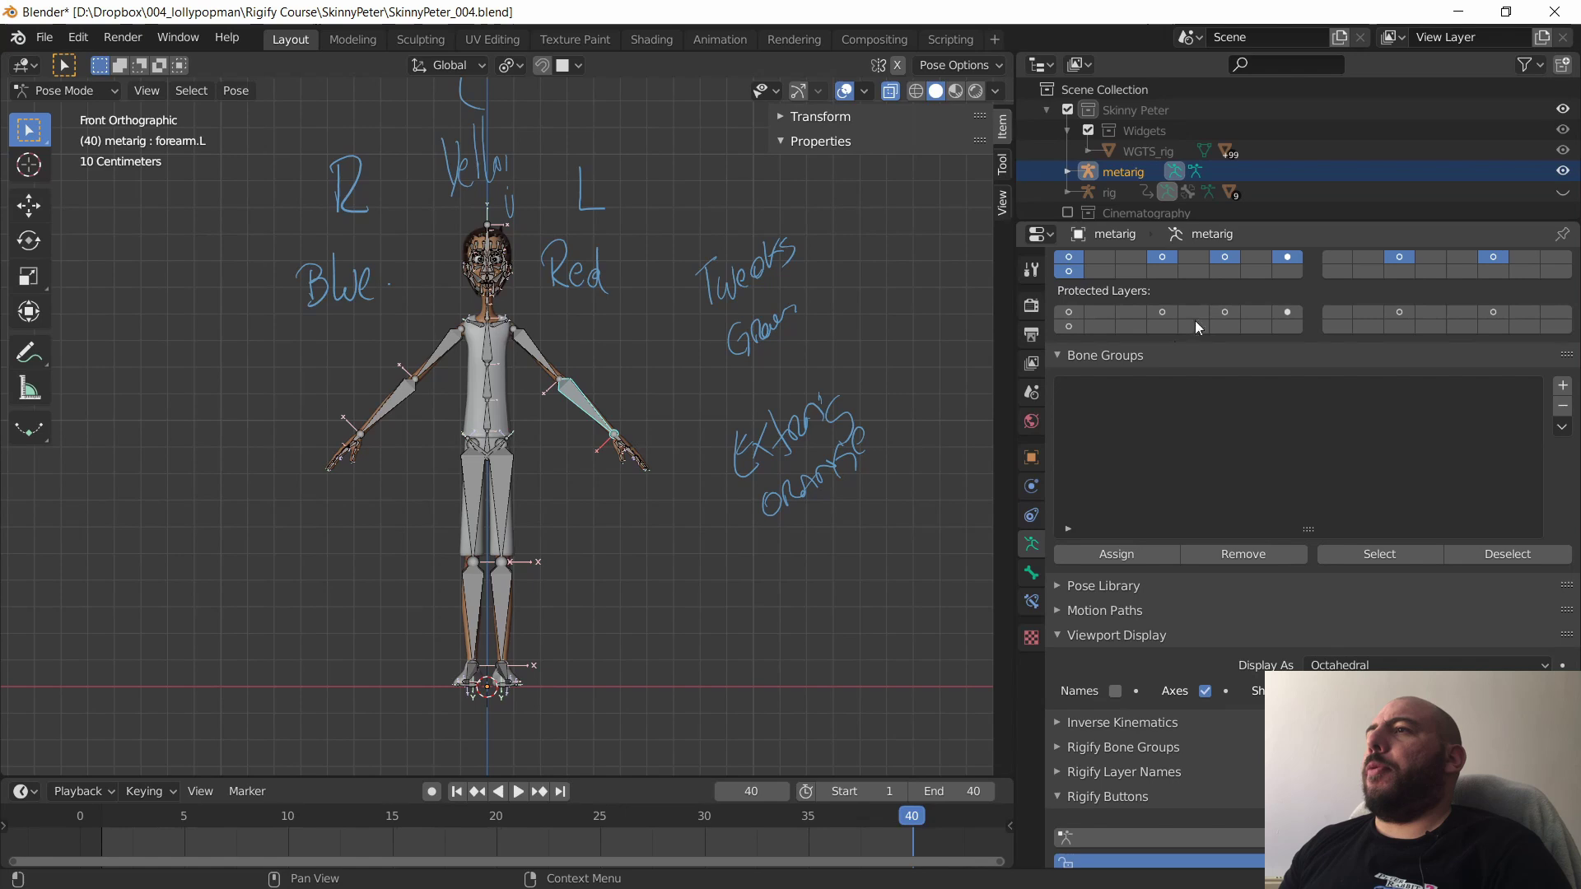
- Examine the Rigify Type settings of upper_arm.L, including its FK and Tweak layer assignments
click(1030, 576)
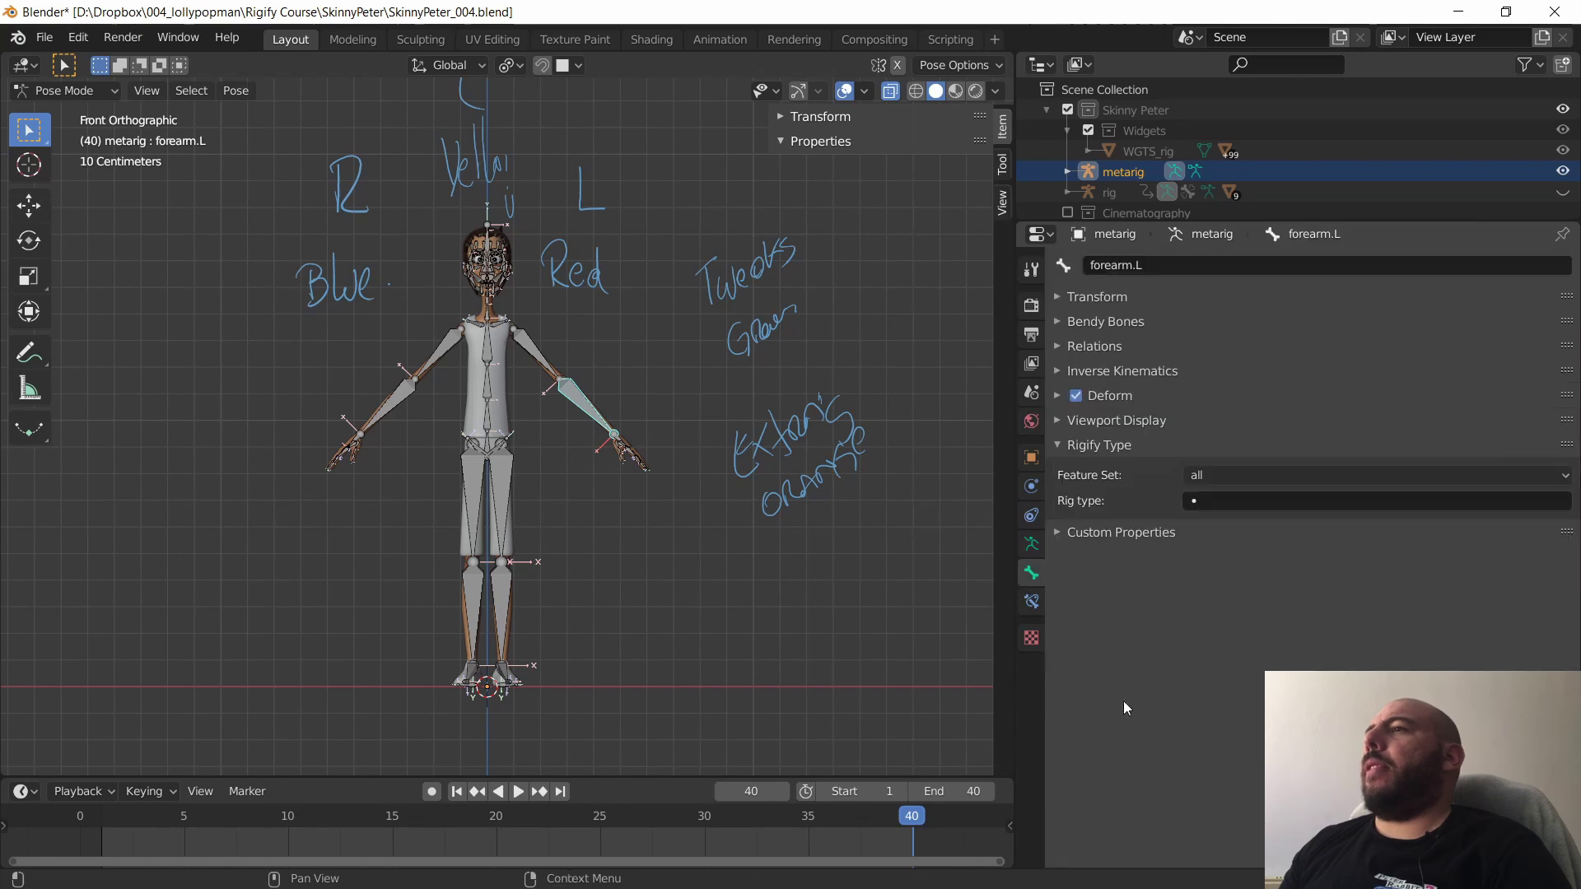
click(550, 372)
scroll(1211, 539, down, 3)
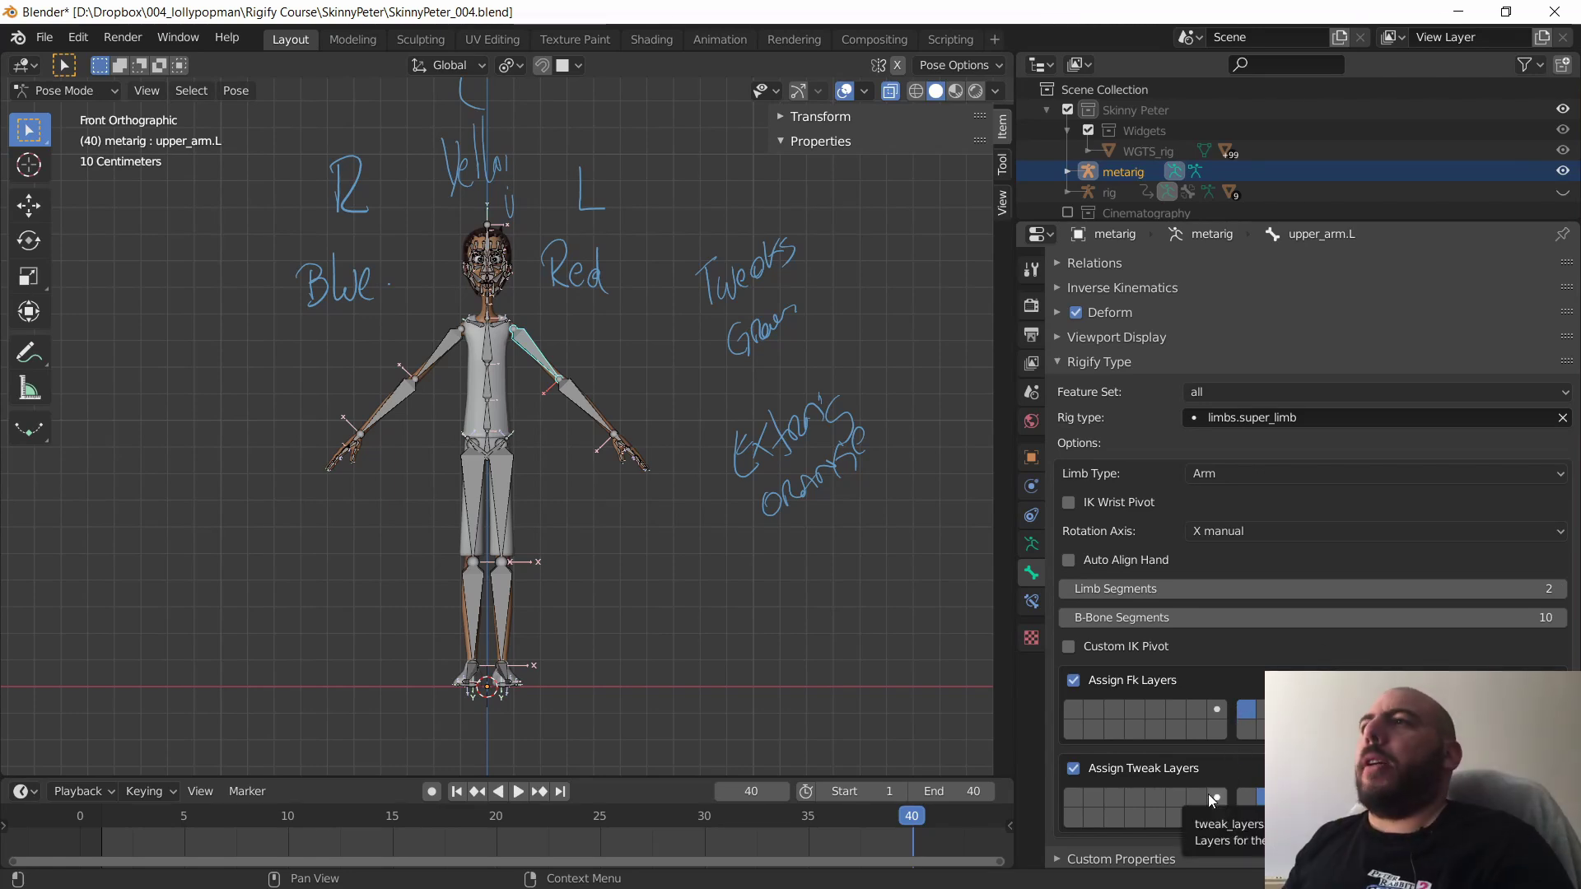
- In the metarig's armature data, collapse Bone Groups and Viewport Display, and expand Rigify Bone Groups and move it directly below Skeleton
click(1031, 545)
middle_drag(1151, 659, 1158, 754)
key(a)
middle_drag(1147, 493, 1140, 544)
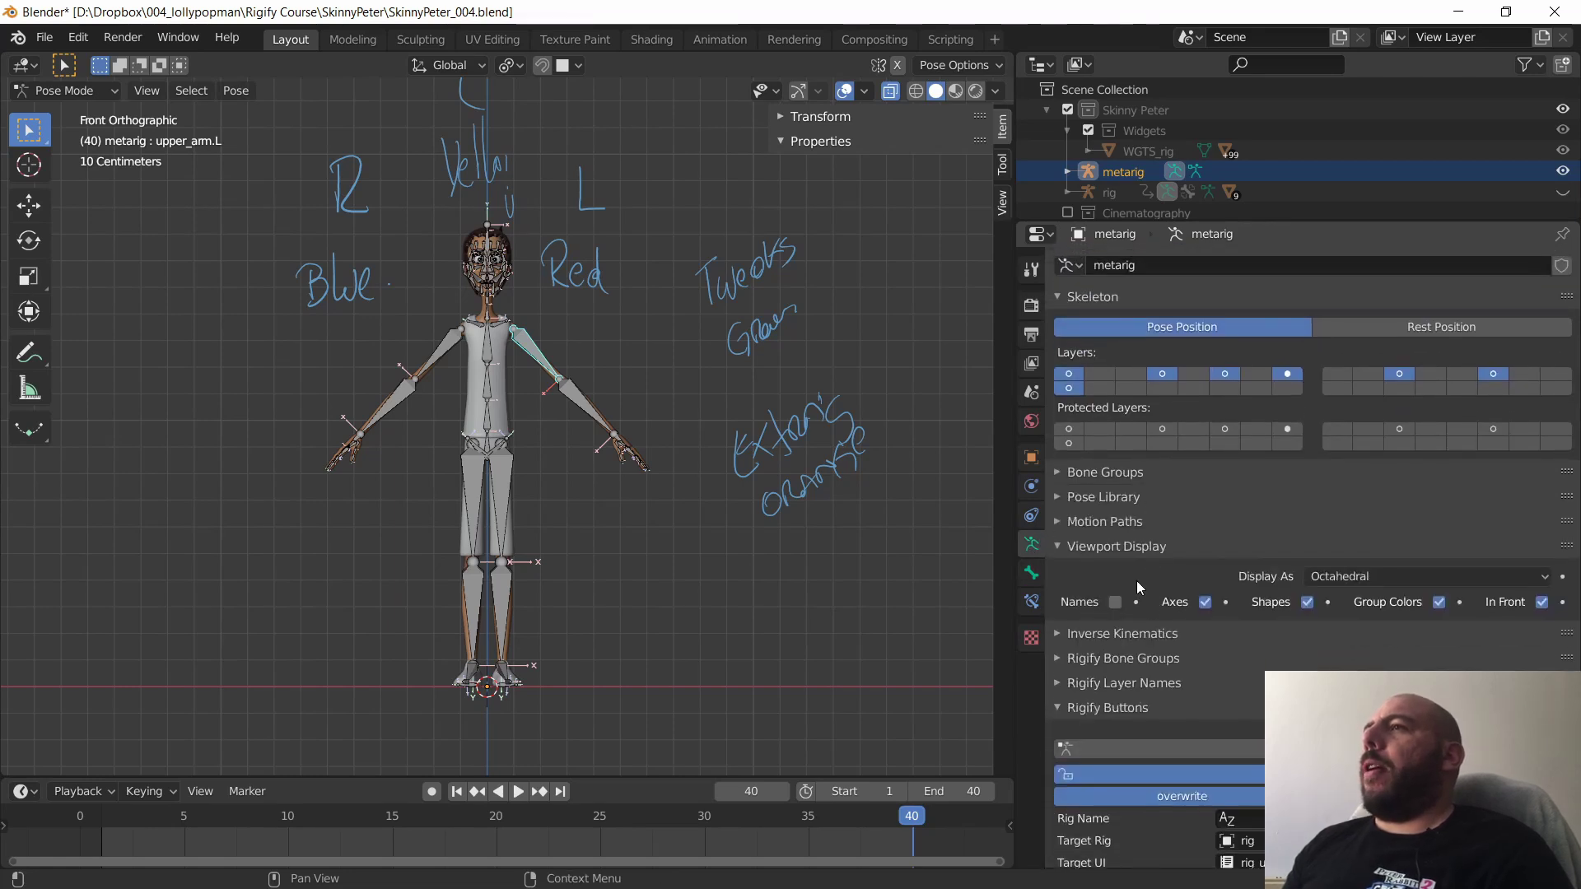
click(1140, 547)
click(1153, 644)
click(1169, 595)
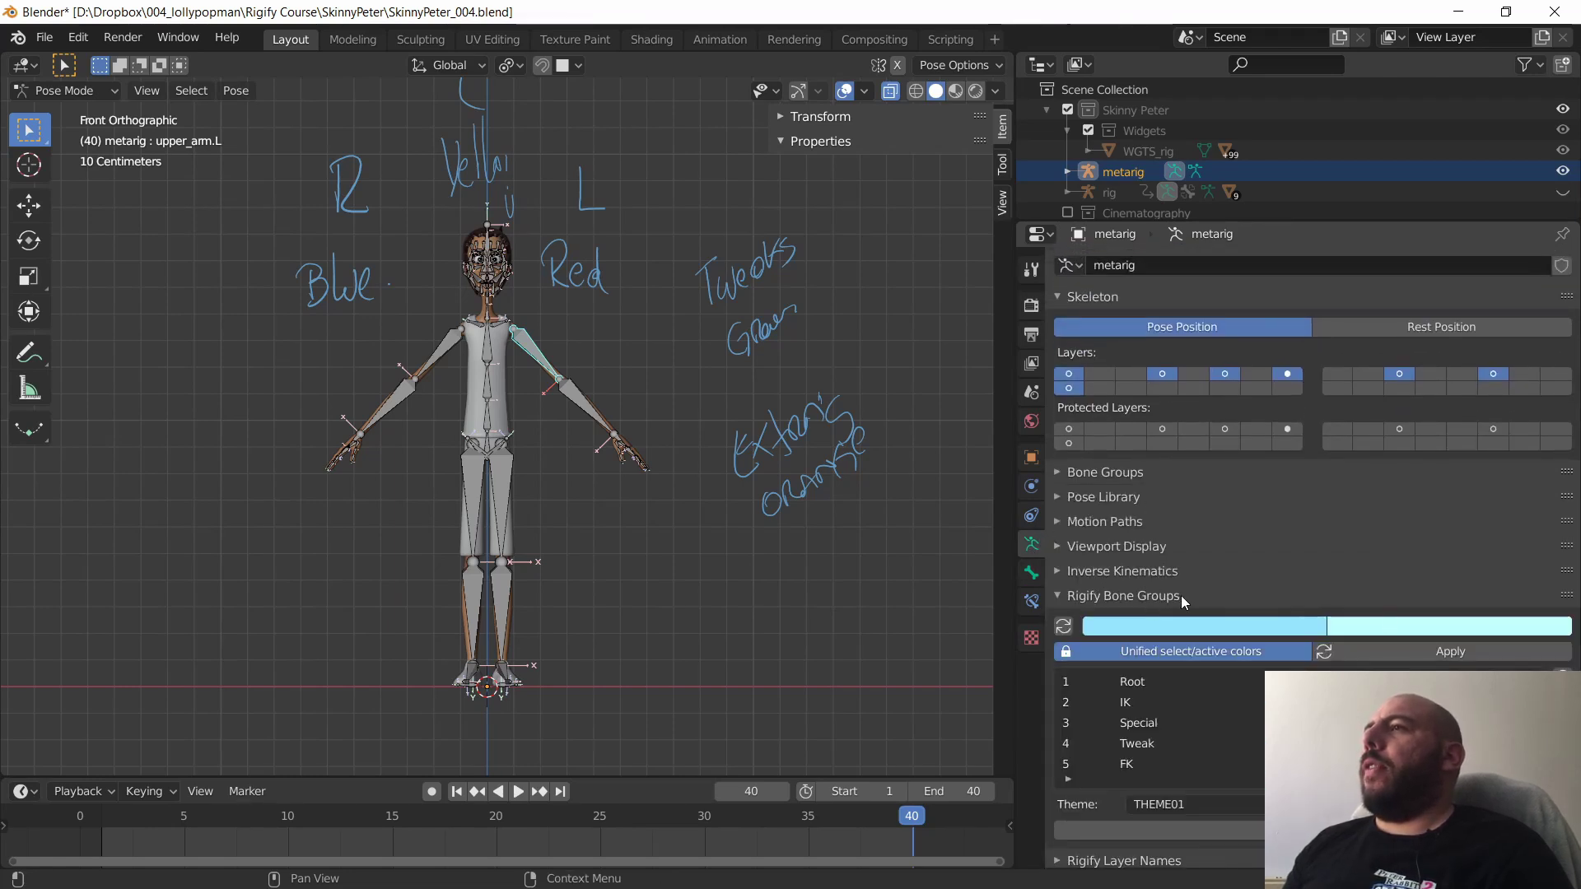
drag(1567, 596, 1564, 422)
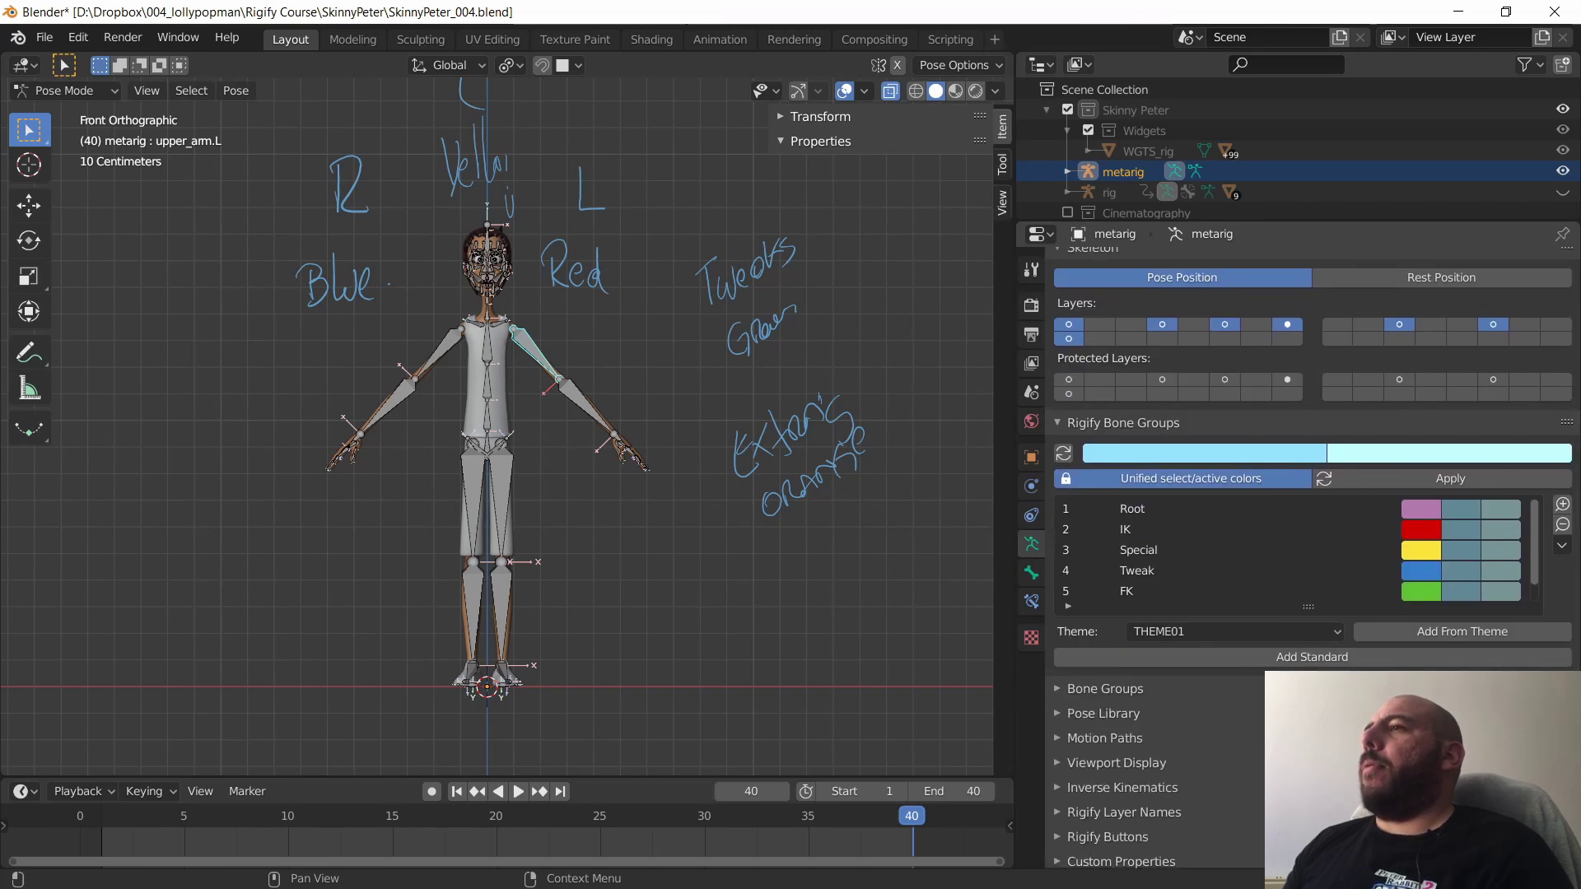
- Expand Rigify Layer Names, move it directly below Rigify Bone Groups, and collapse the Skeleton section
click(1146, 813)
scroll(1169, 822, down, 2)
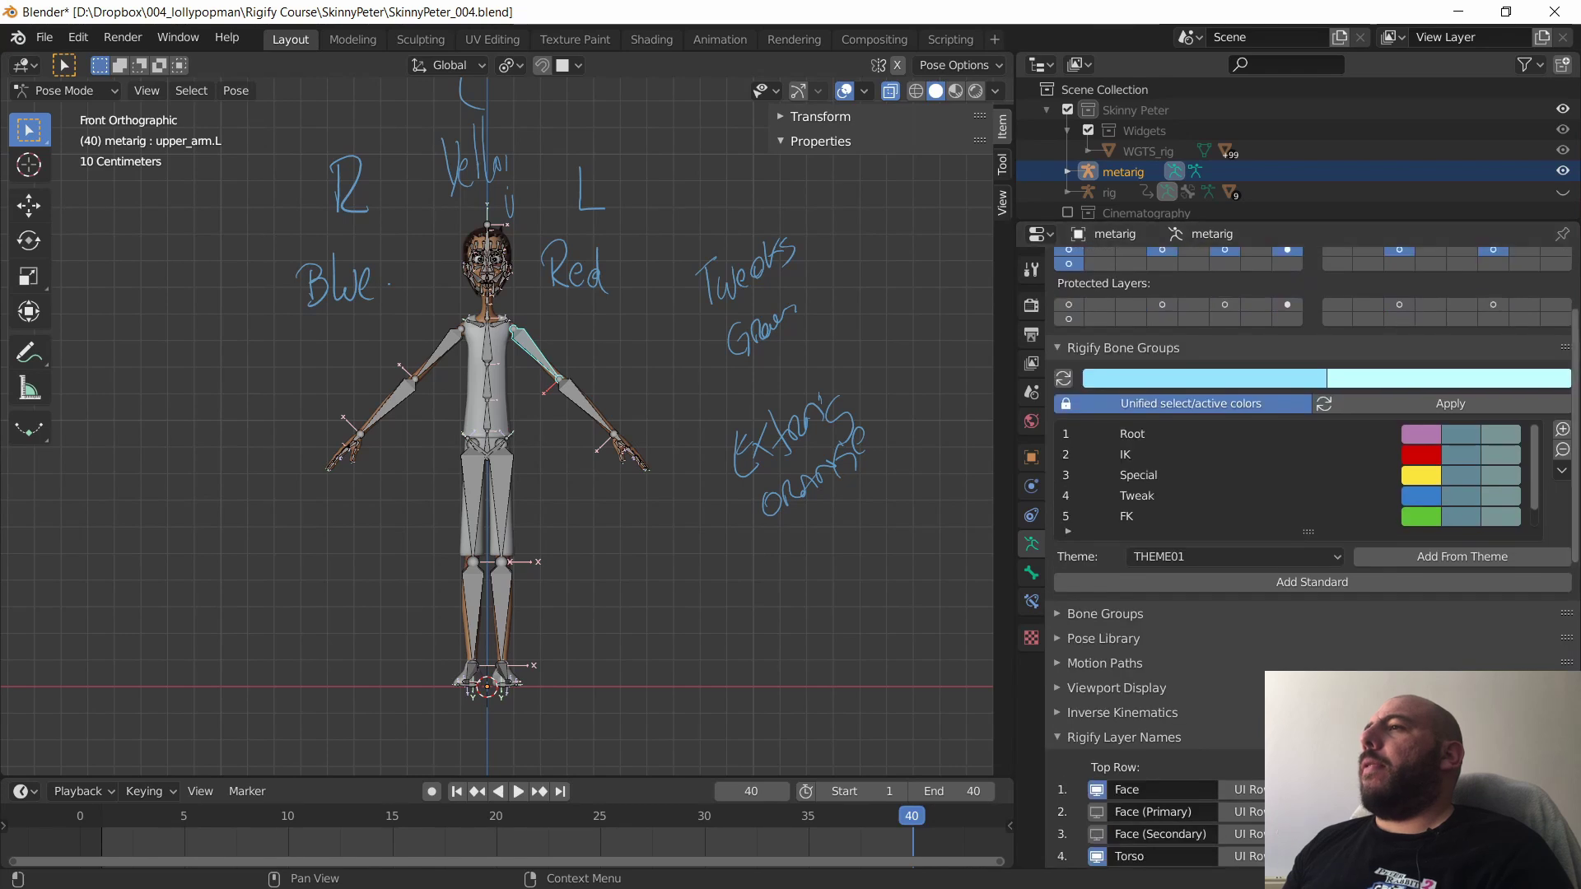
drag(1565, 737, 1563, 577)
scroll(1482, 544, up, 4)
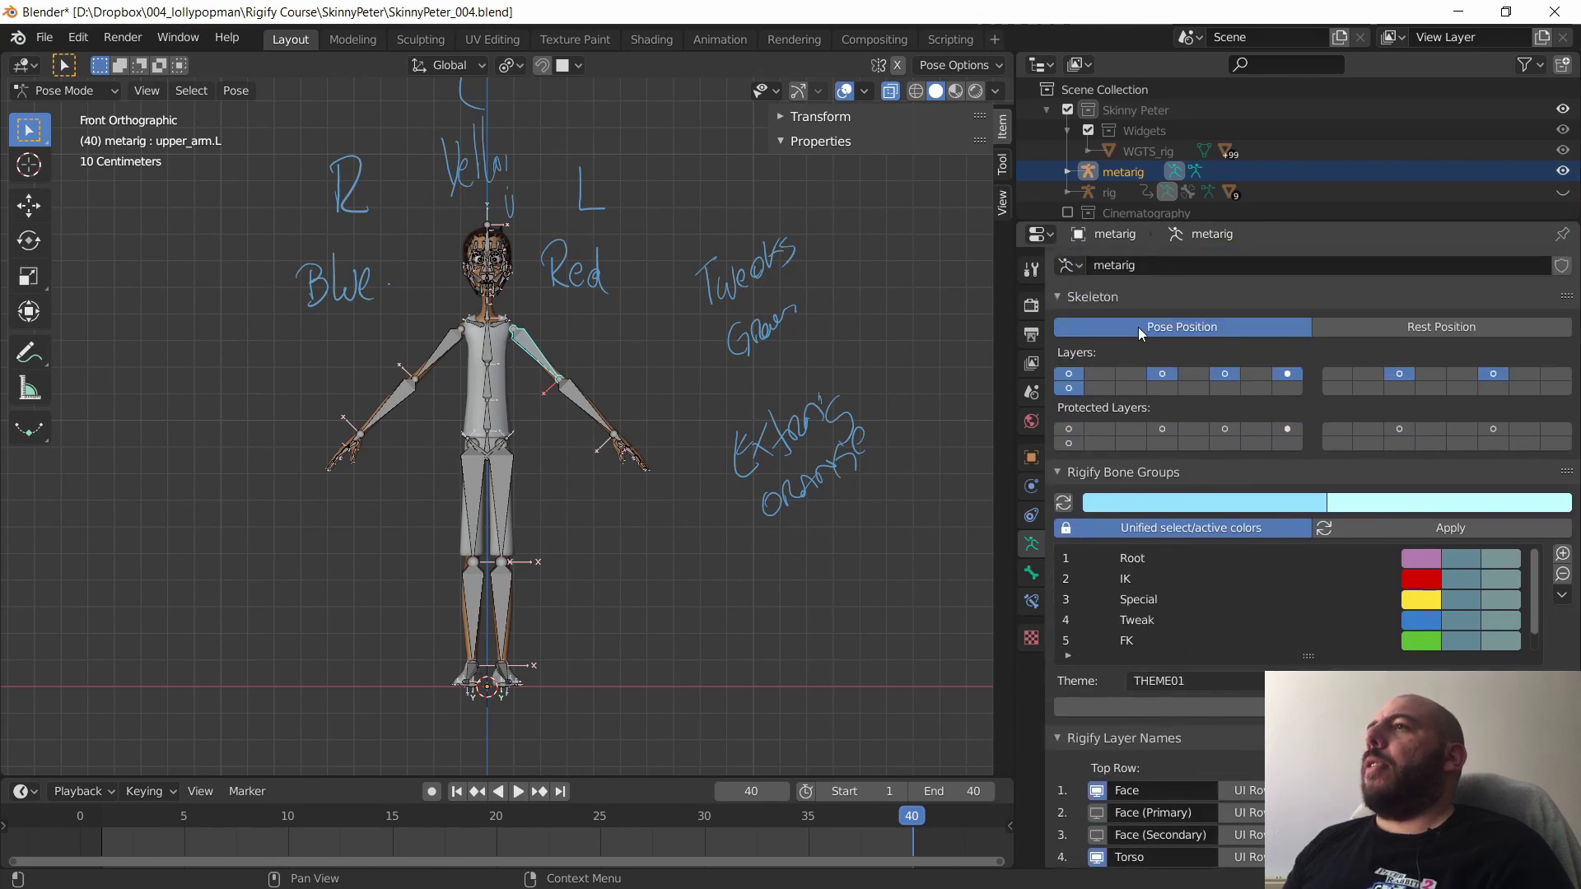
click(1106, 297)
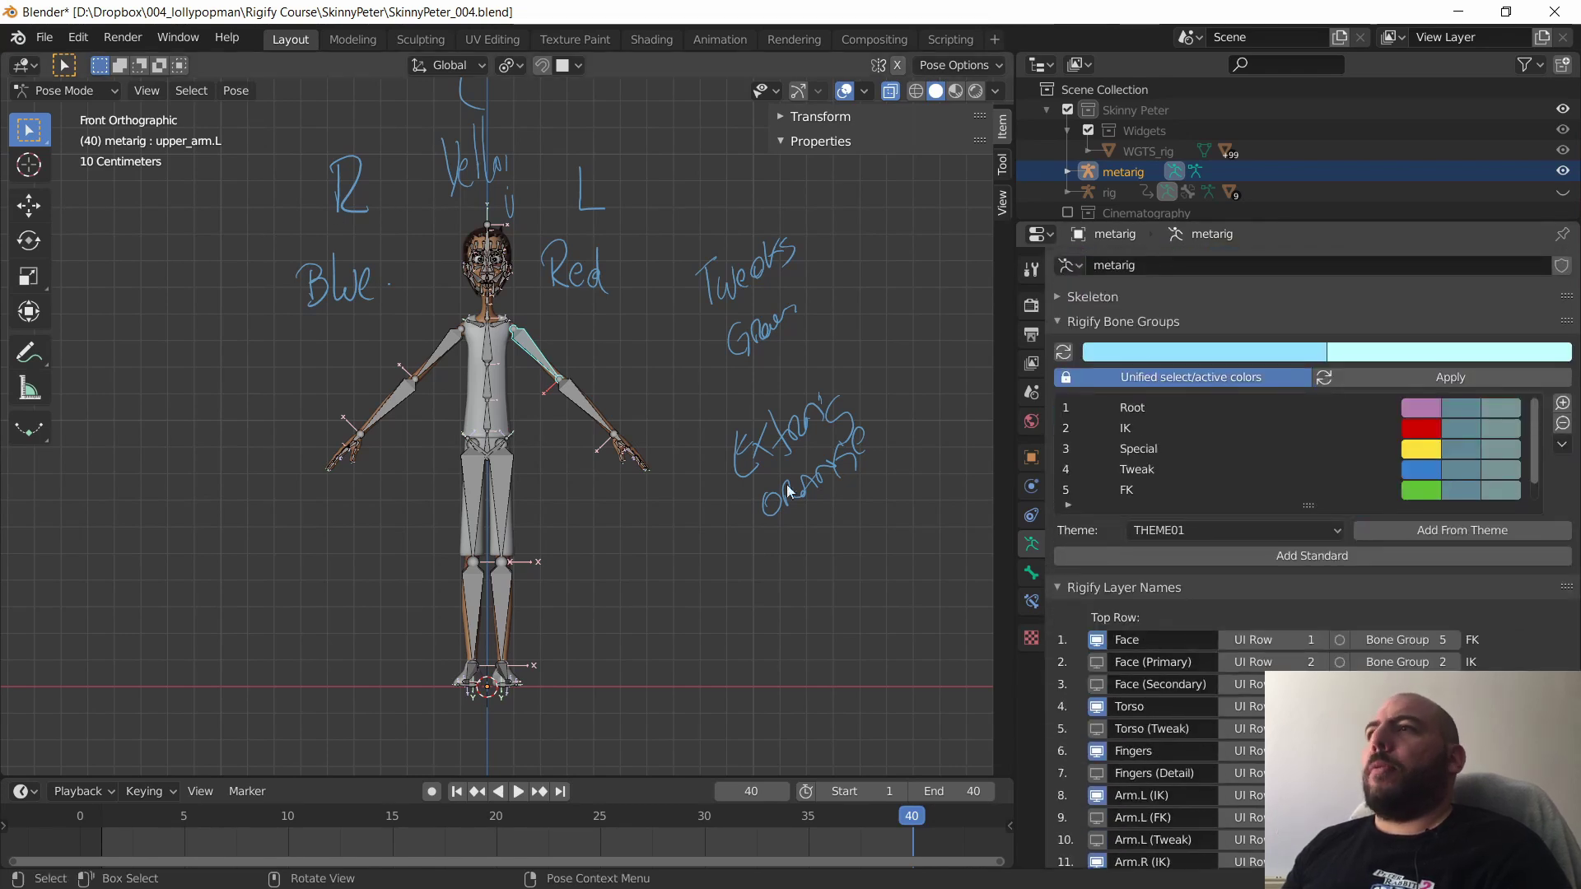
- Rename Rigify bone groups 2 to 5 as Left, Center, Right and Tweaks
double_click(1148, 429)
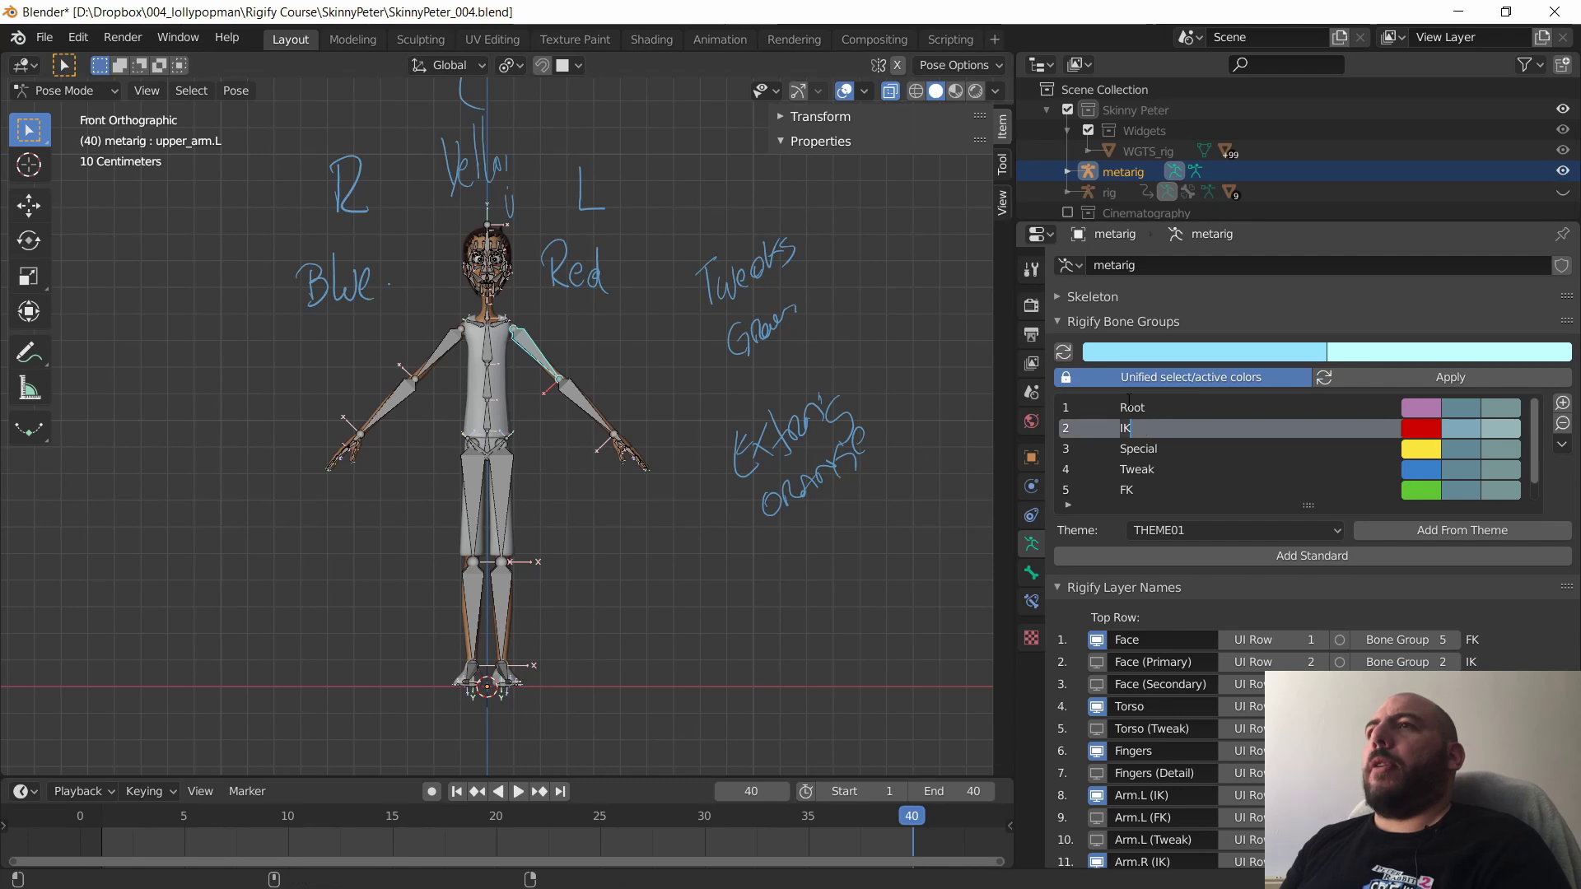
text(Left)
key(Tab)
text(C)
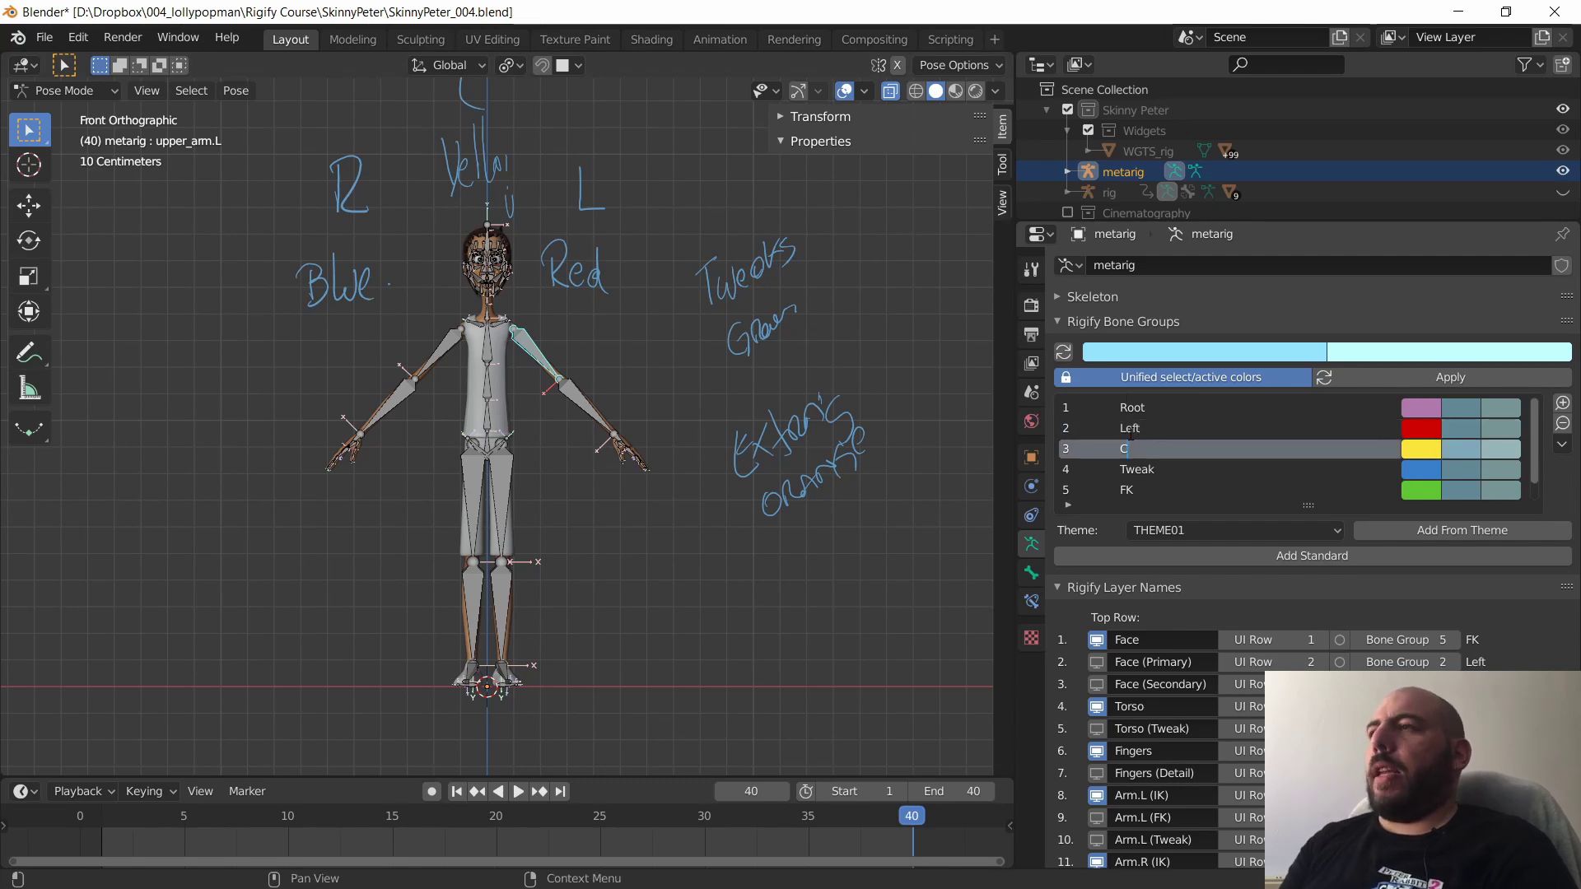
text(enter)
key(Tab)
text(Right)
key(Tab)
text(Tweaks)
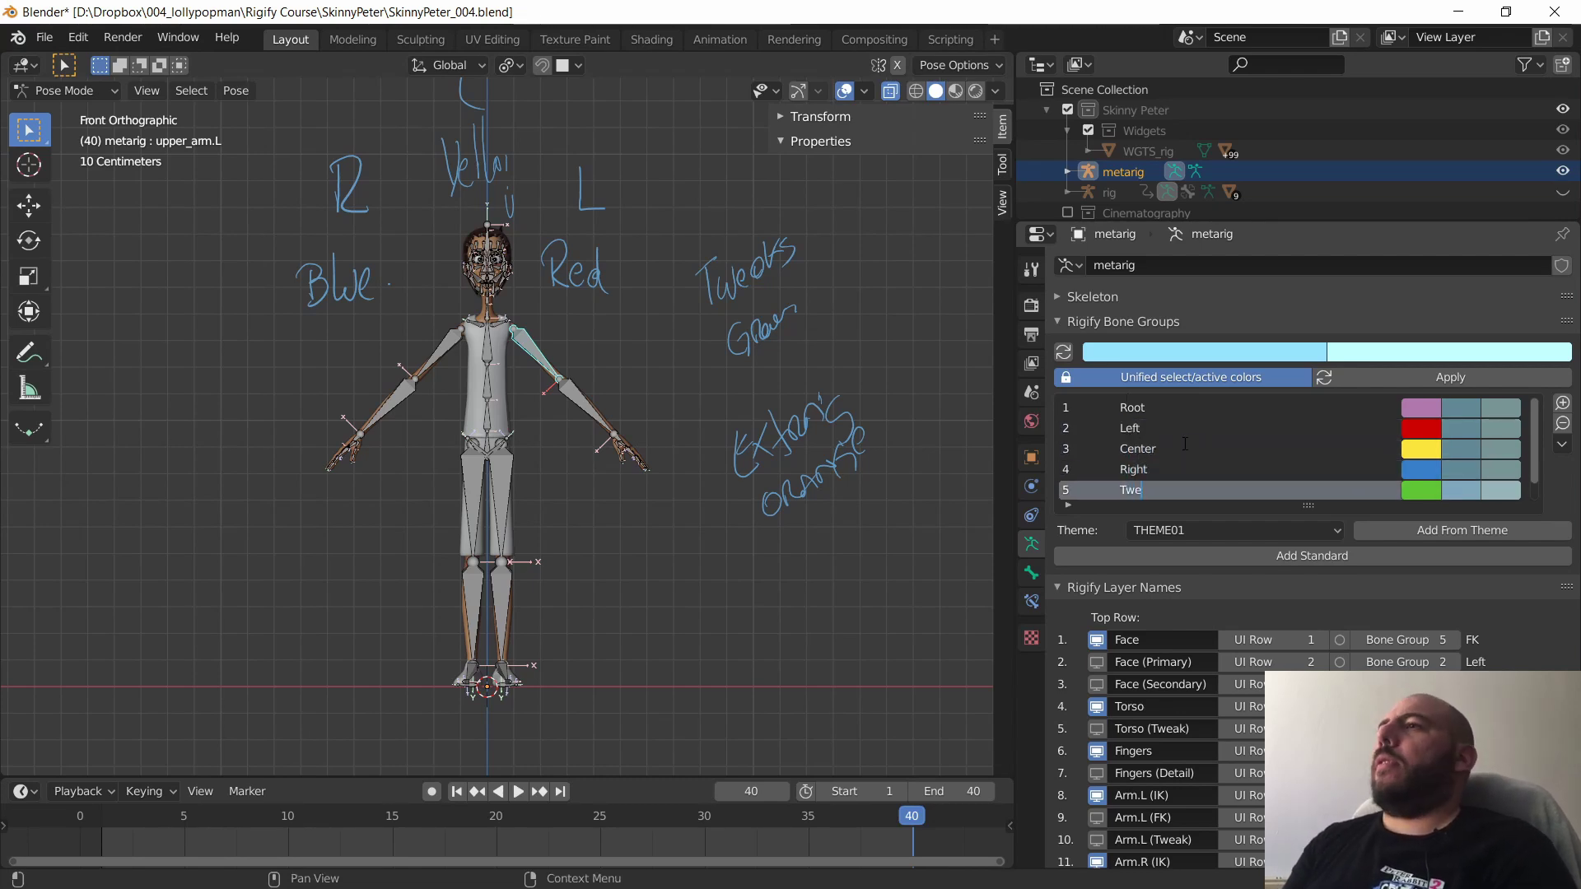
key(Return)
- Lengthen the Rigify bone group list to fit all six groups, and rename group 6 as Extras
drag(1310, 503, 1291, 521)
double_click(1130, 512)
text(Extras)
key(Return)
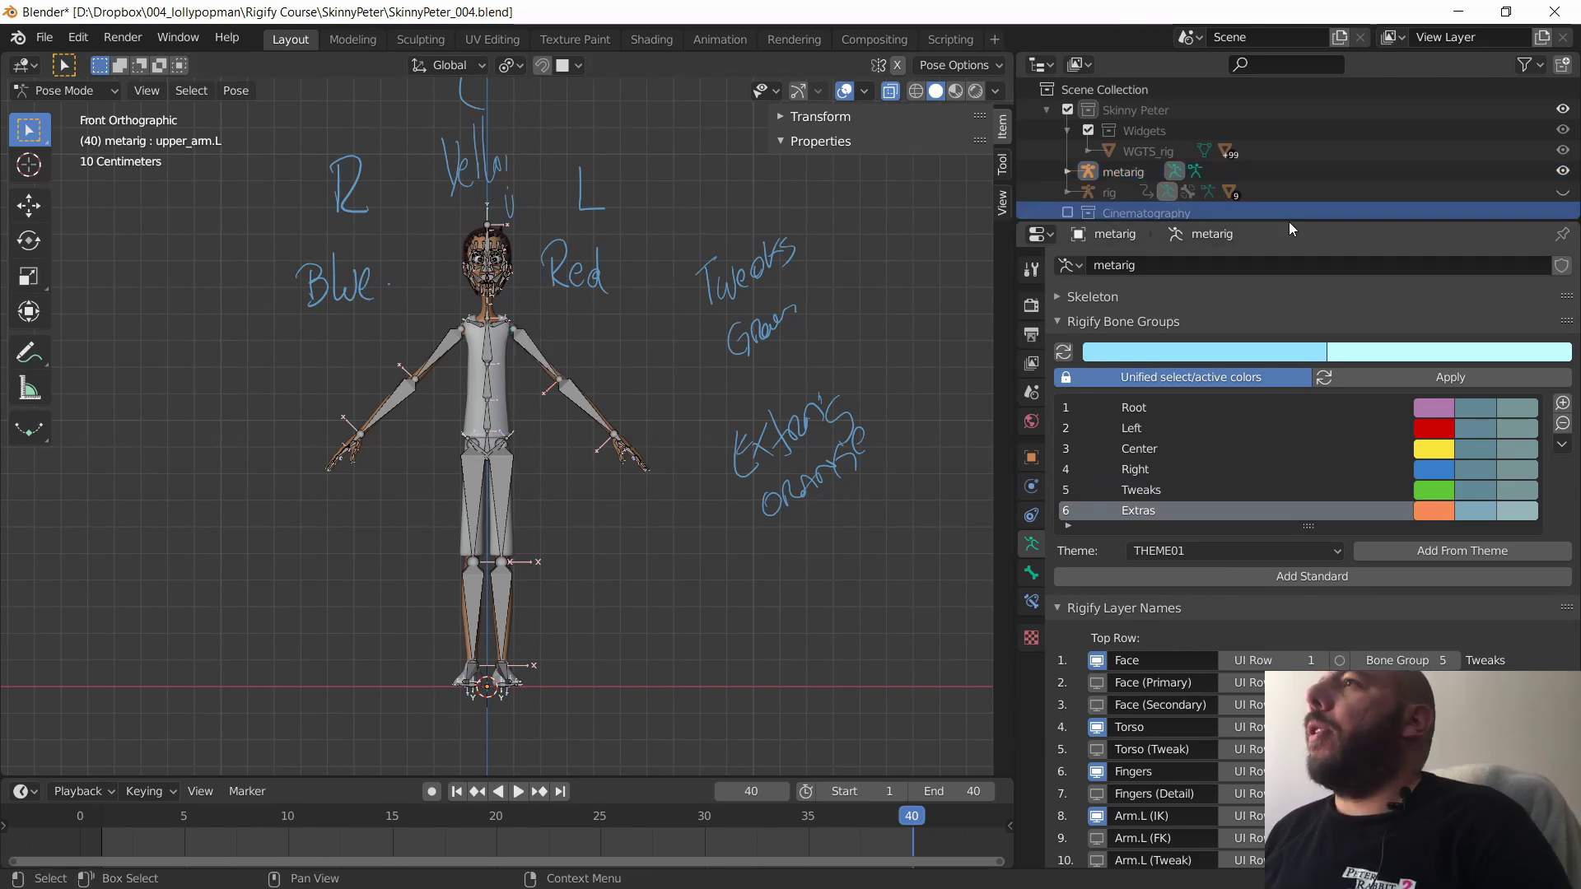
- Enlarge the Properties editor over the outliner and set the Root bone group's normal colour to fully saturated, bright magenta
drag(1289, 220, 1296, 41)
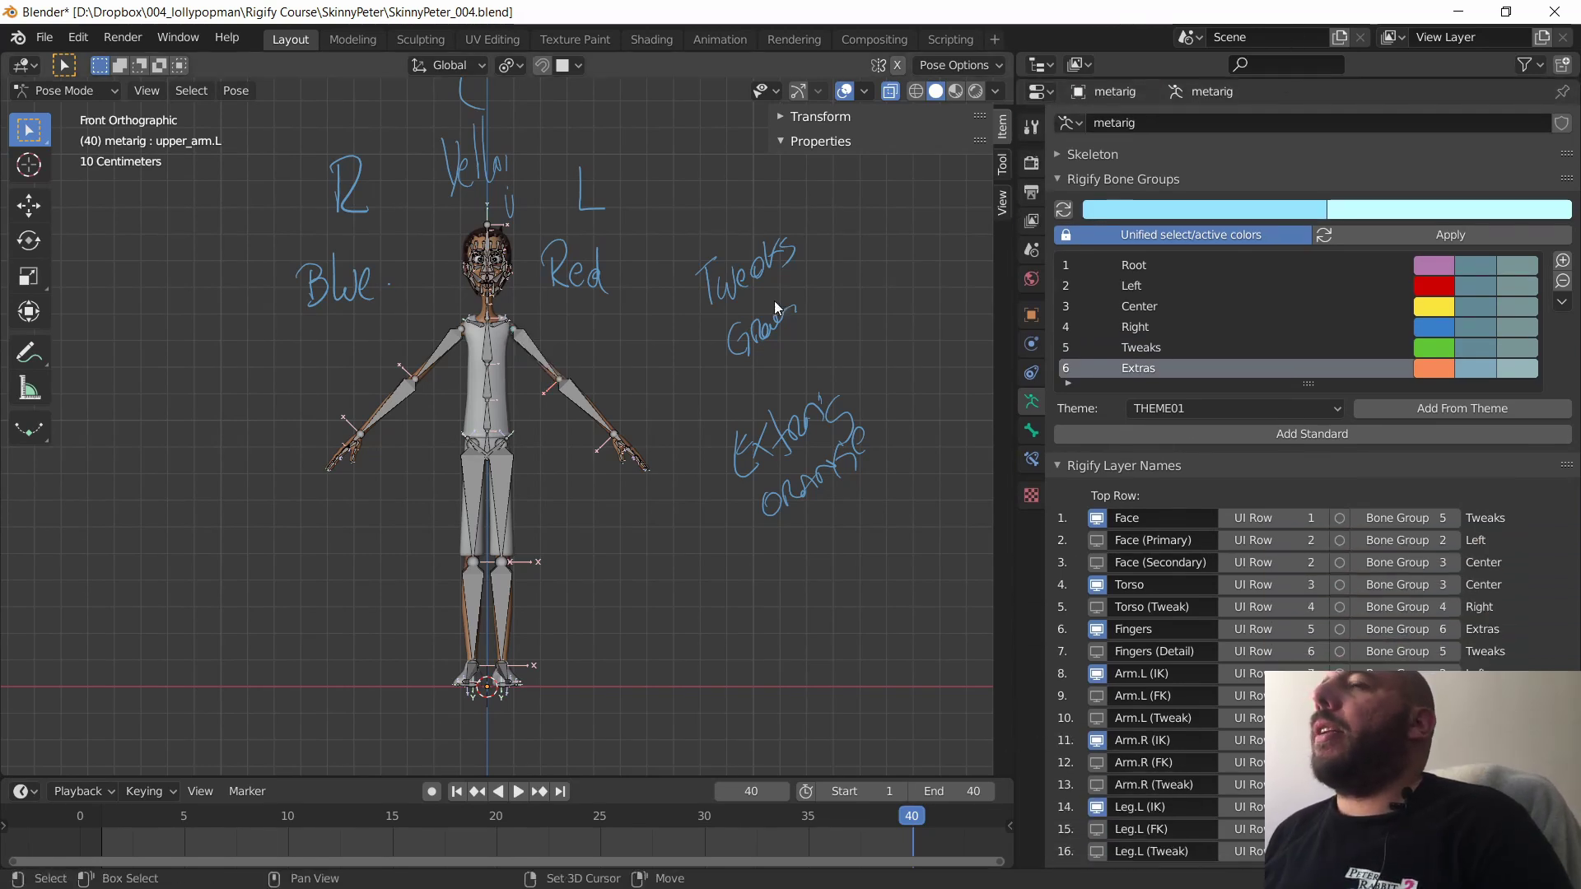
shift+middle_drag(792, 316, 756, 372)
click(1192, 264)
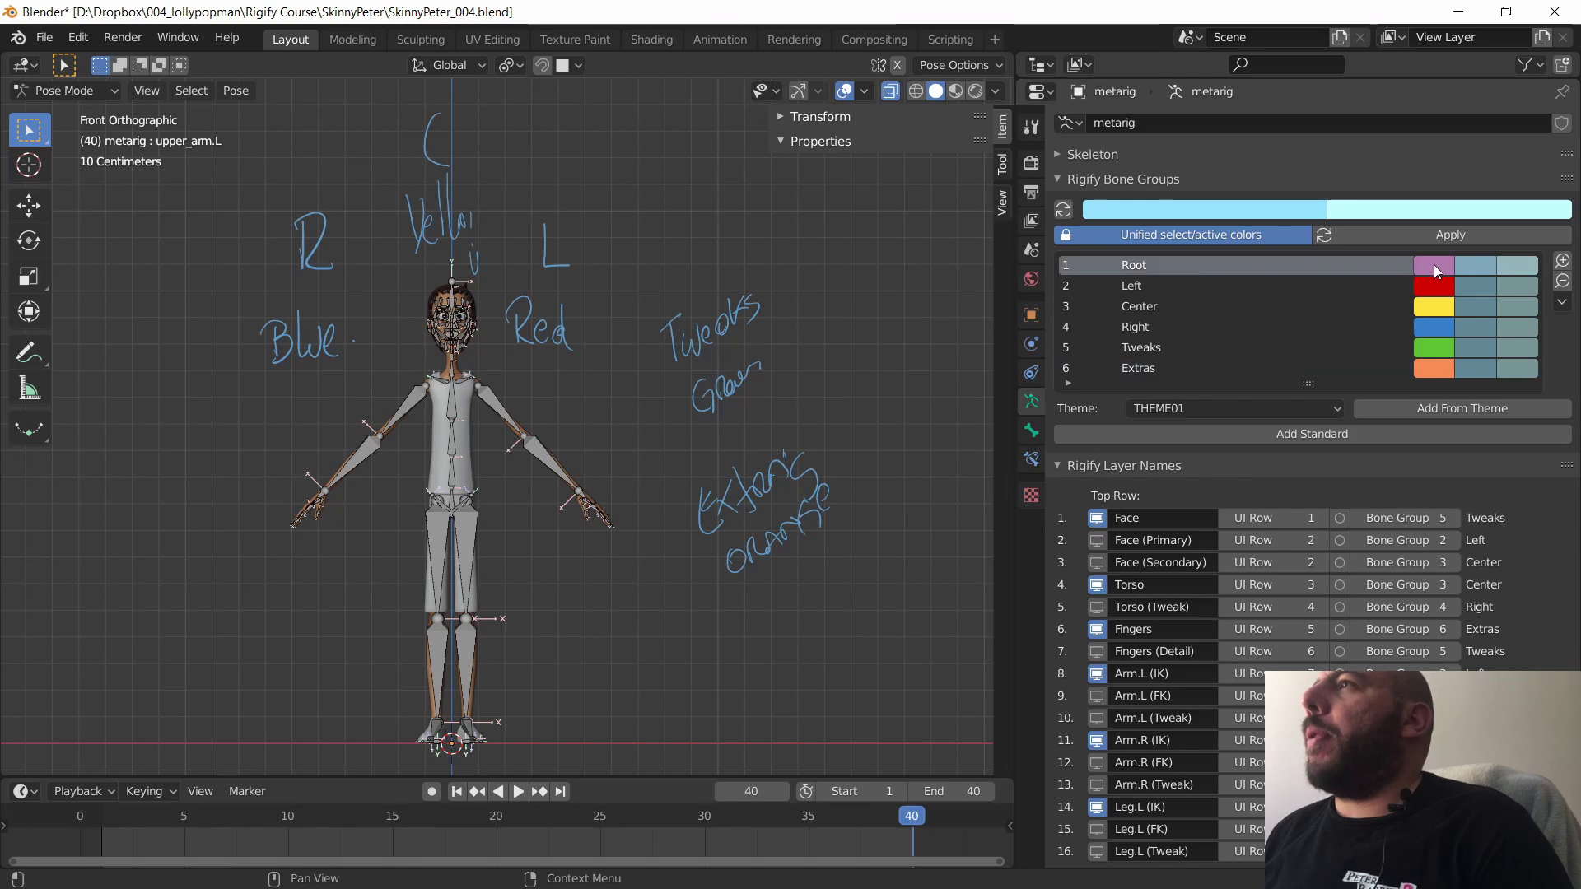
click(1433, 264)
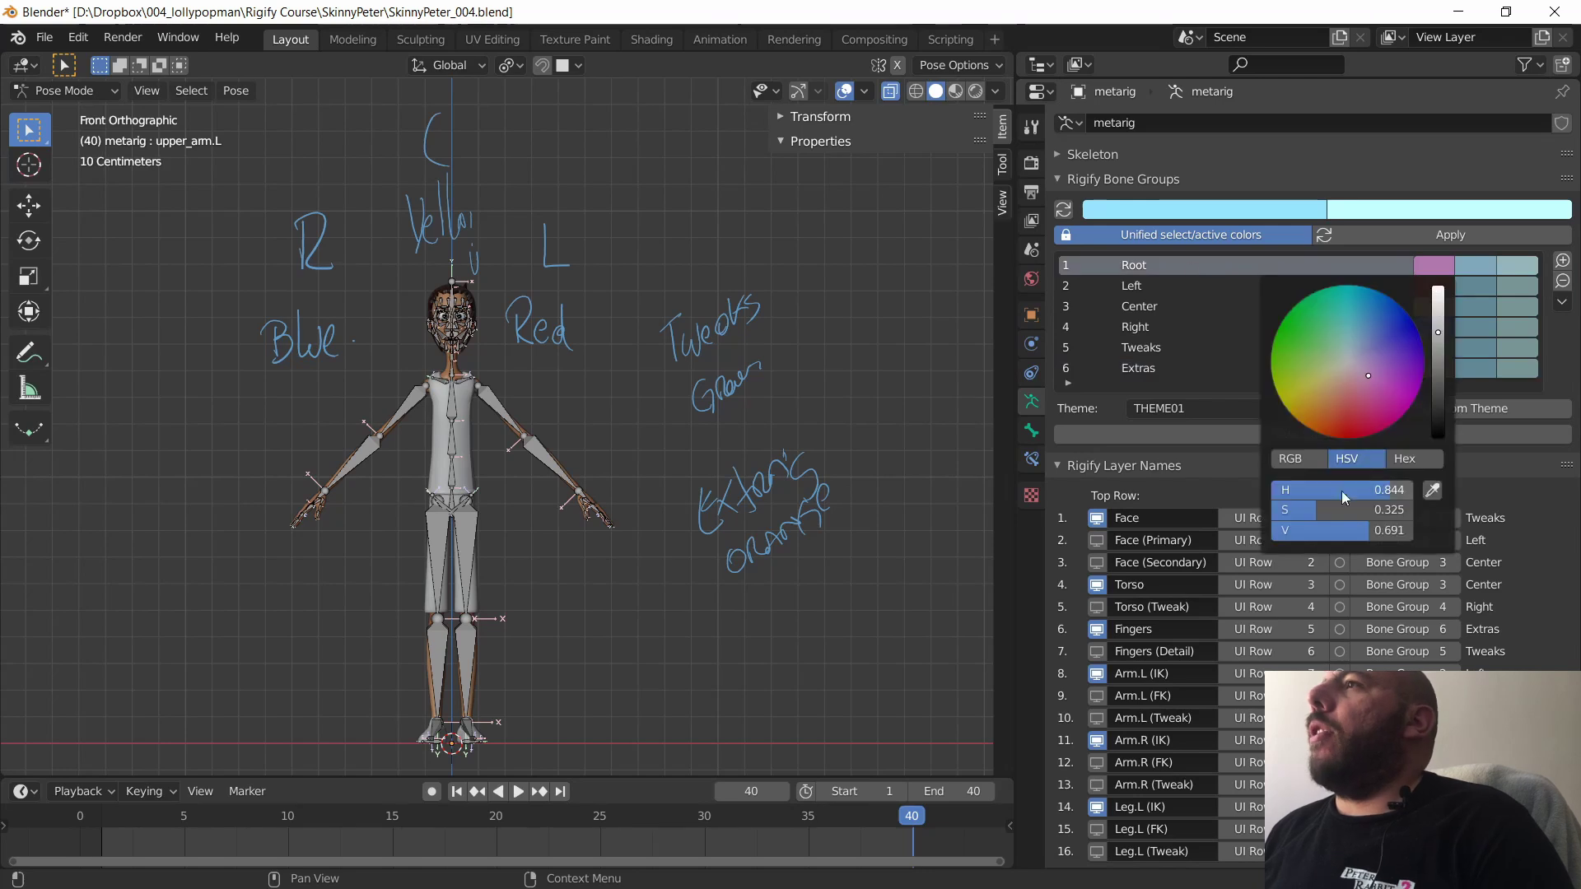
click(1440, 260)
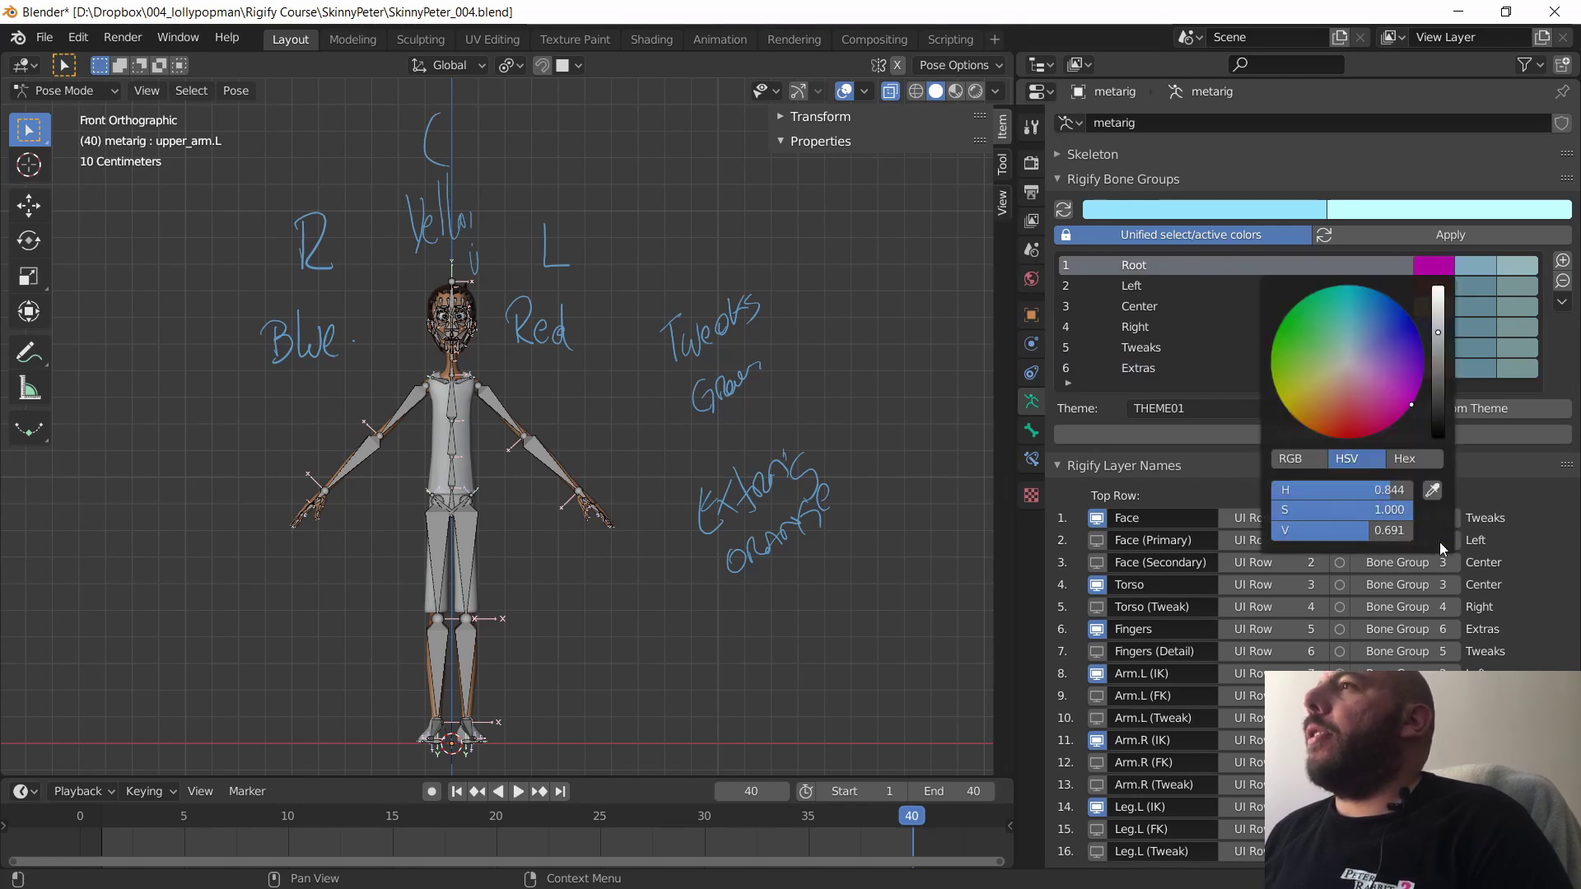
drag(1352, 535, 1458, 550)
- Raise the saturation and brightness of the normal colours of the Left, Right, Center, Tweaks and Extras bone groups
click(1226, 284)
click(1435, 285)
click(1435, 327)
drag(1358, 288, 1484, 289)
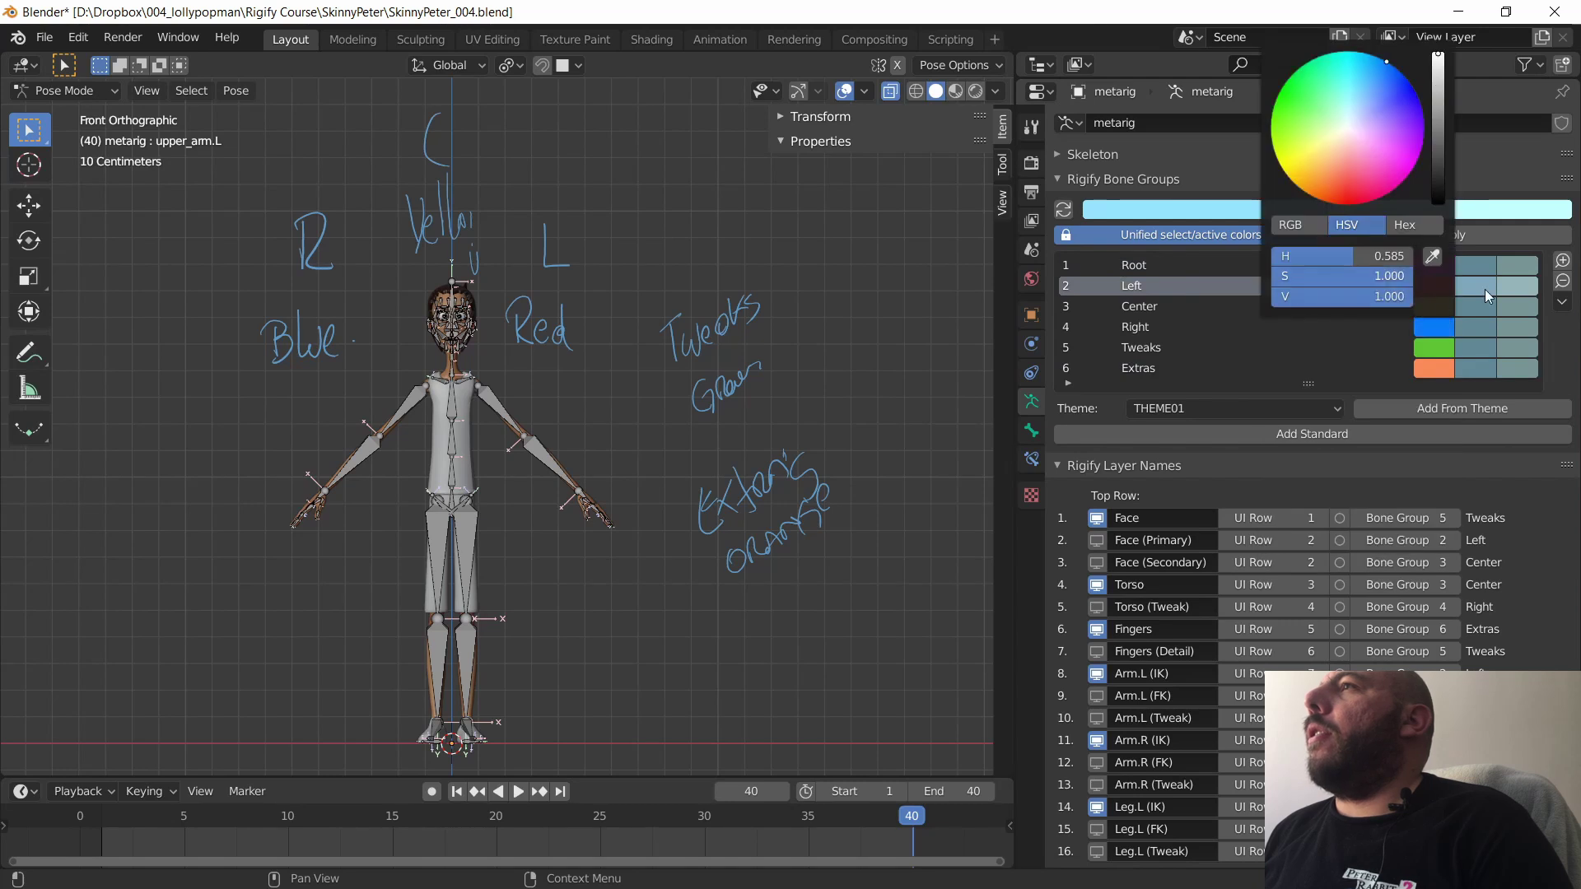
click(1435, 288)
click(1435, 310)
drag(1360, 569, 1466, 570)
click(1429, 349)
click(1431, 368)
drag(1360, 311, 1470, 336)
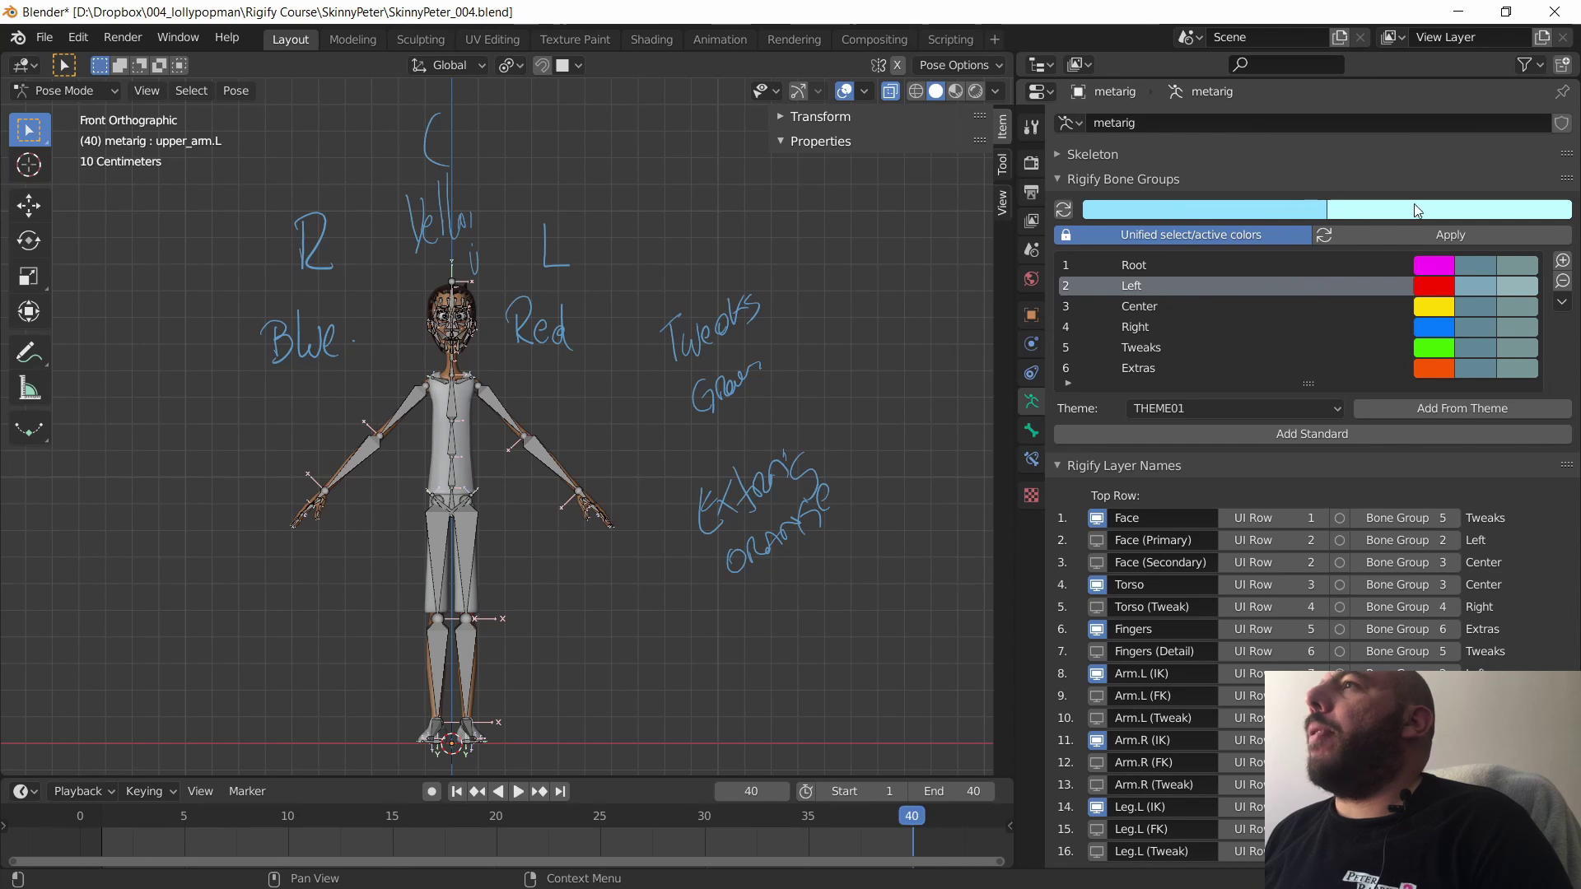
- Set the unified select colour to bright cyan and the active colour to white, and apply them to all bone groups
click(1243, 214)
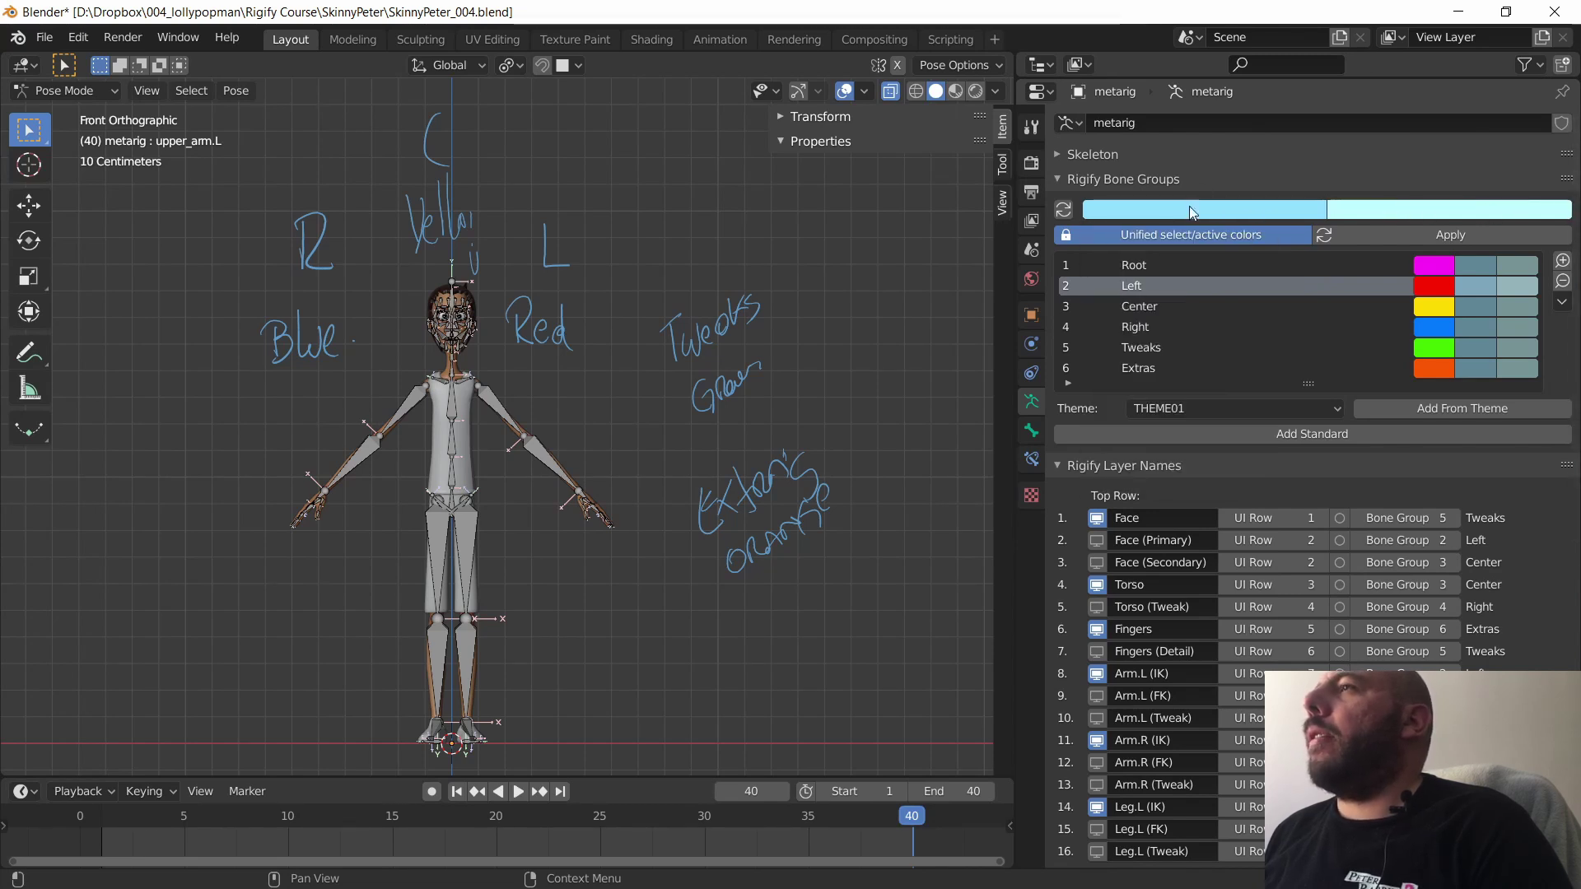
click(1223, 215)
drag(1174, 262, 1148, 245)
click(1474, 210)
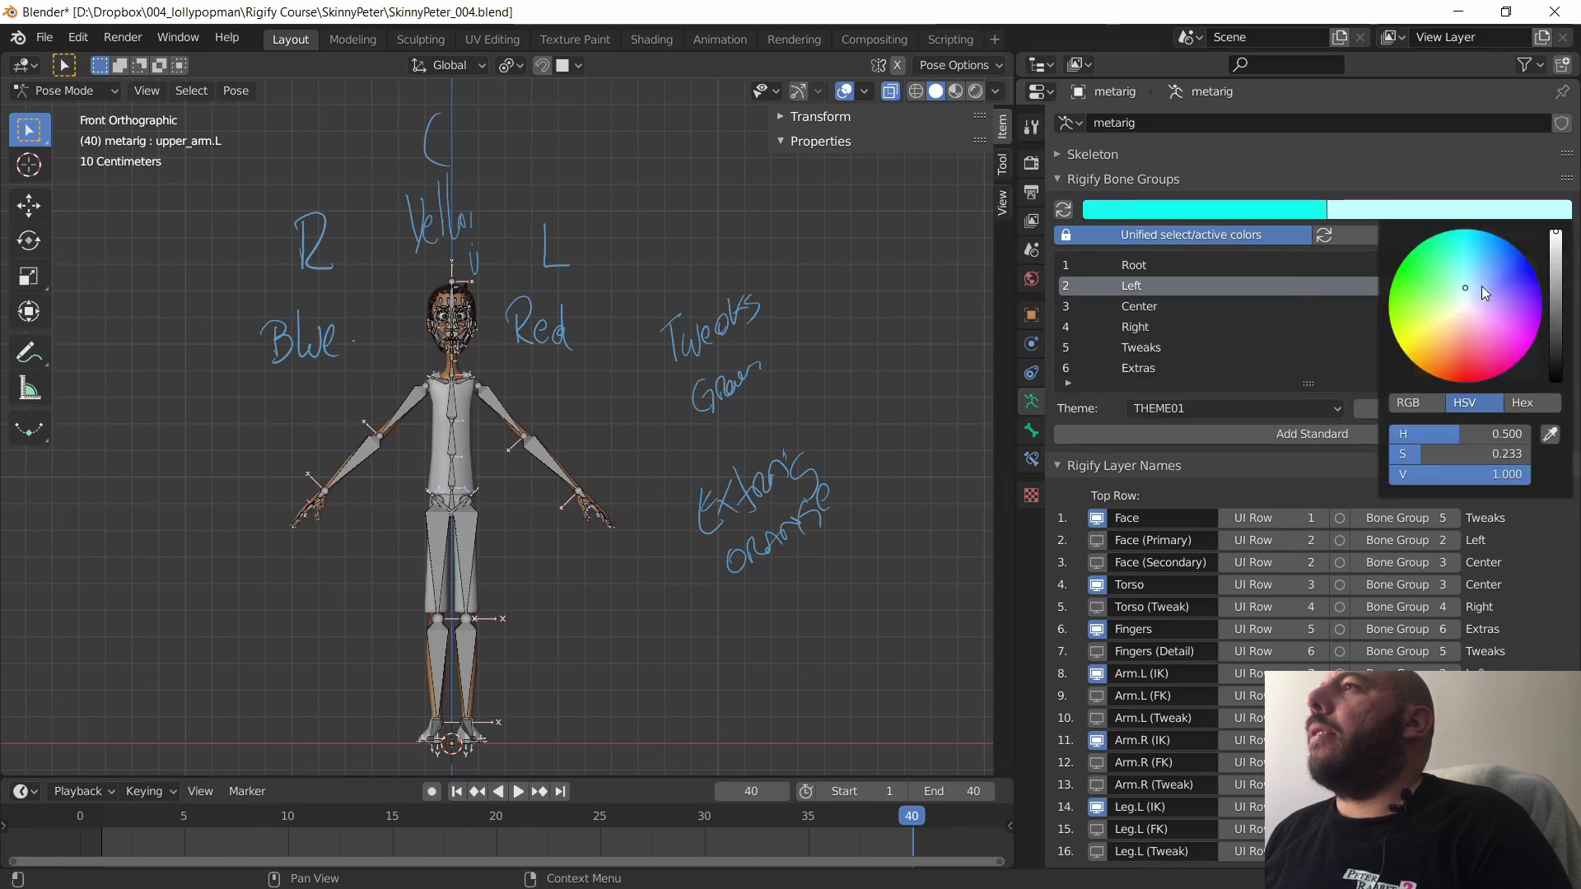
click(1469, 306)
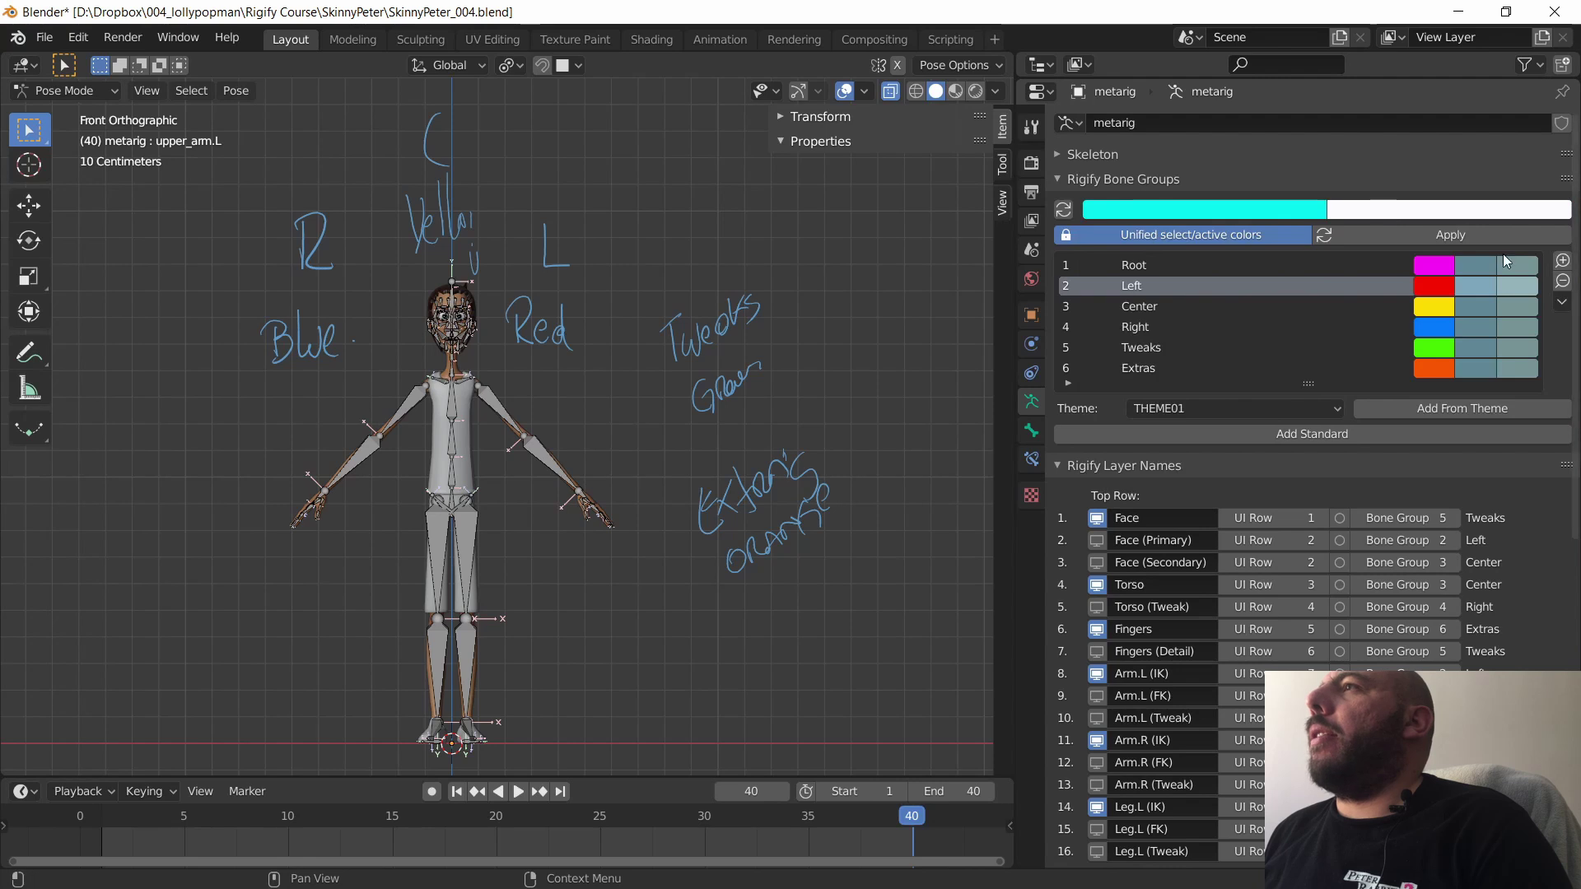
click(1400, 230)
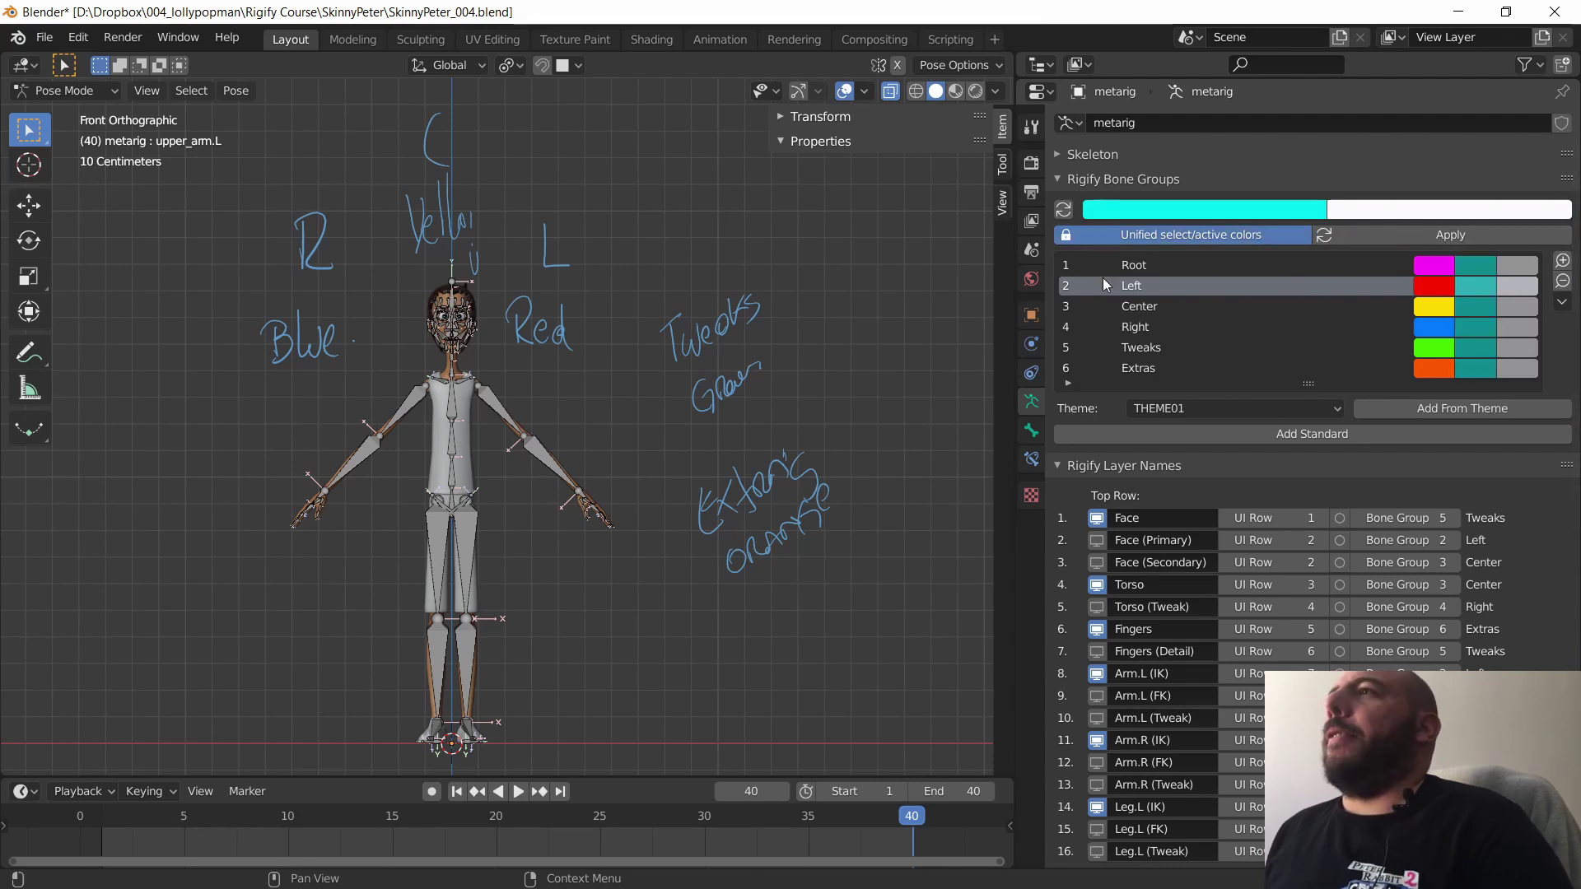
- Collapse Rigify Bone Groups and expand Skeleton to compare the armature layers with the Rigify layer names
click(1128, 178)
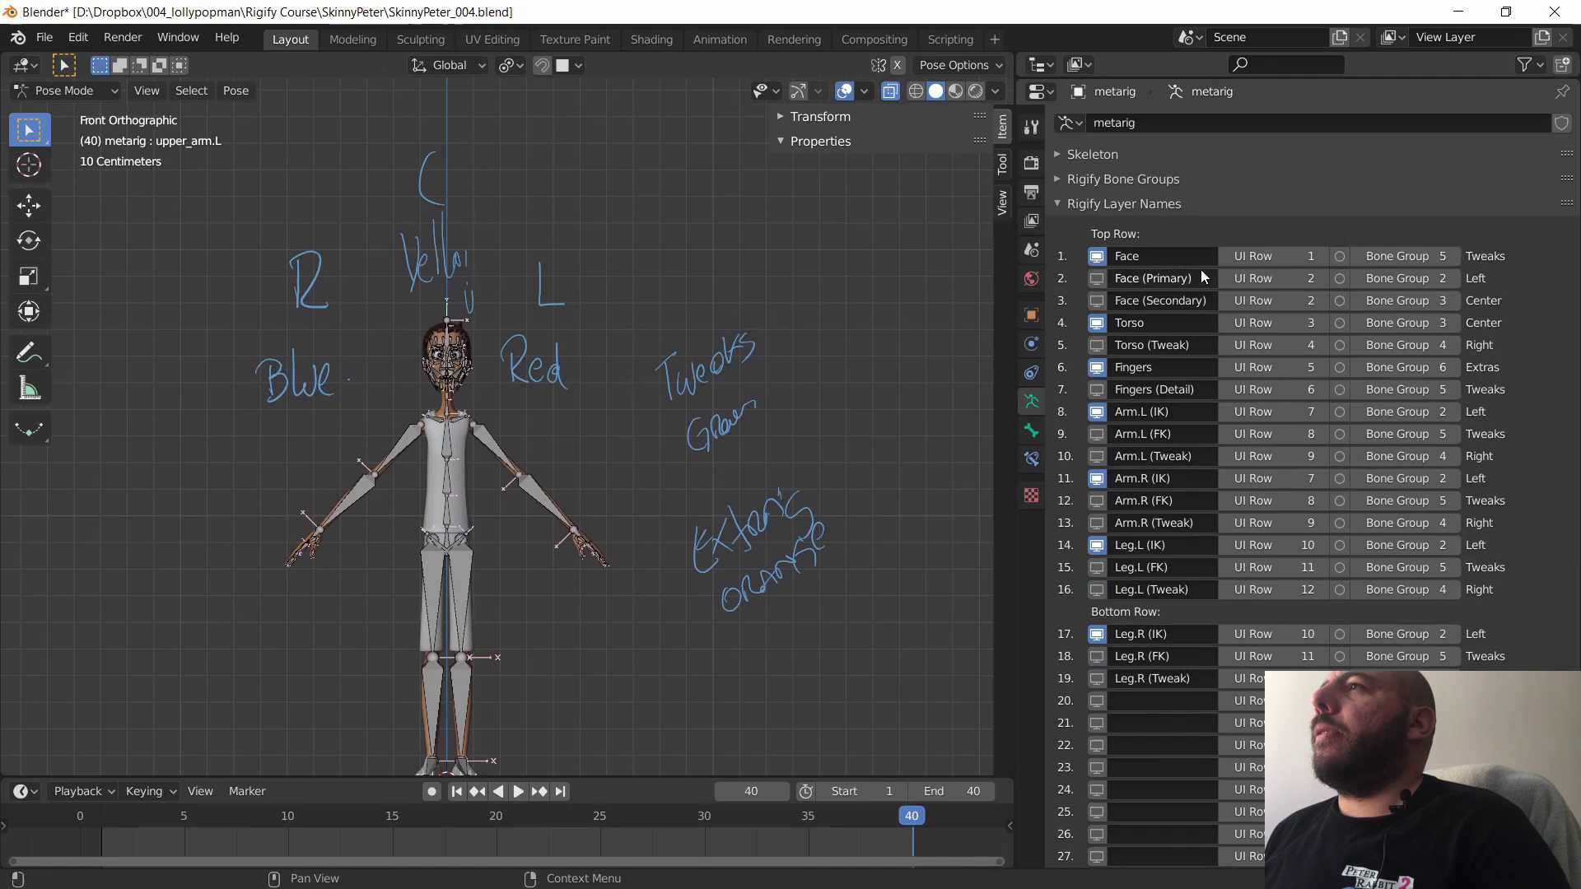
click(1105, 157)
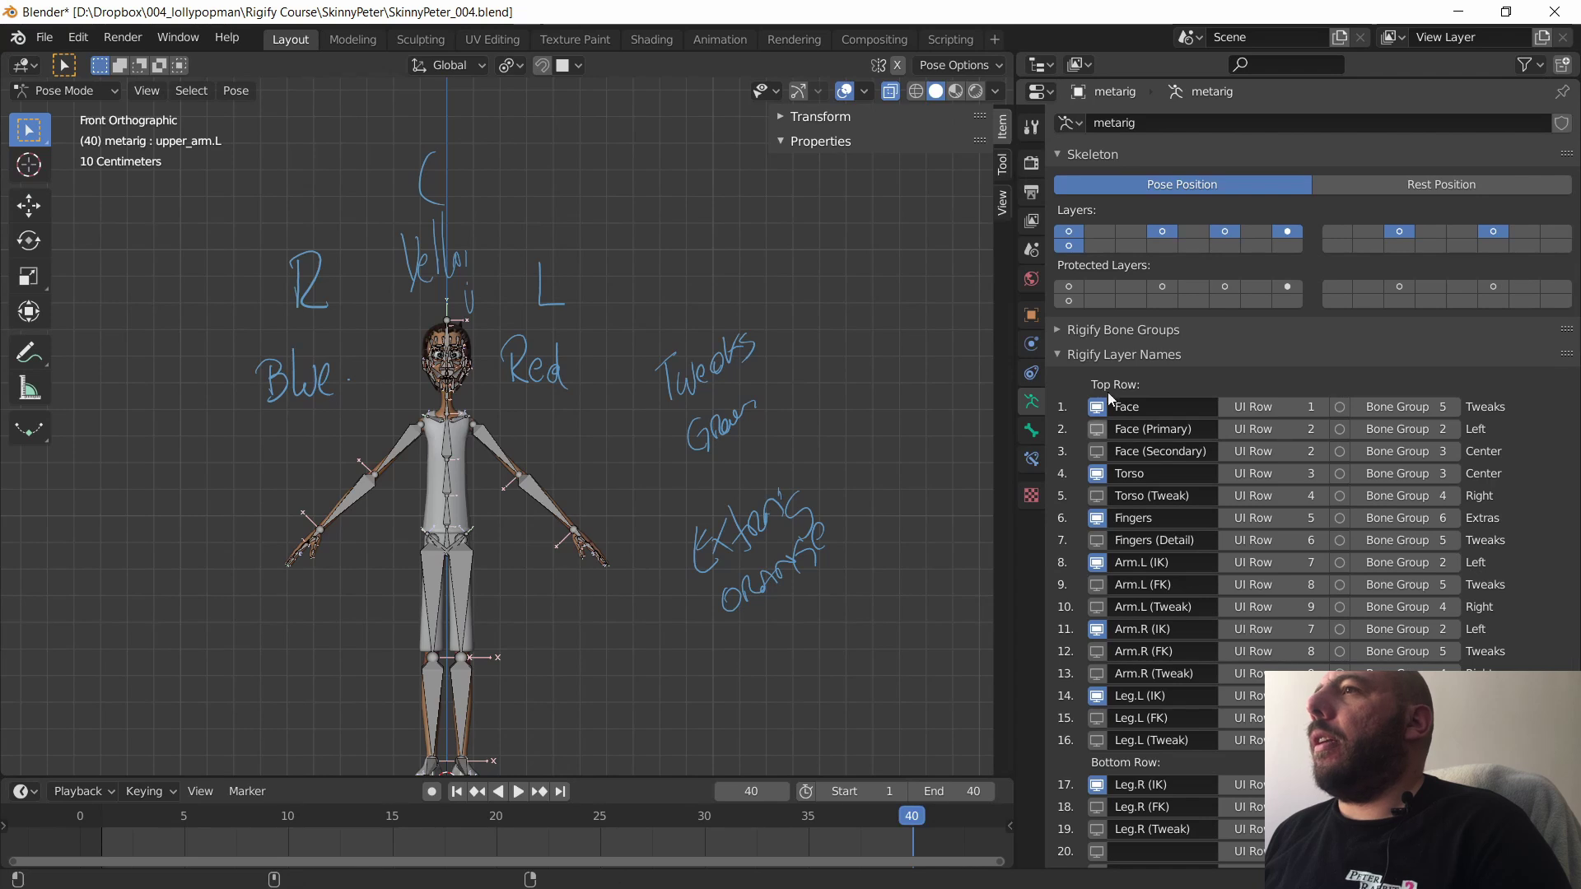
scroll(1102, 362, down, 8)
scroll(1103, 793, down, 2)
scroll(1103, 792, up, 10)
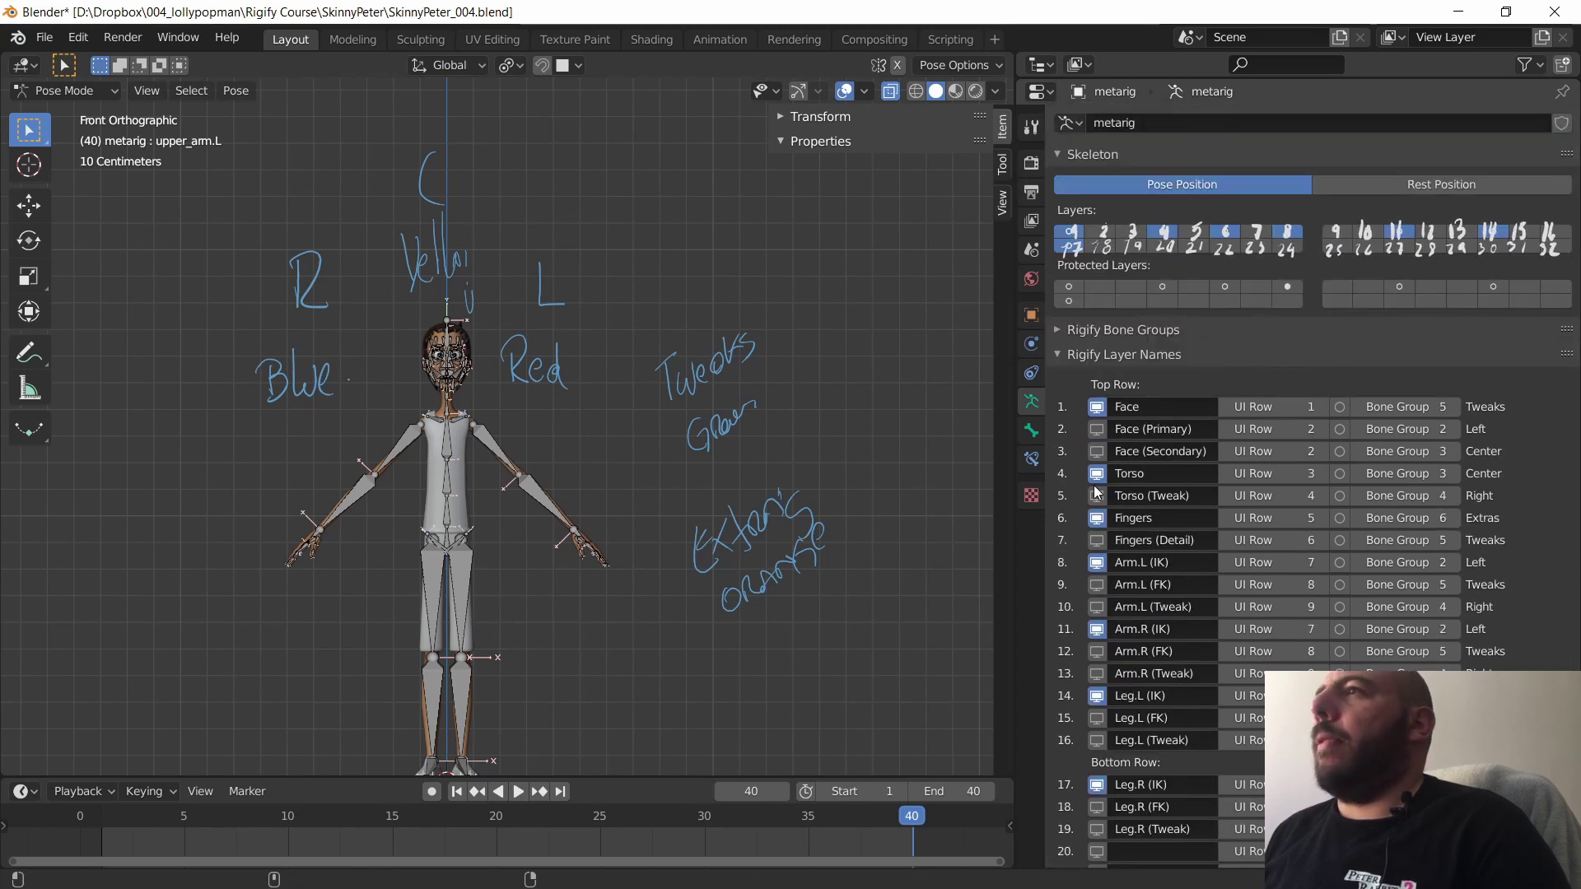
- Select the bones of the metarig's left arm and hand
shift+middle_drag(672, 479, 686, 416)
drag(635, 349, 560, 531)
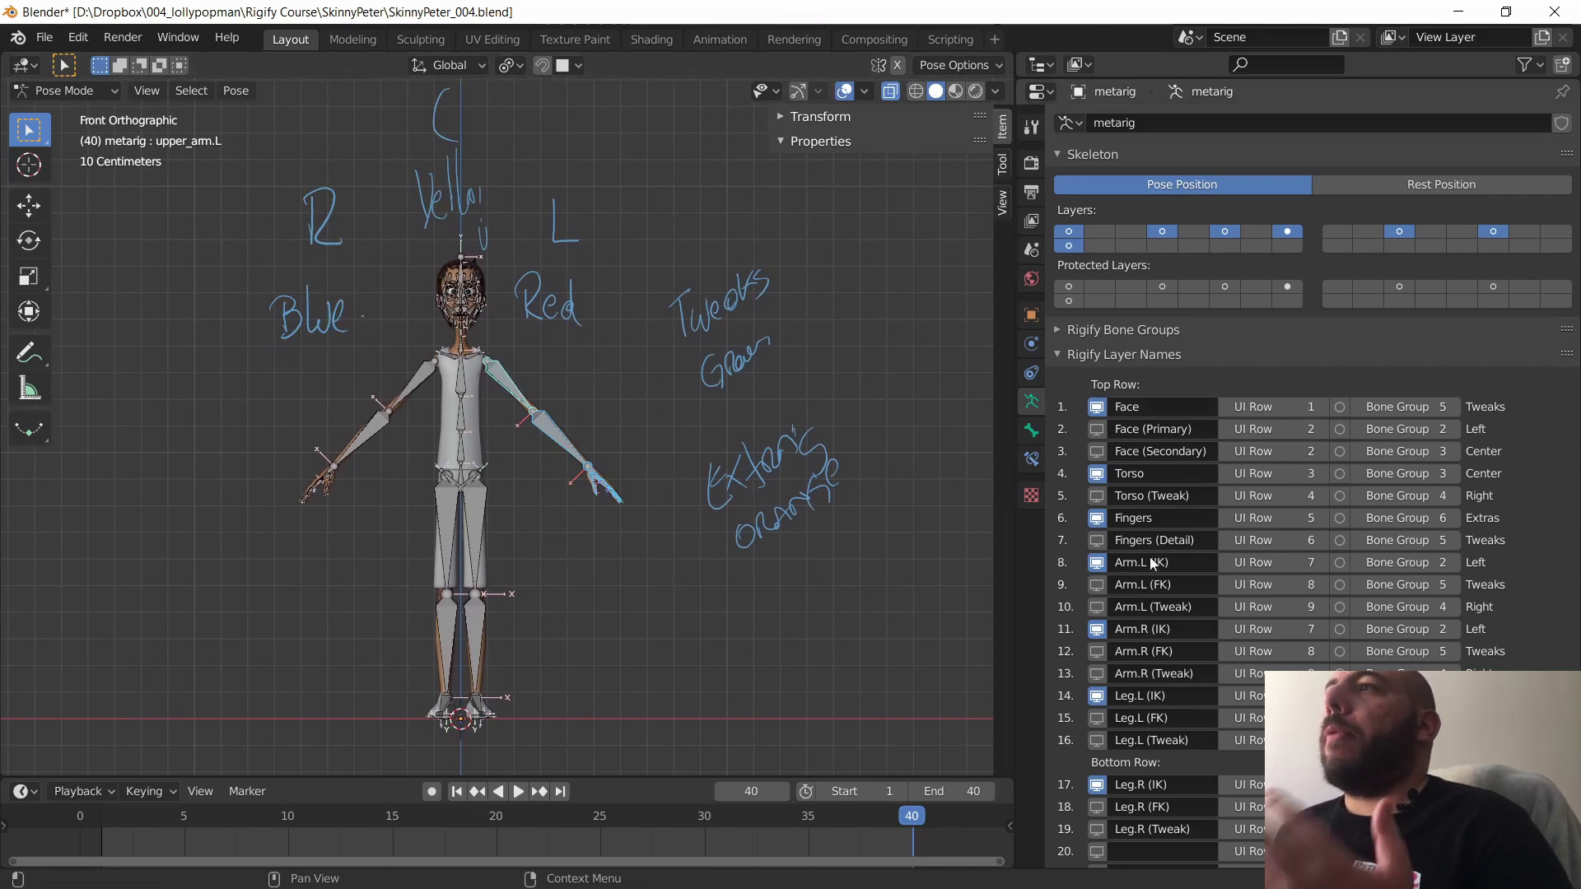
middle_drag(1151, 718, 1152, 717)
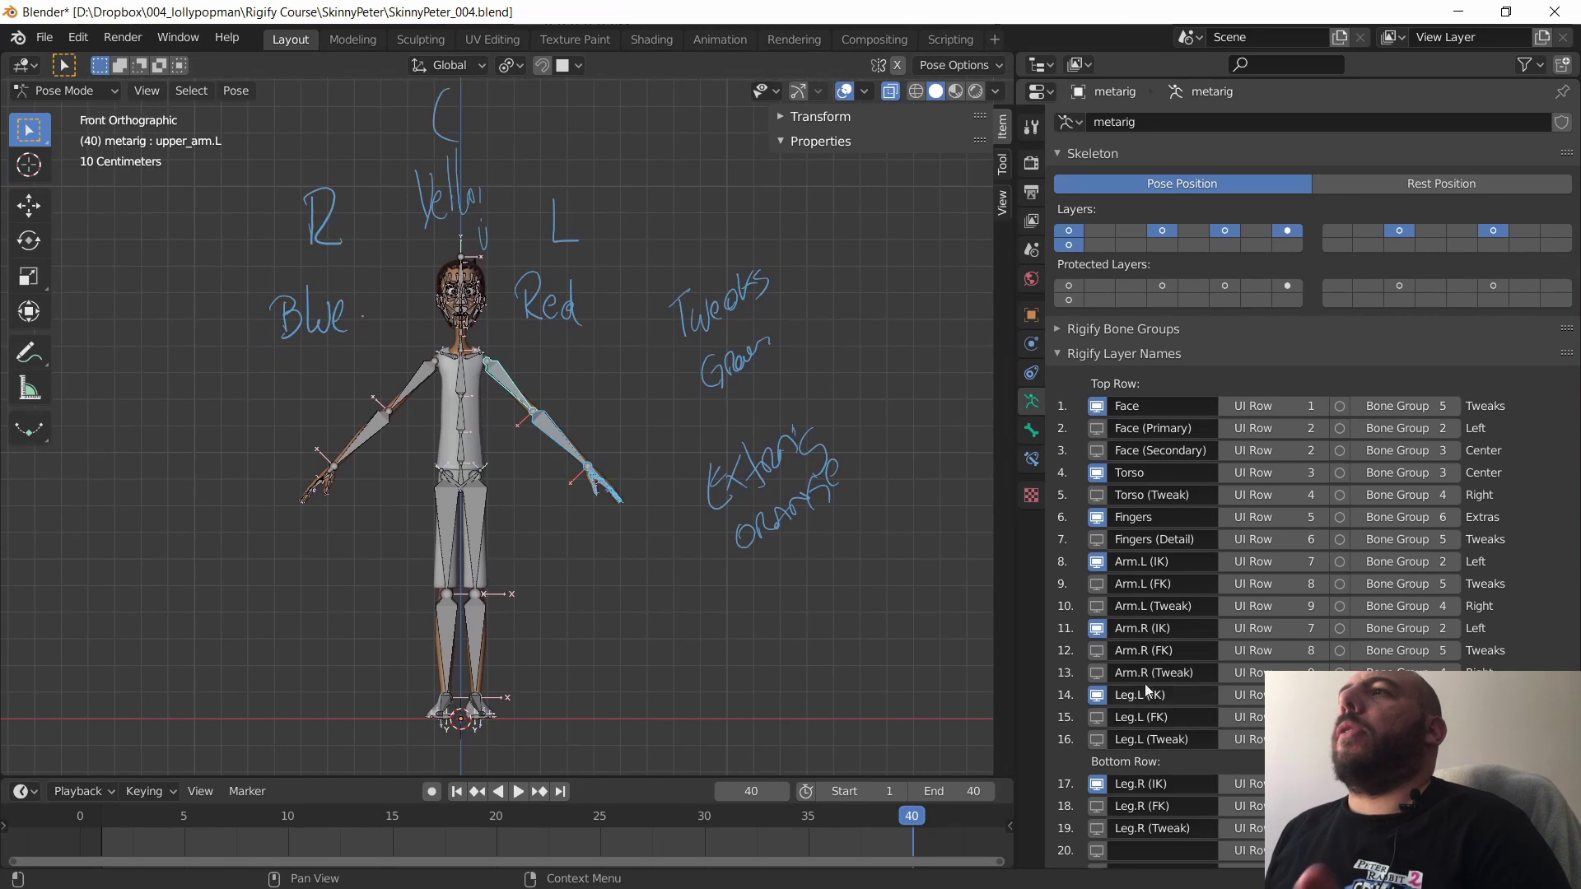
- Rename Rigify layers 2 to 5 as Arm.L (IK), Arm.L (FK), Arm.R (IK) and Arm.R (FK)
click(1169, 428)
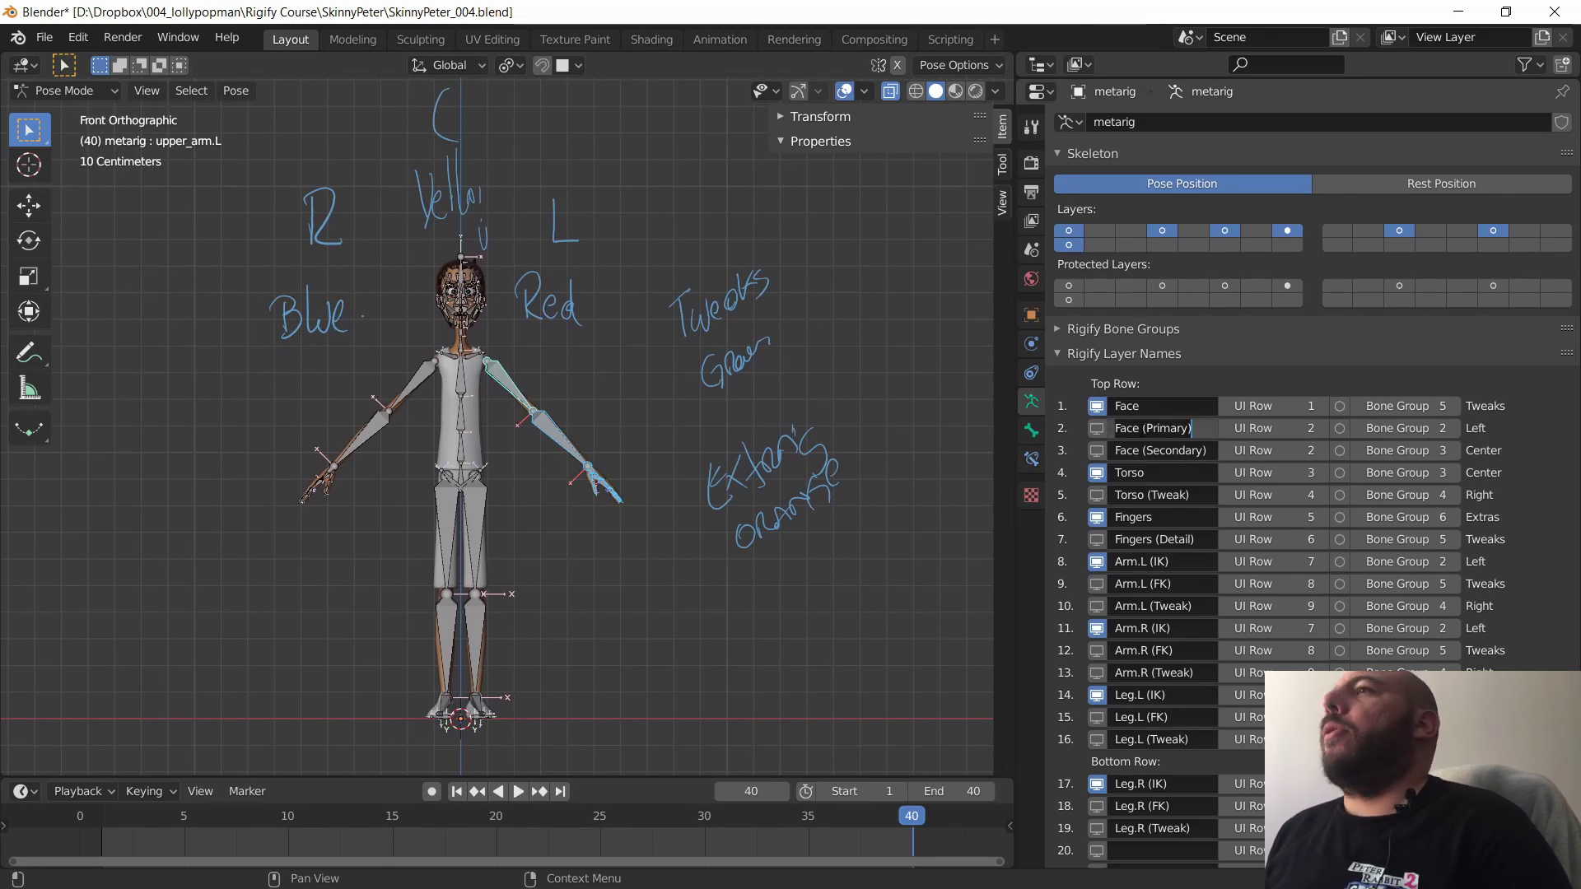
click(1159, 494)
key(BackSpace)
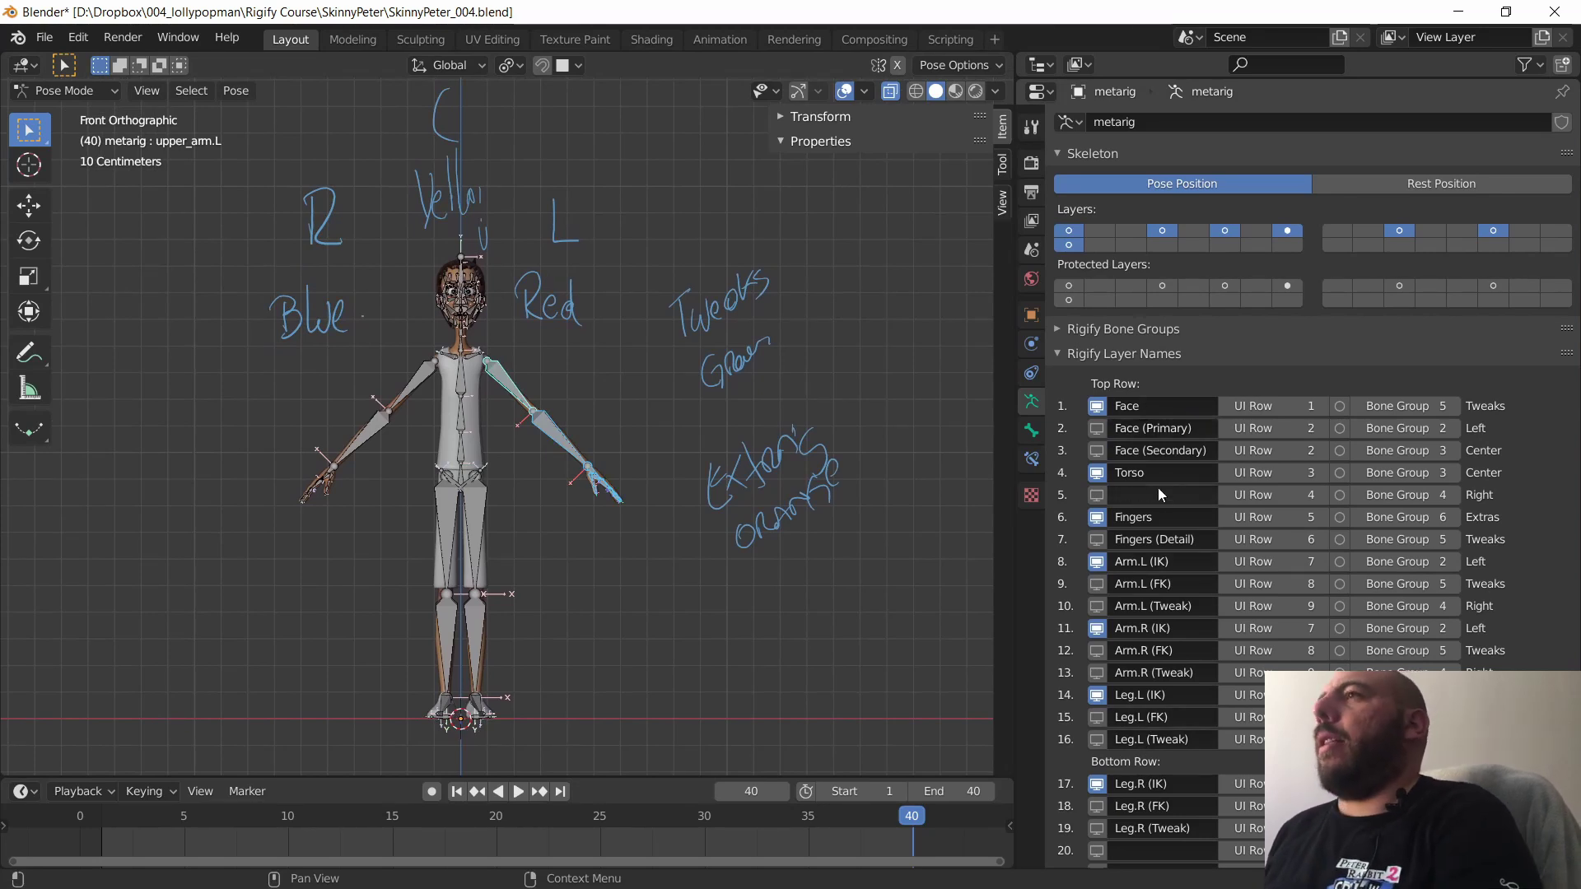
key(BackSpace)
key(BackSpace)
key(ctrl+c)
key(ctrl+v)
key(ctrl+c)
key(ctrl+v)
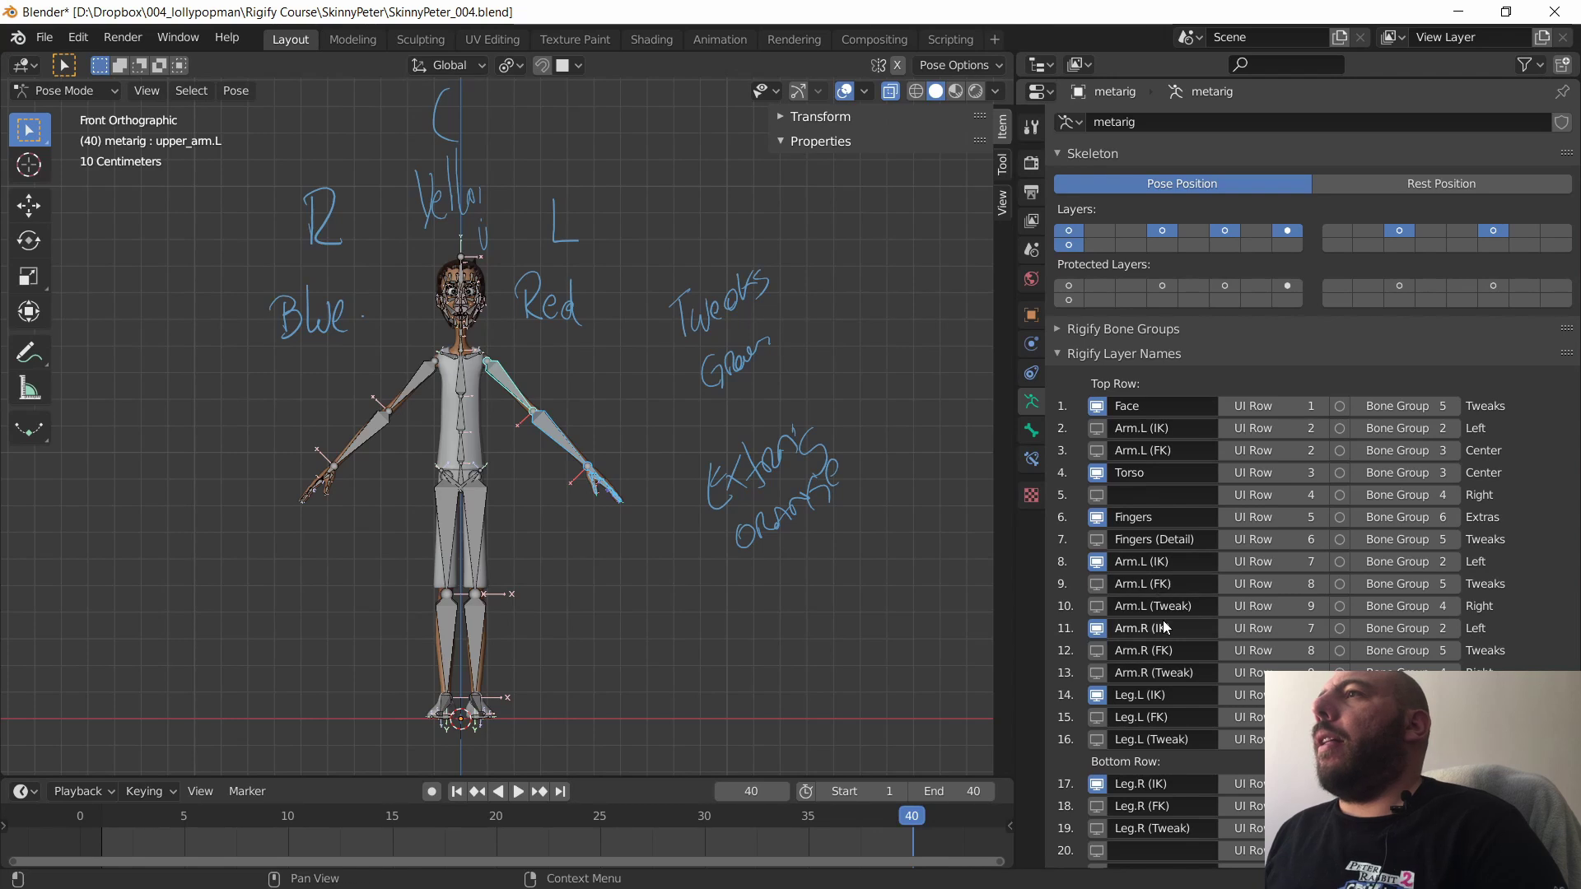
key(ctrl+v)
key(ctrl+c)
key(ctrl+v)
- Rename Rigify layer 6 as Troso and layers 7 to 10 as Leg.L (IK), Leg.L (FK), Leg.R (IK) and Leg.R (FK)
click(1121, 517)
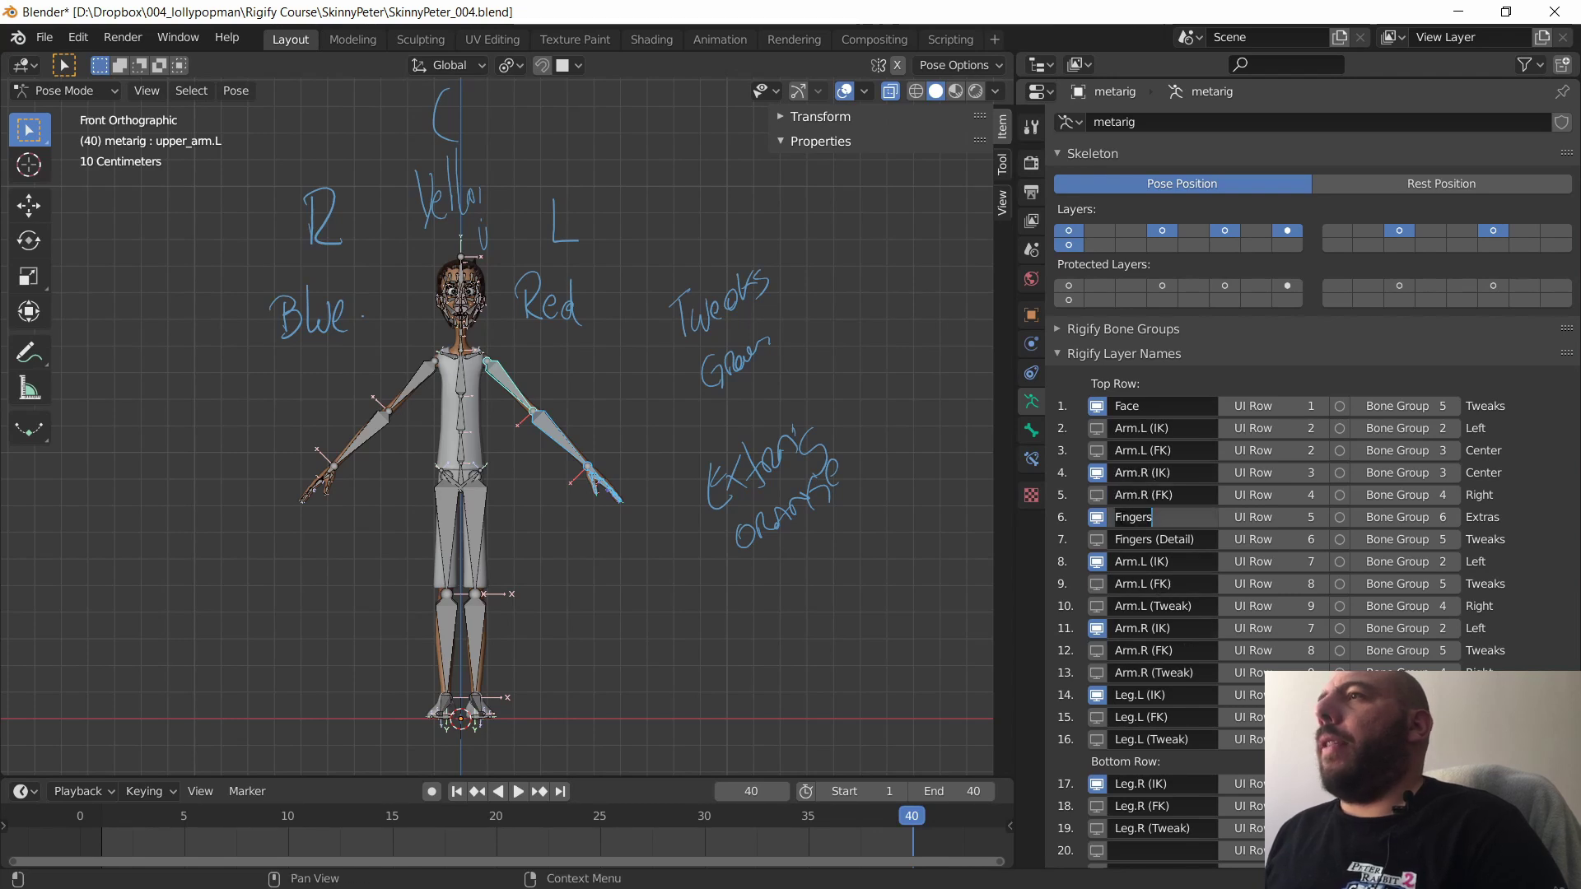
text(Trroso)
key(Return)
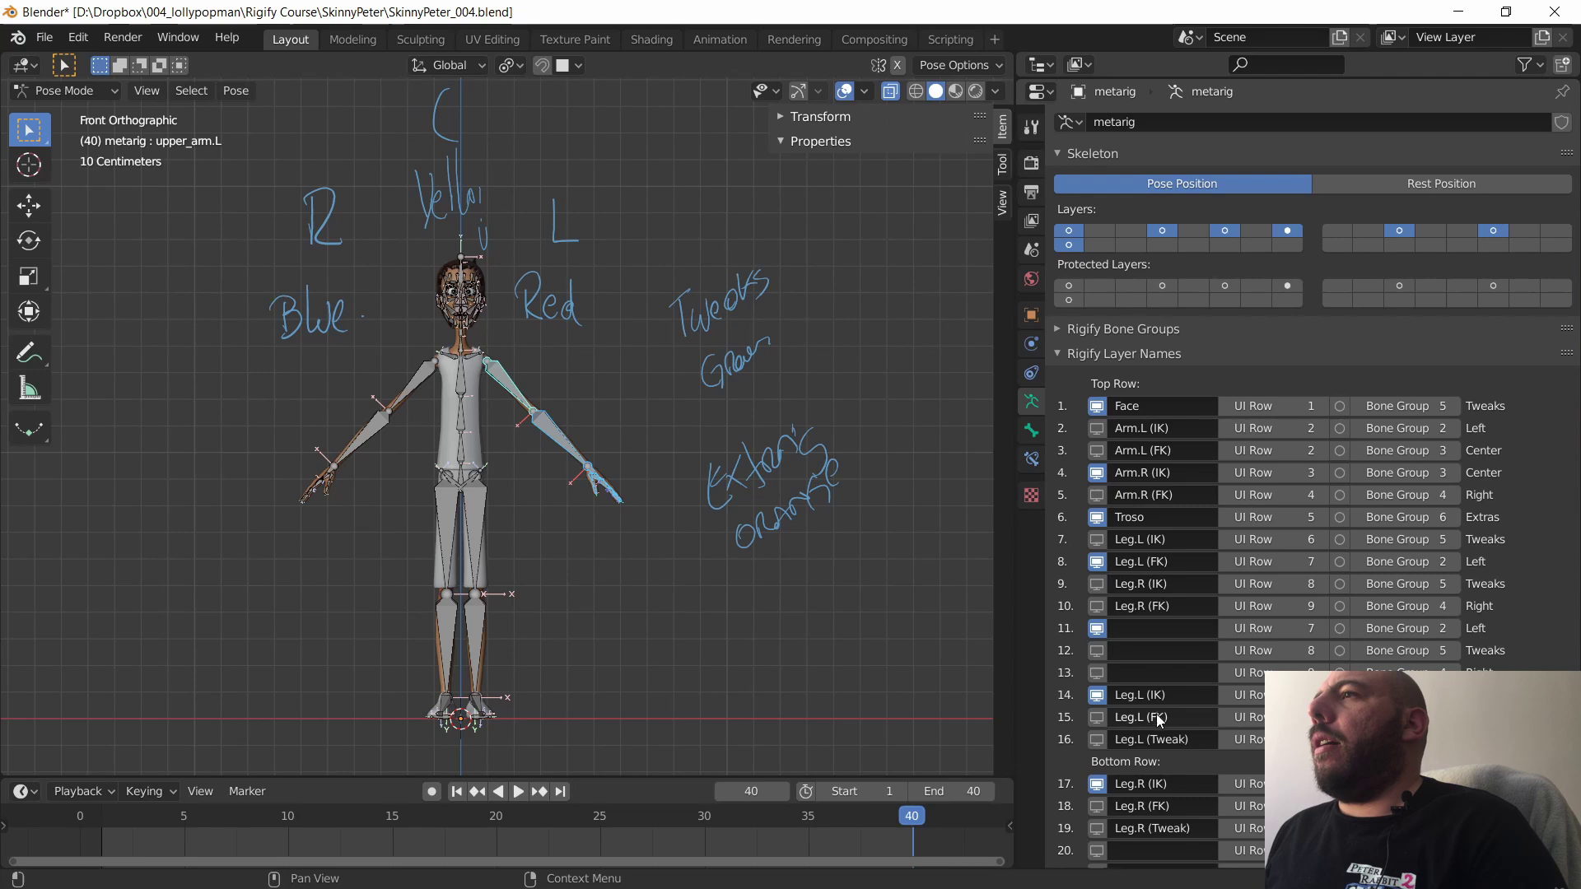
- Clear the leftover names of Rigify layers 11 to 19, and name layer 11 Tweak and layer 12 Exntras
key(BackSpace)
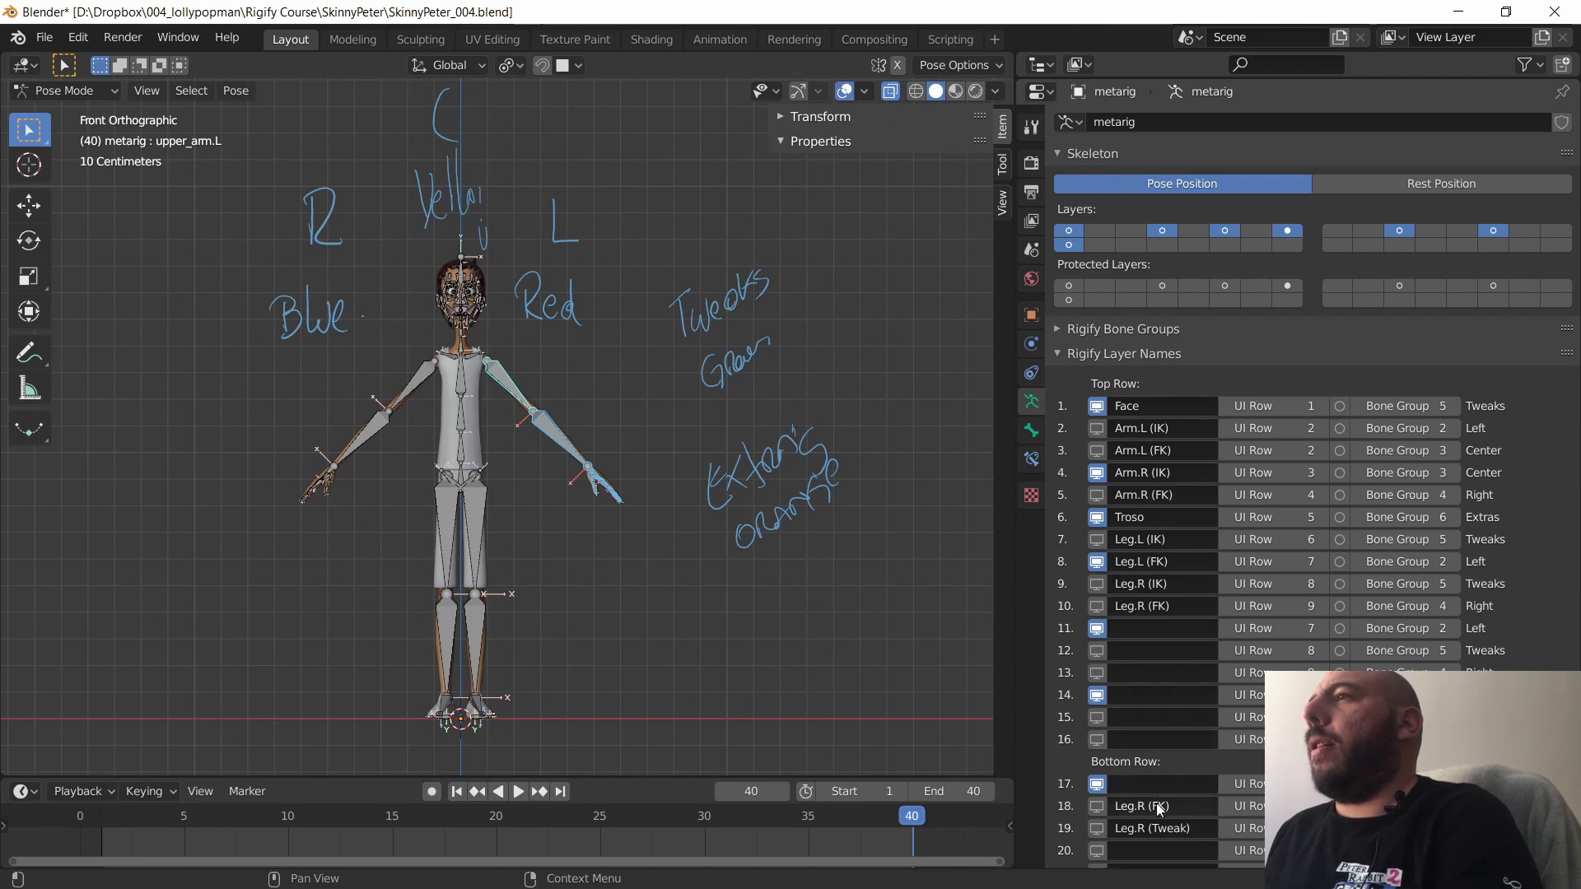
key(BackSpace)
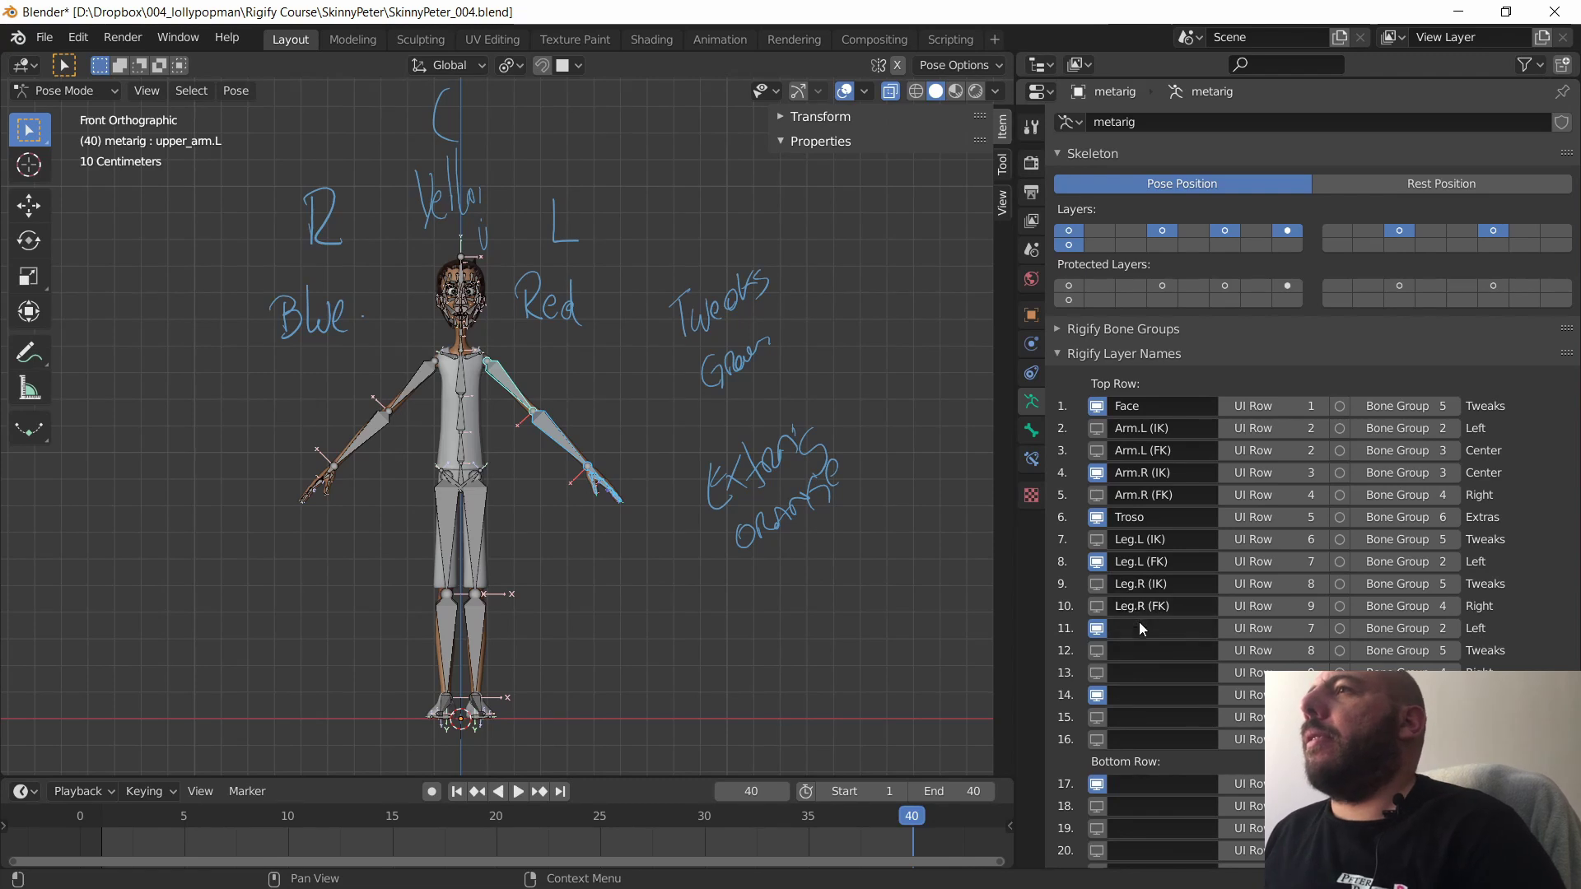
click(1136, 628)
text(Tweak)
key(Tab)
text(Ex)
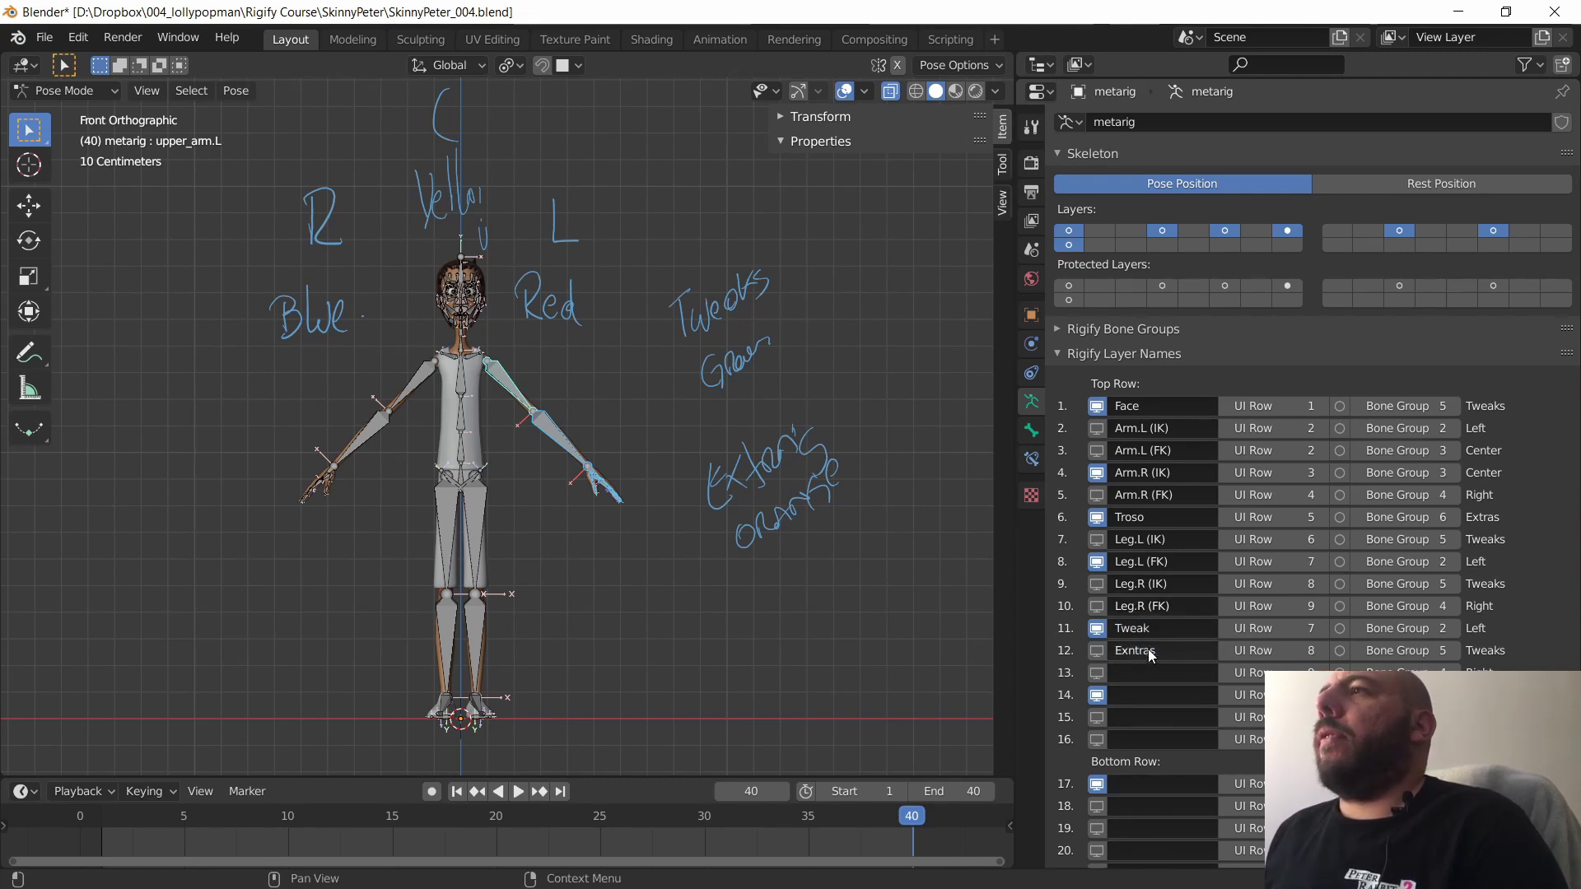
- Set the UI row to 1 for layers 1 to 19 and the bone group to 0 for the top-row layers
scroll(1152, 650, down, 5)
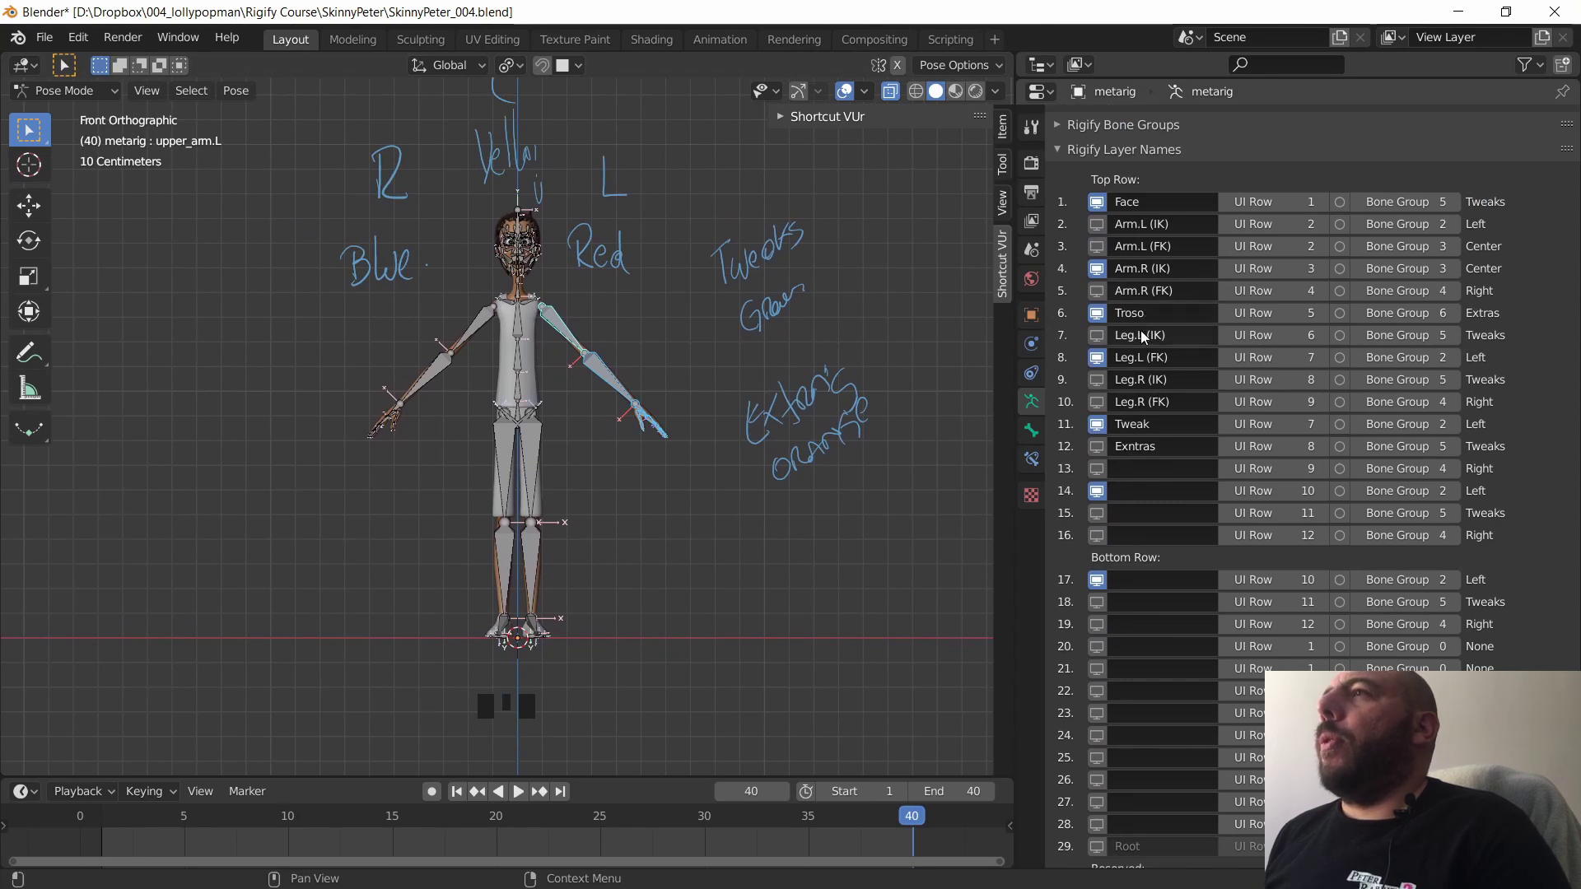
middle_drag(1150, 685, 1131, 792)
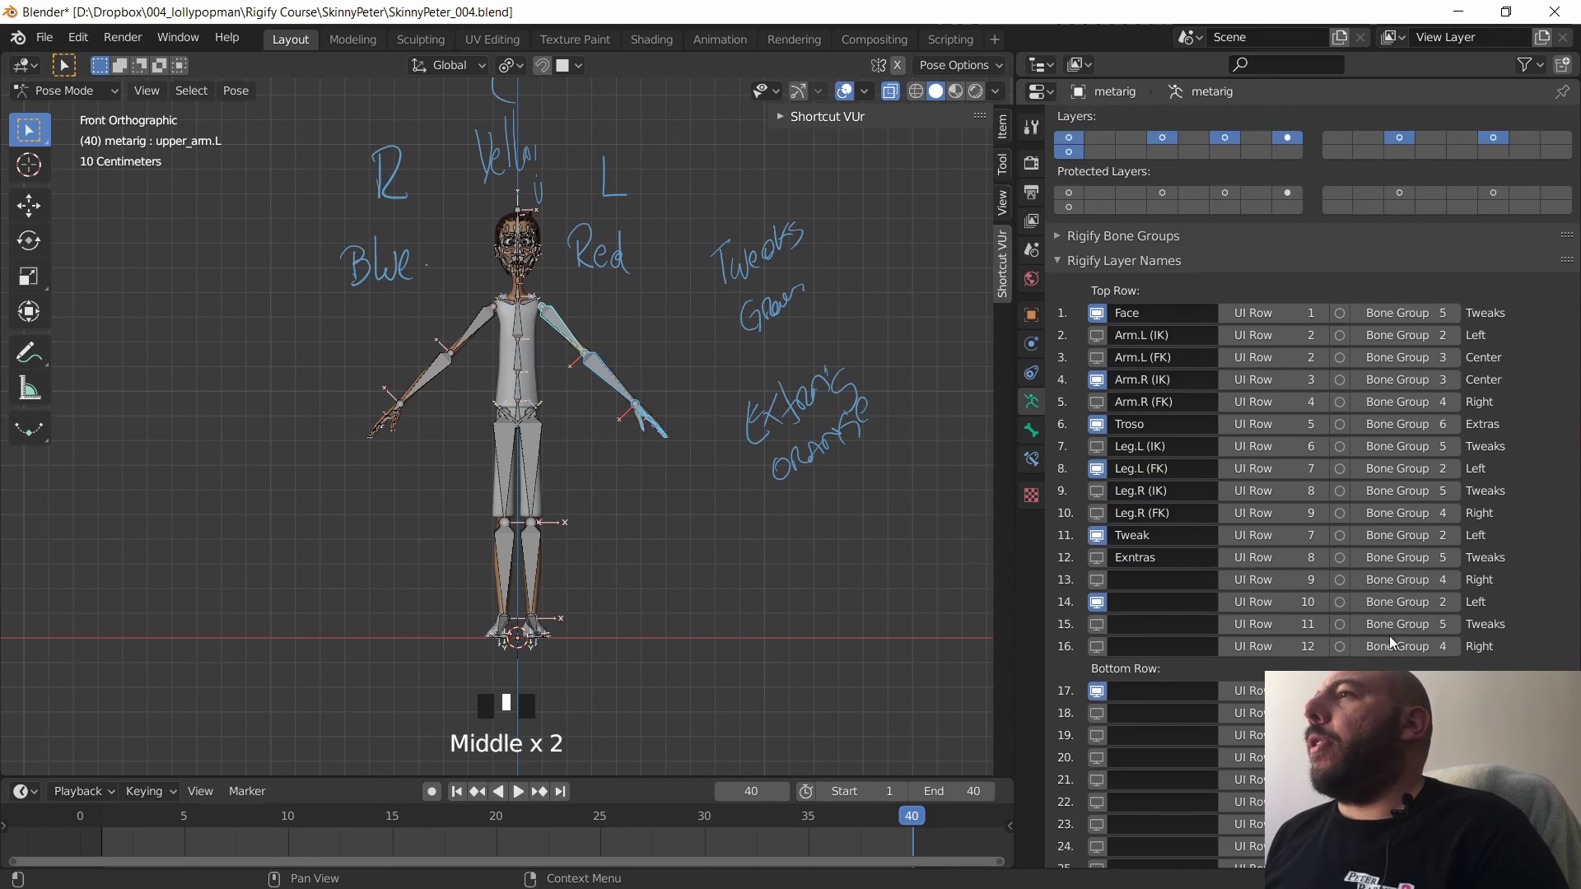
drag(1272, 312, 1281, 735)
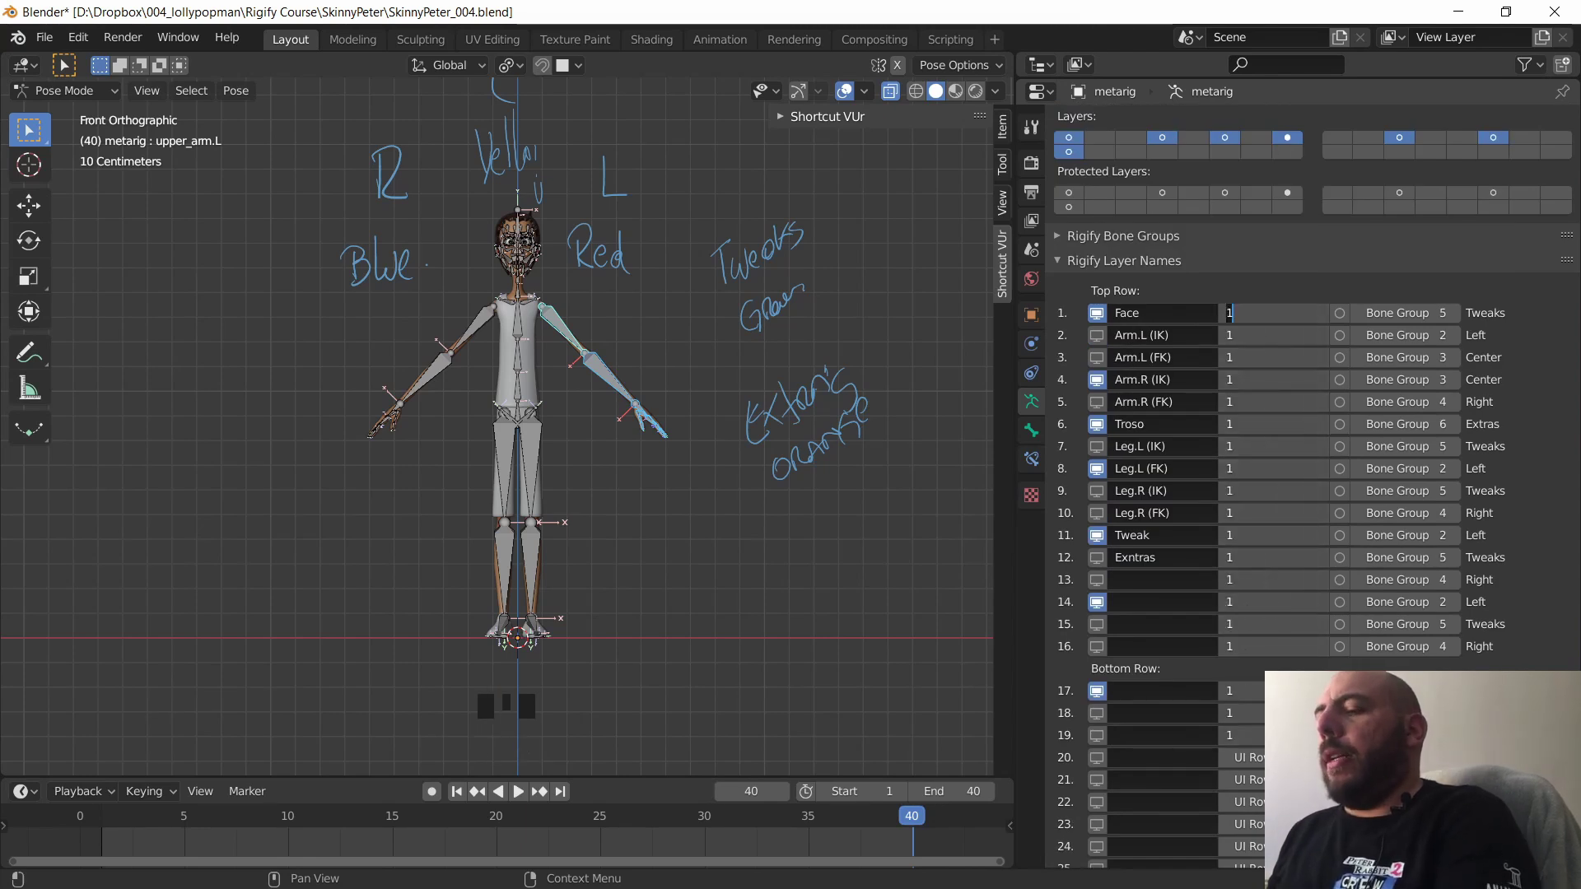
key(Return)
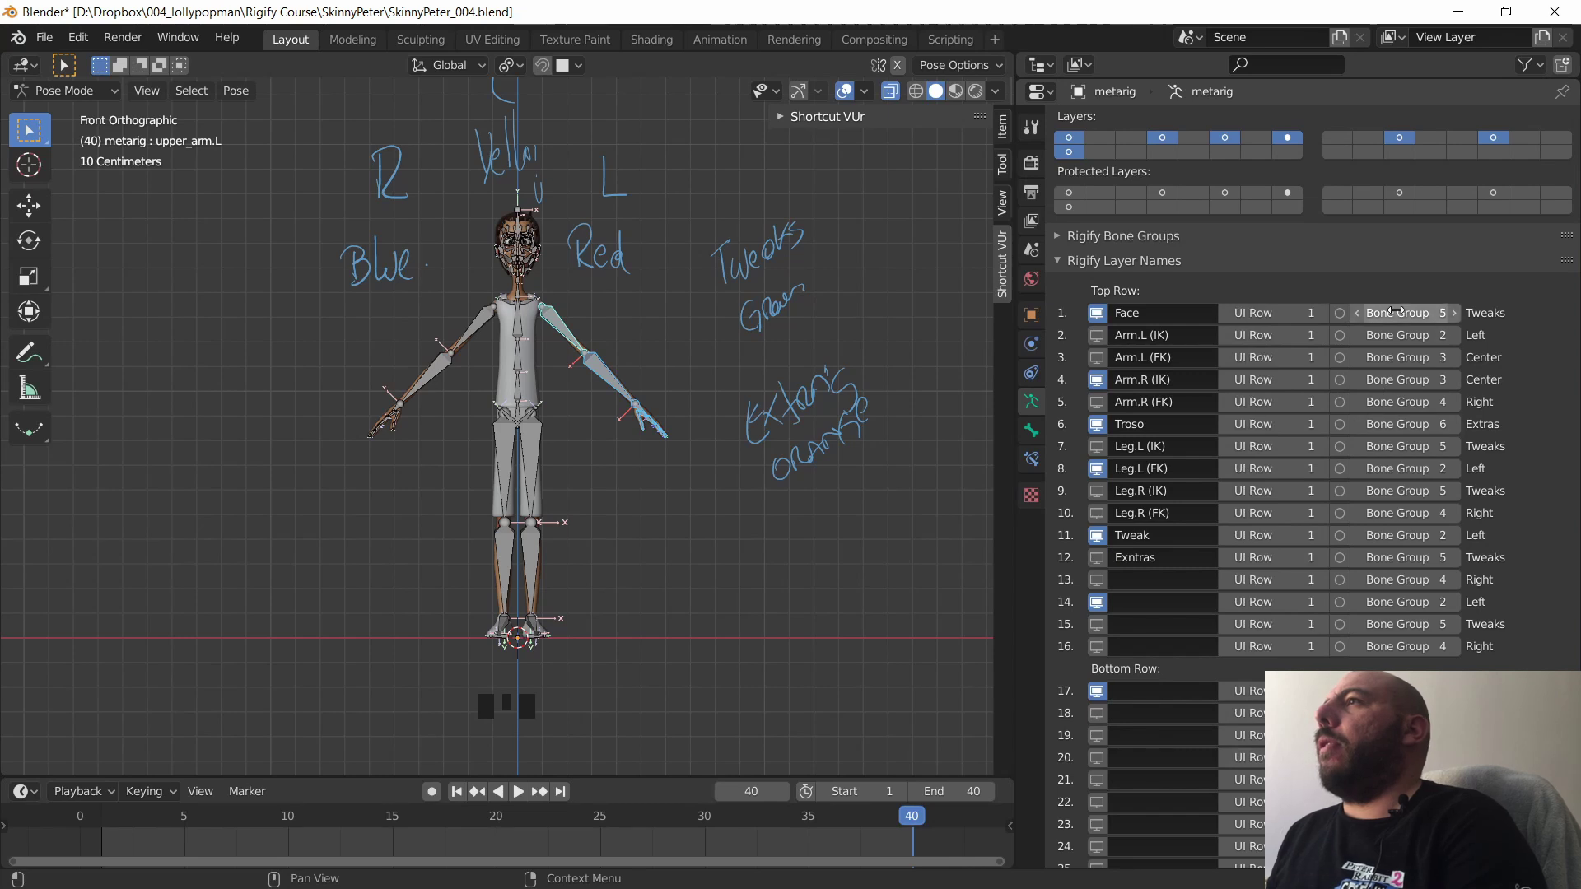
drag(1397, 313, 1400, 646)
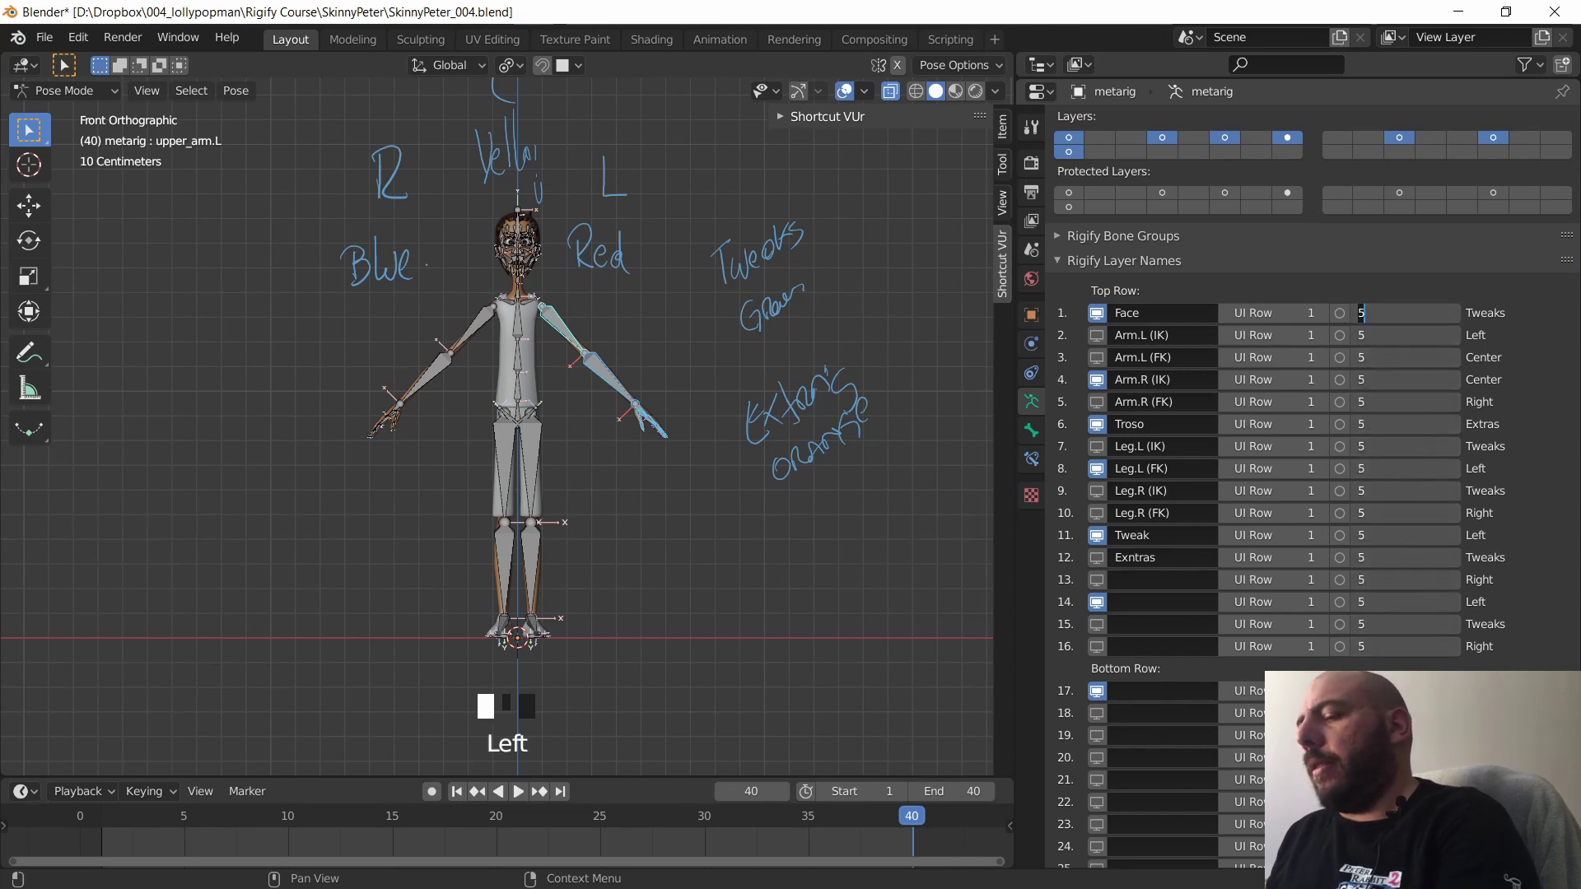
key(Return)
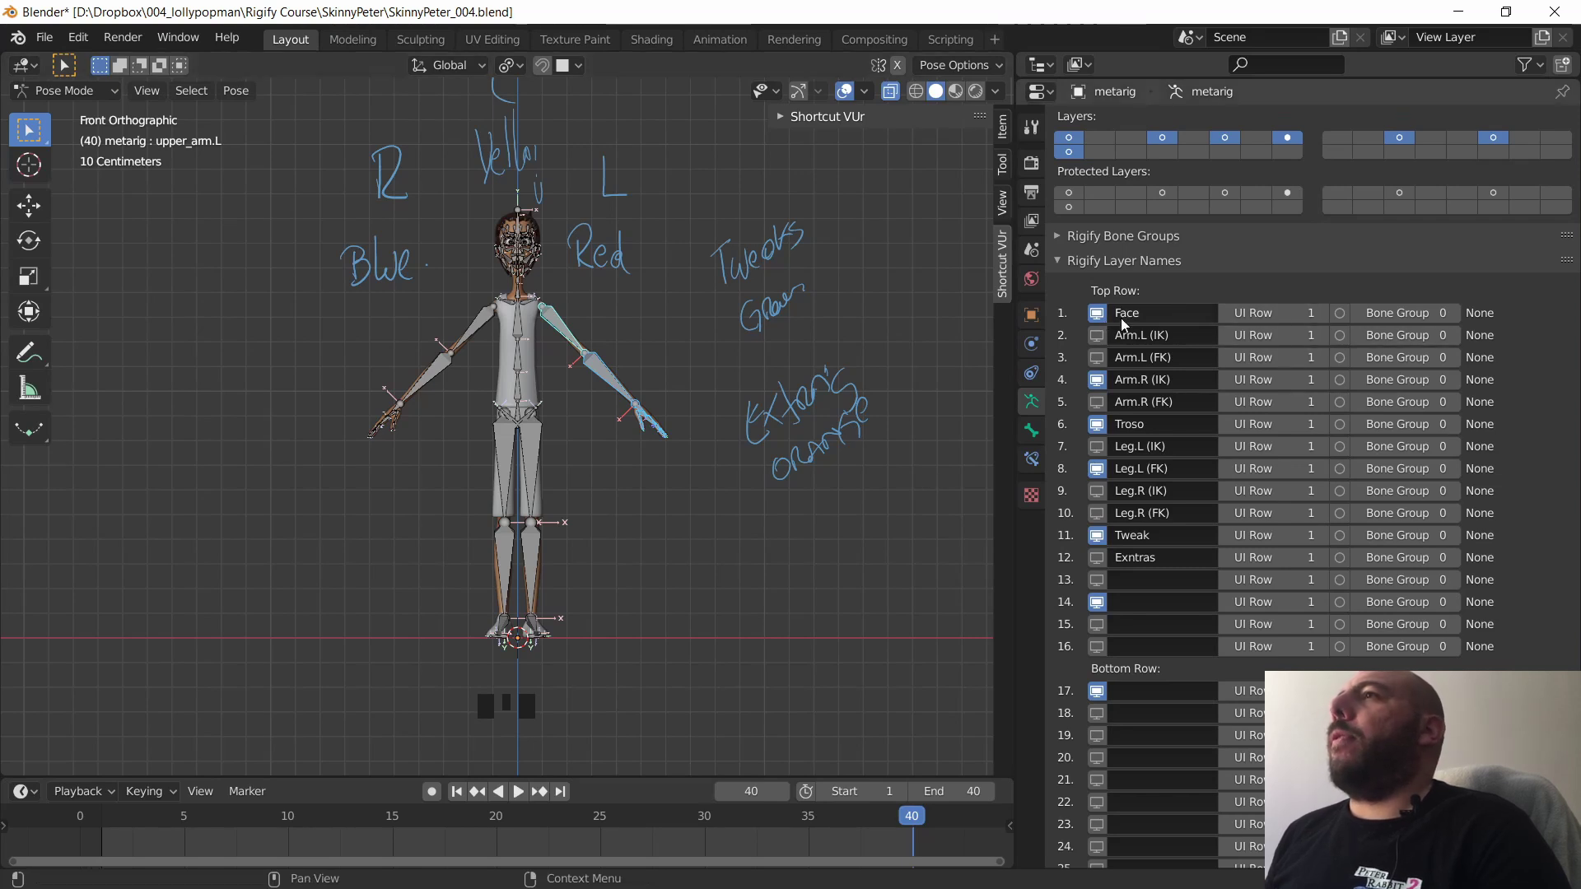
- Assign the Face layer to bone group 3 (Center) and expand Rigify Bone Groups for reference
click(1455, 314)
click(1455, 314)
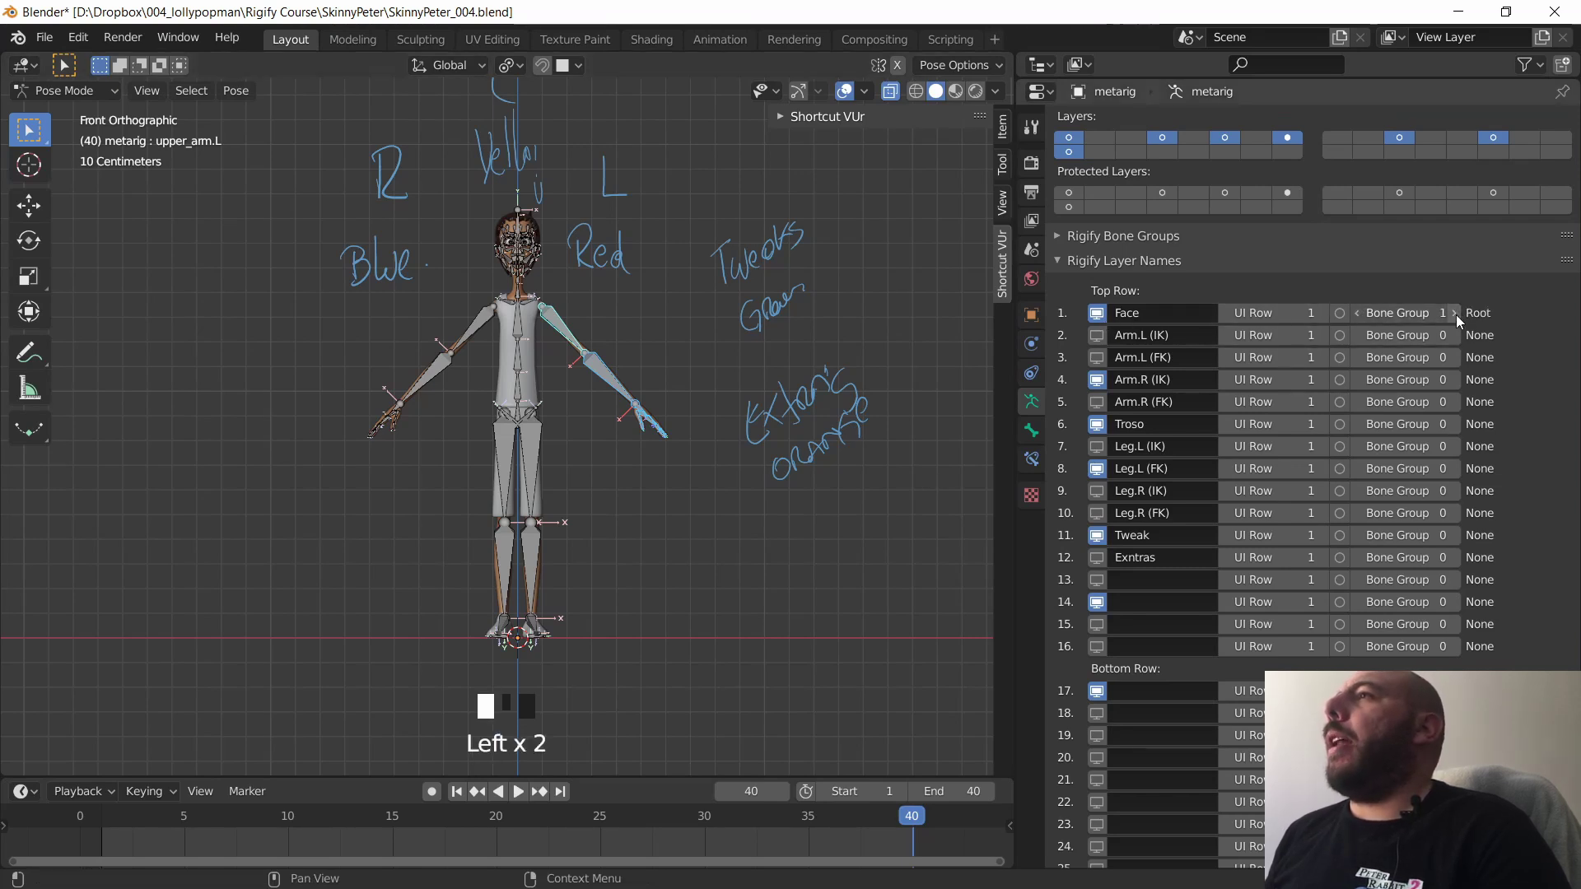
click(1457, 316)
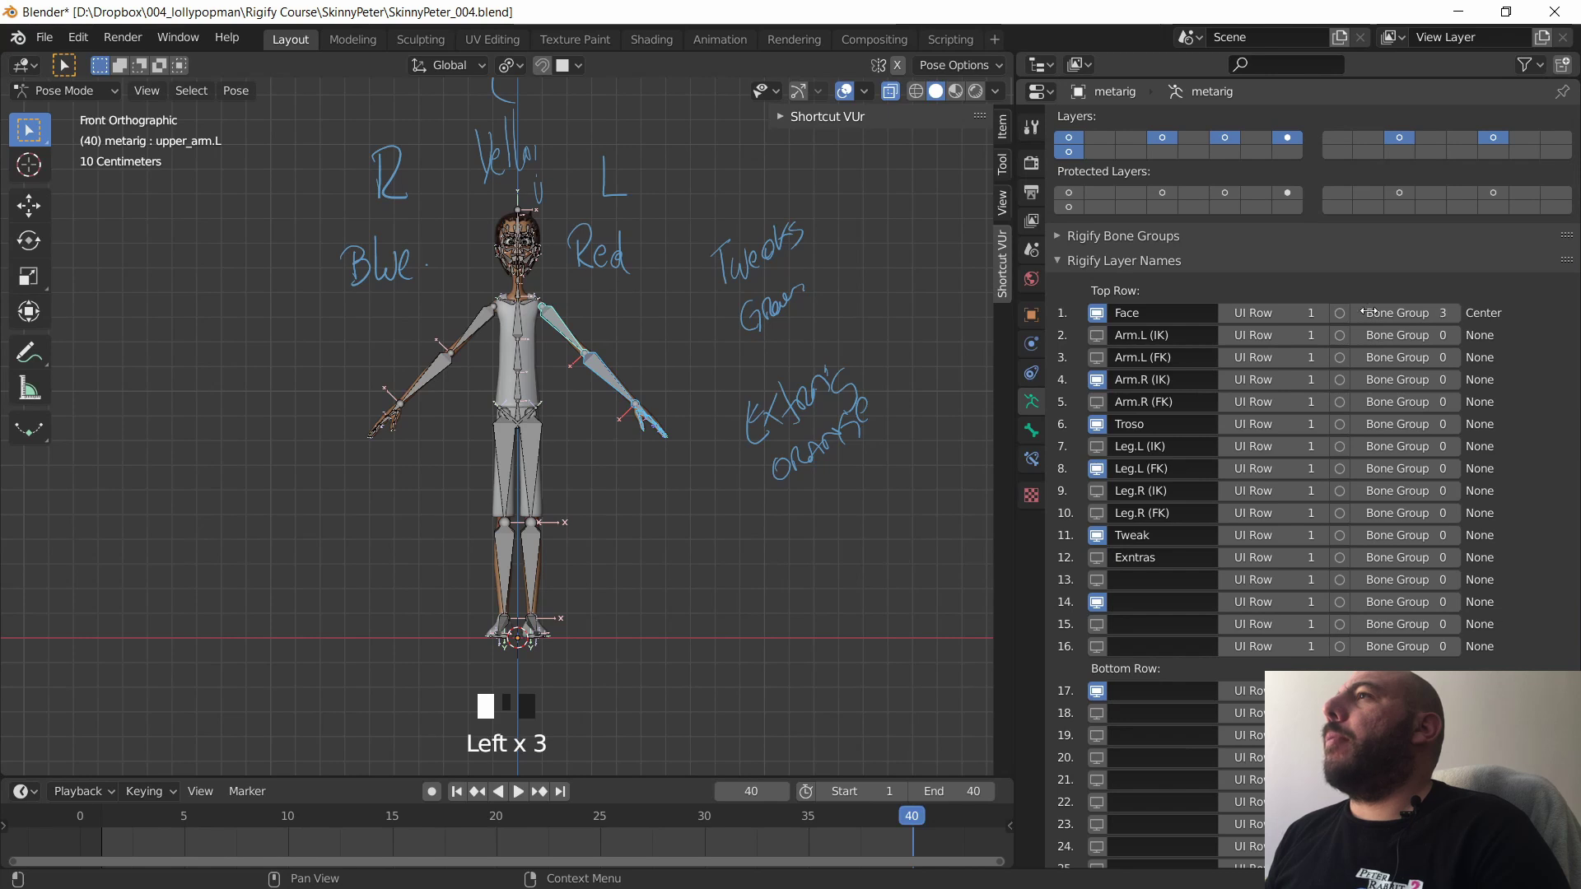
middle_drag(1369, 313, 1368, 406)
click(1170, 326)
middle_drag(1350, 649, 1362, 488)
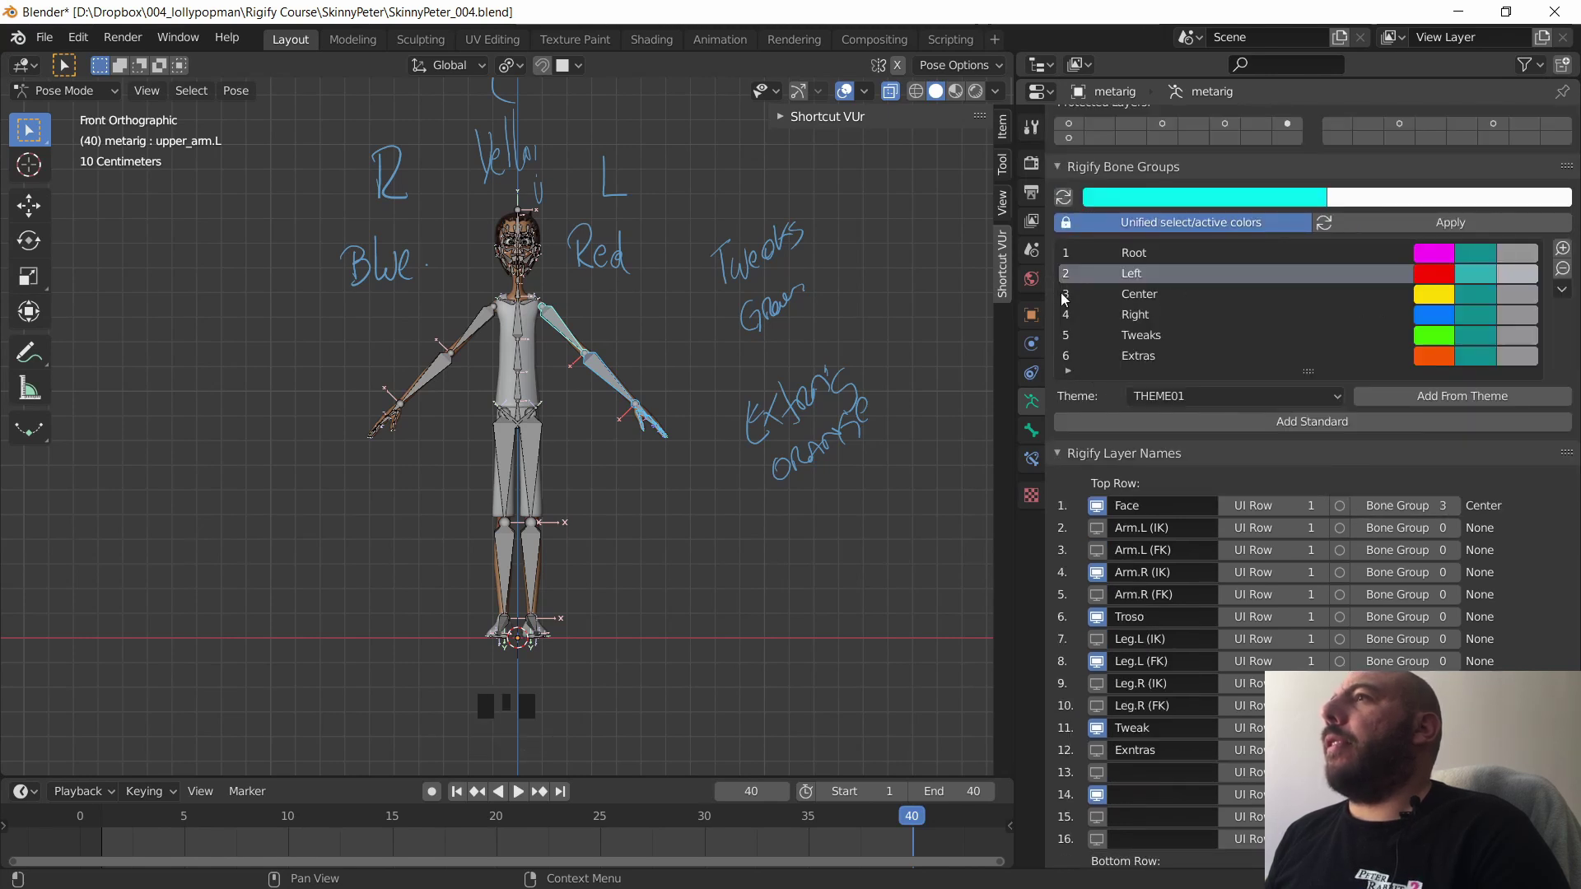
- Copy bone group 3 from the Face layer to the Troso layer, and select the Left bone group
middle_drag(1391, 494, 1391, 371)
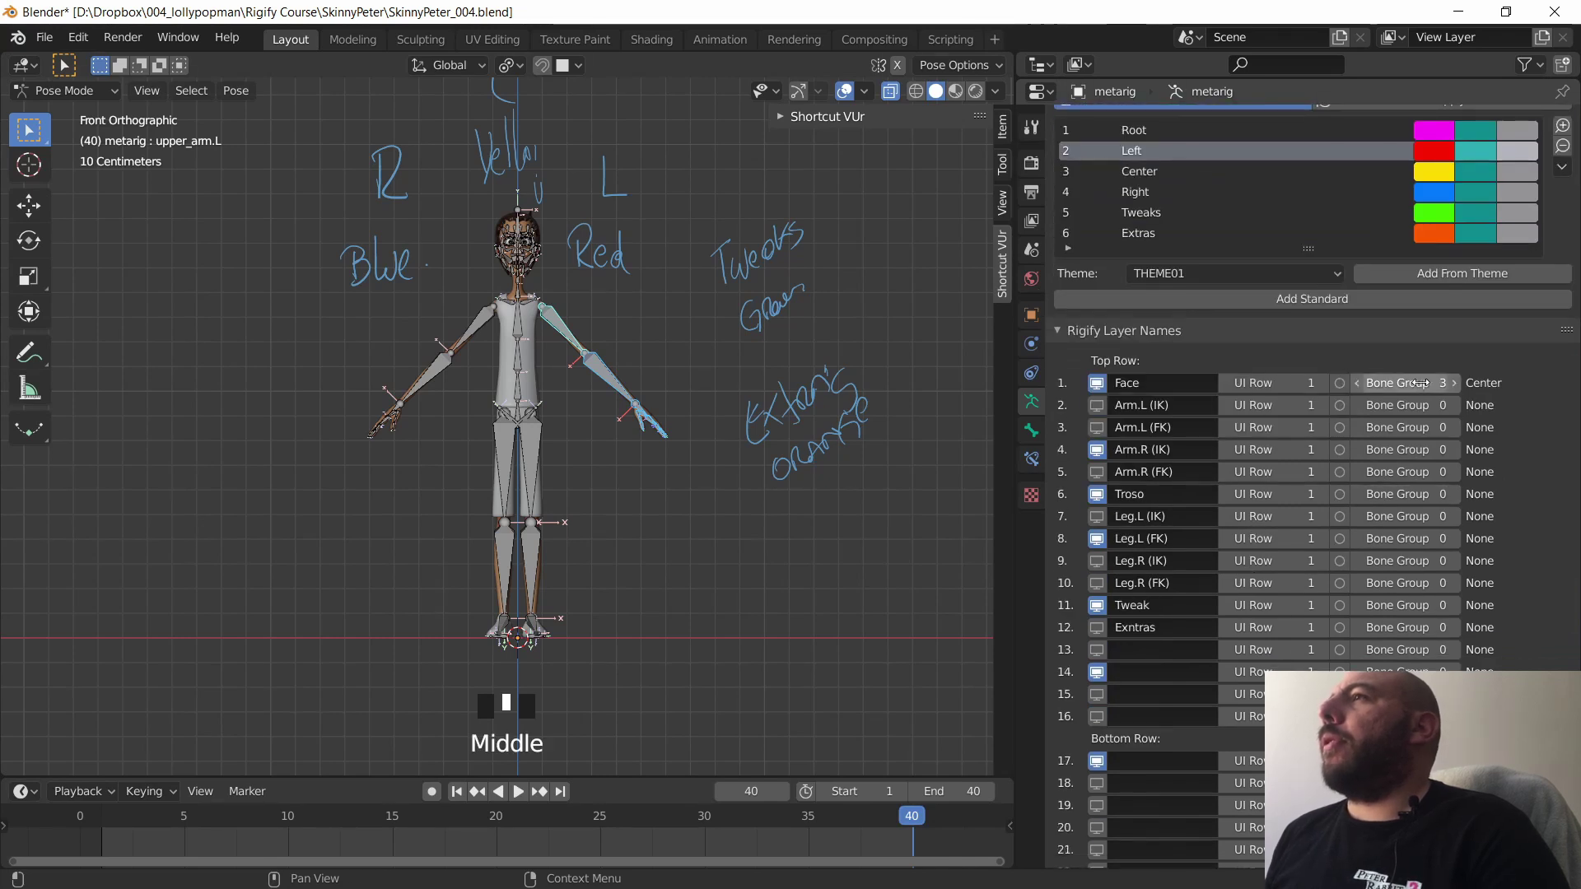
key(ctrl+c)
key(ctrl+v)
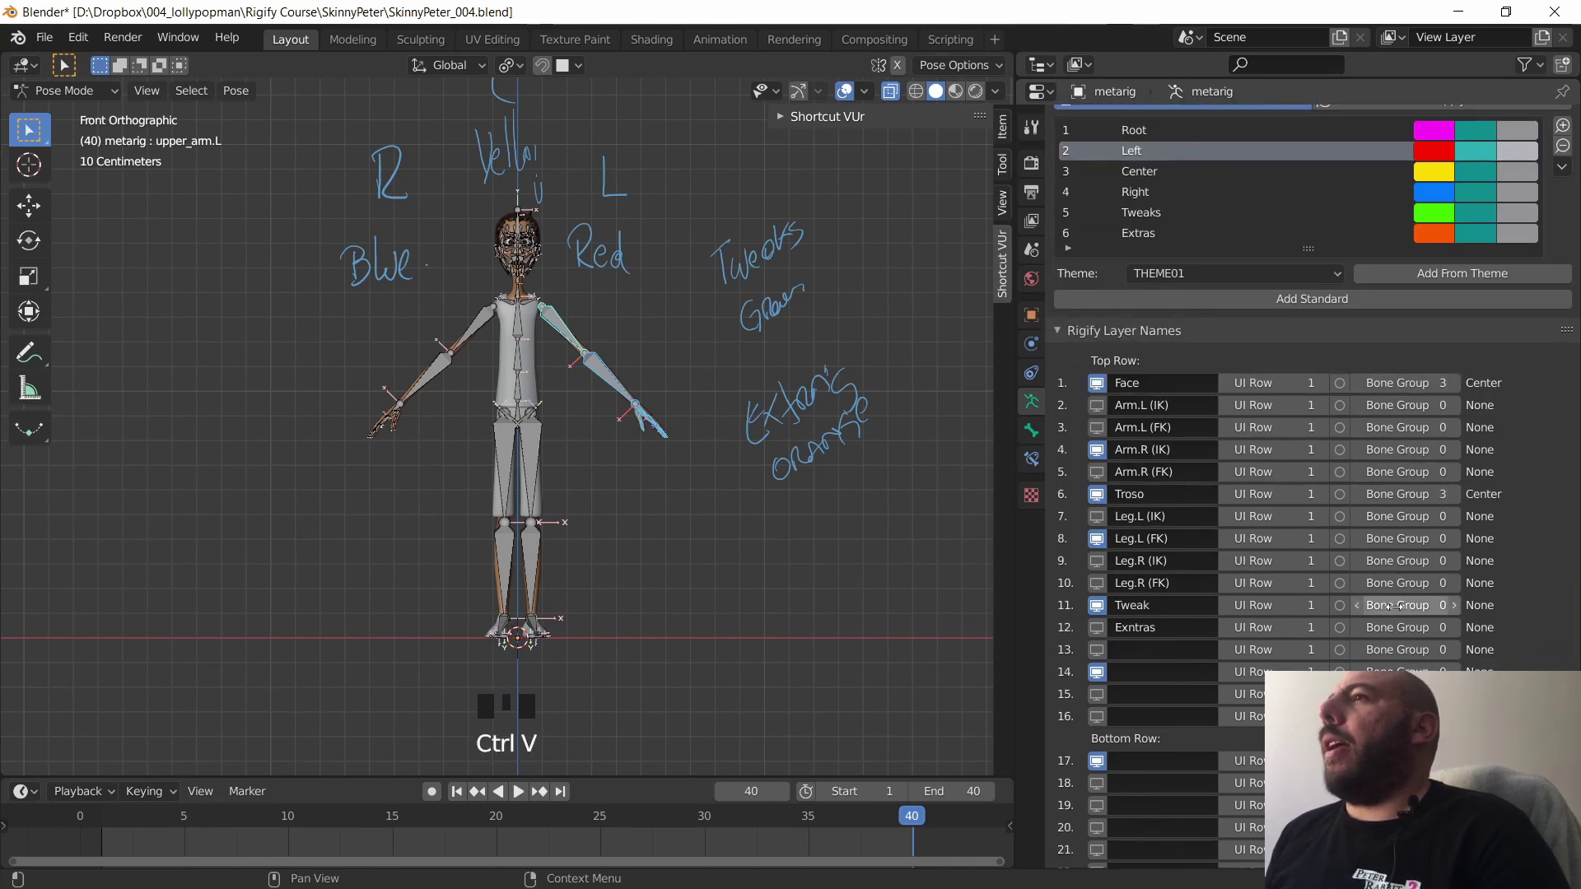
middle_drag(1175, 184, 1176, 239)
click(1139, 203)
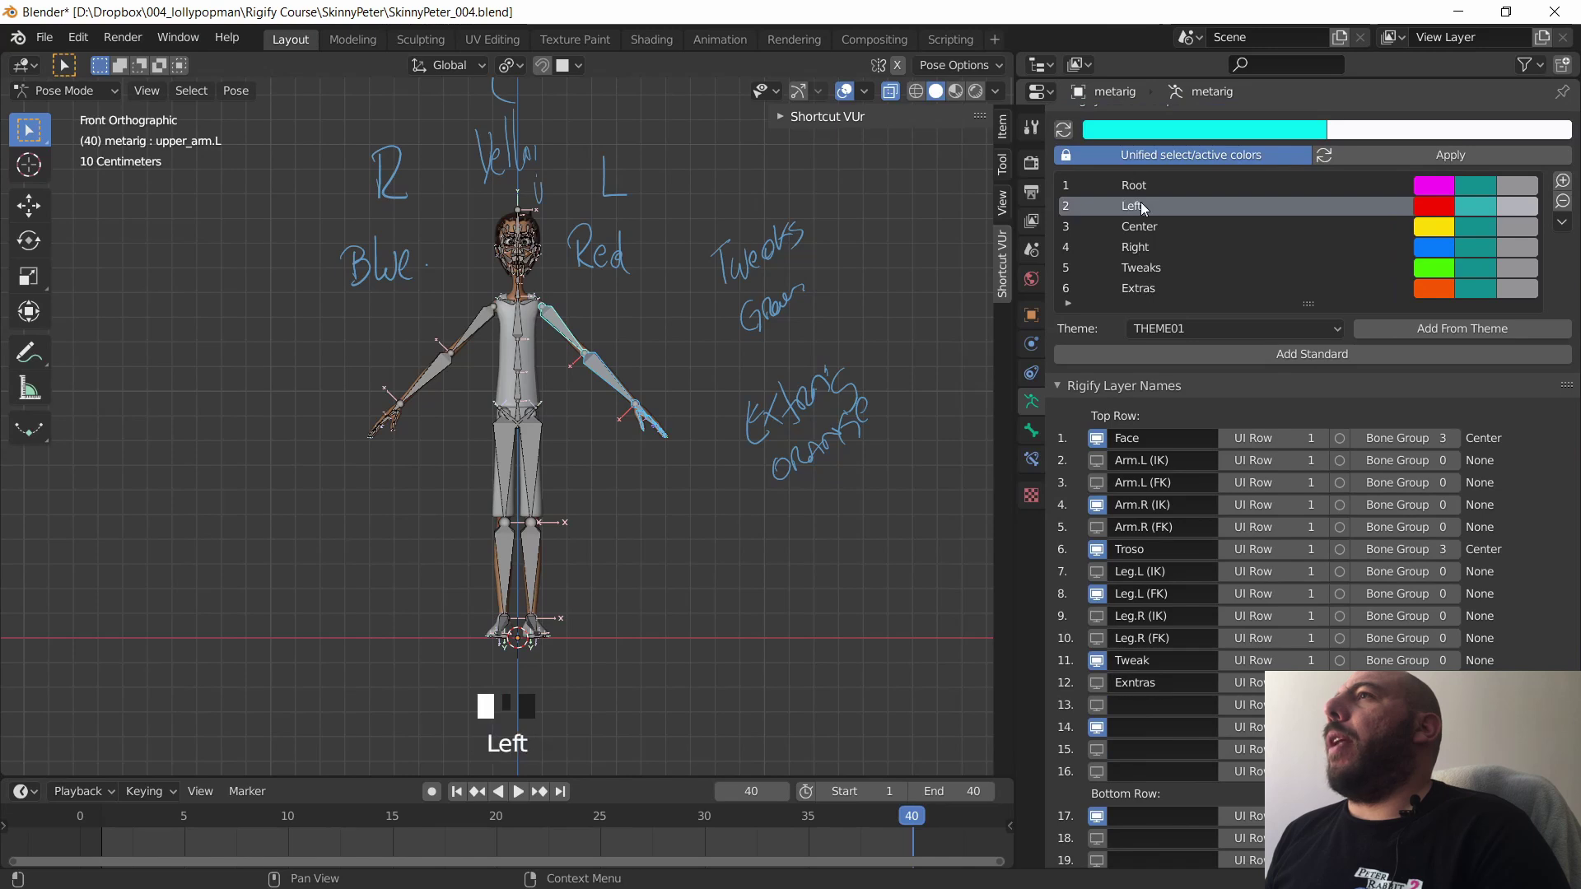
- Set bone group 2 (Left) on the Arm.L (IK) layer and copy it to Arm.L (FK), Leg.L (IK) and Leg.L (FK)
click(1399, 460)
drag(1401, 460, 1418, 462)
key(ctrl+c)
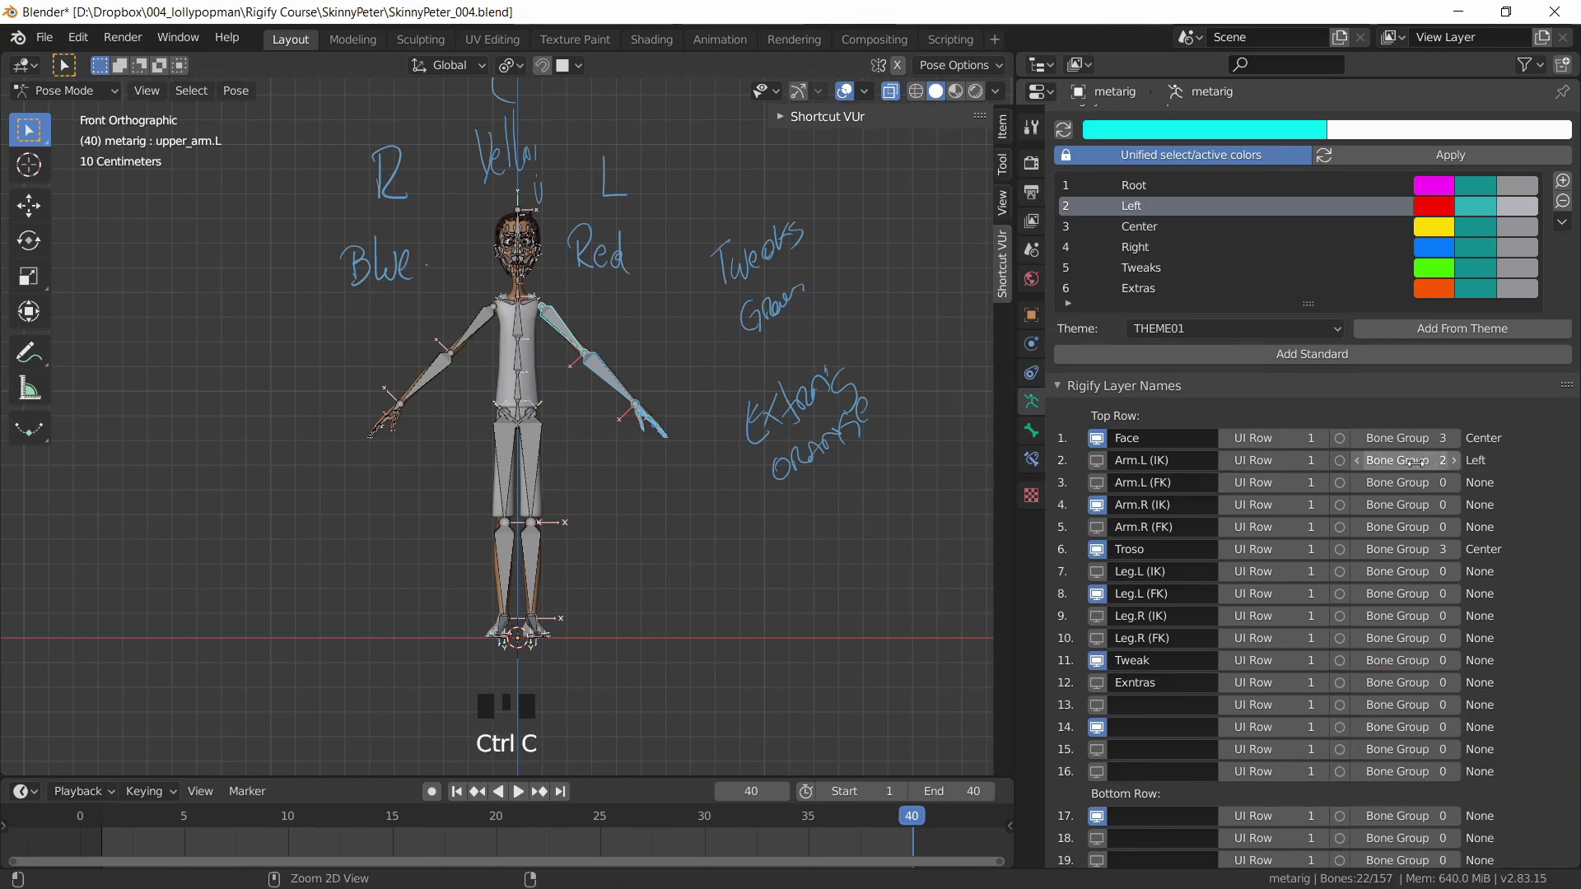
key(ctrl+v)
key(ctrl+c)
key(ctrl+v)
key(ctrl+v)
- Set bone group 4 (Right) on the Arm.R (IK) layer and copy it to Arm.R (FK), Leg.R (IK) and Leg.R (FK)
click(1454, 505)
click(1454, 505)
click(1454, 505)
click(1454, 504)
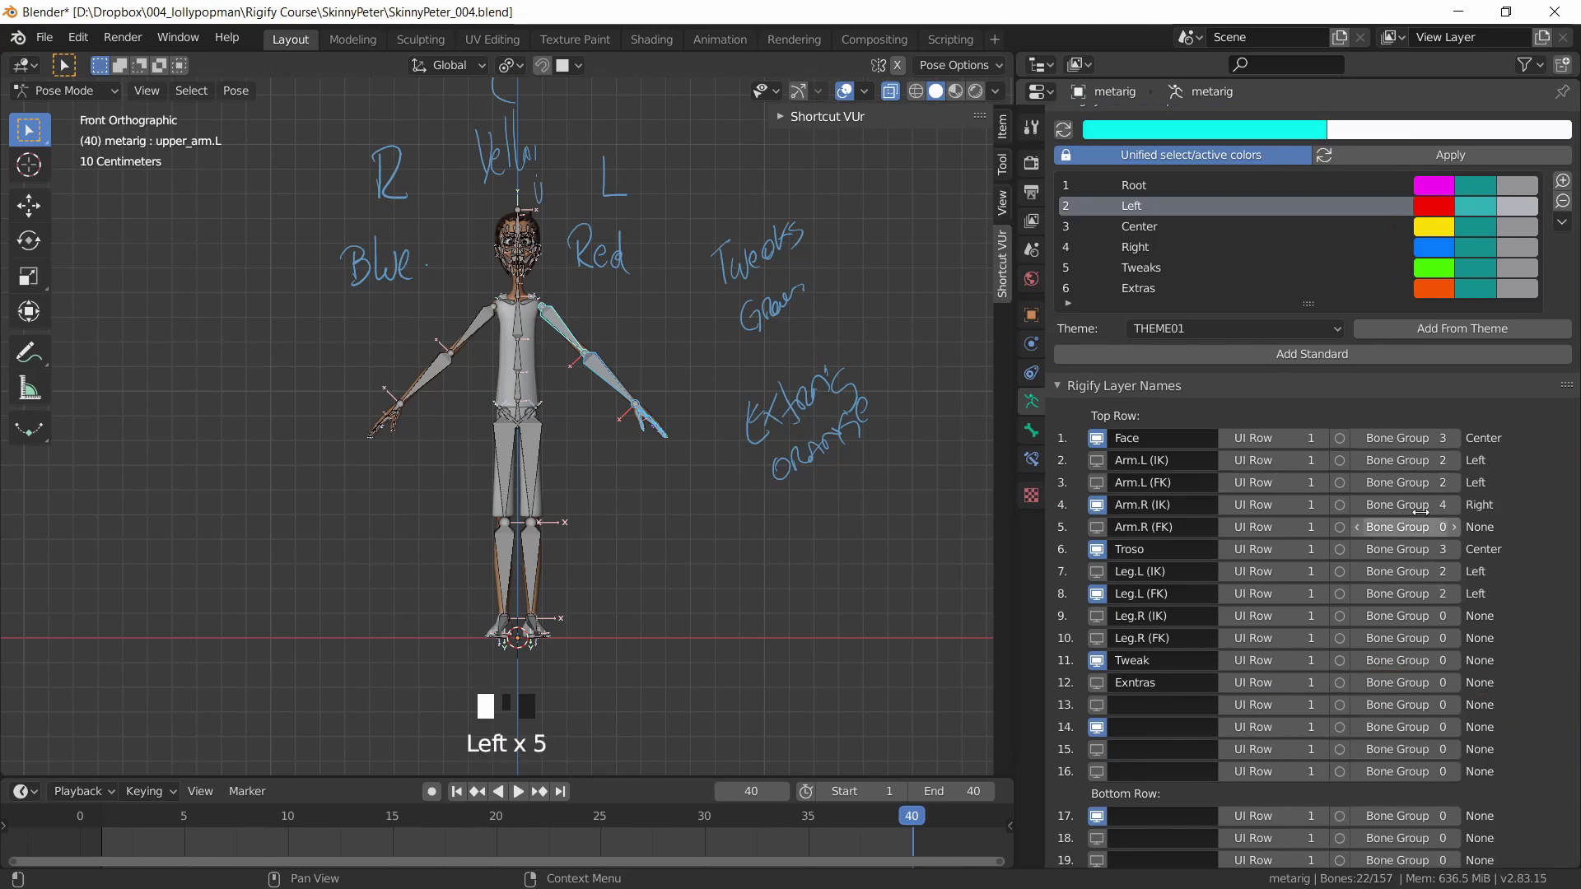
key(ctrl+c)
key(ctrl+v)
key(ctrl+v)
key(ctrl+v)
- Set the bone group to 5 for the Tweak layer and to 6 for the Exntras layer
click(1402, 660)
text(5)
key(Return)
key(Return)
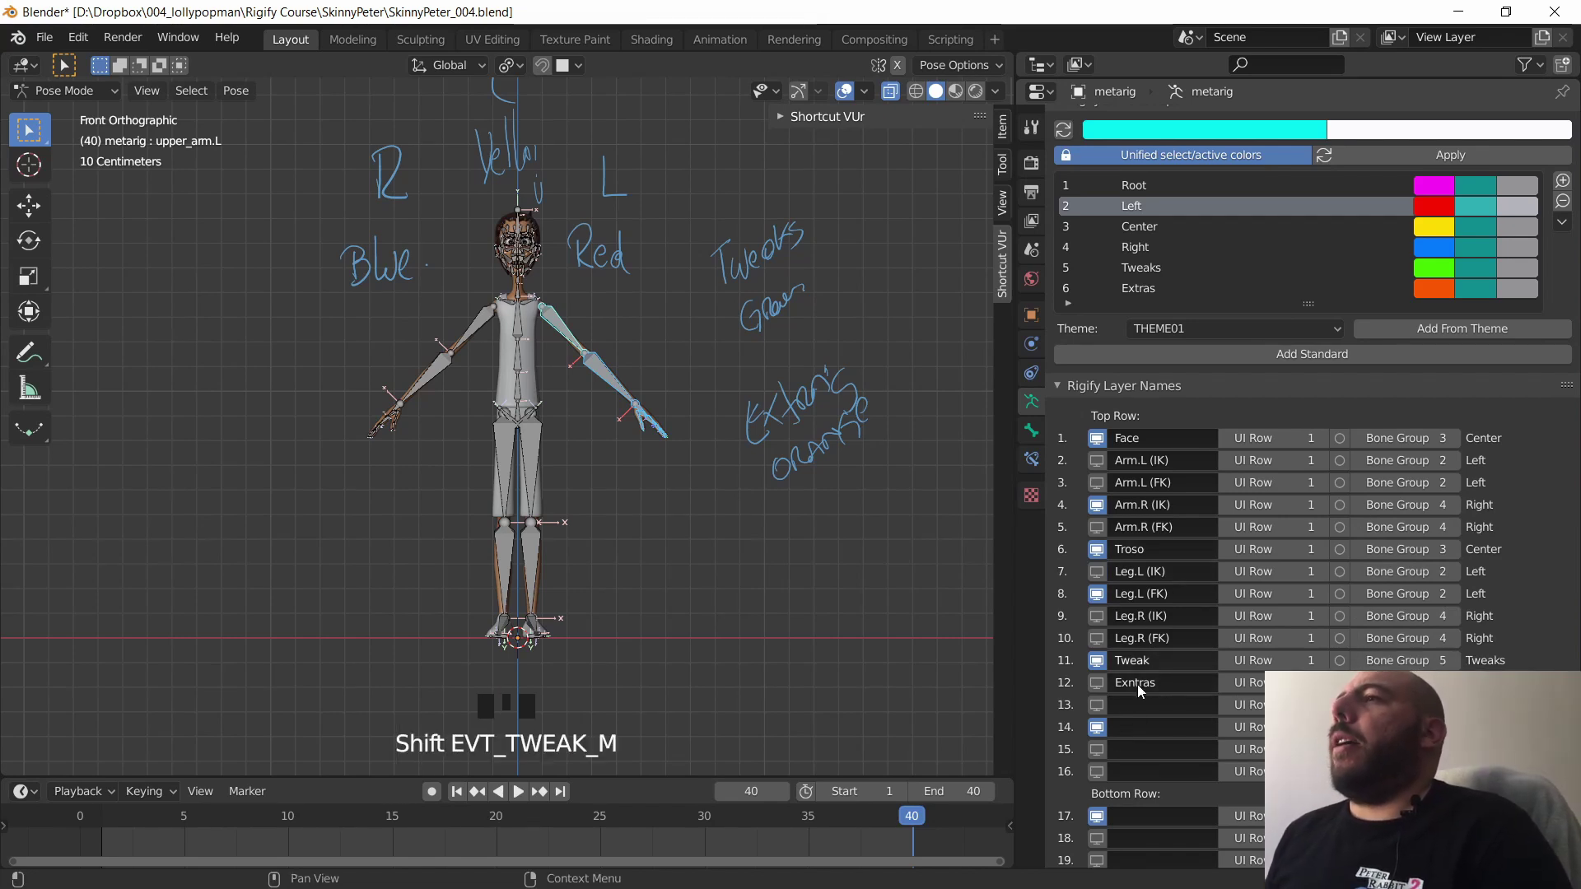
- Make all armature layers from 1 to 29 visible
middle_drag(1129, 715, 1129, 682)
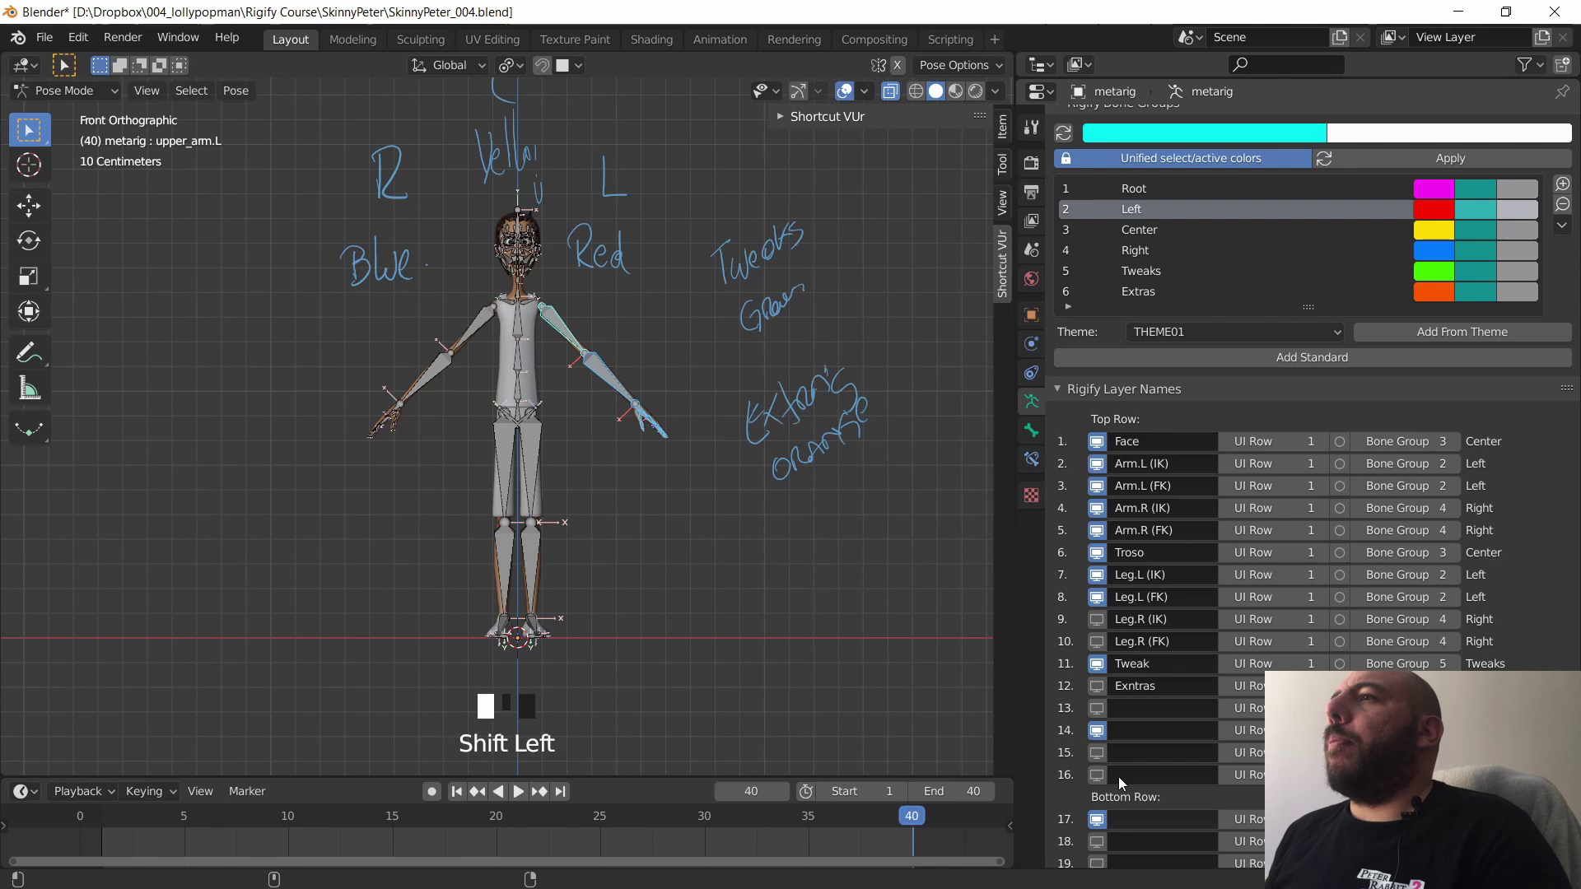
shift+drag(1098, 597, 1098, 747)
shift+click(1097, 774)
middle_drag(1106, 848, 1106, 465)
shift+drag(1102, 461, 1098, 706)
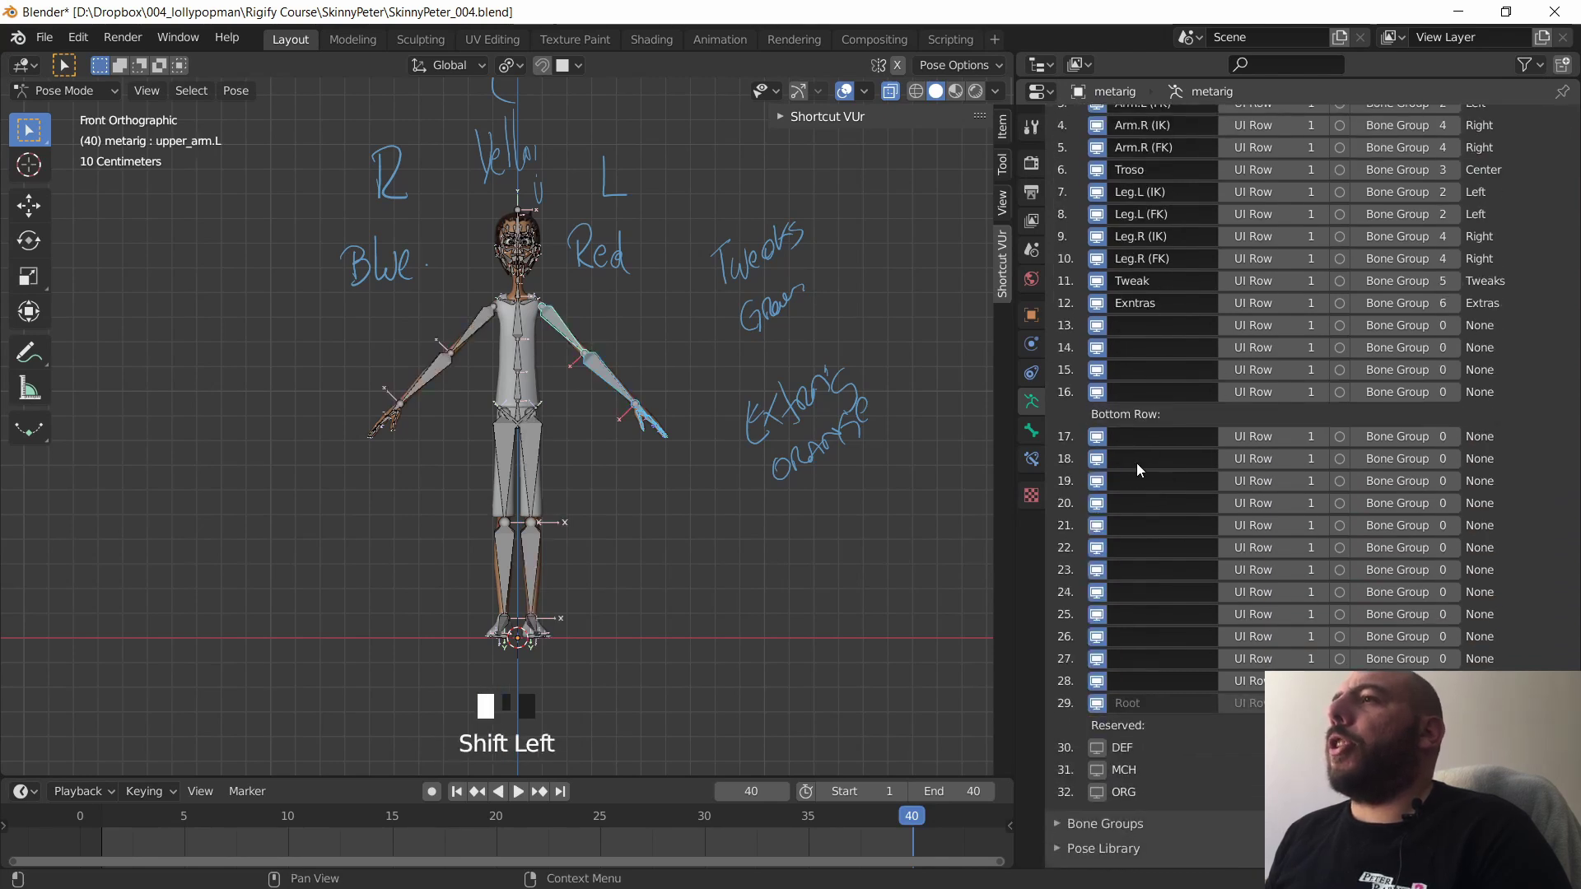
- Select all bones of the left arm and hand and move them to layer 2, Arm.L (IK)
middle_drag(1136, 466, 1137, 791)
shift+middle_drag(684, 468, 687, 500)
click(681, 451)
drag(565, 322, 687, 501)
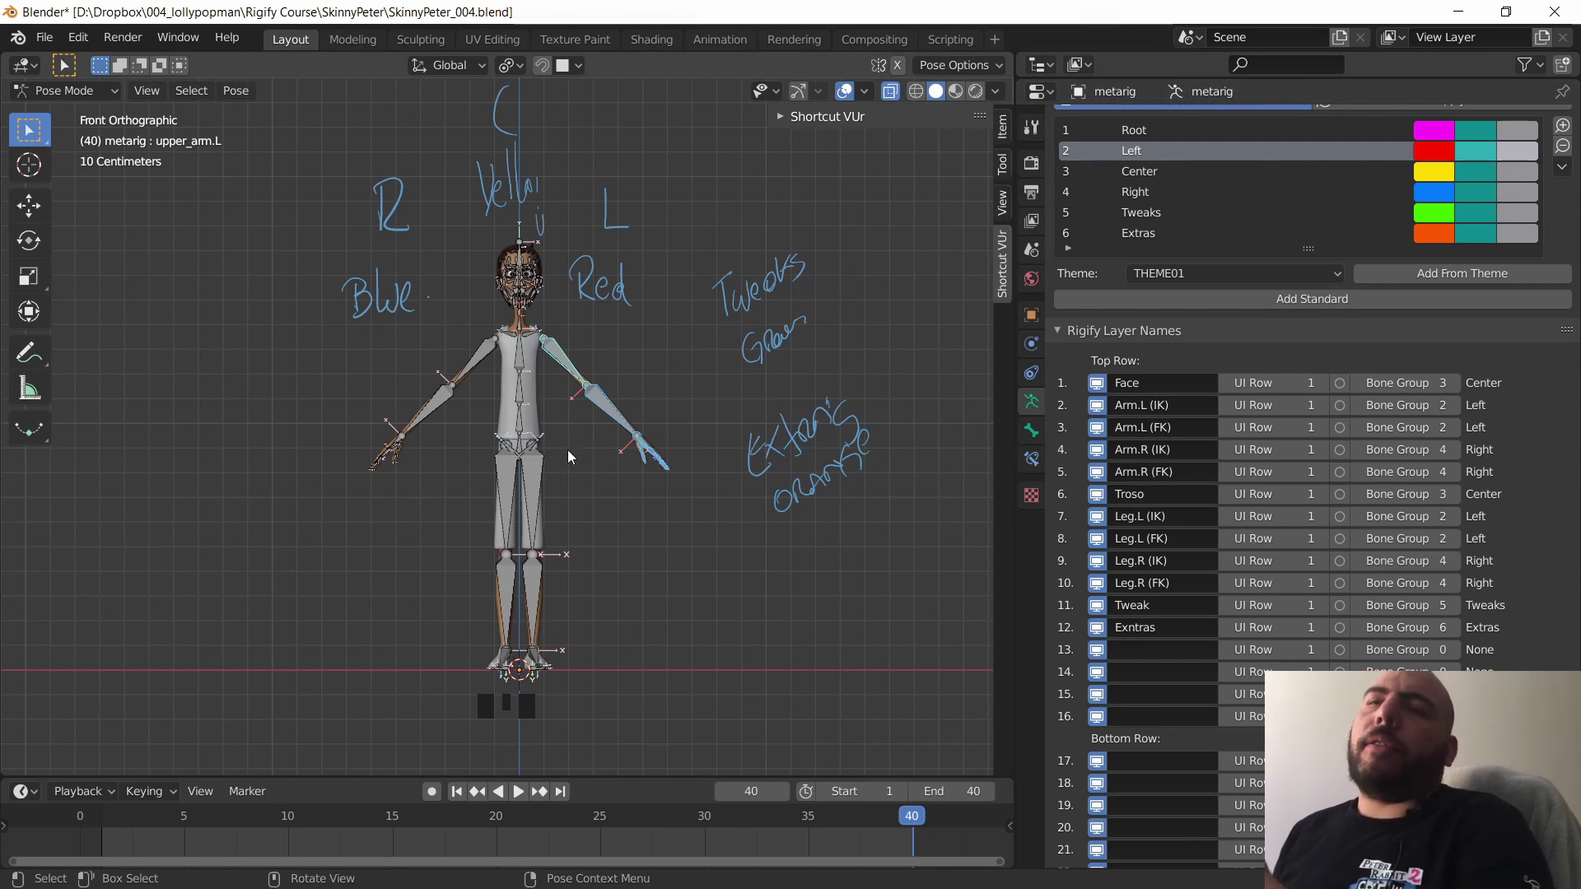
click(645, 362)
drag(557, 313, 668, 473)
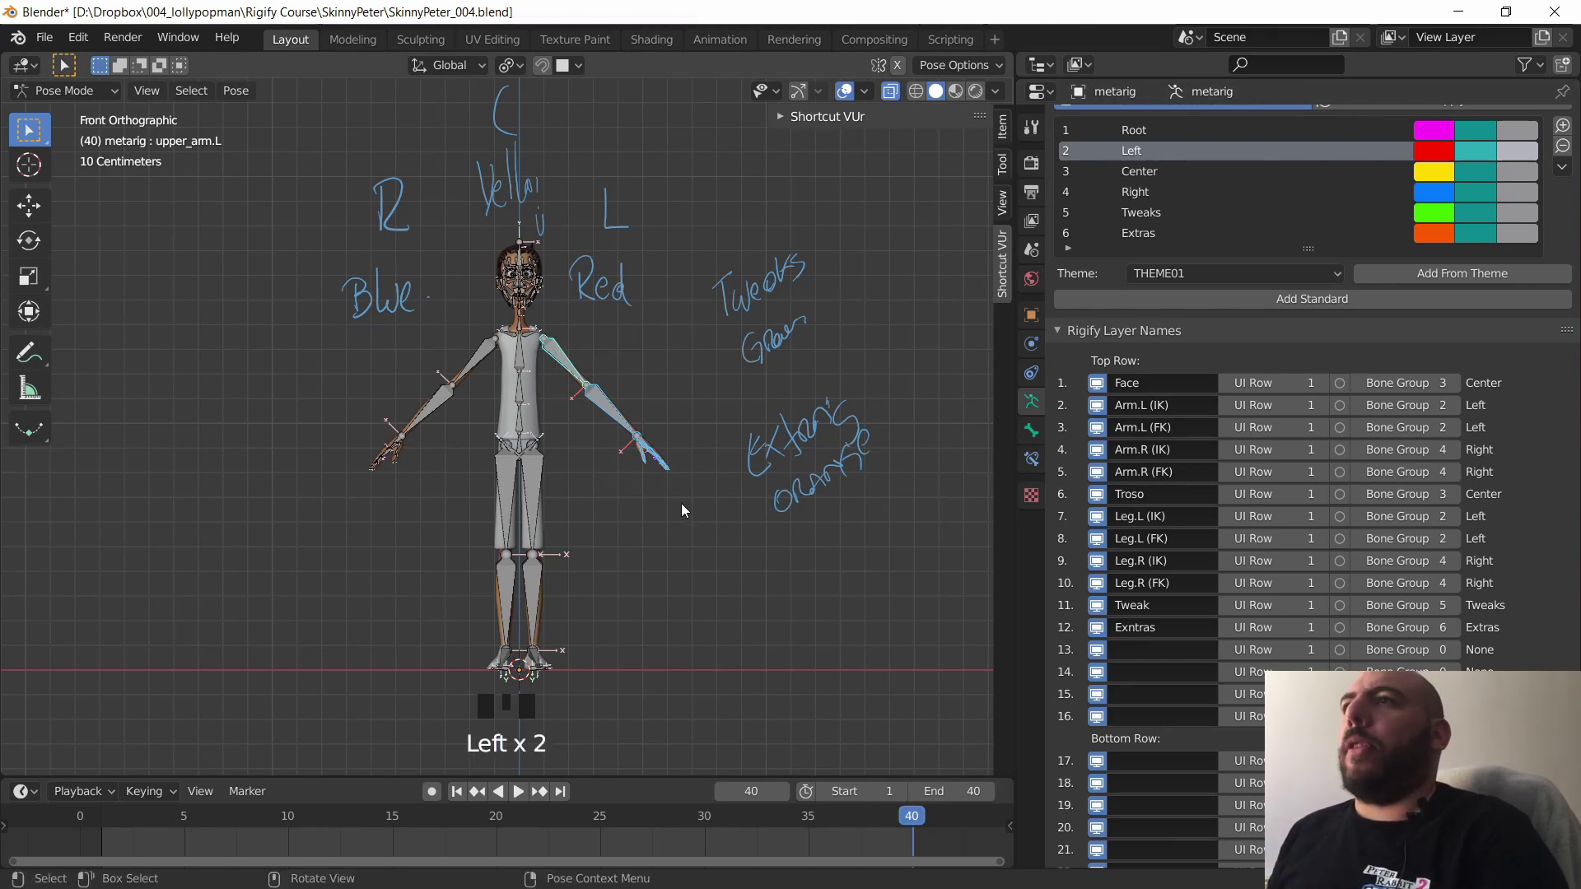
key(space)
key(m)
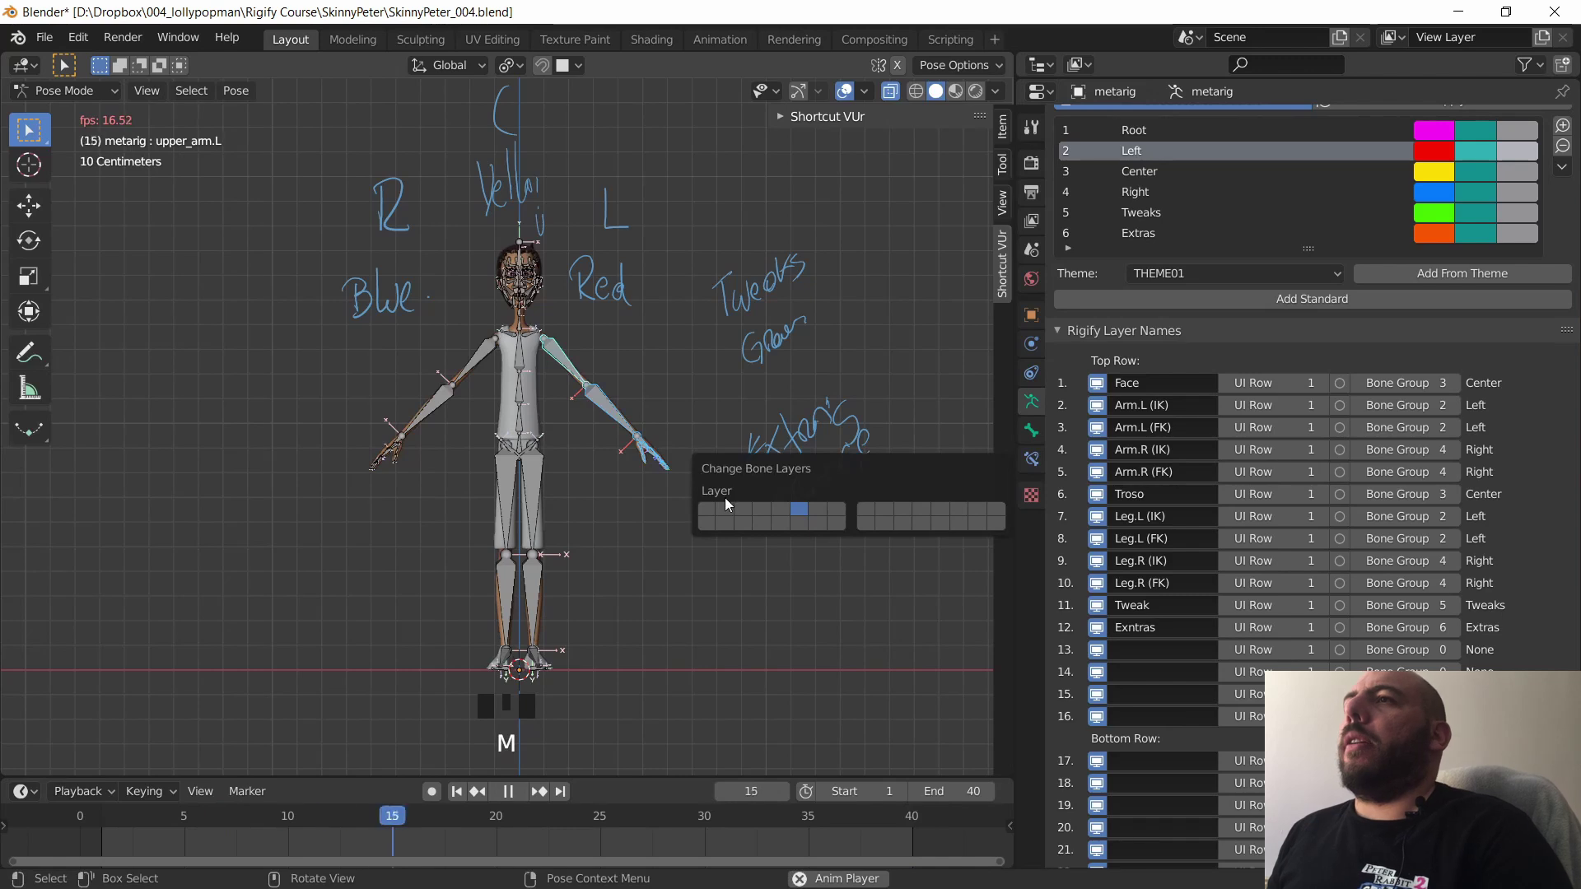
key(space)
key(m)
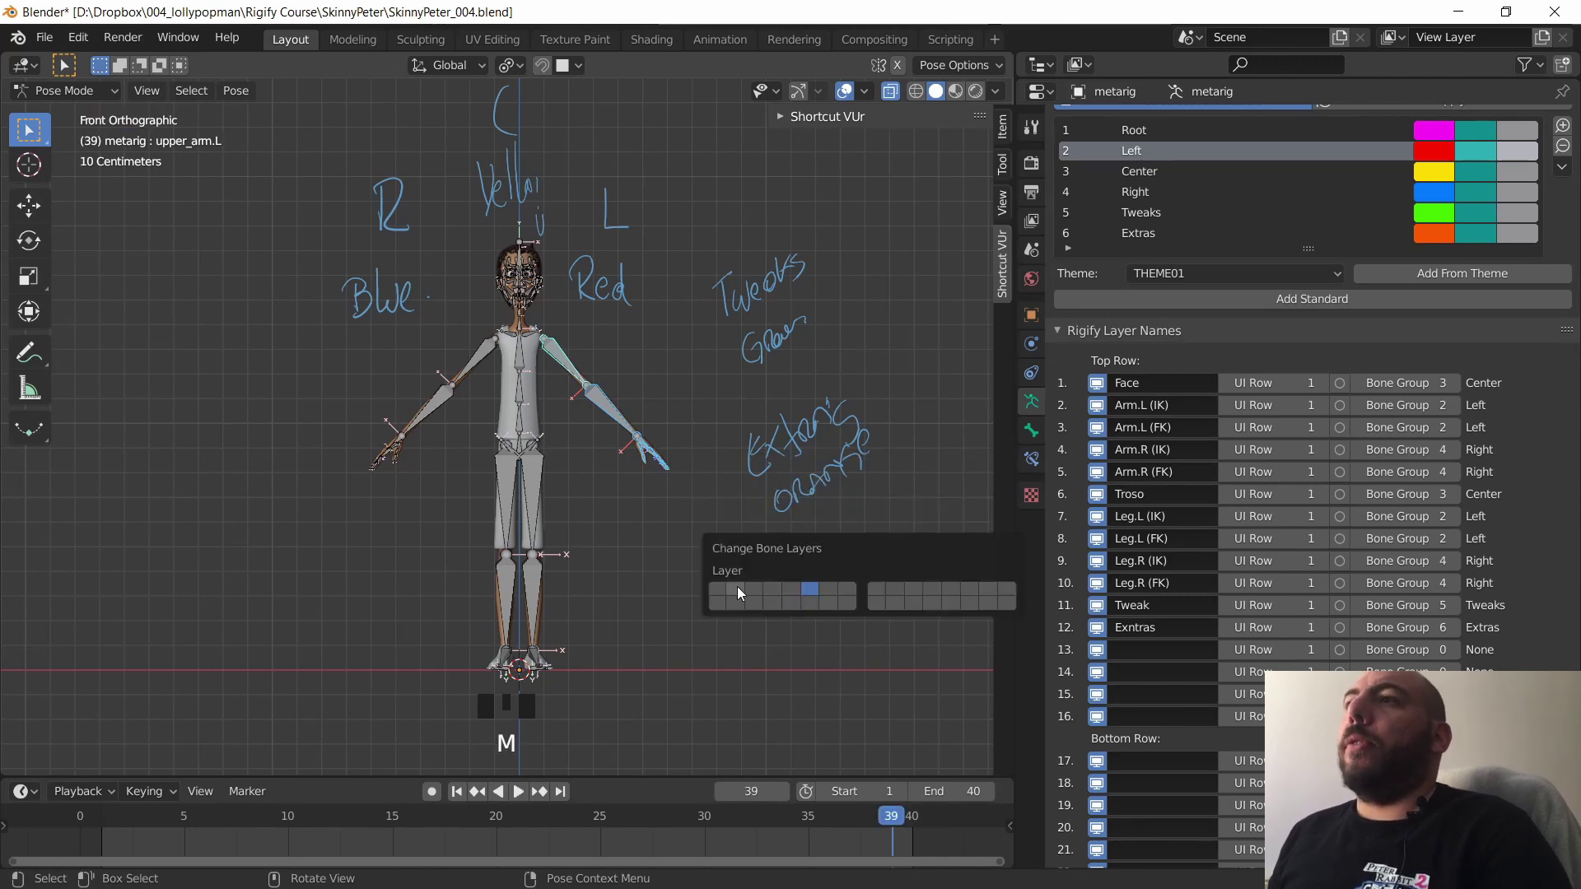
- Select all bones of the right arm and hand and move them to layer 4, Arm.R (IK)
drag(322, 302, 480, 529)
key(m)
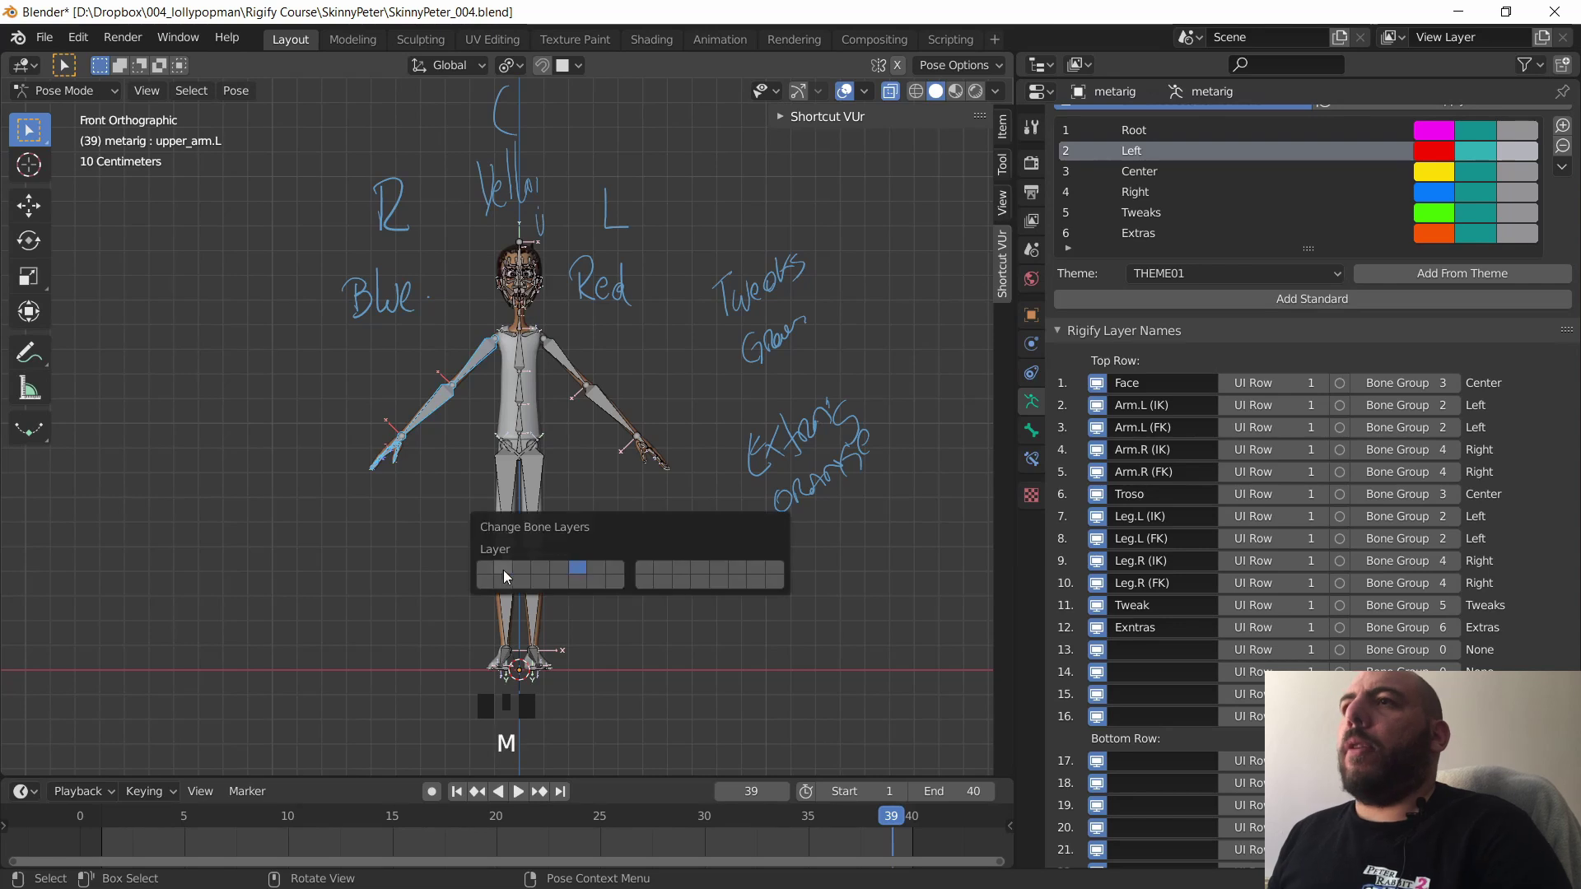
click(541, 568)
- Move the left leg bones to layer 7, Leg.L (IK), and the right leg bones to layer 9, Leg.R (IK)
drag(525, 690, 589, 472)
key(m)
click(836, 546)
drag(435, 495, 512, 706)
key(m)
- Select the grouped and linked bones around the torso and open their bone layer assignment
middle_drag(715, 609, 551, 577)
drag(365, 372, 403, 422)
key(shift+g)
click(404, 421)
middle_drag(514, 403, 659, 518)
click(579, 522)
scroll(589, 525, up, 2)
key(l)
key(m)
- Move the spine, shoulder and pelvis bones to layer 6, Troso, and deselect all bones
shift+click(605, 419)
shift+click(650, 421)
shift+click(646, 625)
middle_drag(649, 617, 622, 597)
click(645, 607)
ctrl+click(603, 616)
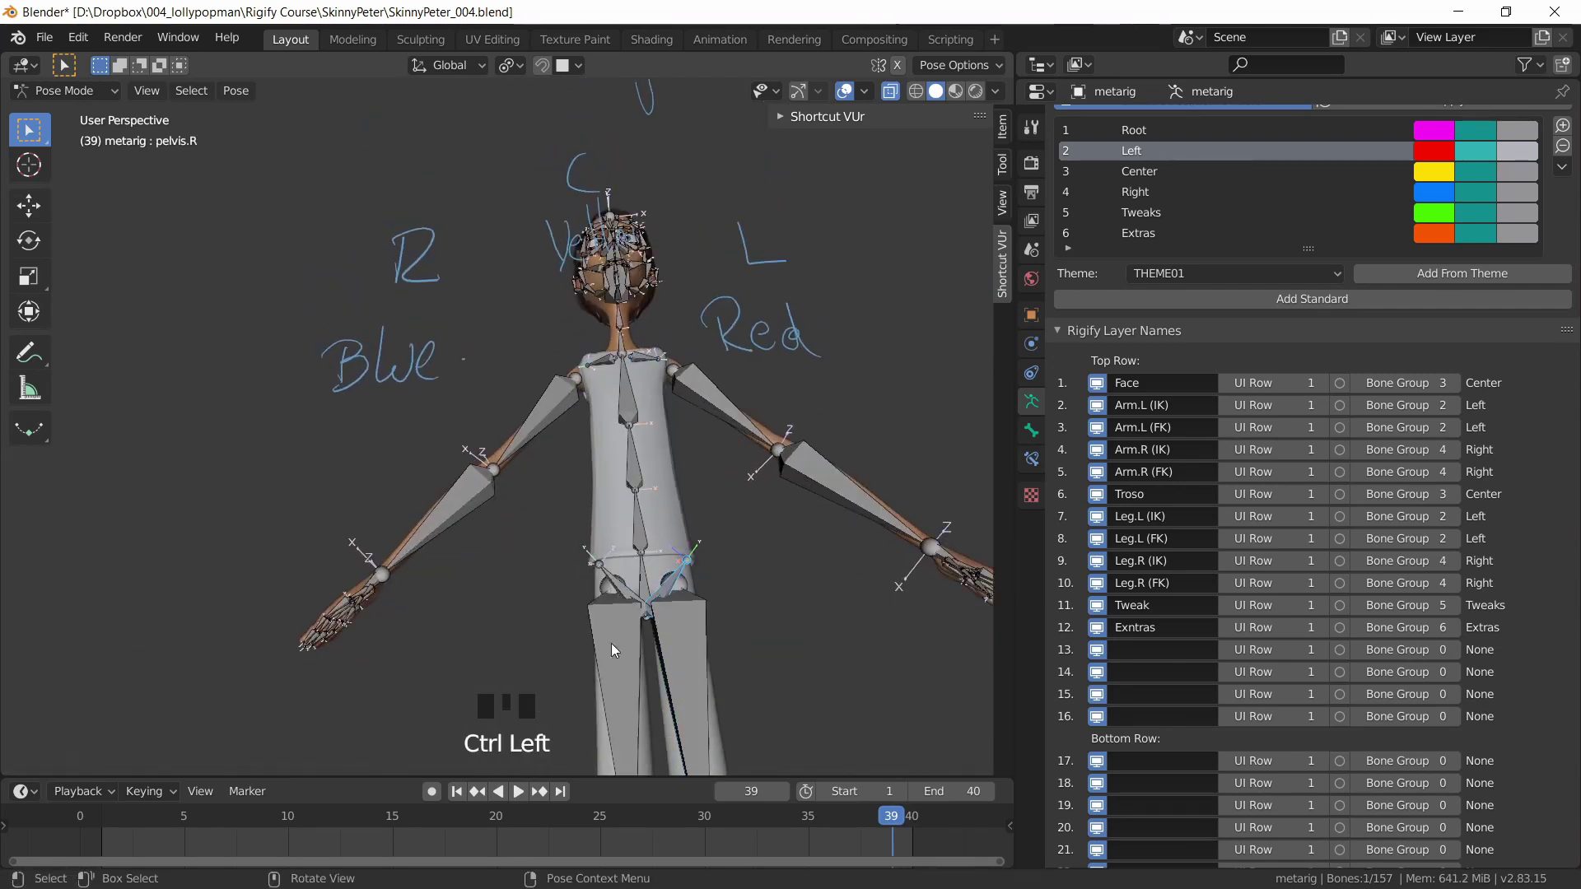
shift+middle_drag(630, 379, 628, 422)
shift+click(629, 421)
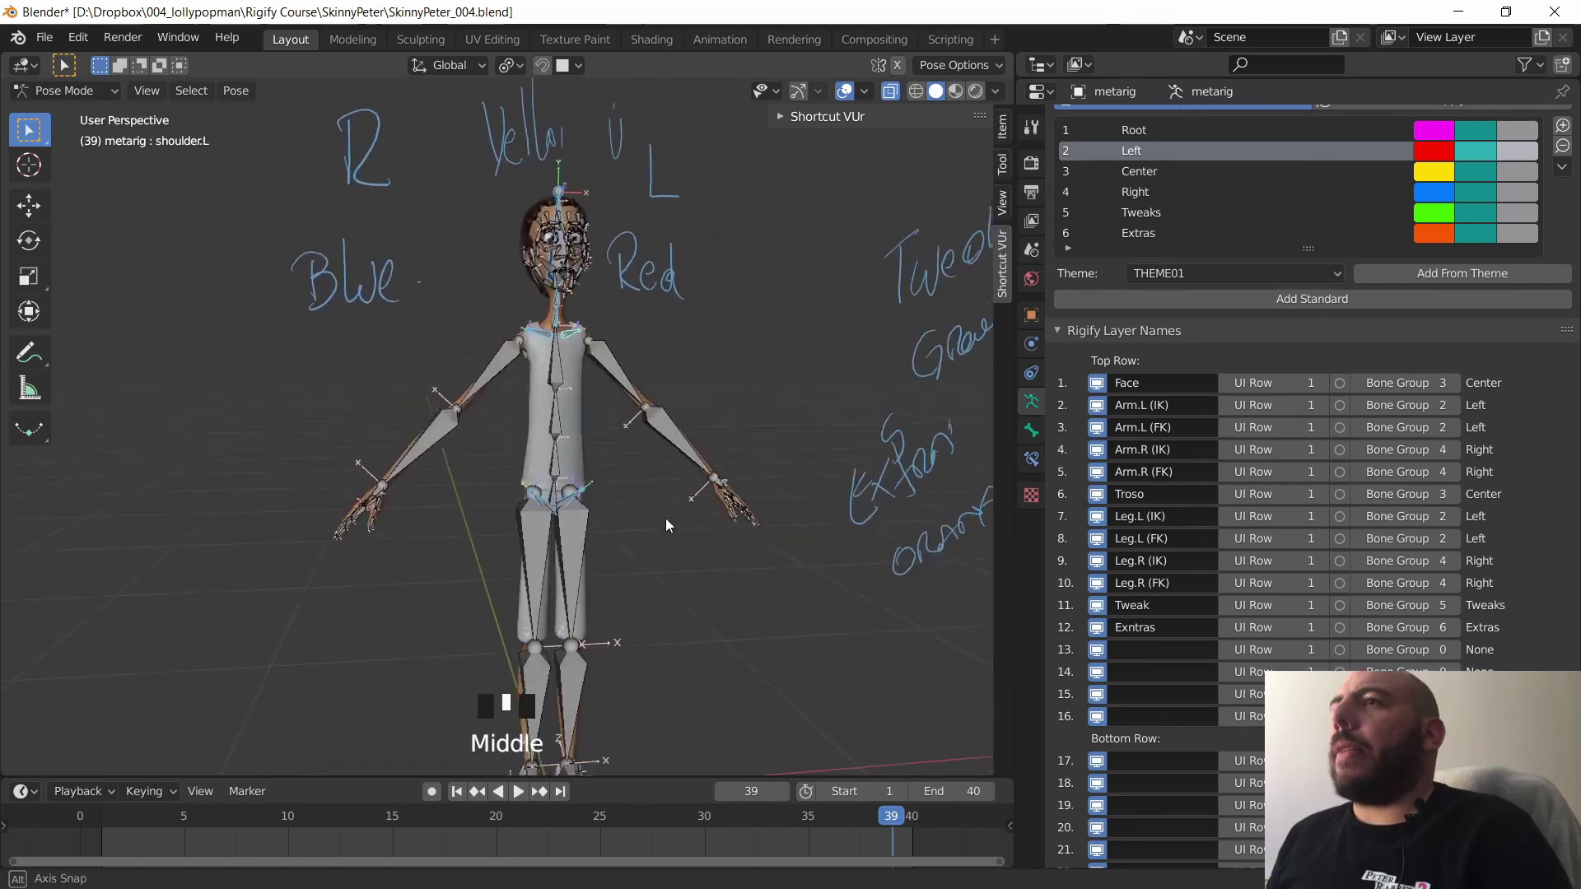
middle_drag(666, 517, 666, 461)
key(a)
key(a)
key(a)
- Switch the named Rigify layers off and back on one by one to check which bones each contains
click(1097, 390)
click(1098, 390)
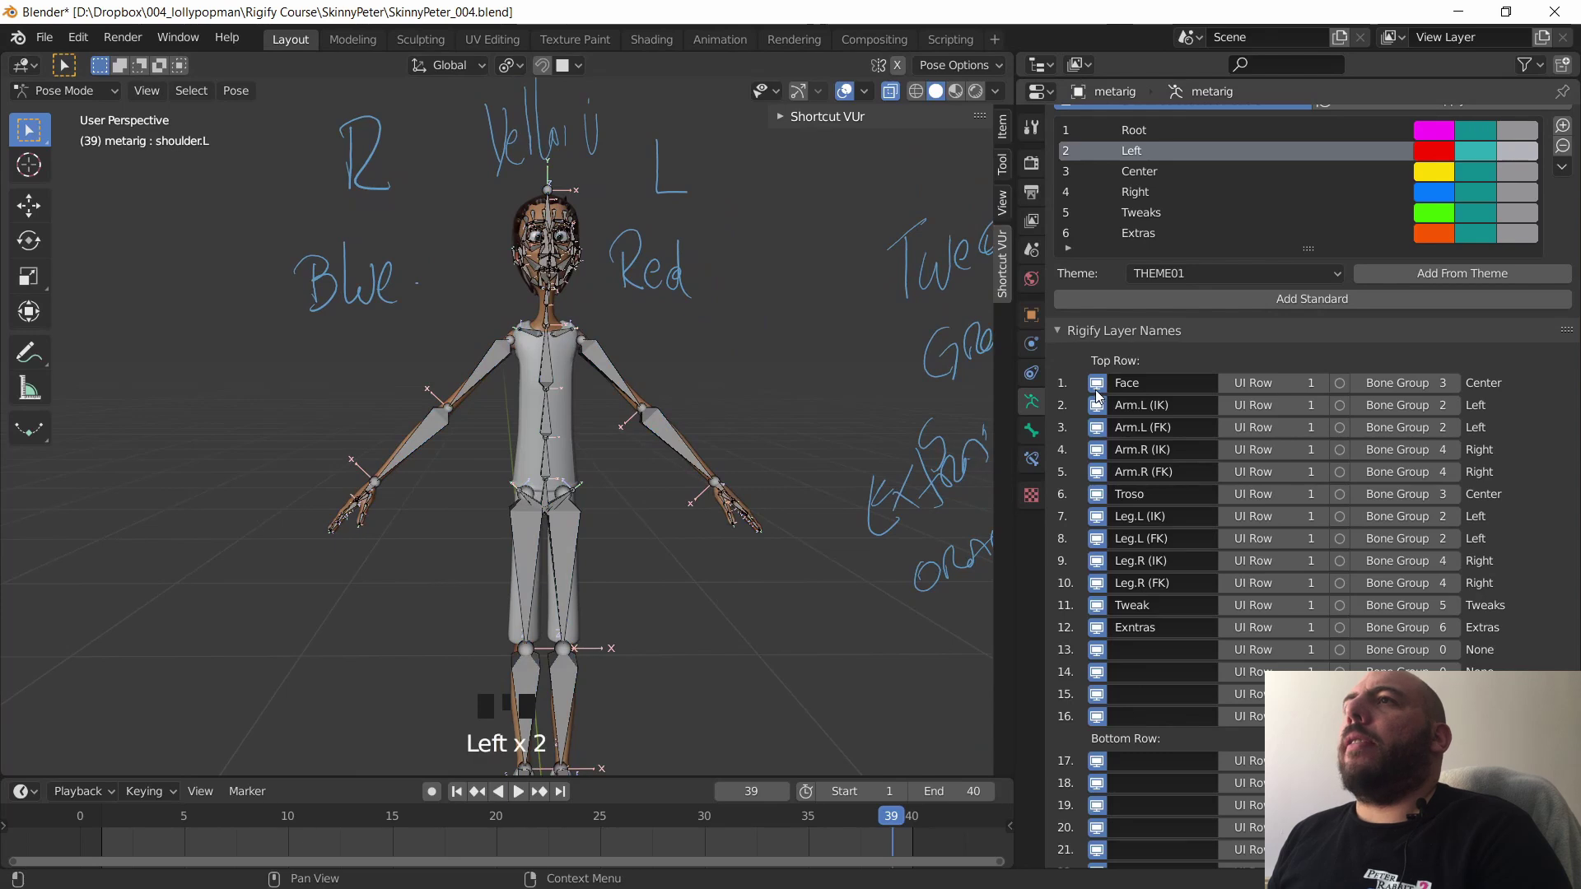
click(1100, 406)
click(1100, 407)
click(1097, 427)
click(1097, 427)
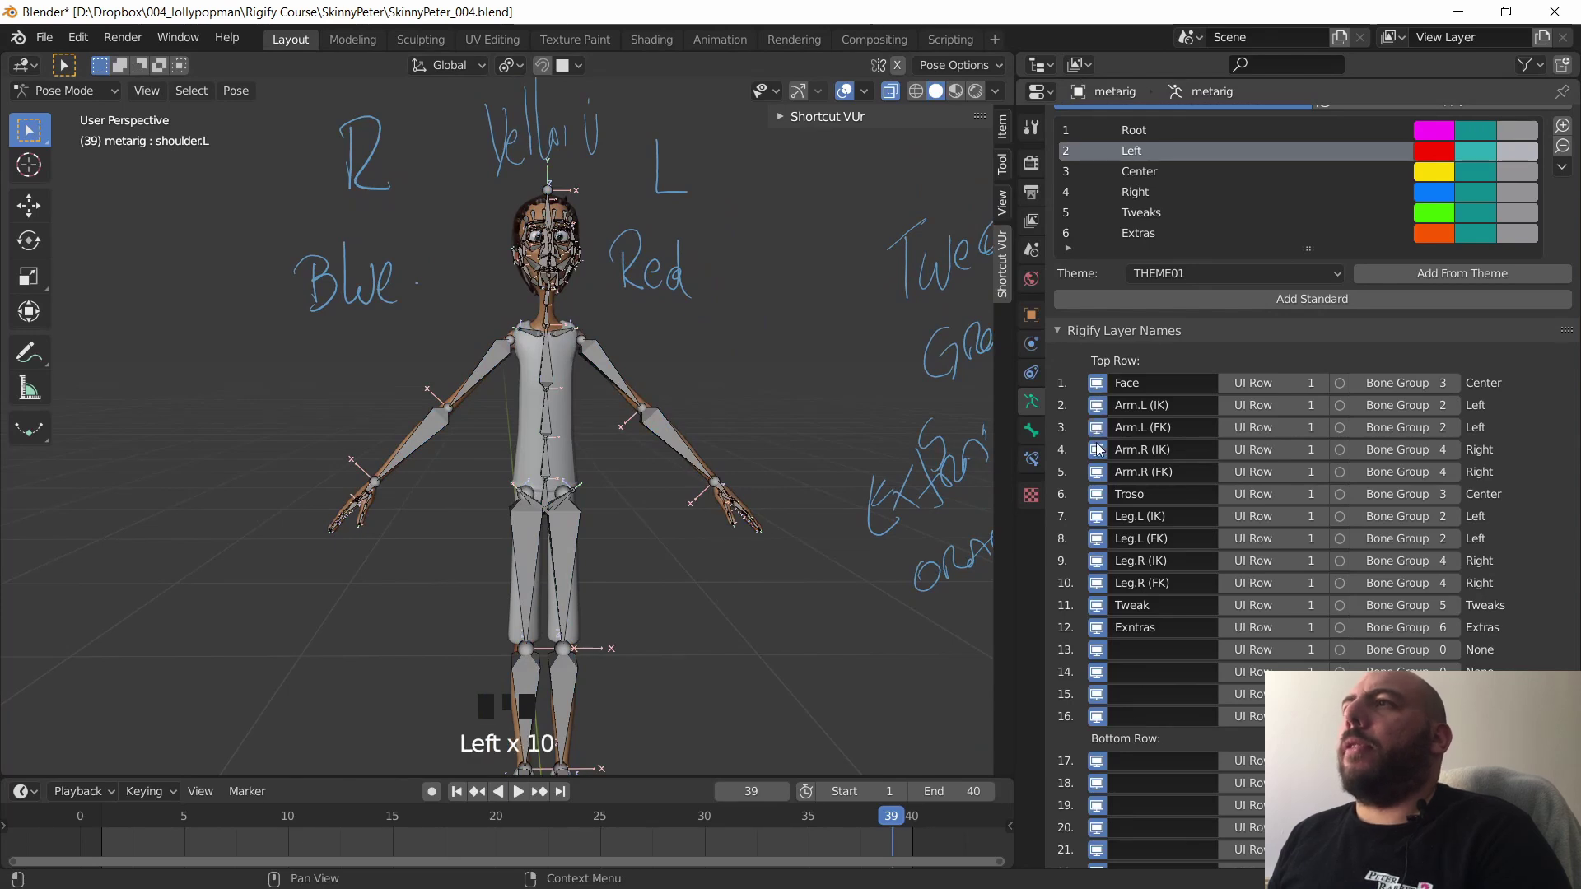
click(1098, 449)
click(1098, 450)
click(1100, 498)
click(1100, 498)
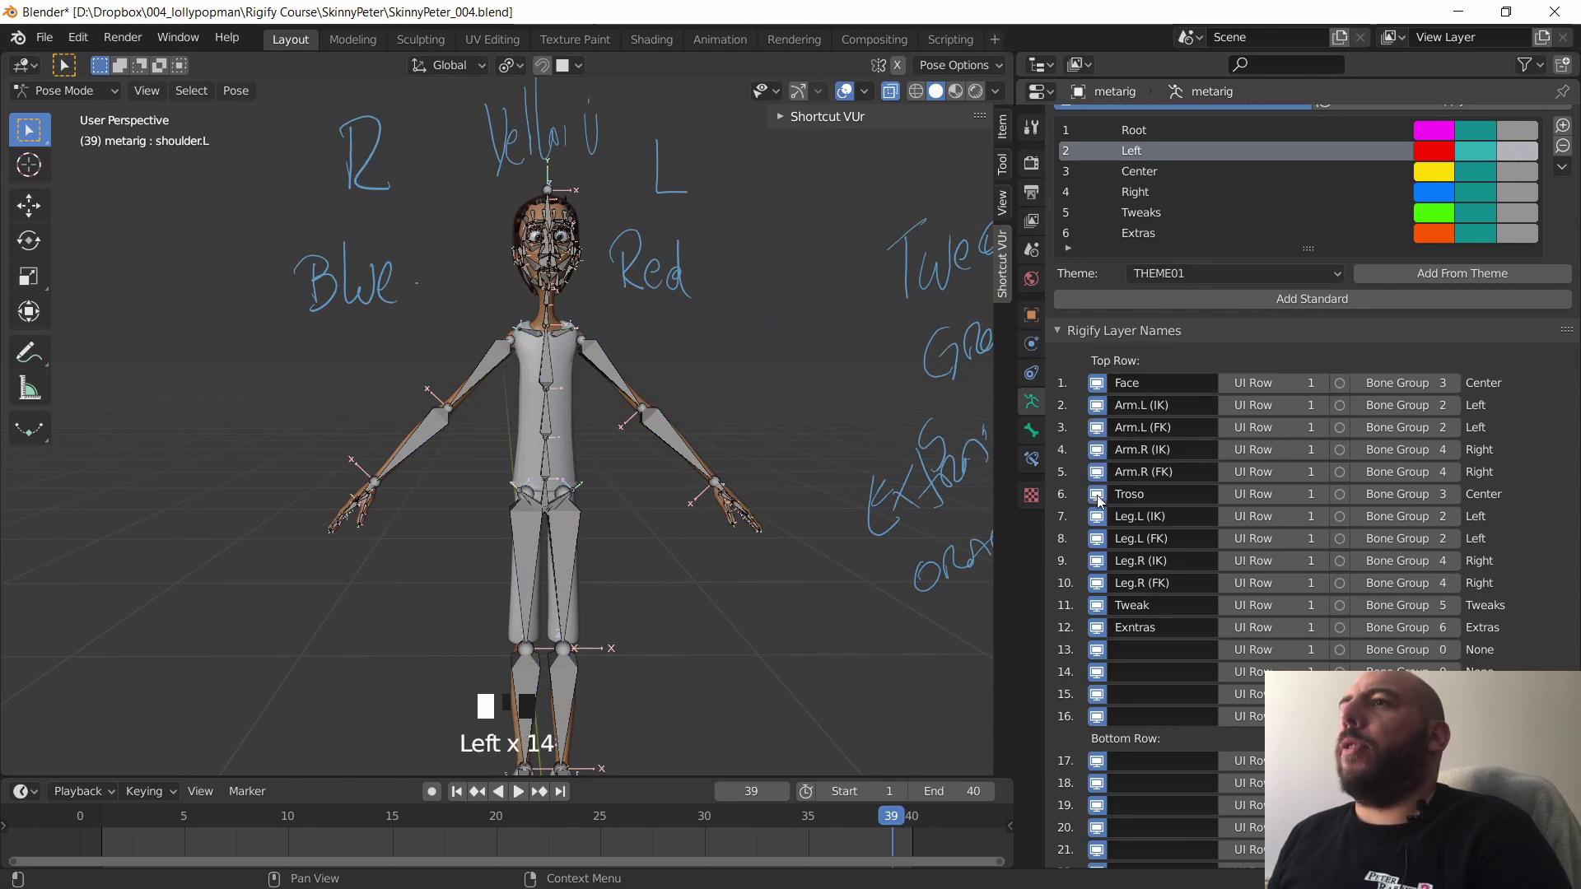
click(1098, 517)
click(1099, 516)
click(1096, 556)
click(1096, 557)
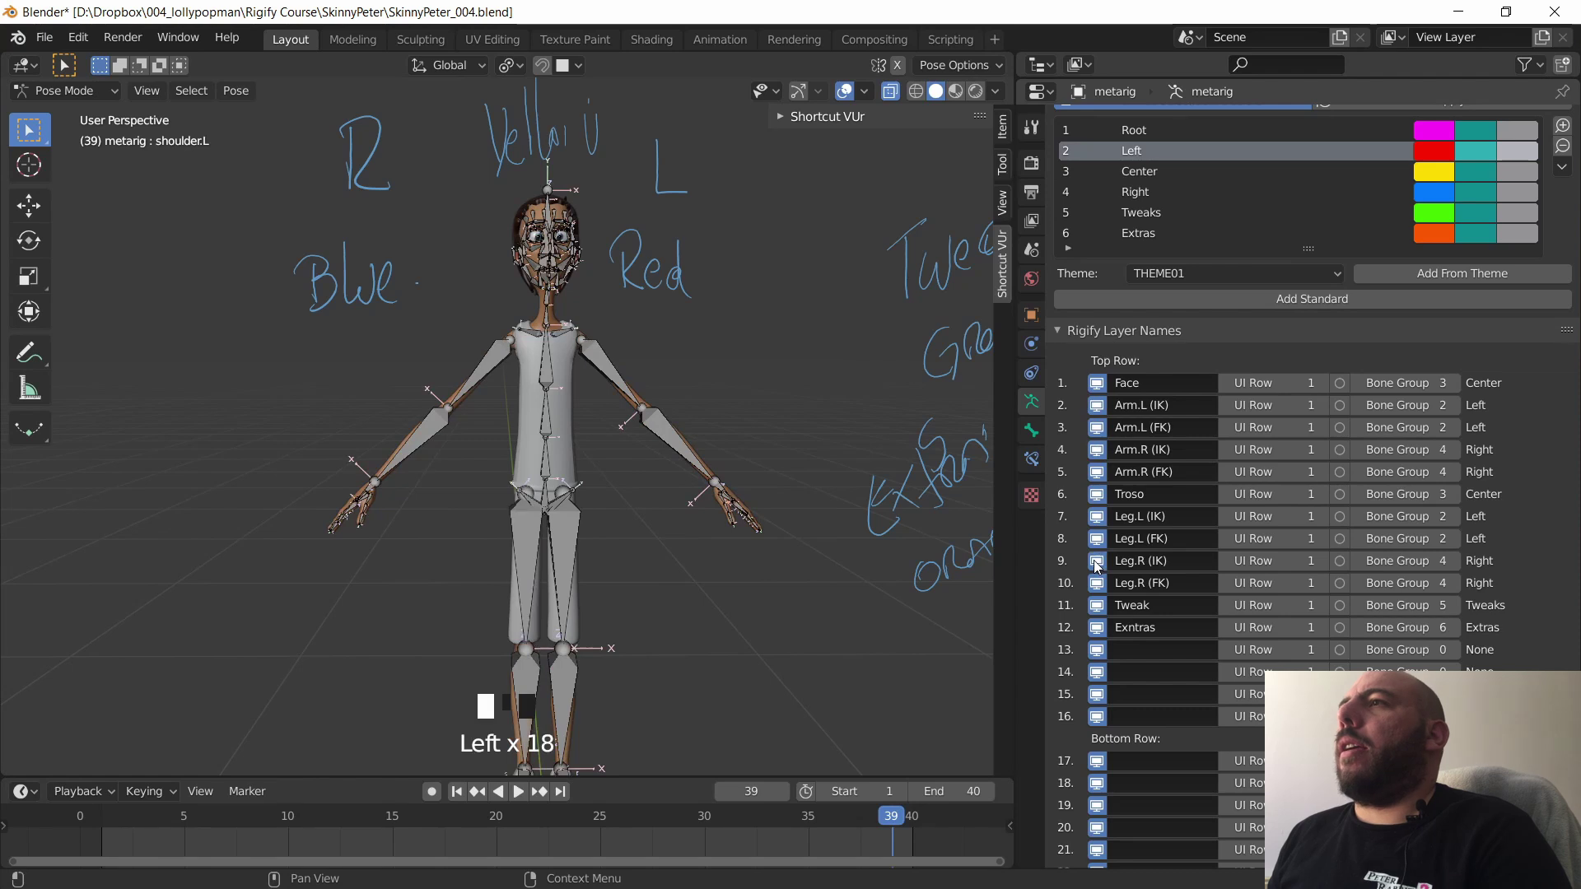
click(1098, 604)
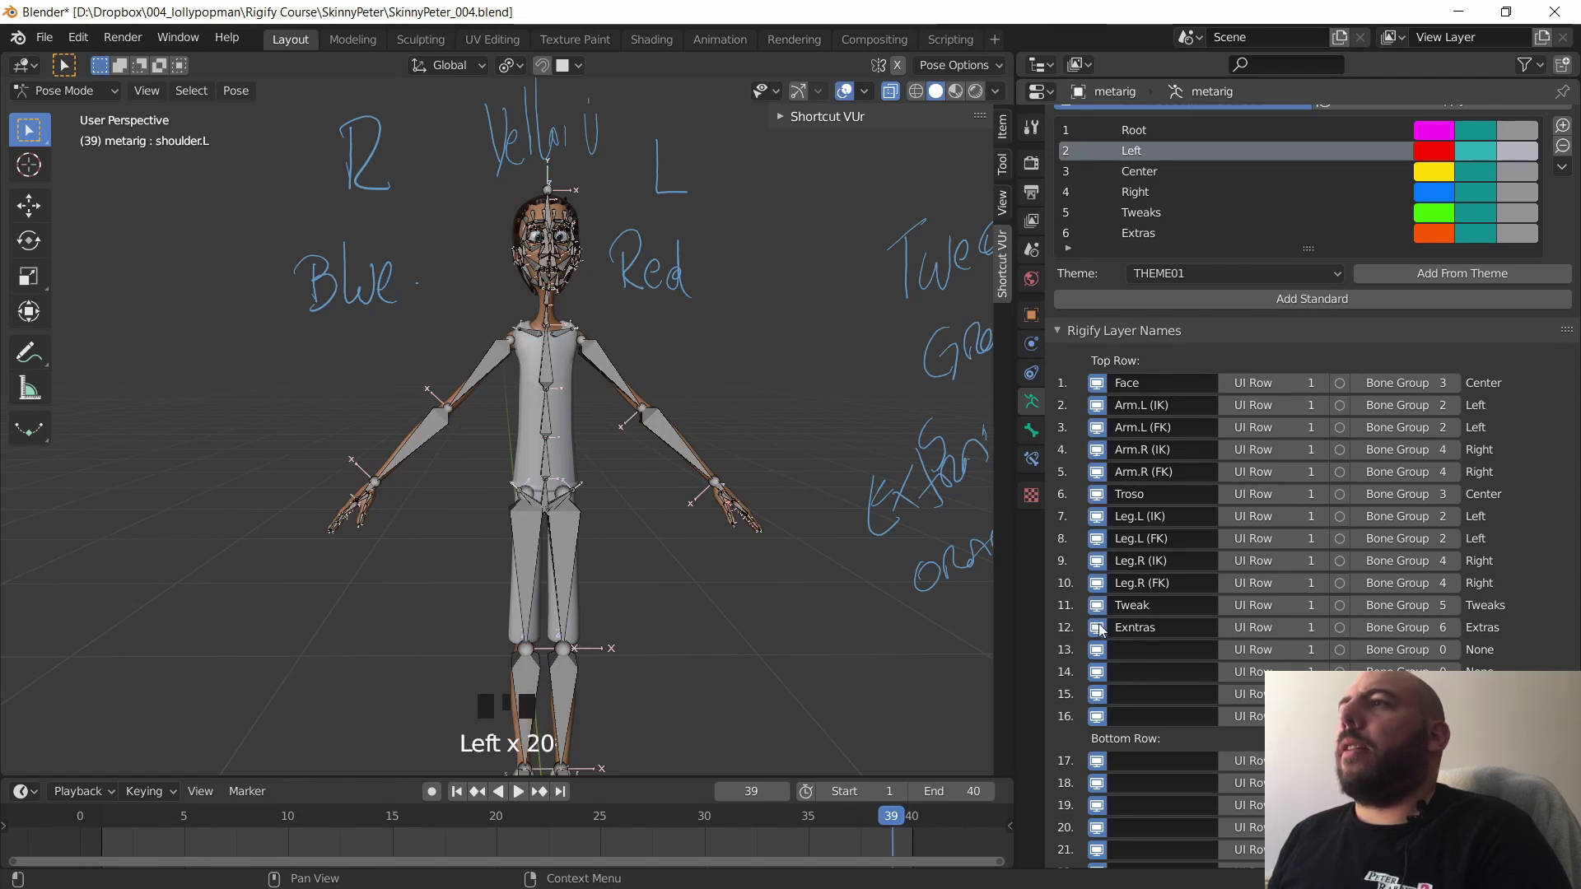
click(1099, 628)
click(1099, 628)
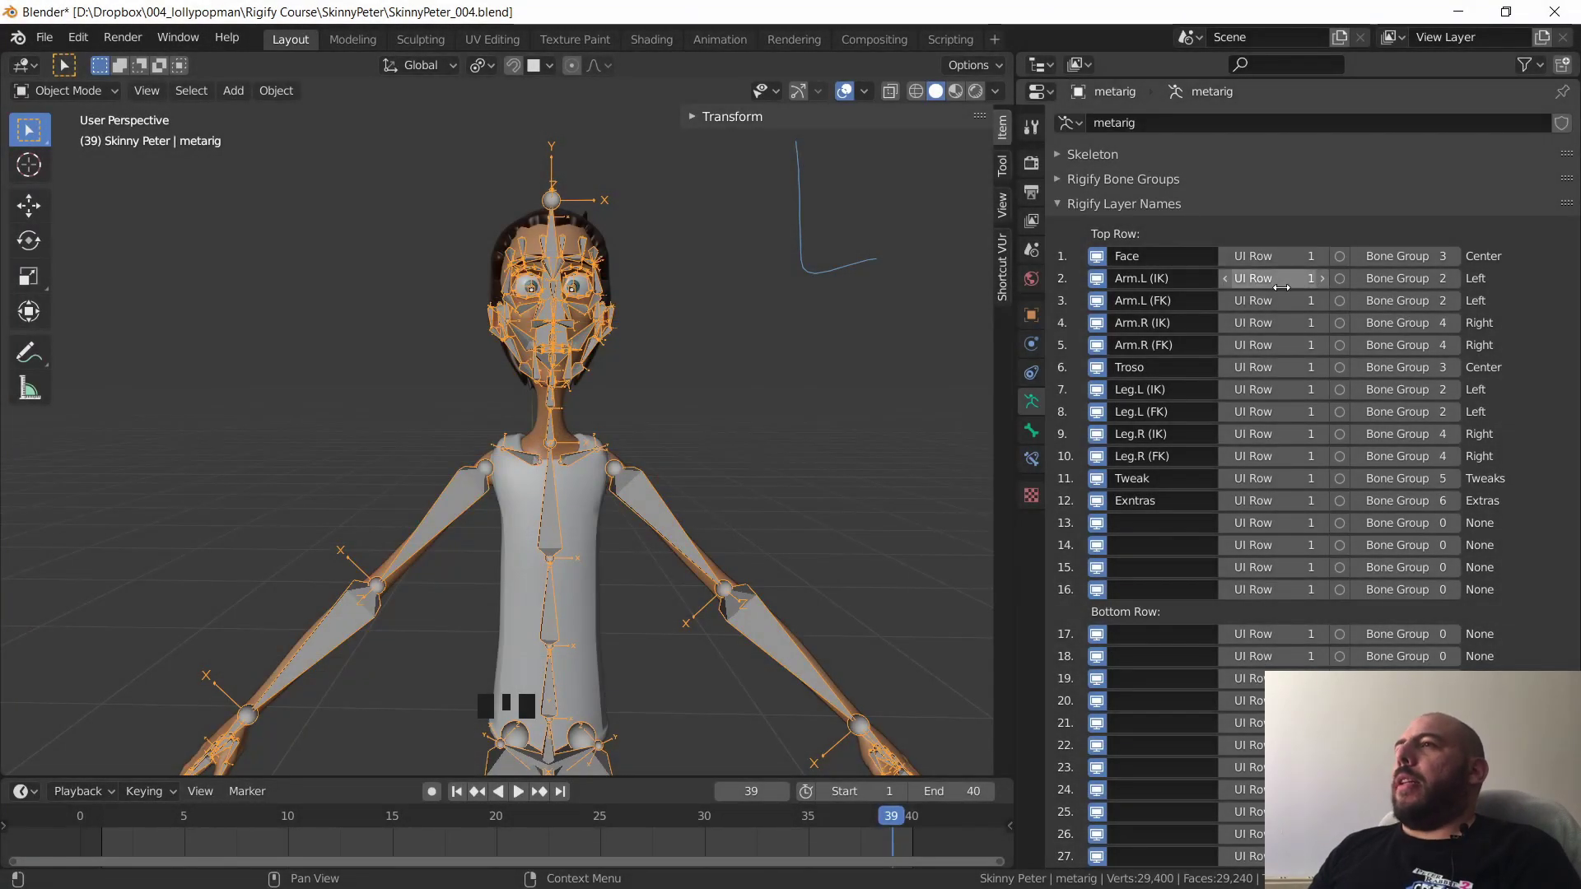
- Set the UI row to 2 for the Arm.L (IK) and Arm.R (IK) layers
click(1286, 279)
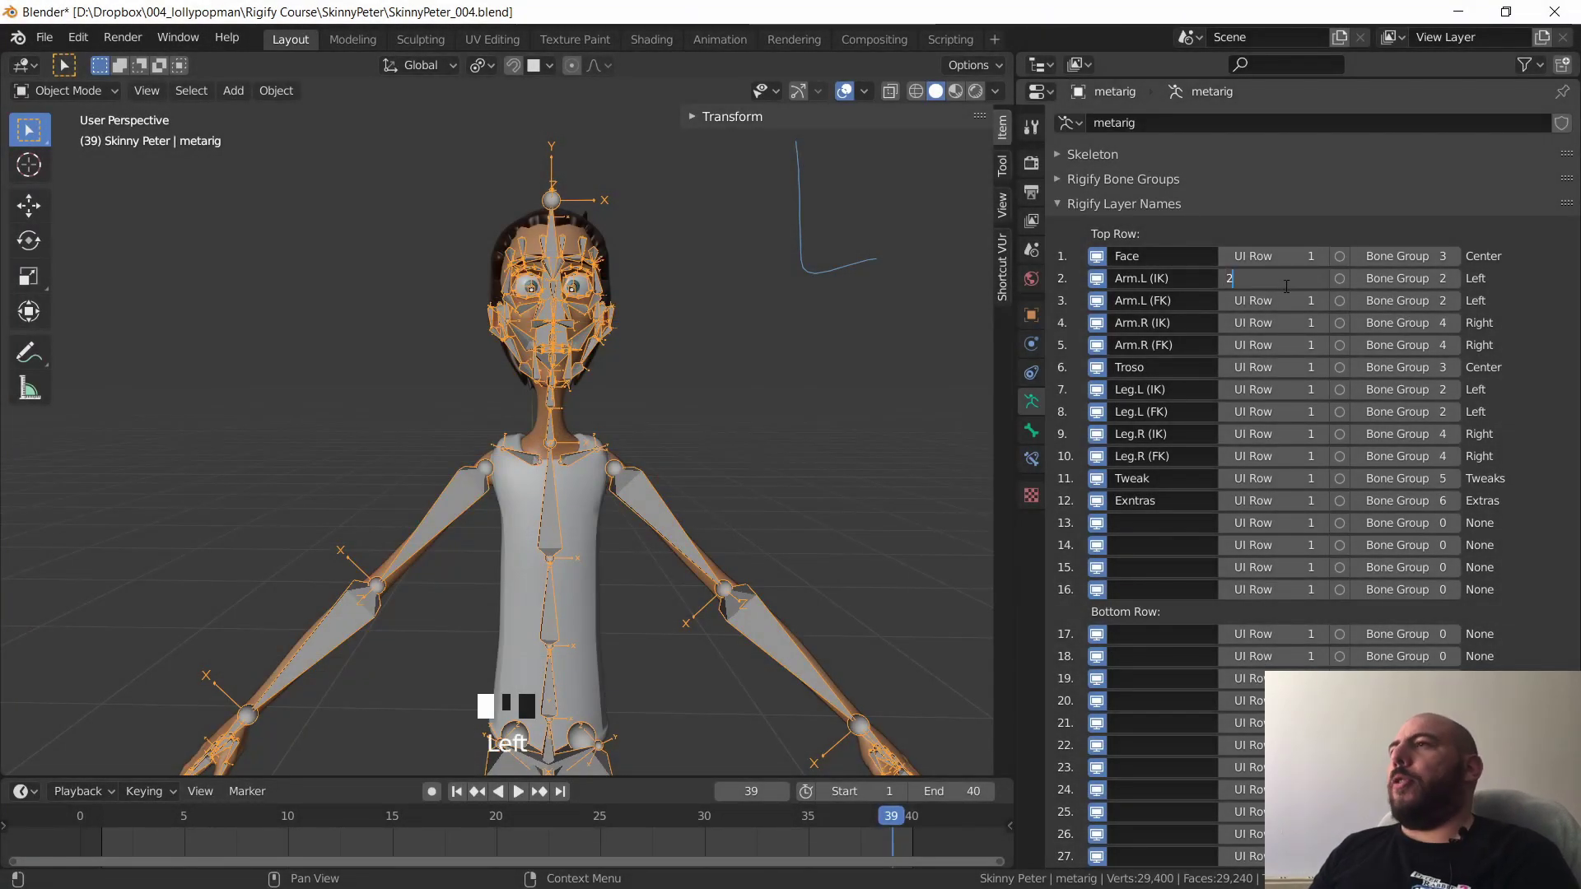
text(2)
key(Return)
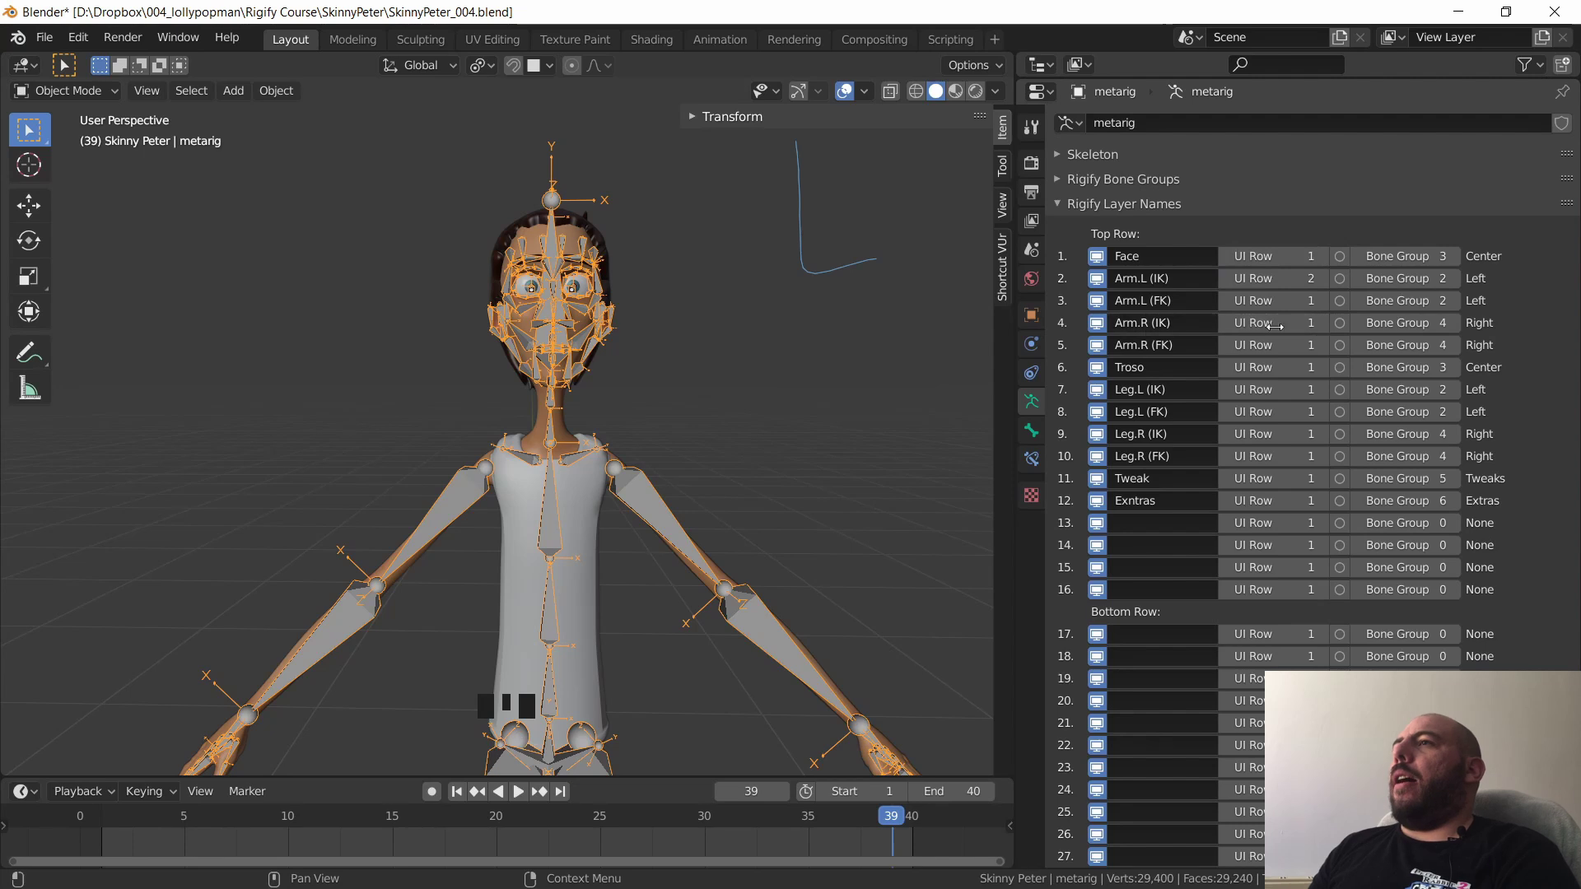
double_click(1299, 330)
text(2)
key(Return)
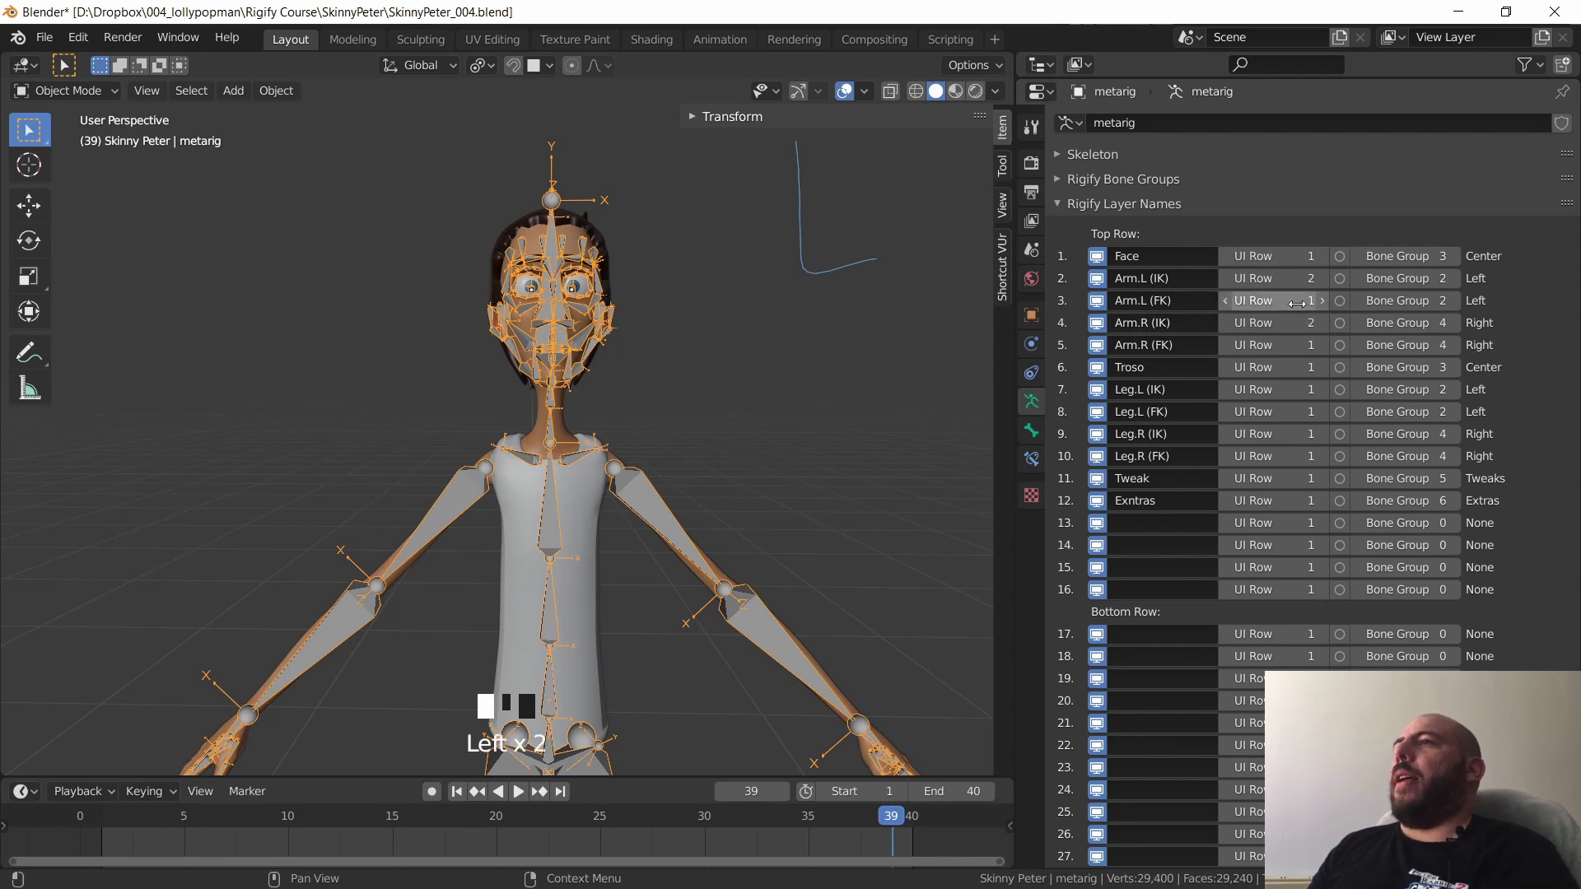
- Set the UI row to 3 for the Arm.L (FK) and Arm.R (FK) layers
click(1268, 300)
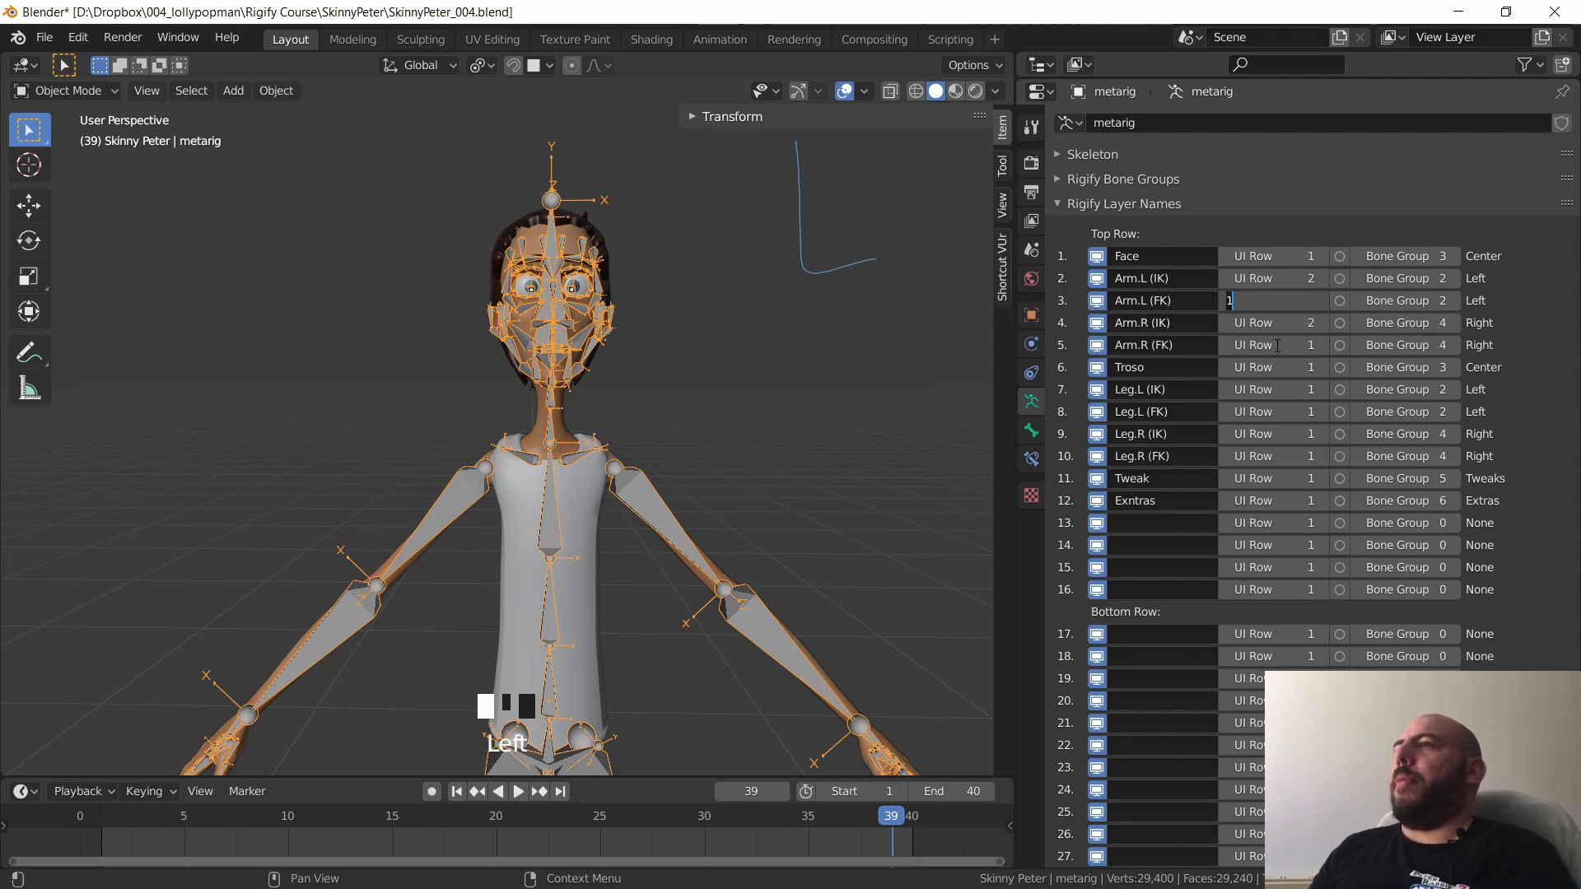
click(1284, 349)
text(3)
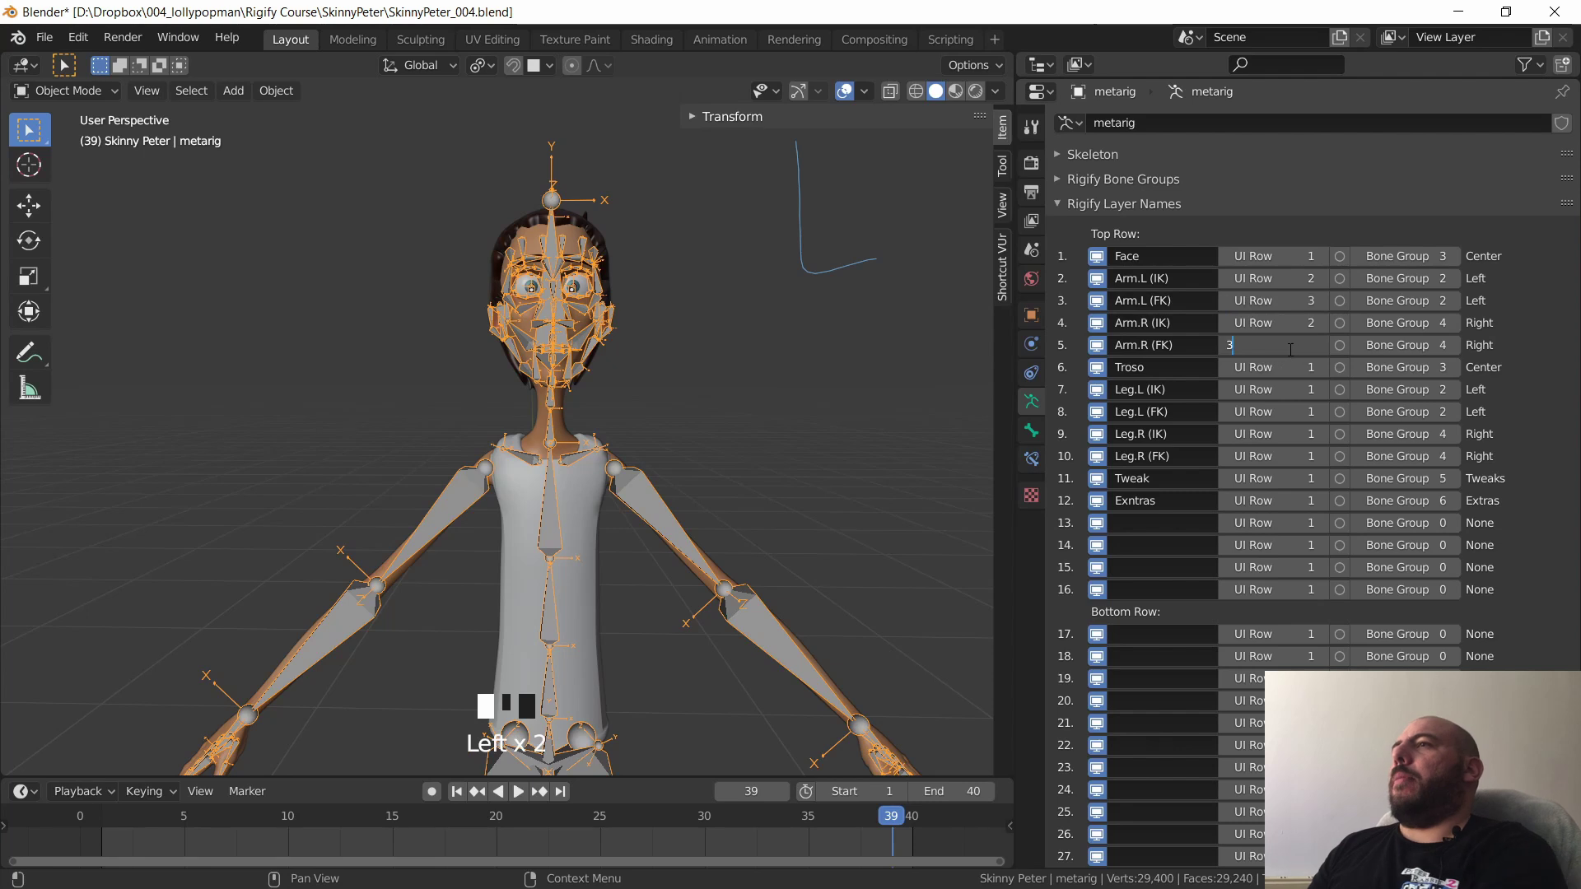
key(Return)
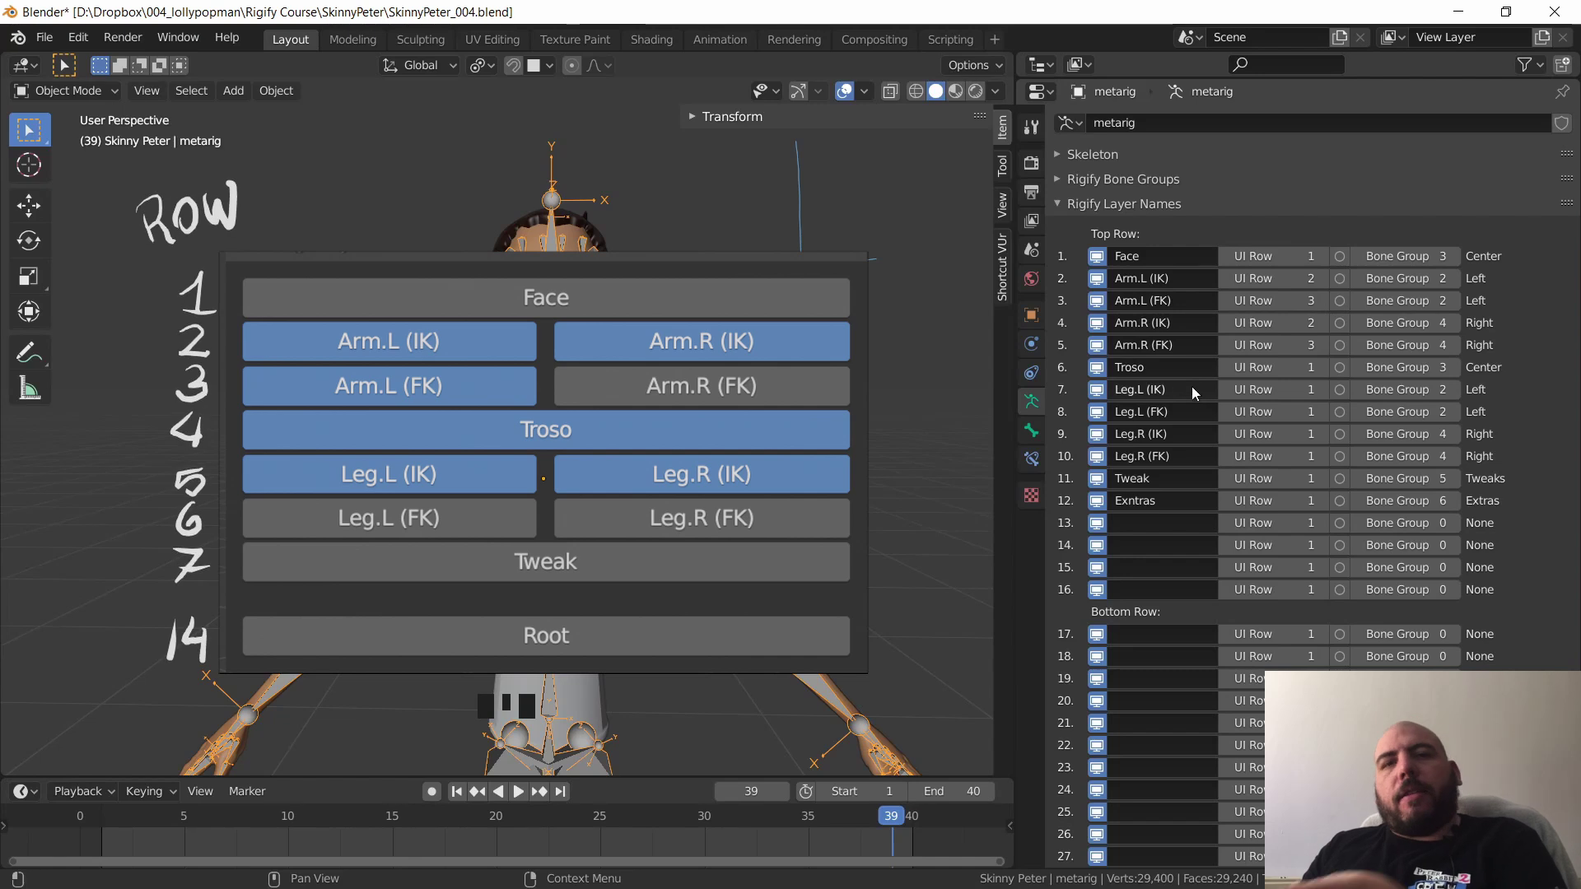
- Set the UI row to 4 for the Troso layer and to 5 for Leg.L (IK) and Leg.R (IK)
click(1293, 367)
text(4)
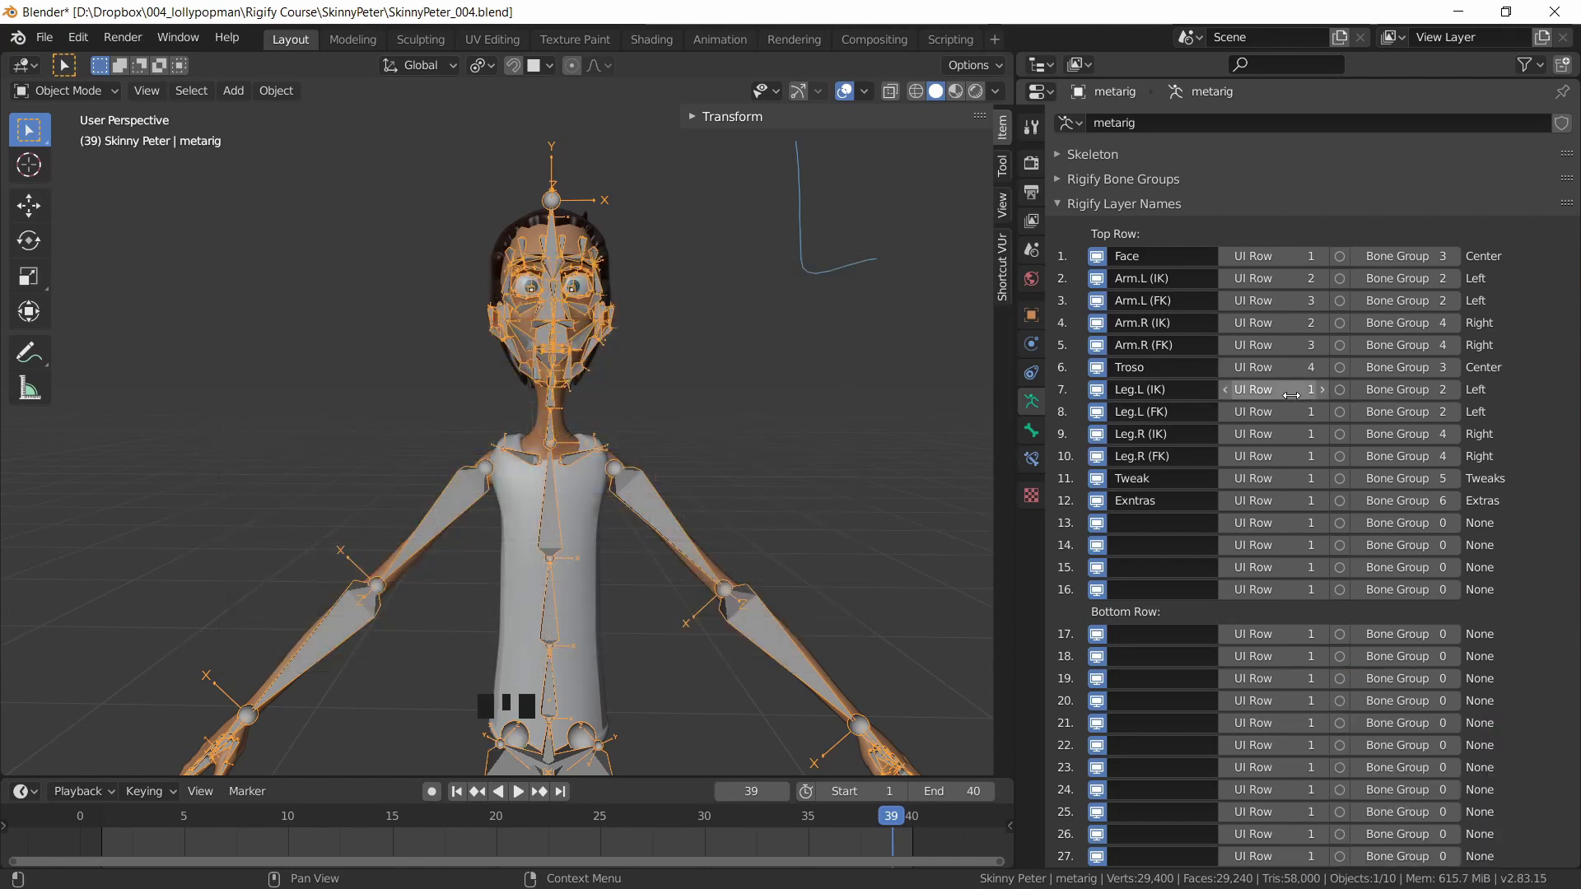
click(1298, 395)
click(1299, 434)
text(5)
- Set the UI row to 6 for Leg.L (FK) and Leg.R (FK), and to 7 for the Tweak and Exntras layers
click(1296, 456)
text(6)
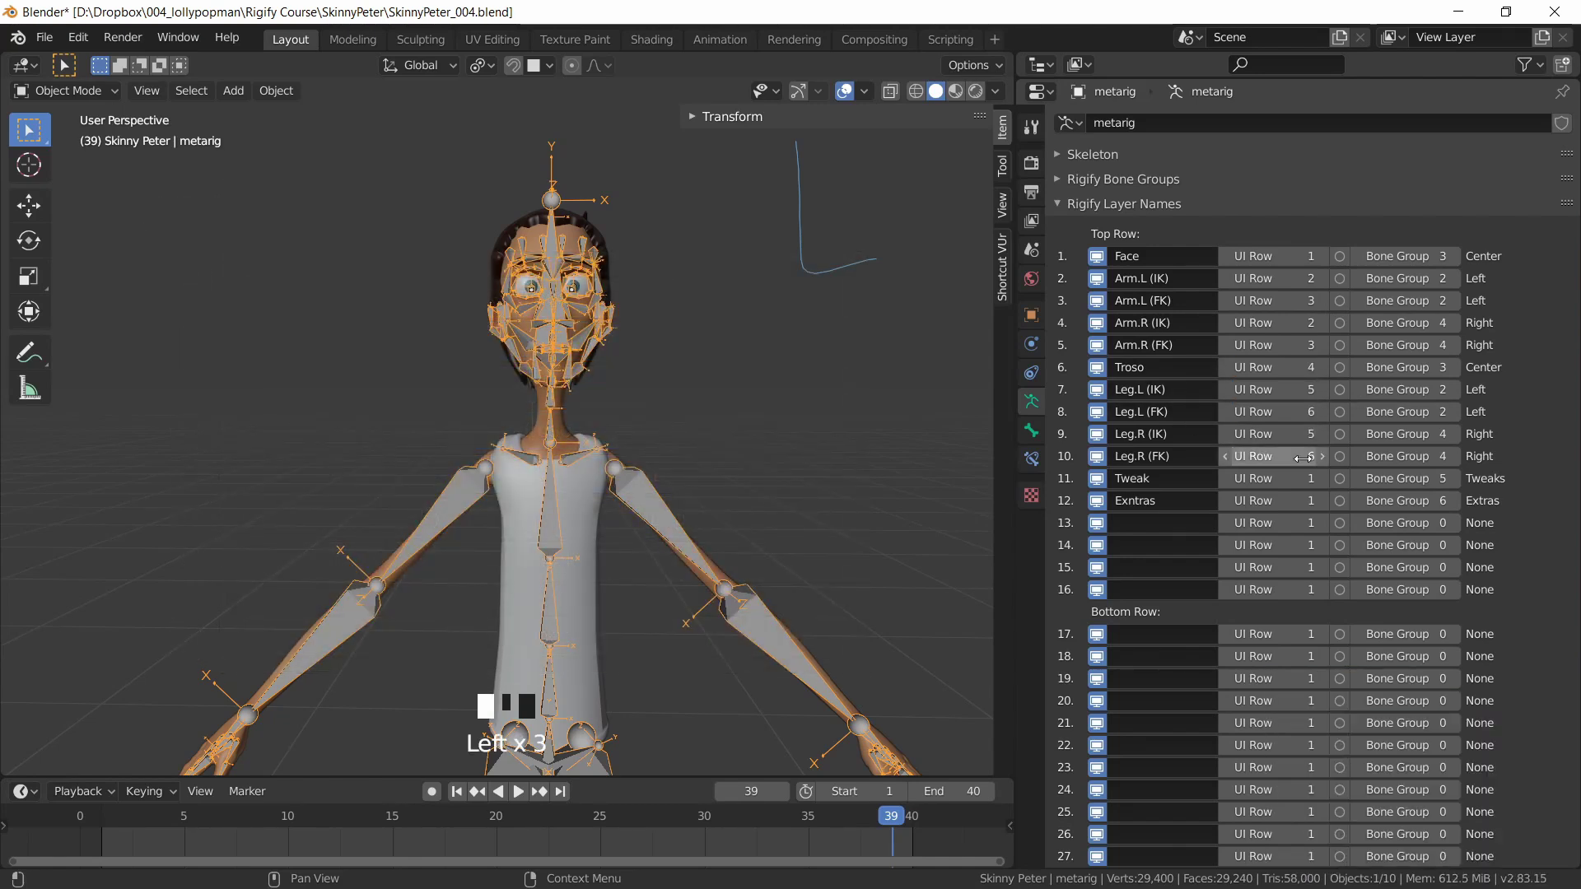
click(1294, 478)
text(7)
click(1291, 500)
key(Return)
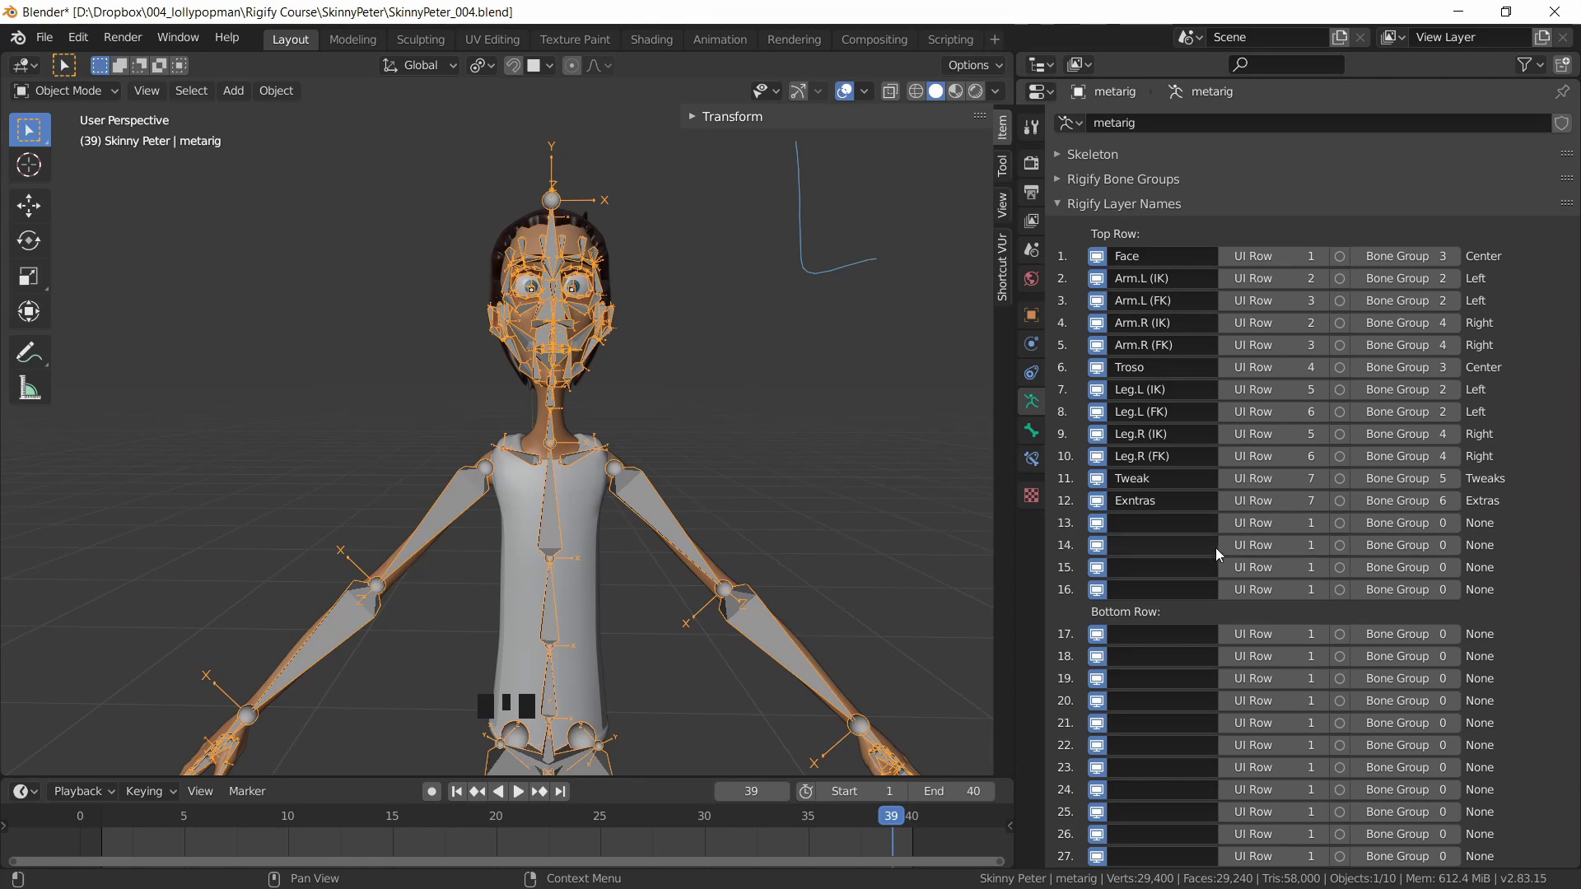
middle_drag(1227, 768, 1220, 568)
mouse_move(1202, 794)
middle_down()
mouse_move(1194, 694)
mouse_move(1194, 856)
mouse_move(1193, 576)
mouse_move(1193, 823)
middle_up()
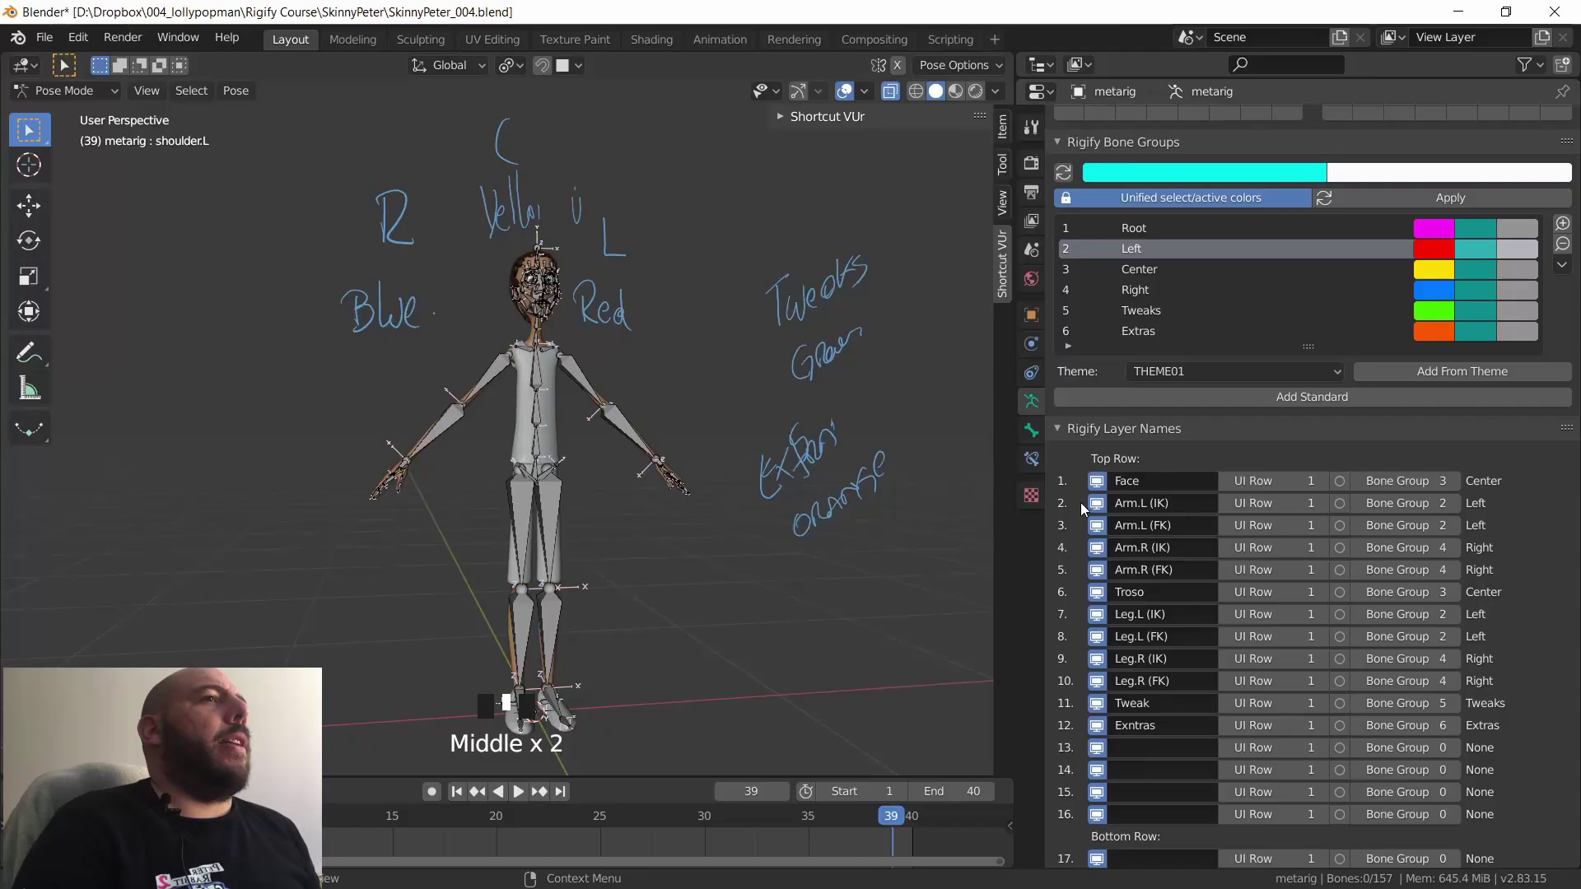
- Select the left upper arm bone and delete the Note annotation layer with the handwritten colour labels
middle_drag(671, 493, 631, 493)
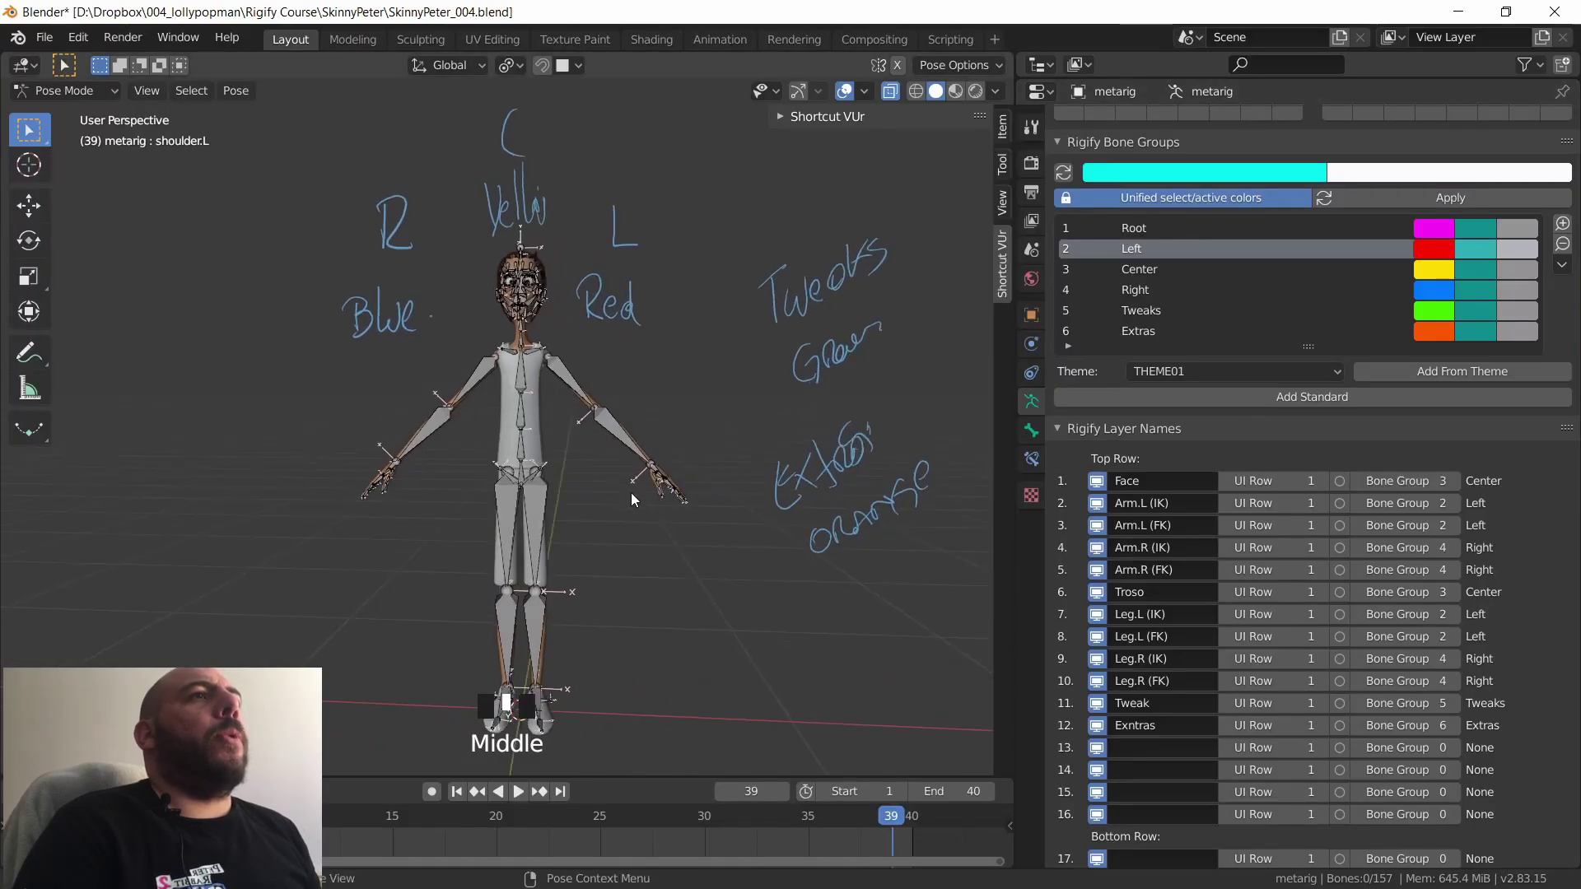
click(572, 394)
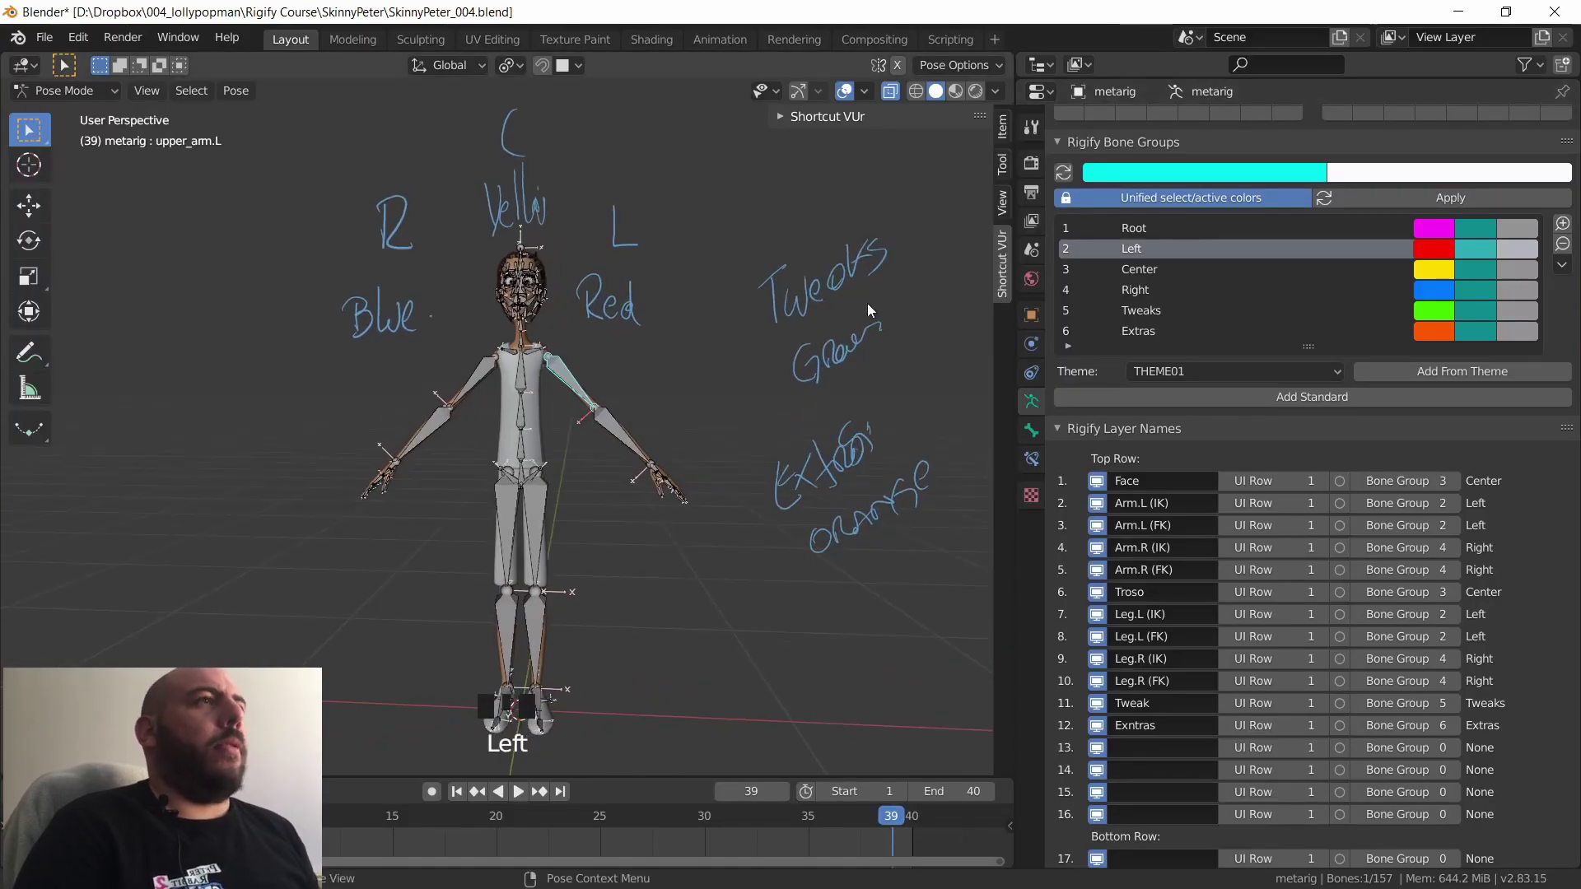
key(n)
key(n)
click(1002, 202)
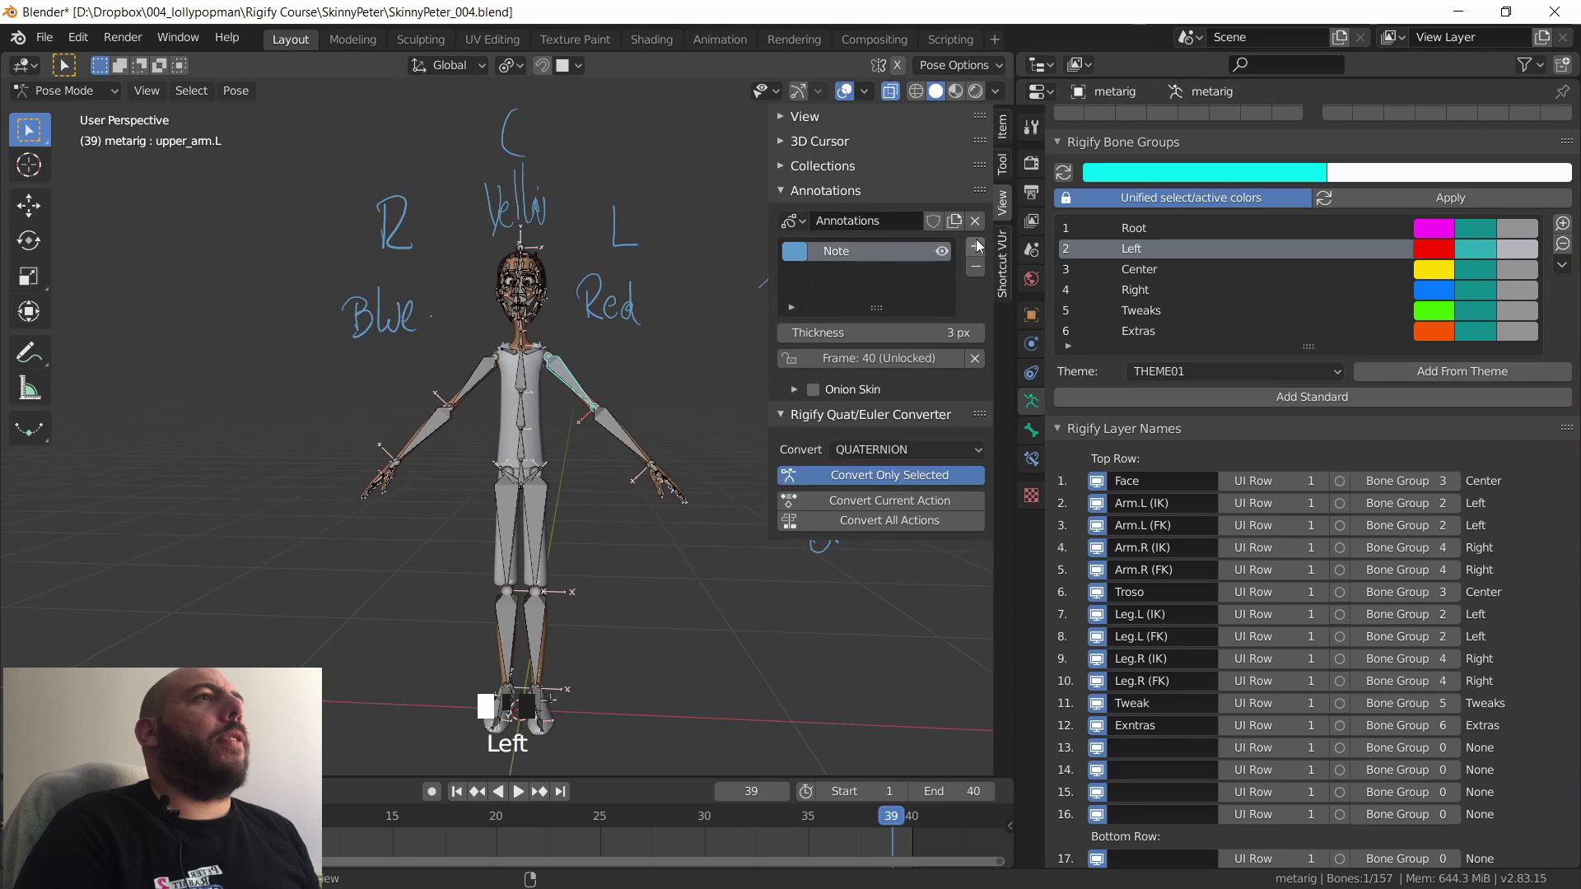
click(975, 266)
key(n)
middle_drag(732, 518, 730, 516)
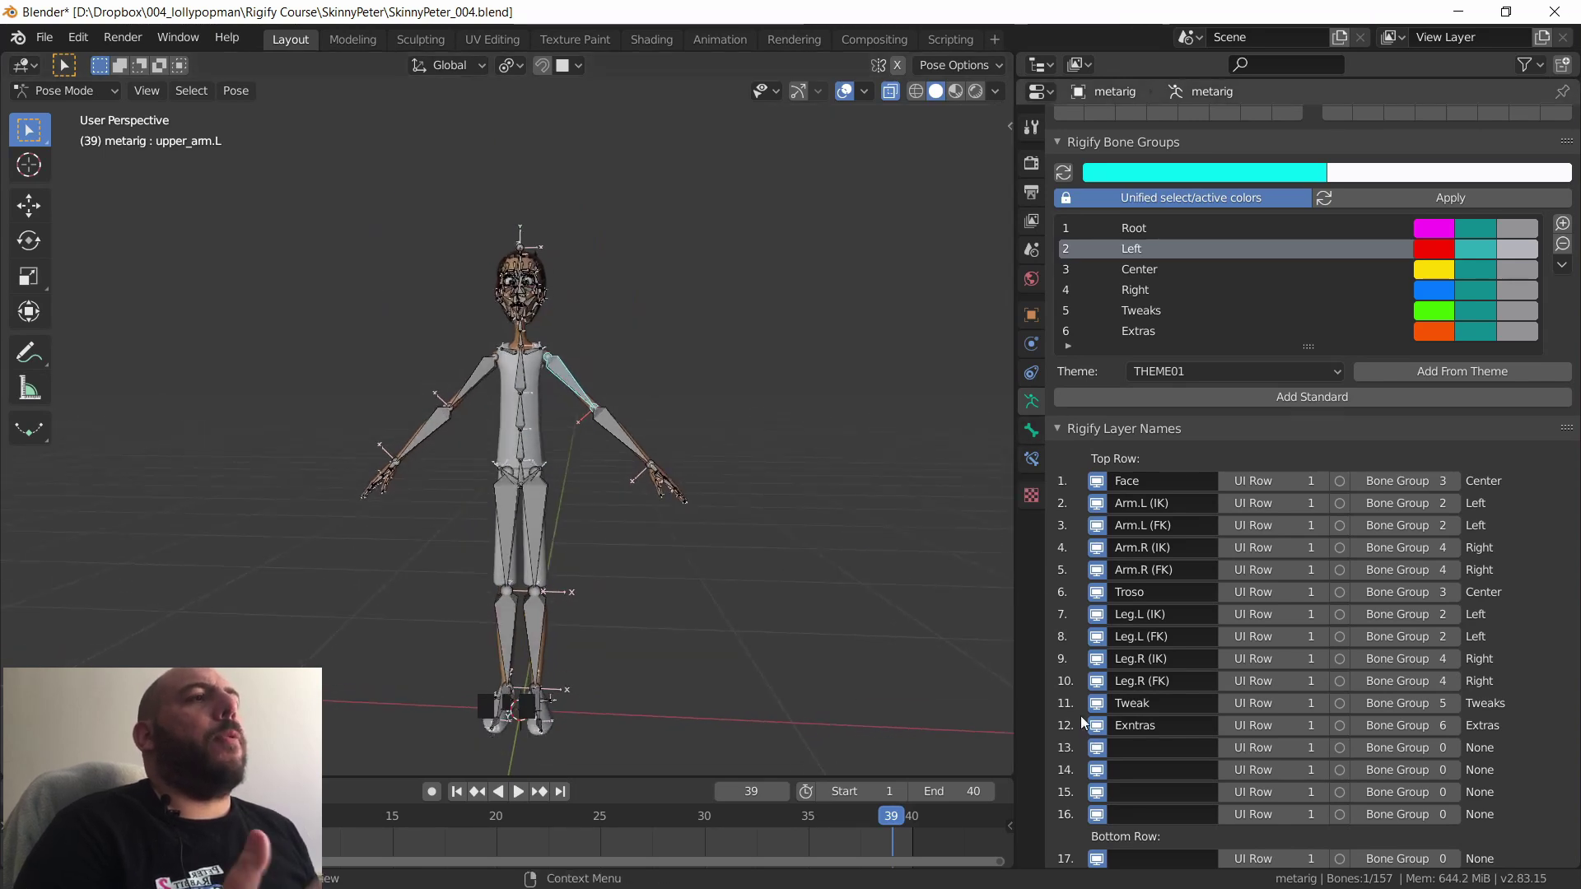
- Collapse Rigify Bone Groups, split the properties editor in two, and show the bone properties of upper_arm.L in the second one
middle_drag(1082, 722, 1140, 494)
middle_drag(1163, 621, 1157, 801)
middle_drag(1141, 372, 1126, 519)
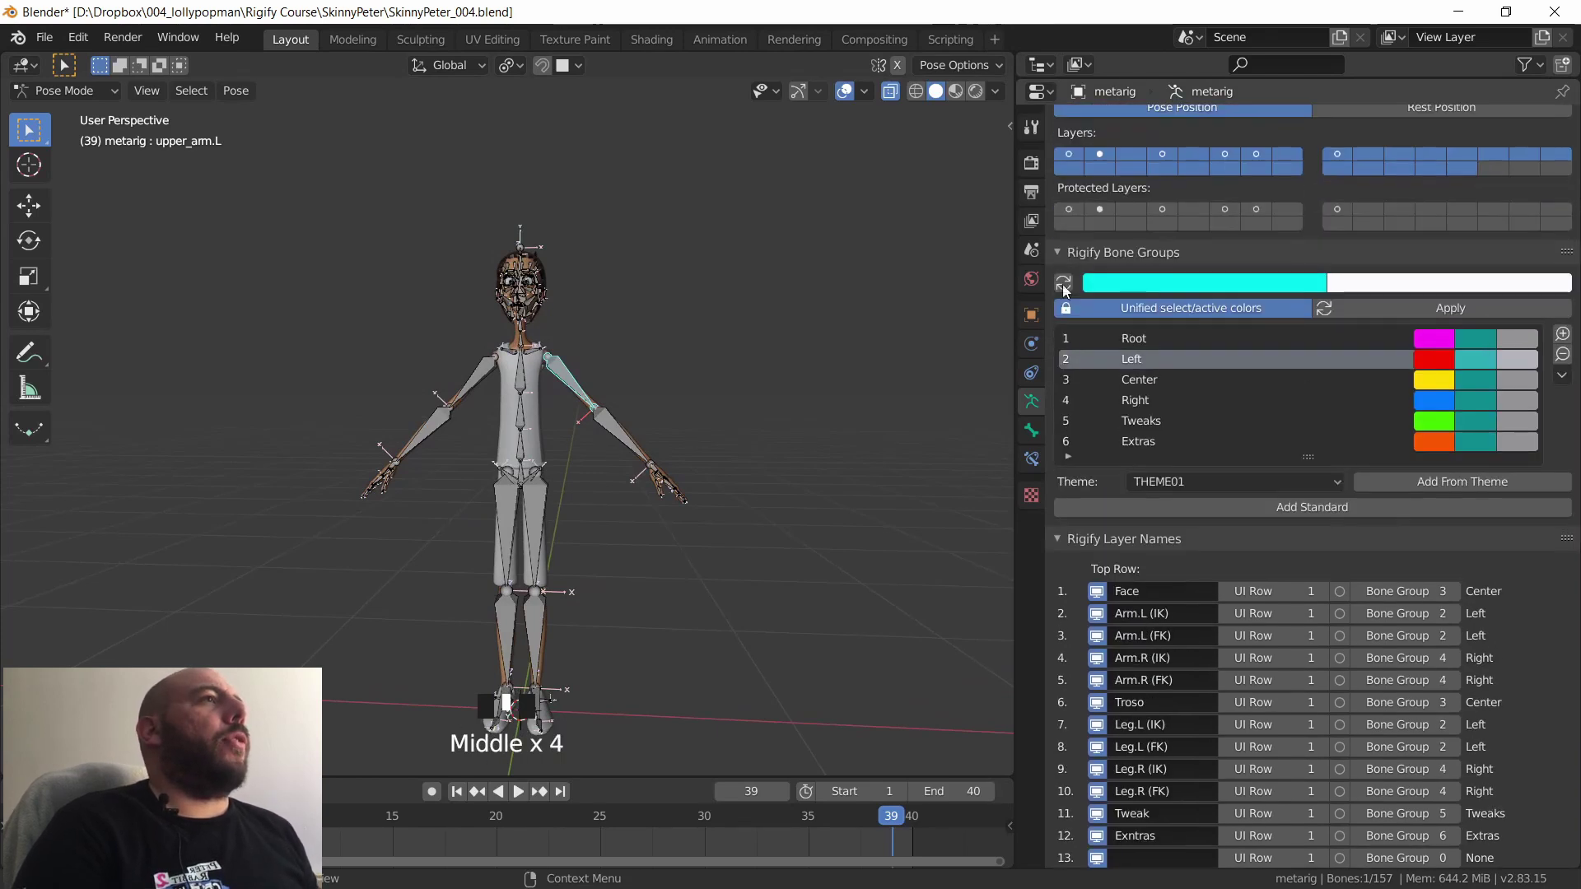
click(1060, 257)
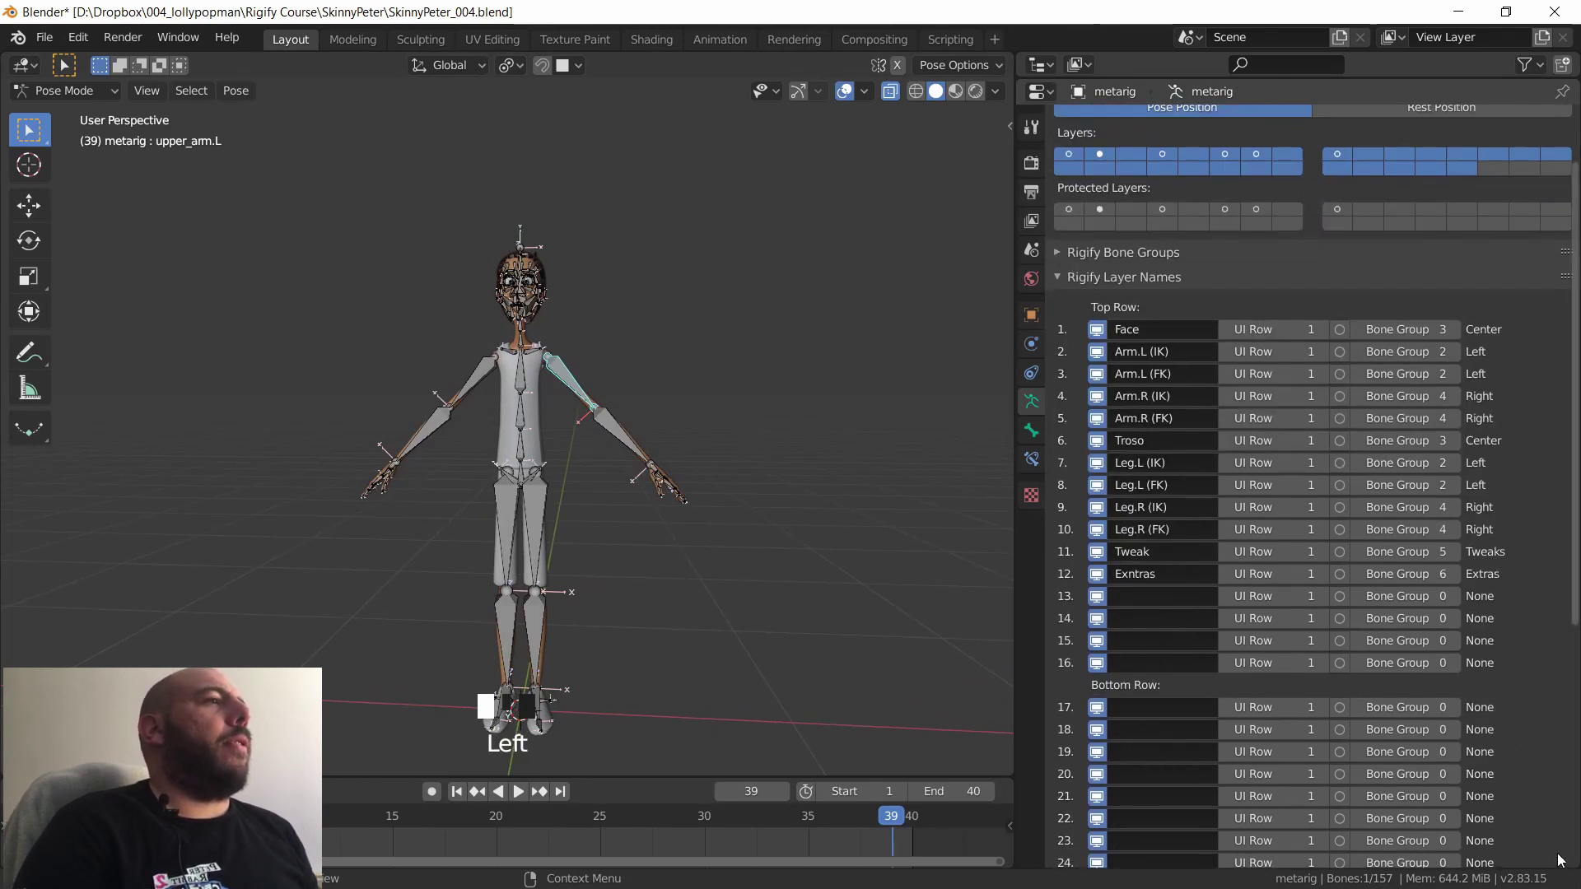
drag(1571, 863, 1484, 470)
click(1031, 787)
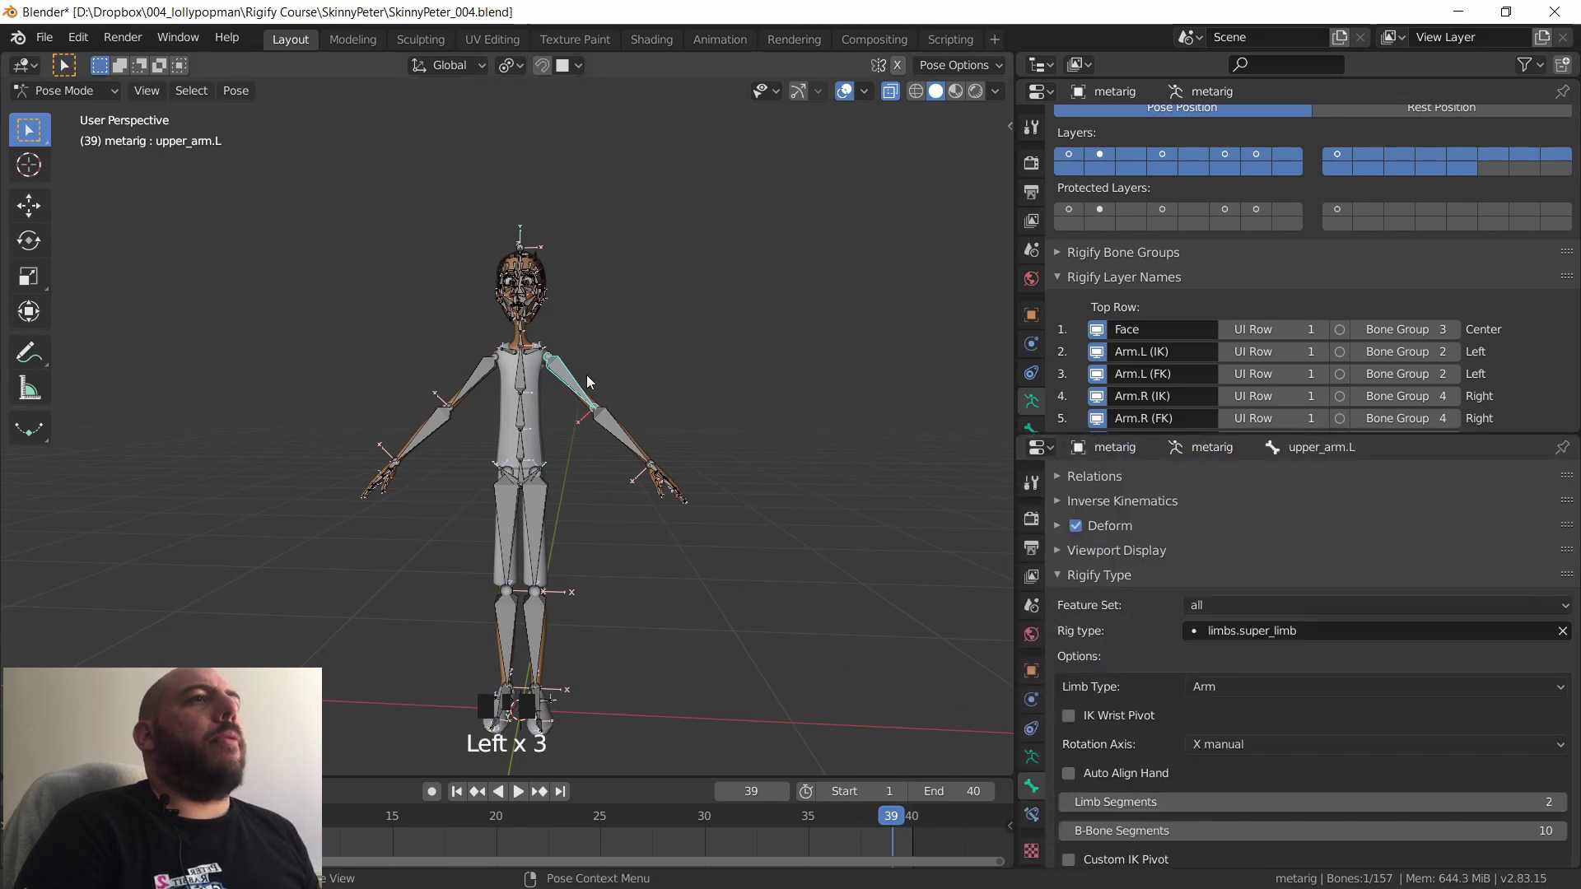
- Review the Rigify Type options of upper_arm.L, down to its FK and tweak layer assignments, against the list of layer names
middle_drag(1083, 740, 1276, 560)
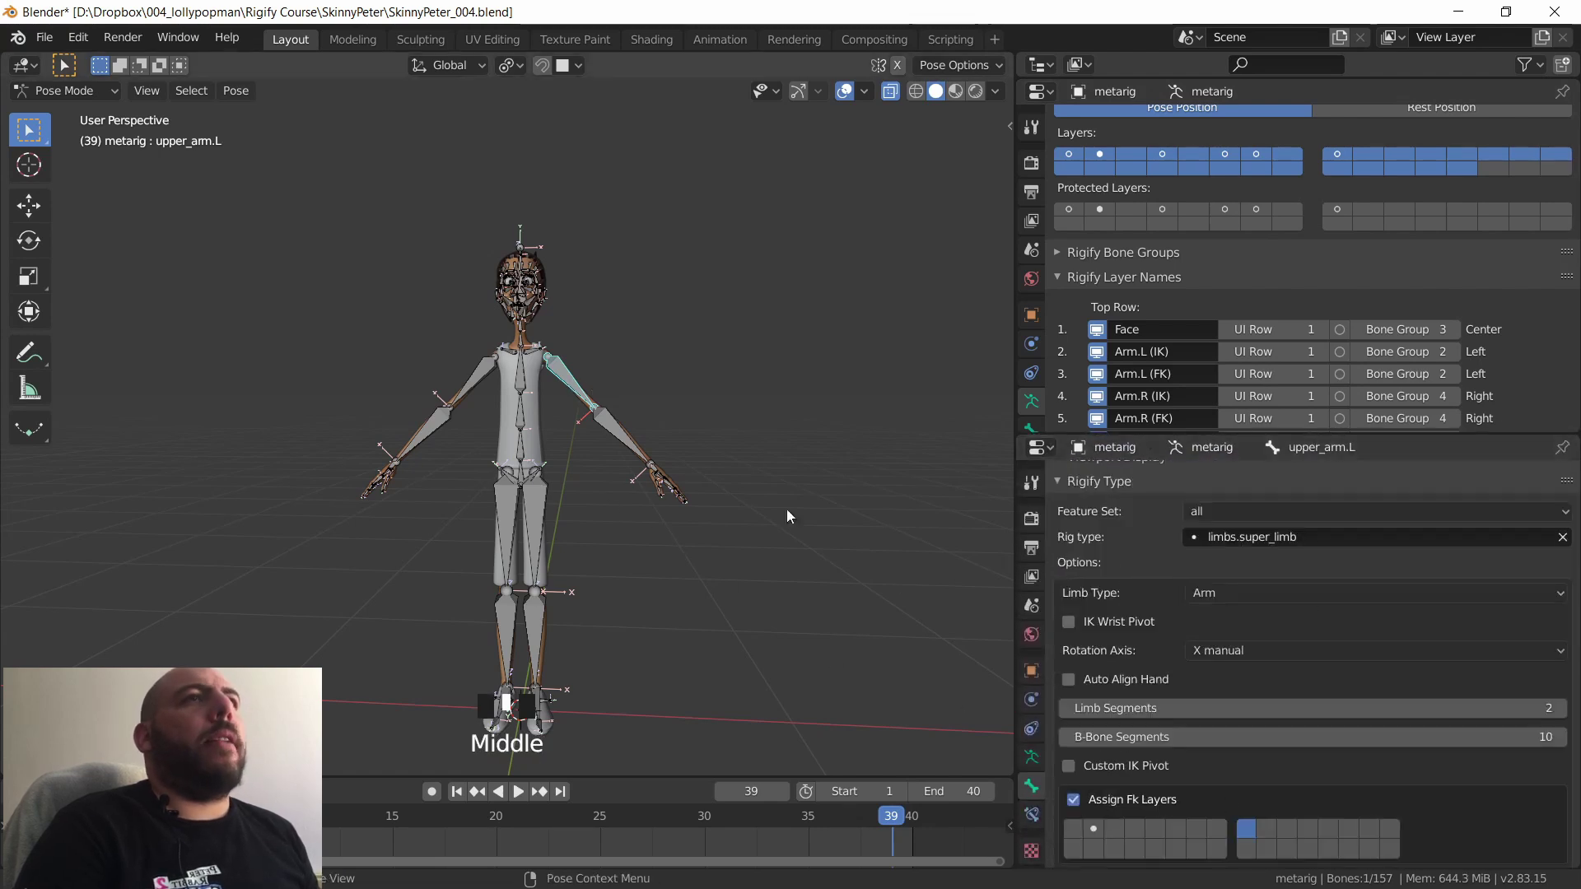
shift+middle_drag(719, 446, 624, 511)
click(587, 474)
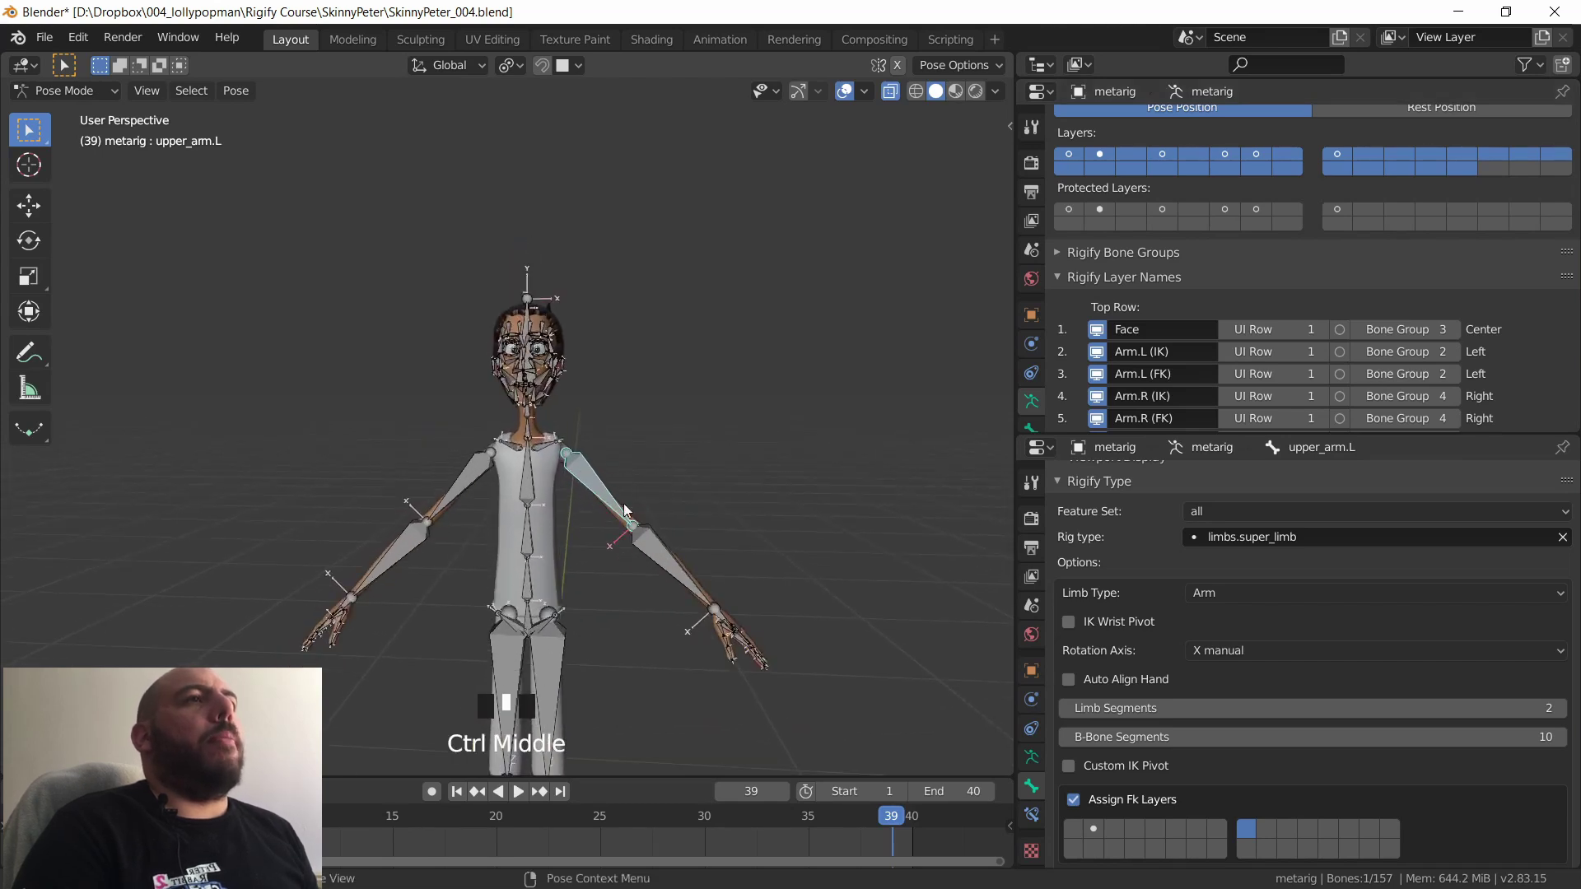
middle_drag(1186, 603, 1112, 594)
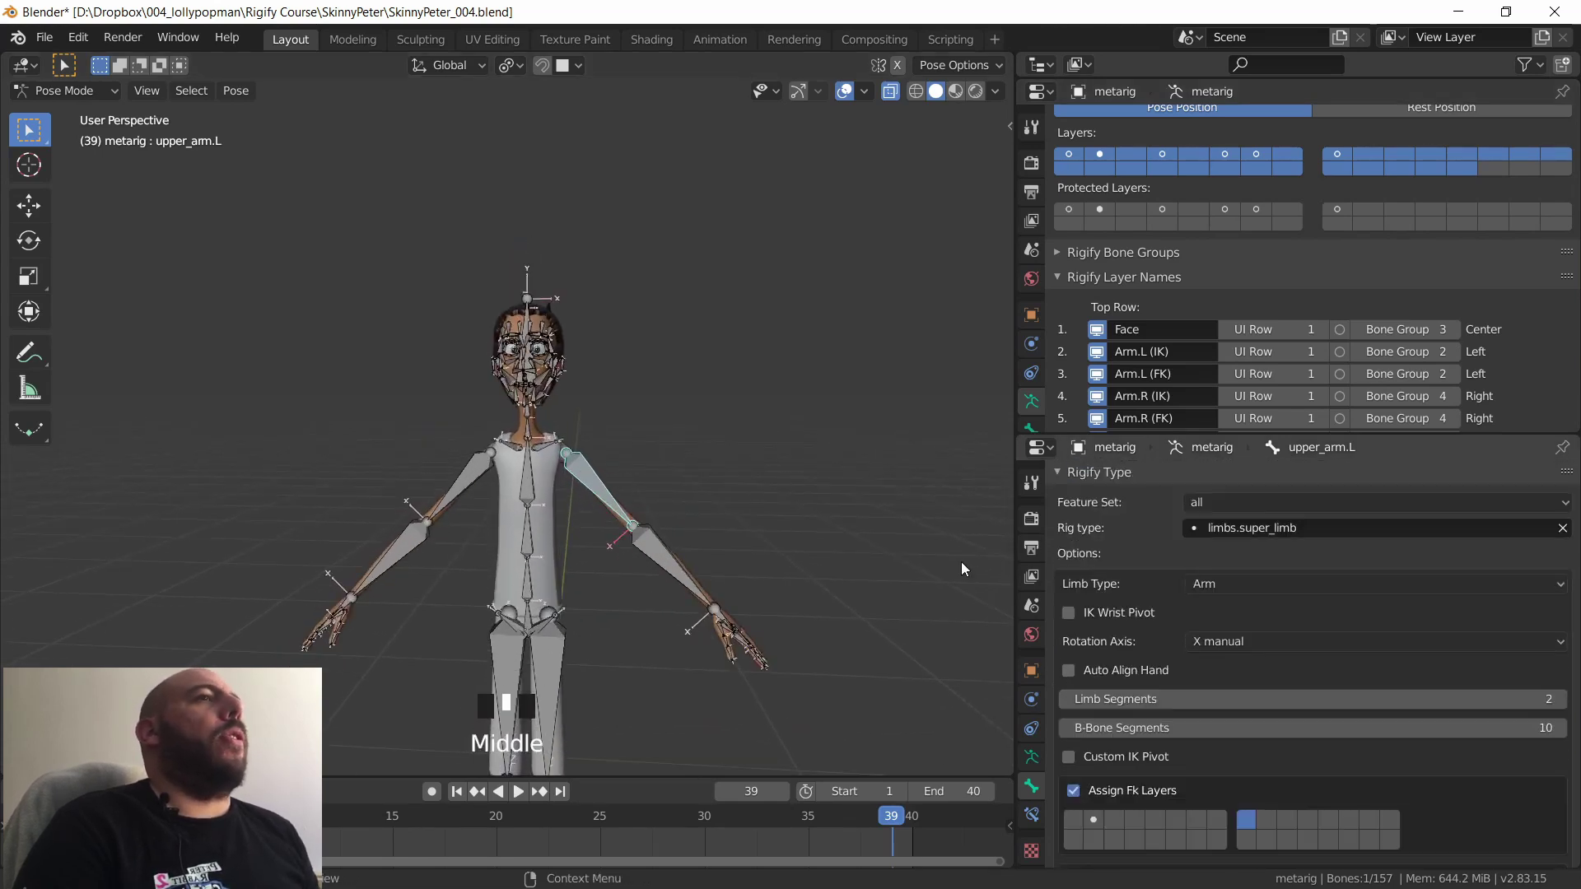
middle_drag(632, 583, 611, 537)
middle_drag(591, 464, 627, 512)
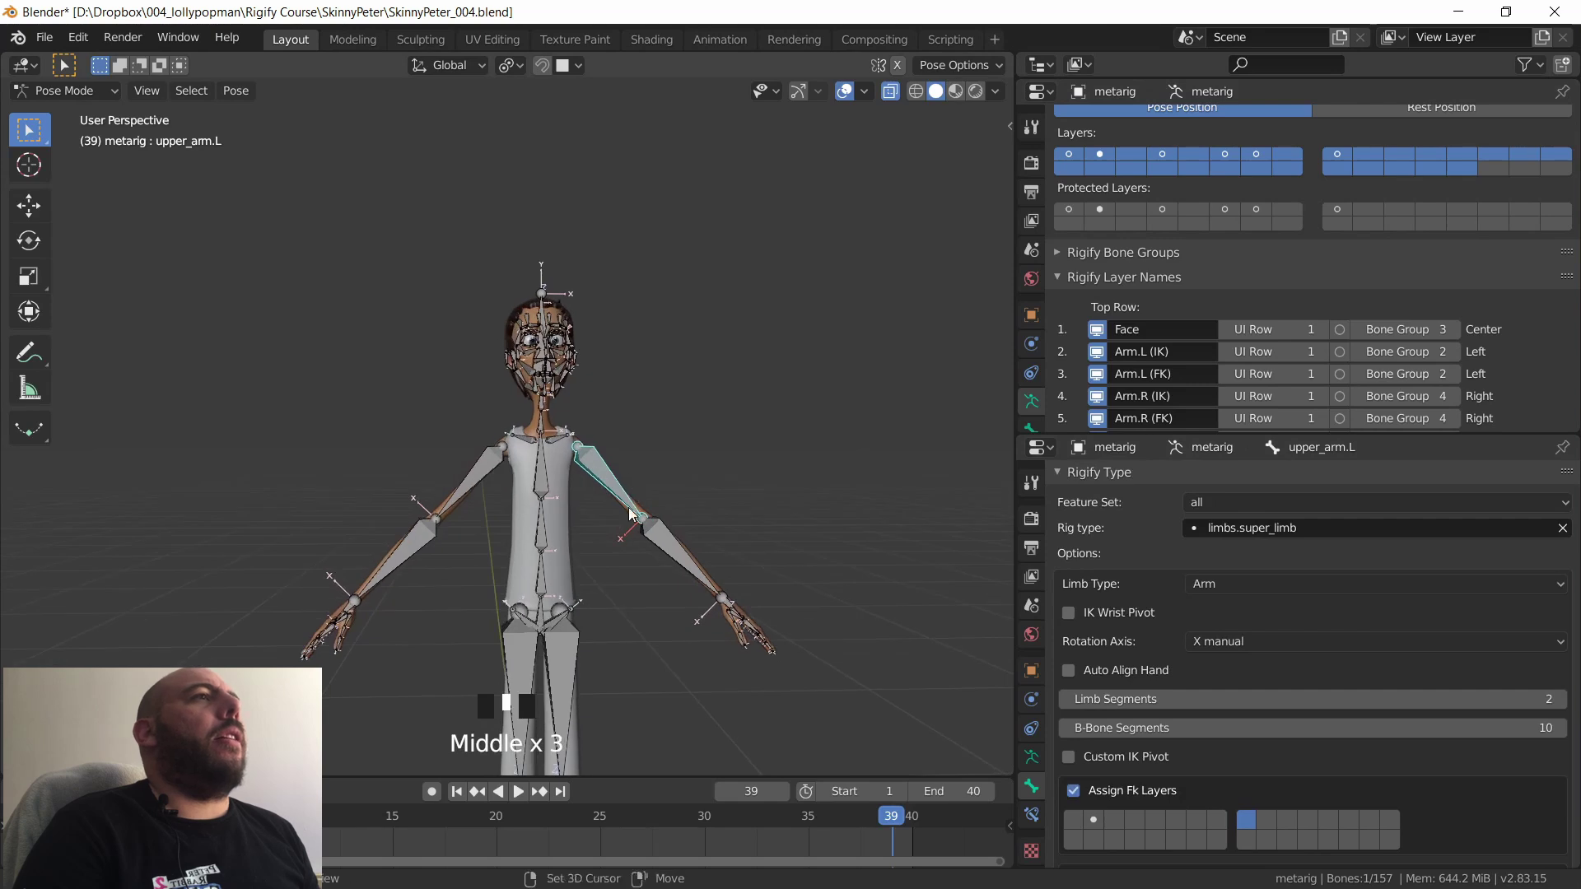
shift+middle_drag(631, 518, 619, 553)
middle_drag(1194, 715, 1199, 548)
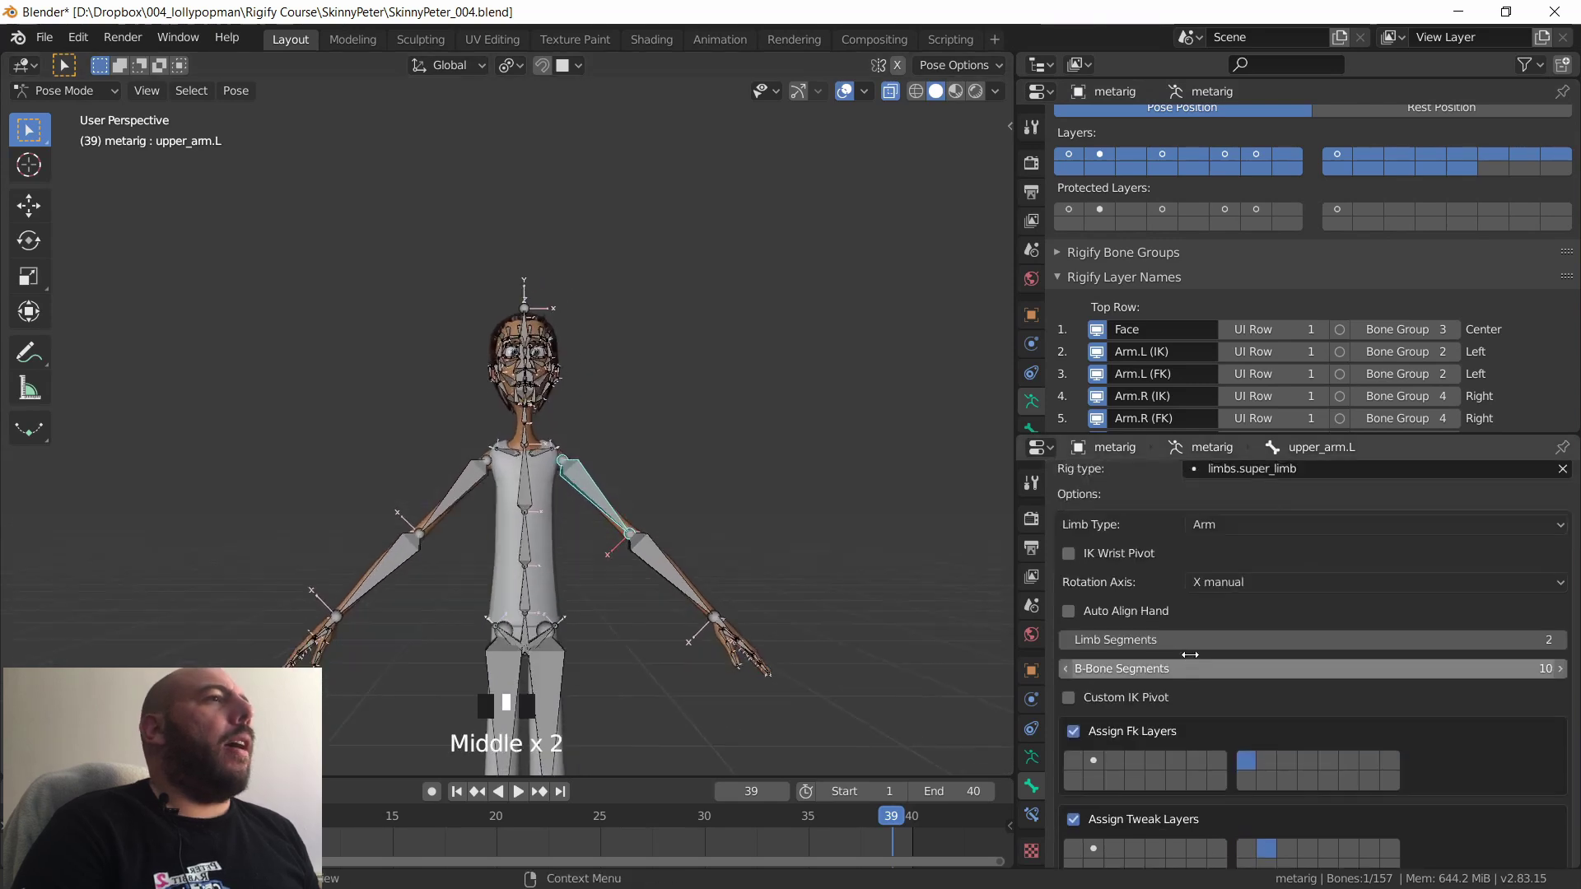
scroll(1189, 655, up, 3)
middle_drag(1179, 374, 1181, 295)
- Set the upper_arm.L bone's Assign Fk Layers to layer 3 and its Assign Tweak Layers to layer 11
drag(595, 409, 670, 586)
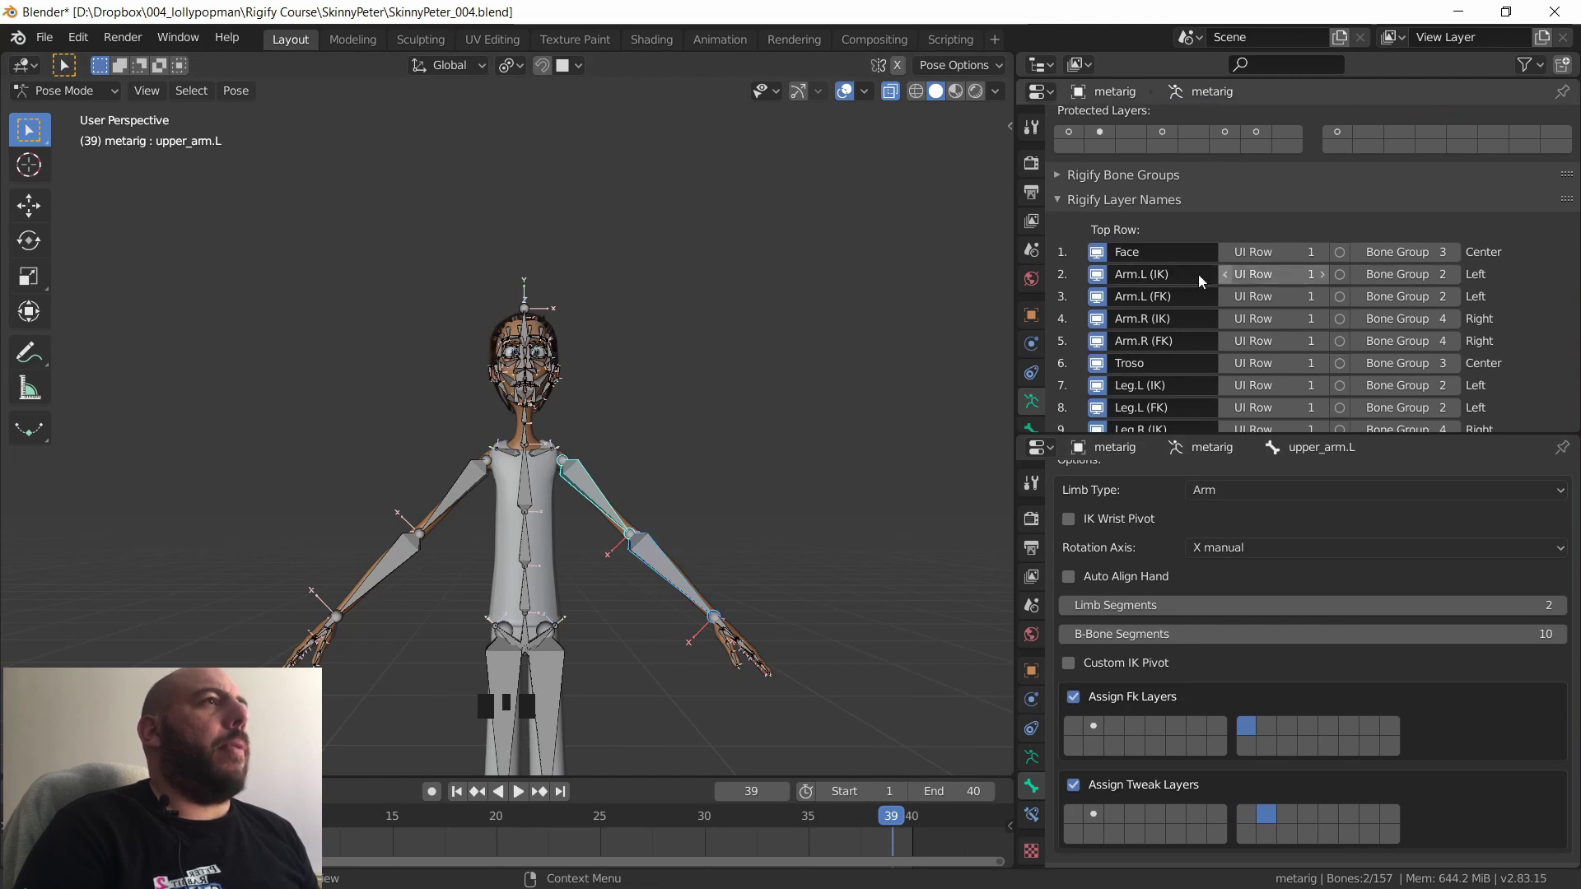
middle_drag(578, 575, 570, 553)
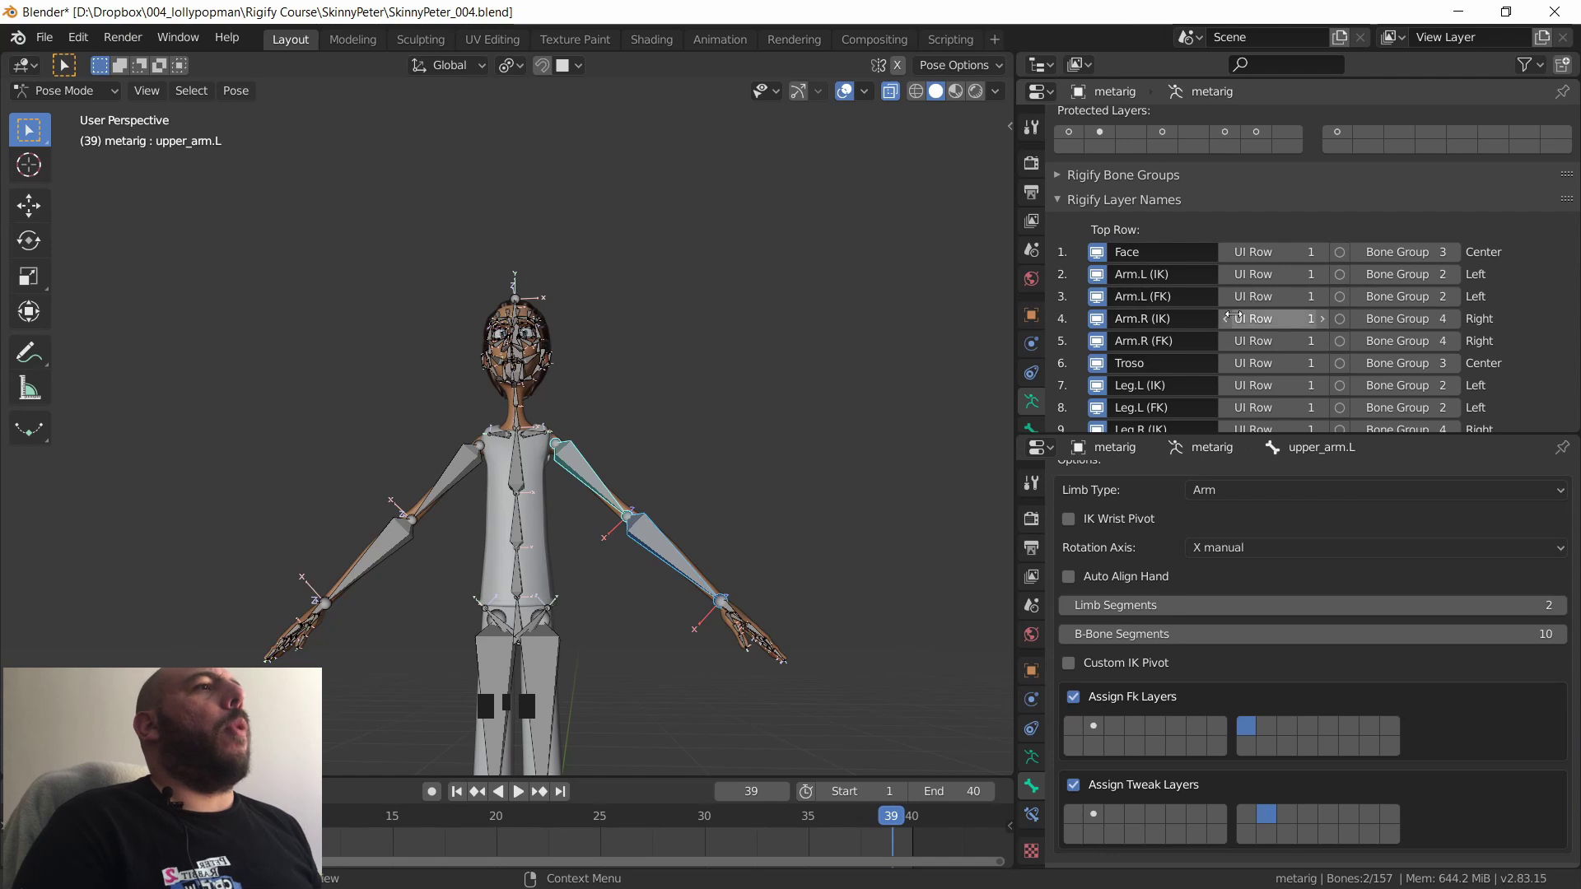
middle_drag(1099, 743, 1109, 684)
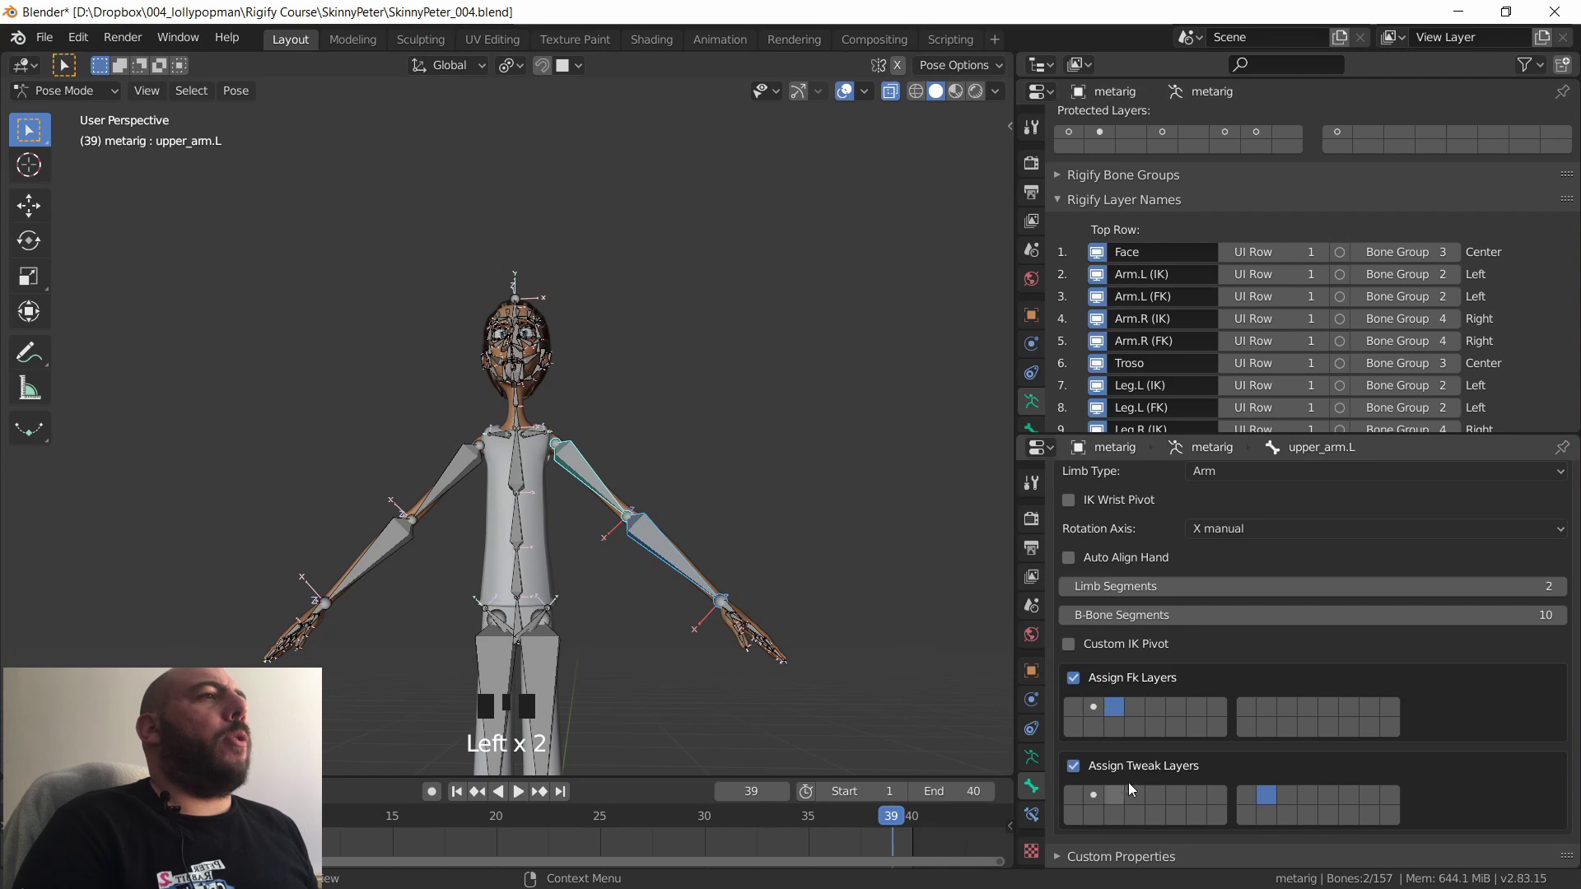
middle_drag(1148, 374, 1148, 279)
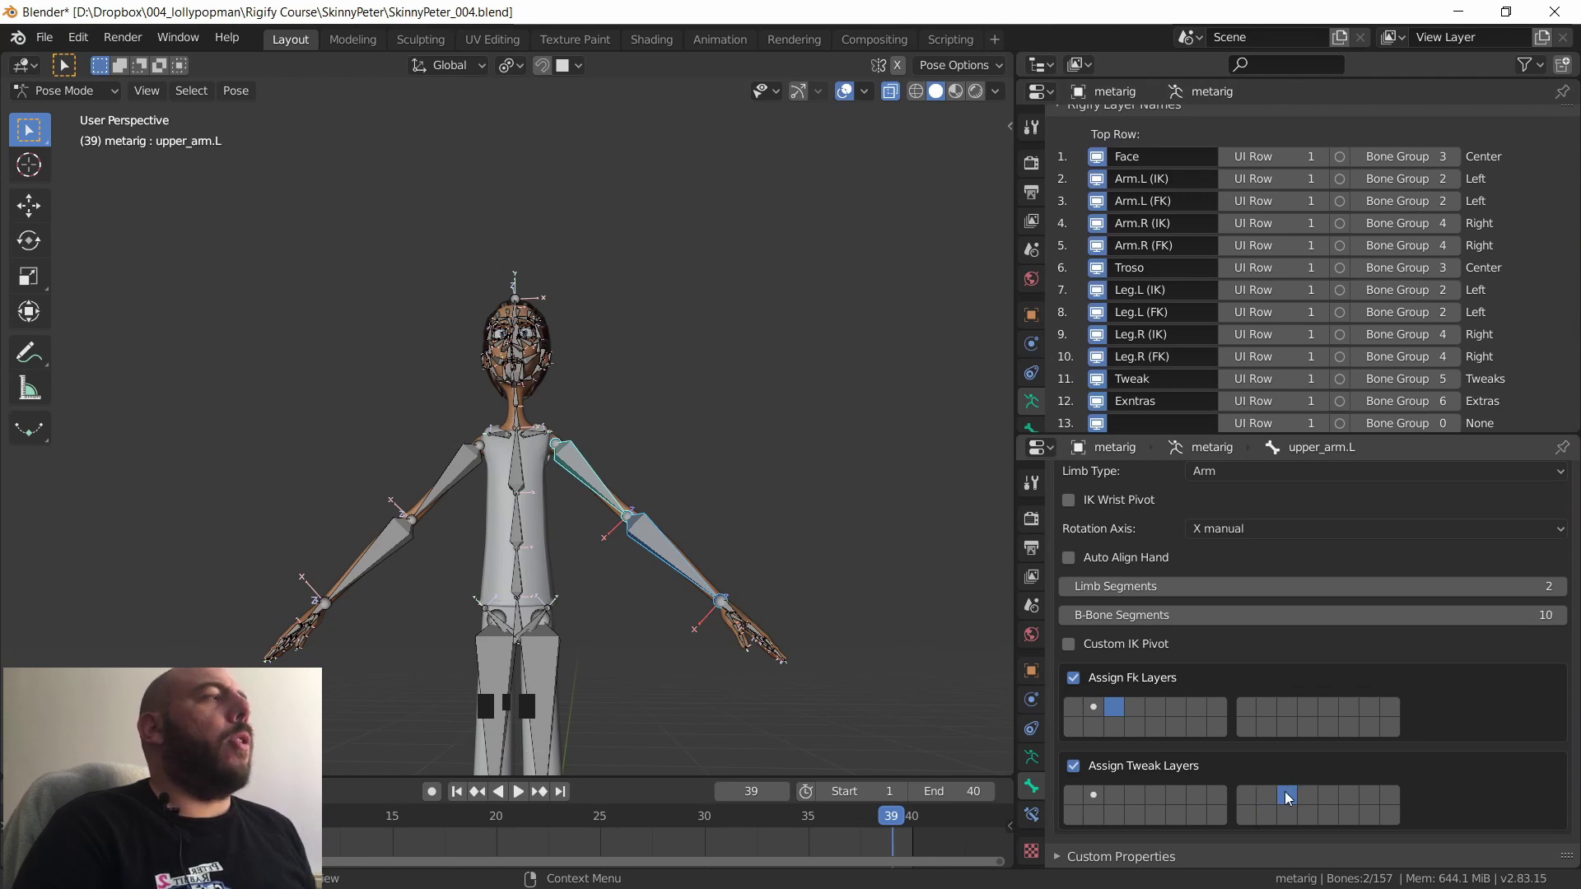
- Select the first bones of the left hand's fingers together with the thumb, making thumb.01.L the active bone
middle_drag(731, 623, 658, 605)
ctrl+middle_drag(679, 594, 693, 487)
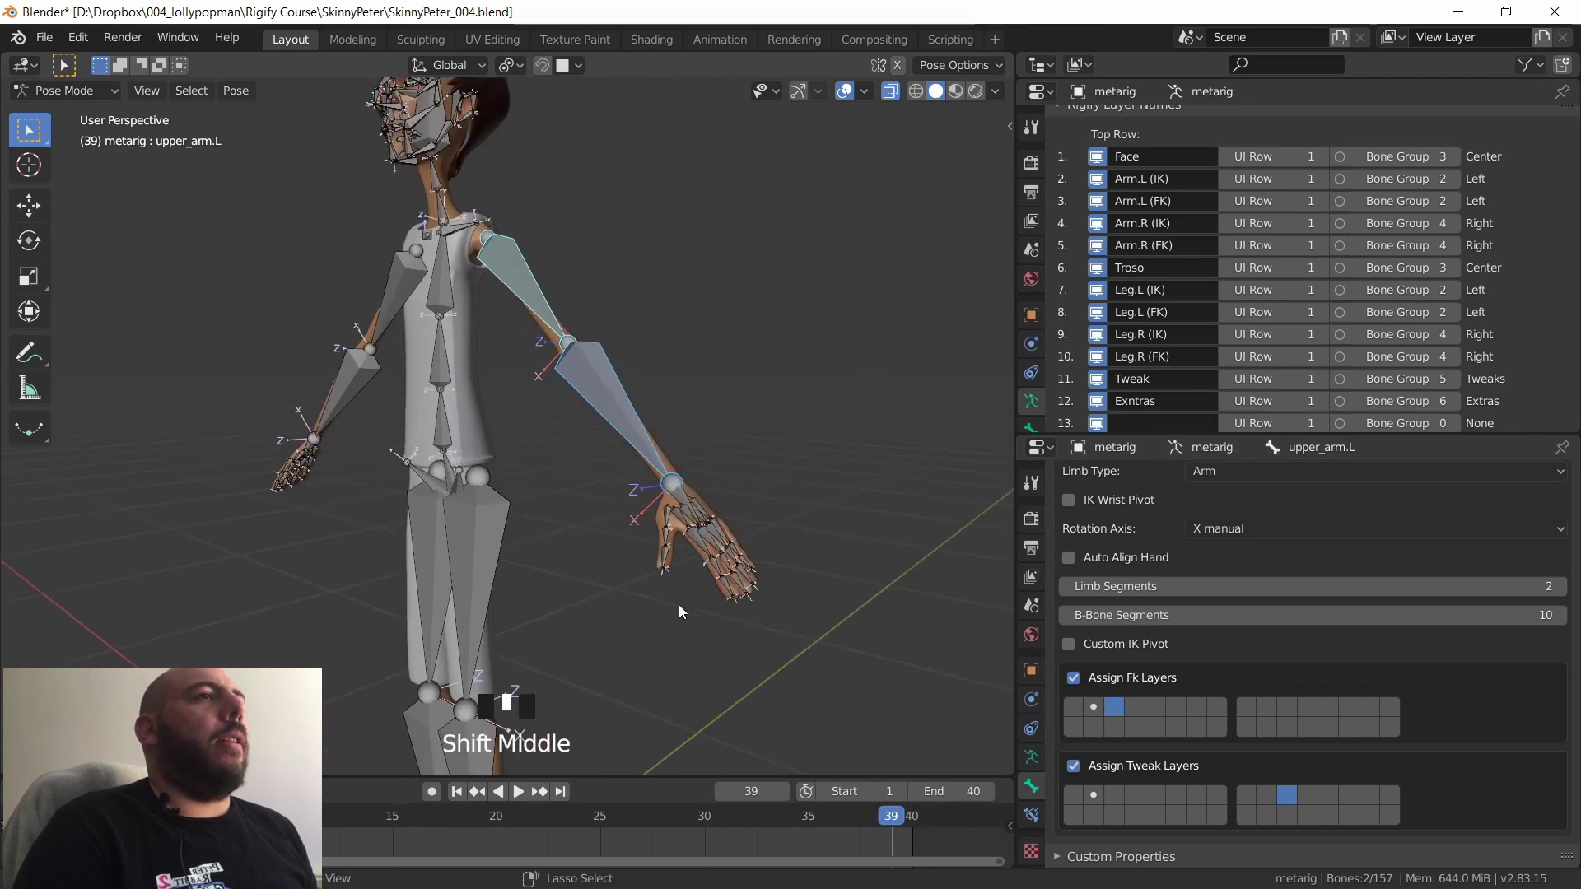
ctrl+middle_drag(678, 604, 699, 651)
shift+middle_drag(700, 650, 667, 565)
click(665, 563)
shift+click(688, 554)
shift+click(700, 536)
shift+click(631, 563)
shift+click(550, 509)
- Set the Assign Tweak Layers of thumb.01.L to layer 10 and copy that assignment to all selected left finger bones
middle_drag(1225, 796, 1224, 804)
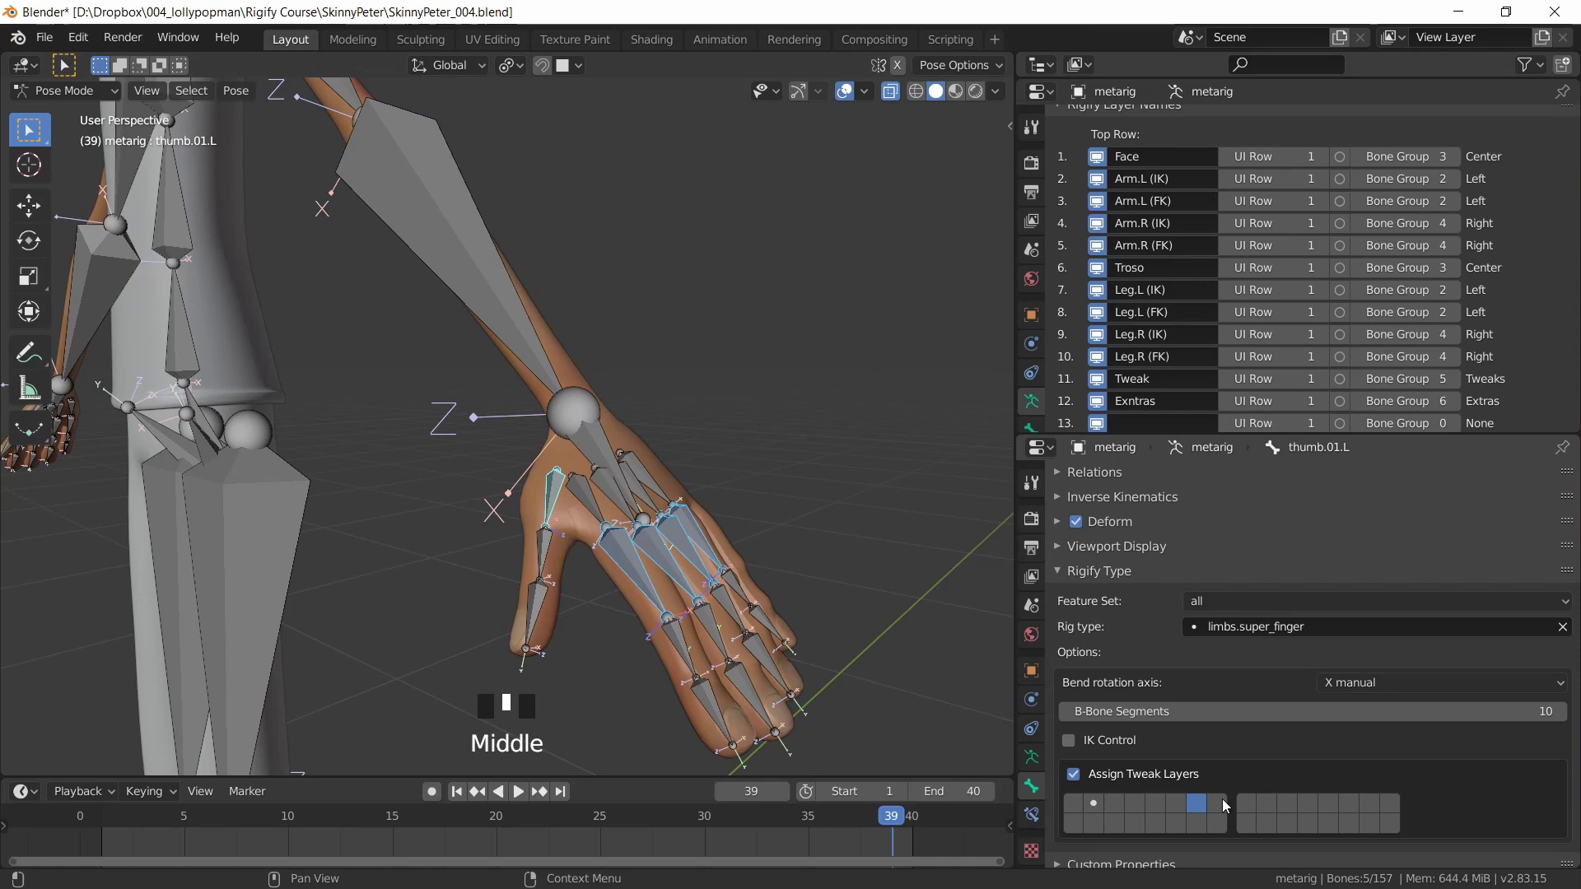
shift+drag(1196, 802, 1283, 799)
click(1268, 802)
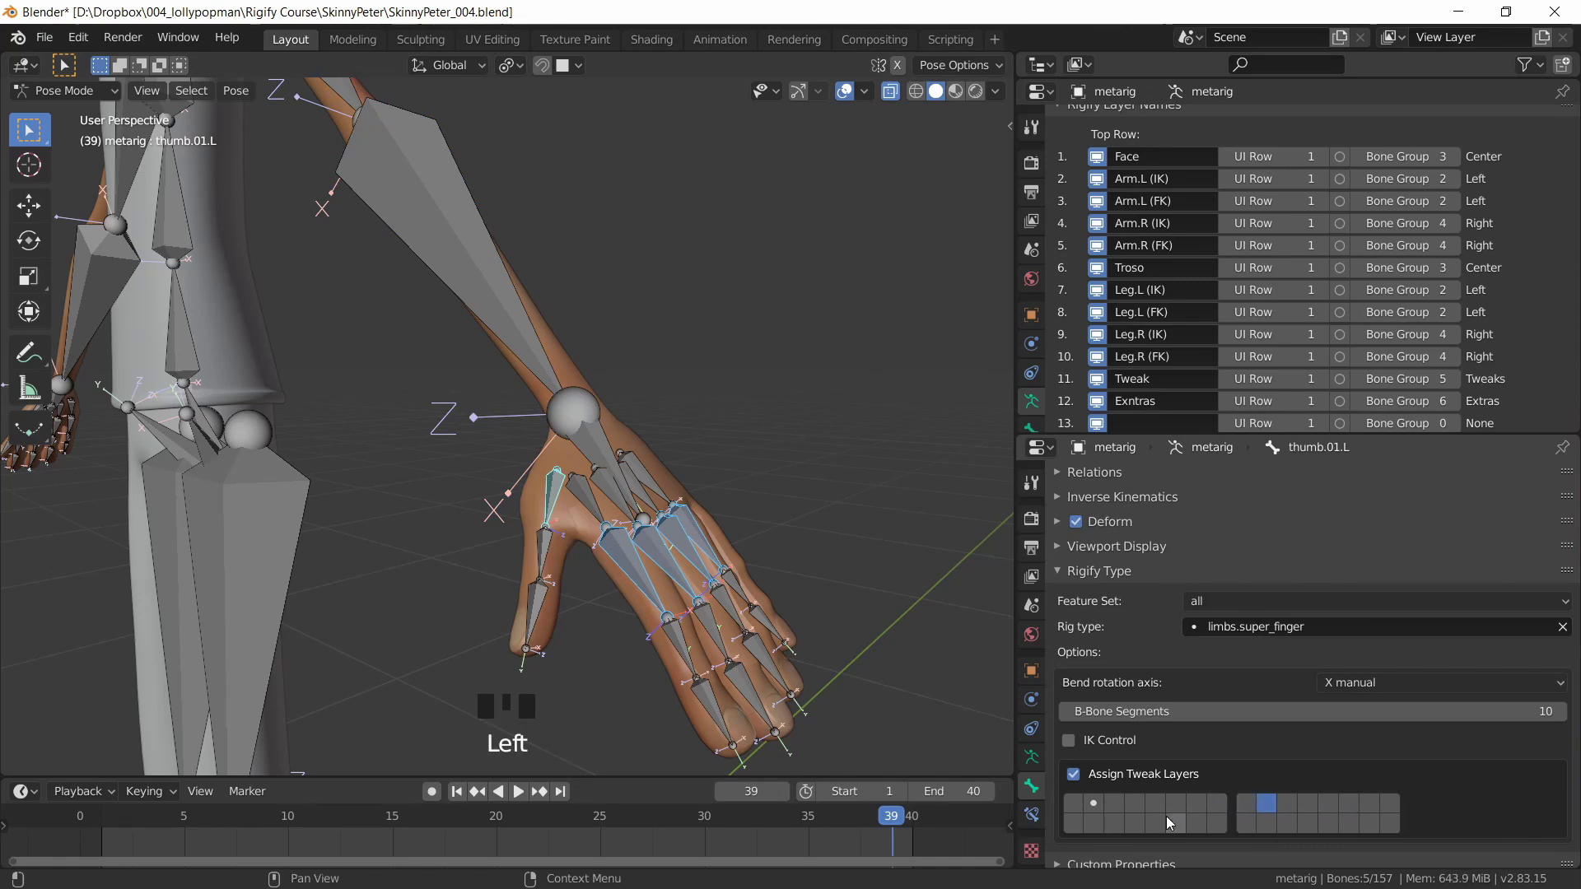
ctrl+middle_drag(671, 527, 717, 613)
right_click(1268, 803)
click(1281, 718)
- Select the first bones of the right hand's fingers together with the thumb, making thumb.01.R the active bone
click(661, 461)
middle_drag(603, 462, 741, 457)
click(565, 440)
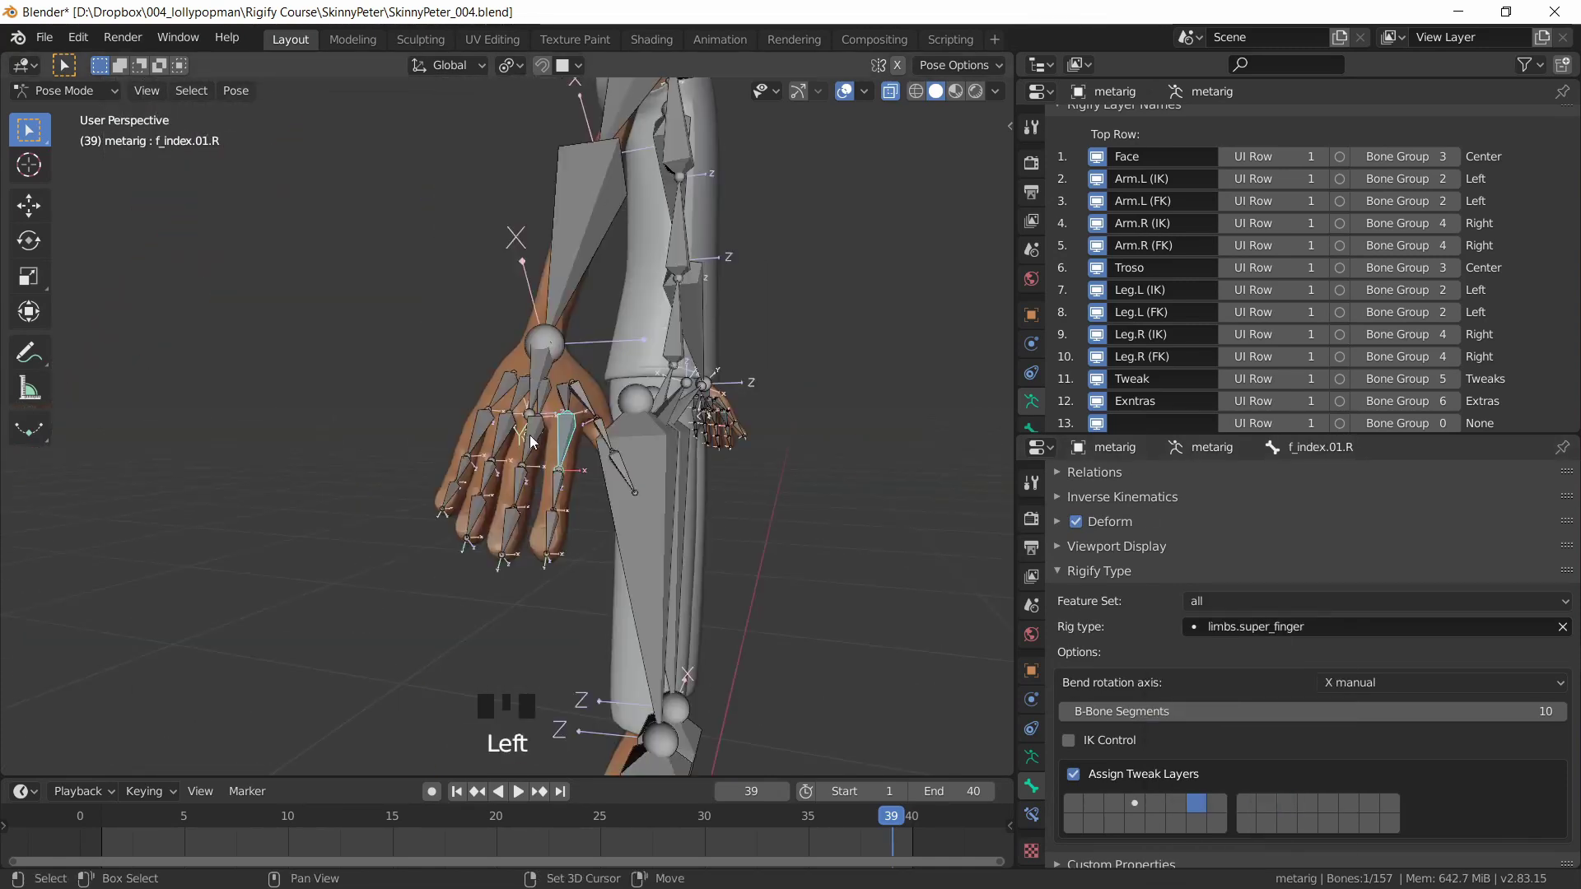
shift+click(531, 437)
shift+click(500, 435)
shift+click(479, 430)
shift+click(606, 436)
shift+click(583, 401)
middle_drag(641, 461, 590, 466)
key(b)
- Set the Assign Tweak Layers of thumb.01.R to layer 11 and copy that assignment to all selected right finger bones
middle_drag(1233, 761, 1234, 669)
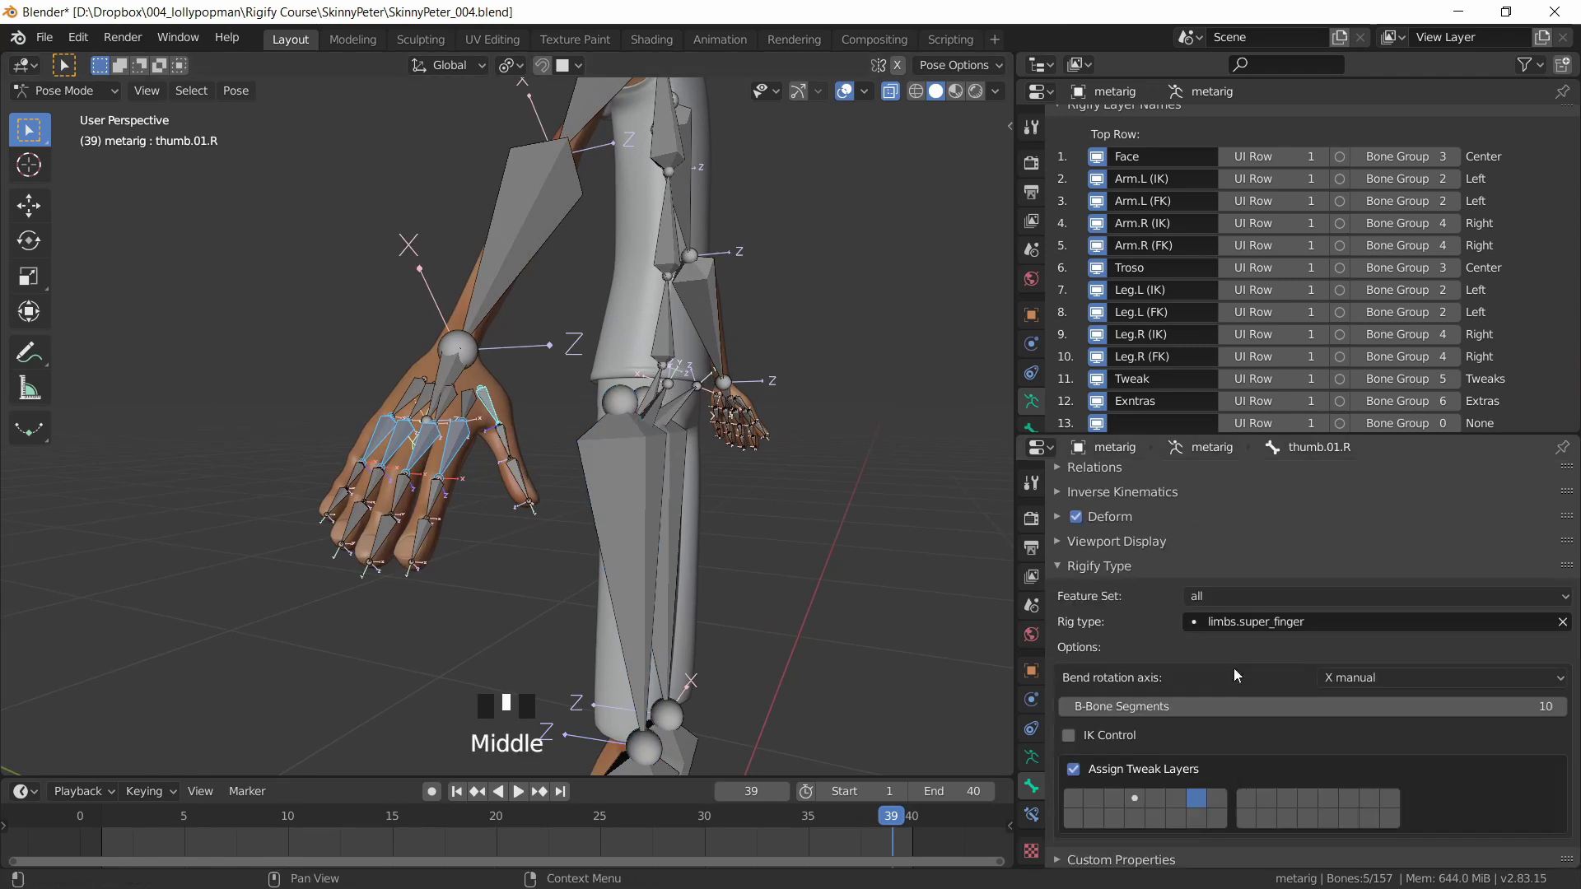
double_click(1287, 798)
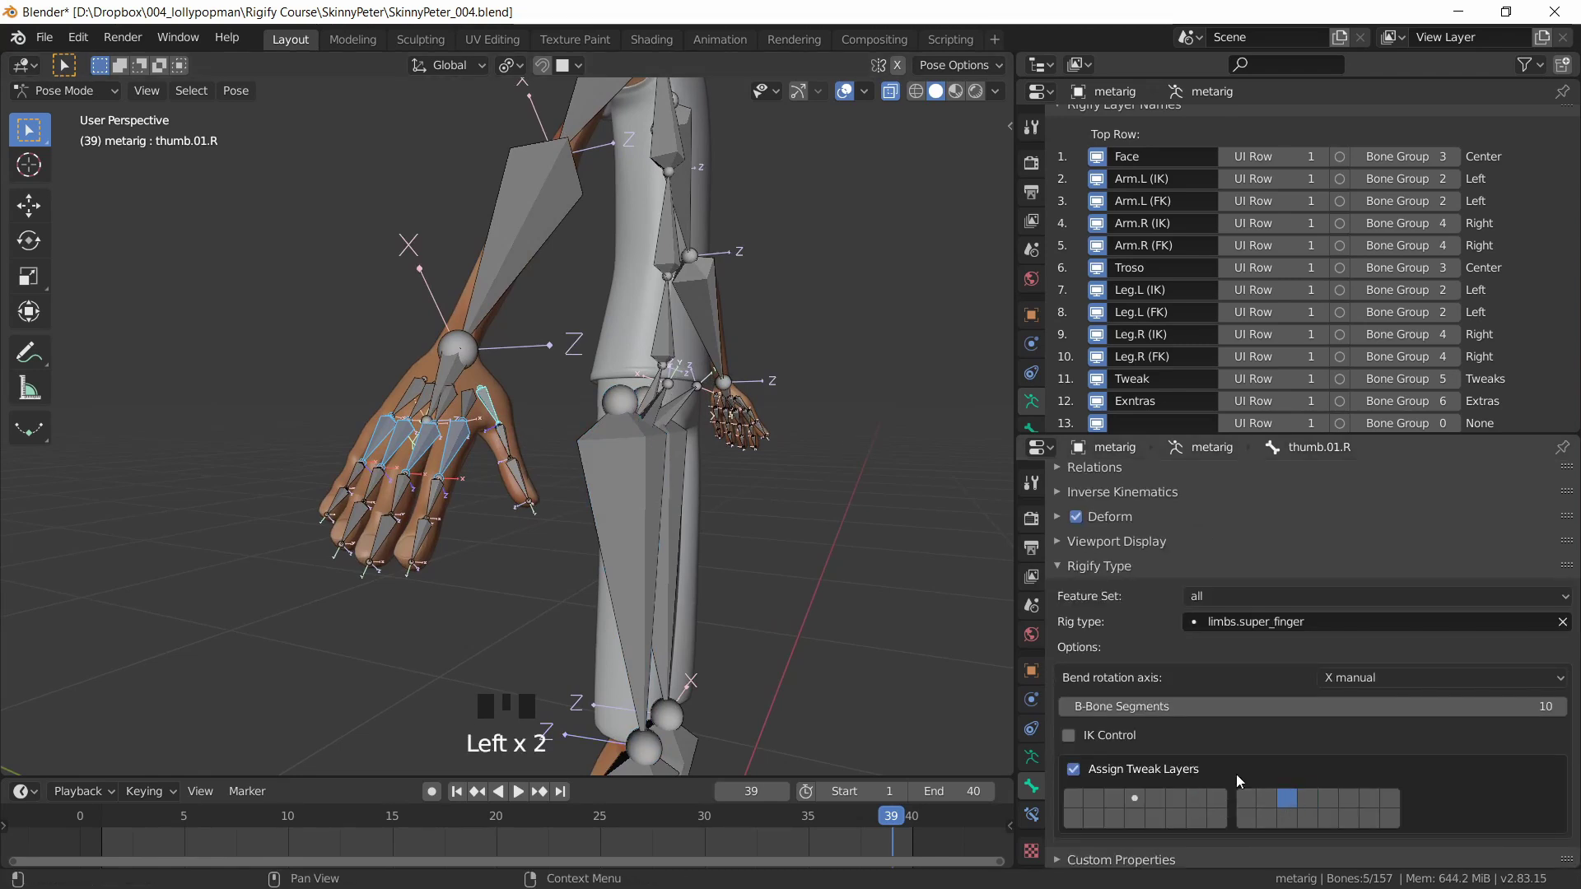
shift+middle_drag(576, 461, 609, 568)
right_click(1287, 798)
click(1255, 716)
- Select both thigh bones with thigh.L active and set its Assign Fk Layers to layer 8
shift+middle_drag(634, 626, 605, 461)
click(612, 494)
middle_drag(614, 529, 704, 576)
shift+click(704, 650)
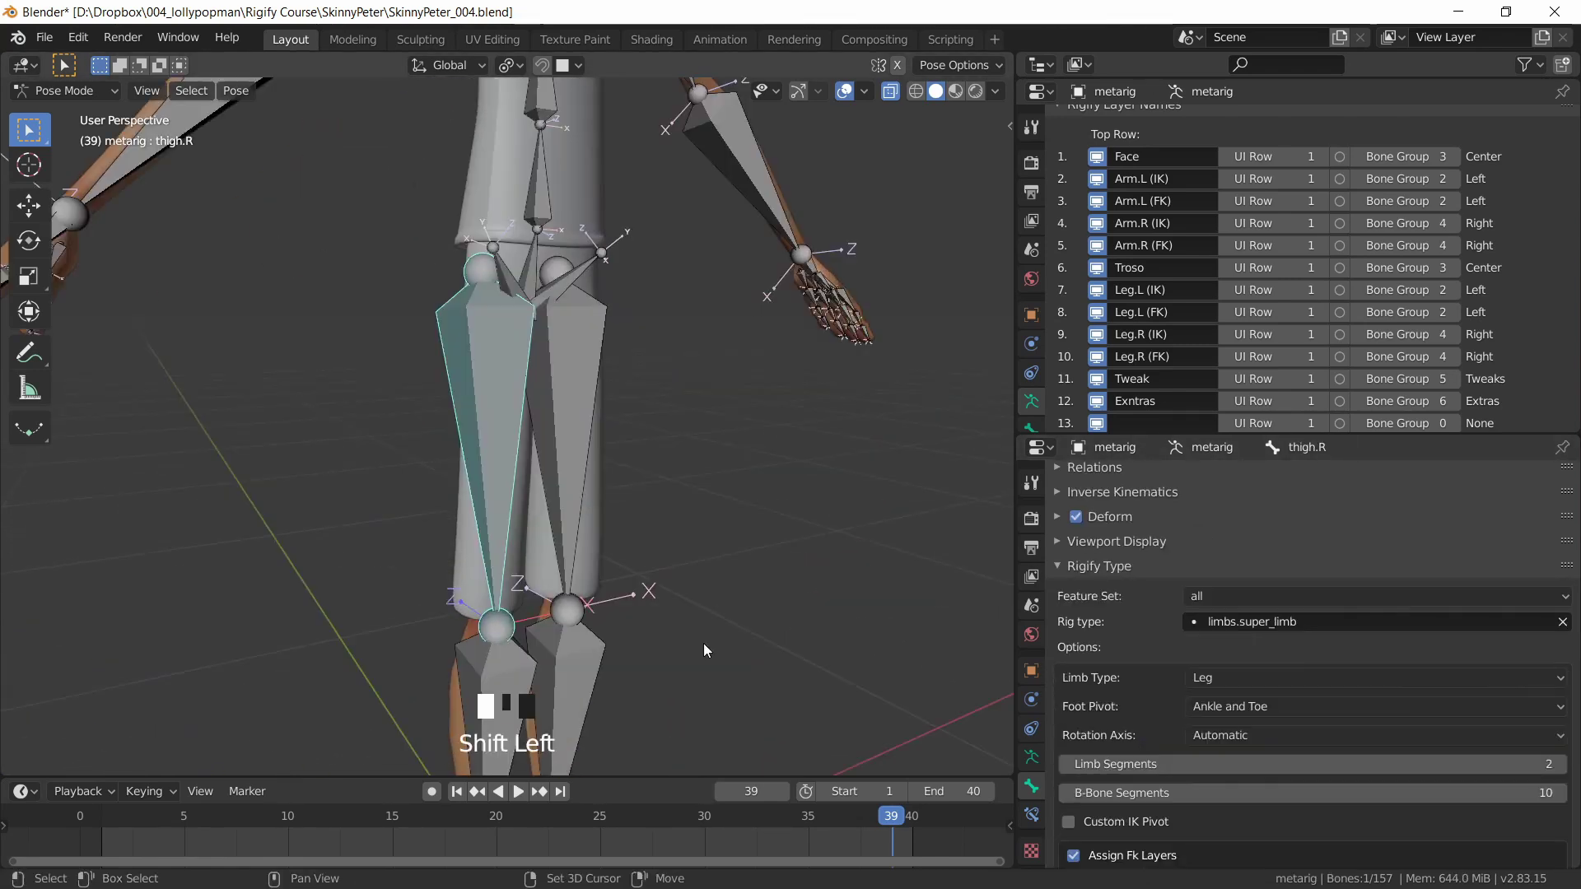
middle_drag(1241, 823, 1245, 646)
double_click(1216, 707)
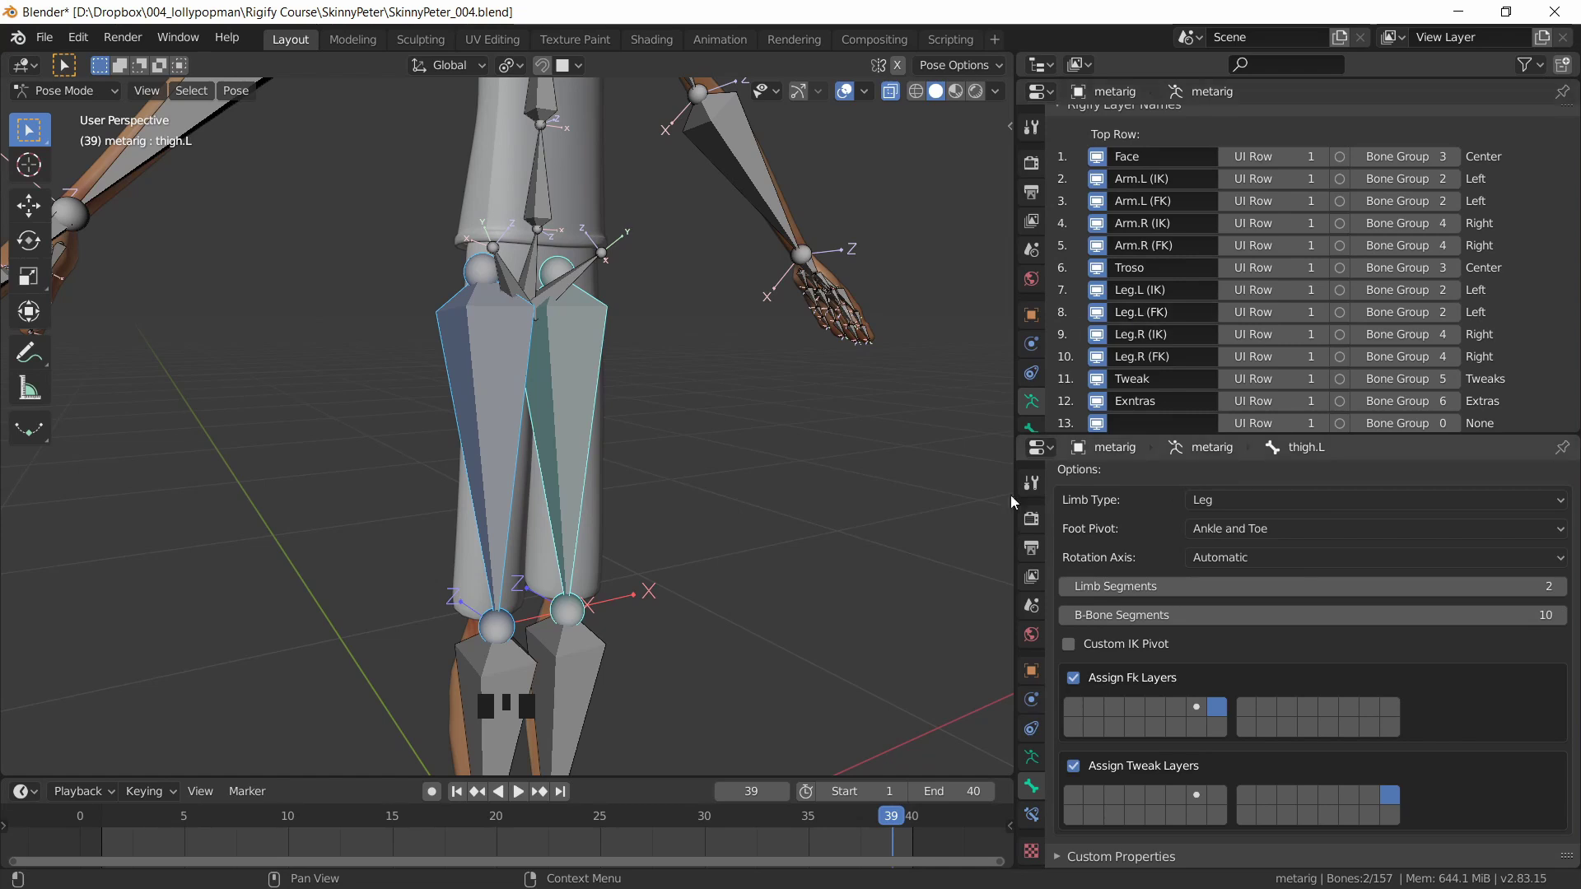
- Compare the two thigh bones' settings and set the Assign Fk Layers of thigh.R to layer 10
click(588, 384)
click(504, 403)
click(586, 410)
click(504, 411)
click(1265, 708)
- Set the Assign Tweak Layers of thigh.L and thigh.R to layer 11 only
click(580, 412)
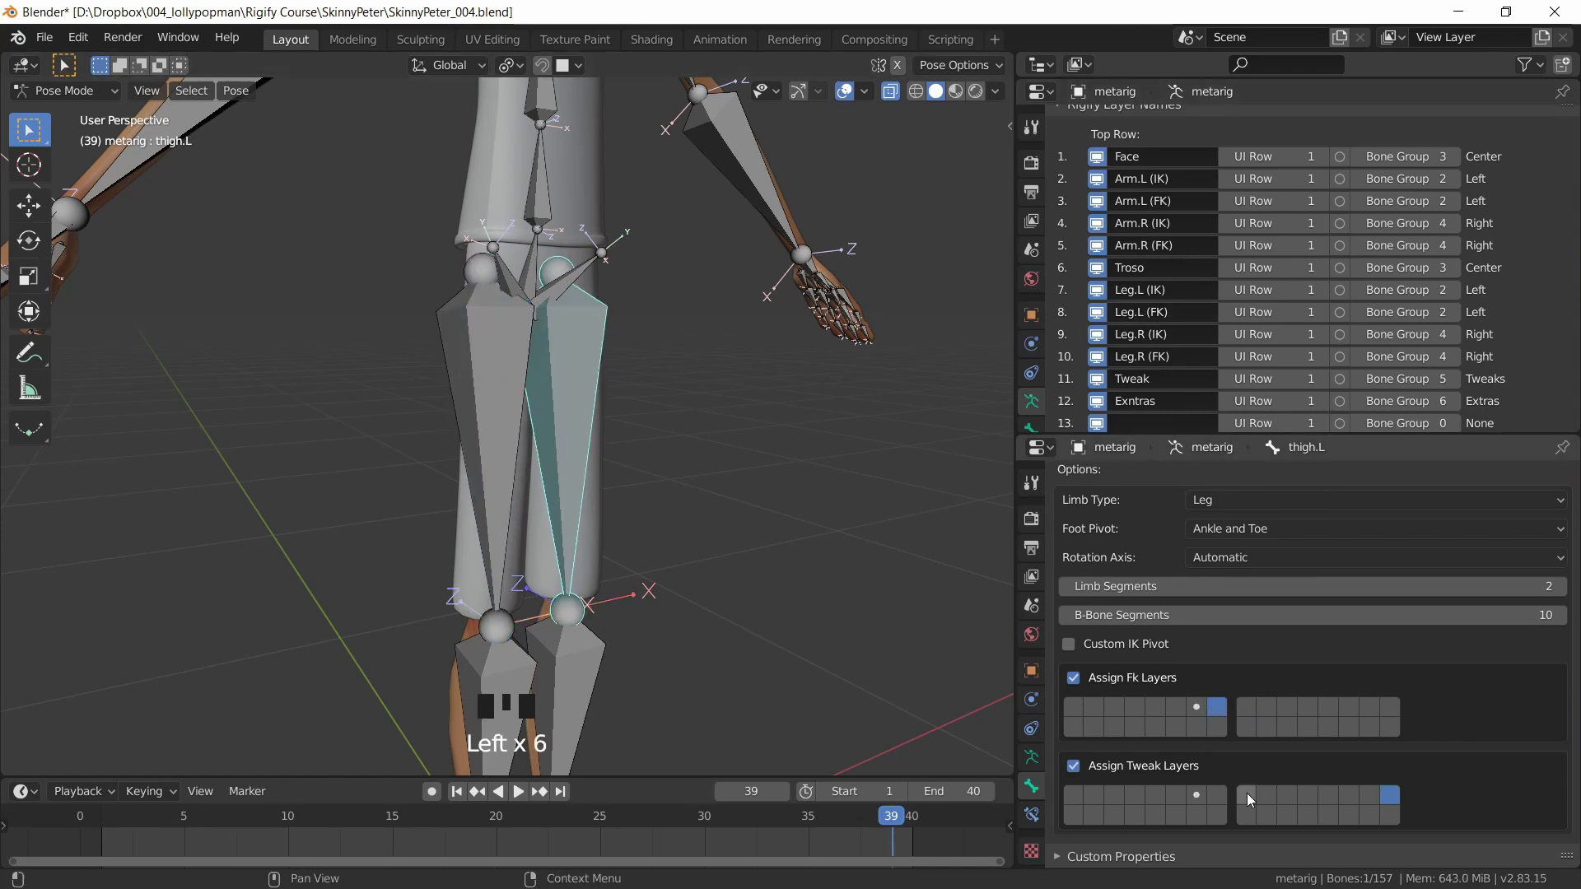
click(1287, 795)
click(1389, 795)
click(504, 412)
click(1287, 796)
click(1114, 815)
click(576, 436)
- Select the lowest spine bone and reassign its Rigify FK layer to layer 6, the Troso layer
shift+middle_drag(603, 436, 618, 744)
click(543, 587)
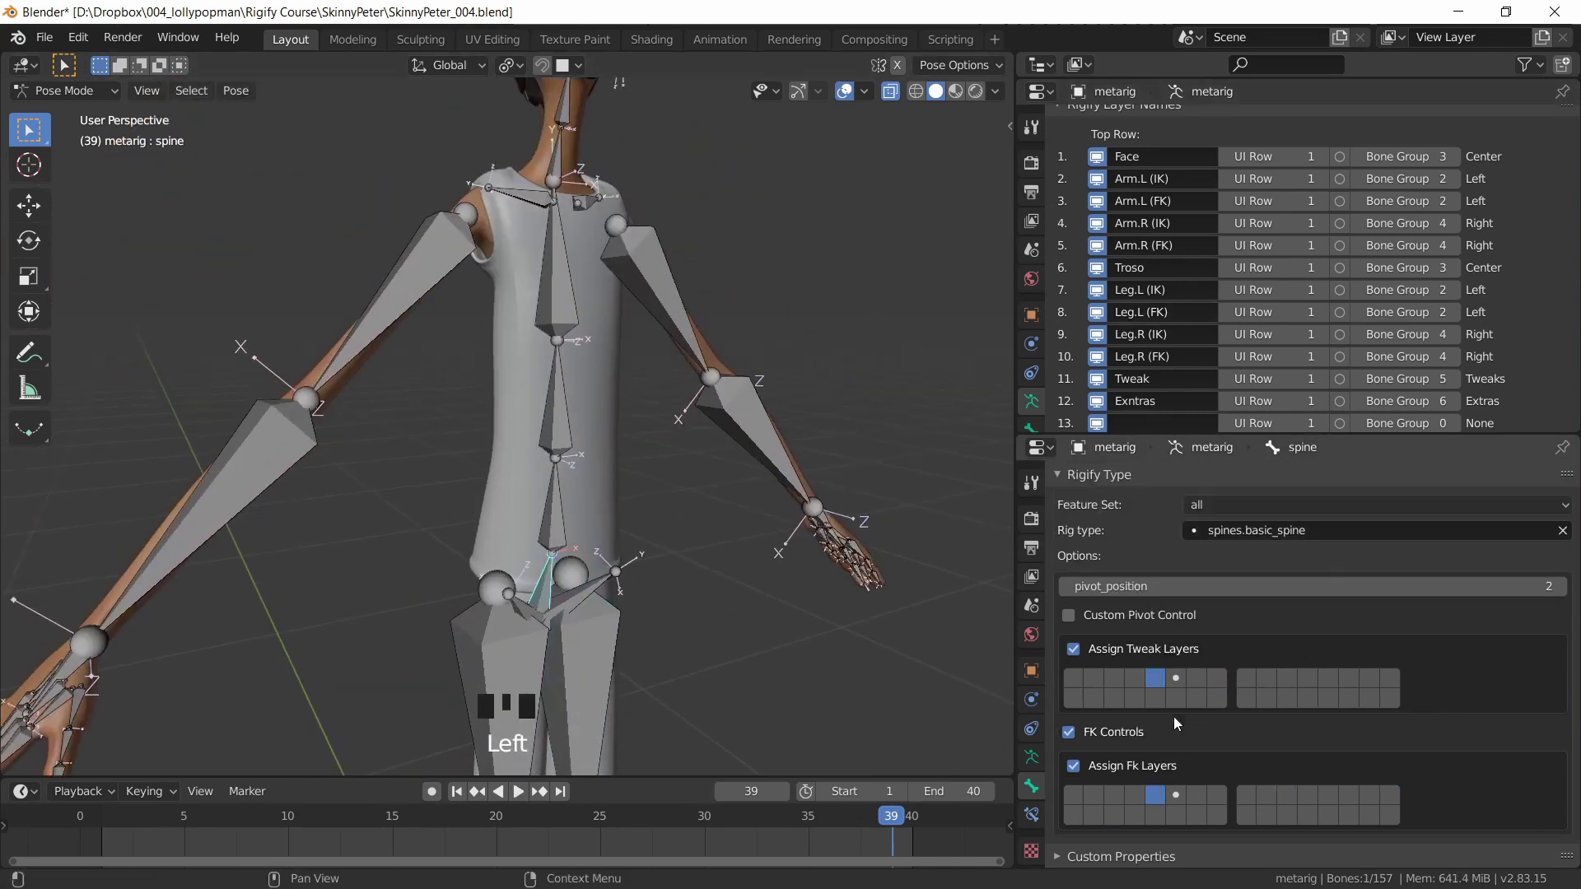
click(1197, 796)
shift+middle_drag(568, 428, 725, 536)
click(1196, 795)
click(1175, 796)
- Select the face bone and set its primary extra layer to layer 1 and its secondary extra layer to layer 11
click(537, 504)
click(537, 518)
click(1240, 771)
click(1260, 772)
click(1281, 820)
click(1454, 820)
- Check the Rigify Type settings of the hip, shoulder.L and cheek.B.L bones for remaining layer assignments
shift+middle_drag(823, 658, 823, 397)
middle_drag(1126, 356, 1126, 310)
shift+middle_drag(840, 412, 802, 334)
middle_drag(700, 440, 605, 468)
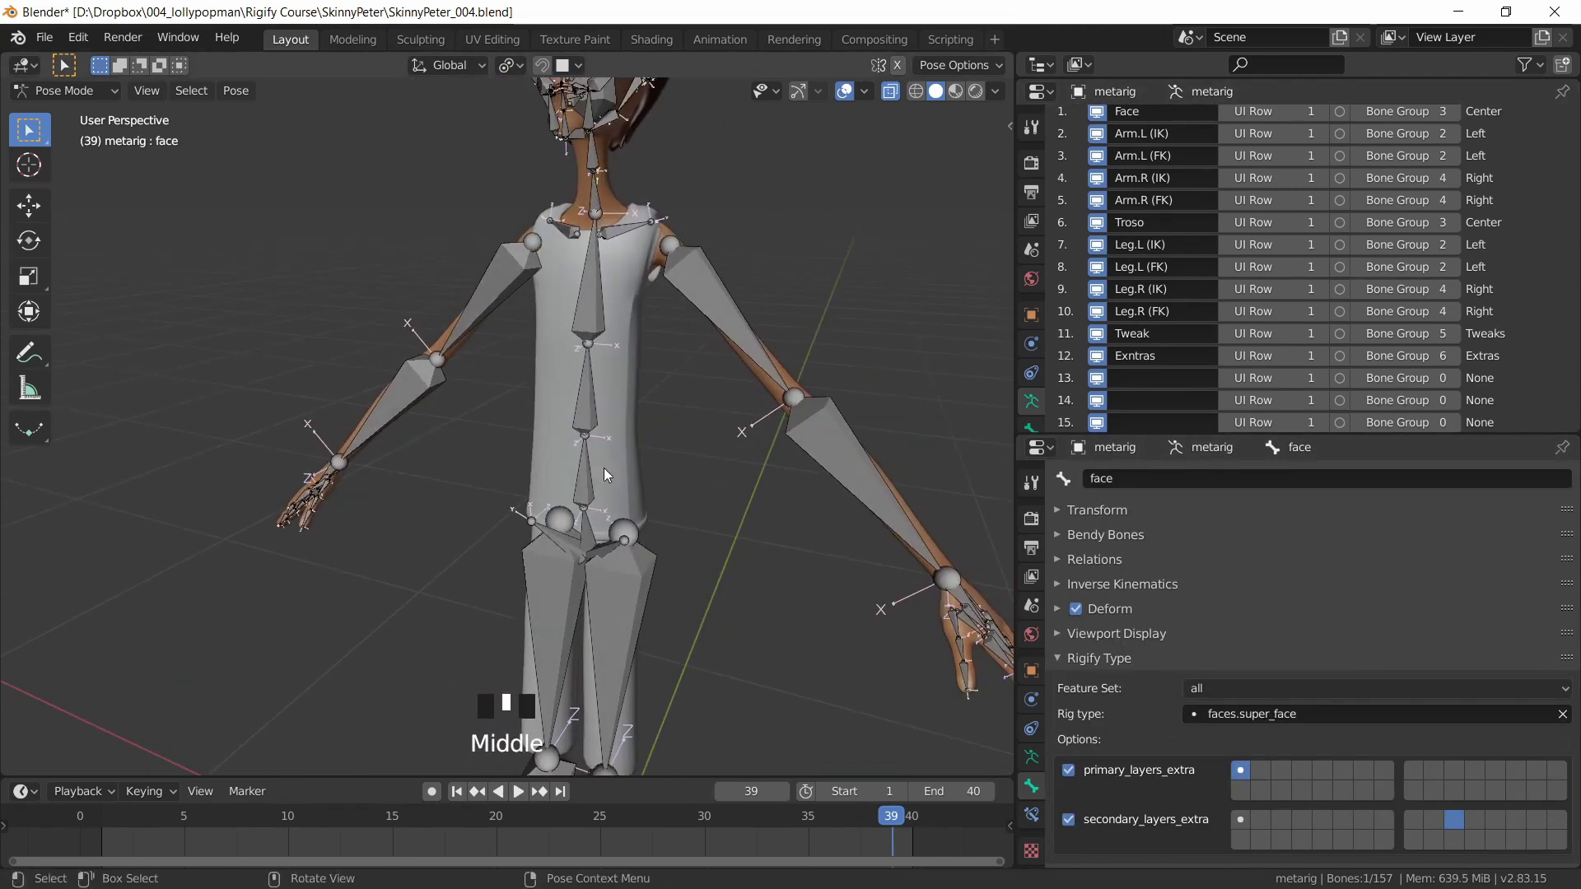
click(555, 543)
shift+middle_drag(627, 299, 629, 443)
click(619, 412)
shift+middle_drag(682, 665, 626, 494)
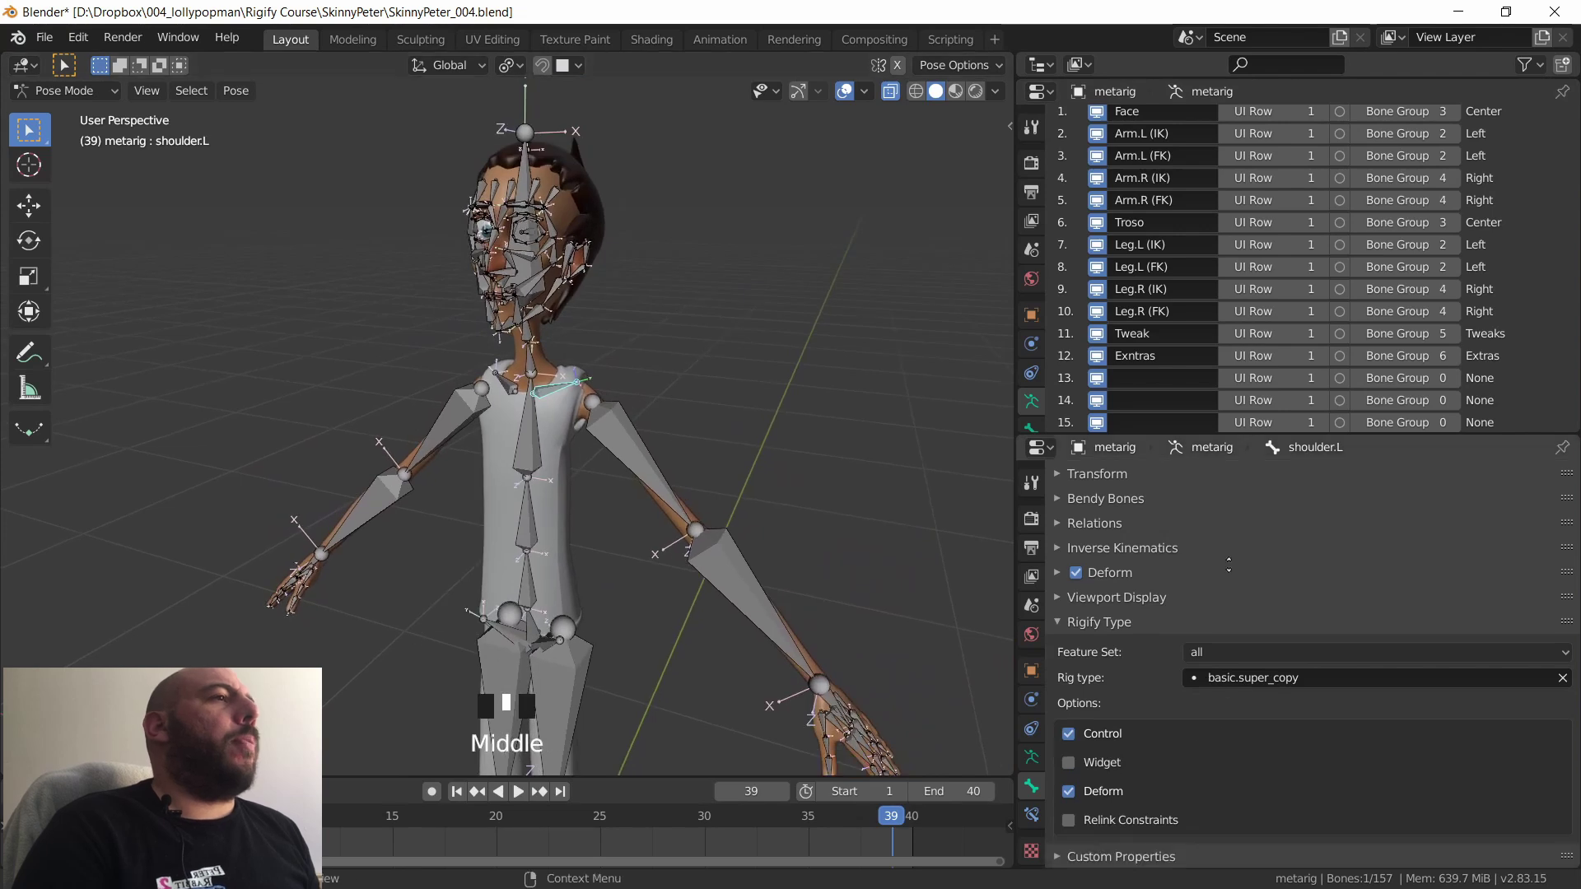
click(534, 283)
middle_drag(533, 283, 798, 497)
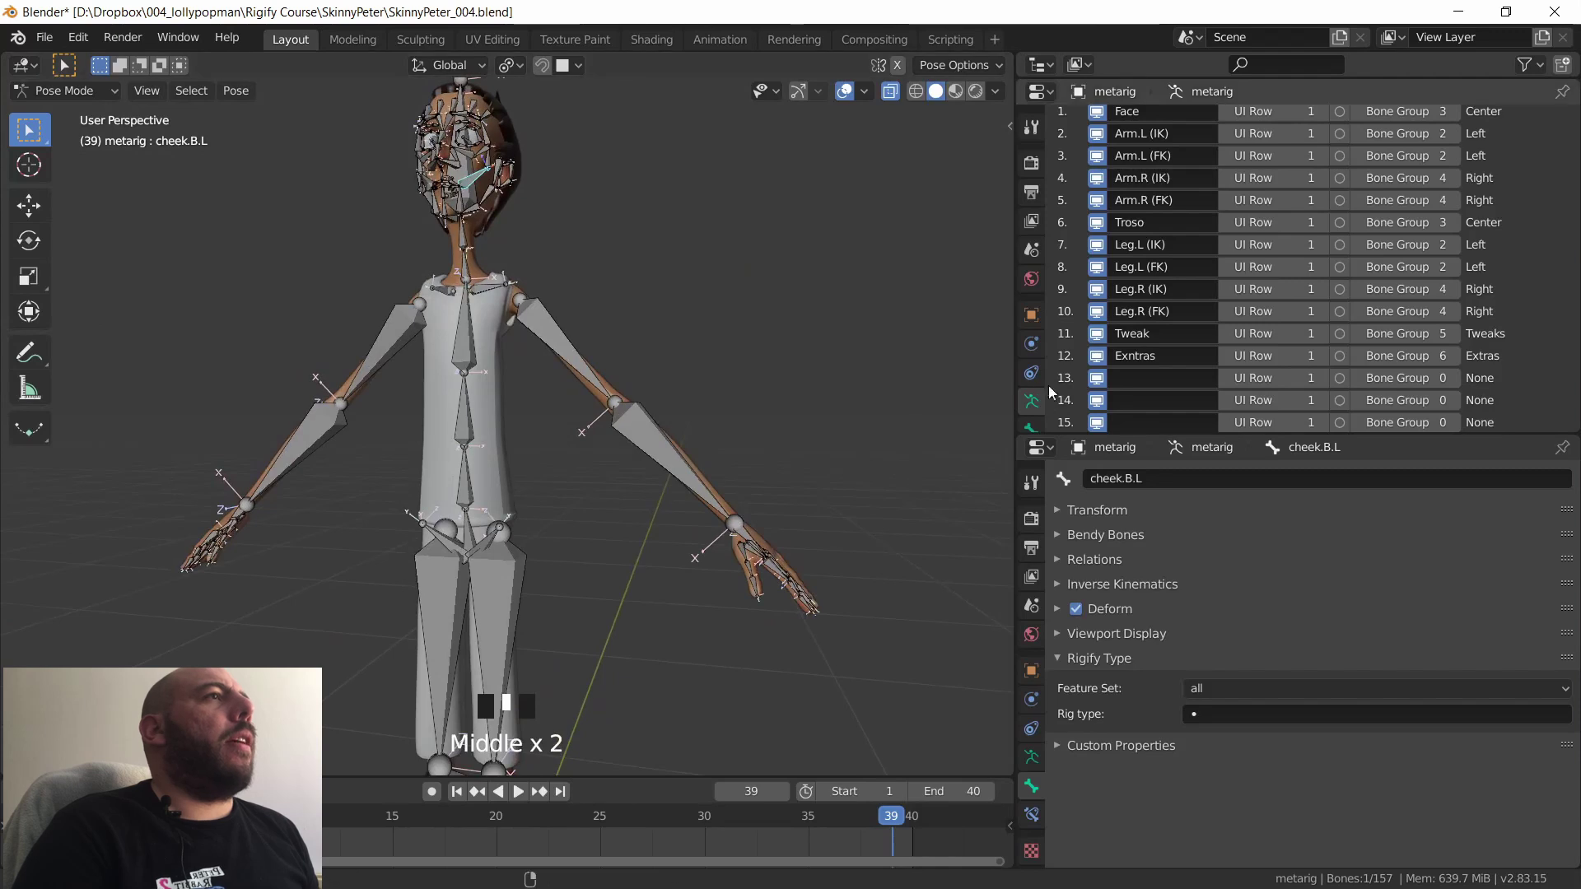
- Hide and show the Arm.L (IK) layer to check which bones it holds
middle_drag(1075, 209, 1077, 300)
click(1097, 229)
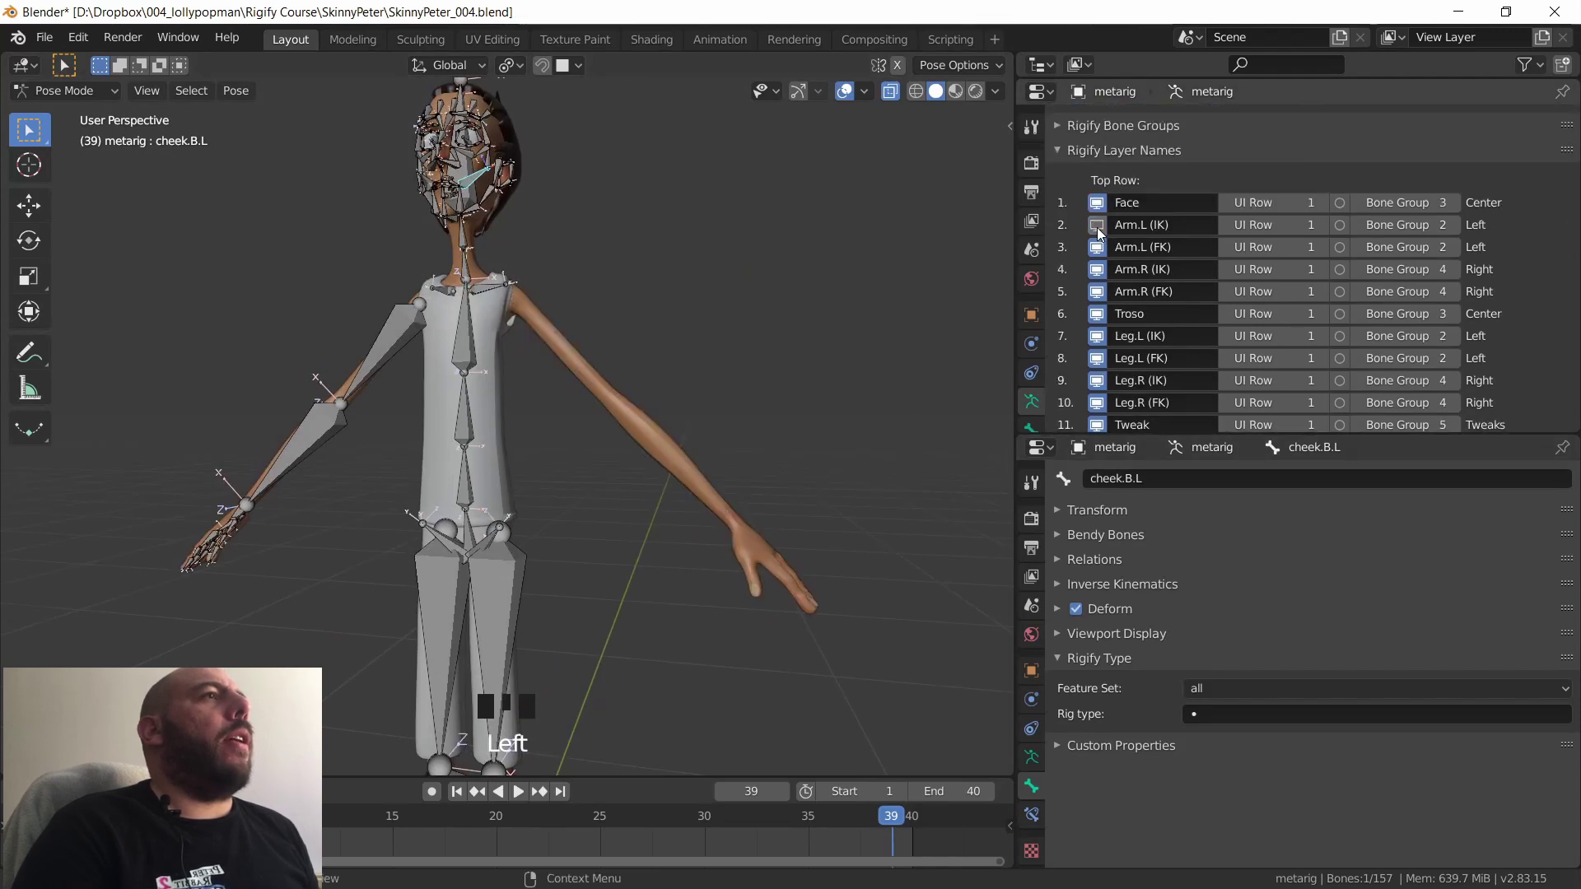
click(1097, 227)
middle_drag(1009, 285, 1032, 318)
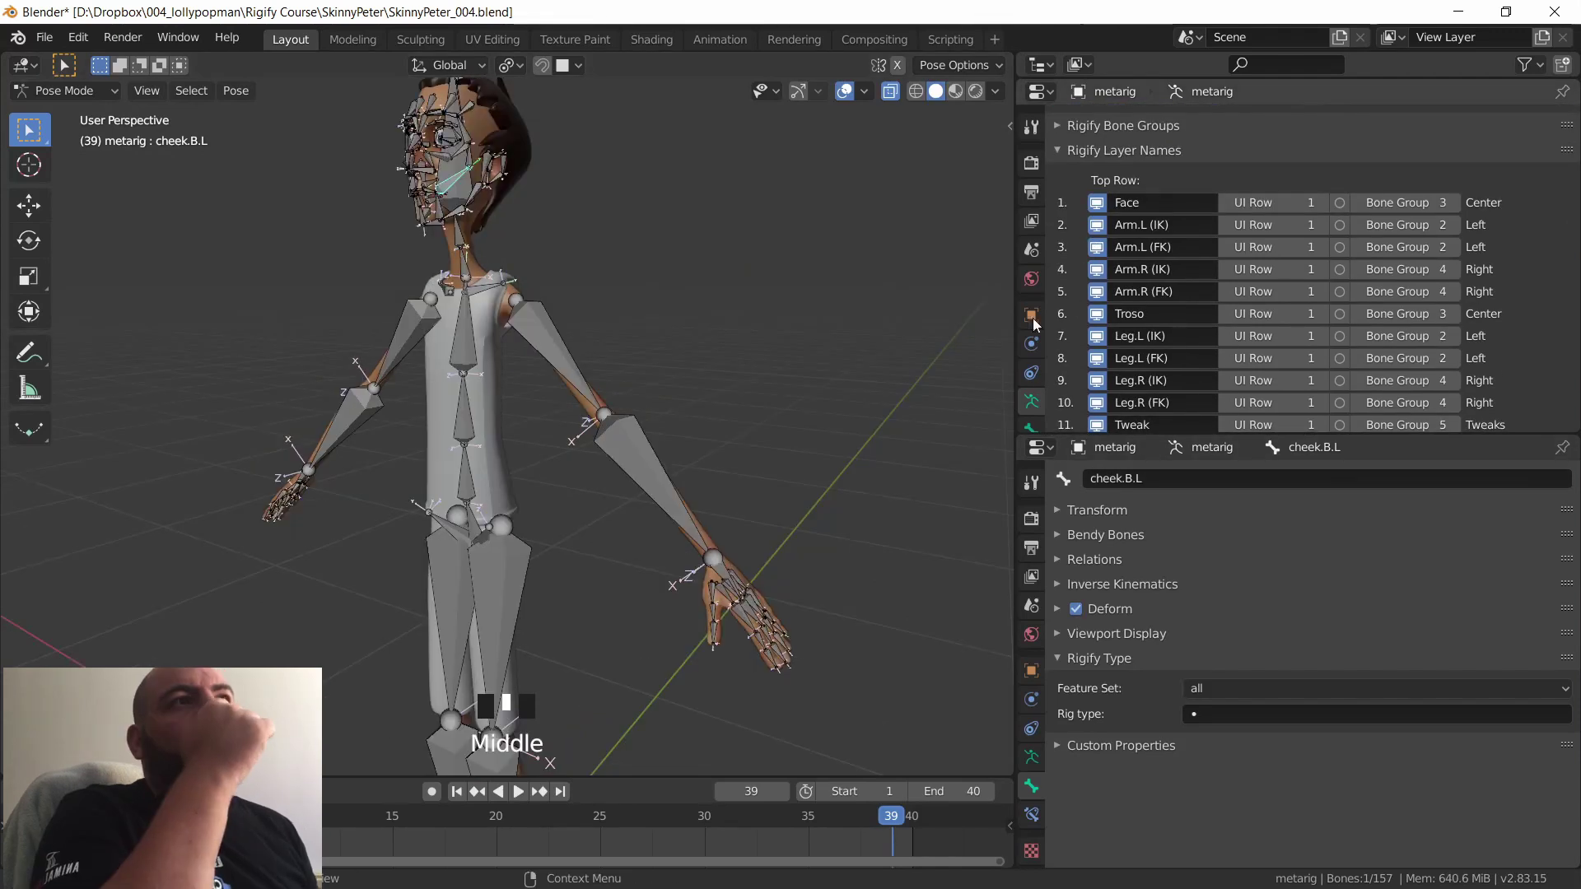
drag(690, 596, 811, 686)
ctrl+click(751, 557)
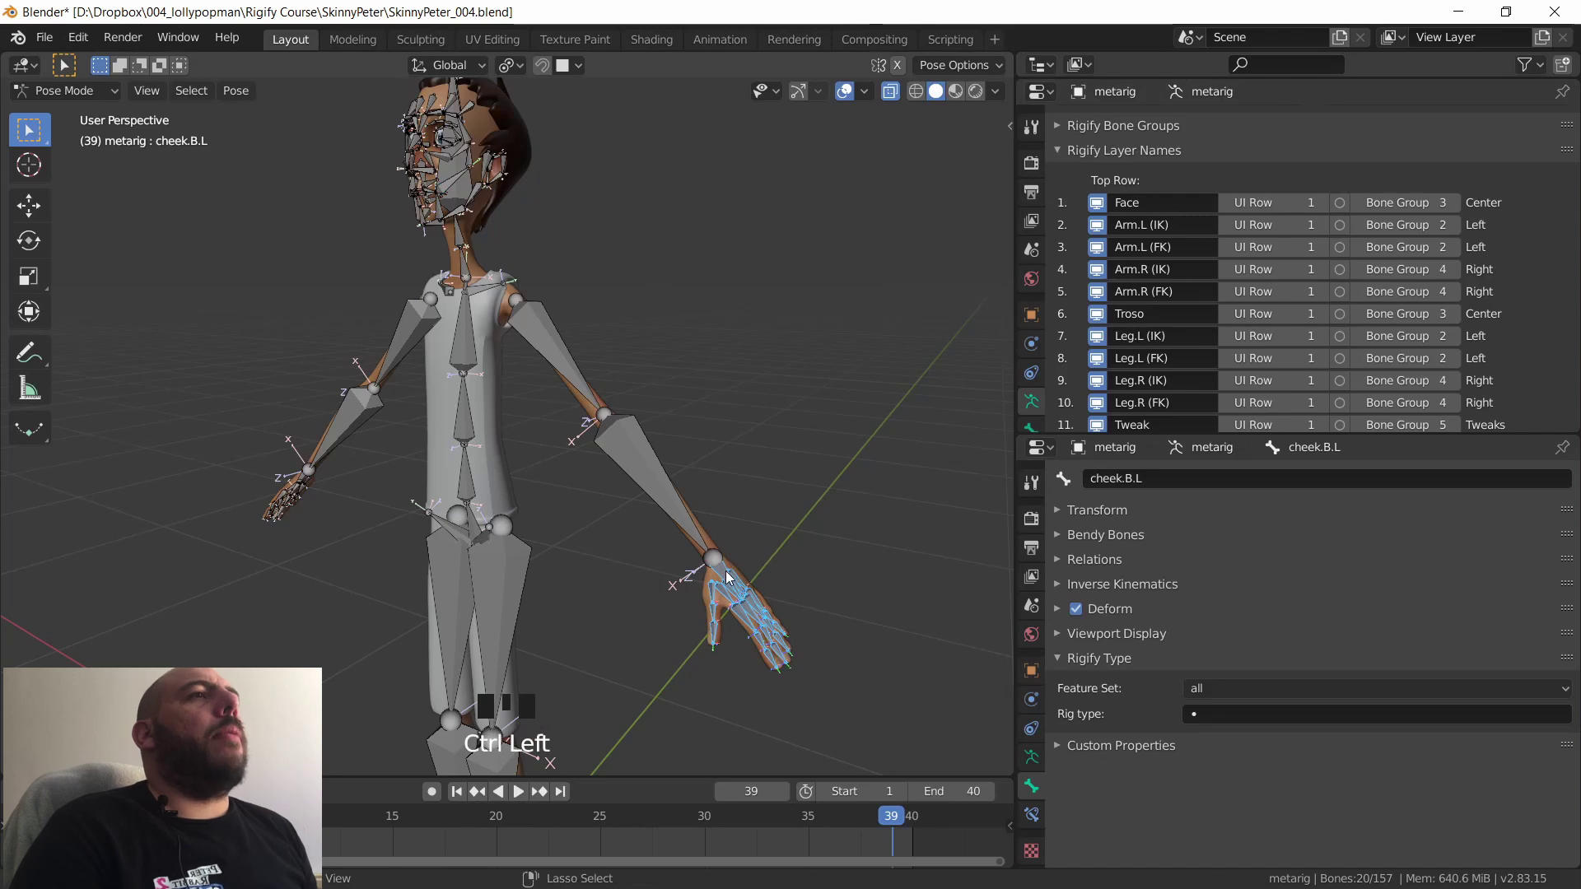
middle_drag(779, 507, 804, 484)
click(790, 498)
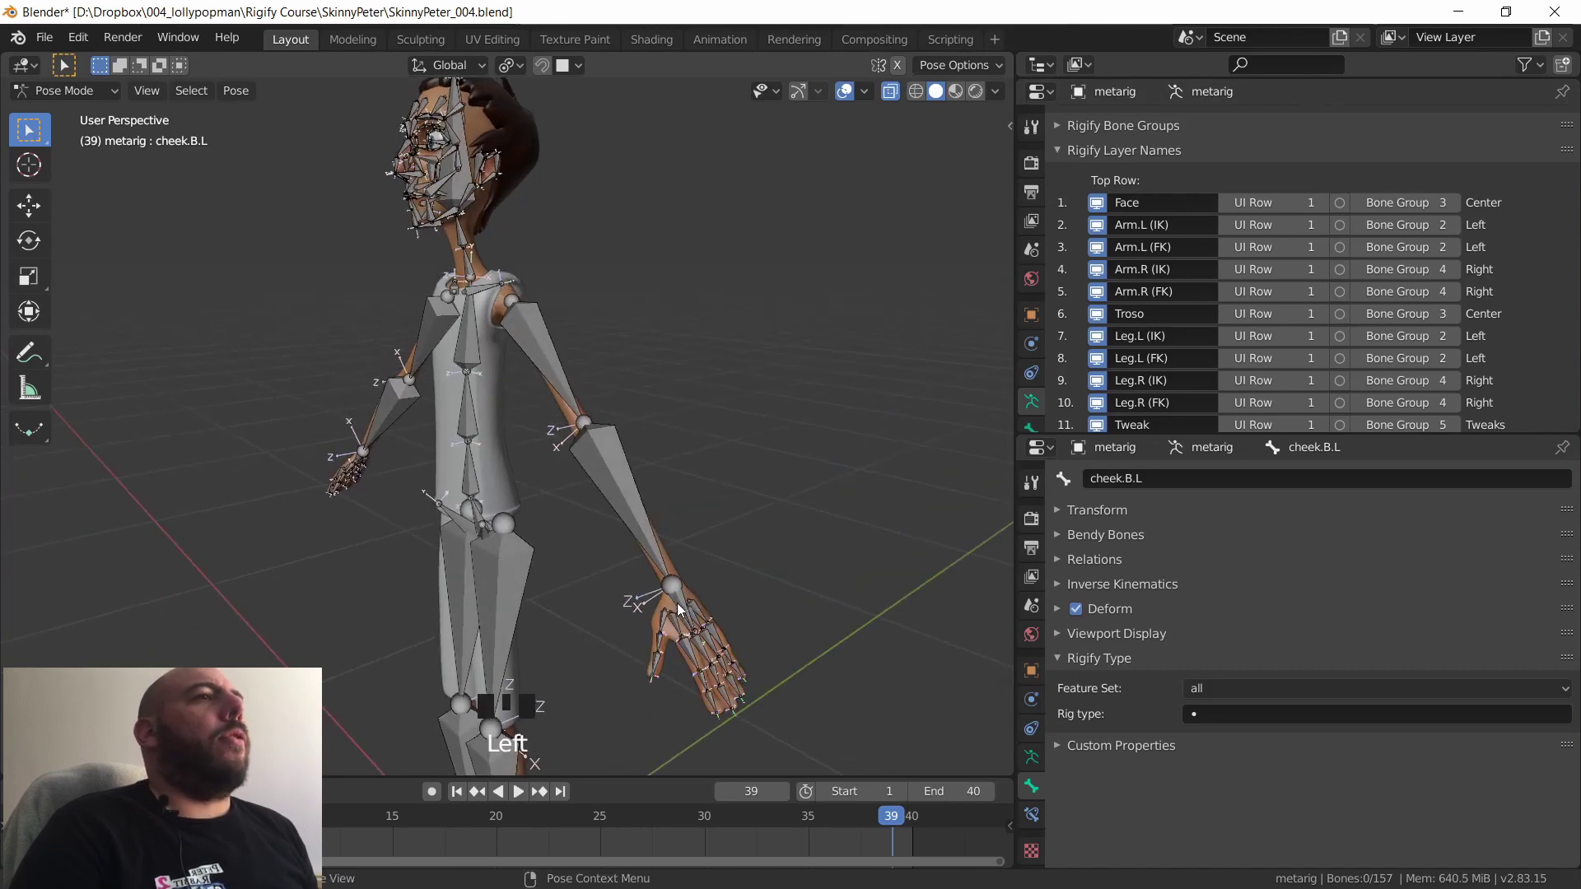
- Select all finger and palm bones of the left hand without the forearm and hand bones, making palm.04.L active
click(676, 613)
drag(630, 591, 787, 751)
ctrl+click(676, 598)
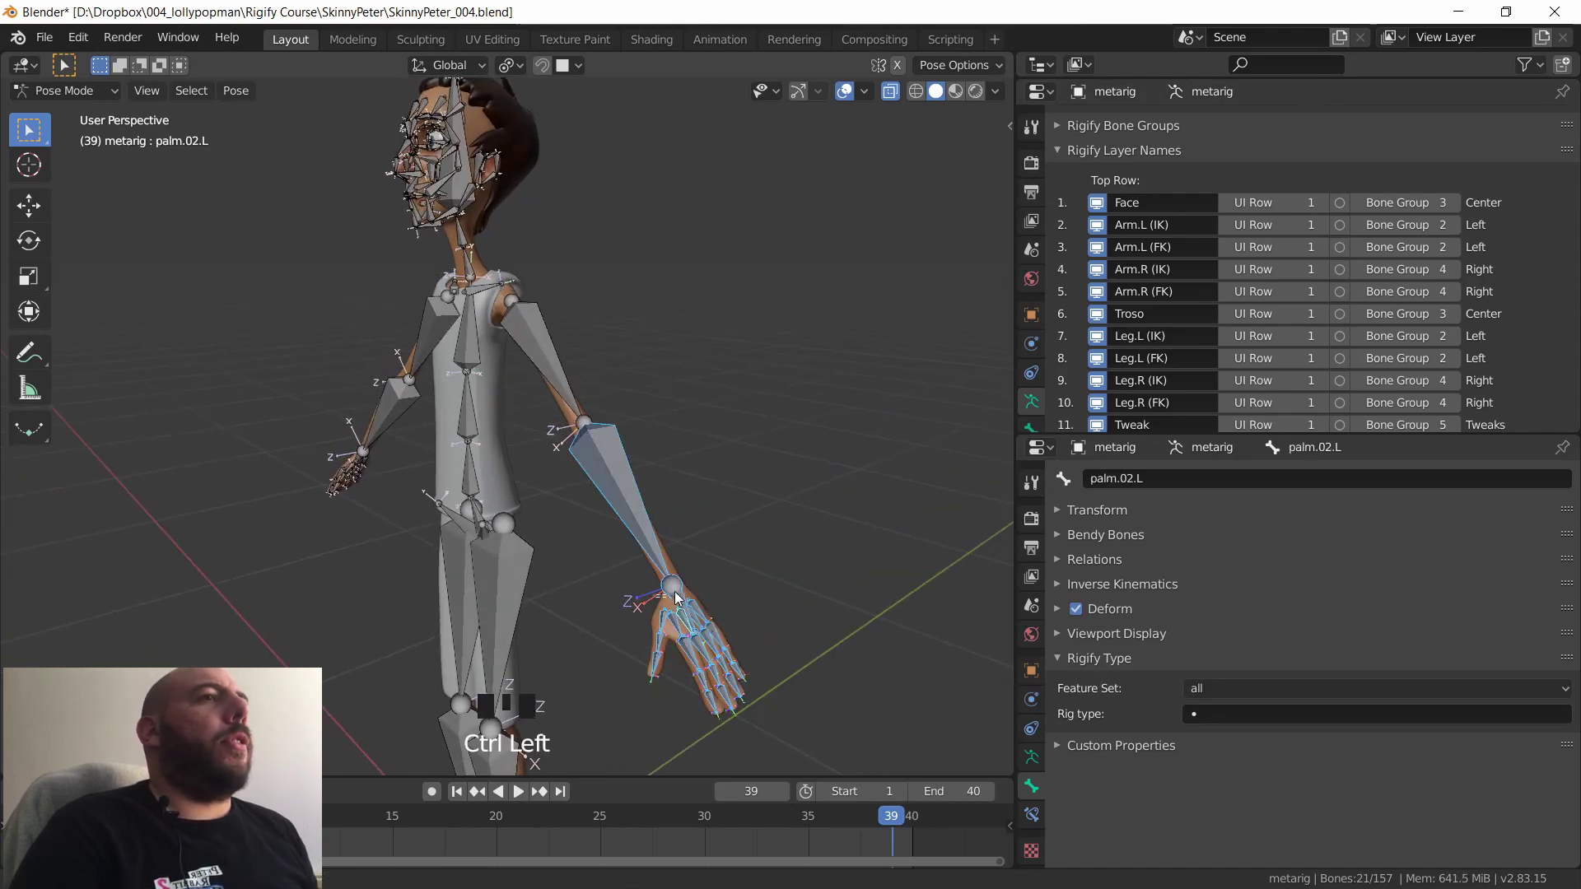
middle_drag(692, 543, 589, 641)
shift+click(632, 649)
shift+click(627, 655)
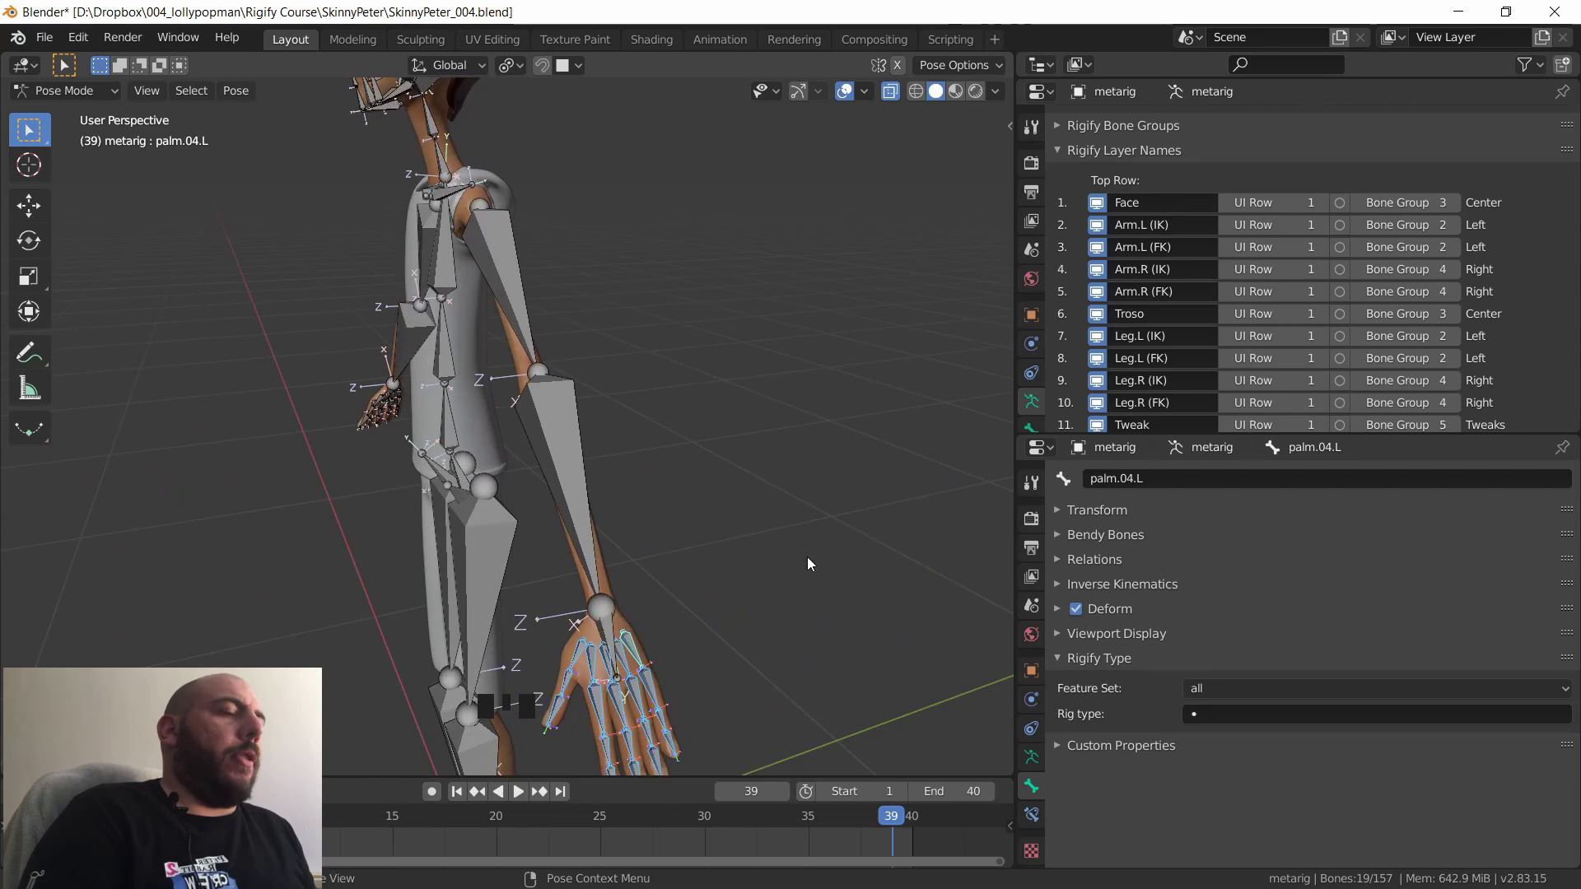
- Find and open the Relations settings of palm.04.L, which hold its bone layers
key(m)
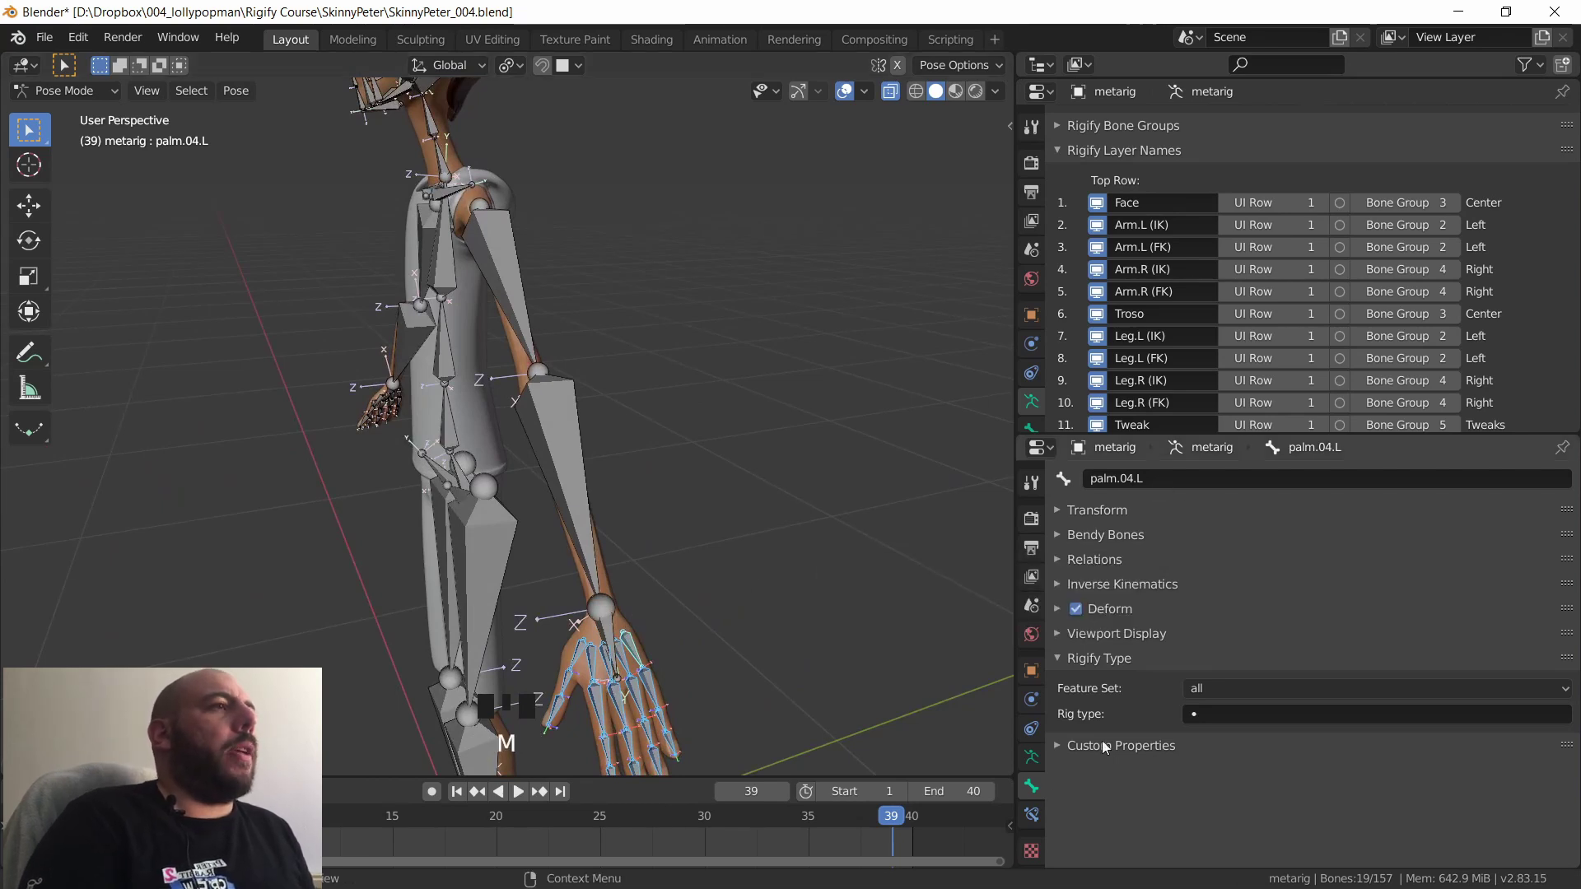
middle_drag(1117, 511, 1110, 525)
click(1108, 511)
click(1108, 510)
click(1109, 535)
click(1109, 537)
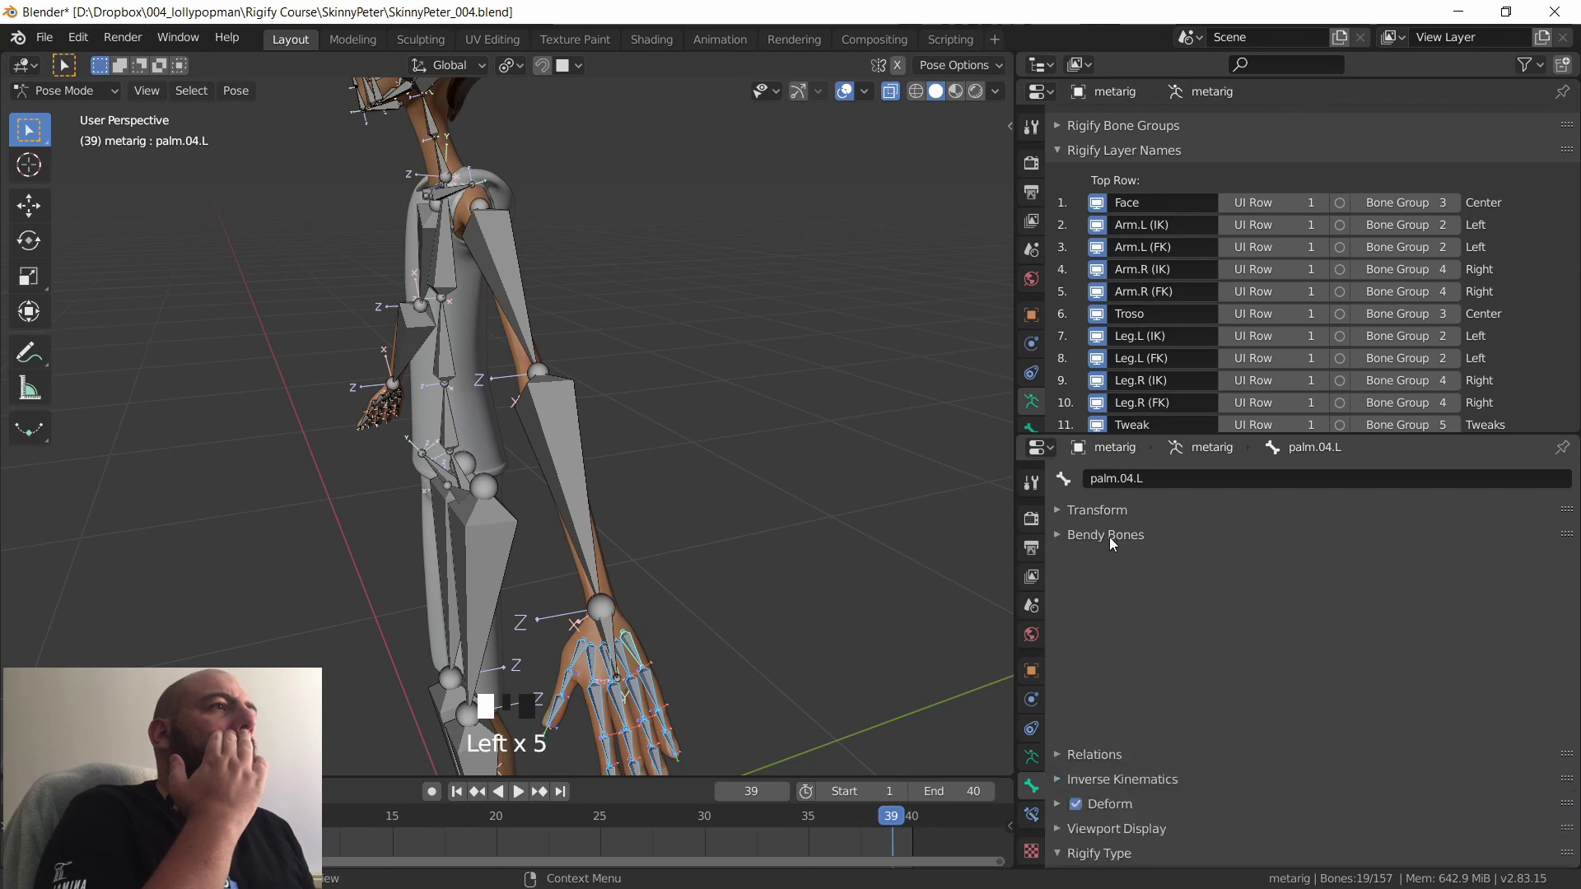
click(1104, 559)
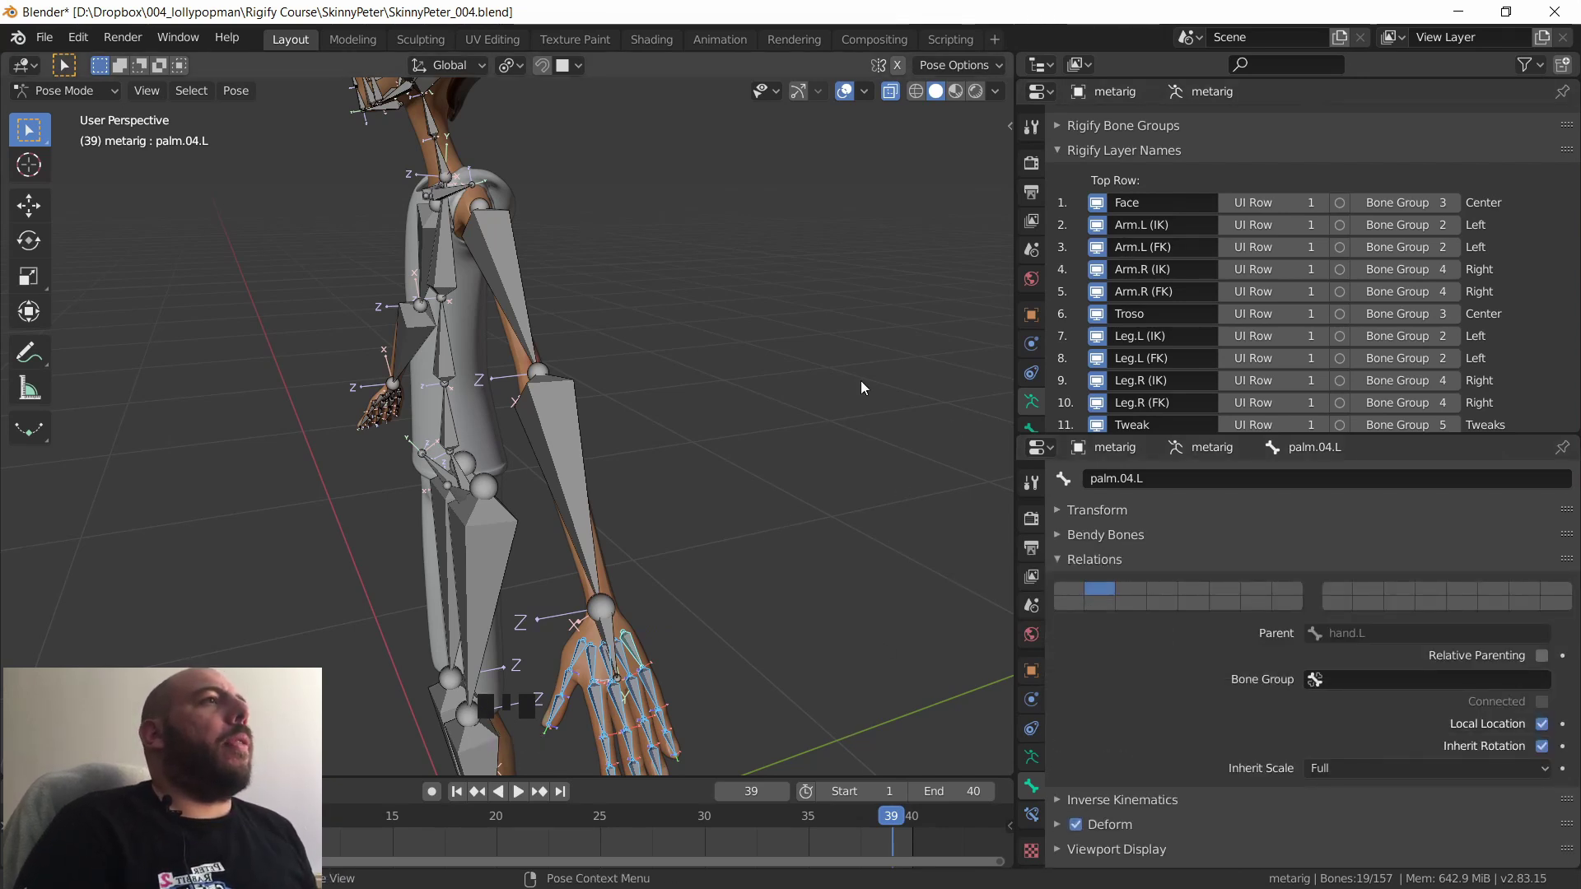
- Add all selected left-hand finger and palm bones to the third bone layer, Arm.L (FK), and check several finger bones
middle_drag(652, 507, 738, 507)
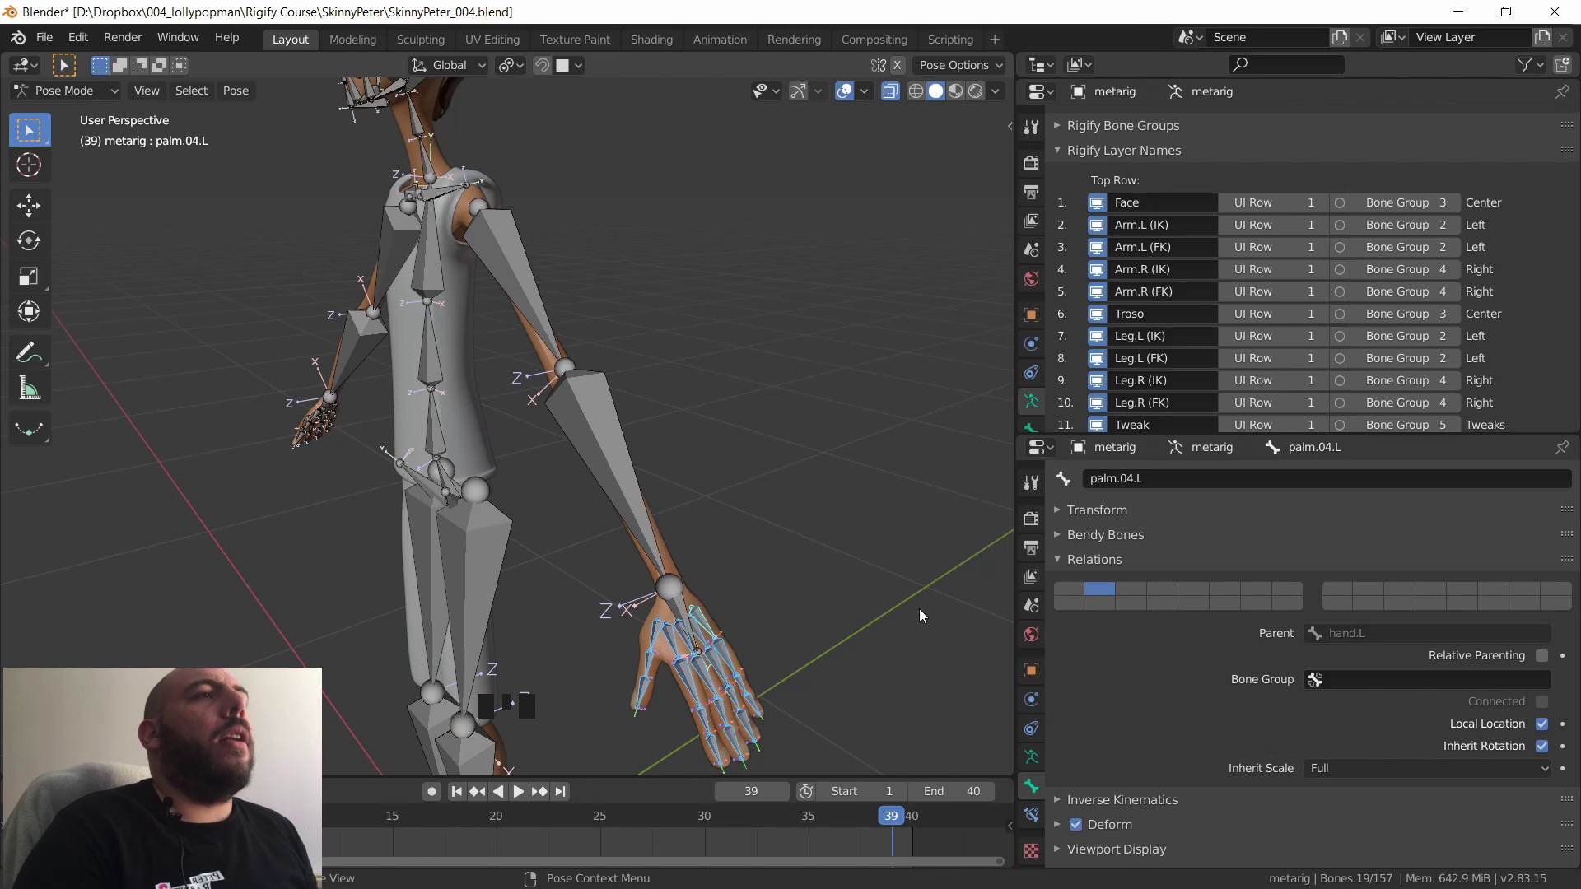
shift+middle_drag(868, 563, 847, 562)
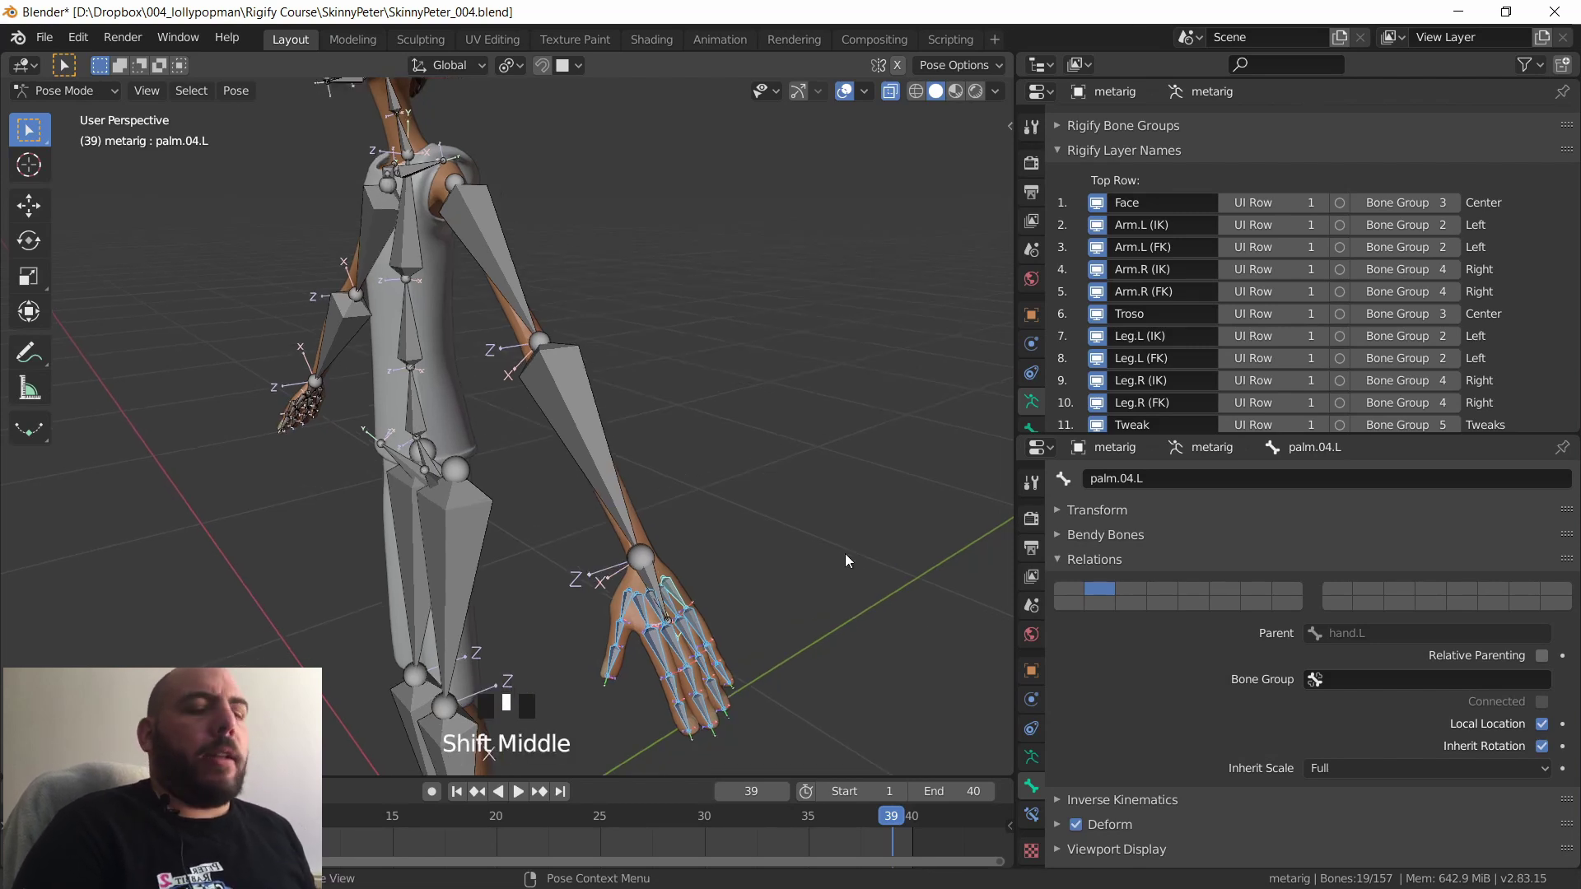
shift+click(1133, 589)
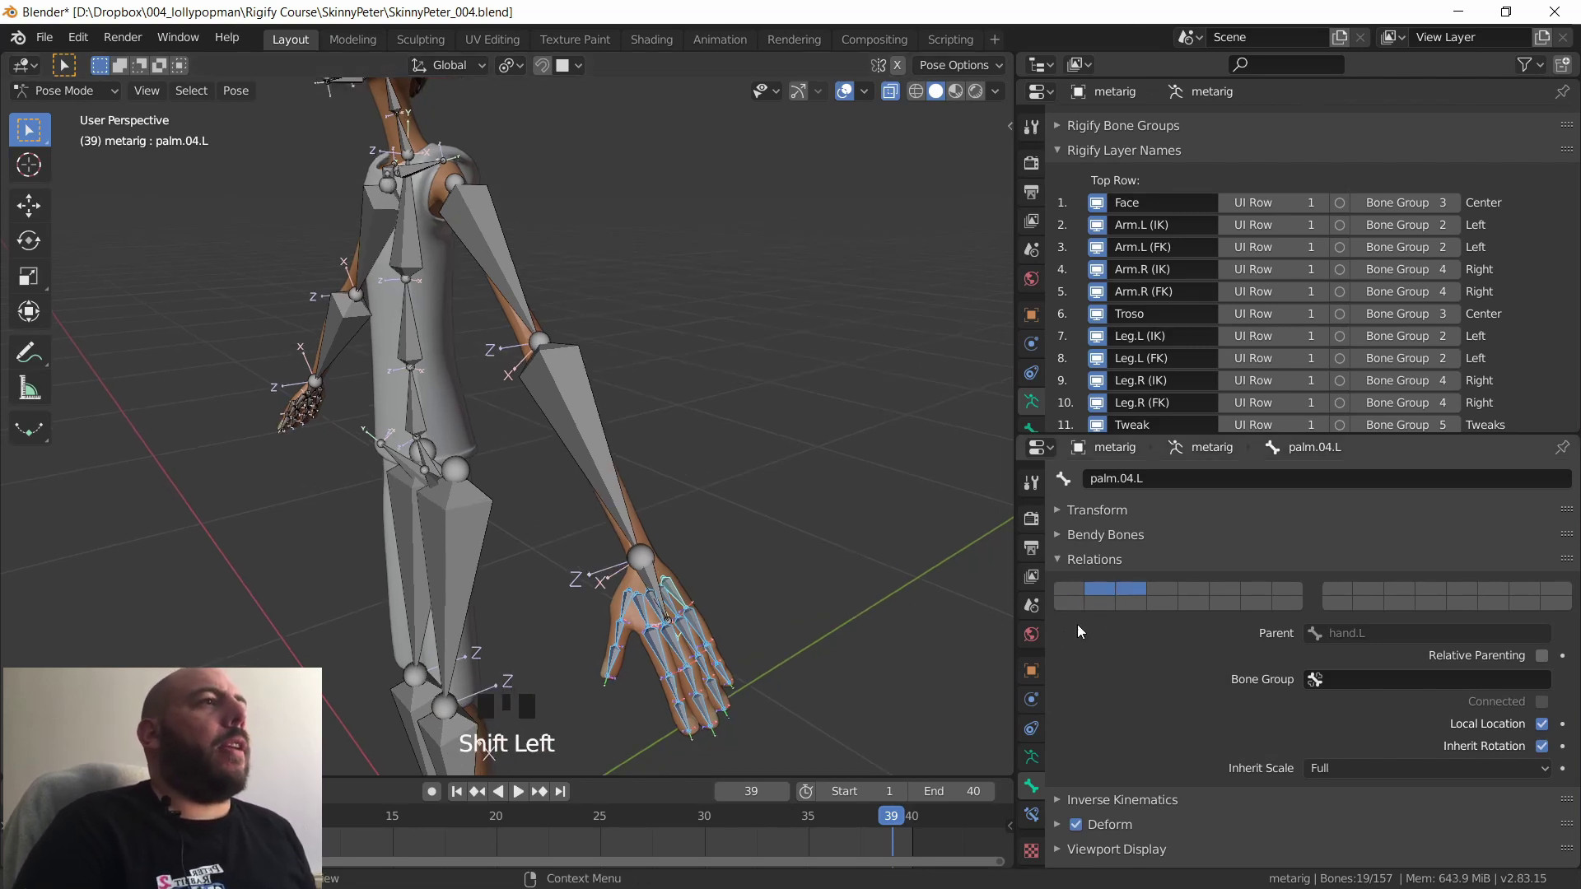
right_click(1134, 588)
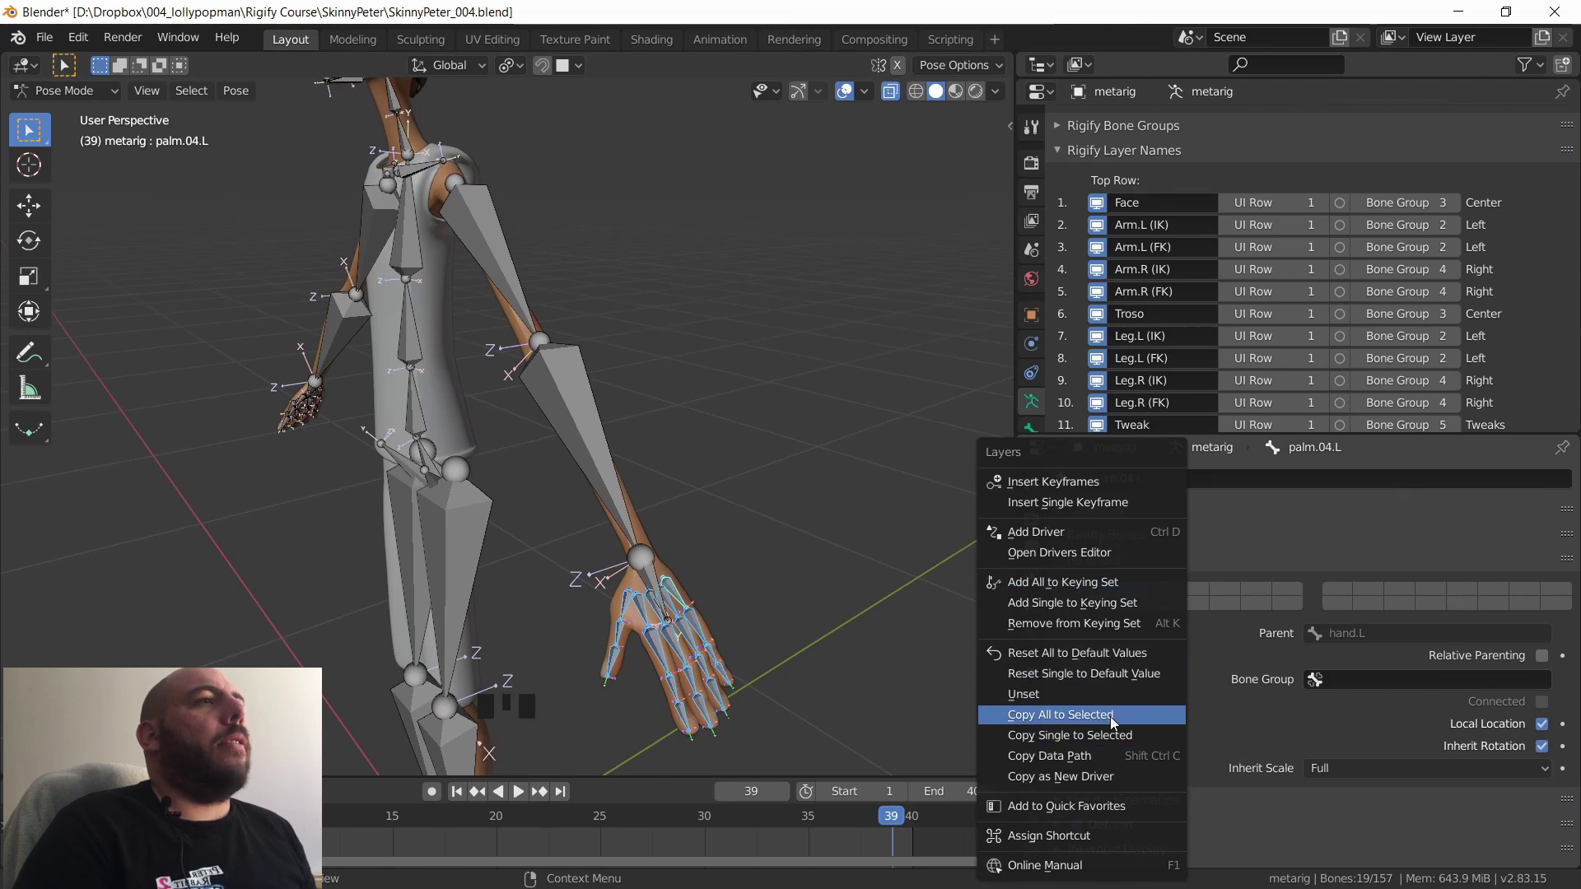
click(681, 613)
click(688, 626)
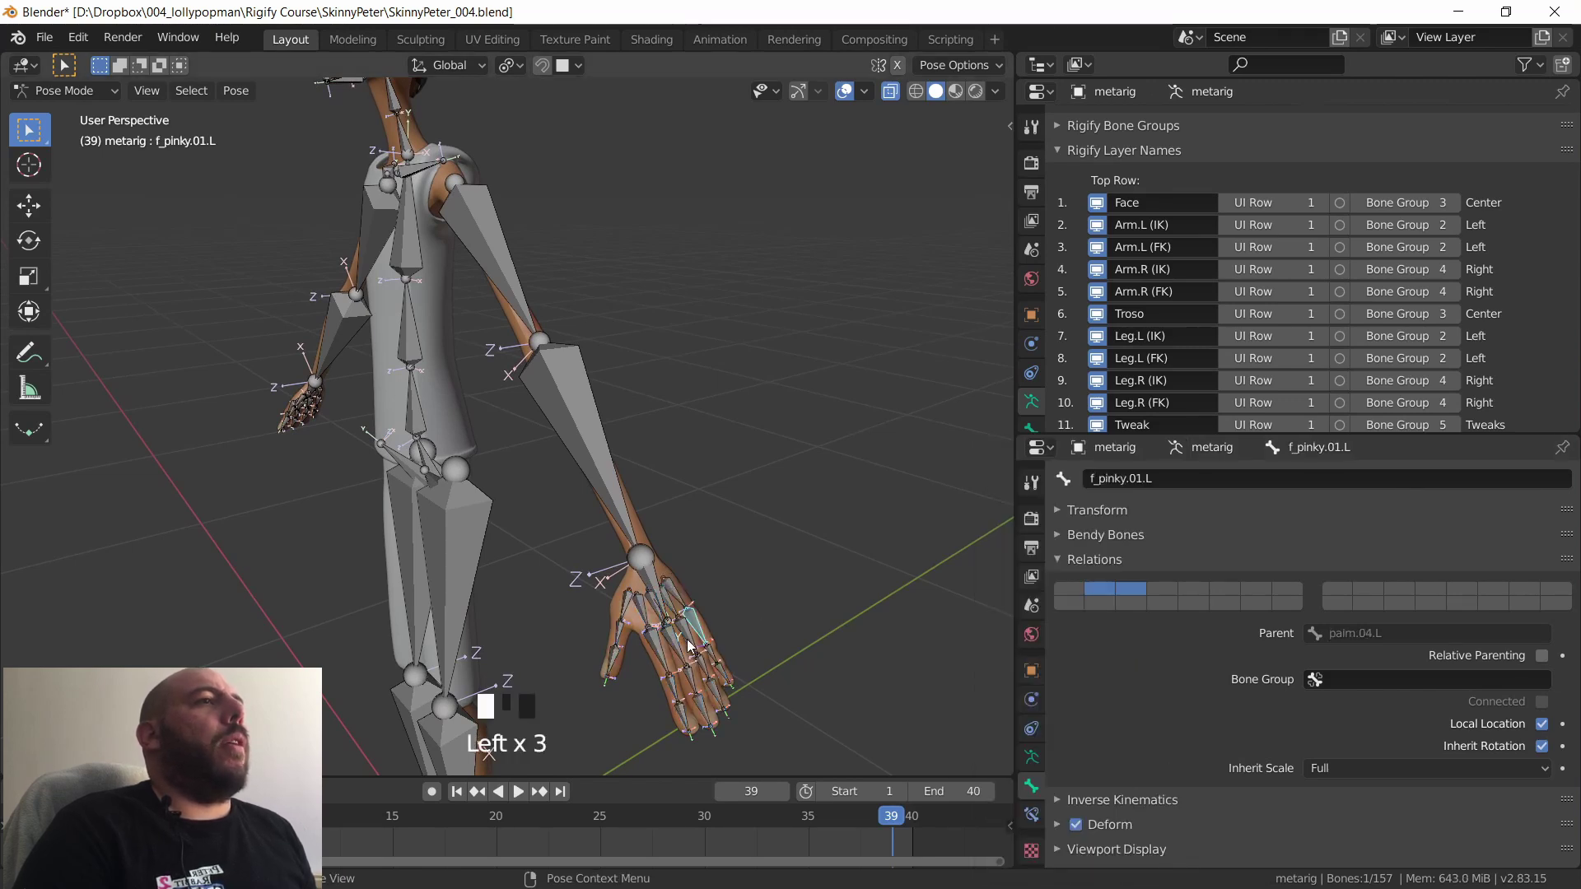
click(692, 639)
- Select all finger and palm bones of the right hand, making thumb.01.R the active bone
middle_drag(692, 638, 841, 555)
shift+middle_drag(255, 659, 533, 523)
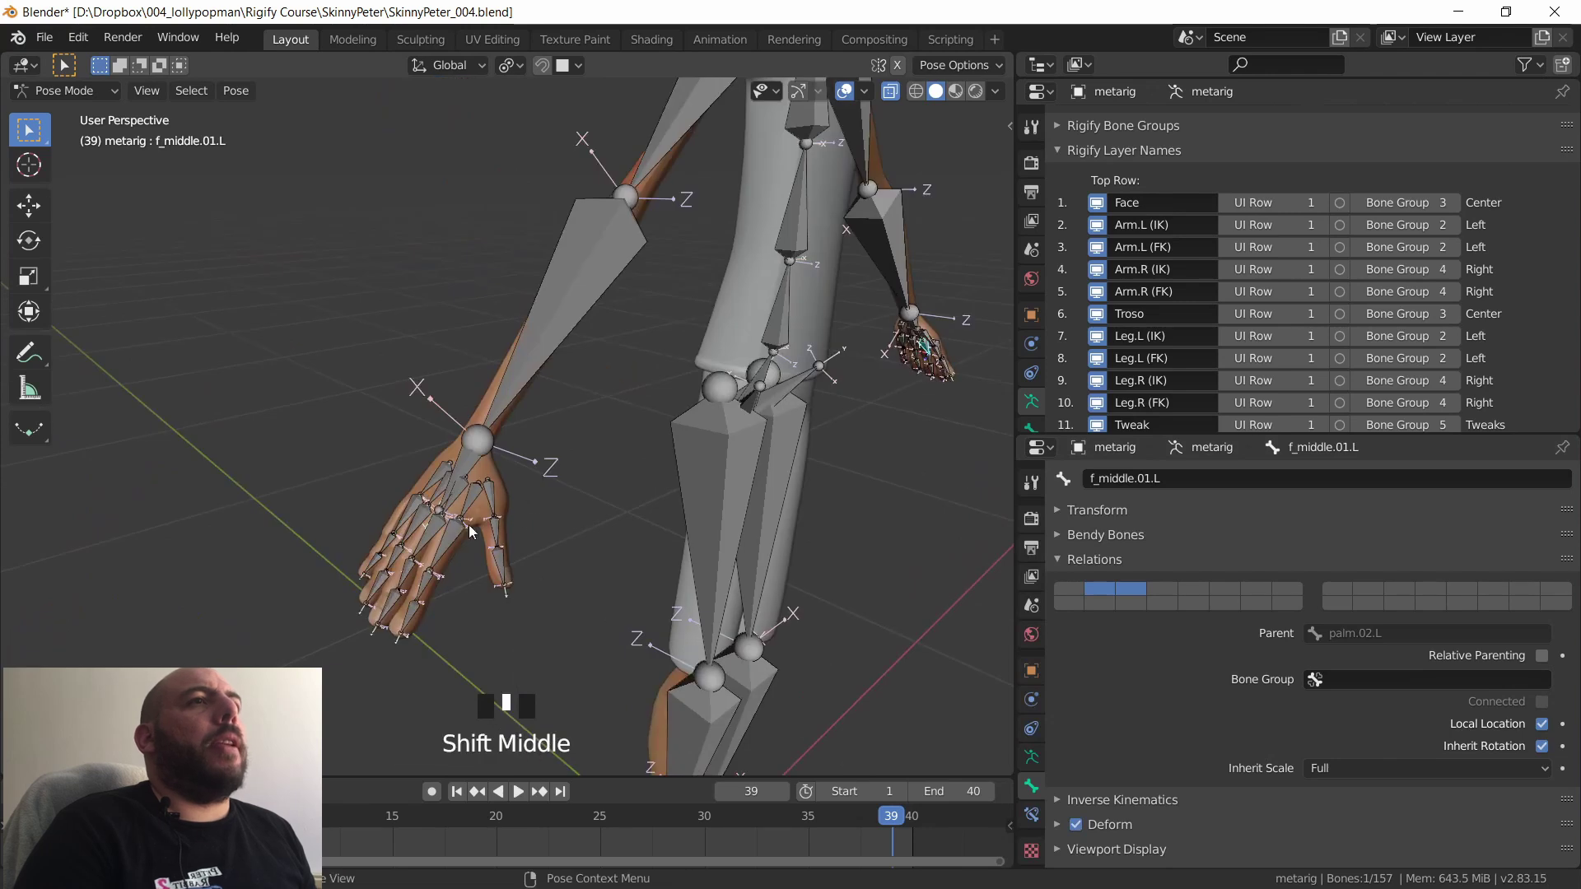
drag(324, 476, 523, 647)
shift+click(492, 500)
shift+click(491, 508)
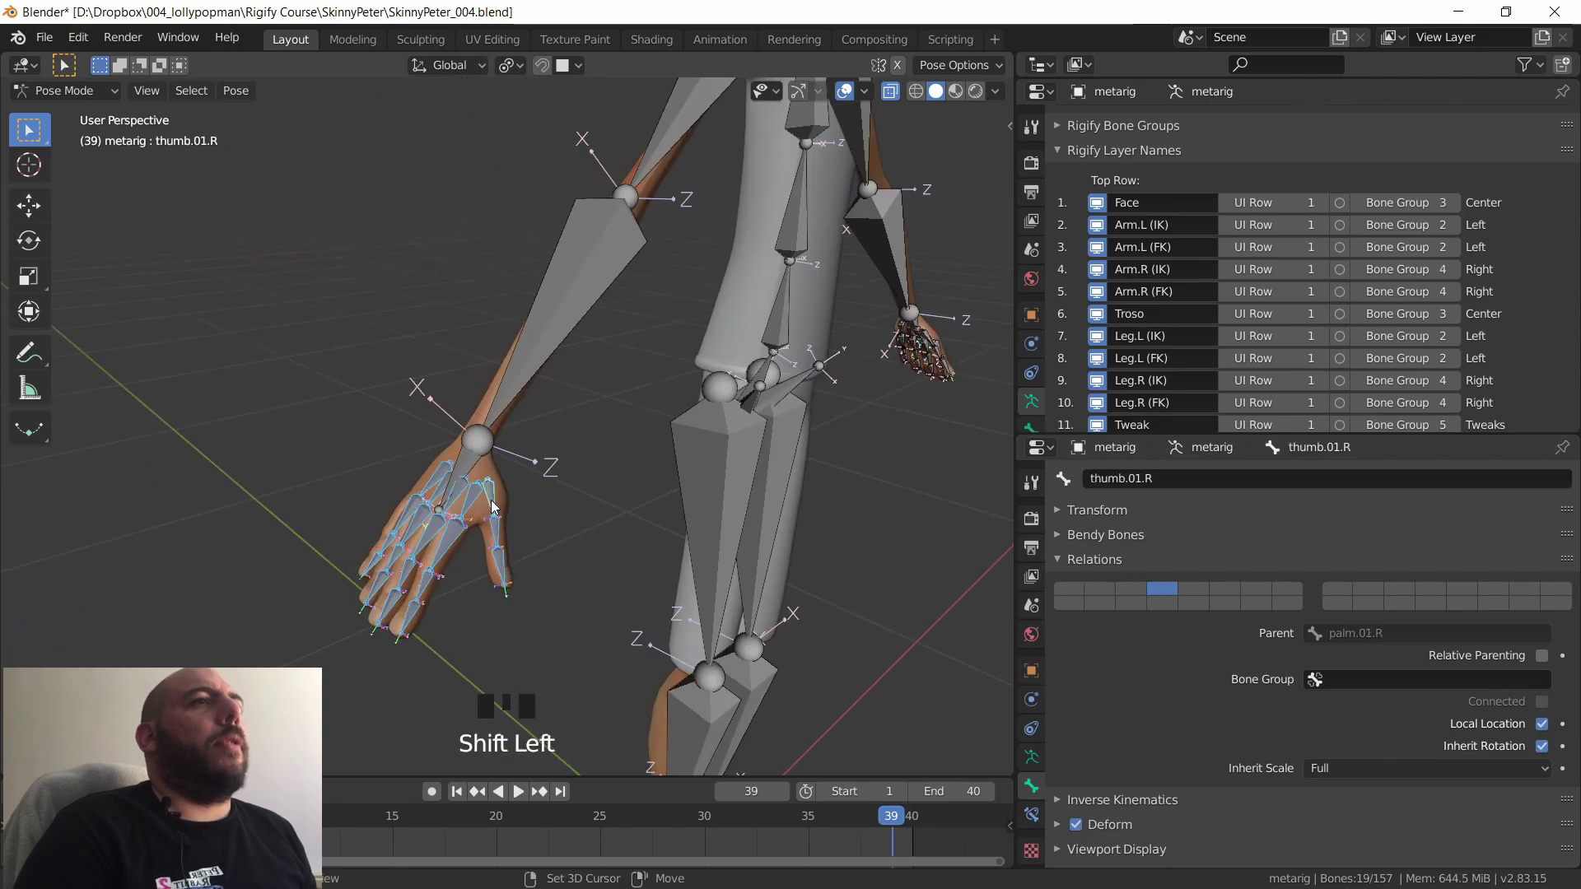
shift+click(490, 501)
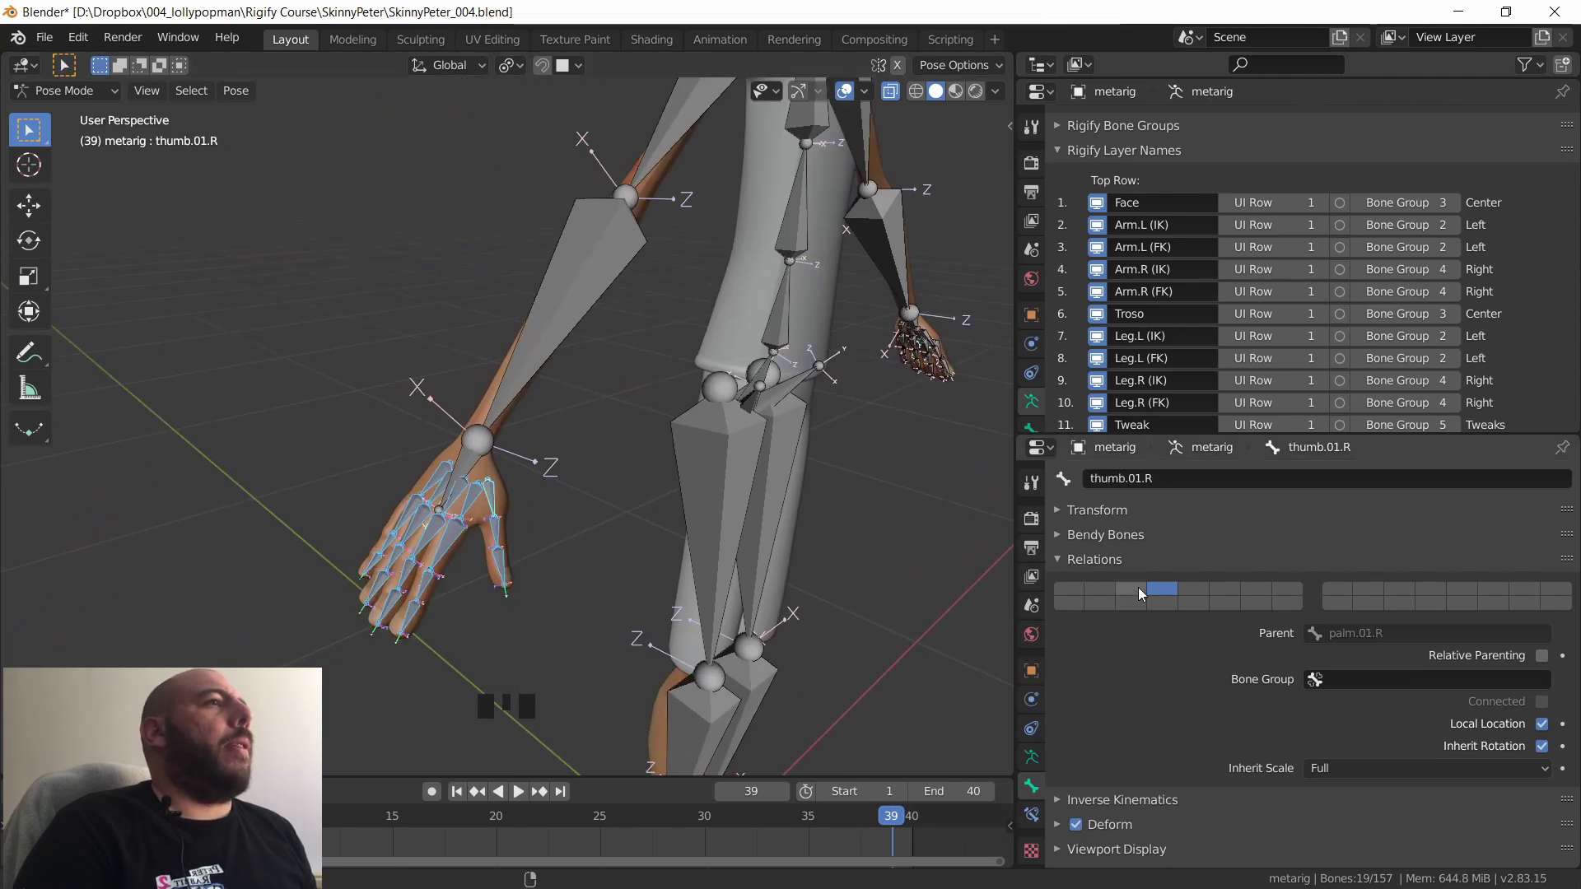
- Add the selected right-hand finger and palm bones to the fifth bone layer, Arm.R (FK), keeping them on Arm.R (IK)
shift+click(1187, 589)
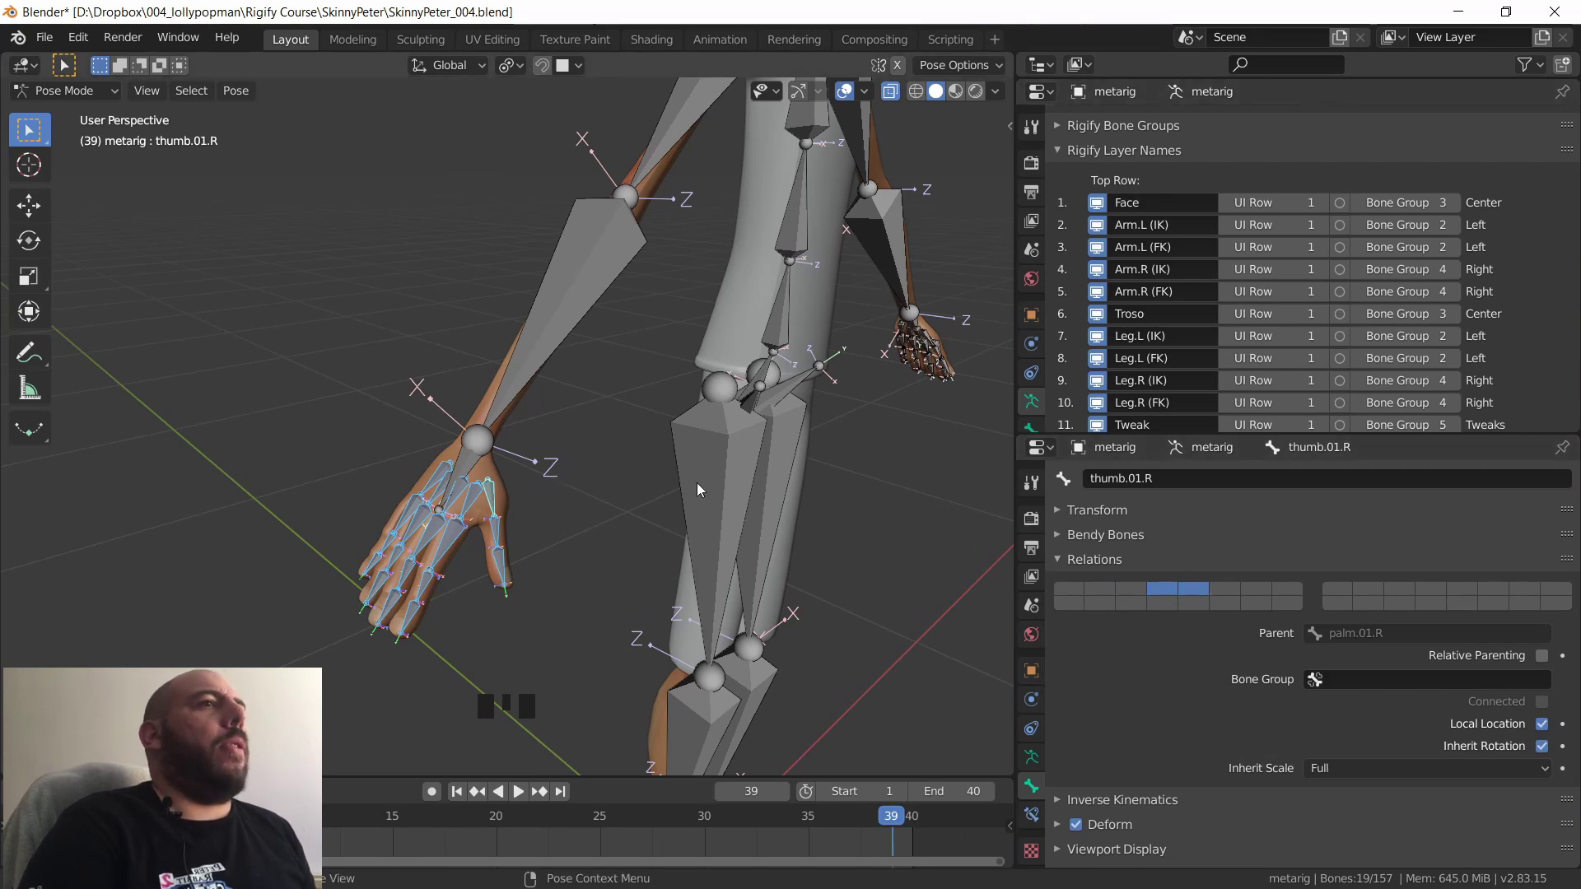
key(m)
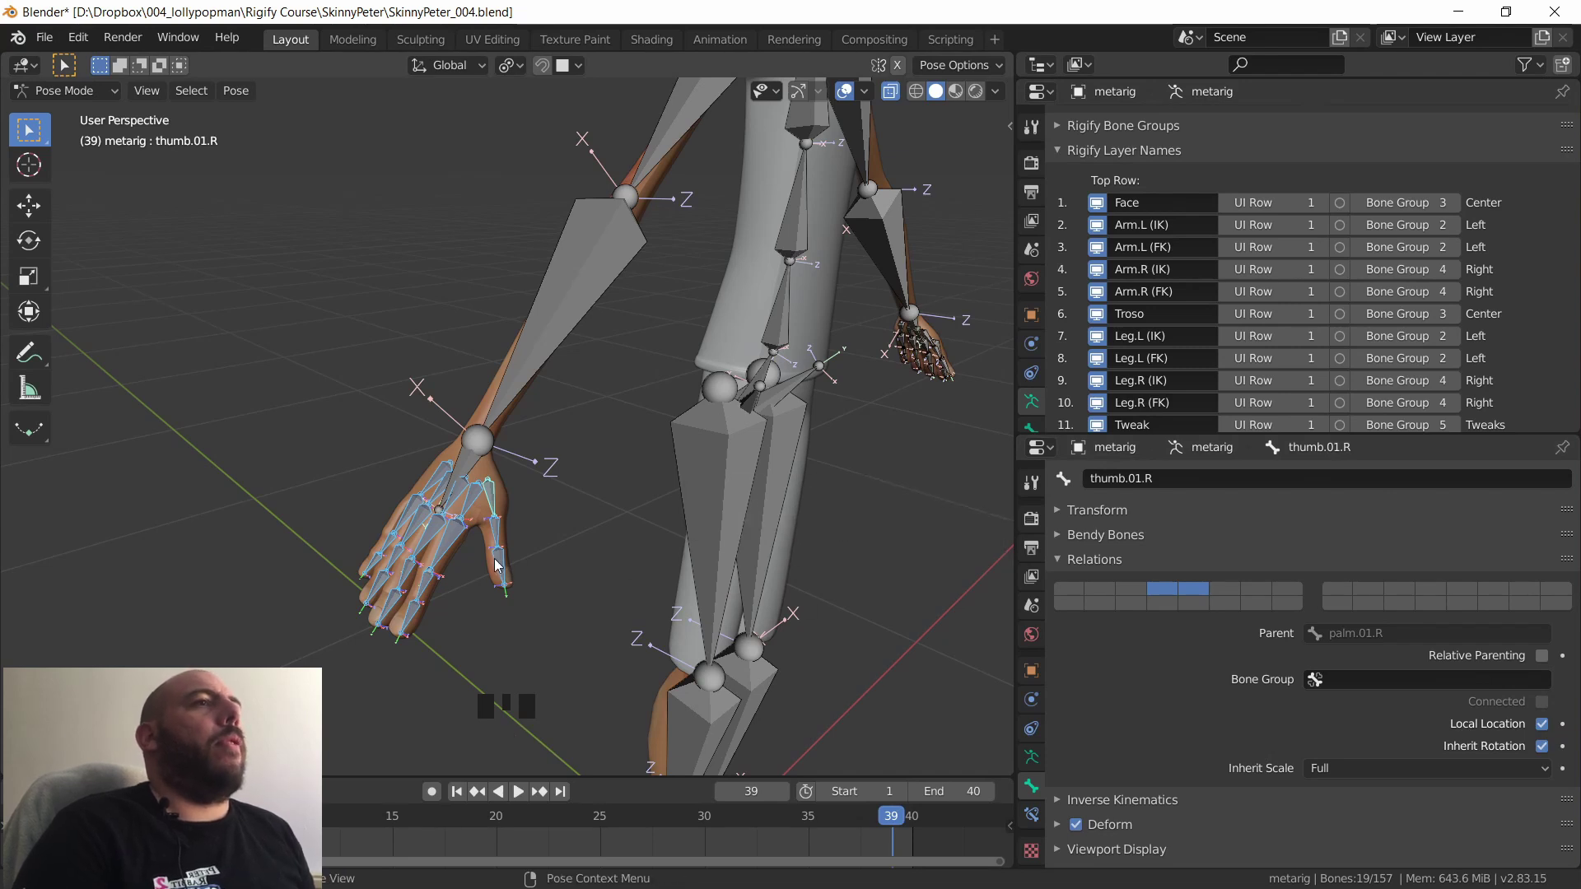
click(465, 591)
drag(359, 545, 400, 649)
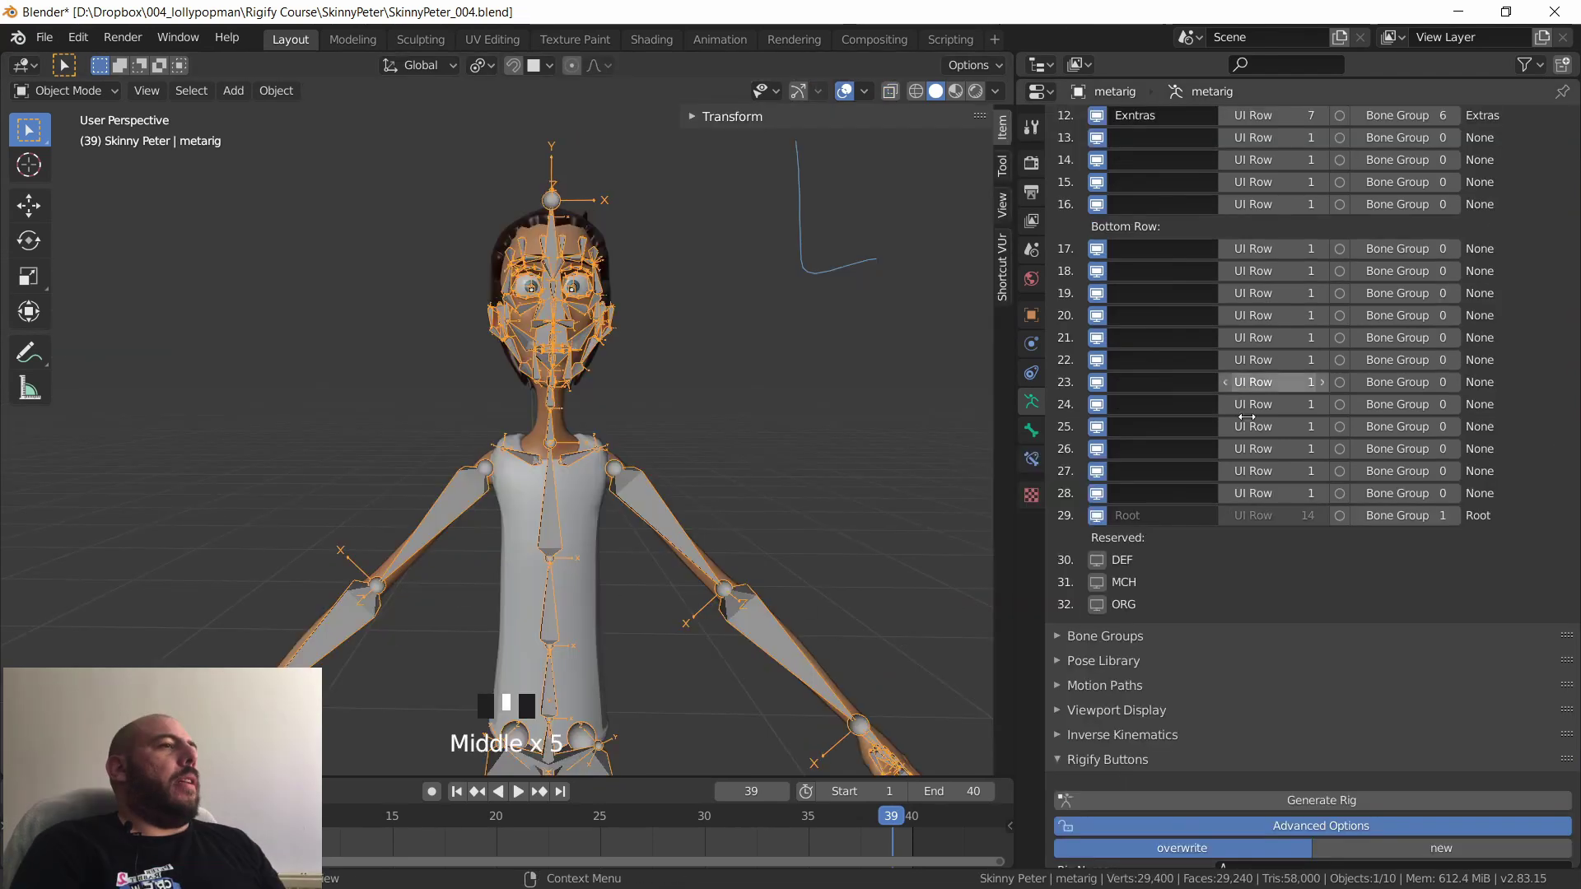
- Enlarge the outliner to show the scene's objects and generate the Rigify rig from the metarig
scroll(1331, 223, up, 10)
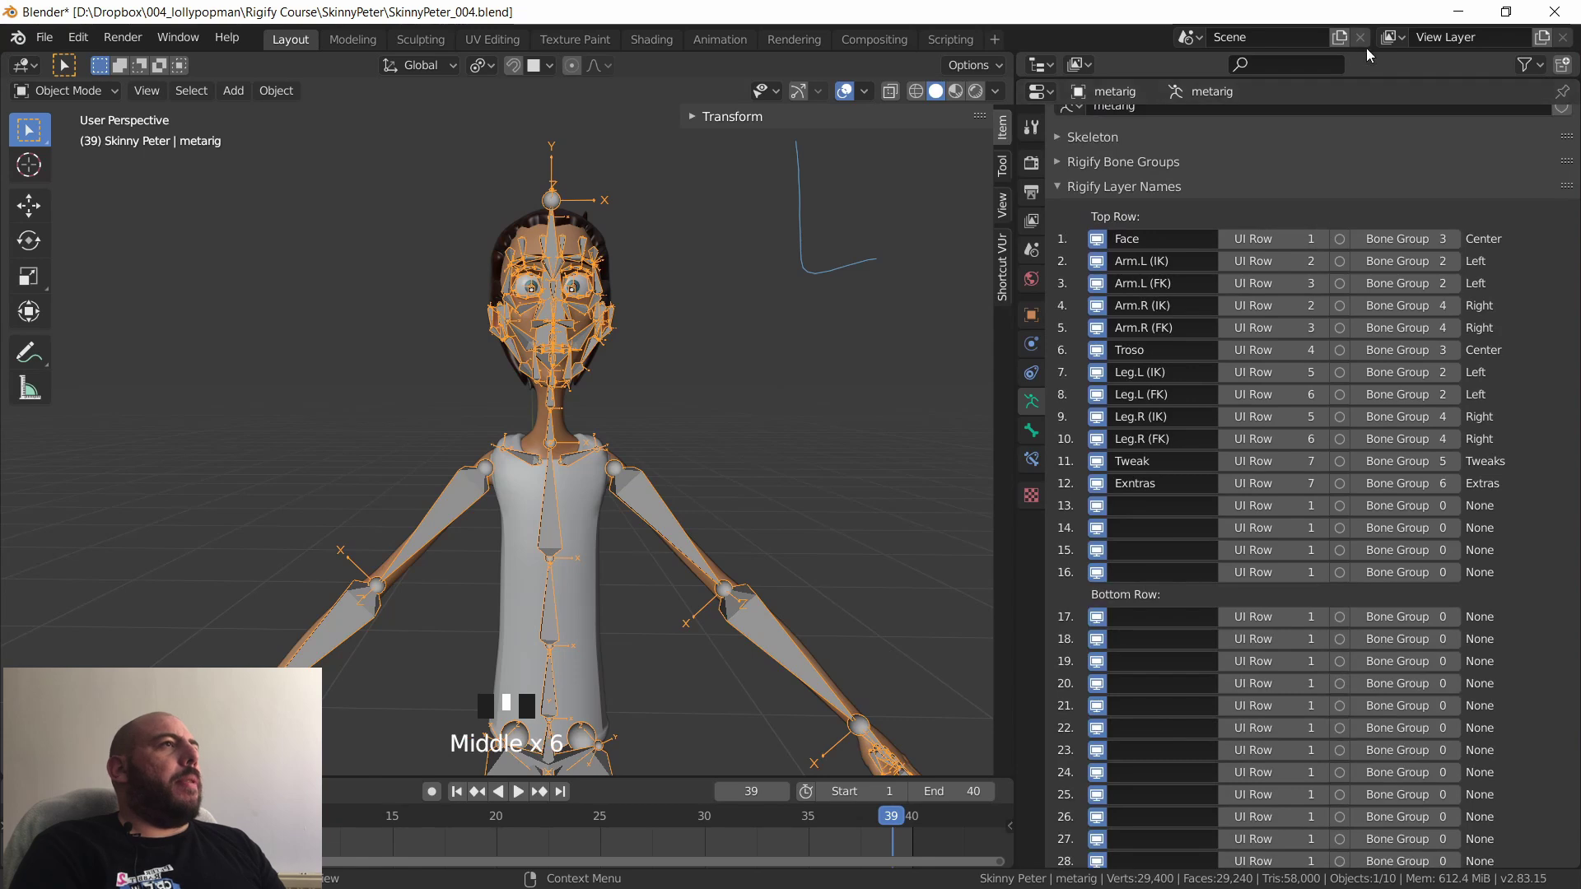
drag(1371, 77, 1371, 284)
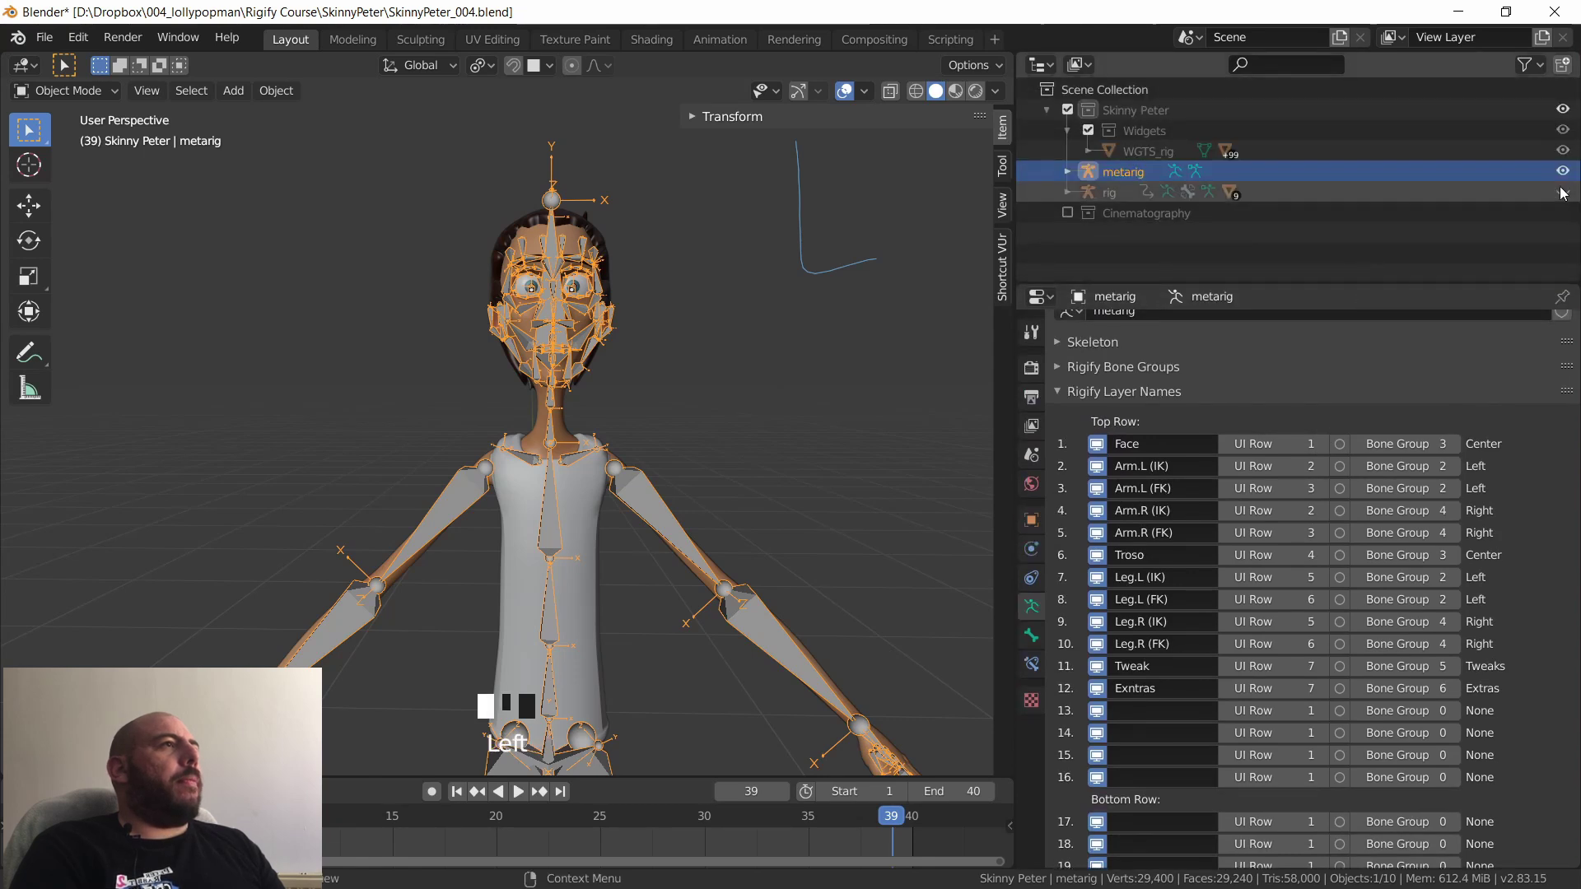
middle_drag(1369, 532, 1366, 337)
middle_drag(1358, 724, 1342, 329)
click(1307, 688)
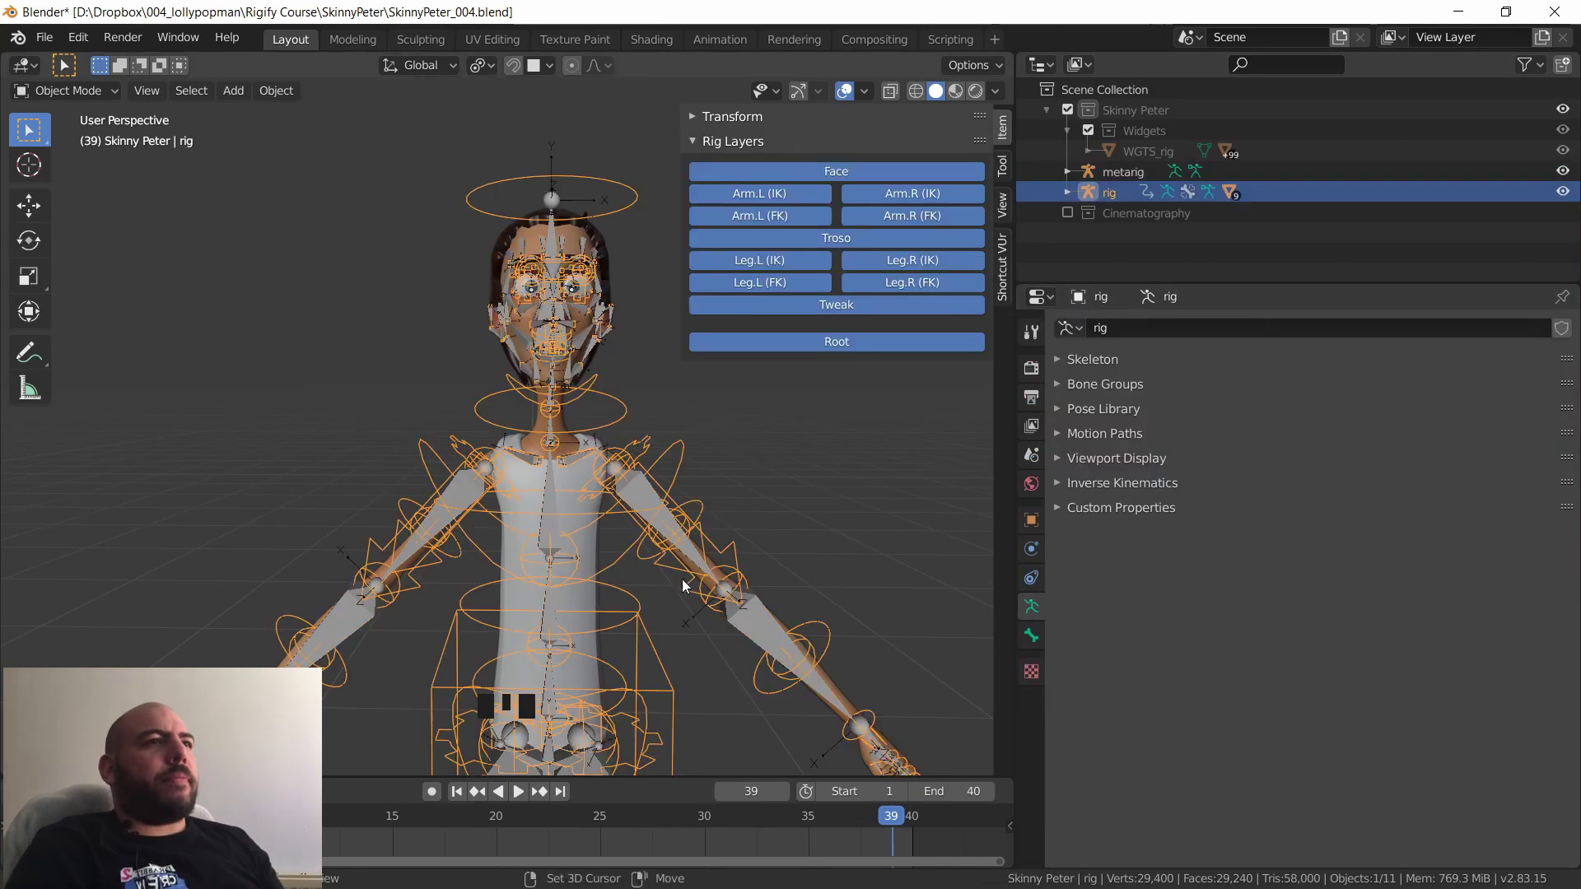
- Hide all of the generated rig's layers except Root and select the rig in Object Mode
shift+middle_drag(625, 621, 550, 584)
drag(786, 175, 884, 195)
key(ctrl+Tab)
key(ctrl+Tab)
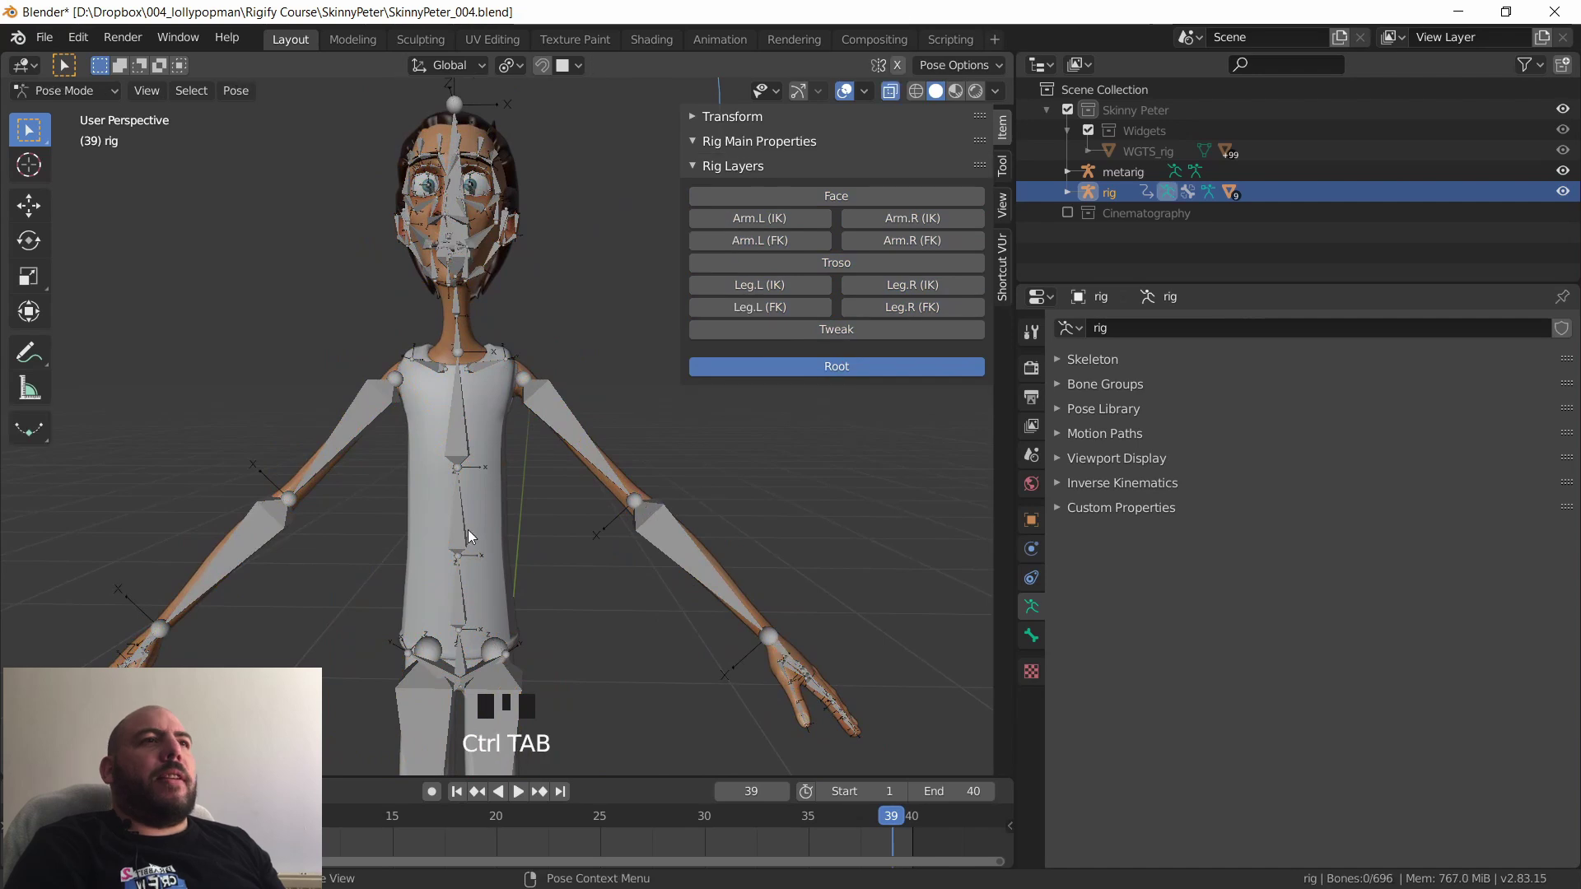
ctrl+middle_drag(602, 418, 593, 437)
click(1133, 156)
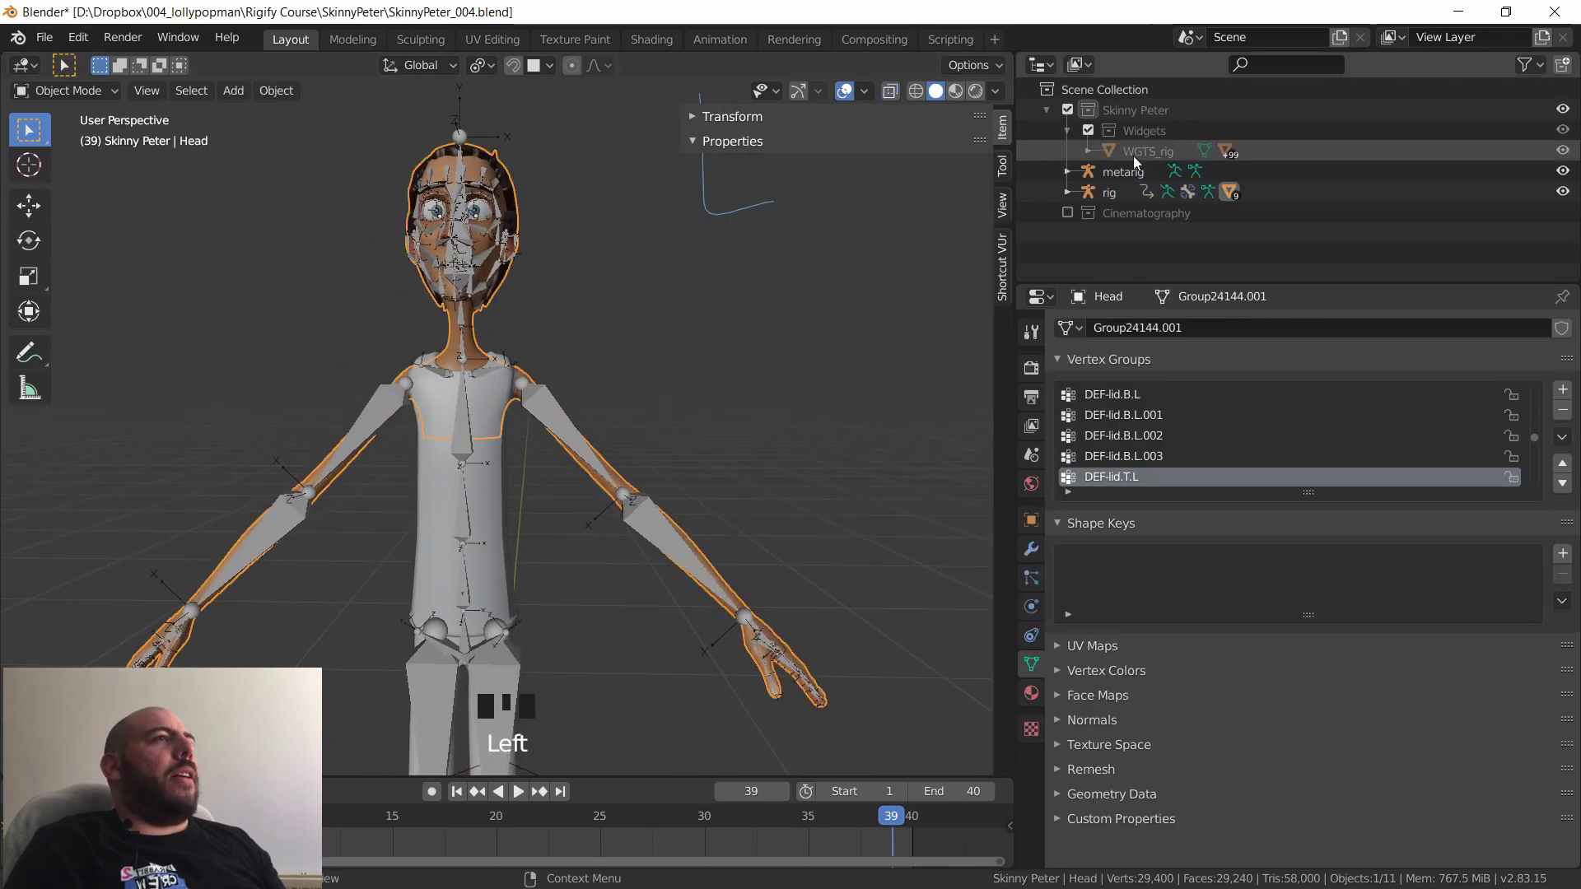
click(1114, 191)
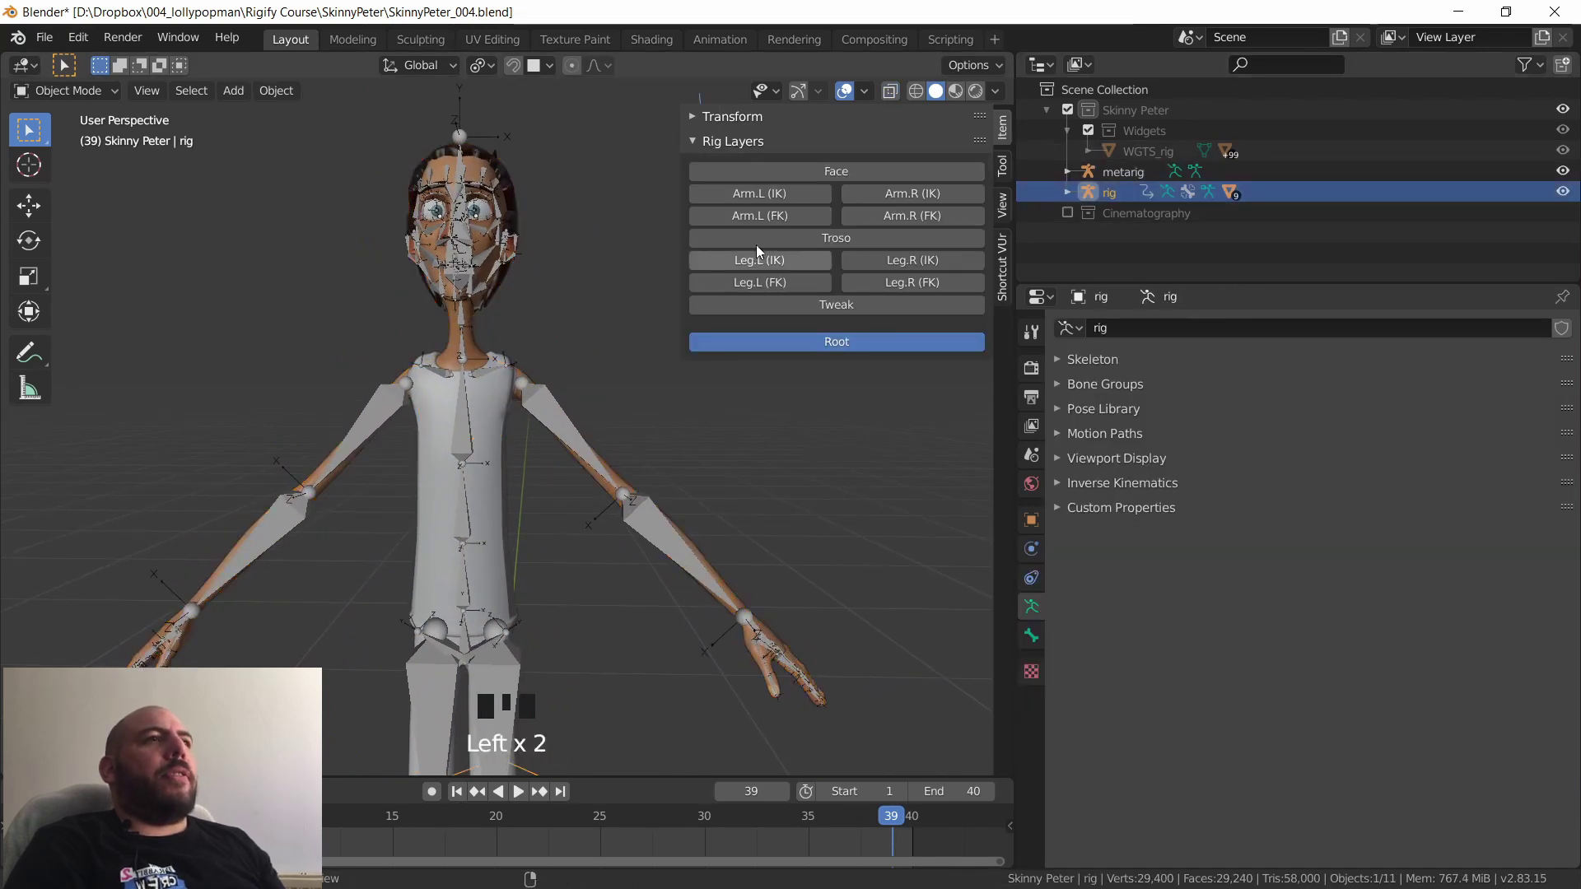
- Hide the metarig and set the Simplify viewport Max Subdivision to 0
click(1562, 170)
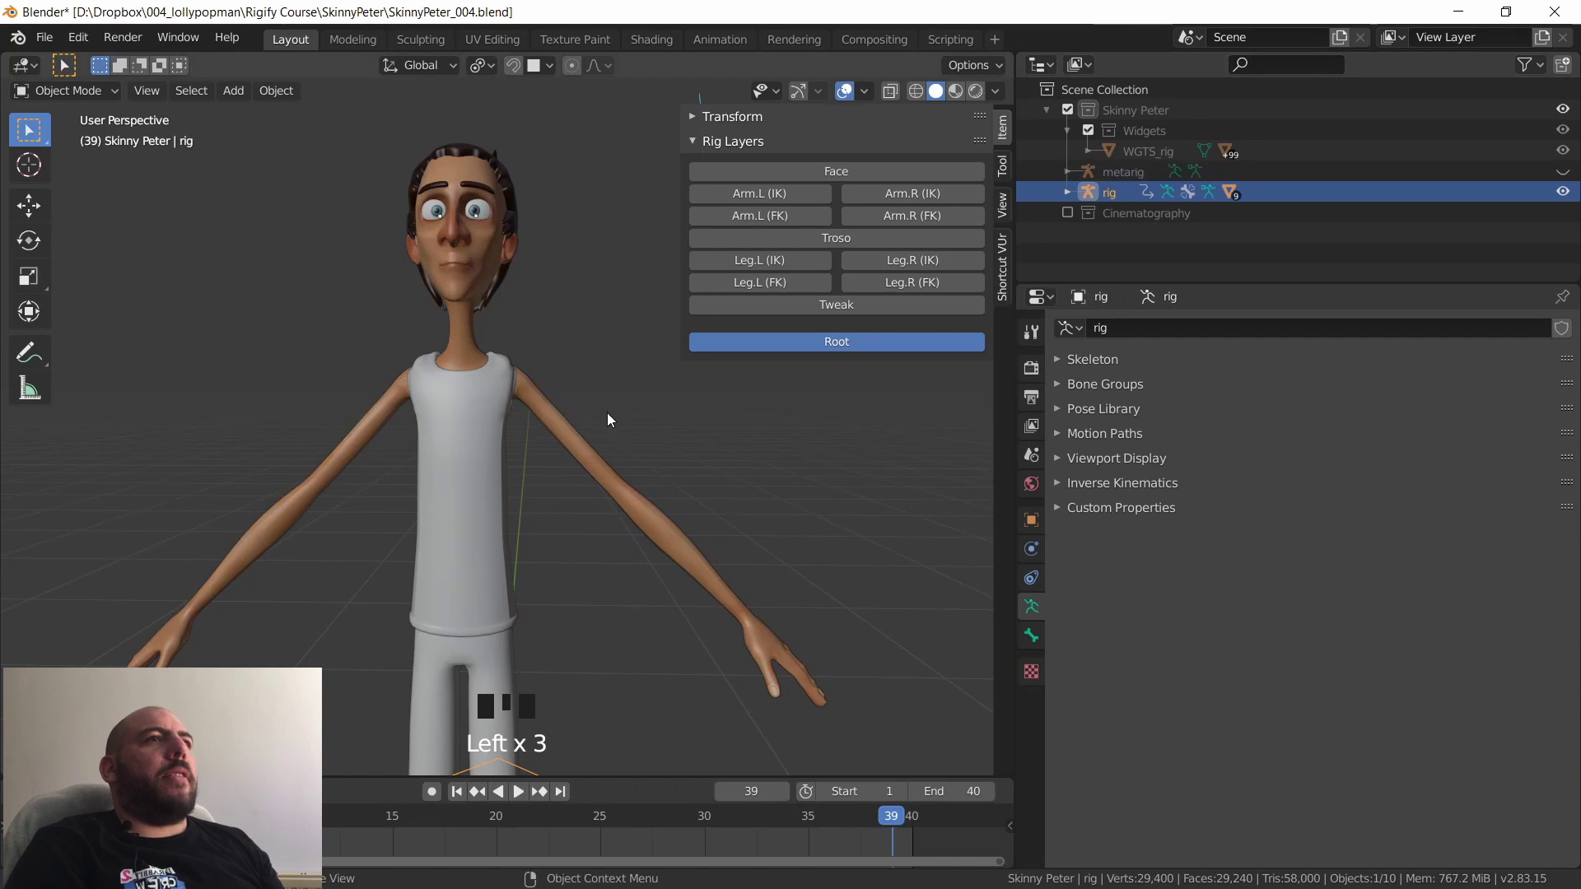
click(1032, 367)
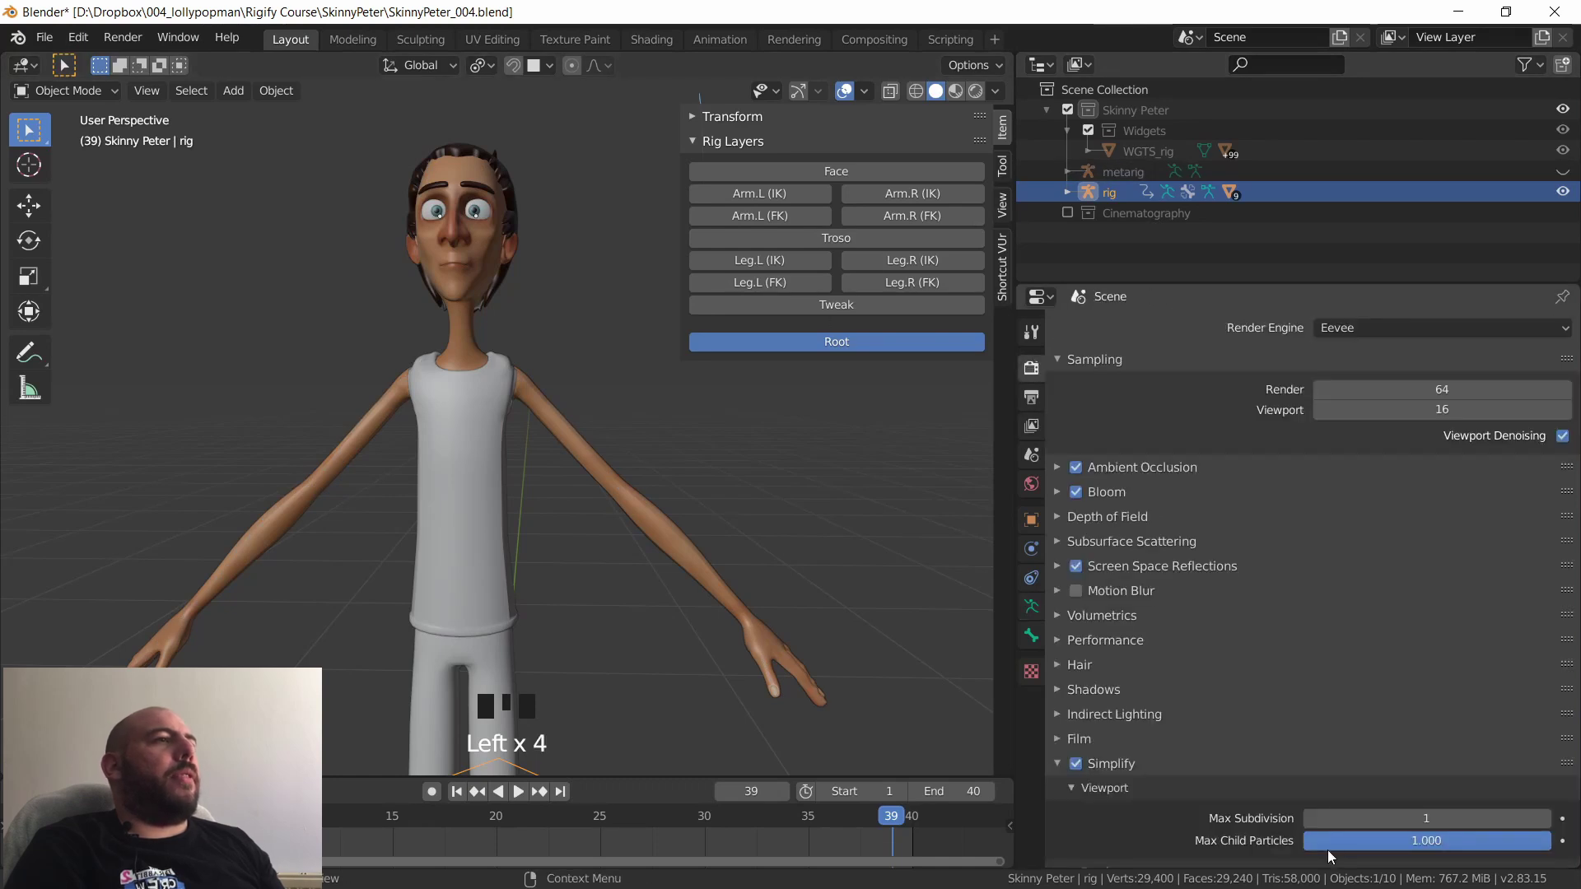
click(1313, 819)
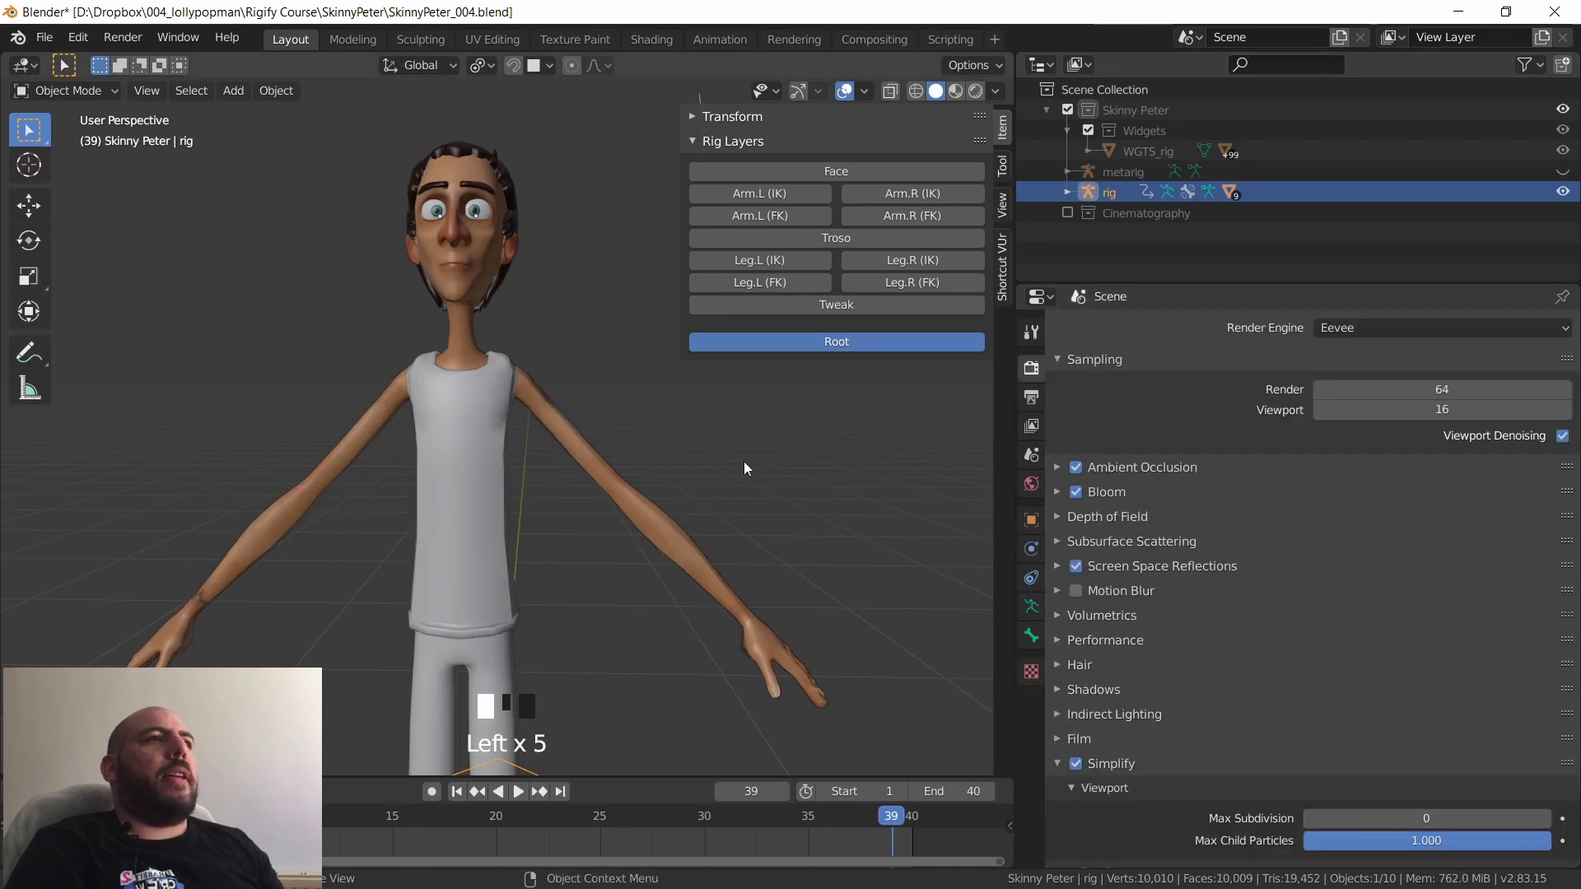
- Toggle the Face and the left and right arm IK and FK rig layers to check their controls
click(820, 174)
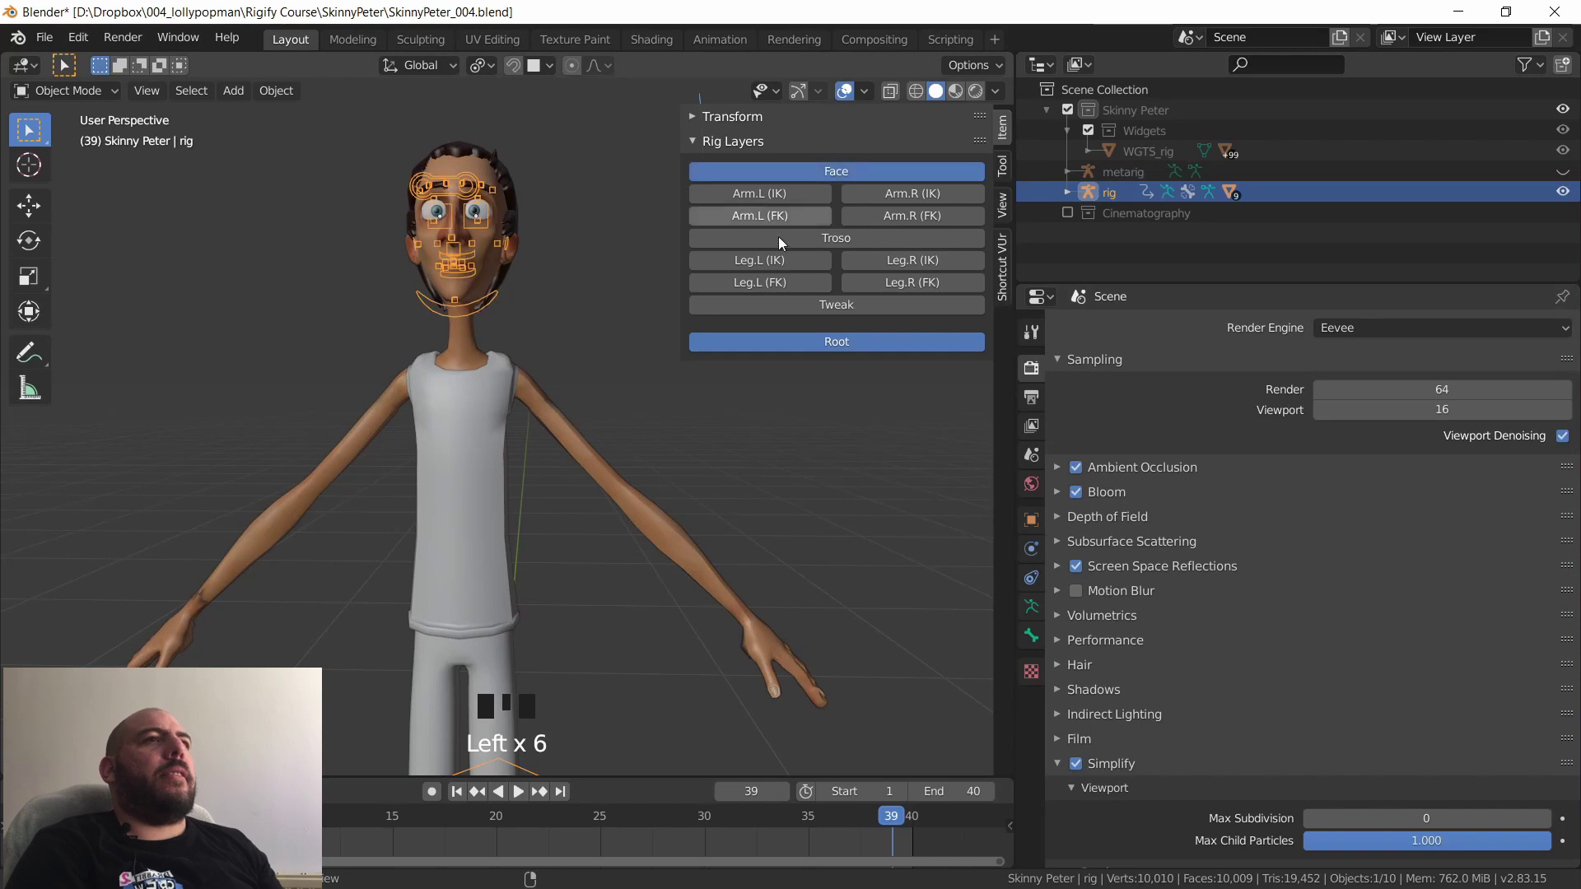
click(783, 196)
click(802, 178)
click(793, 194)
click(824, 175)
click(881, 191)
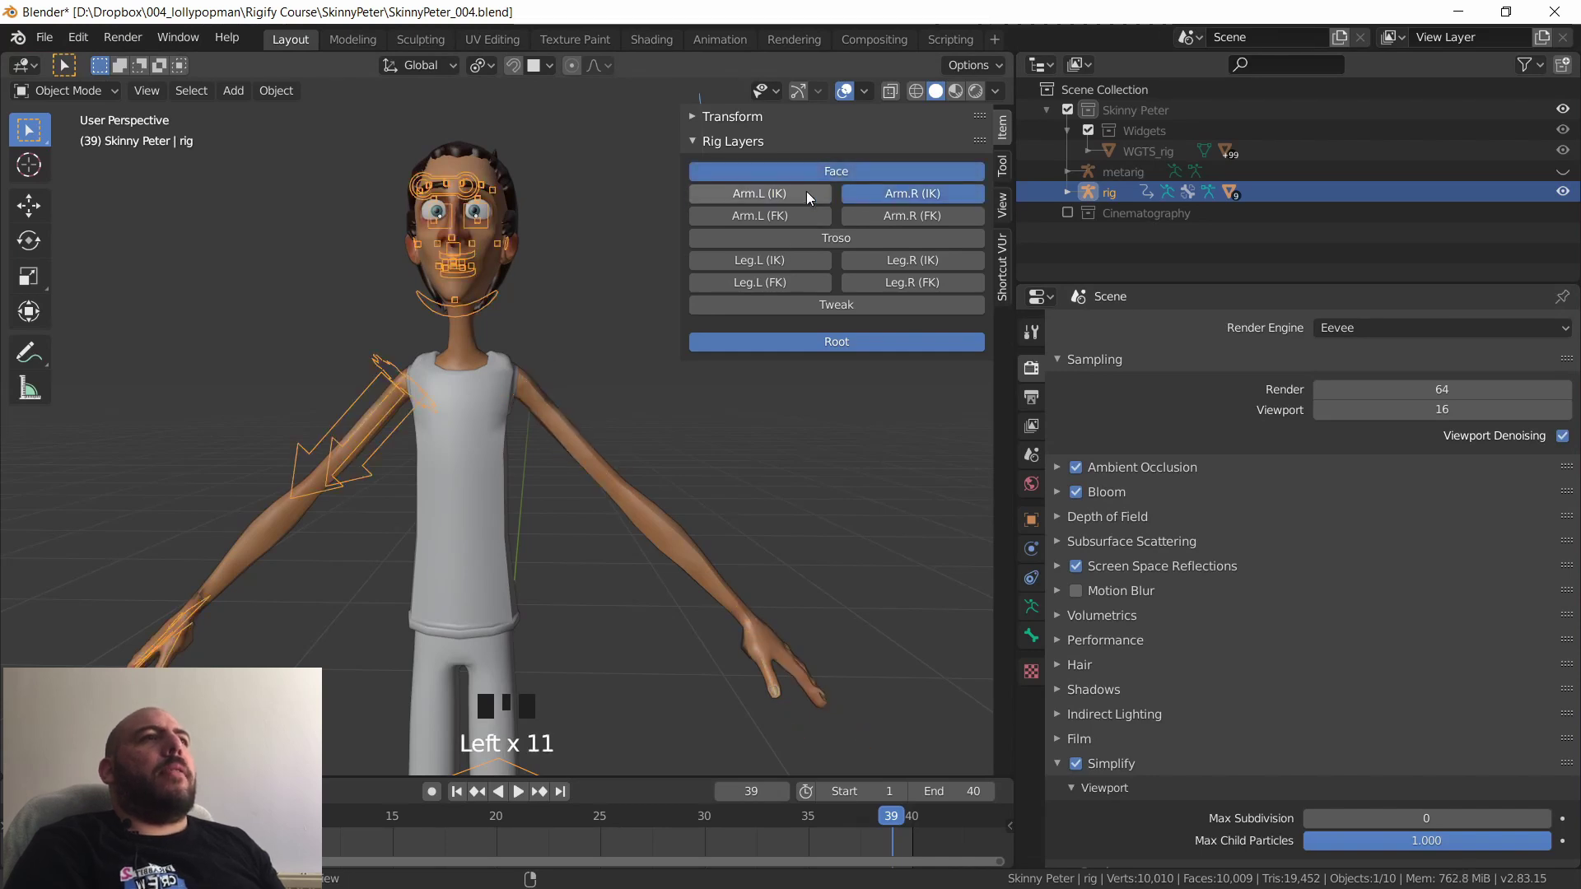
click(792, 213)
click(873, 216)
click(872, 196)
click(802, 196)
- Toggle the Troso, leg IK and FK, Tweak and Root rig layers to check their controls on the whole body
click(798, 256)
click(801, 240)
click(811, 240)
click(900, 259)
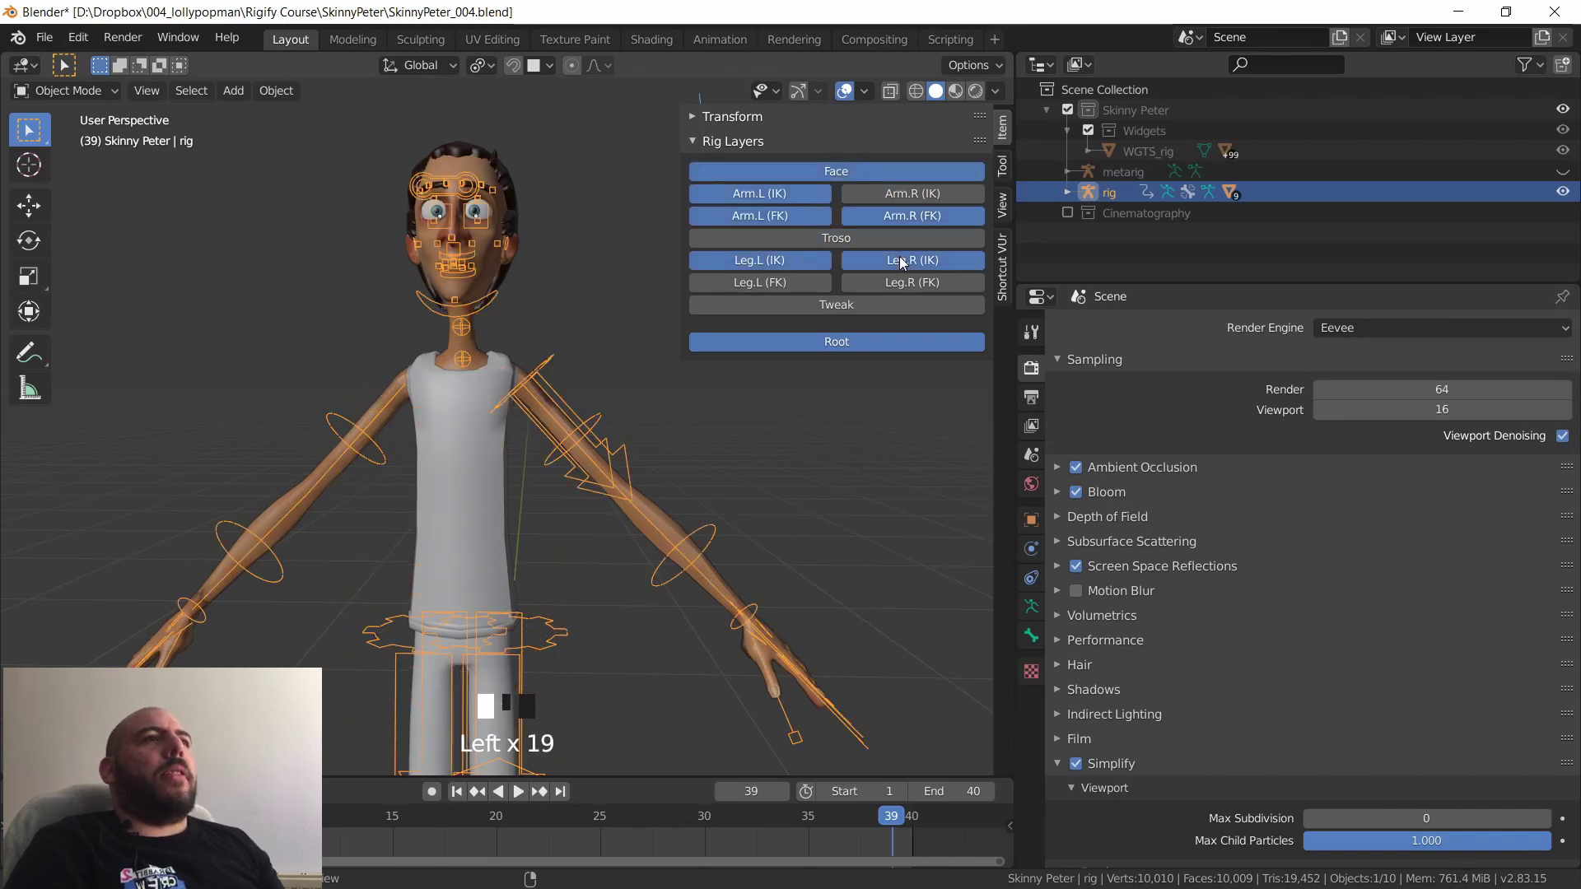
click(860, 281)
click(813, 283)
click(844, 241)
click(873, 281)
click(811, 281)
click(807, 264)
click(812, 305)
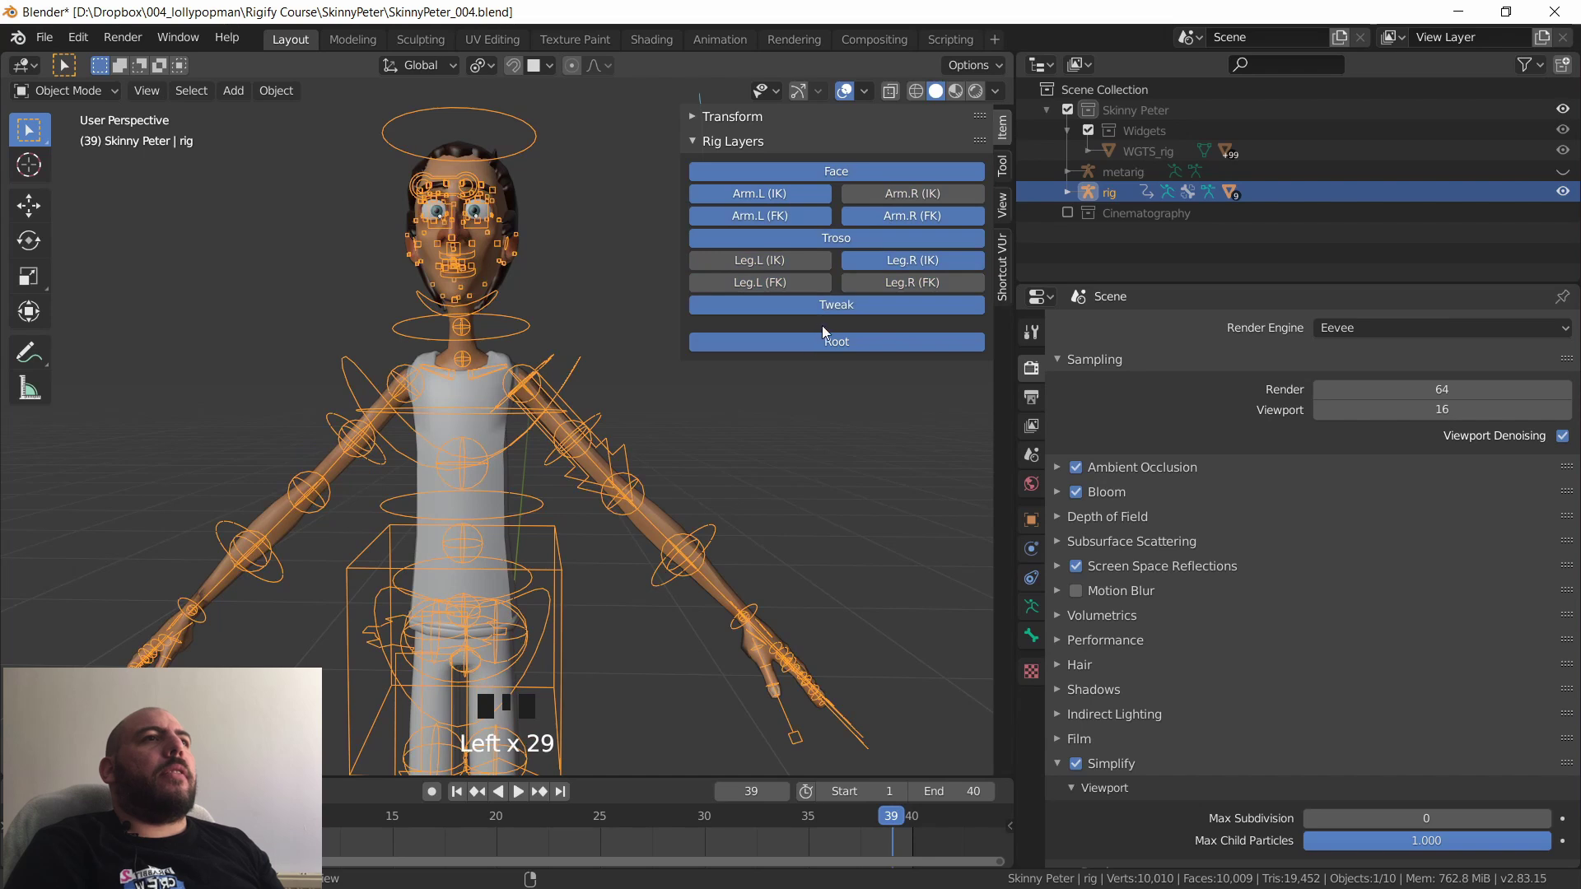
ctrl+middle_drag(822, 325, 822, 413)
click(828, 344)
click(820, 346)
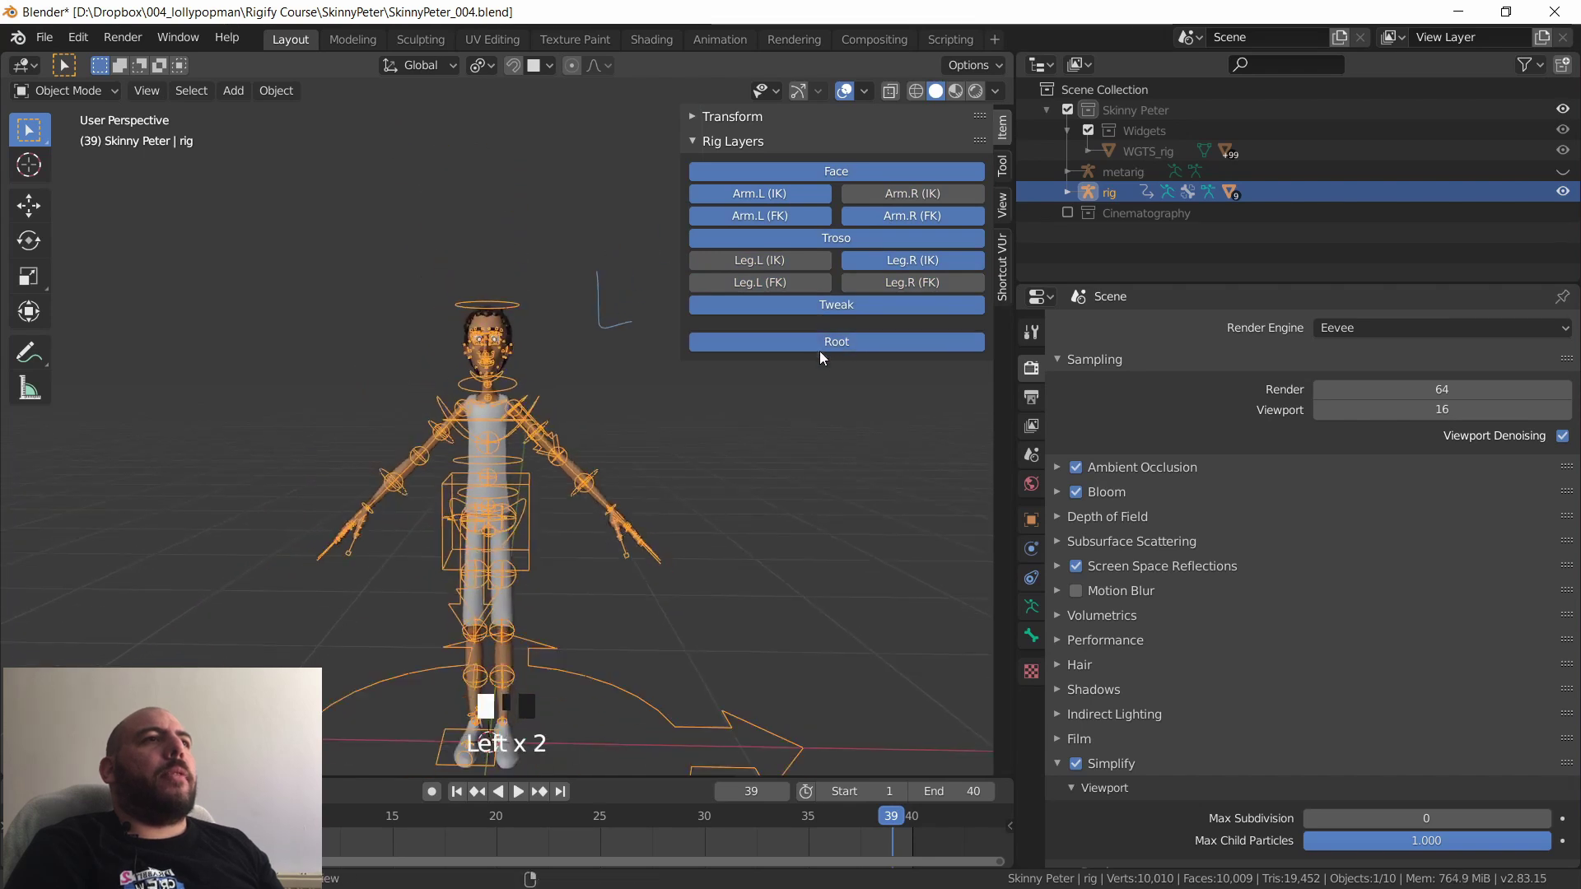
- Put the rig in Pose Mode and hide its arm and leg layers, keeping Face, Troso, Tweak and Root shown
click(1002, 204)
mouse_move(527, 502)
middle_down()
mouse_move(600, 517)
mouse_move(452, 494)
mouse_move(615, 398)
mouse_move(526, 481)
mouse_move(571, 507)
mouse_move(438, 512)
mouse_move(621, 463)
mouse_move(717, 504)
mouse_move(693, 570)
middle_up()
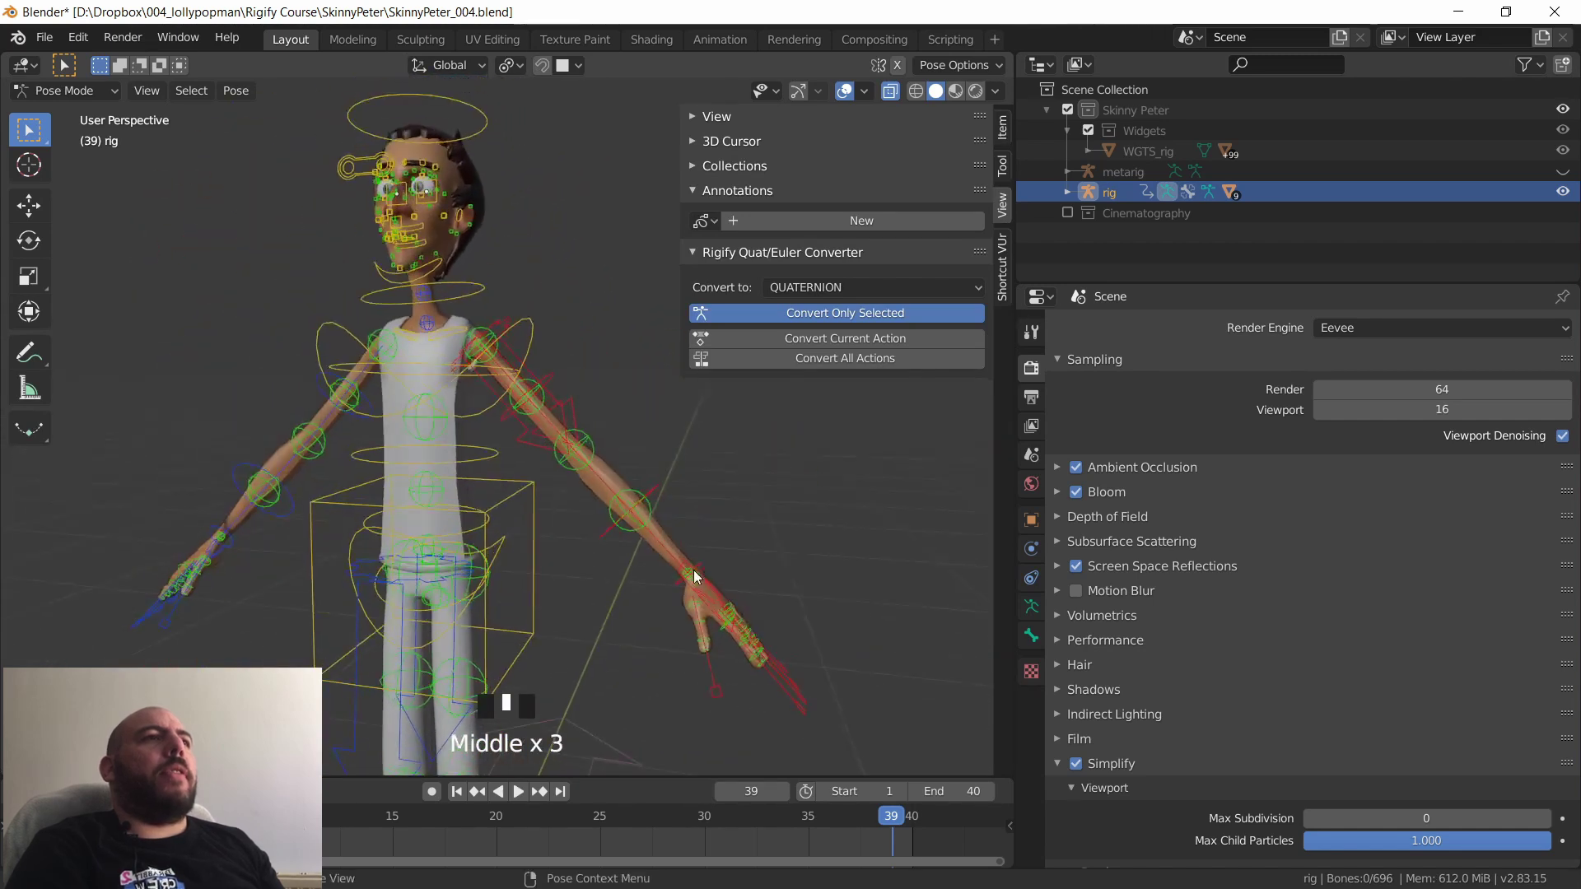
click(998, 254)
click(1002, 166)
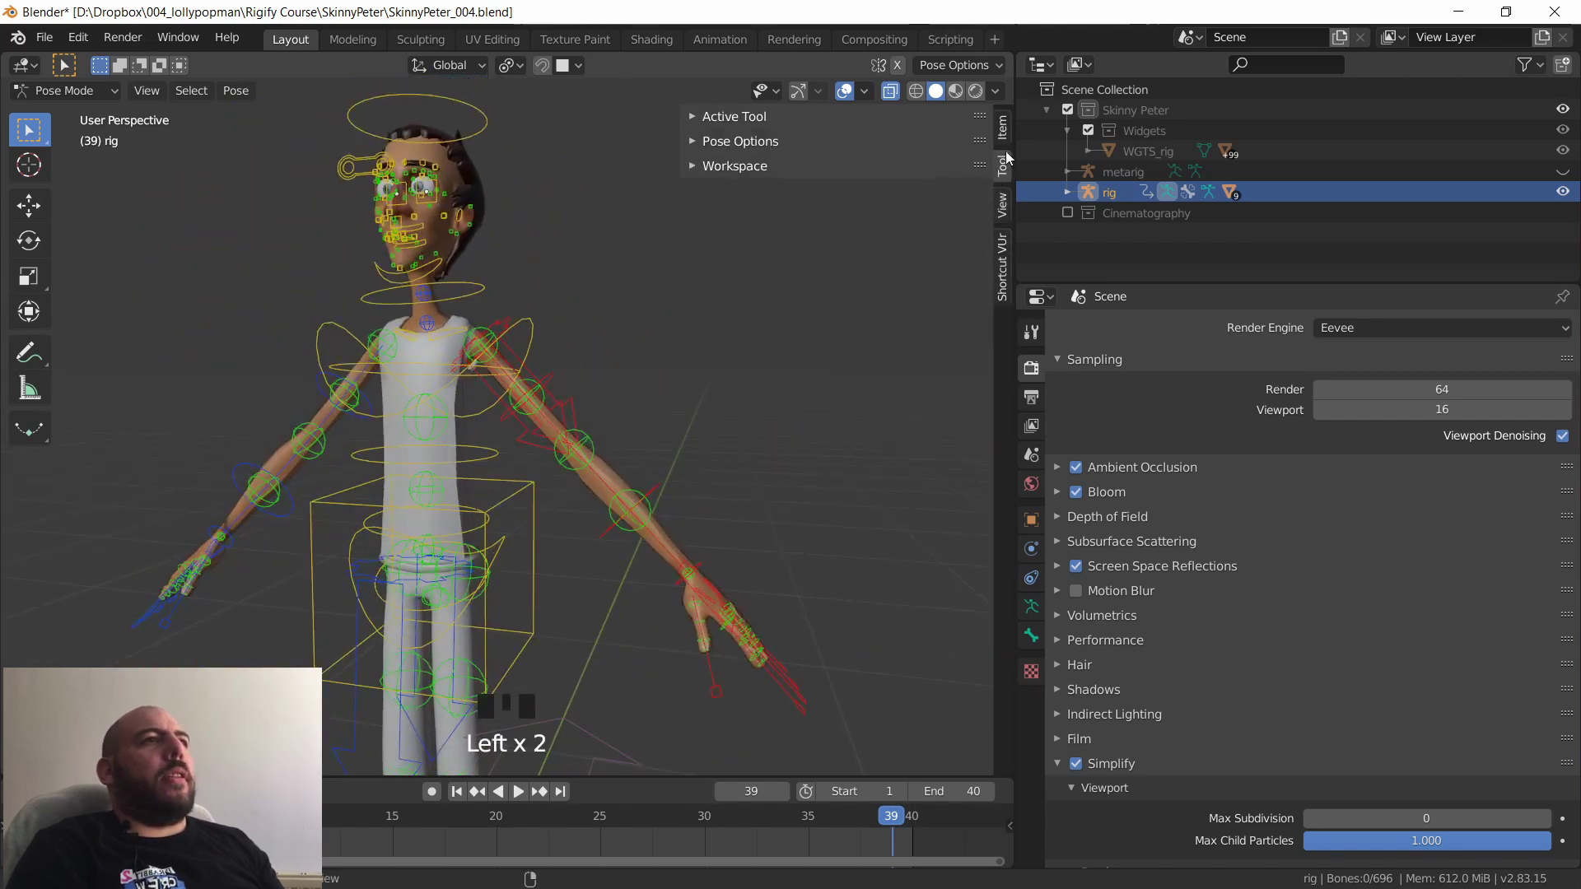
click(1002, 130)
click(911, 240)
click(911, 287)
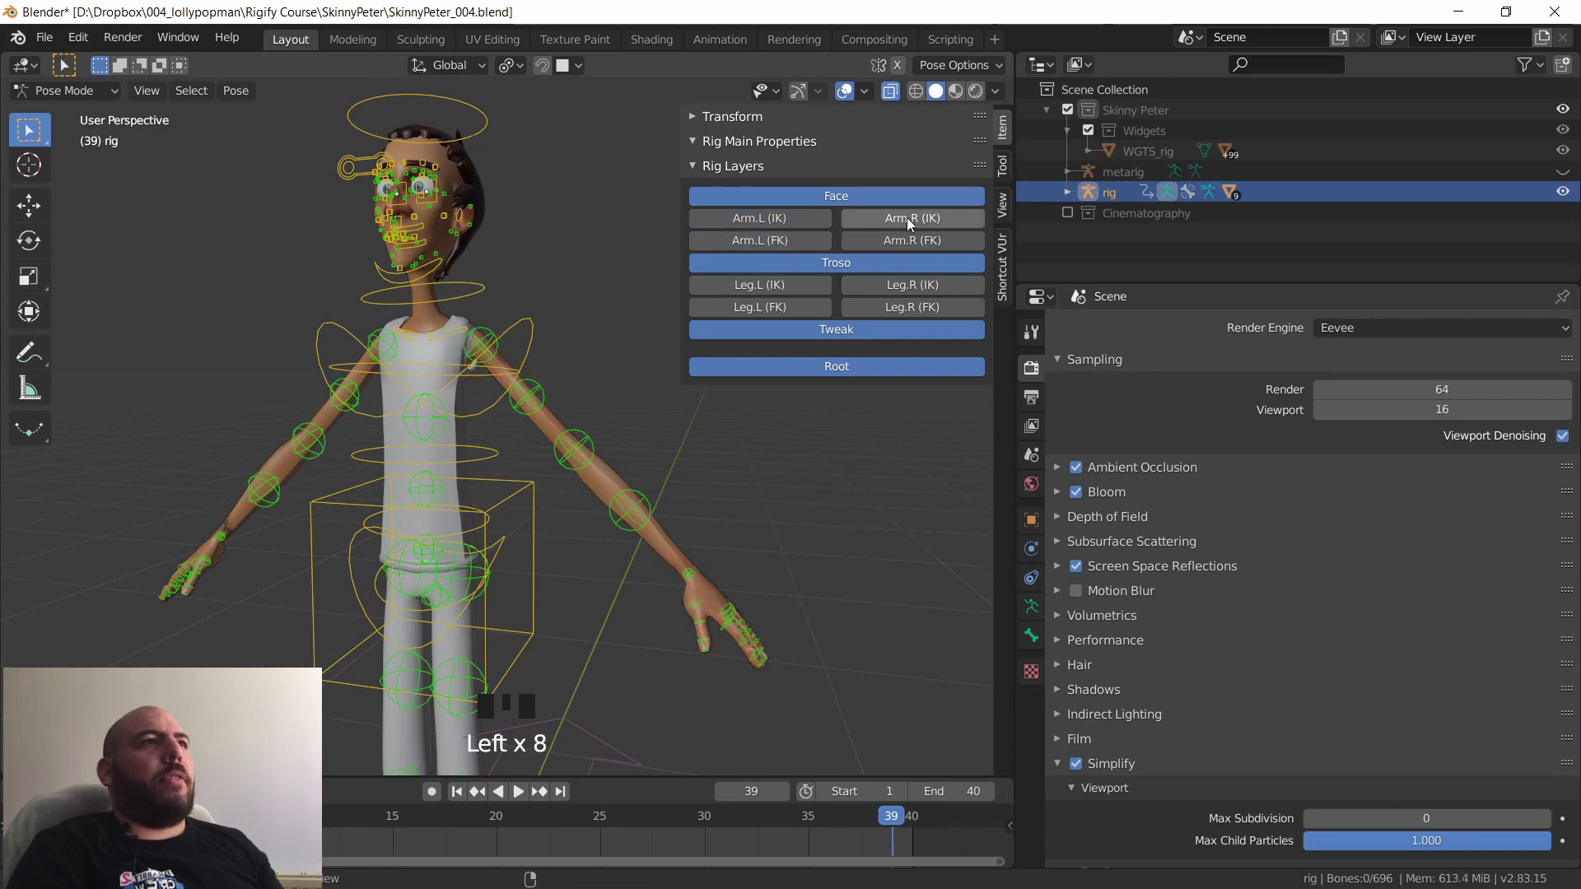
- Show the Arm.L (IK) and Arm.R (IK) layers and toggle the Troso layer to check which controls it holds
click(765, 217)
click(879, 215)
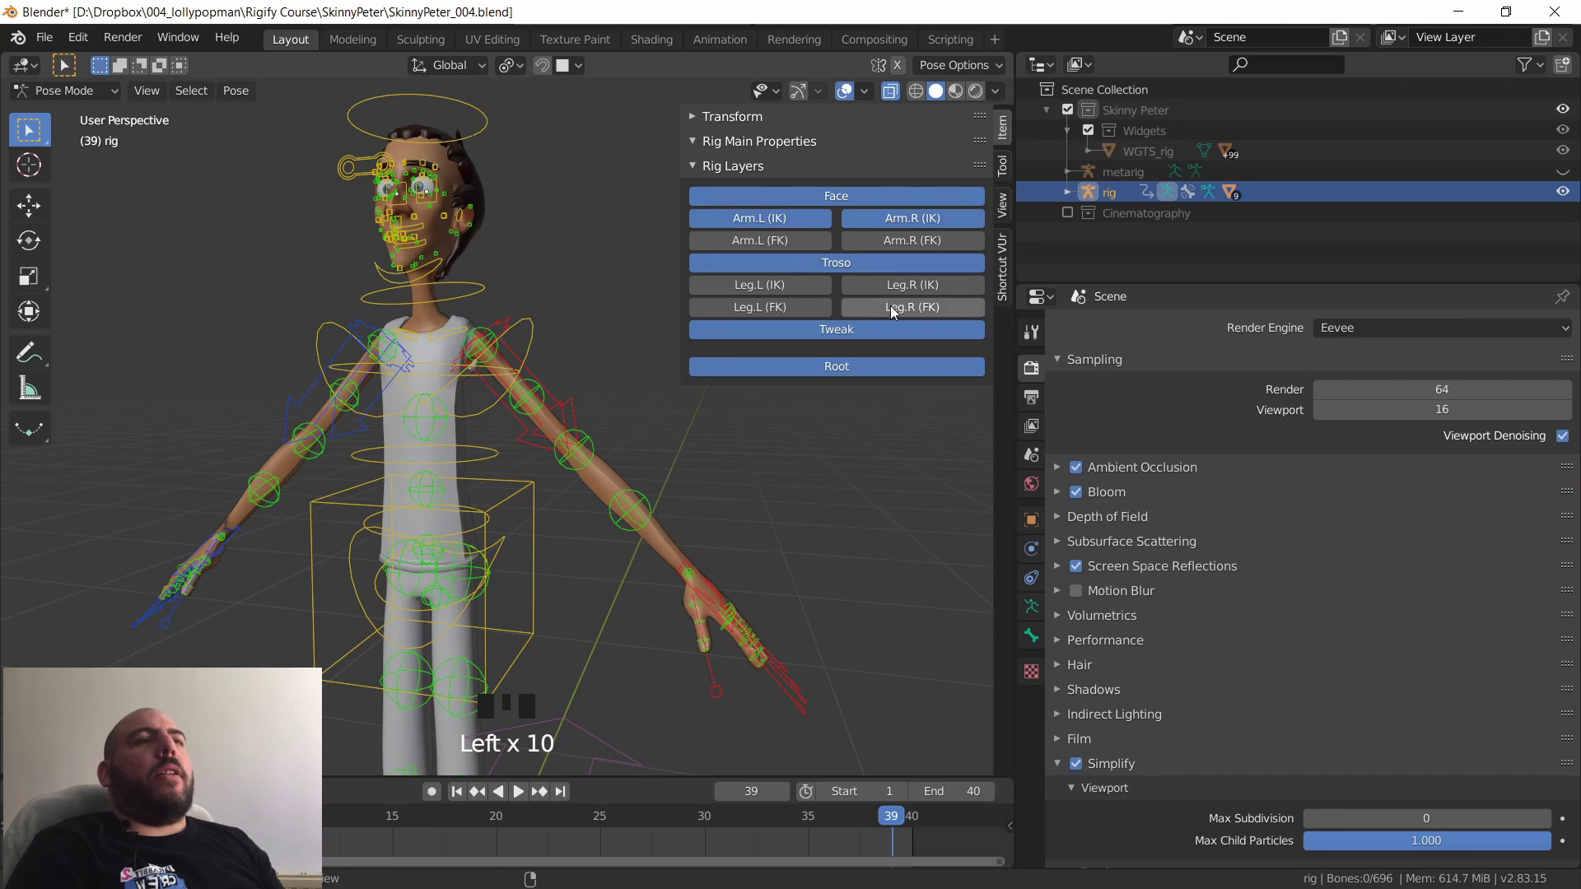
click(833, 265)
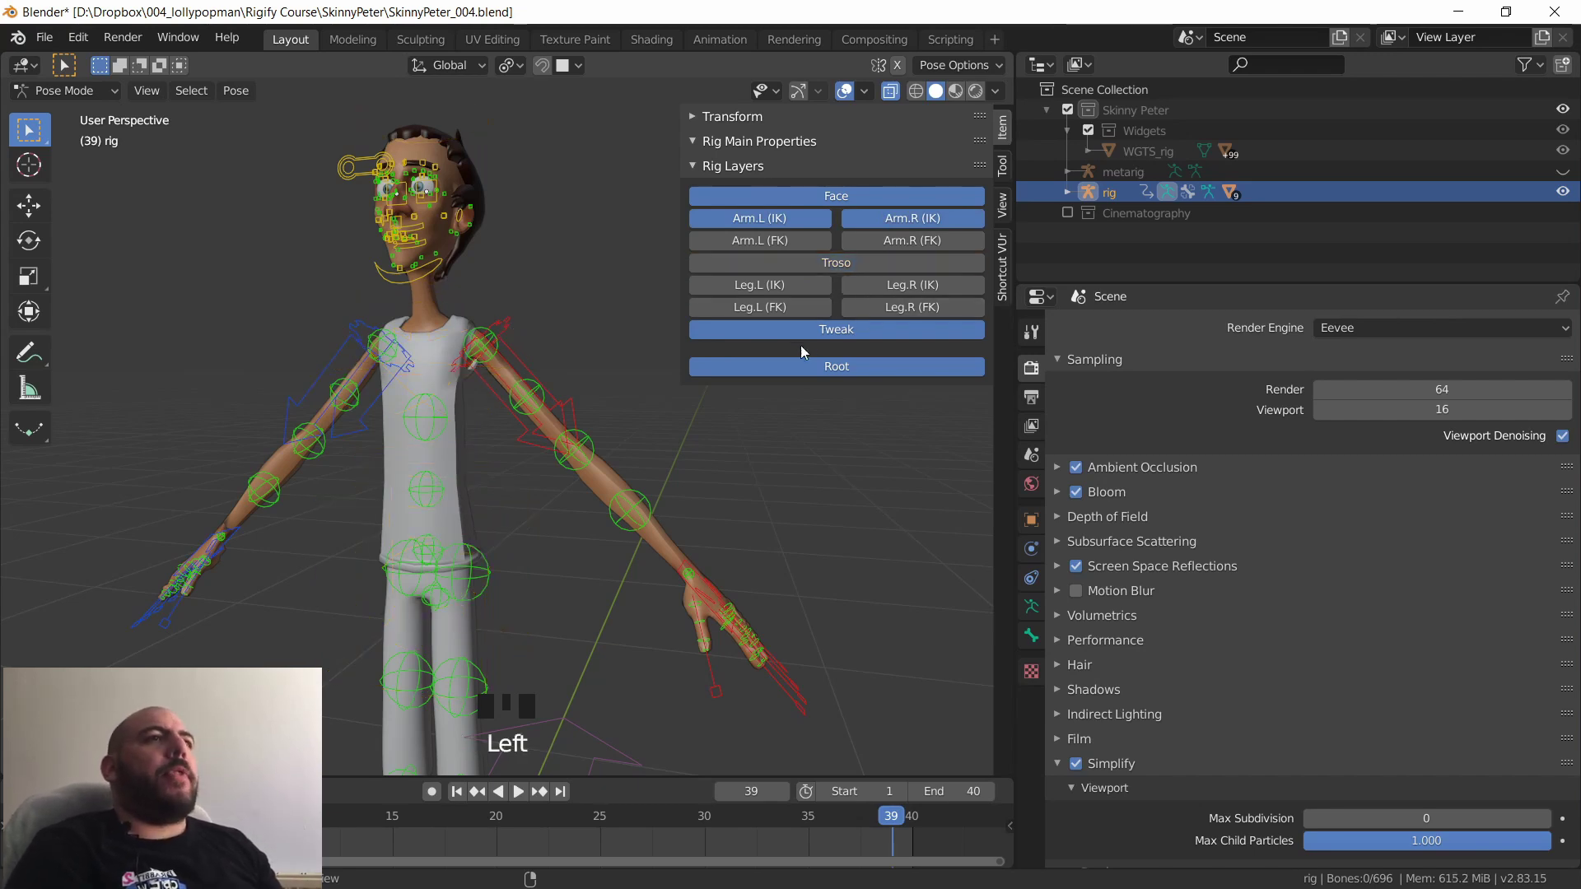
click(809, 265)
- Hide the arm IK, Troso and Tweak layers so only the Face and Root controls are shown
click(874, 220)
click(805, 219)
click(797, 196)
click(789, 264)
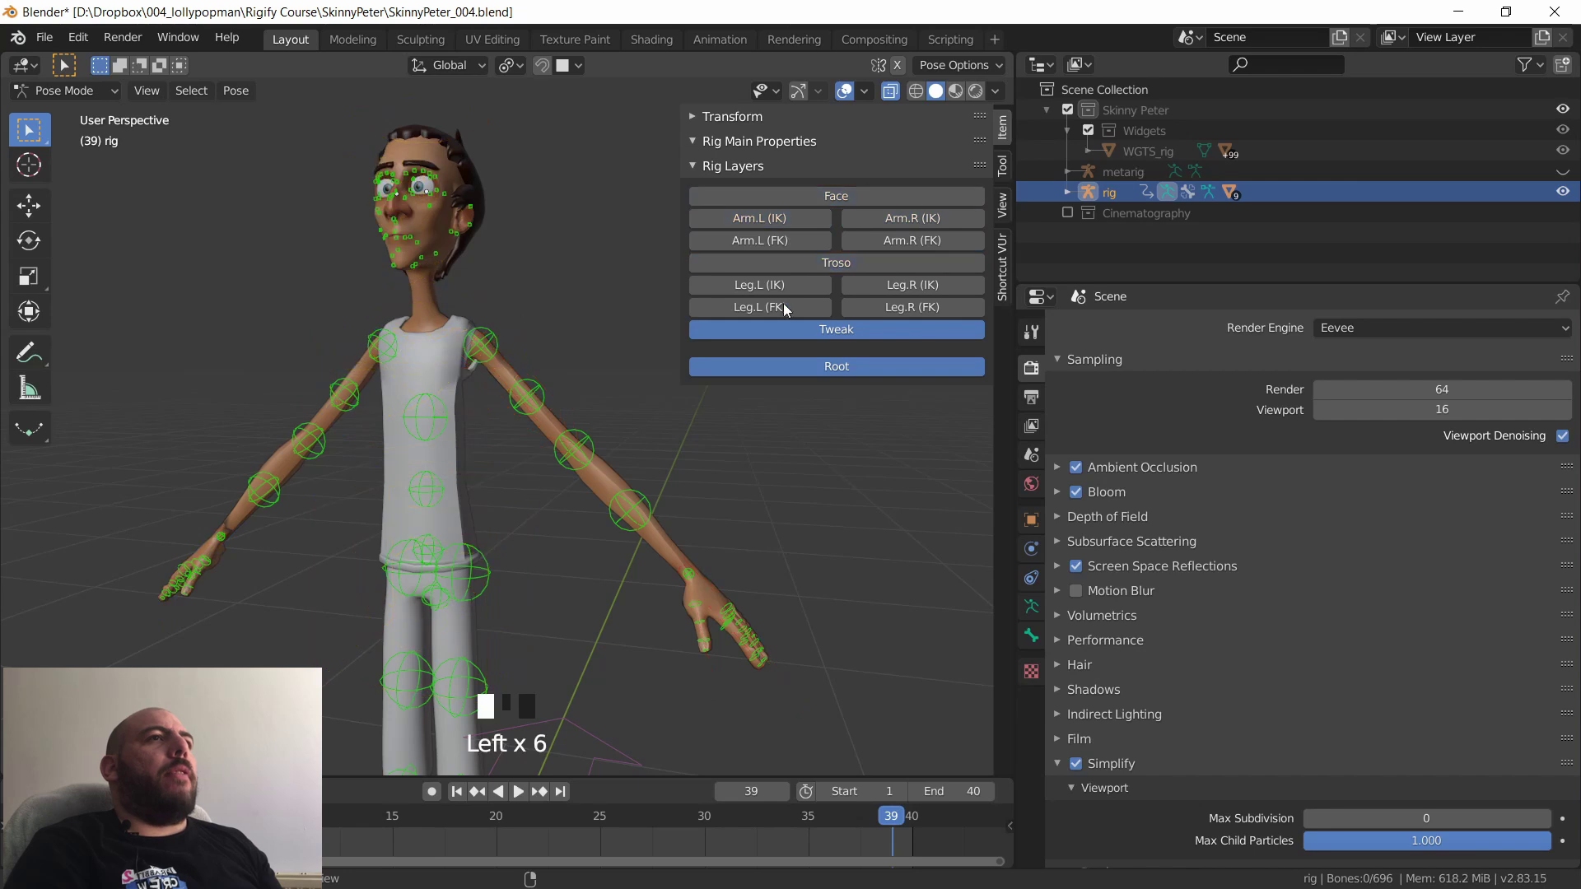
click(818, 199)
click(836, 329)
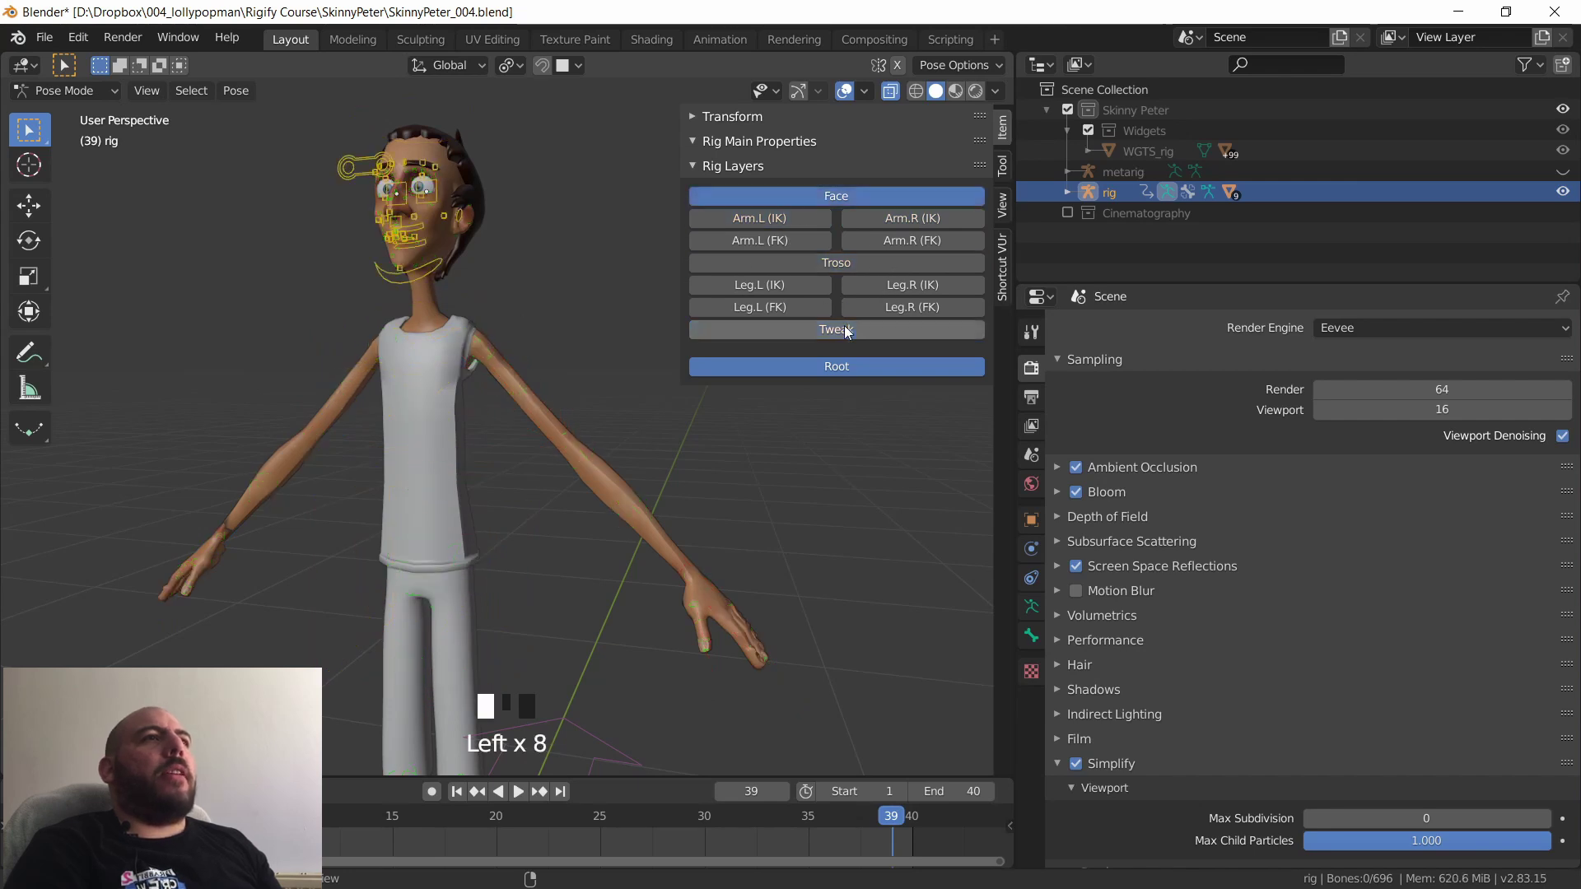
- Rotate the jaw control in the front view to test opening the character's mouth
middle_drag(527, 412, 489, 379)
key(grave)
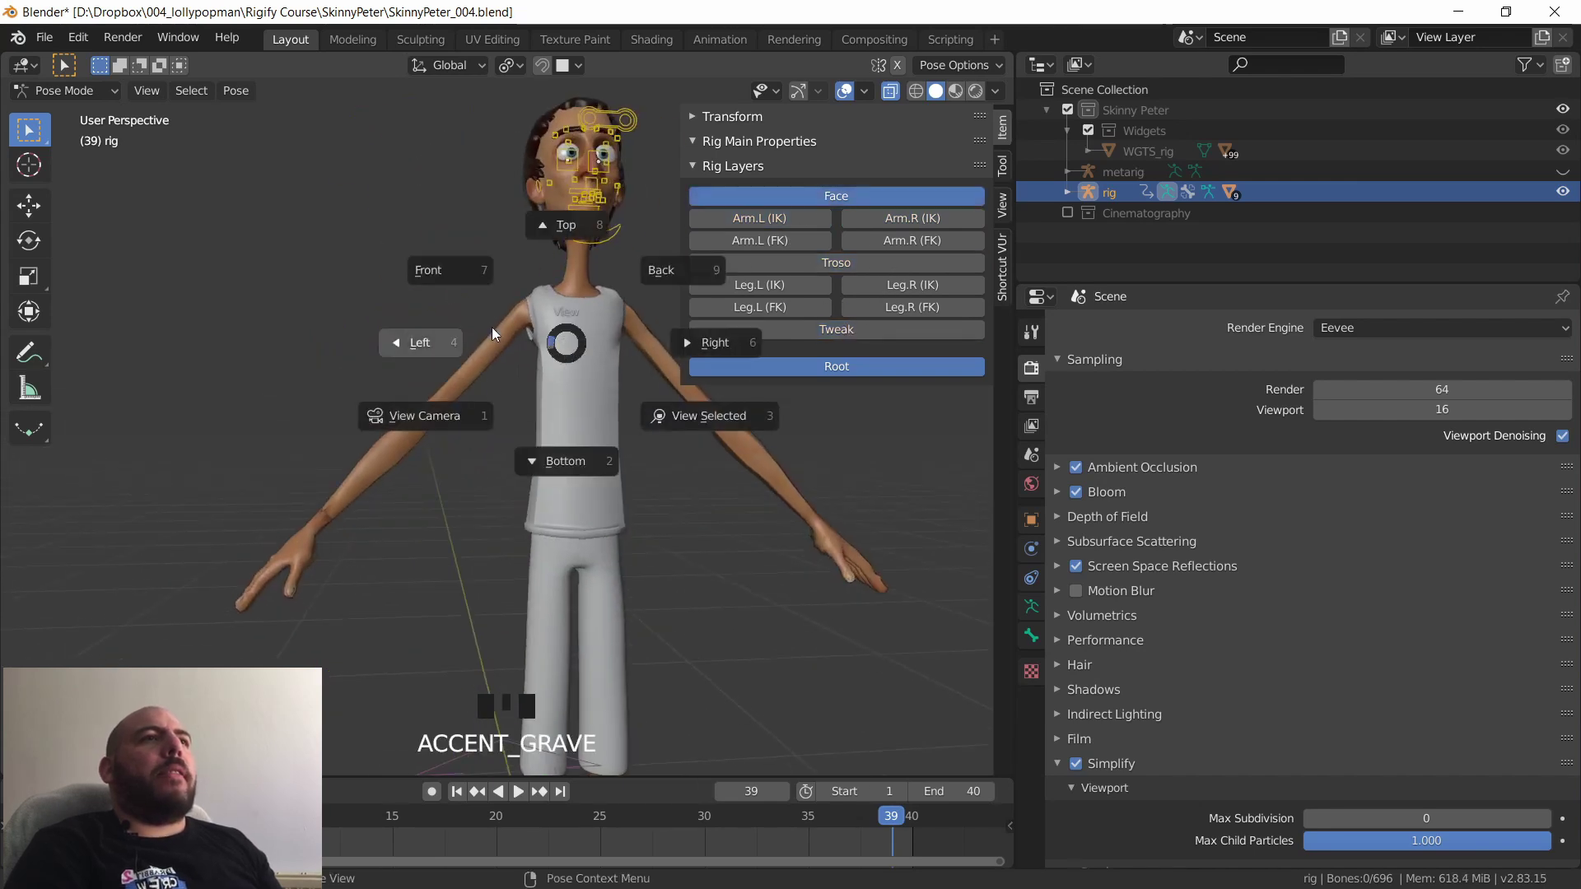
ctrl+middle_drag(501, 256, 501, 505)
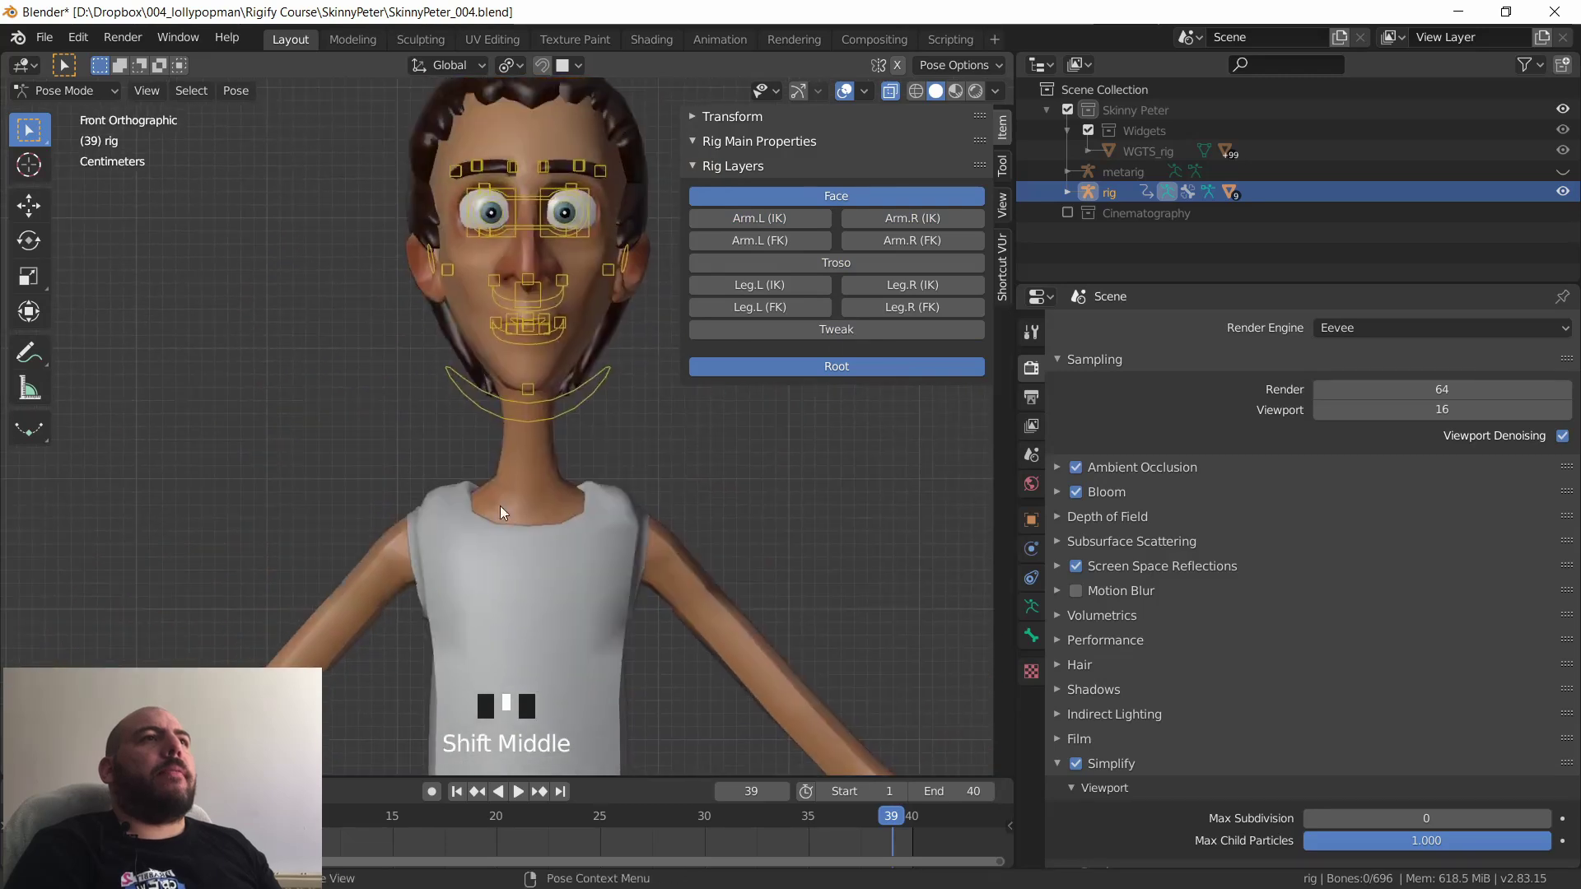
scroll(497, 494, up, 2)
click(494, 482)
key(g)
right_click(498, 500)
click(529, 587)
key(r)
key(r)
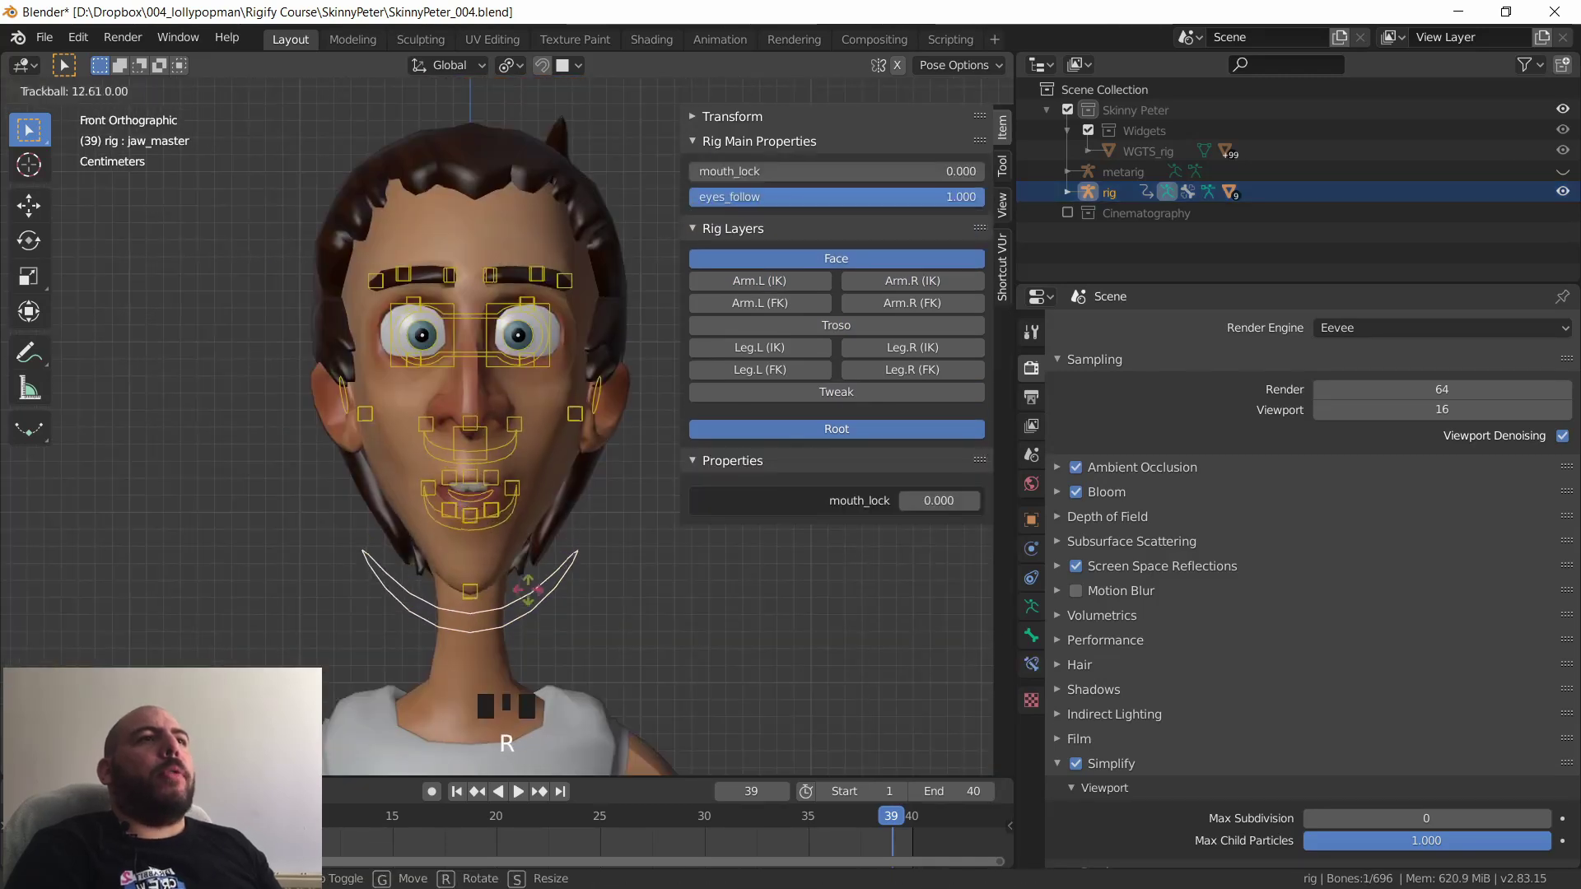
click(532, 606)
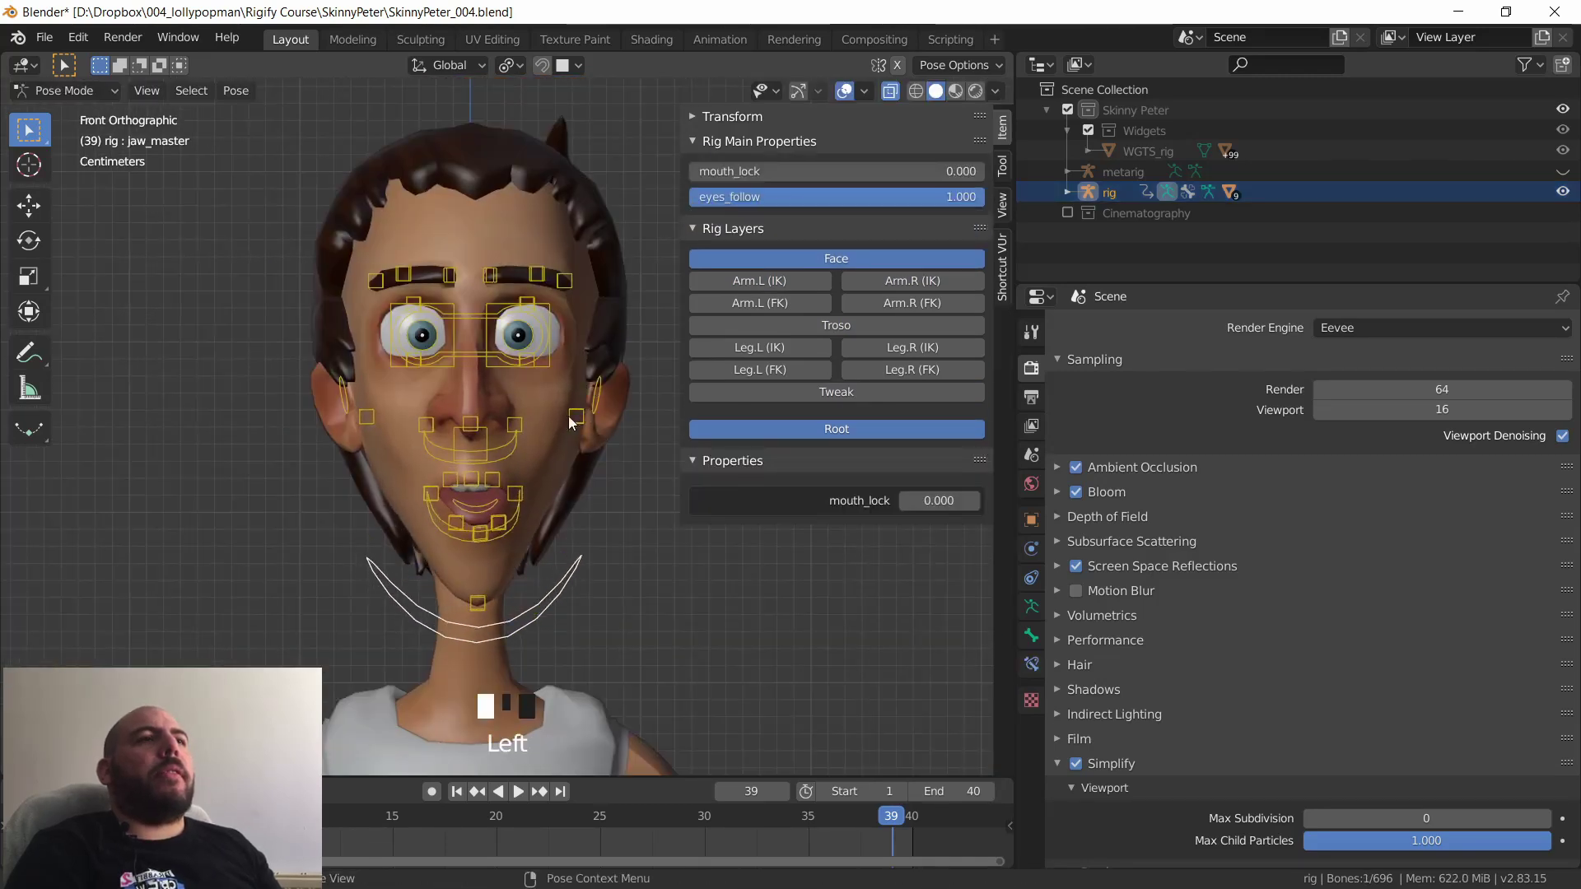
- Move the character's left cheek, upper eyelid and two left eyebrow controls to test how the face deforms
click(569, 421)
key(g)
click(568, 414)
click(532, 300)
key(g)
click(530, 298)
click(534, 280)
key(g)
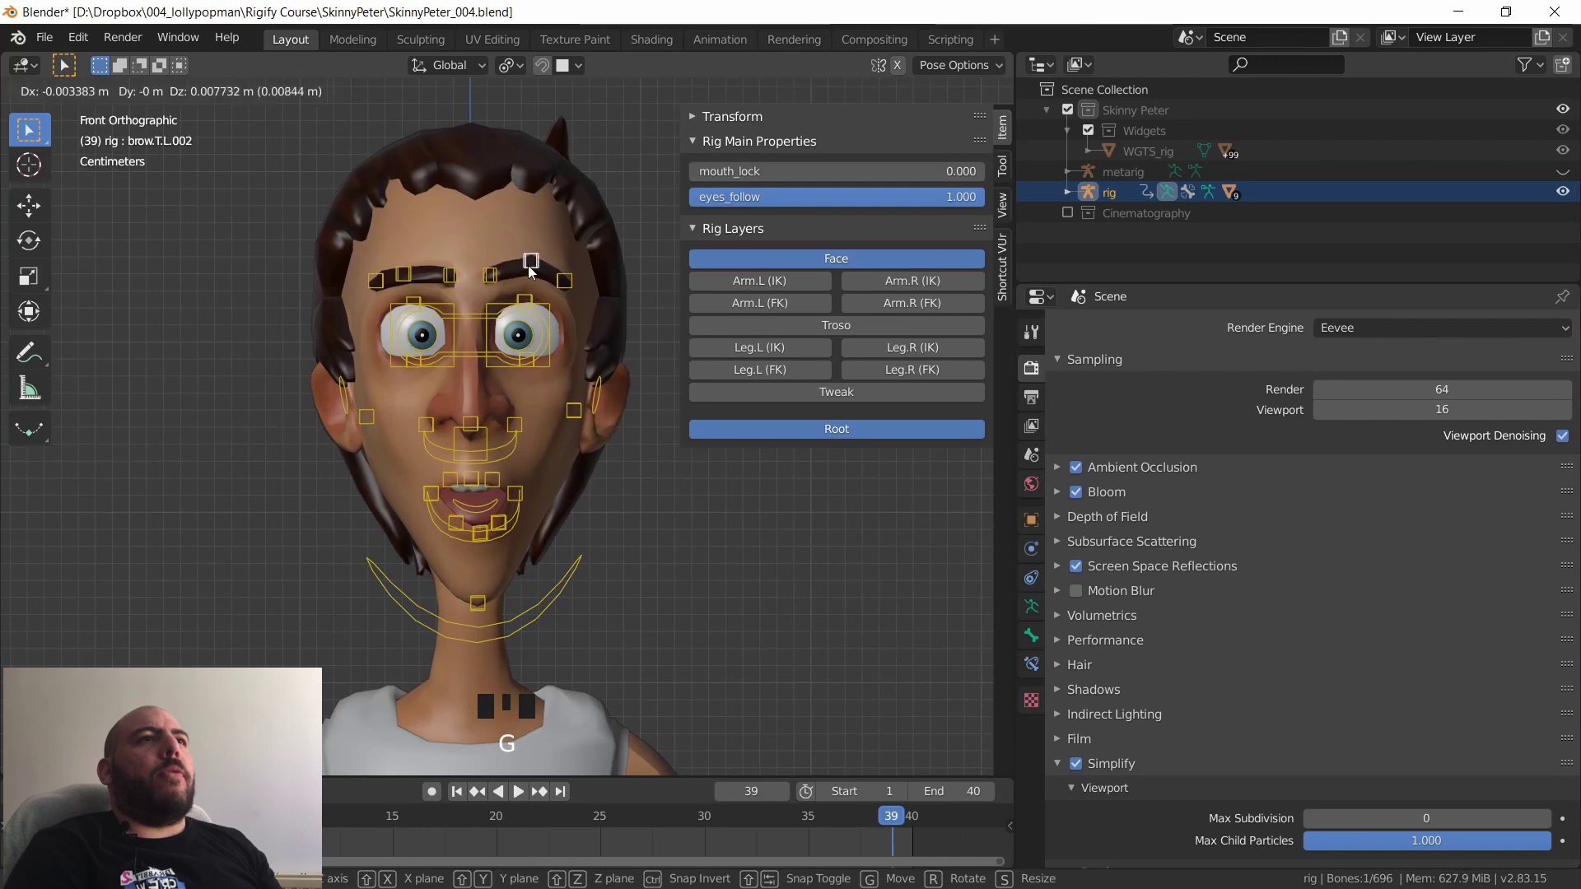
click(528, 262)
click(490, 277)
key(g)
click(486, 266)
- Try rotating the lower teeth control and rotate the jaw control further to open the mouth wide
click(517, 526)
key(r)
key(r)
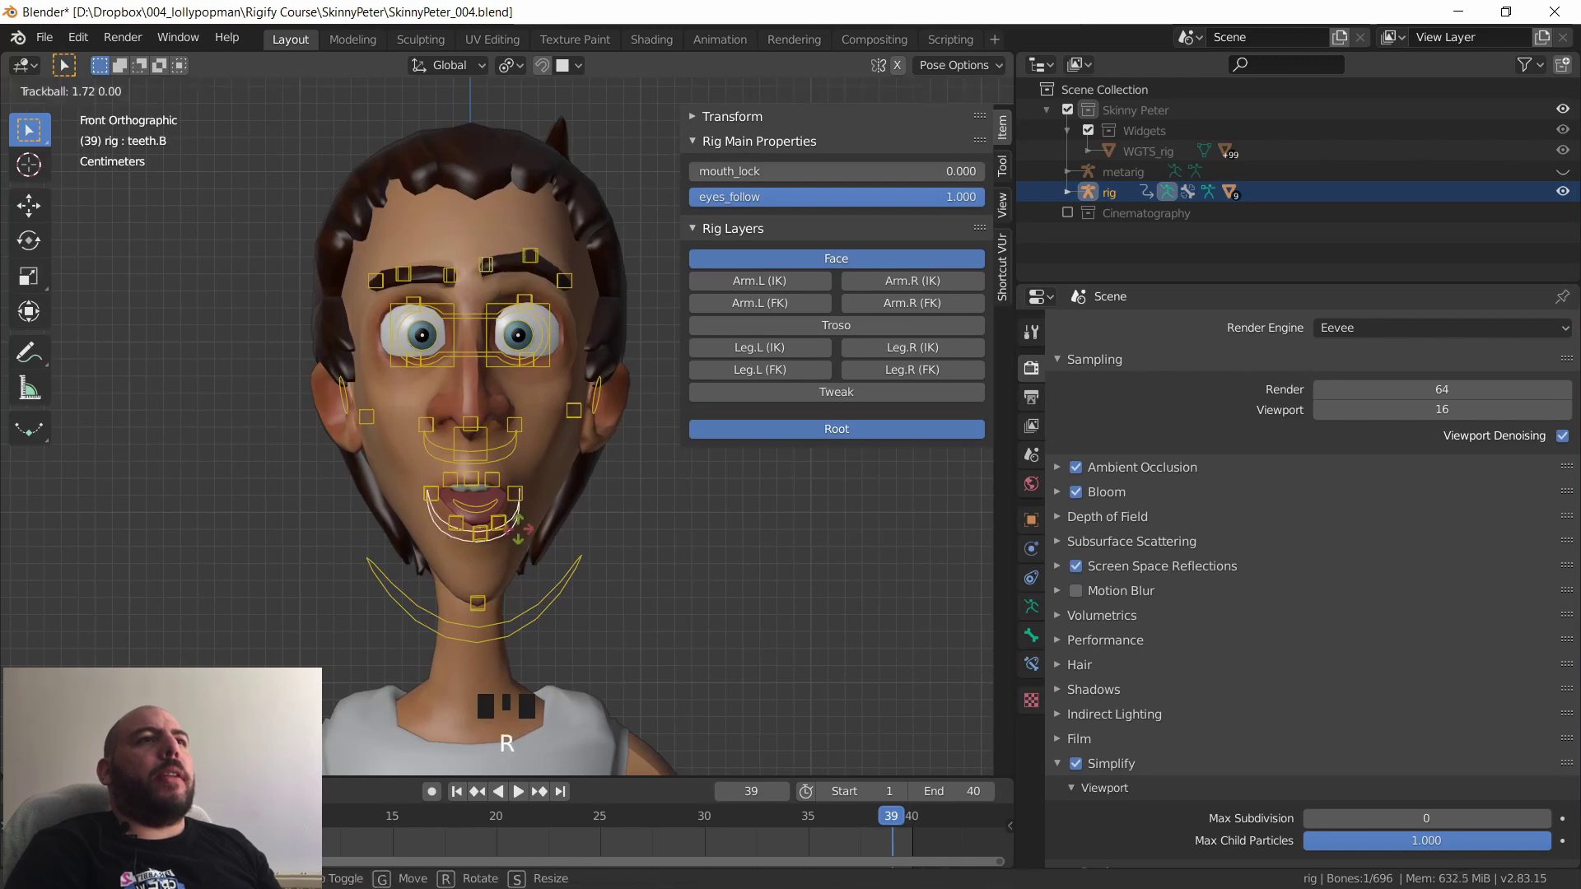
key(Escape)
click(530, 623)
key(r)
key(r)
click(533, 640)
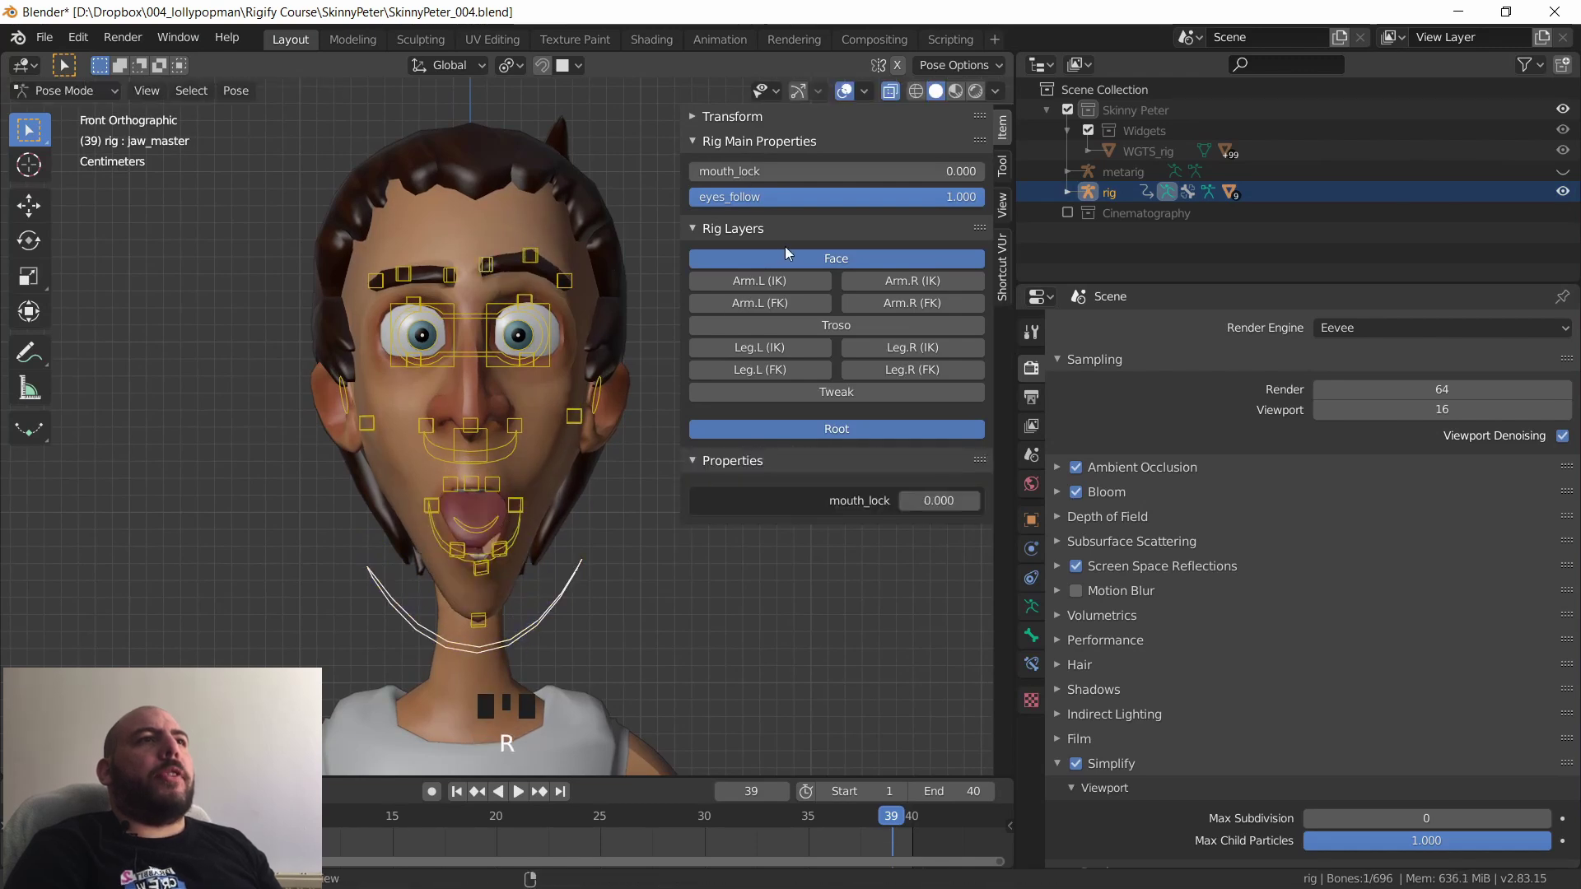
- Toggle the Face layer off and on, and select all the visible face controls
click(779, 252)
ctrl+middle_drag(664, 276, 667, 296)
click(778, 199)
key(a)
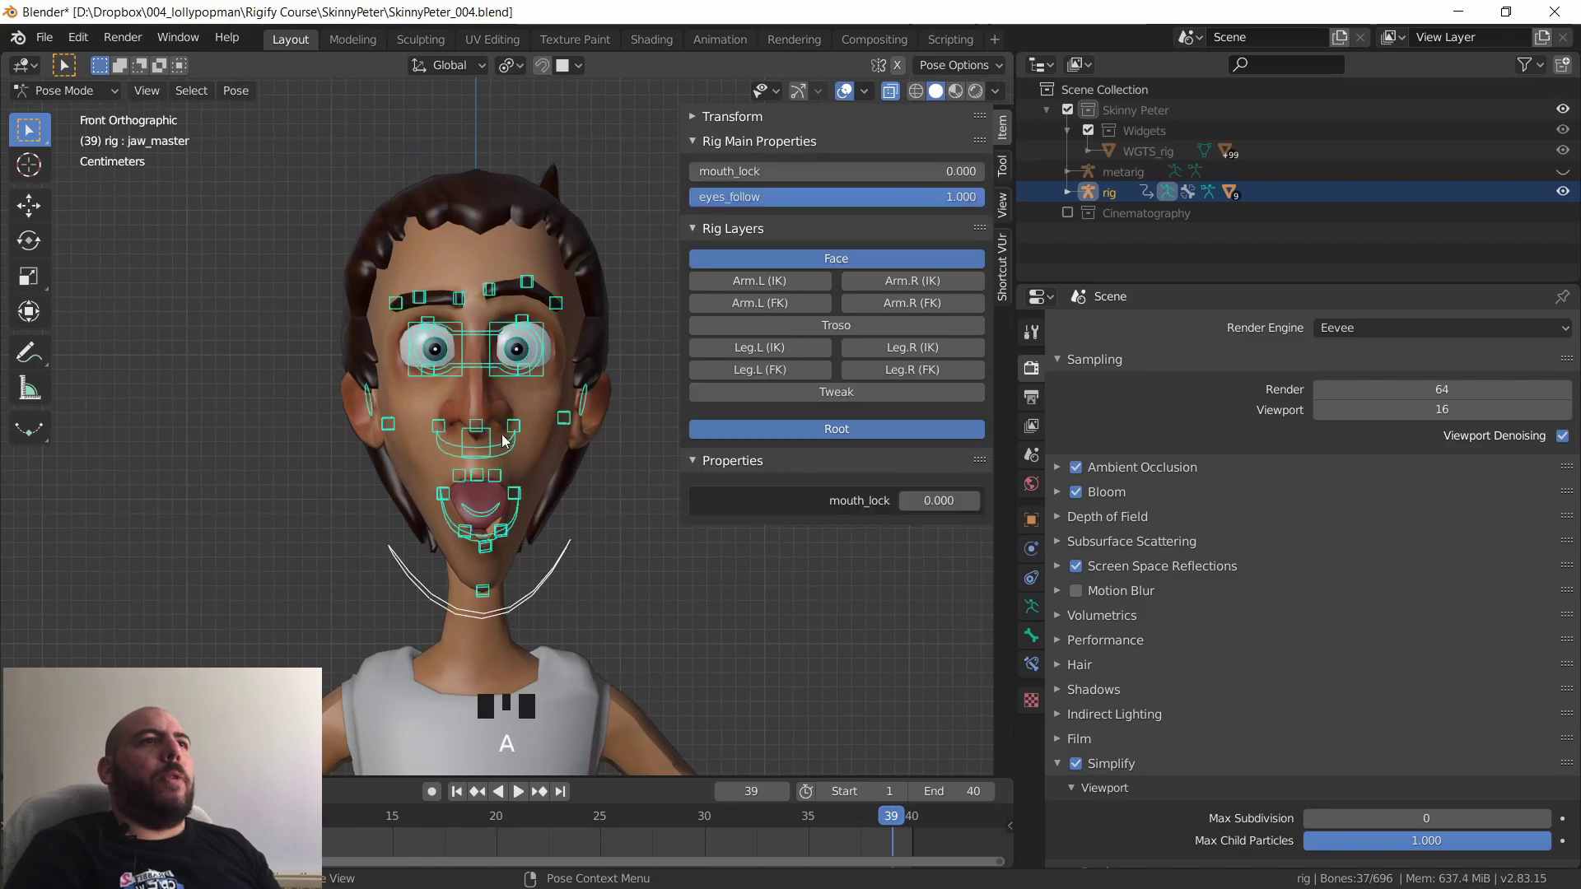
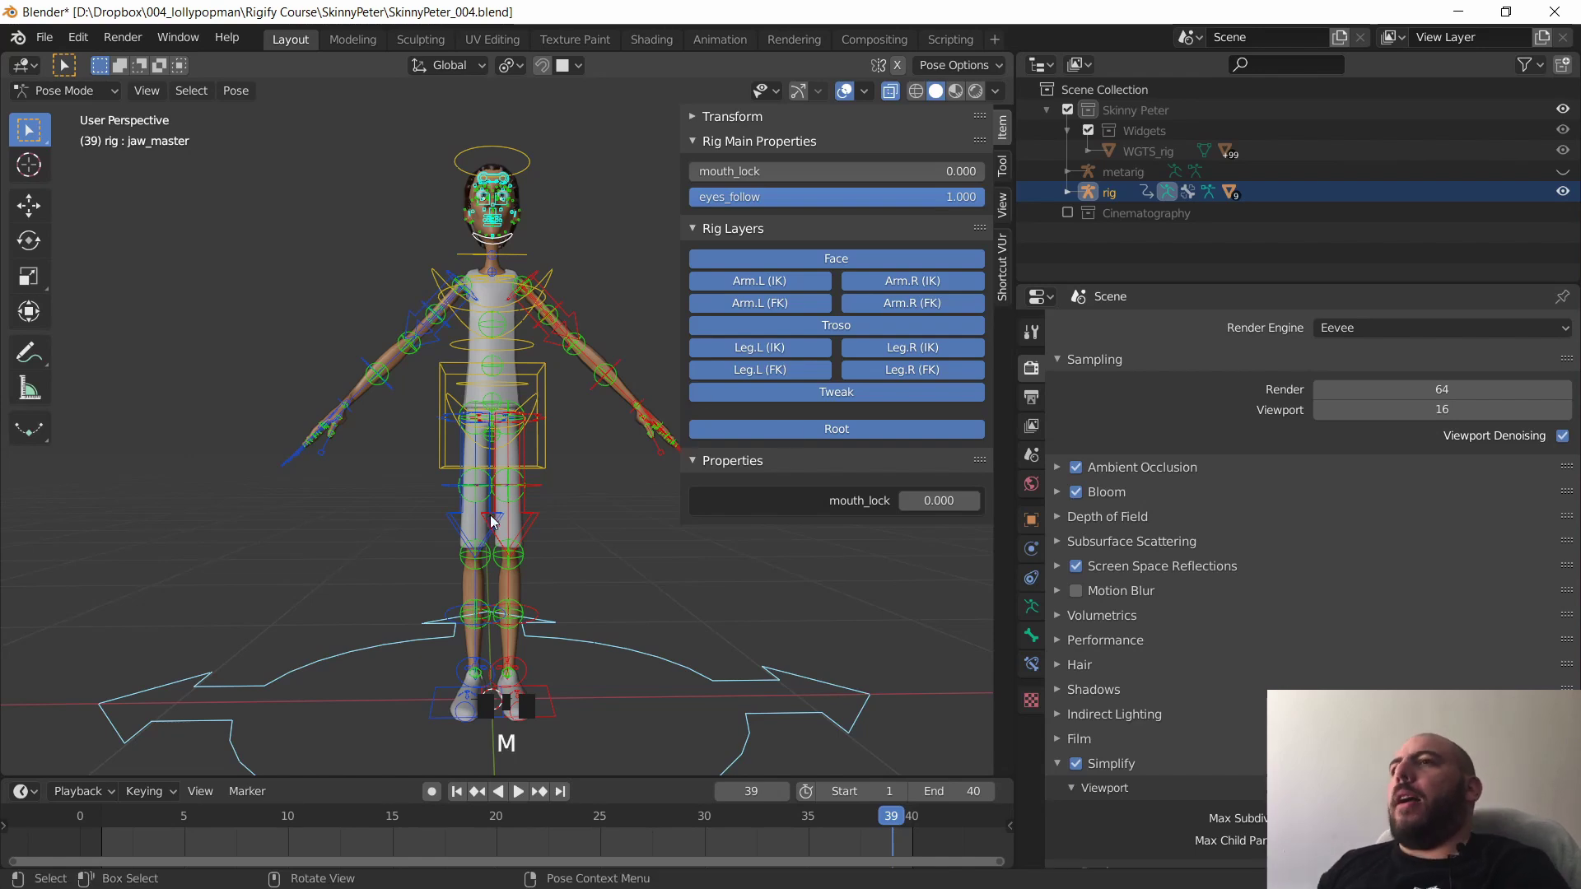
- Hide the sidebar, switch the rig to Object Mode and hide the rig in the viewport
key(n)
middle_drag(688, 506, 573, 514)
key(ctrl+Tab)
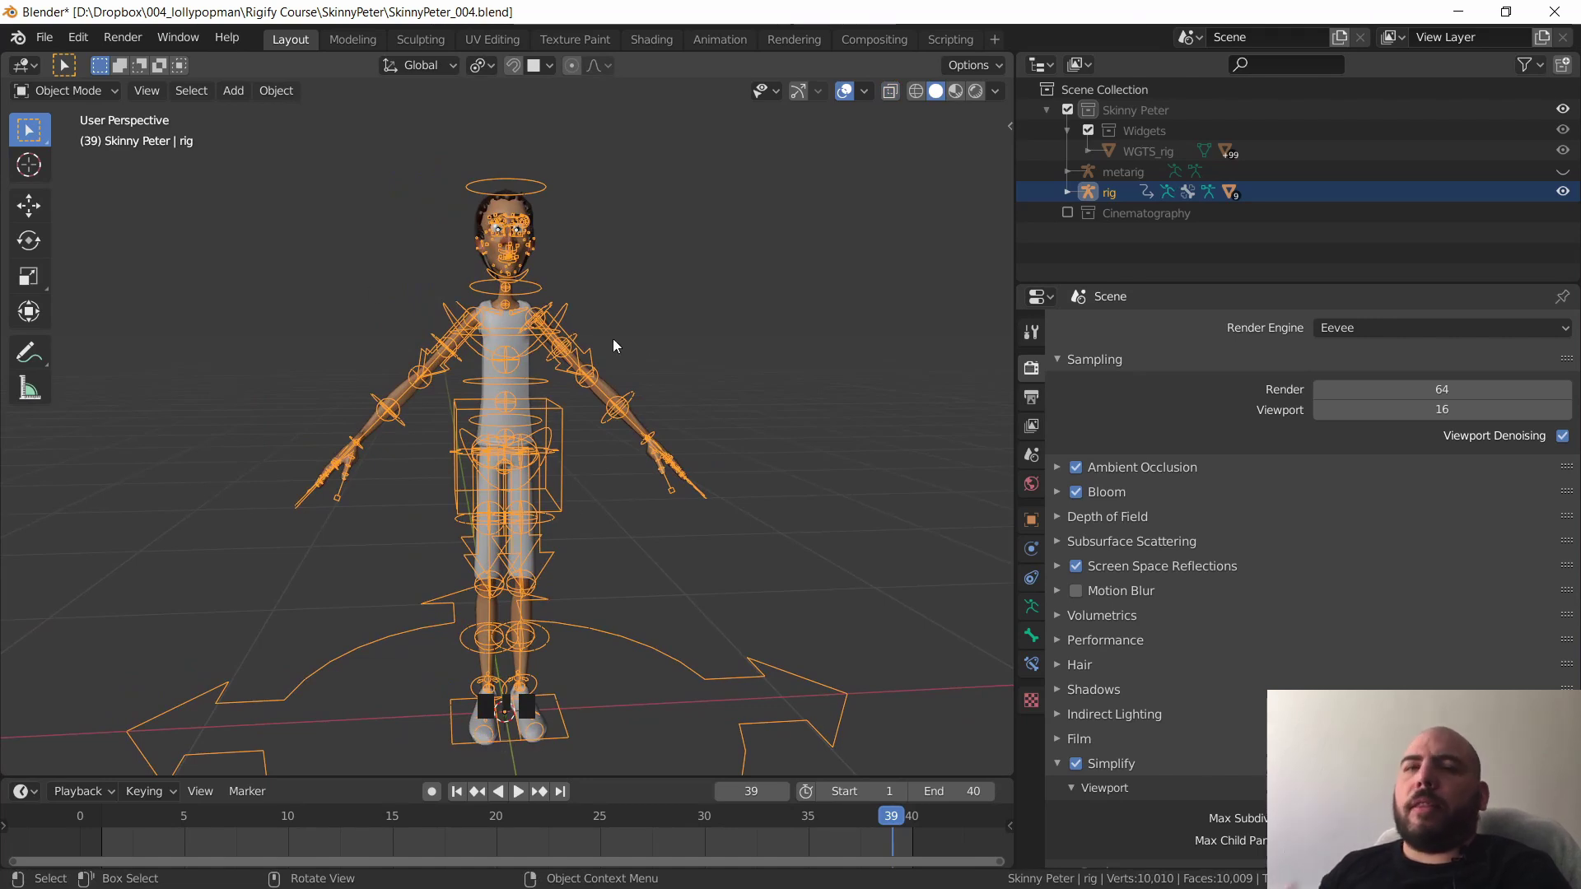
click(1564, 193)
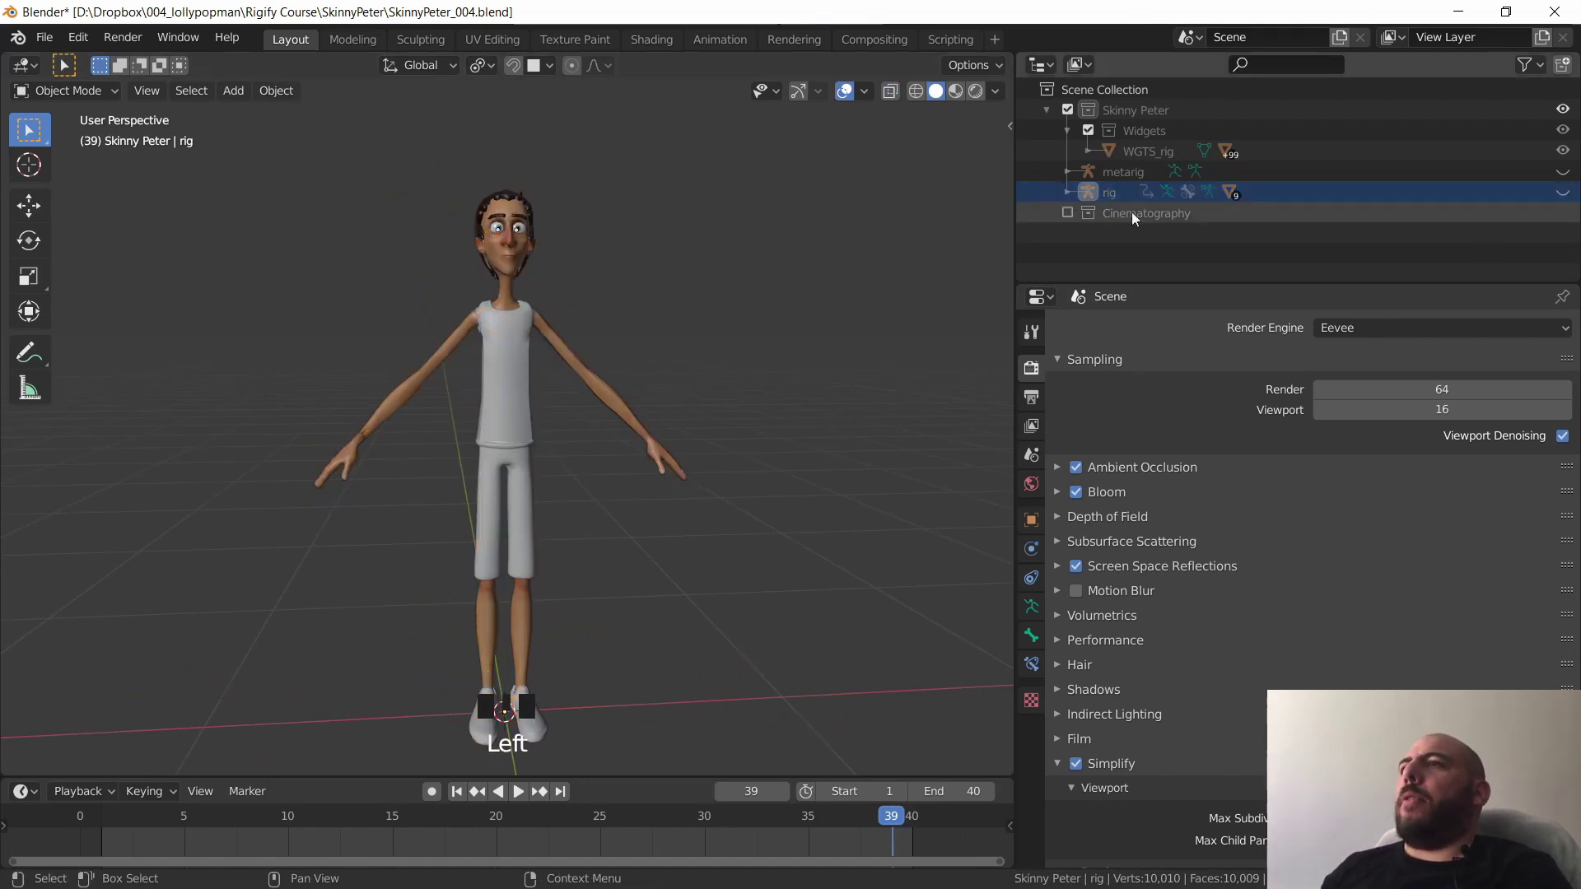
- Show the viewport-disable toggles in the Outliner and enable the Widgets collection in viewports
click(1139, 110)
click(1282, 131)
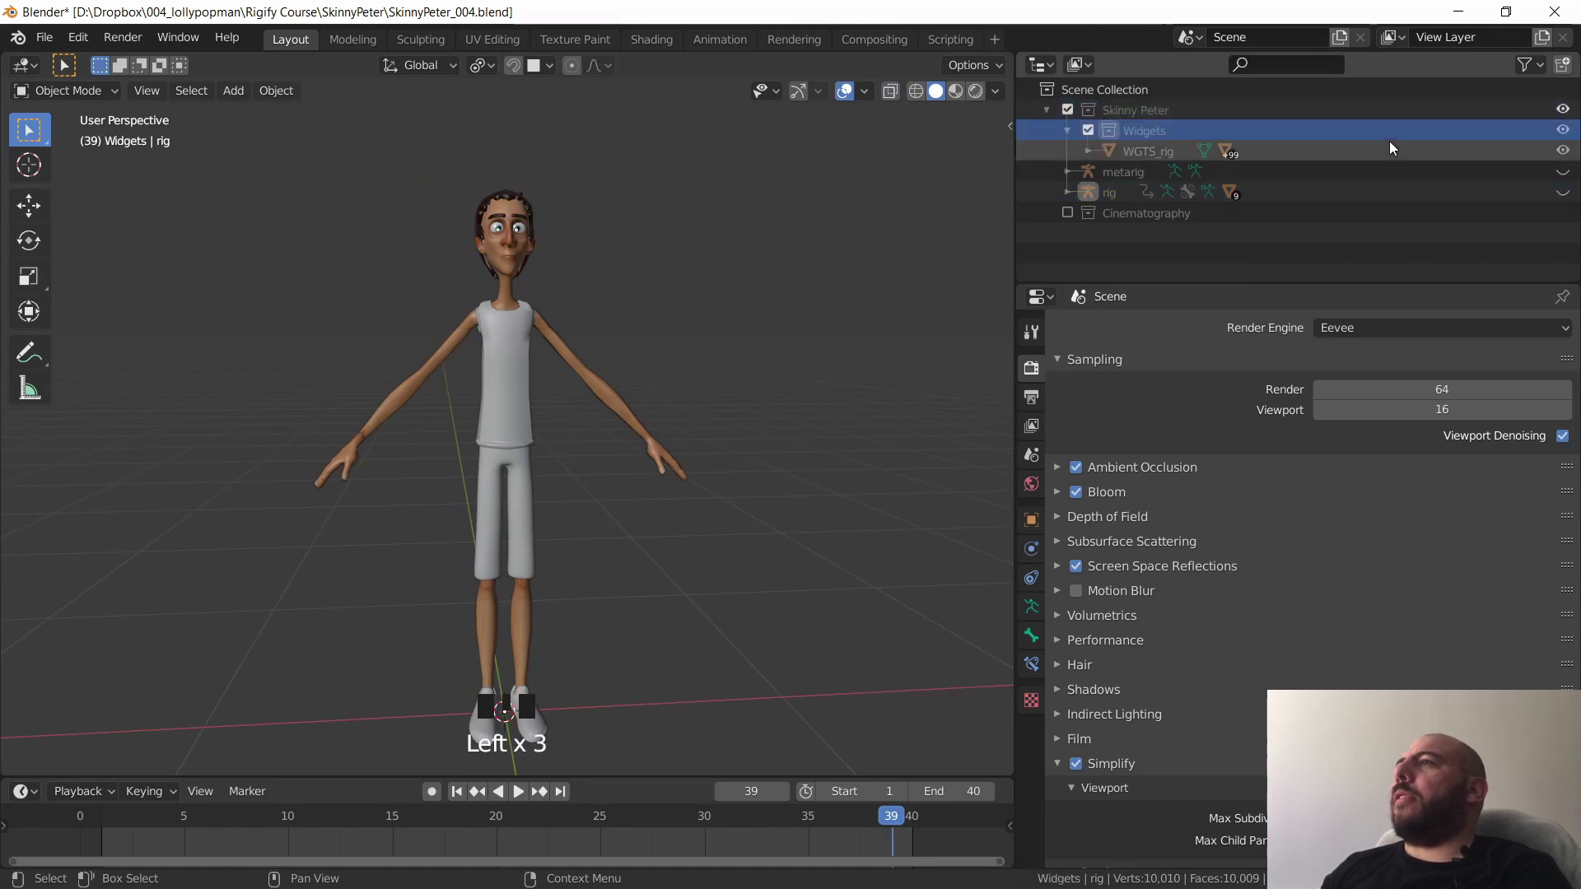
click(1532, 65)
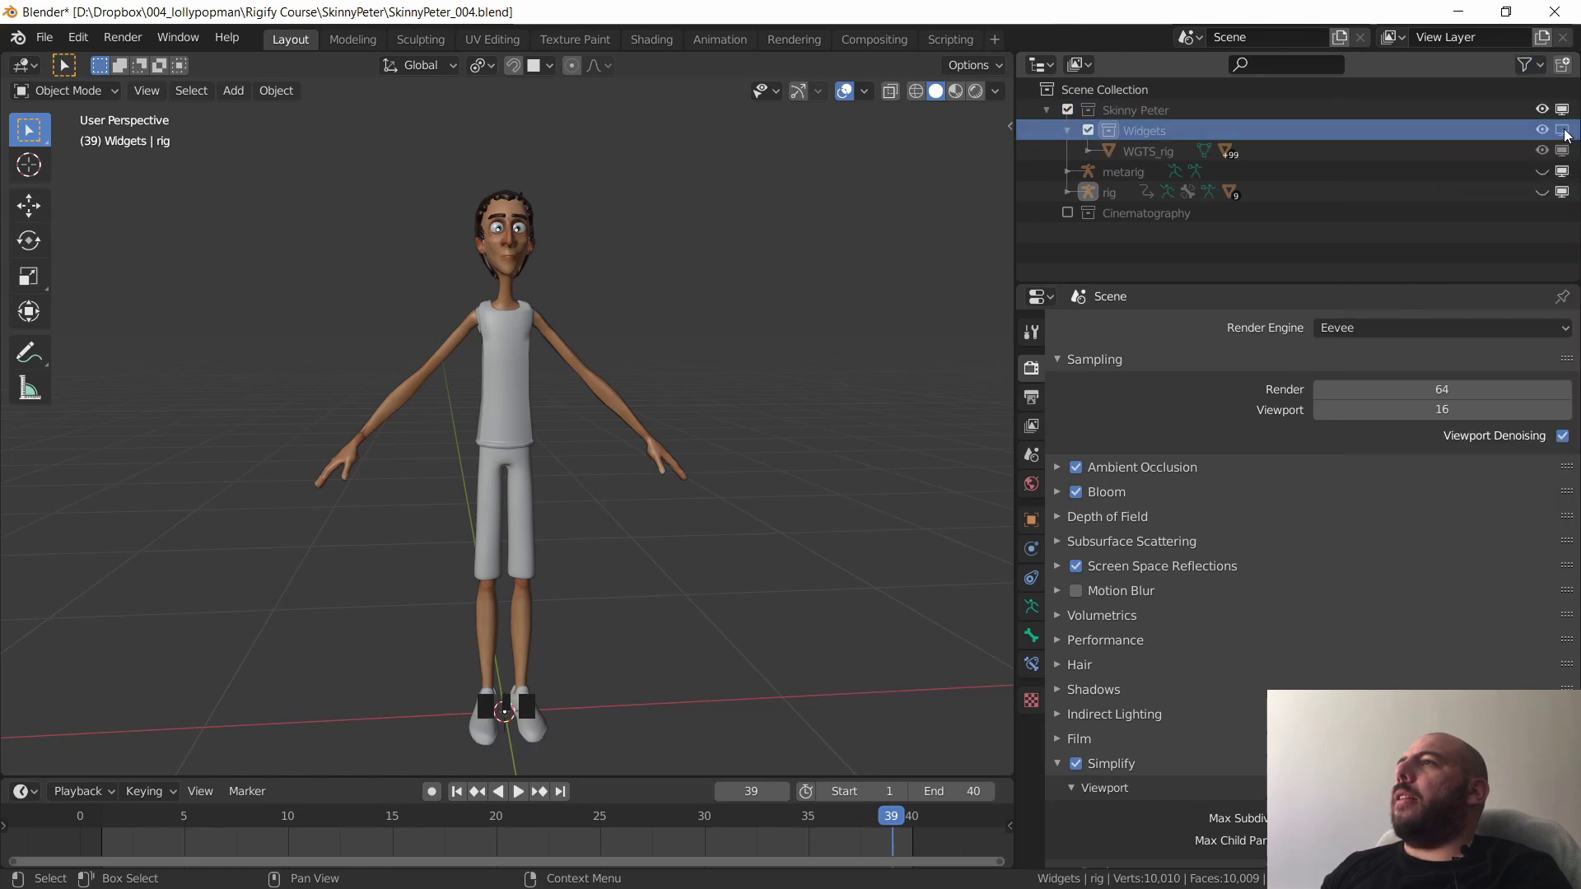
click(1562, 130)
middle_drag(875, 325, 645, 402)
- Select the torso and chest widgets in turn to examine their shapes around the character's body
click(598, 507)
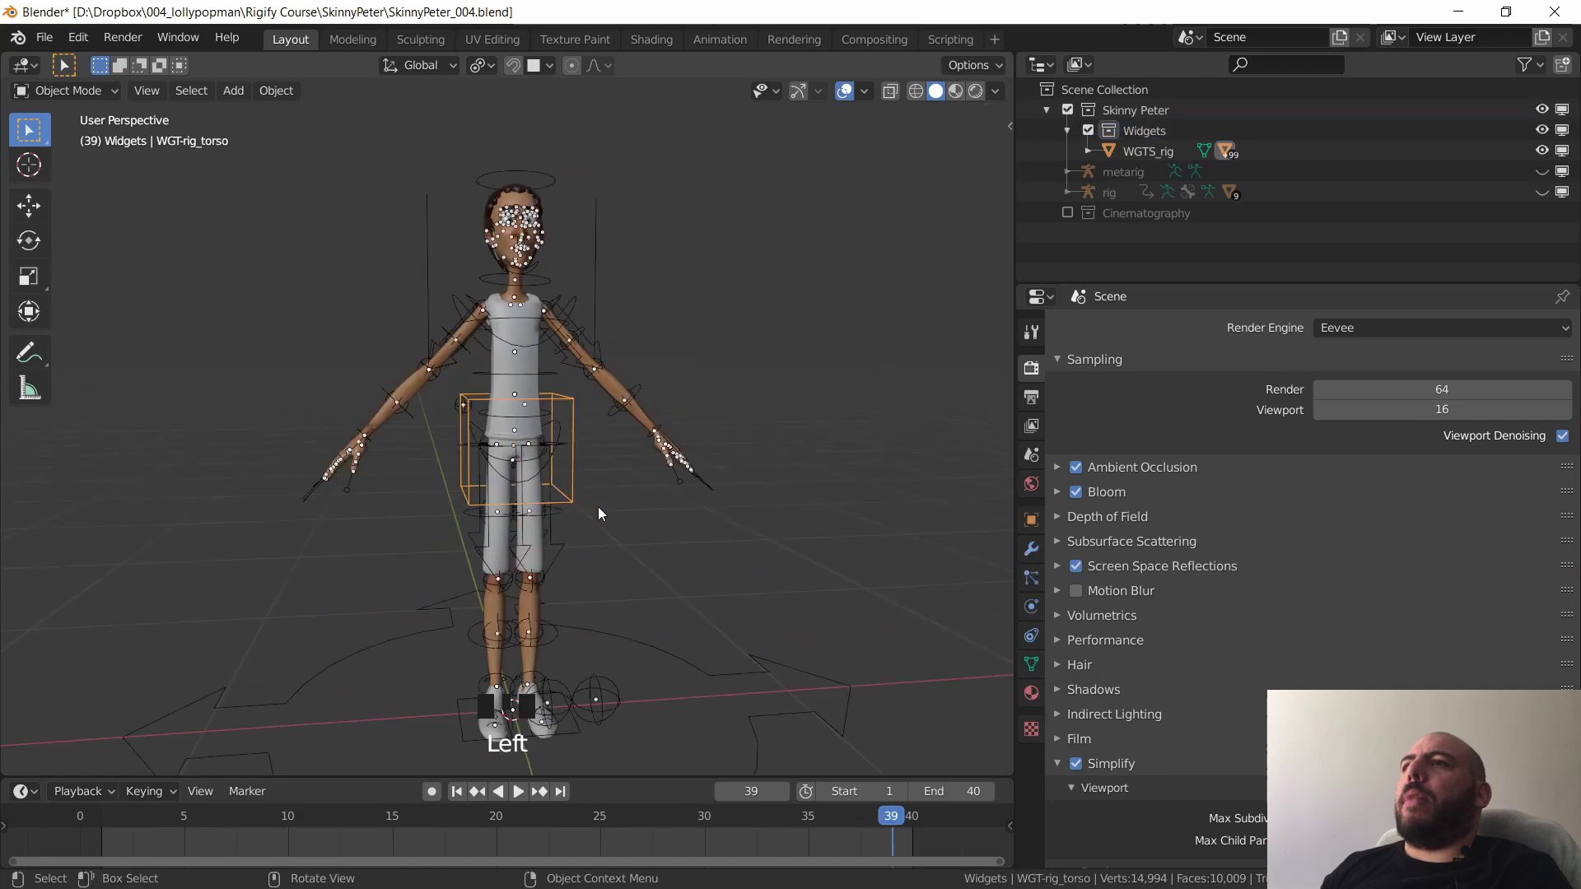
middle_drag(598, 506, 693, 246)
click(647, 234)
click(705, 214)
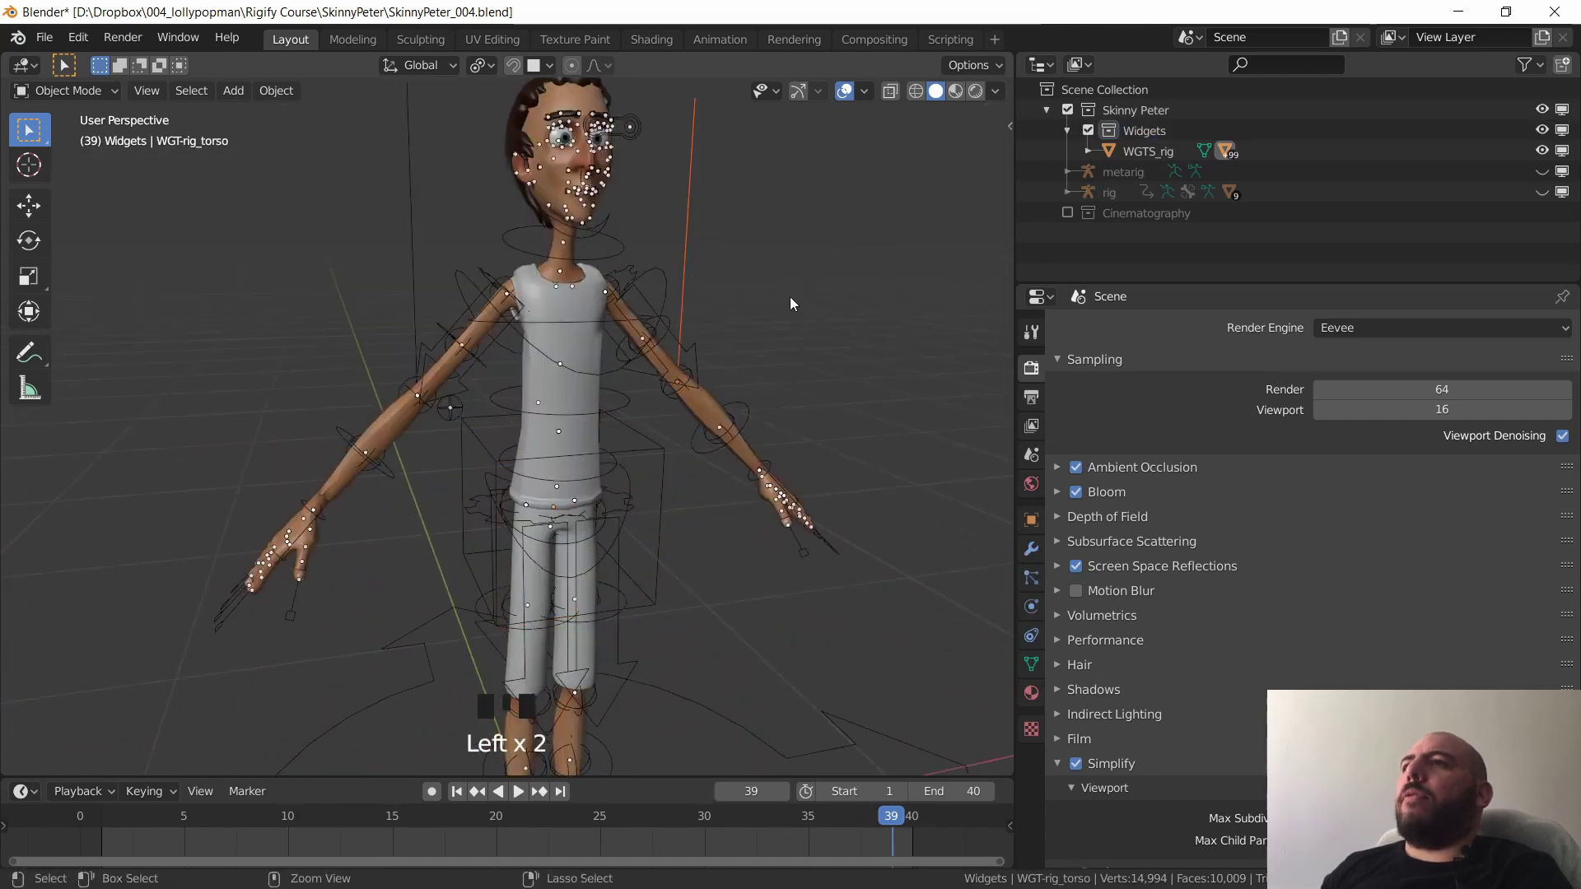
ctrl+middle_drag(791, 298, 645, 292)
click(624, 506)
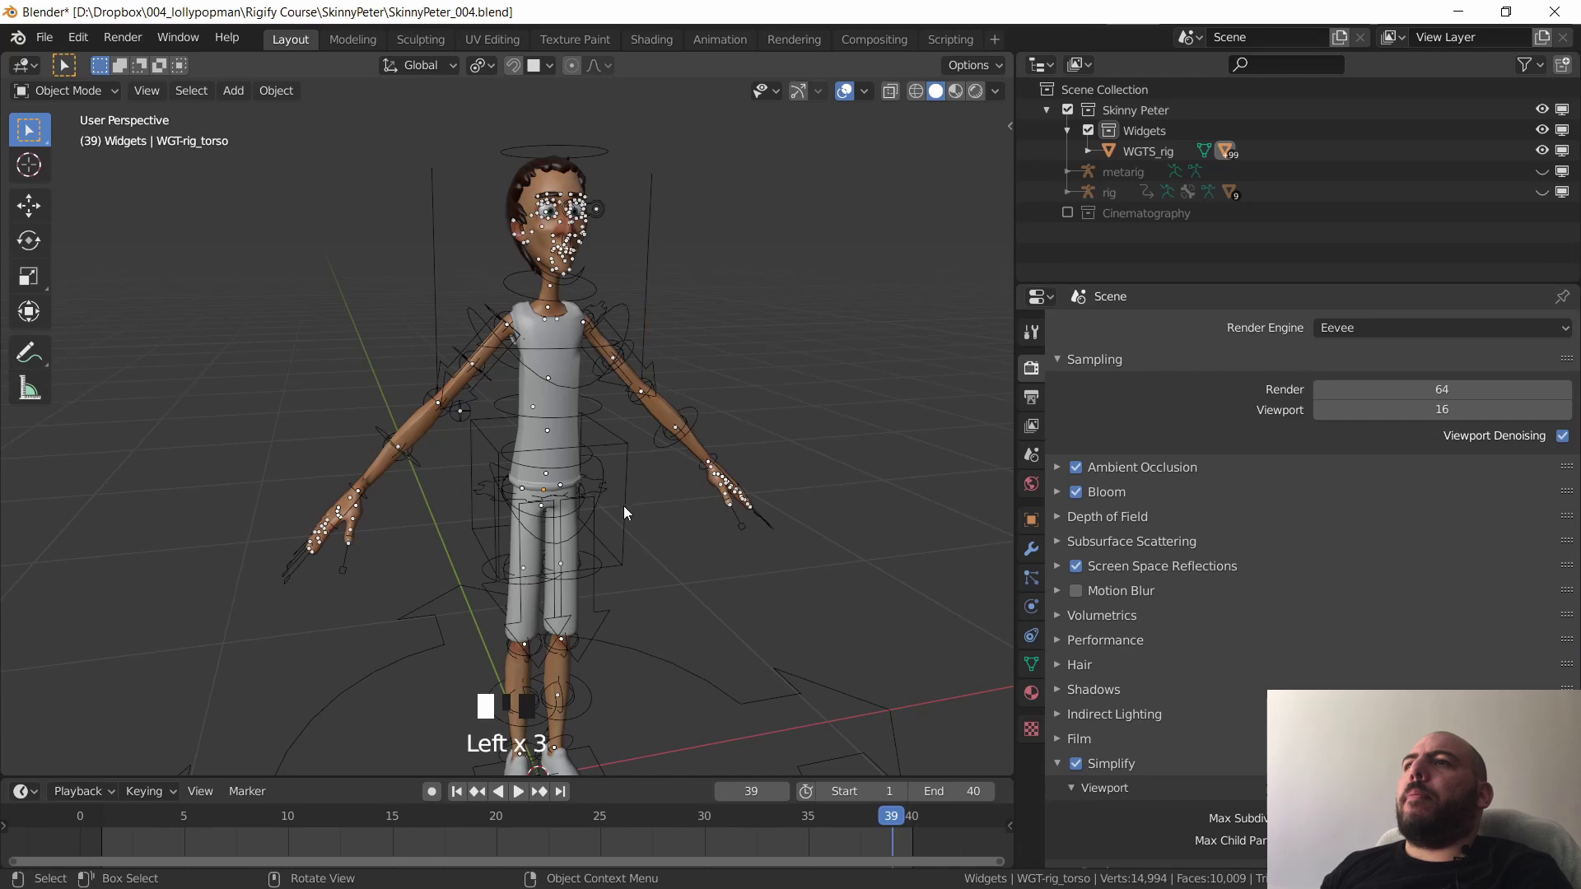
middle_drag(624, 506, 546, 403)
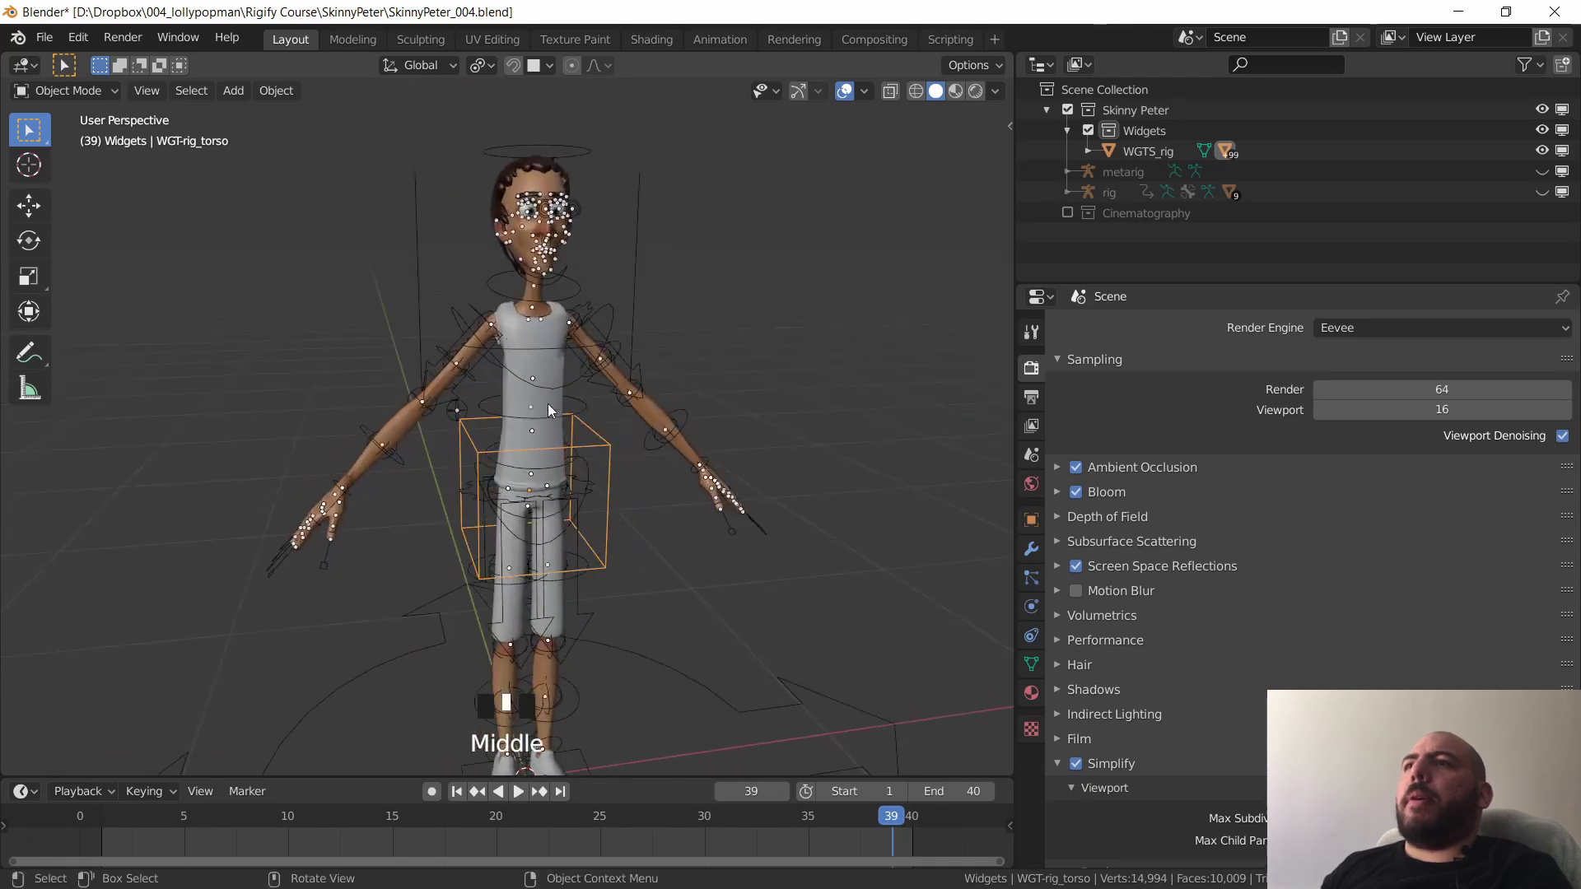
click(548, 384)
click(606, 523)
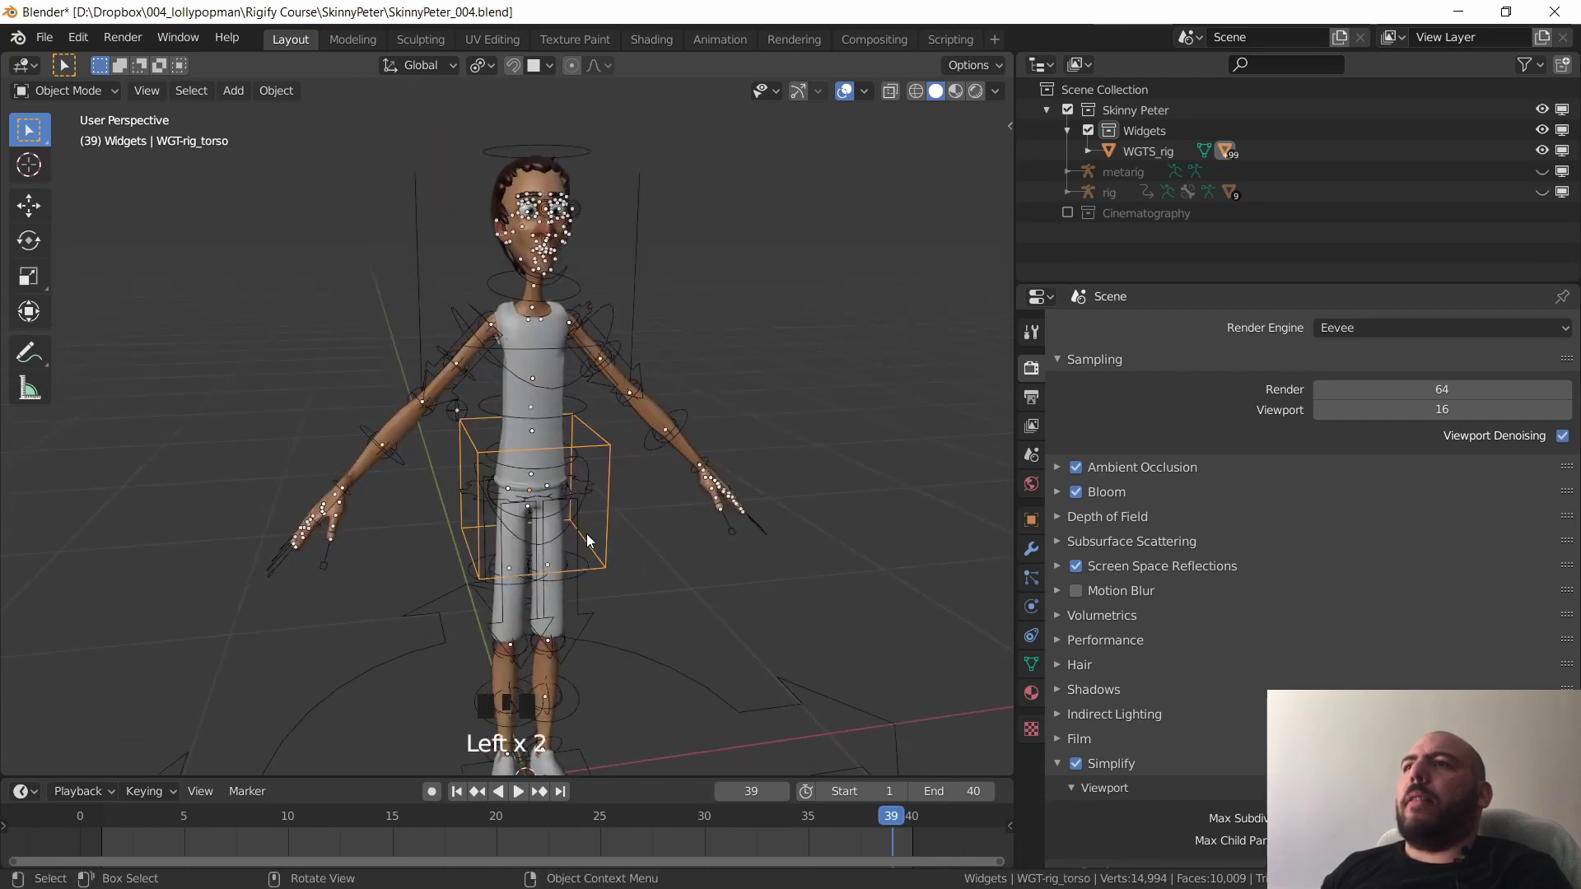
click(569, 382)
ctrl+middle_drag(570, 382, 605, 446)
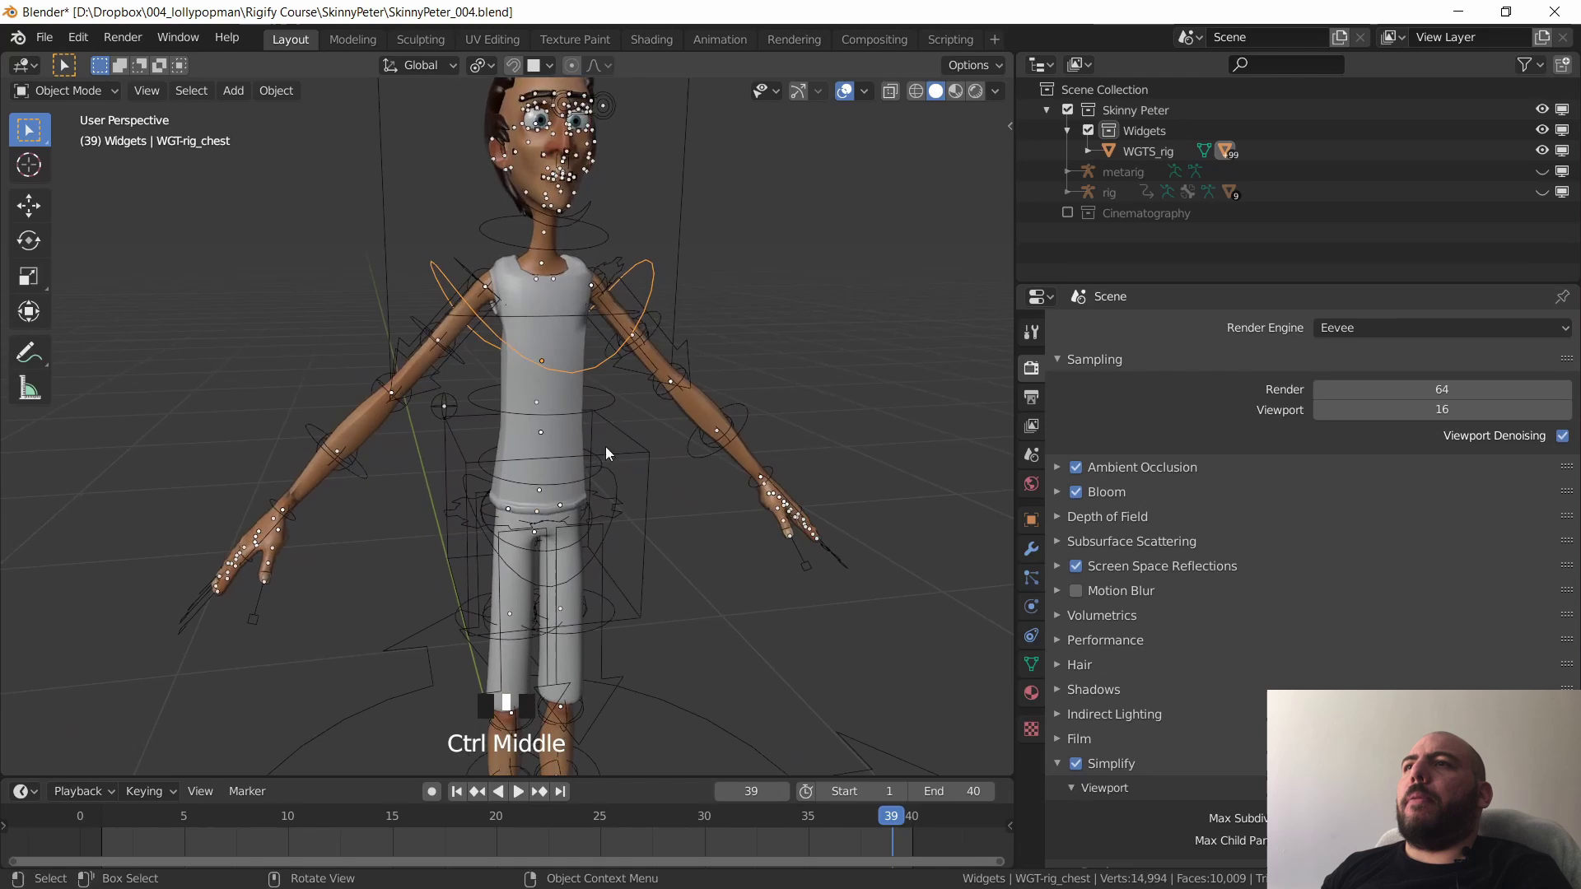
click(648, 528)
click(599, 384)
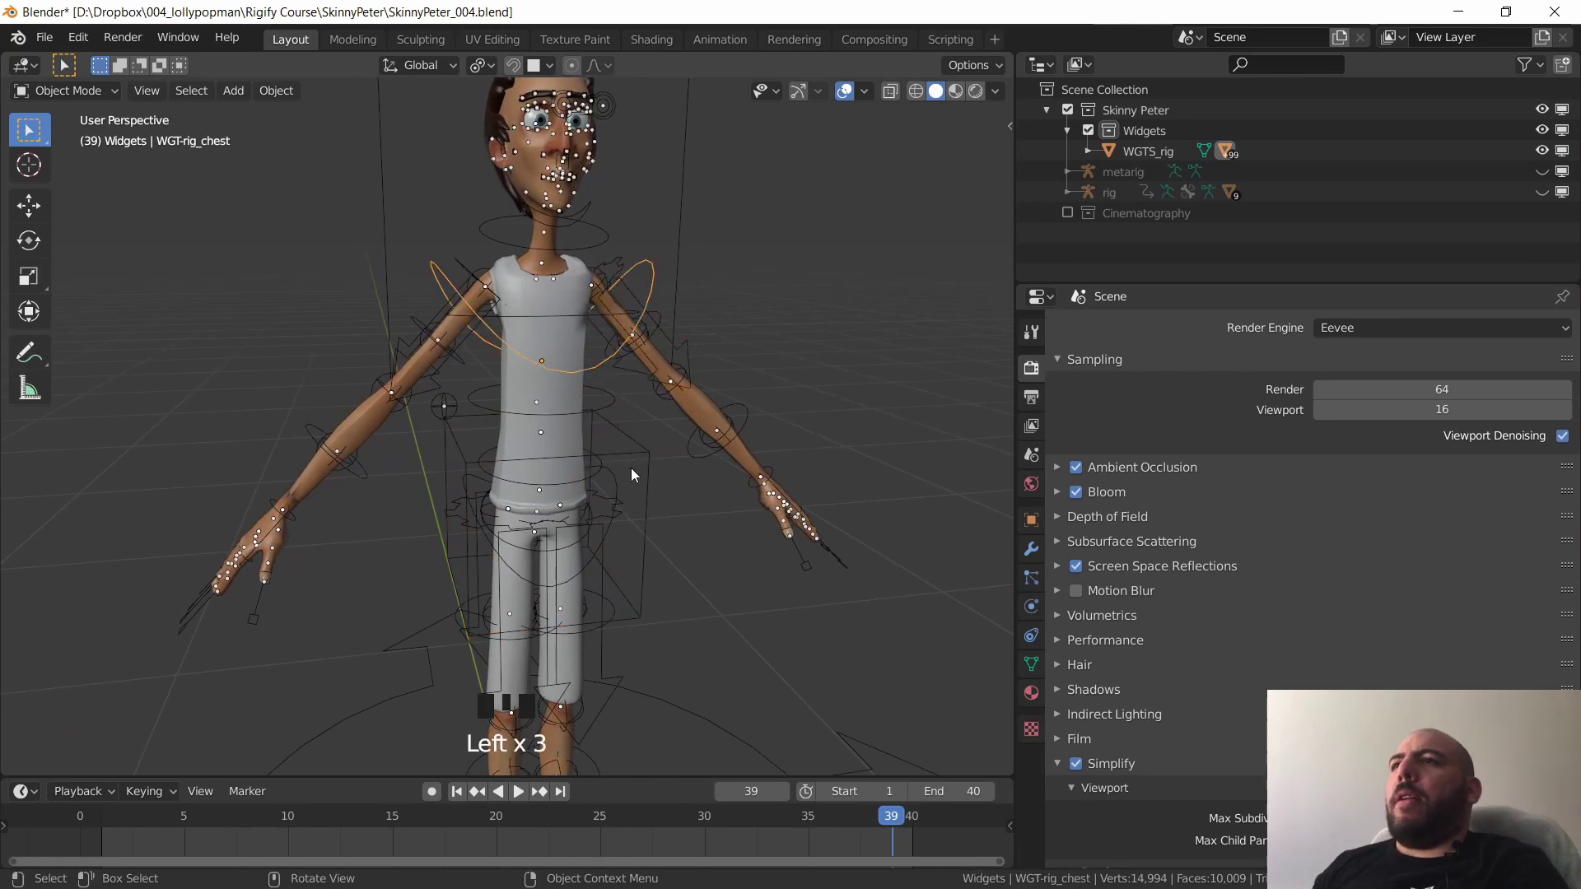
click(647, 529)
mouse_move(647, 529)
middle_down()
mouse_move(688, 495)
mouse_move(652, 550)
mouse_move(645, 535)
middle_up()
- Put the head widget in Edit Mode in the front view and snap the 3D cursor to its selected vertices
click(644, 230)
middle_drag(628, 325, 615, 290)
key(grave)
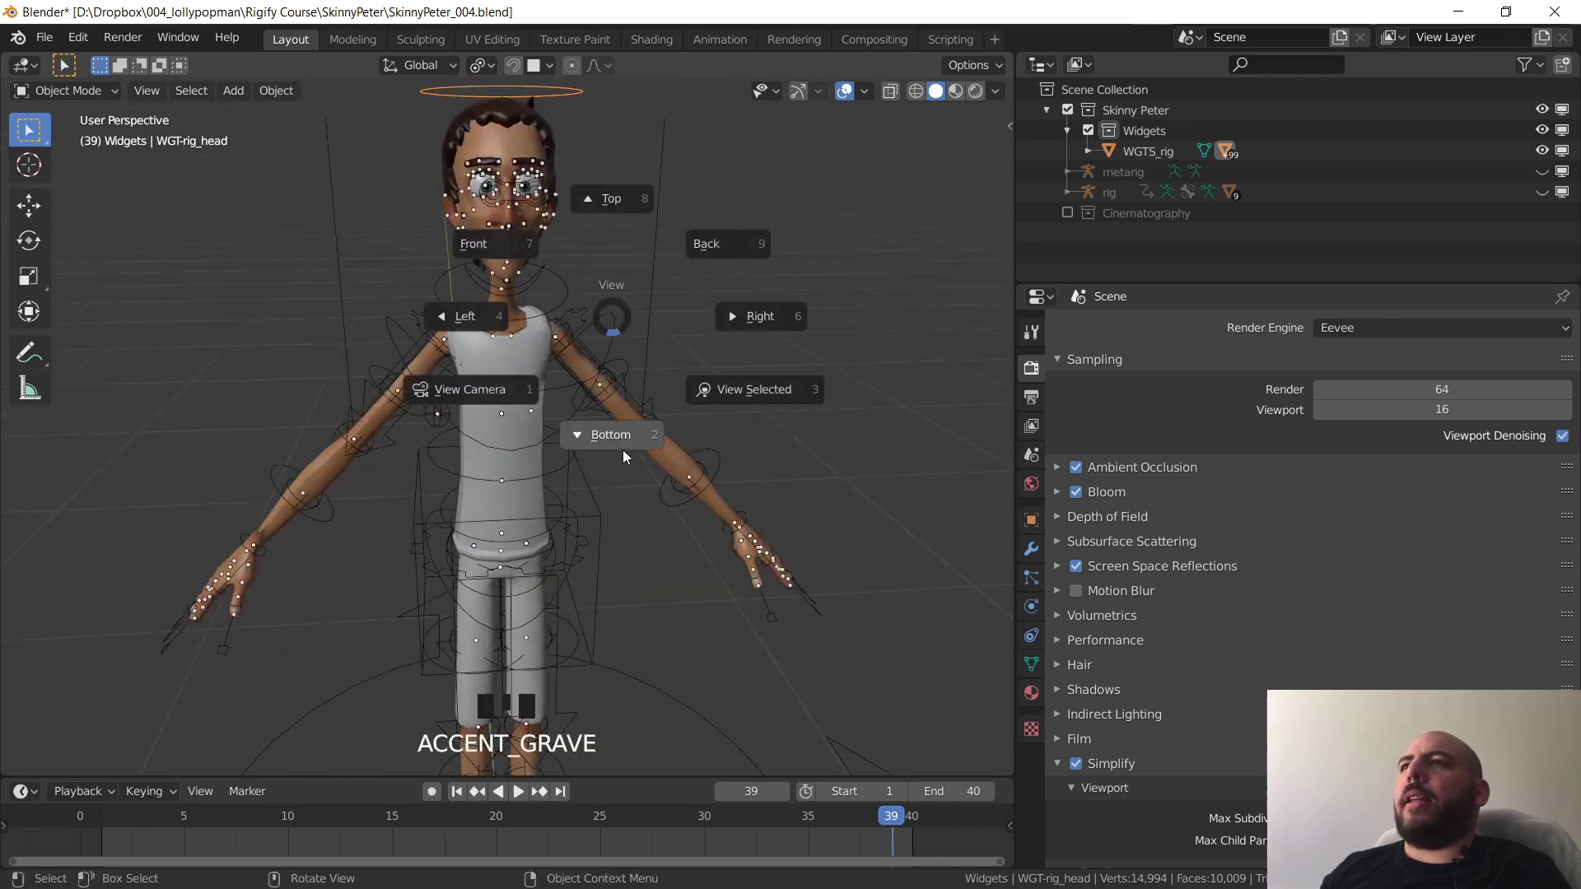
click(471, 213)
ctrl+middle_drag(709, 486, 628, 430)
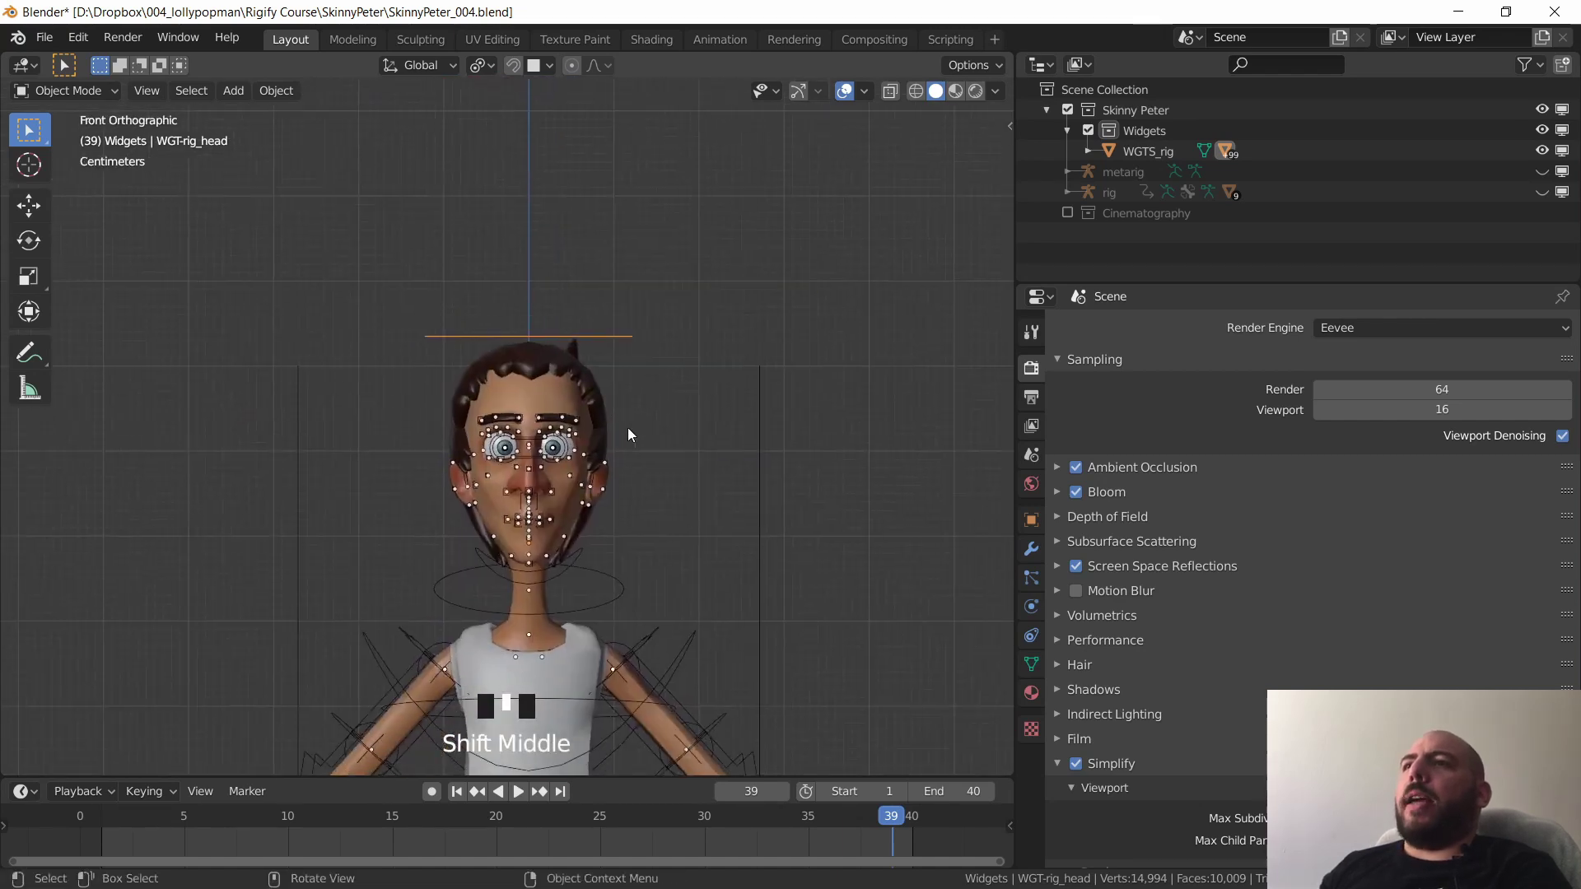
key(Tab)
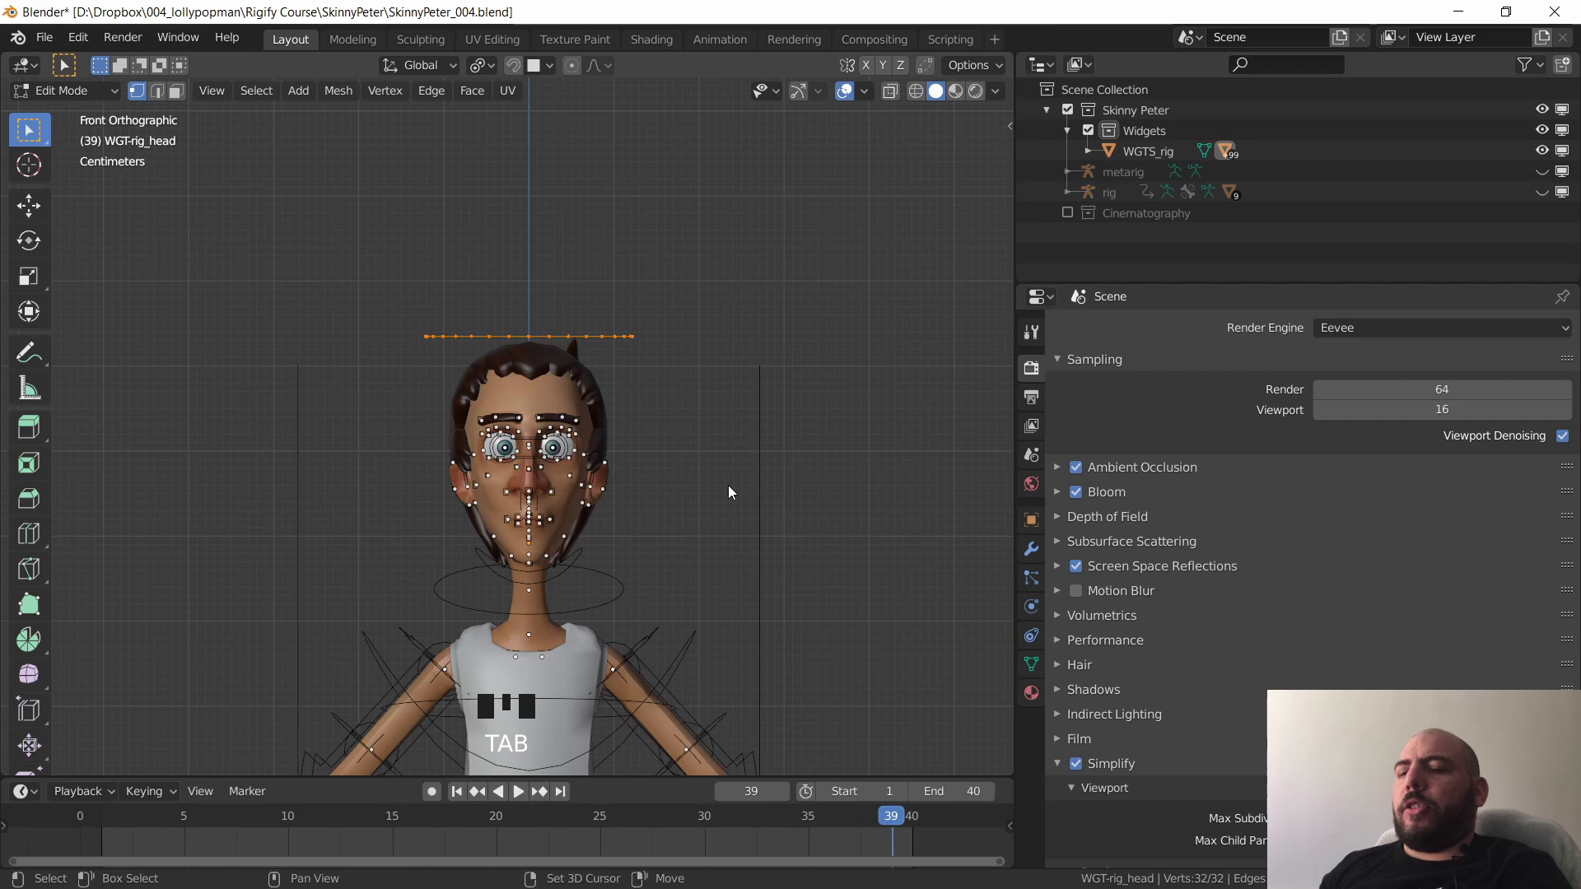
key(shift+s)
click(727, 609)
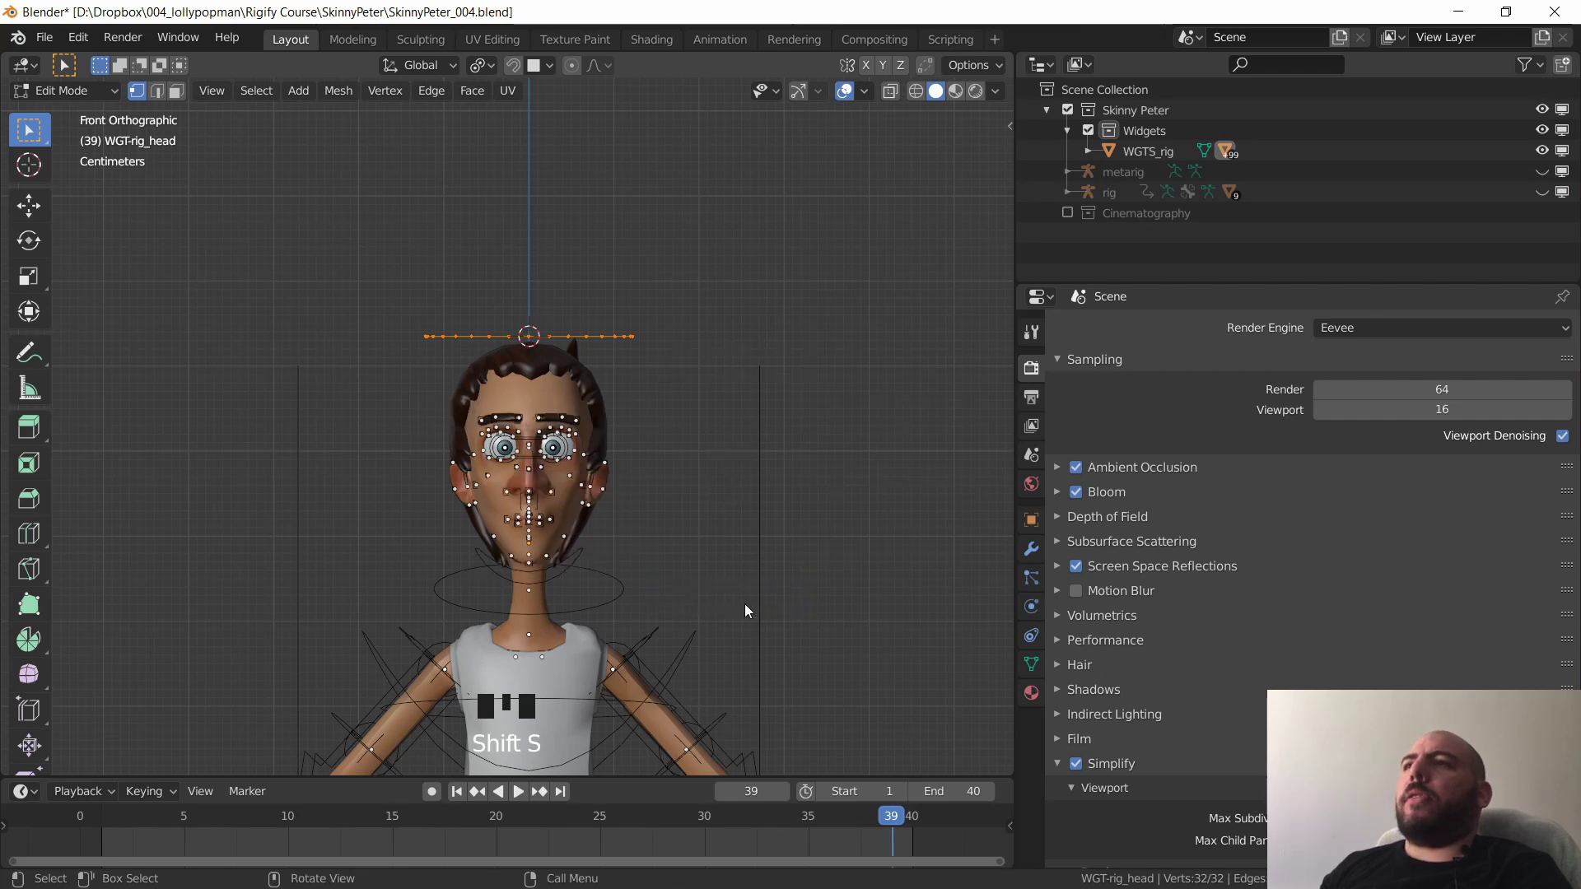
- Delete all vertices of the head widget and add a cube at the 3D cursor in their place
key(x)
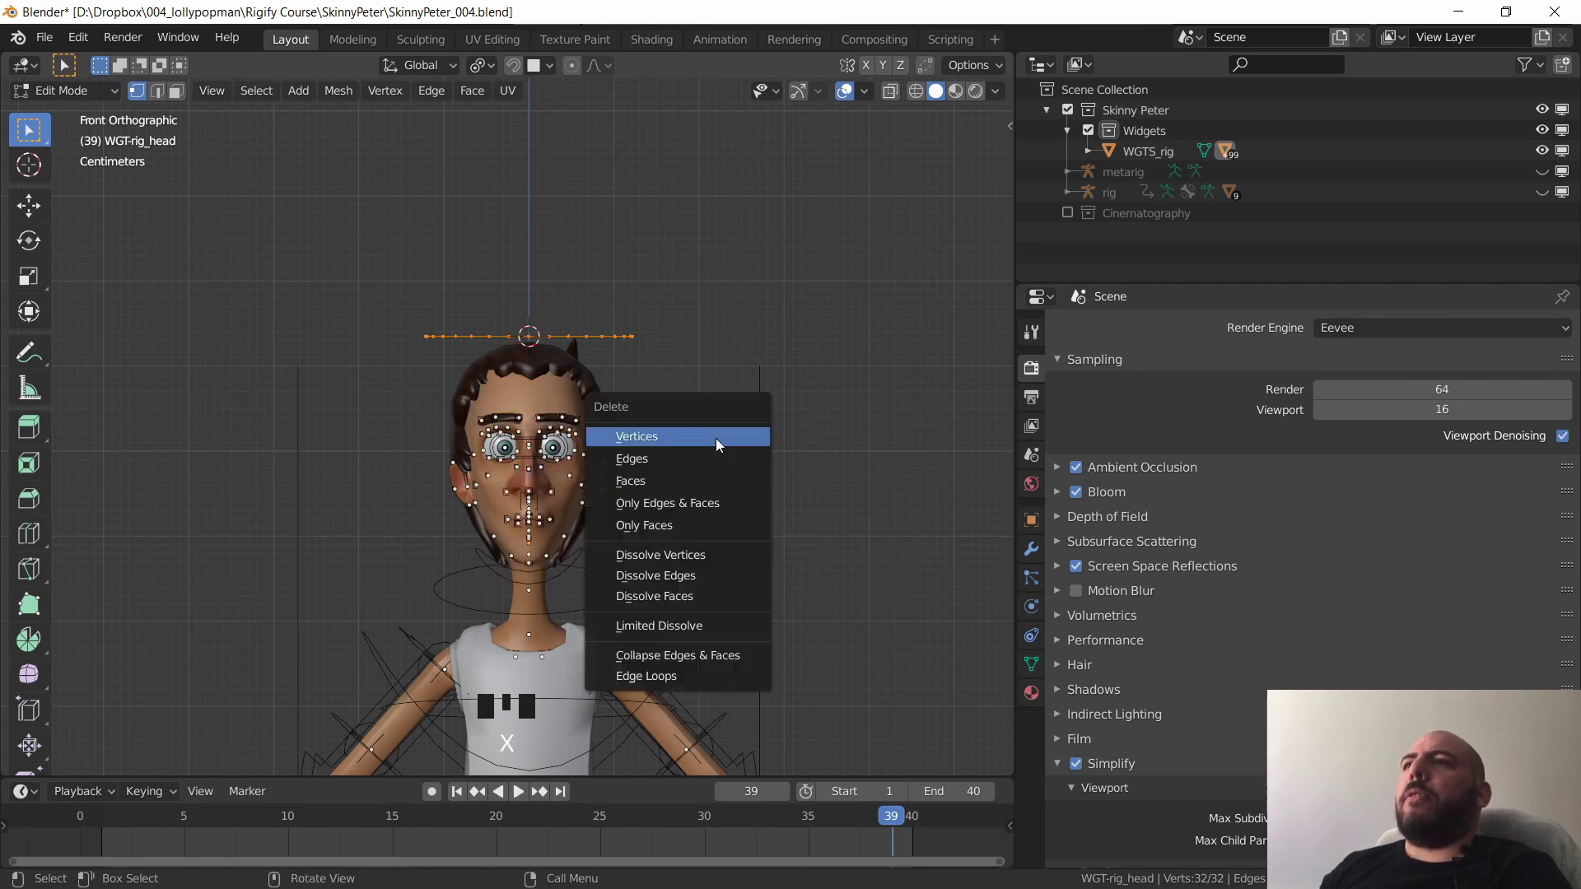
click(715, 438)
key(shift+a)
click(706, 448)
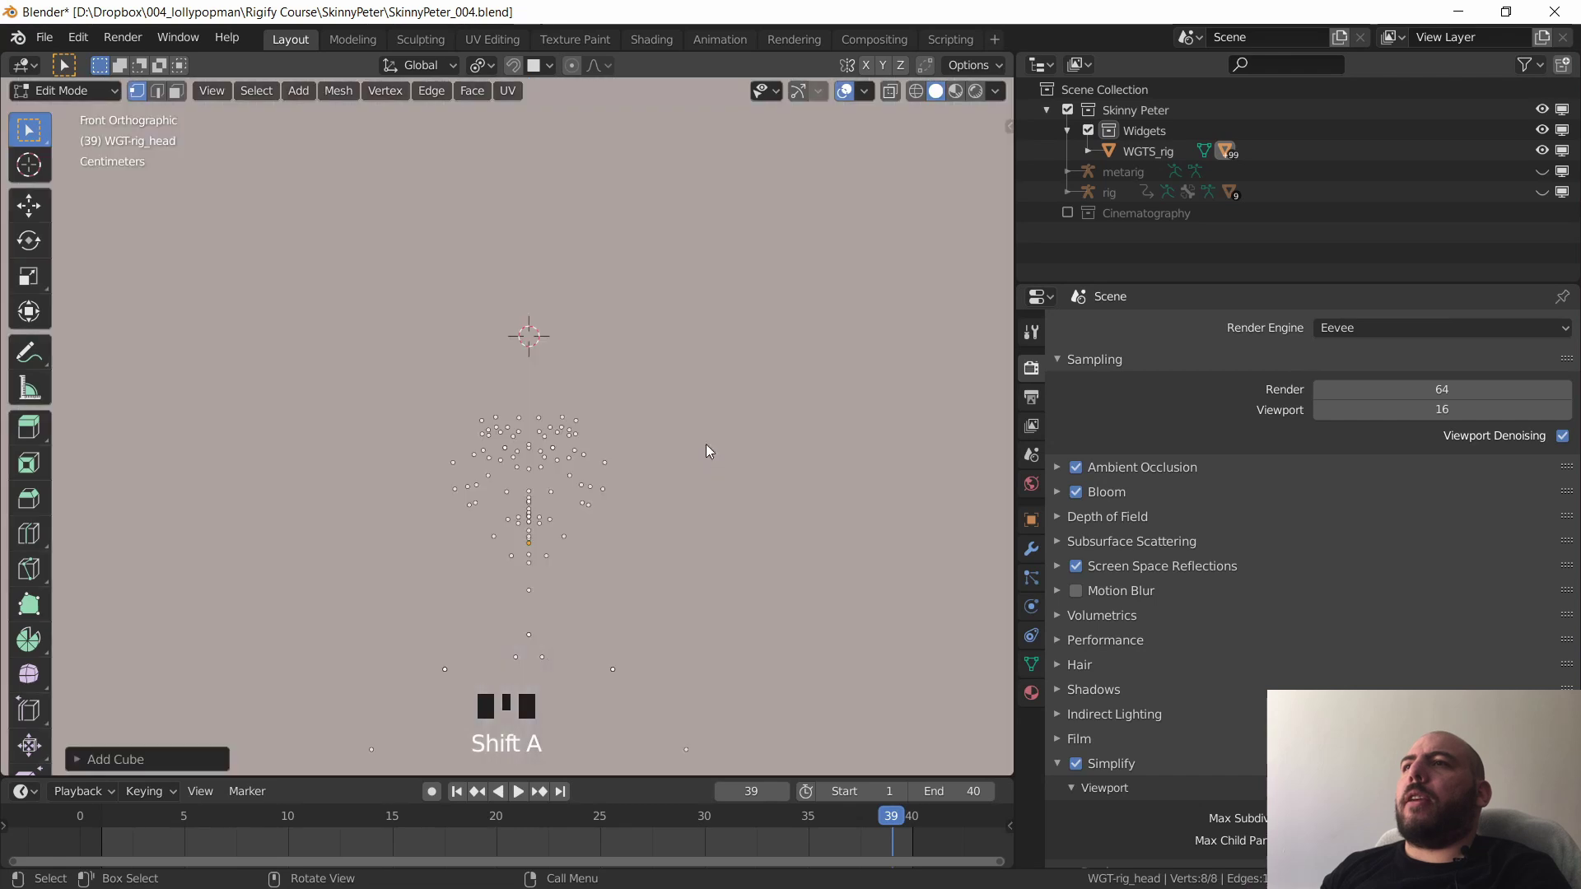
- Scale the cube down to slightly larger than the head and move it down along Z to enclose the head
key(s)
key(s)
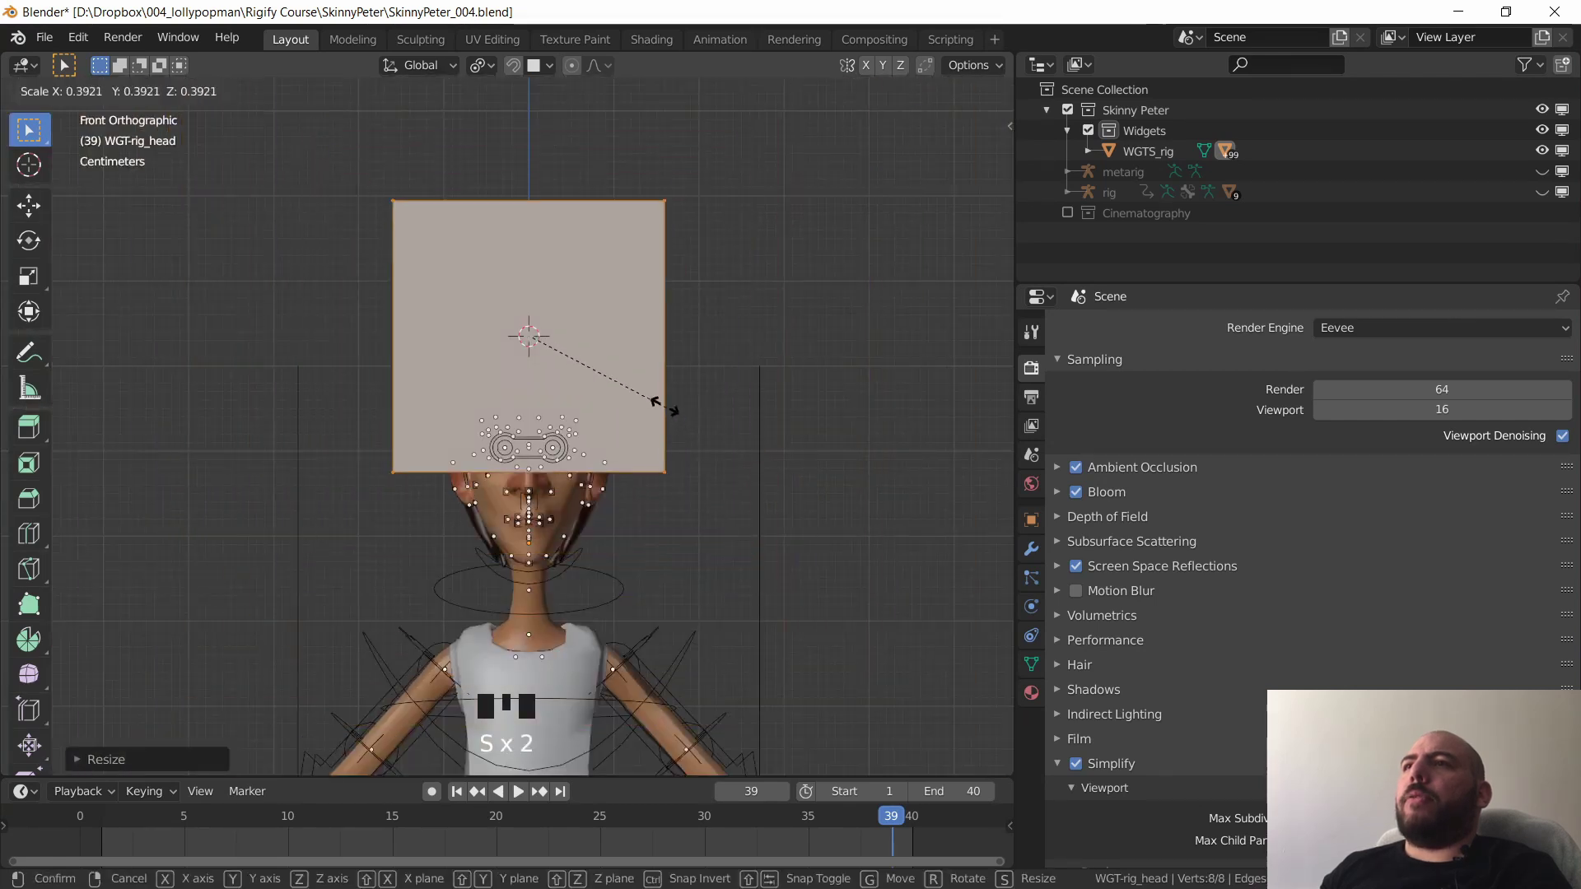
click(652, 397)
key(g)
key(z)
click(708, 539)
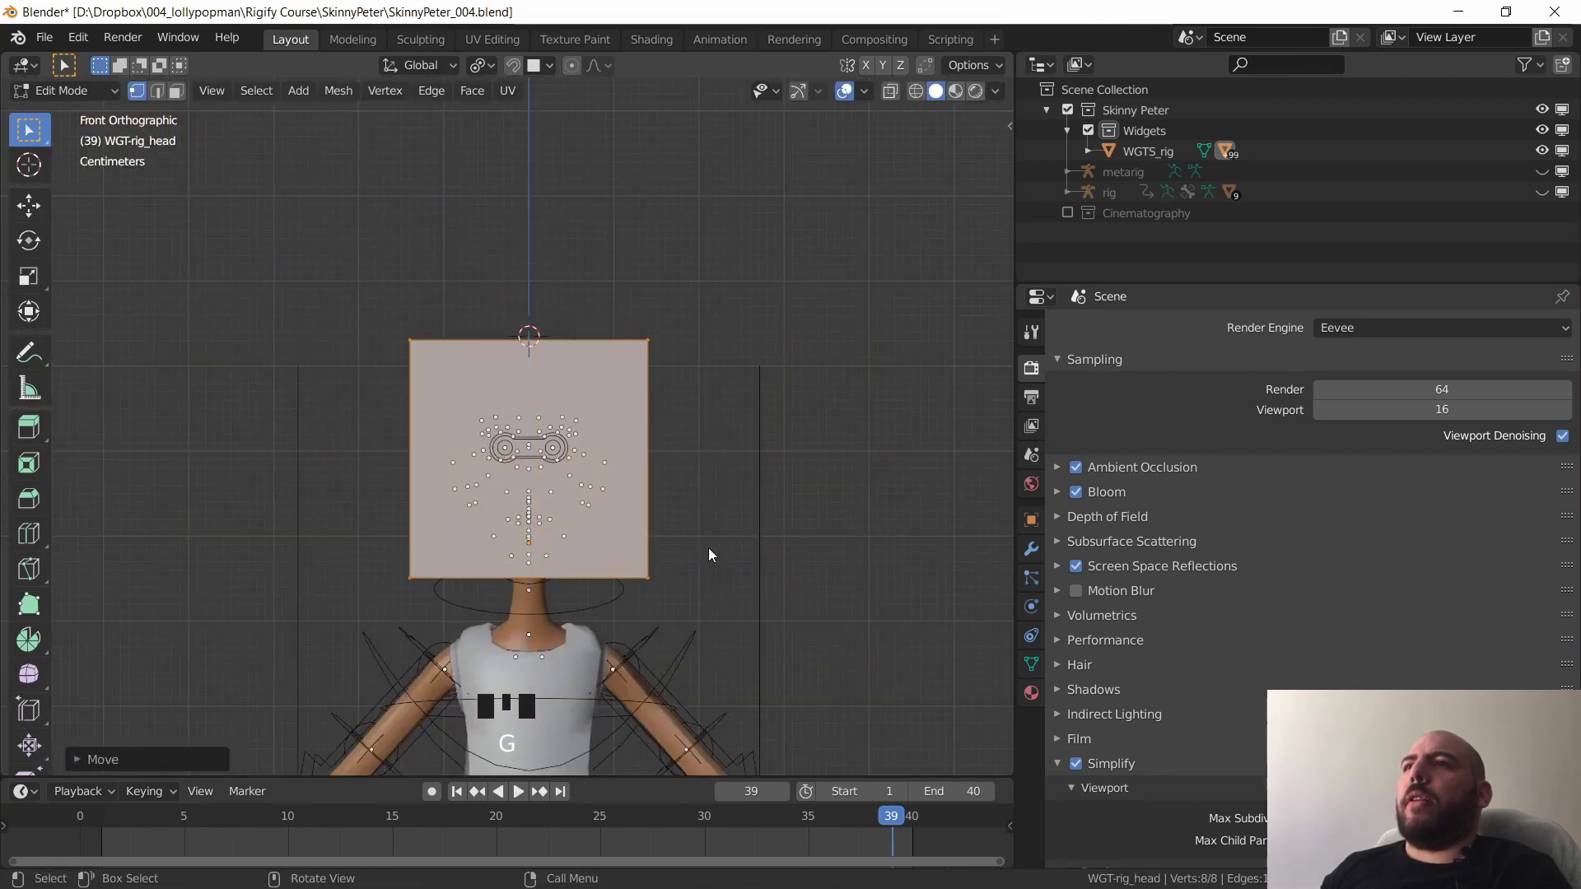
- Delete only the faces of the head cube in the right view, leaving a wireframe box
key(grave)
click(898, 519)
shift+middle_drag(492, 530, 688, 448)
key(x)
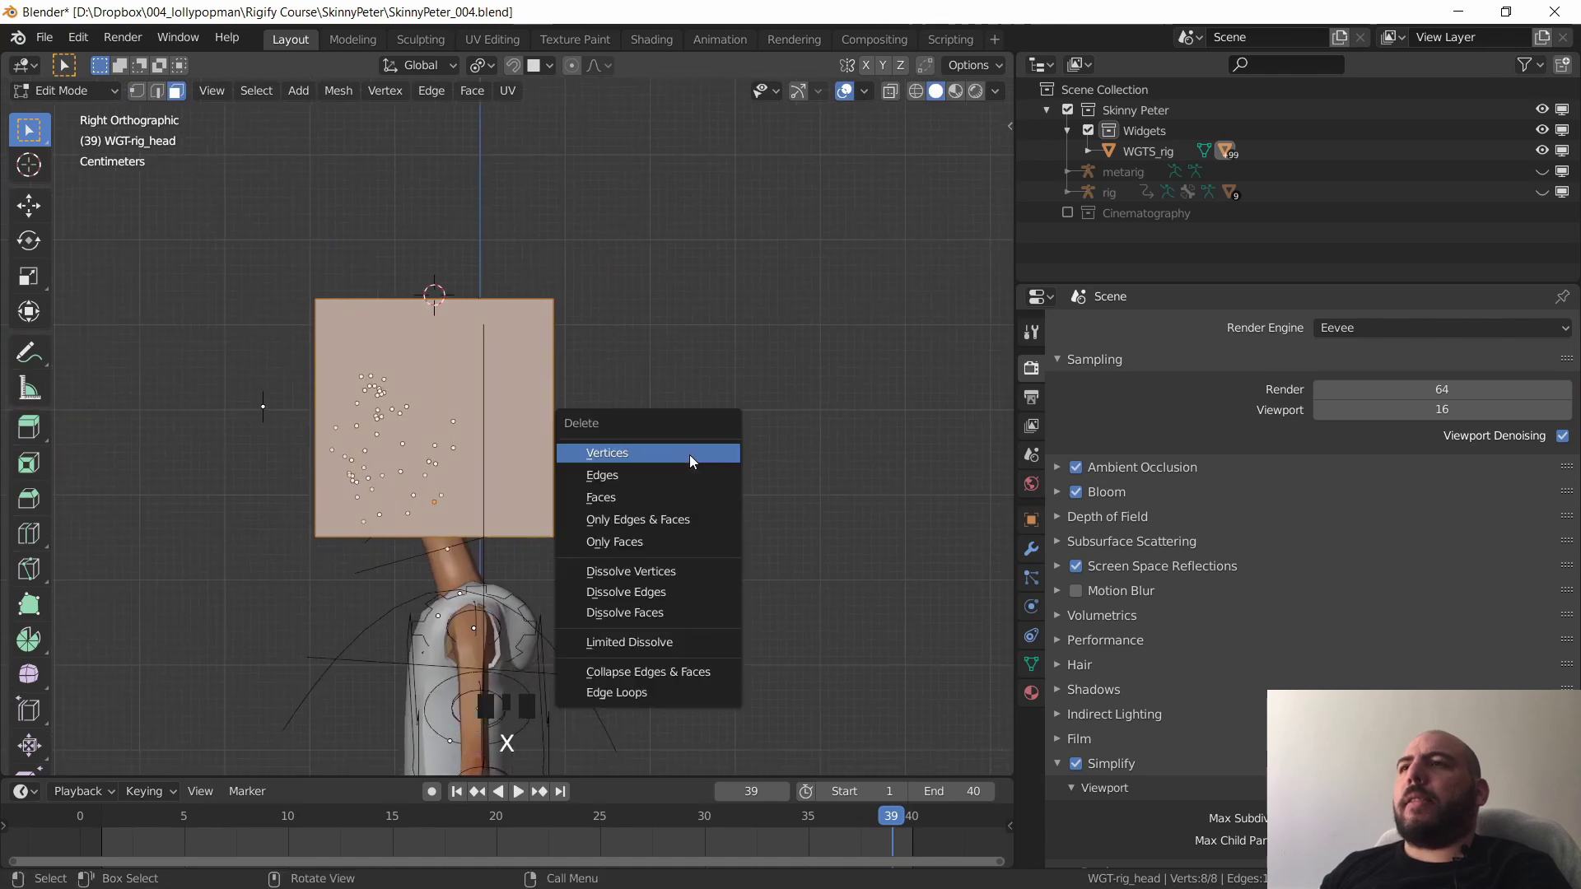
click(674, 541)
shift+middle_drag(491, 547, 527, 502)
click(336, 588)
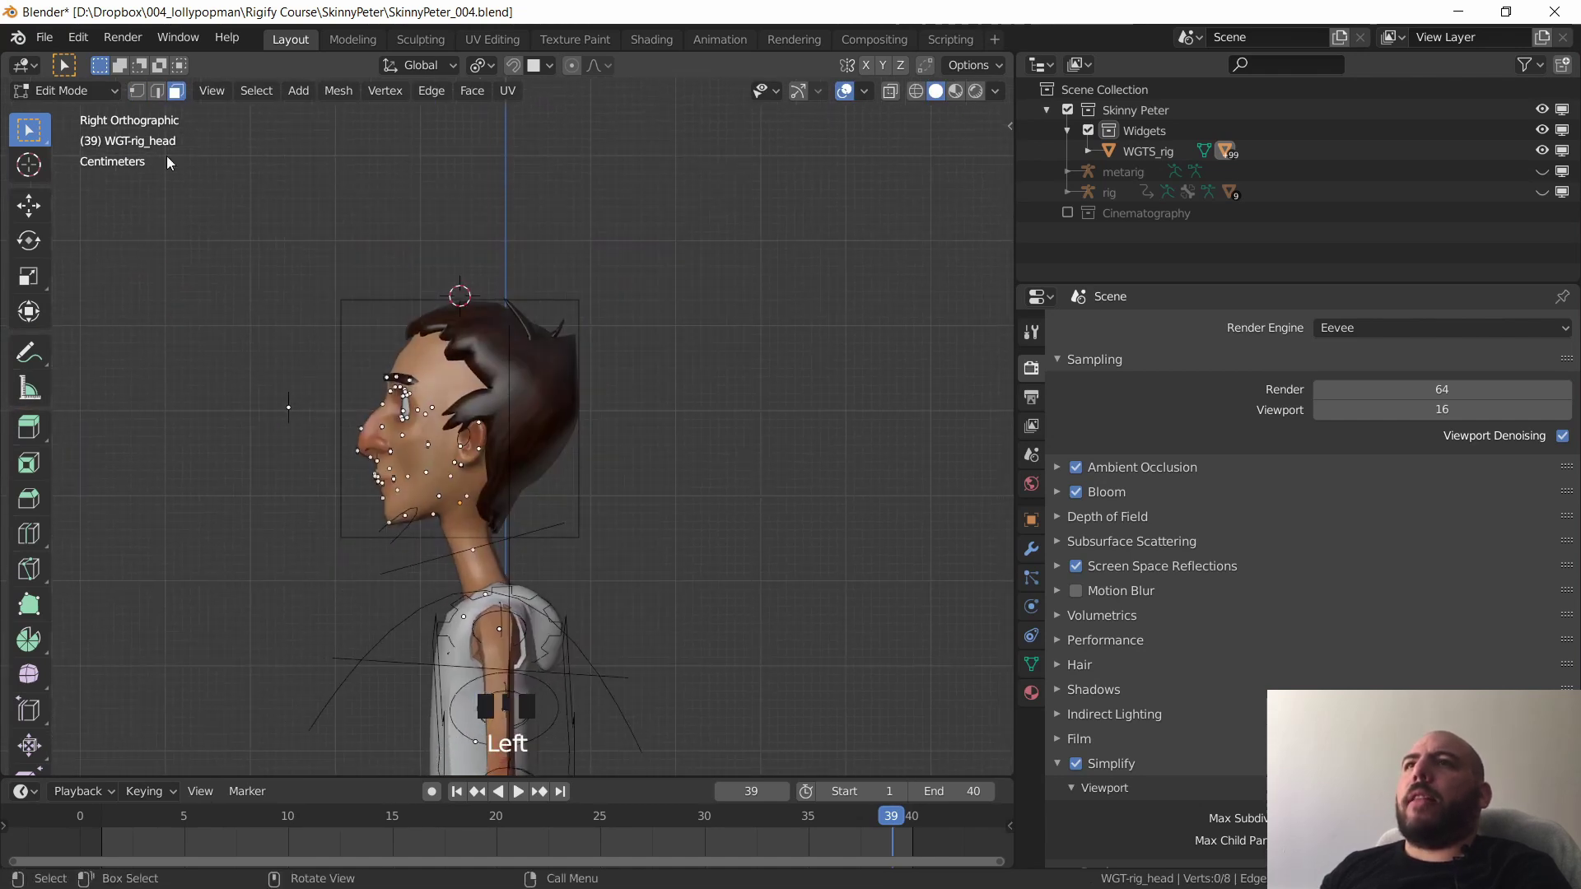
- Select all the box's vertices with X-ray on and move them along Y to centre the box around the head
click(143, 88)
drag(749, 227, 308, 652)
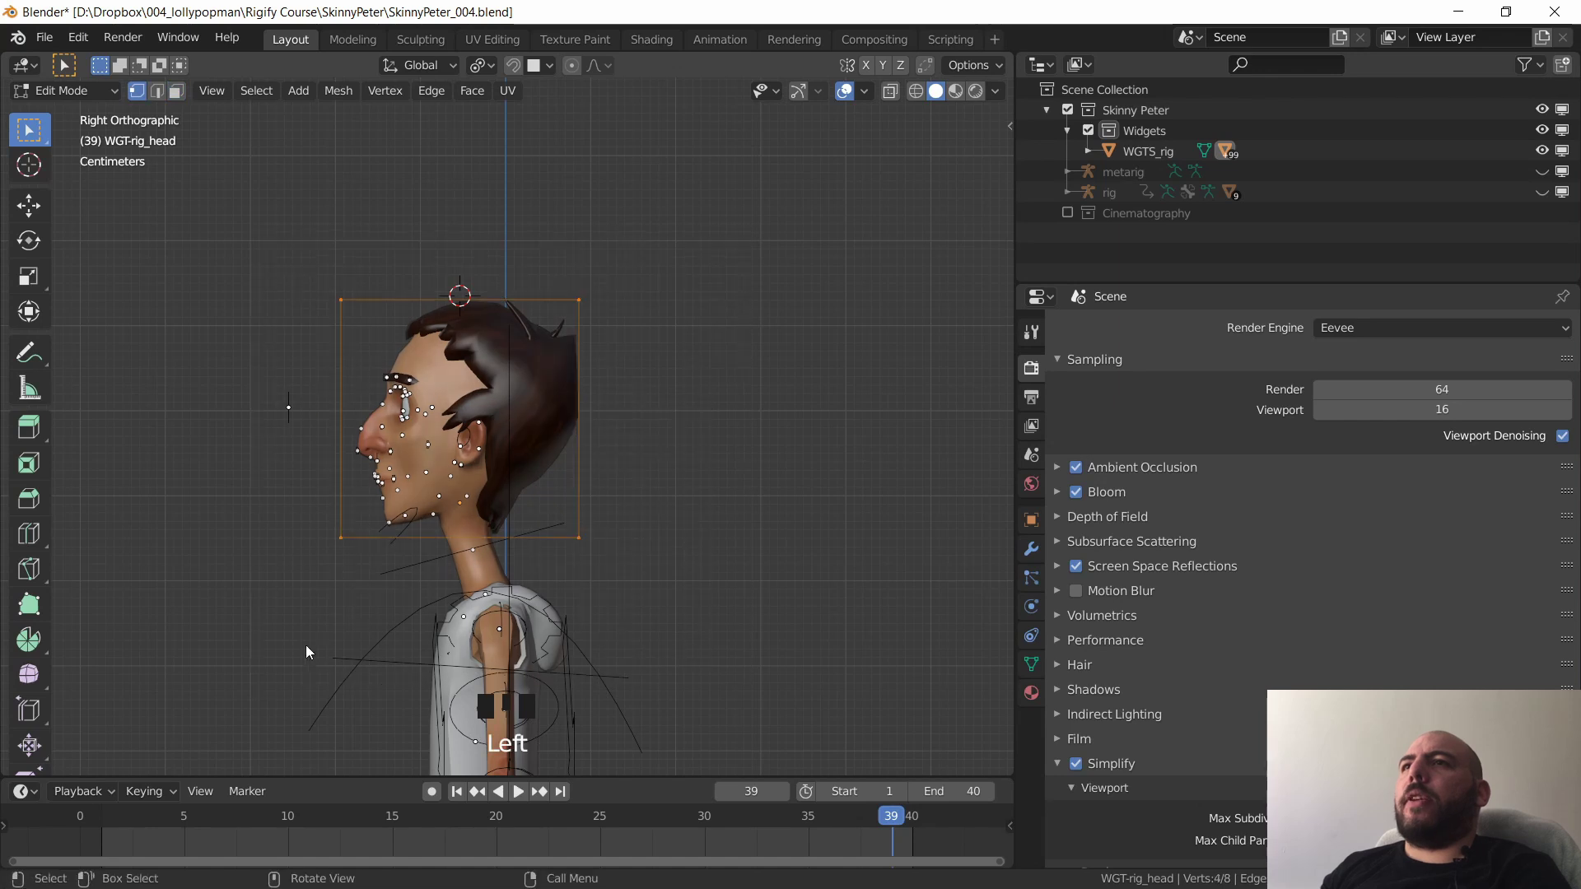
click(890, 91)
drag(721, 182, 361, 507)
key(g)
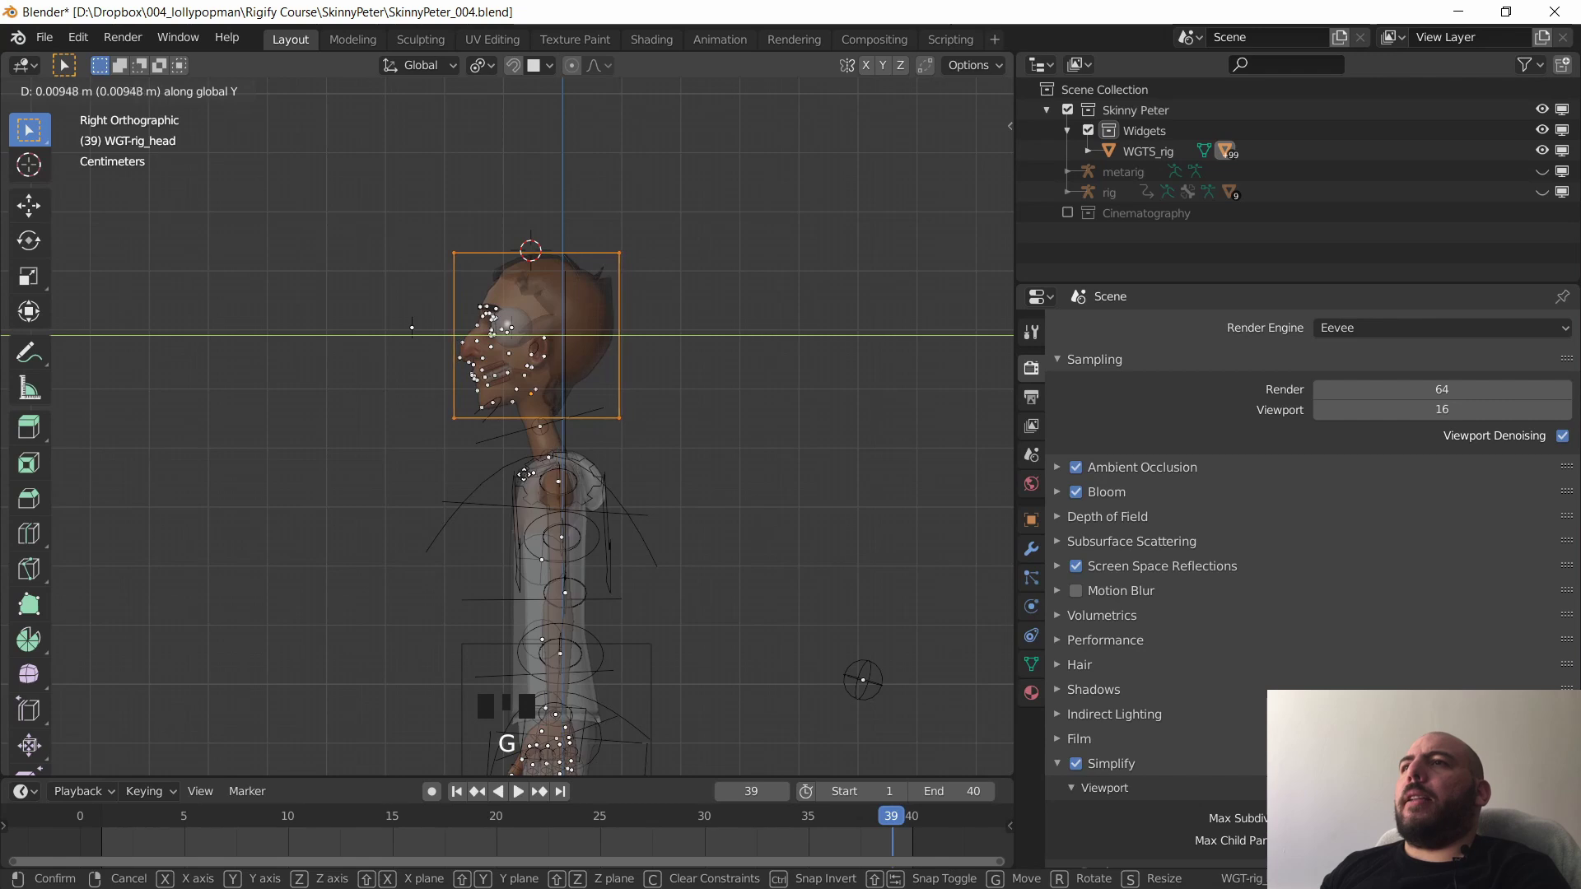
click(412, 327)
- Scale the head box along X to about 0.72 in the front view so it fits the head's width
middle_drag(392, 476, 592, 474)
key(grave)
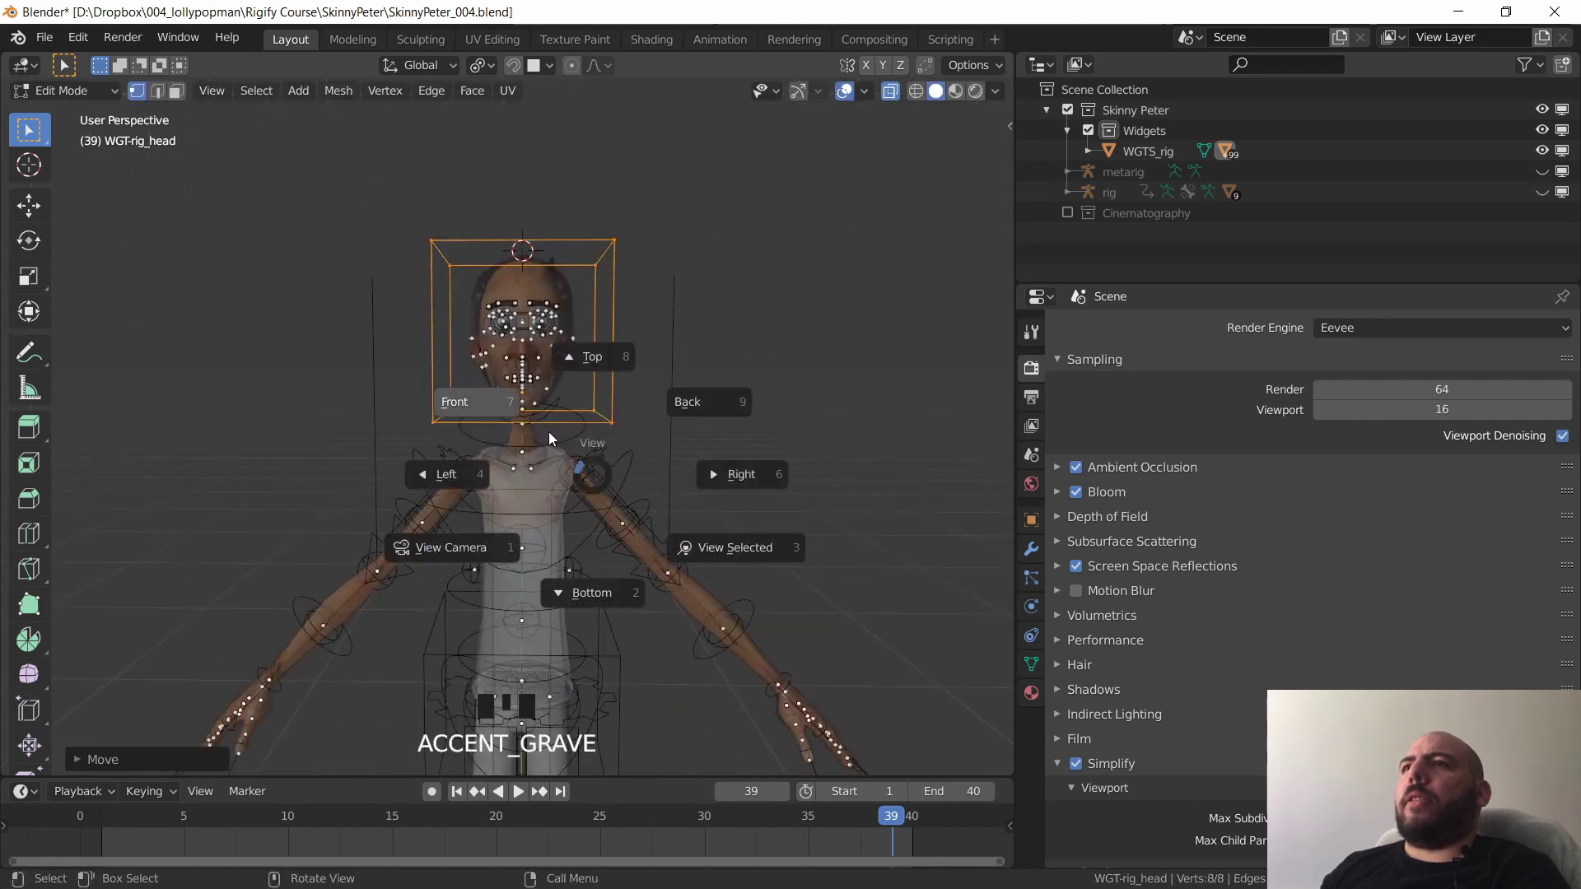
click(402, 343)
key(s)
key(x)
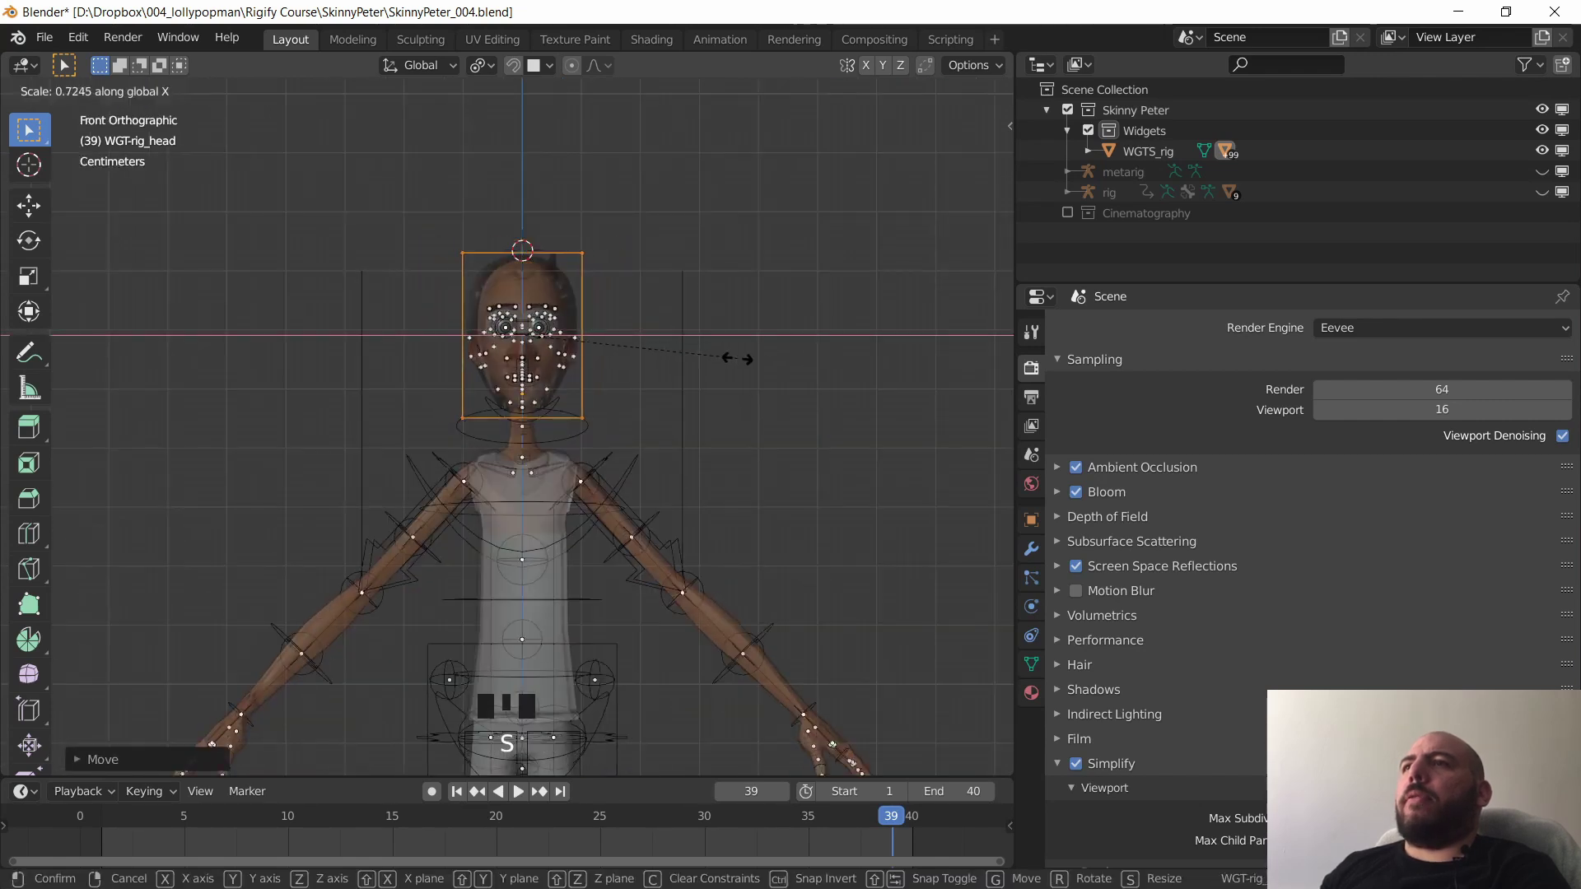
click(735, 360)
- Select the head box's four front vertices and scale them along the X axis
middle_drag(735, 360, 555, 223)
drag(555, 224, 645, 492)
middle_drag(645, 492, 719, 417)
key(s)
key(x)
click(723, 449)
- In the right view, move the head box's two upper front vertices down and its two lower front vertices up along Z
key(grave)
drag(388, 191, 494, 306)
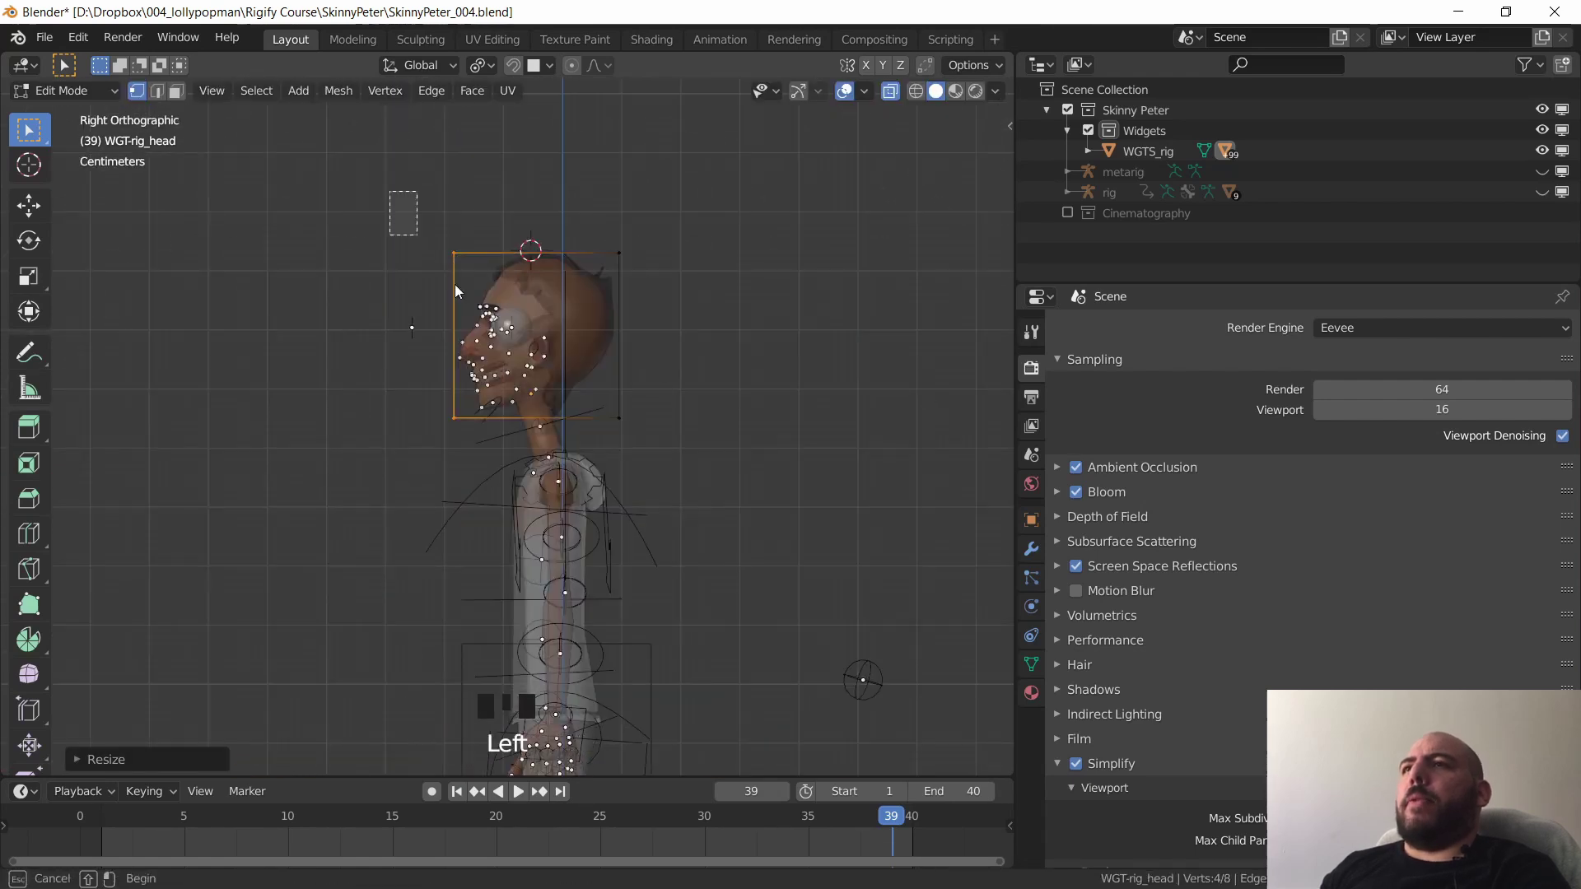
key(g)
key(z)
click(494, 317)
drag(404, 462, 473, 392)
key(g)
key(z)
click(461, 377)
key(Tab)
middle_drag(517, 428, 458, 438)
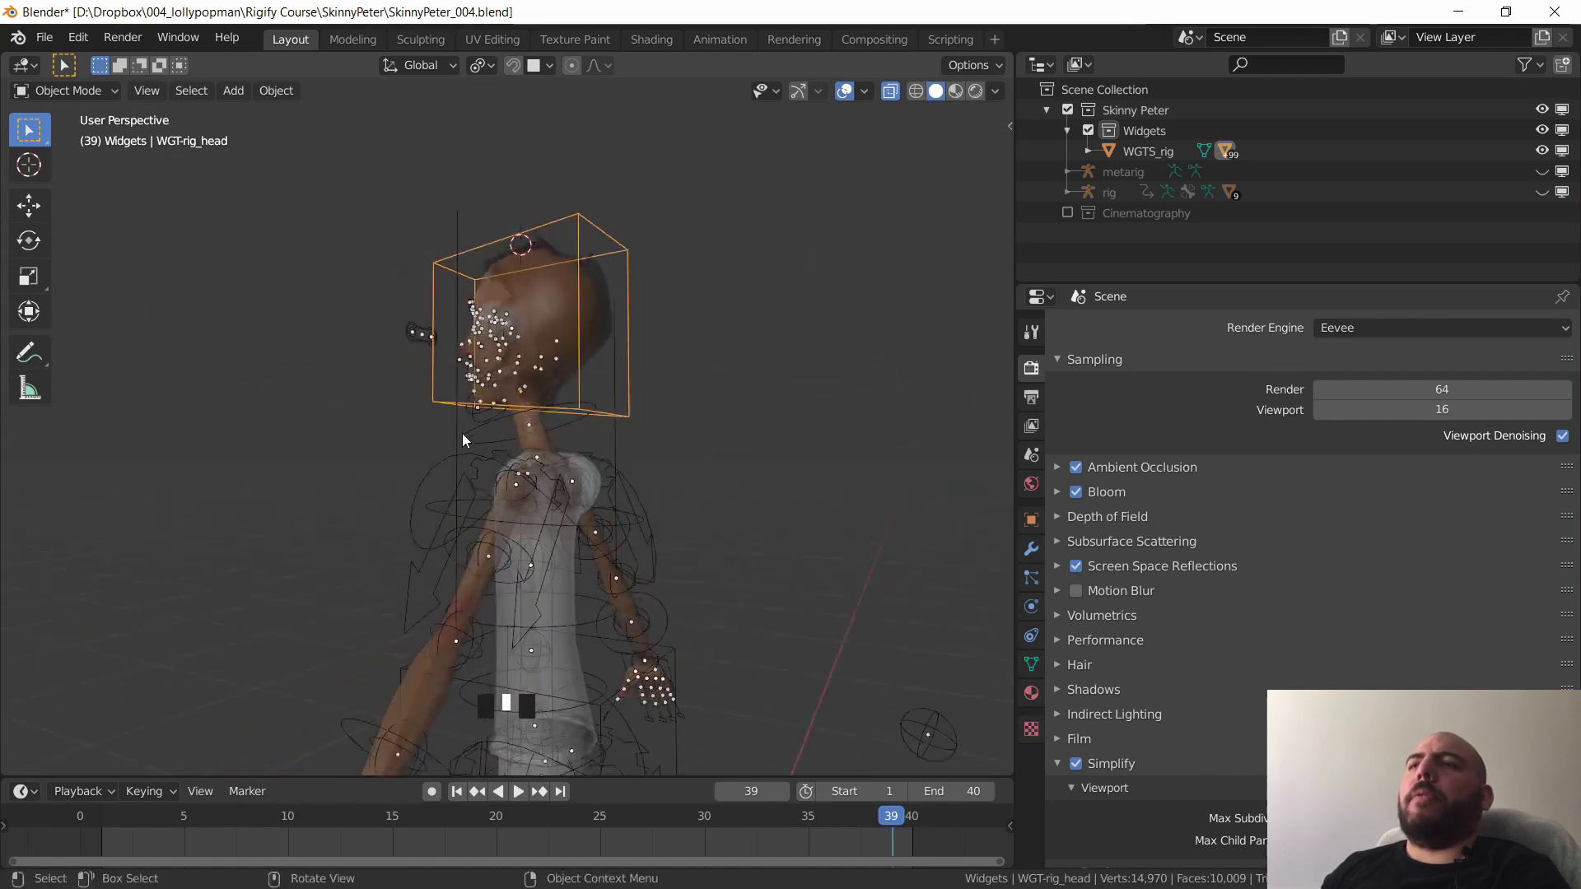
- Move all four front vertices of the head box down along Z by about 0.017 m and turn X-ray off
key(grave)
key(Tab)
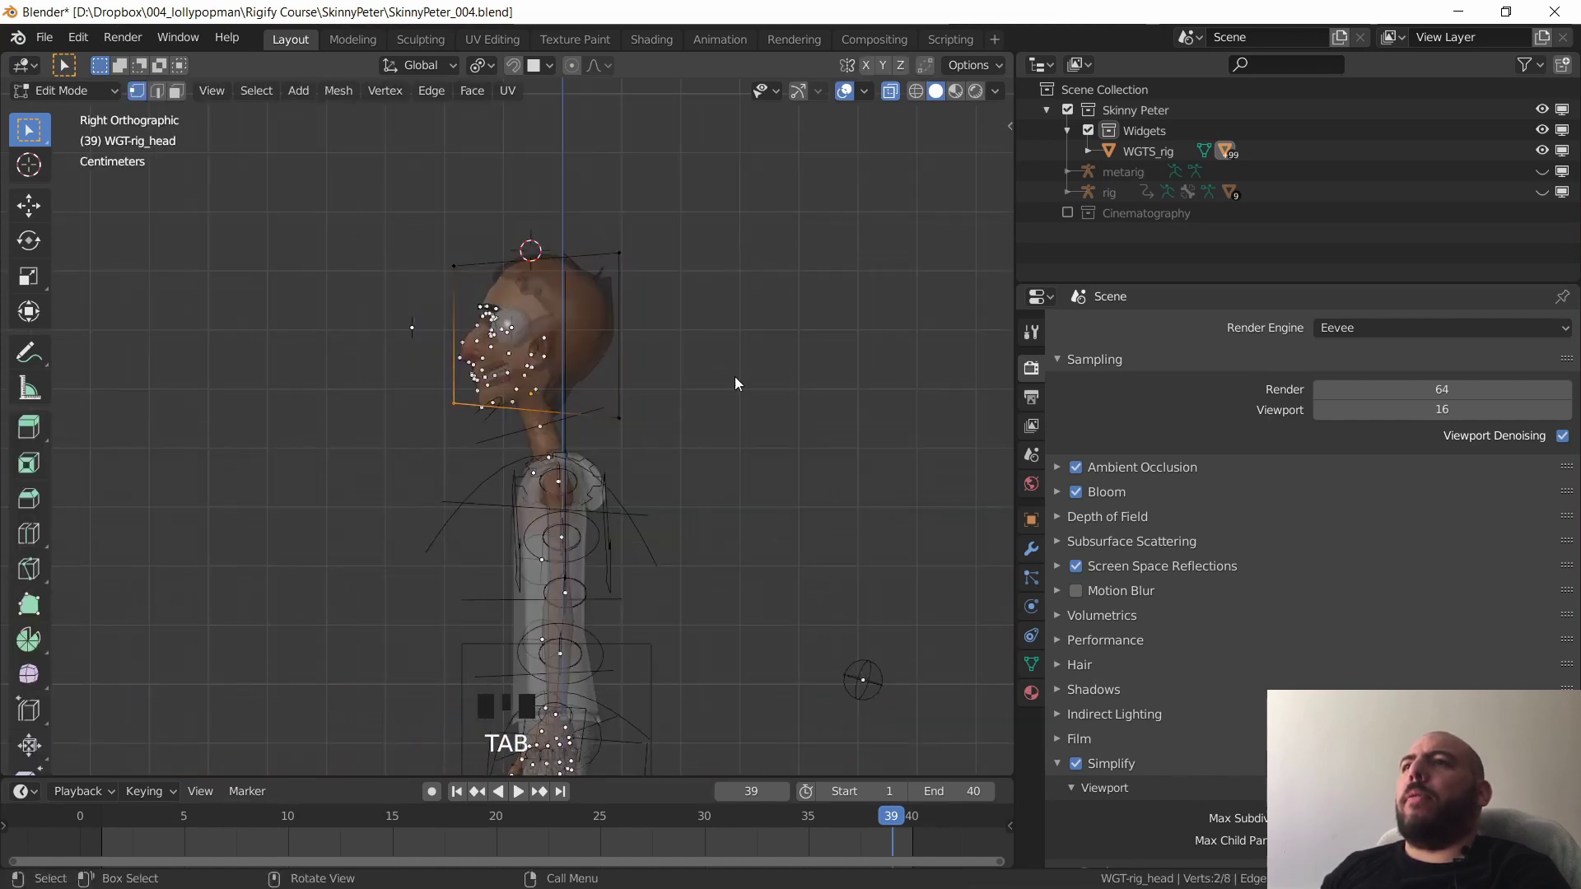
drag(363, 192, 484, 466)
key(g)
key(z)
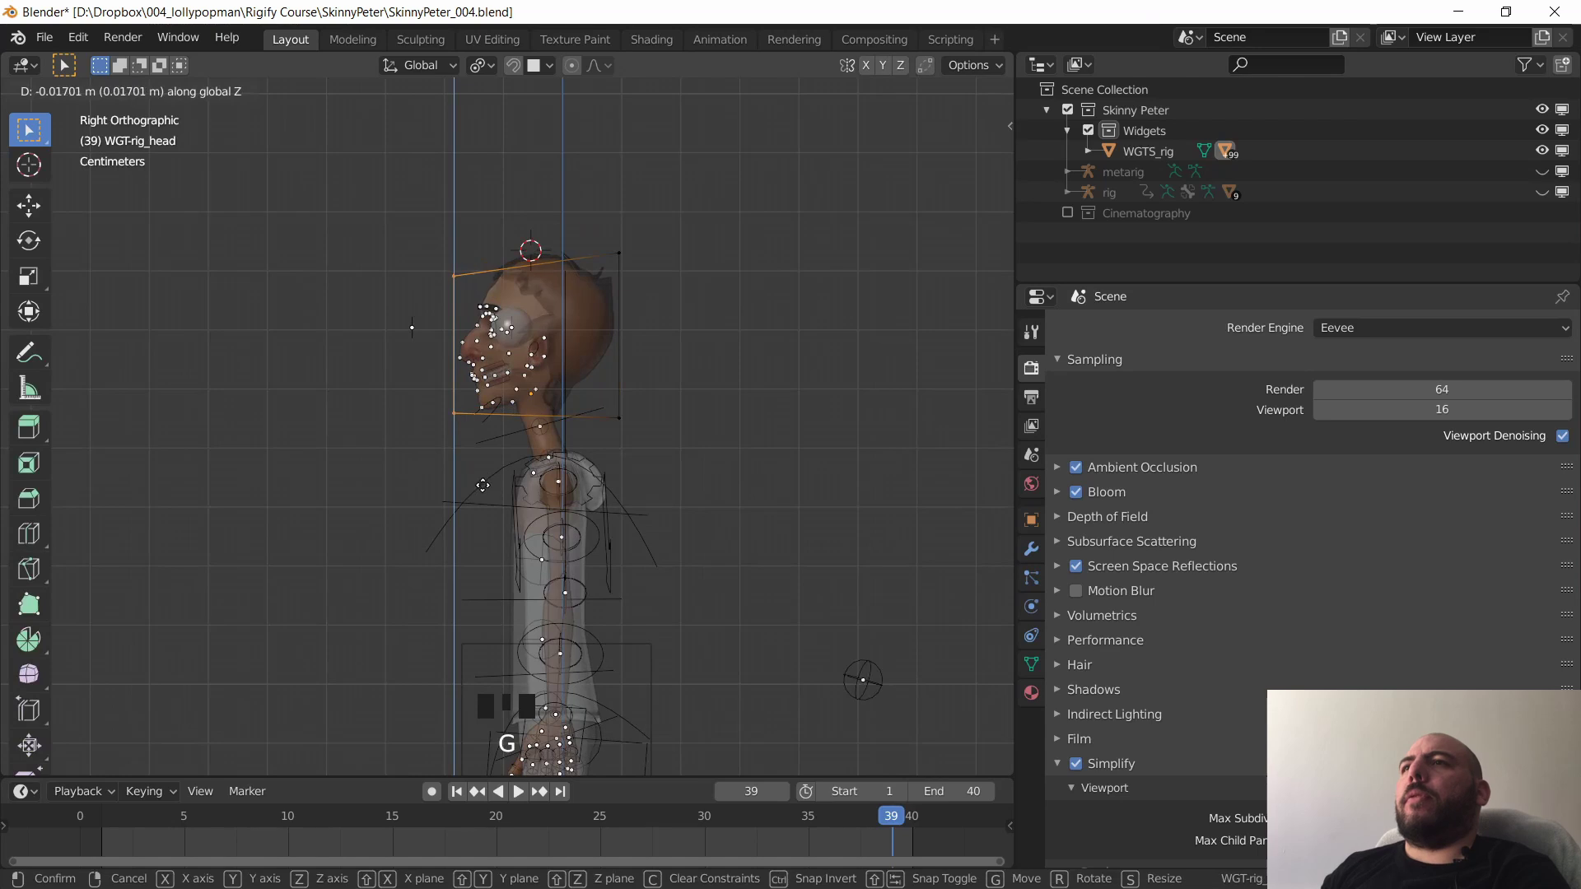
click(482, 491)
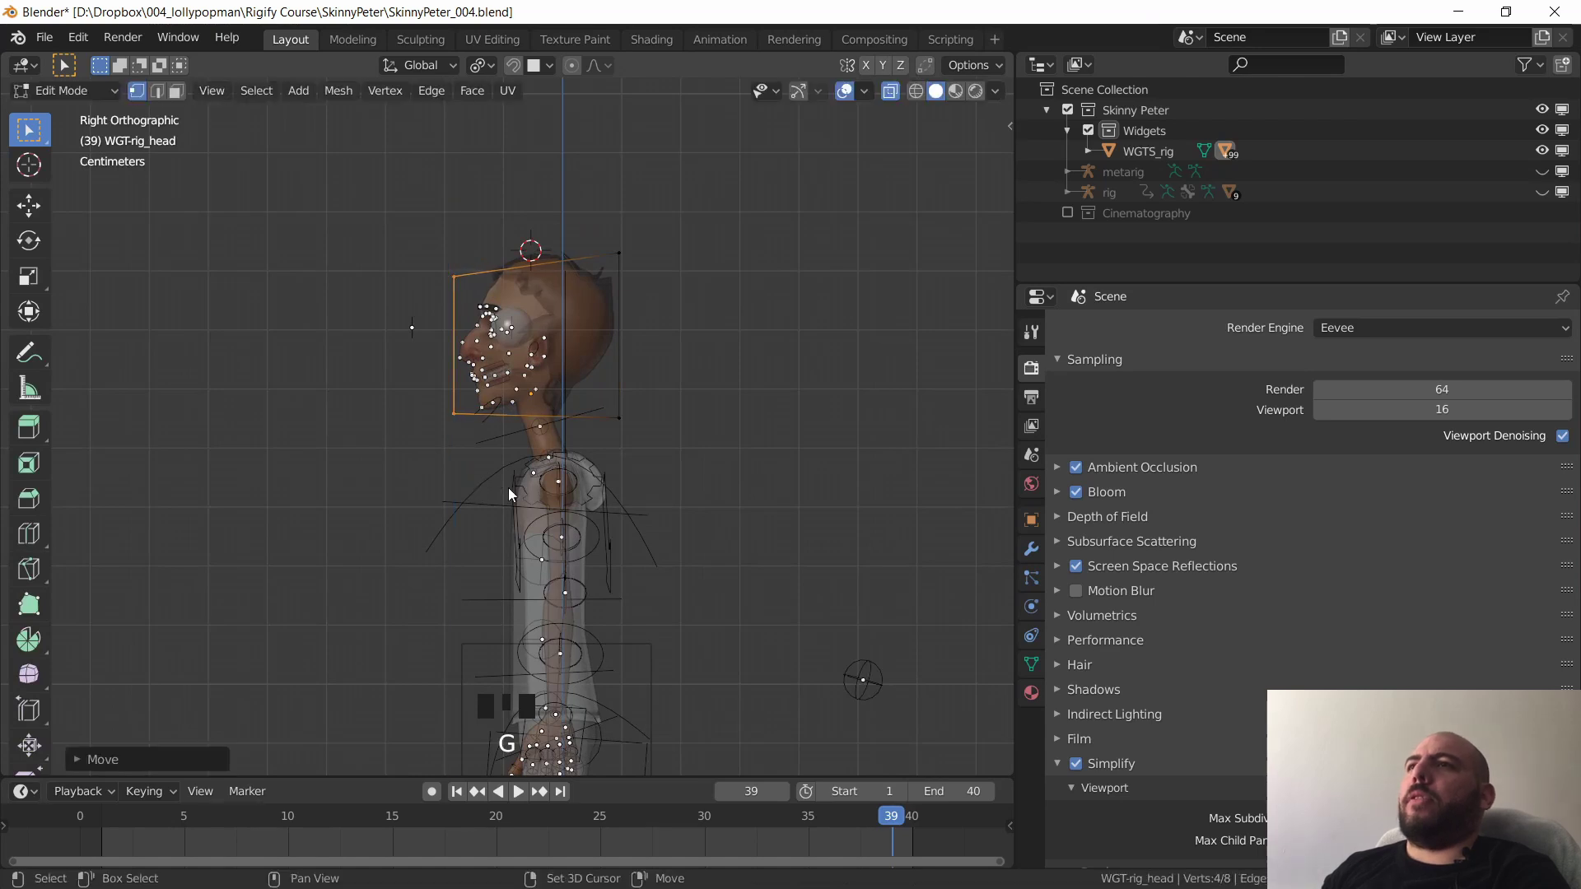
key(Tab)
key(alt+z)
- Select the neck ring widget and scale its mesh down closer to the neck
click(590, 348)
middle_drag(486, 337, 639, 464)
key(grave)
key(grave)
click(498, 335)
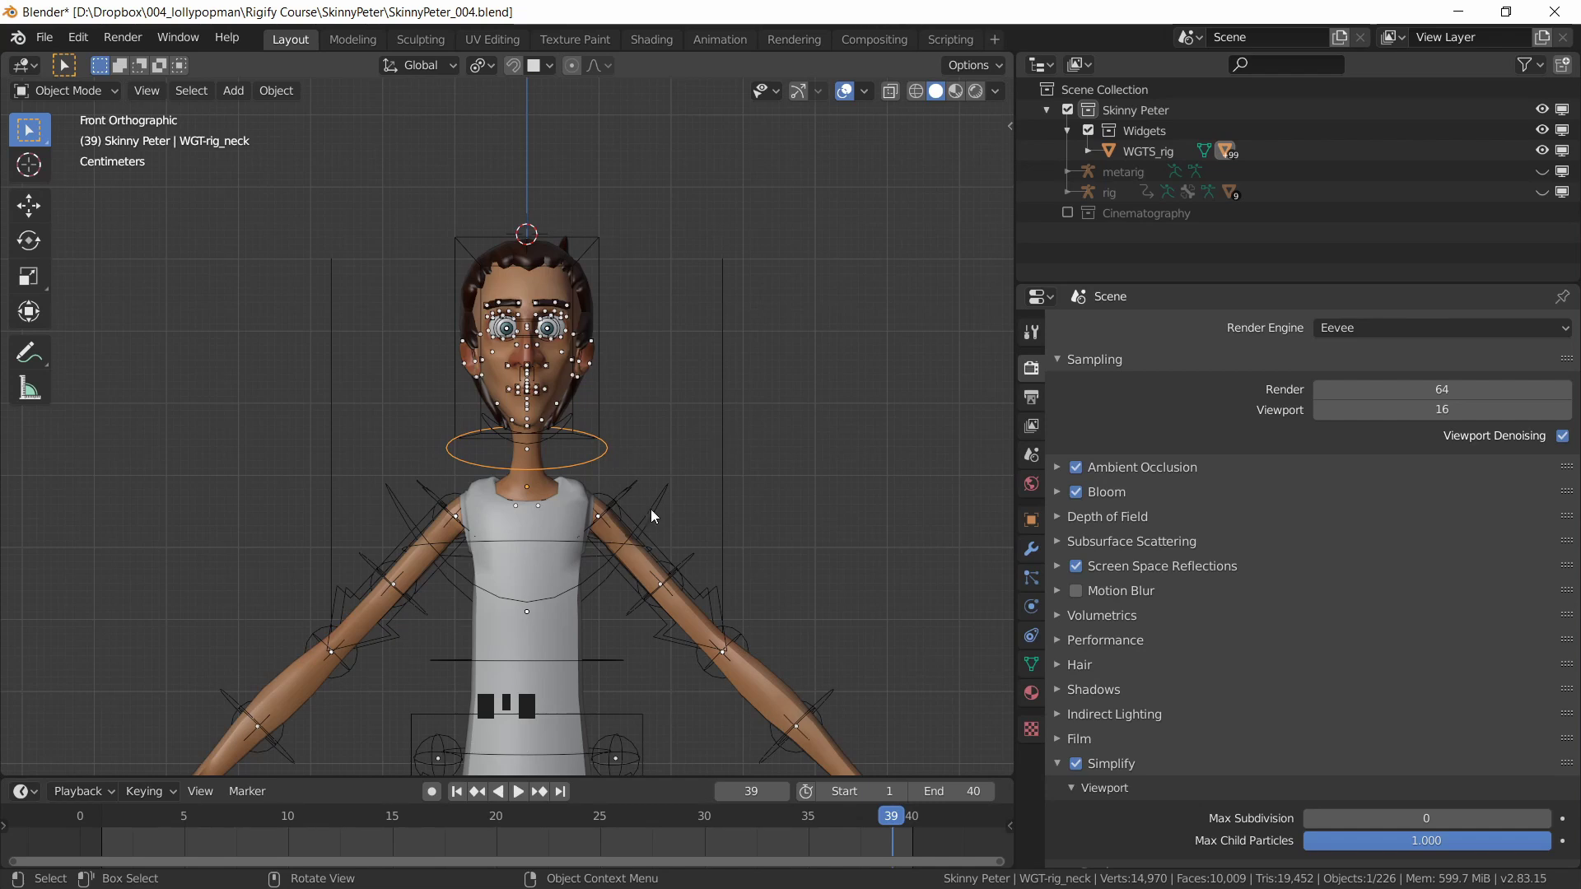
key(Tab)
key(s)
click(592, 484)
shift+middle_drag(576, 549, 587, 451)
key(Tab)
- Scale the chest widget's mesh down and move it up along Z towards the upper chest
click(595, 480)
key(Tab)
key(s)
click(779, 468)
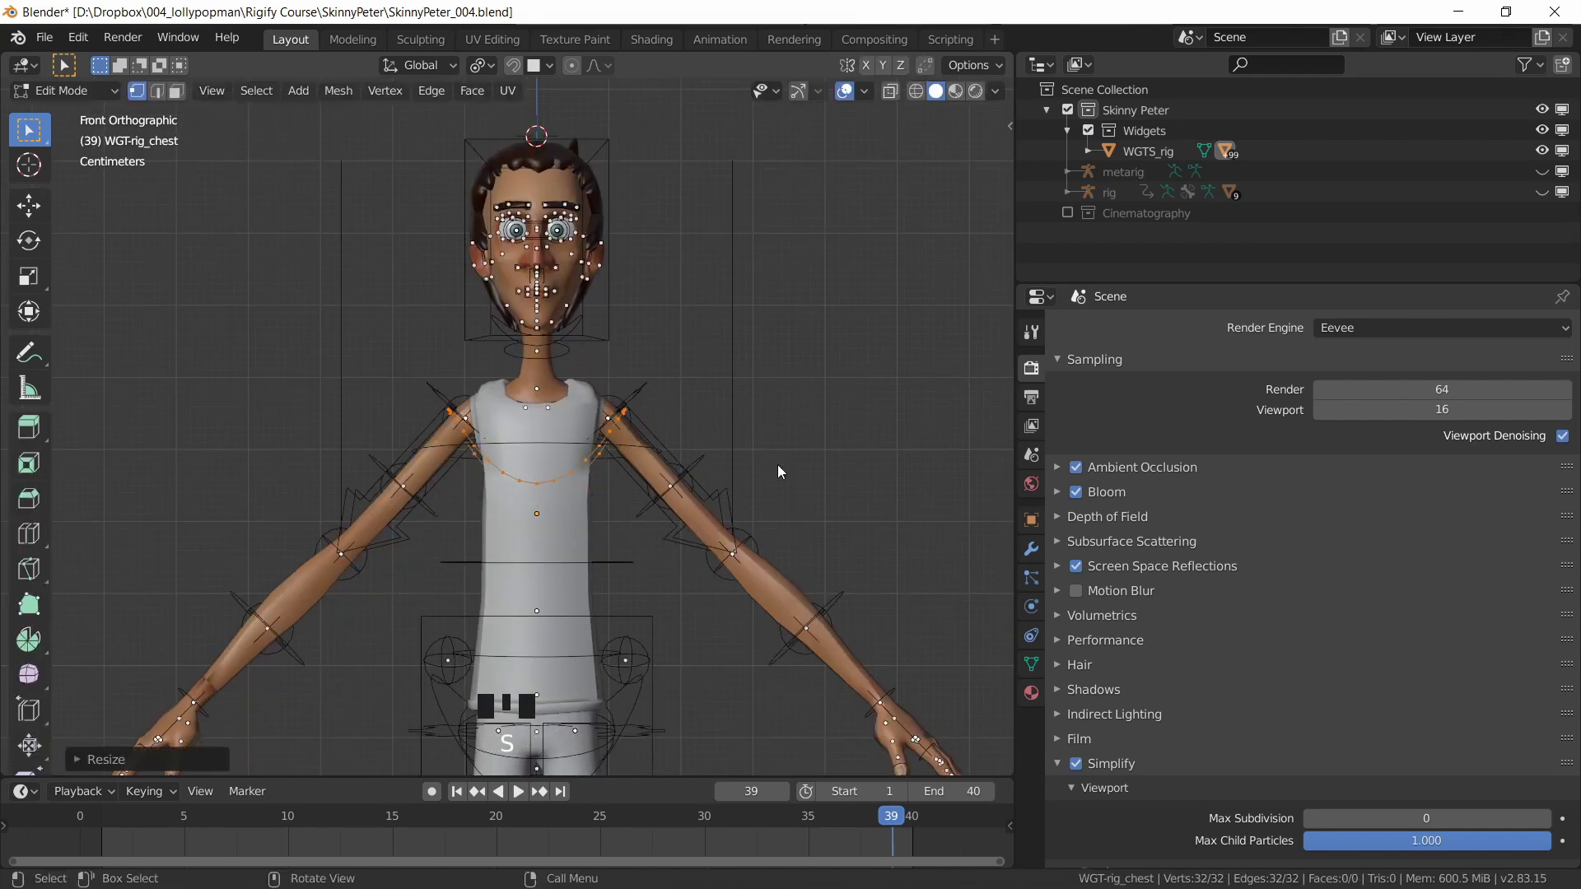
key(g)
key(z)
click(746, 409)
shift+middle_drag(606, 696, 634, 511)
key(Tab)
- Scale the torso box widget's mesh to about 1.19 and flatten it along Z
click(650, 432)
shift+middle_drag(715, 539, 691, 467)
key(Tab)
key(s)
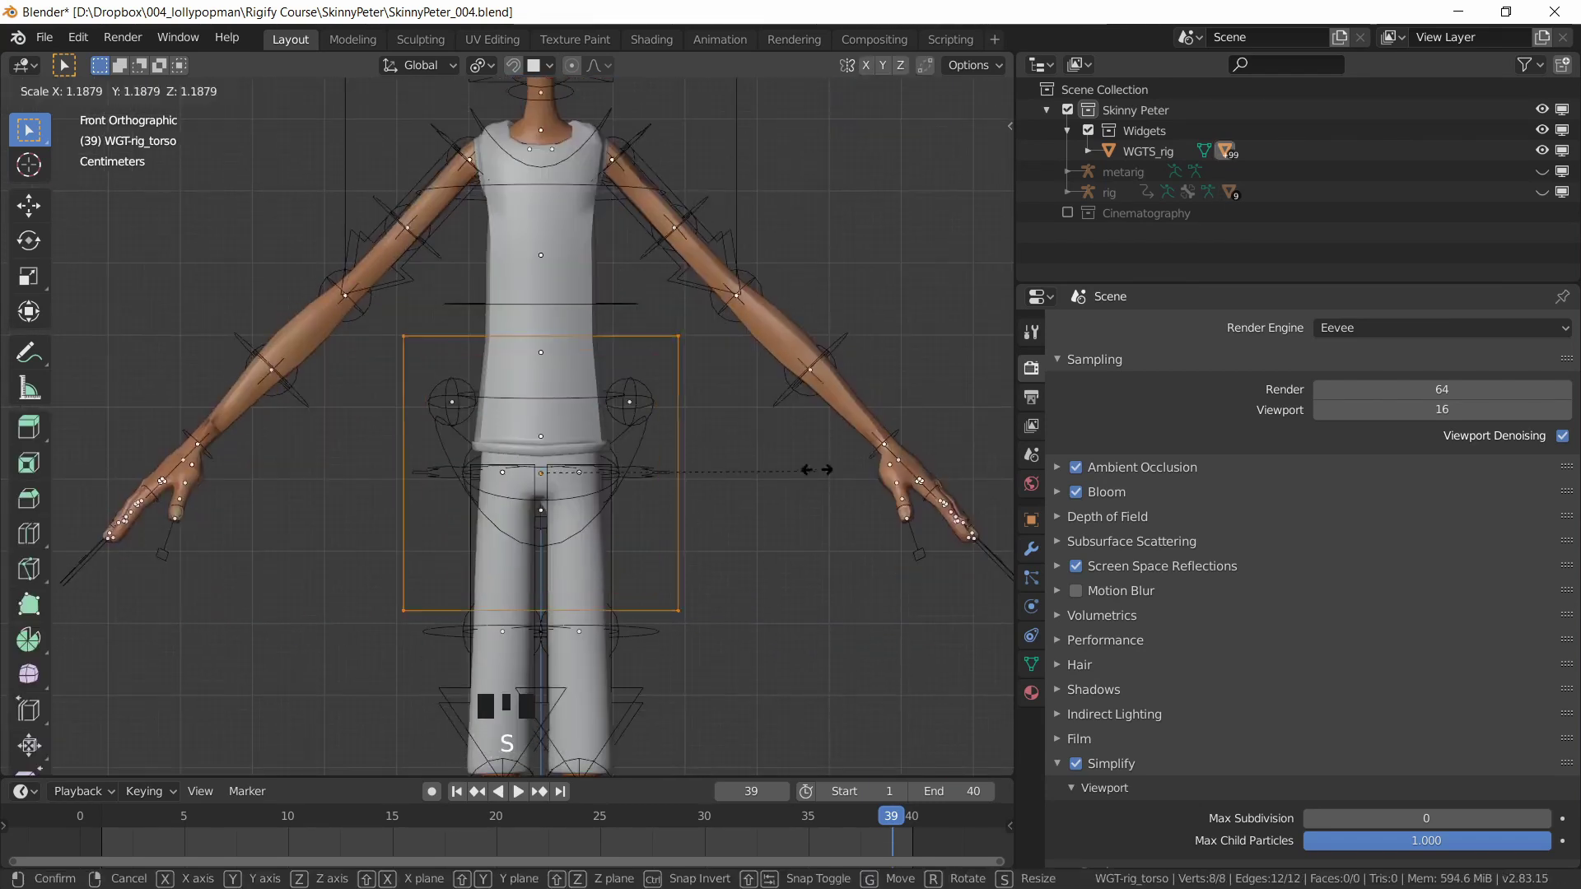
click(817, 470)
key(s)
key(z)
click(544, 527)
- Move the flattened torso box up along Z to the shirt hem and adjust its overall size around the waist
key(g)
key(z)
click(621, 628)
key(s)
click(632, 641)
middle_drag(617, 511, 690, 453)
key(Tab)
middle_drag(689, 516, 708, 286)
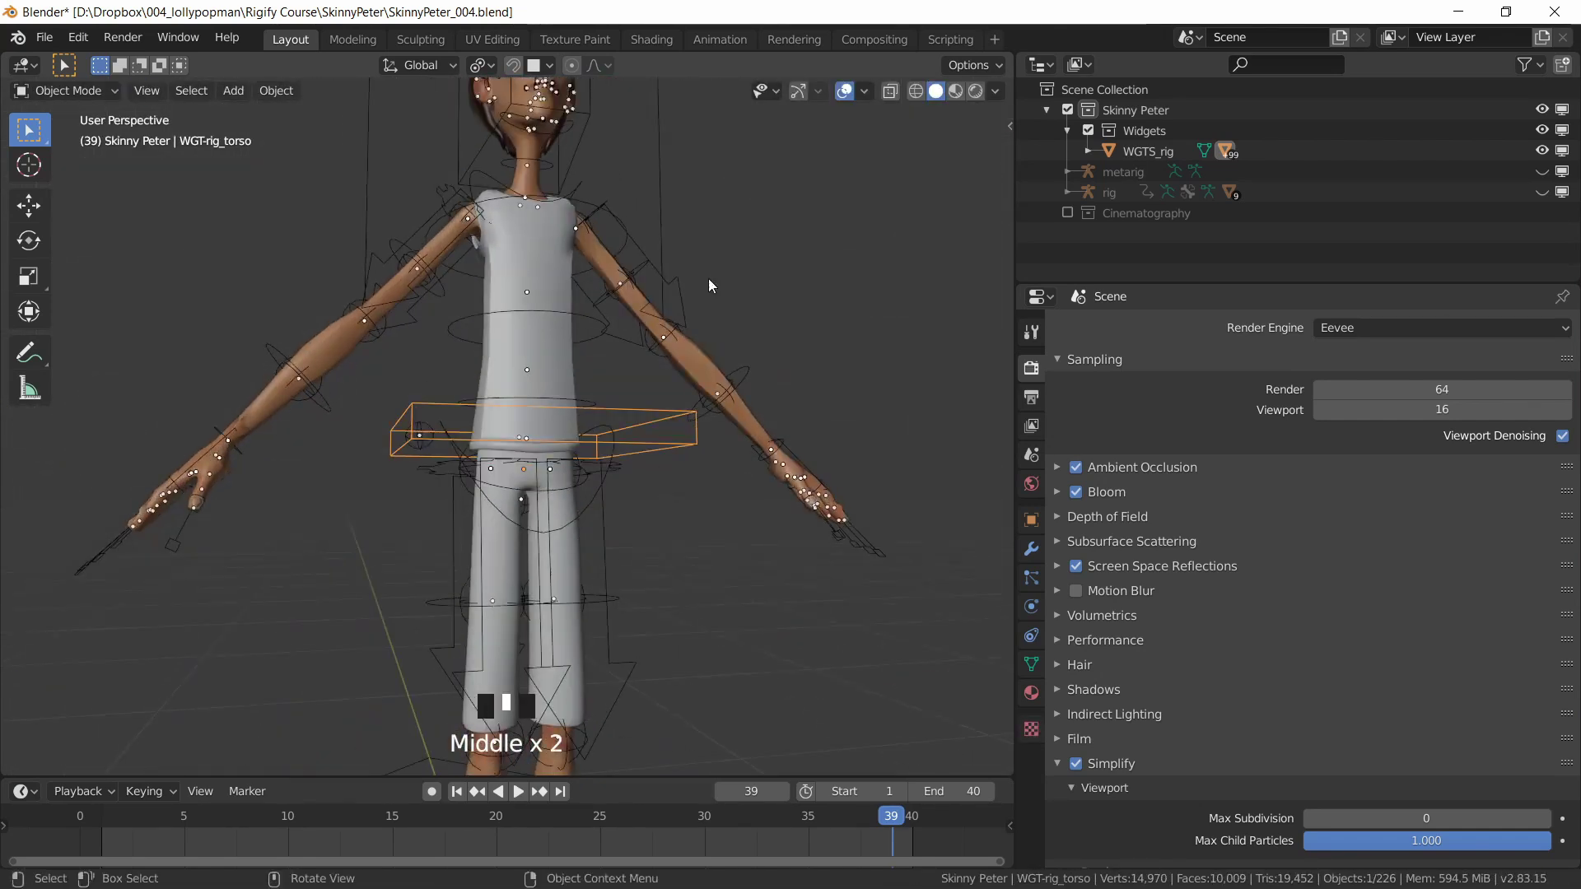
- Select the curved hips widget and scale its mesh down closer to the pelvis
click(575, 502)
middle_drag(575, 502, 580, 452)
click(572, 506)
key(grave)
key(grave)
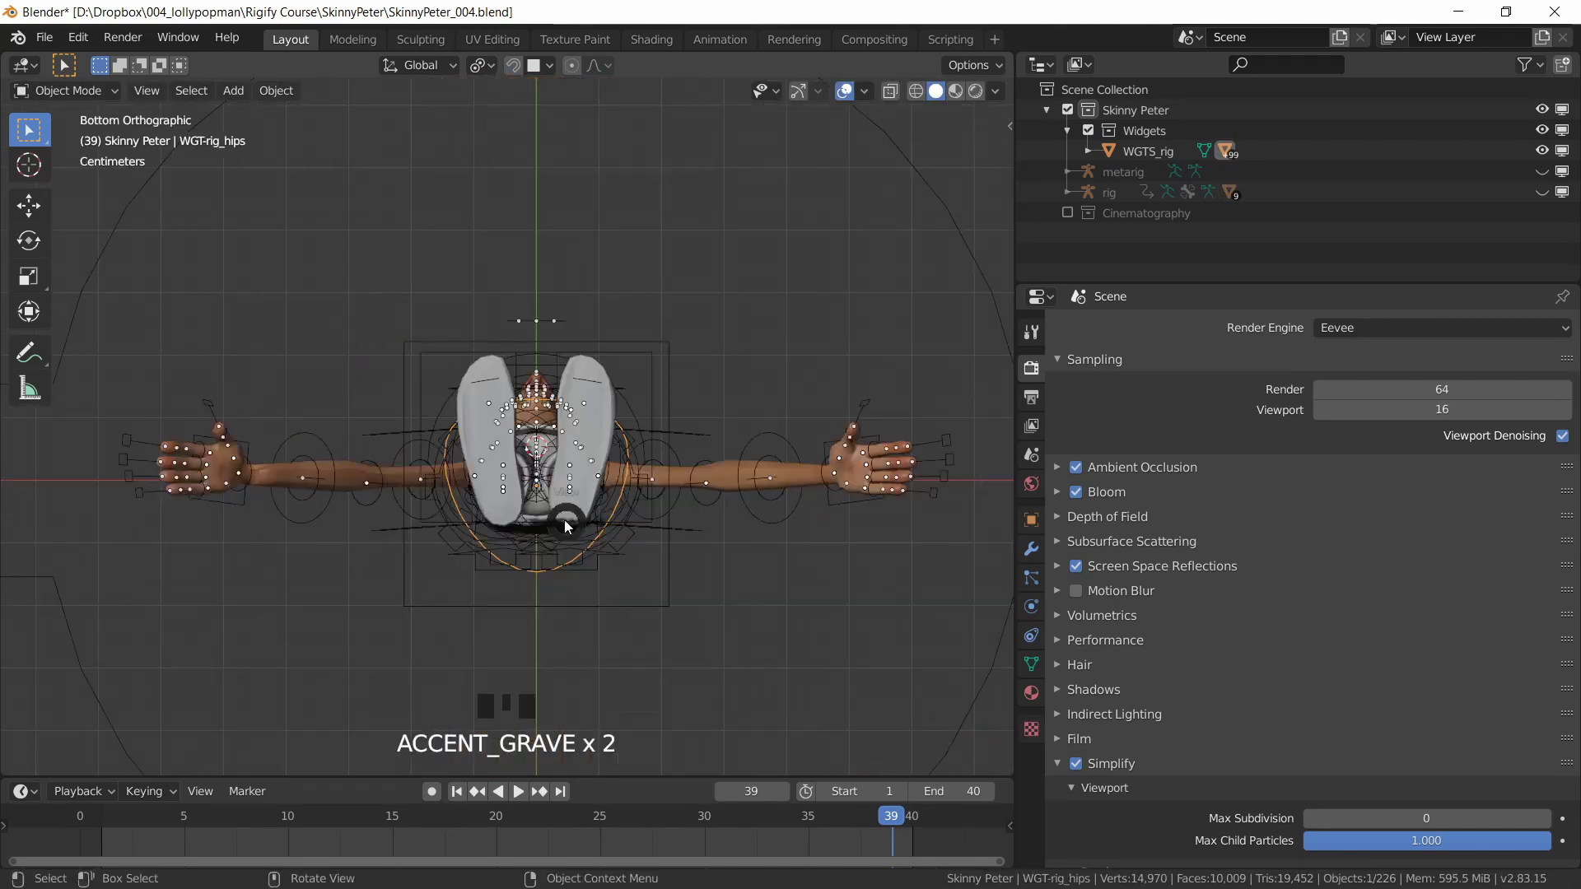
key(Tab)
key(s)
click(715, 524)
- Flatten the hips widget along Z and reposition it vertically around the top of the trousers
key(g)
key(z)
click(642, 577)
key(s)
key(z)
click(591, 569)
key(g)
key(z)
click(729, 556)
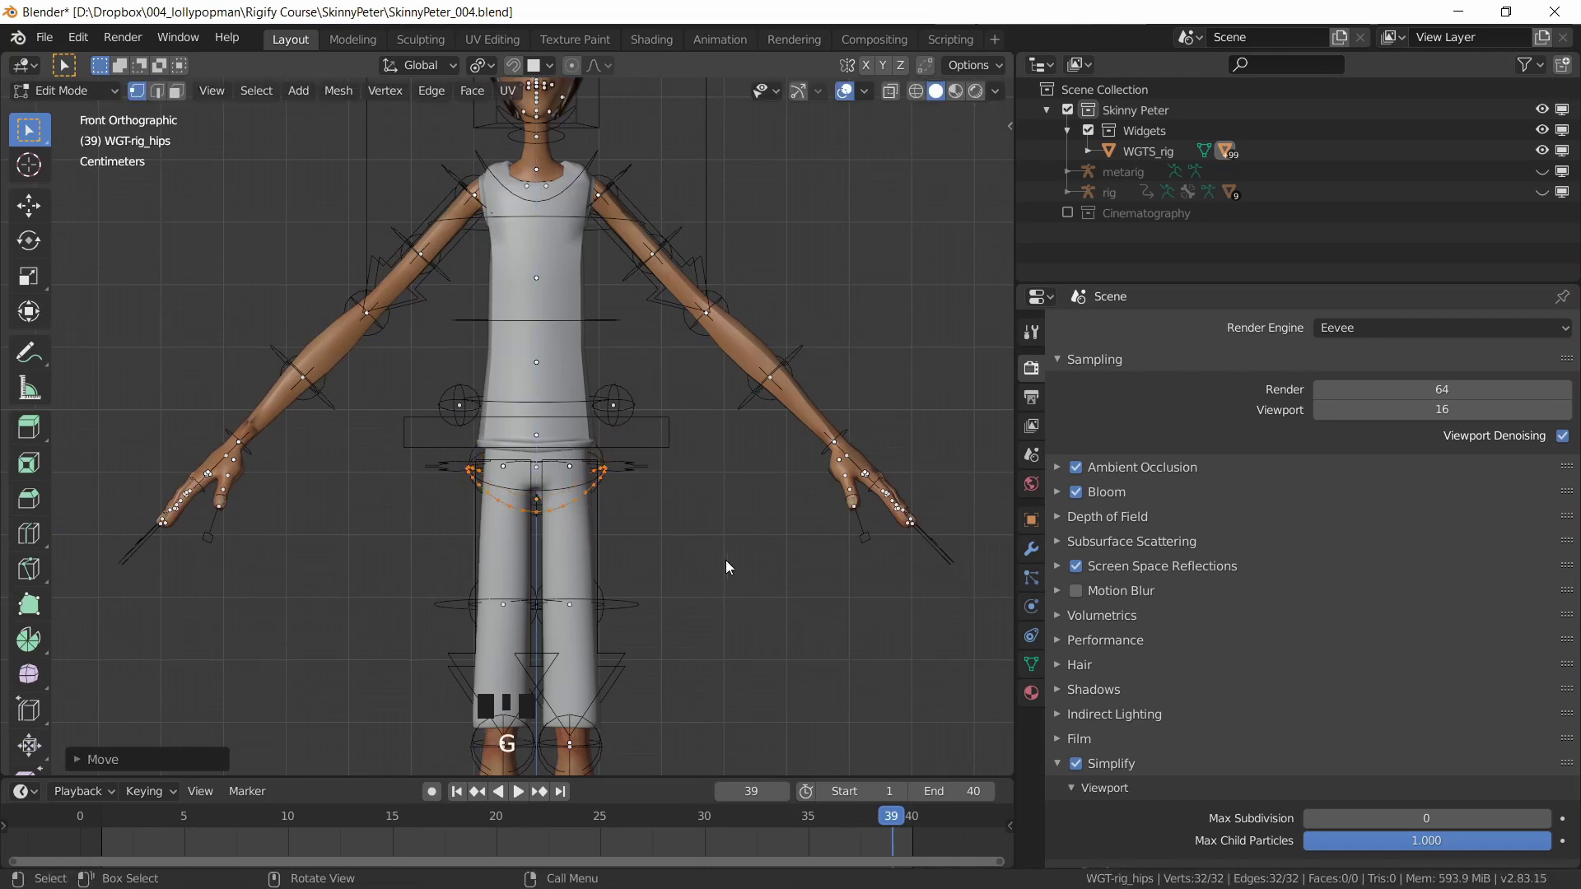
shift+middle_drag(727, 567, 827, 572)
click(699, 513)
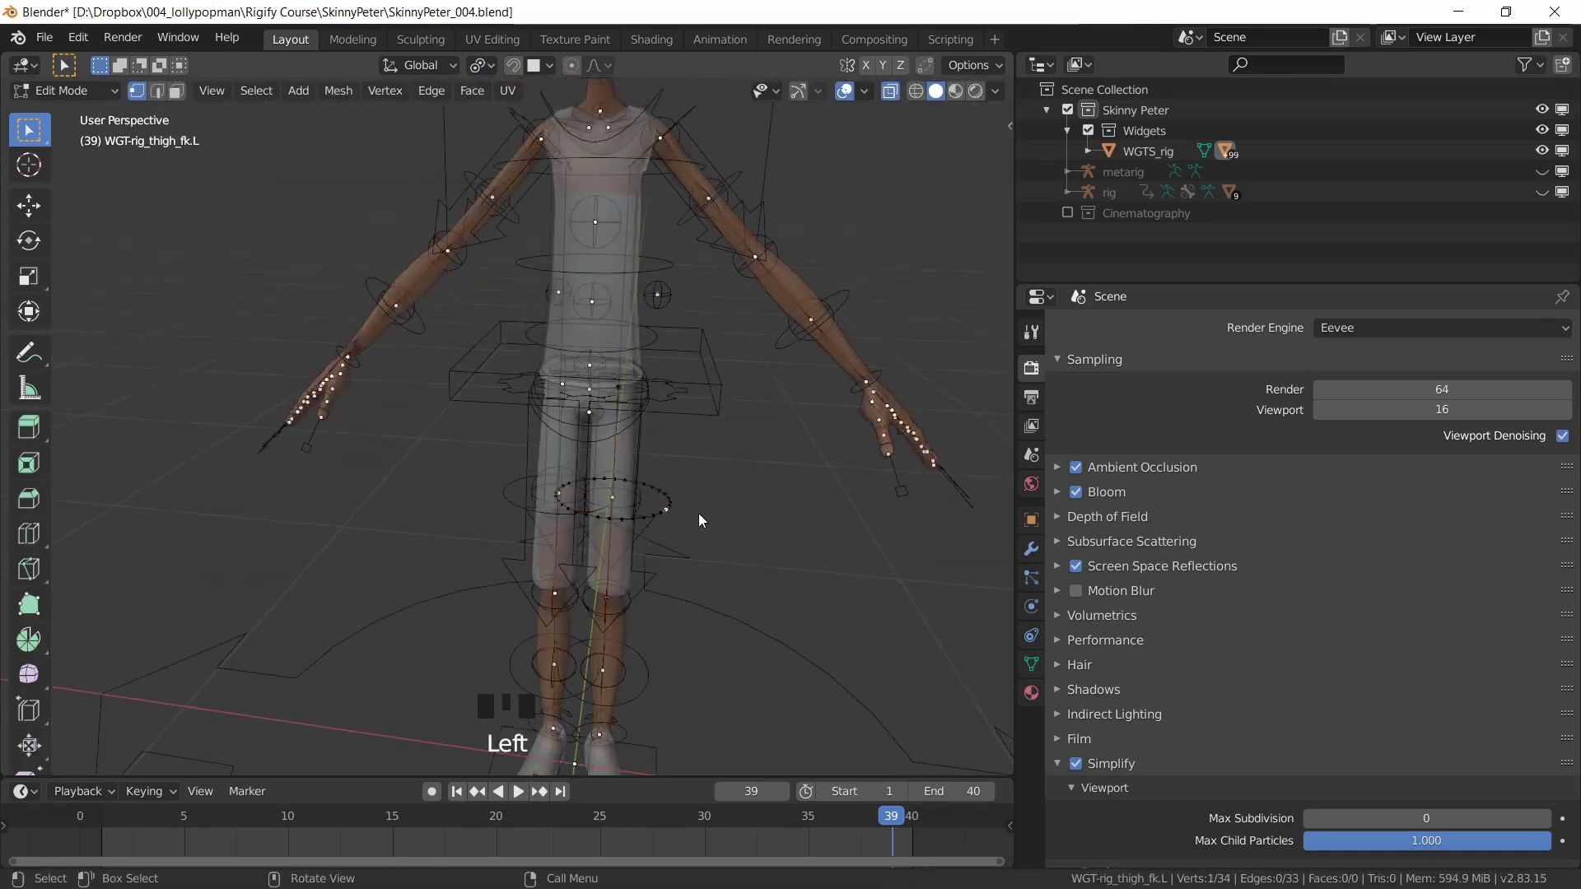
key(l)
key(s)
right_click(746, 579)
key(Tab)
- Edit both FK thigh rings together and scale them down with the pivot point set to Individual Origins
shift+click(506, 499)
middle_drag(586, 590, 644, 596)
key(Tab)
key(l)
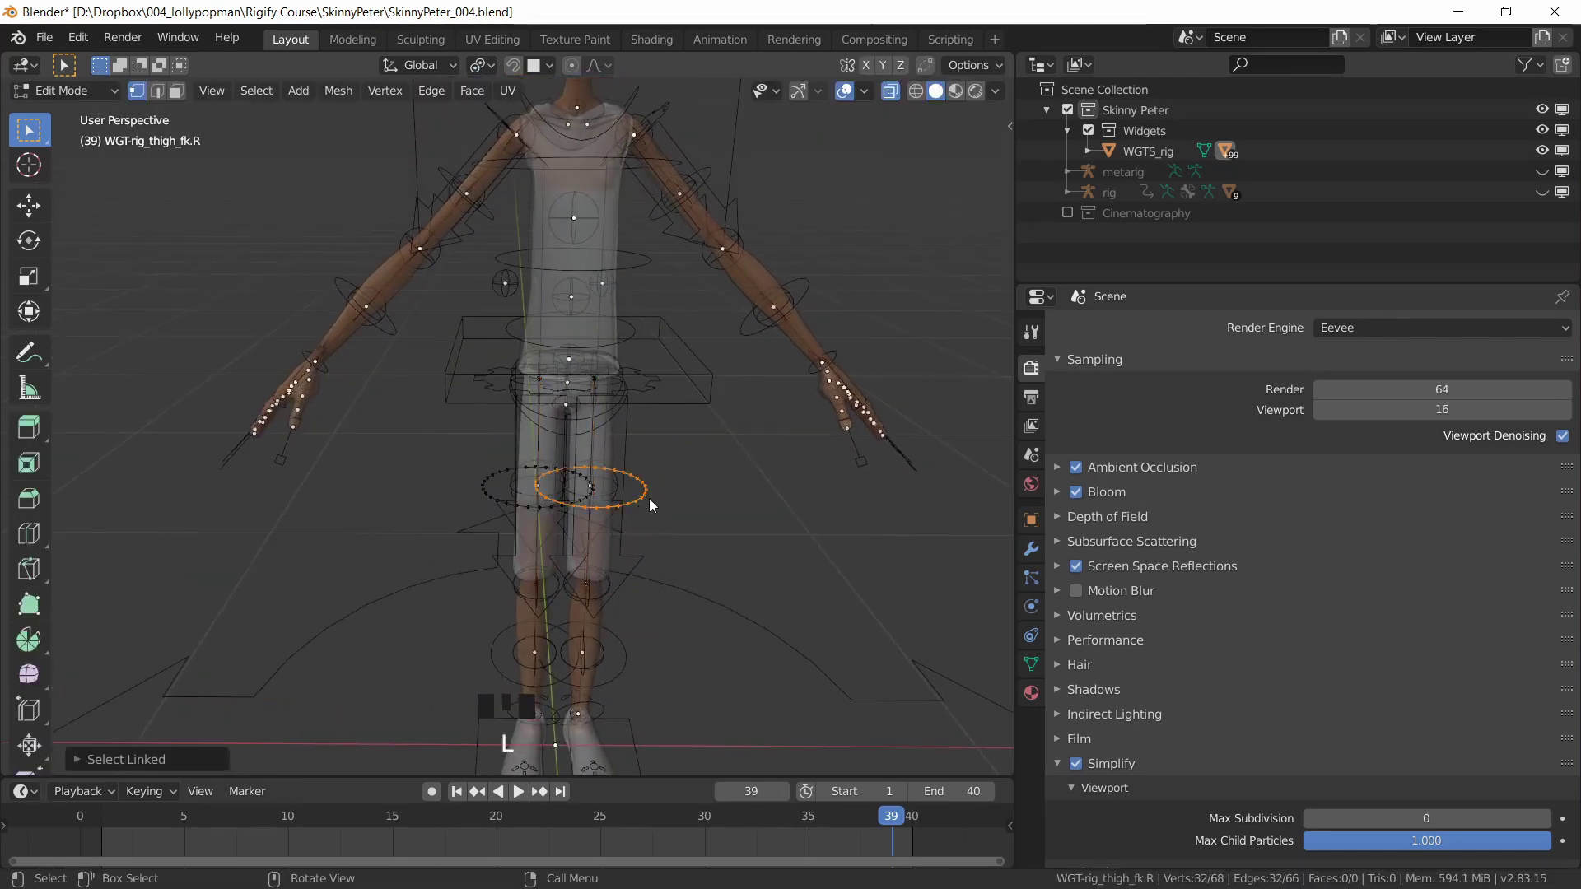
key(l)
click(483, 66)
click(512, 135)
key(s)
click(663, 579)
key(Tab)
- Edit the left and right FK shin rings together and scale each to fit its leg
shift+middle_drag(611, 461, 611, 264)
click(627, 537)
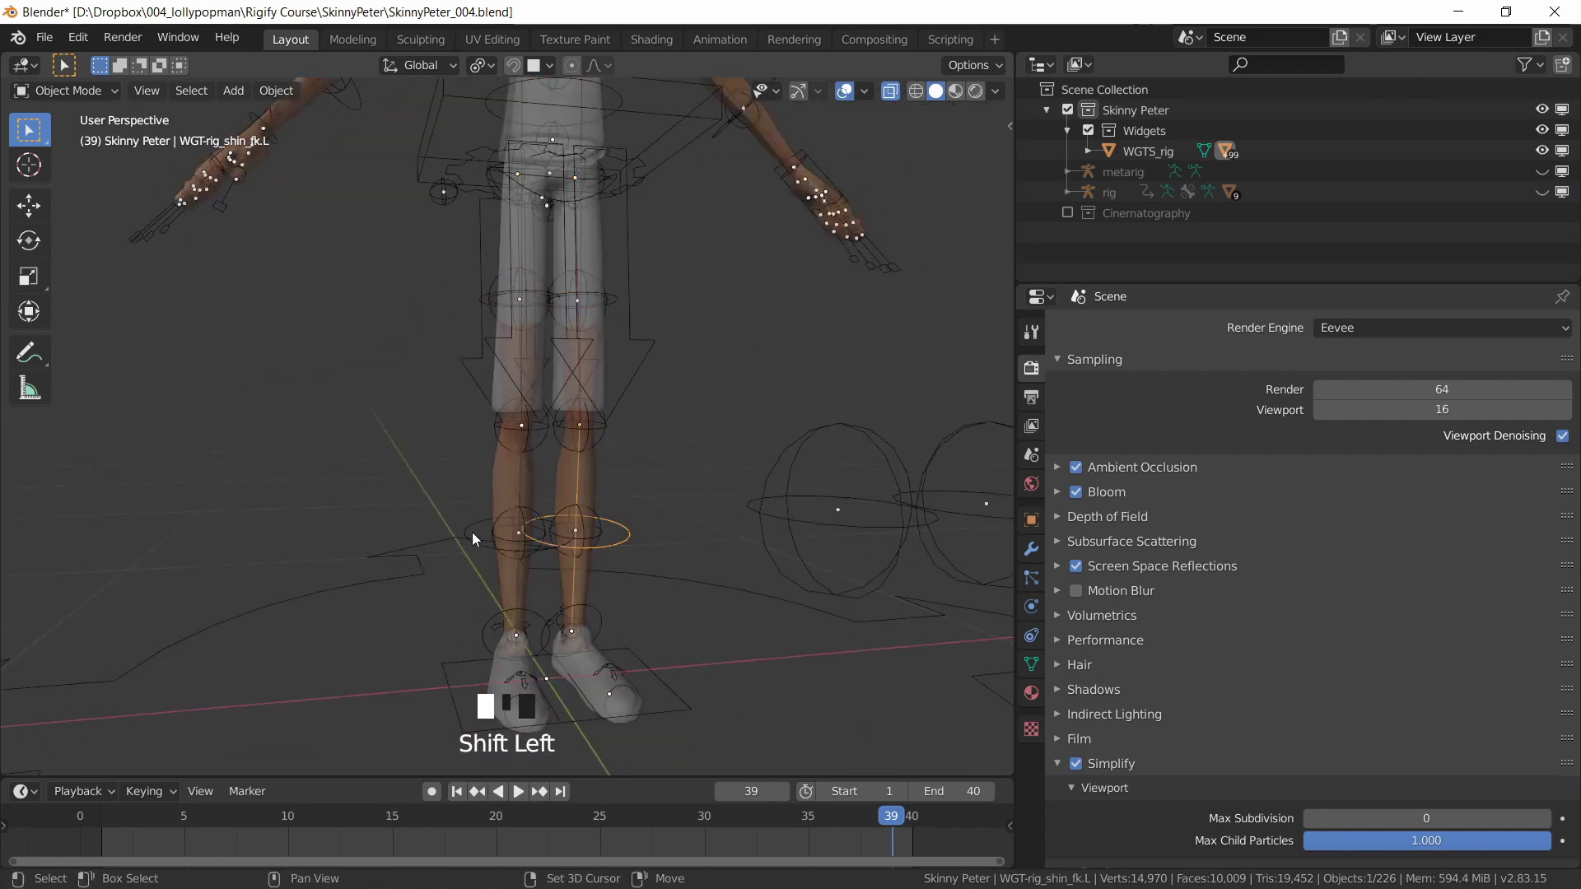
shift+click(472, 532)
key(Tab)
click(630, 536)
key(l)
key(l)
key(s)
click(679, 599)
key(Tab)
- Select the palm widgets of both hands and scale their meshes in Edit Mode
shift+middle_drag(571, 395, 453, 617)
scroll(570, 580, up, 2)
click(649, 614)
middle_drag(649, 614, 955, 535)
shift+middle_drag(586, 461, 585, 356)
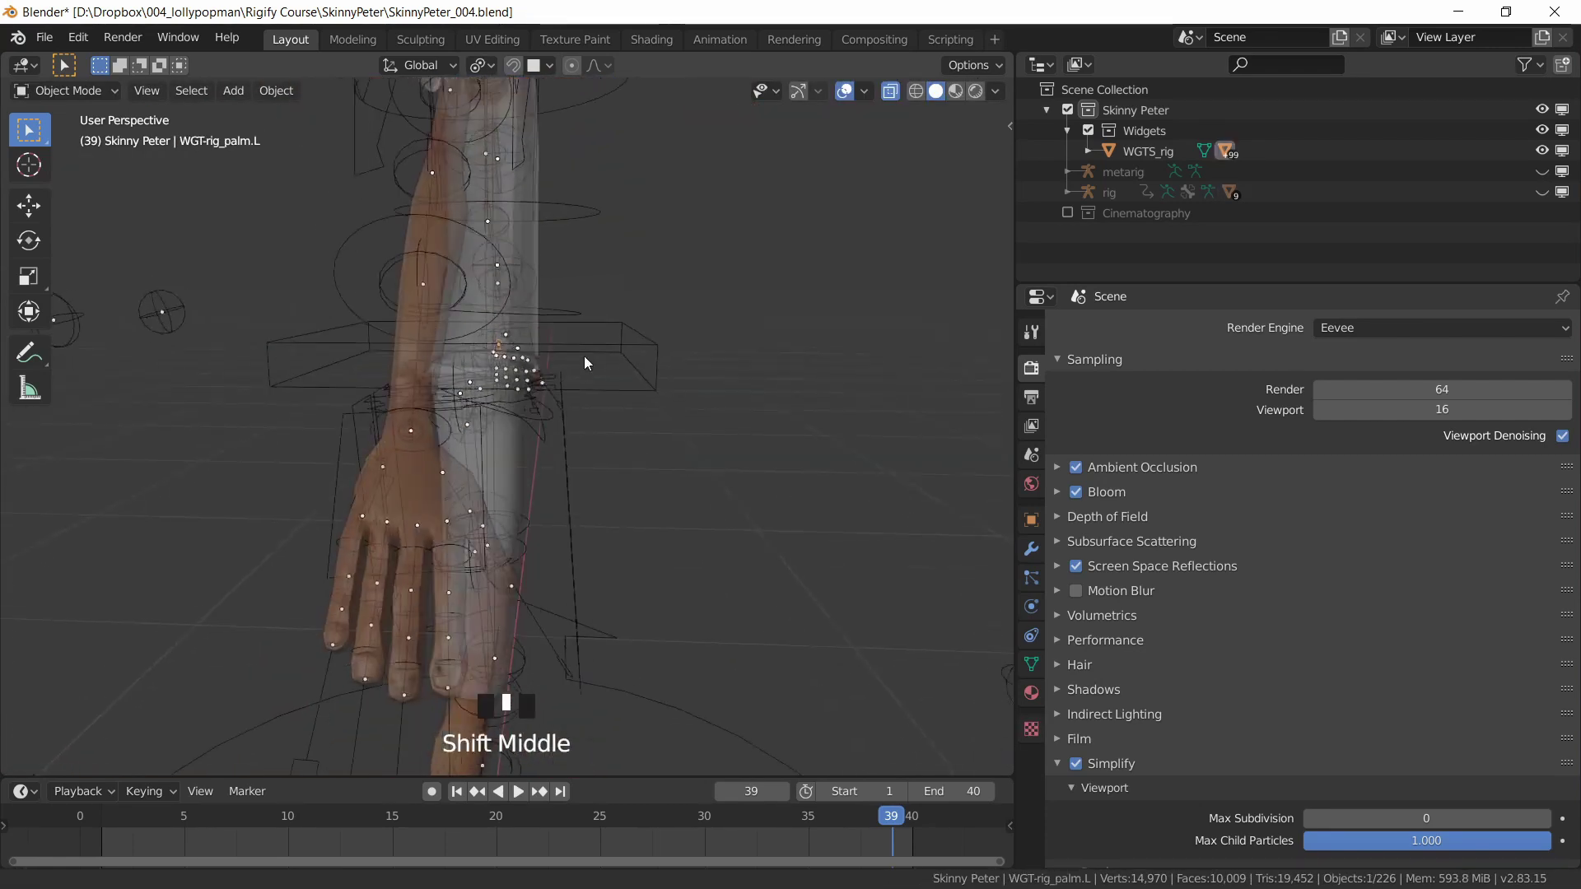
shift+click(380, 474)
key(Tab)
middle_drag(642, 494, 445, 497)
key(s)
click(882, 497)
- Check the palm widgets closely around the hand and scale them a second time
middle_drag(882, 498, 709, 321)
middle_drag(710, 321, 873, 329)
shift+middle_drag(873, 329, 811, 399)
key(s)
click(504, 242)
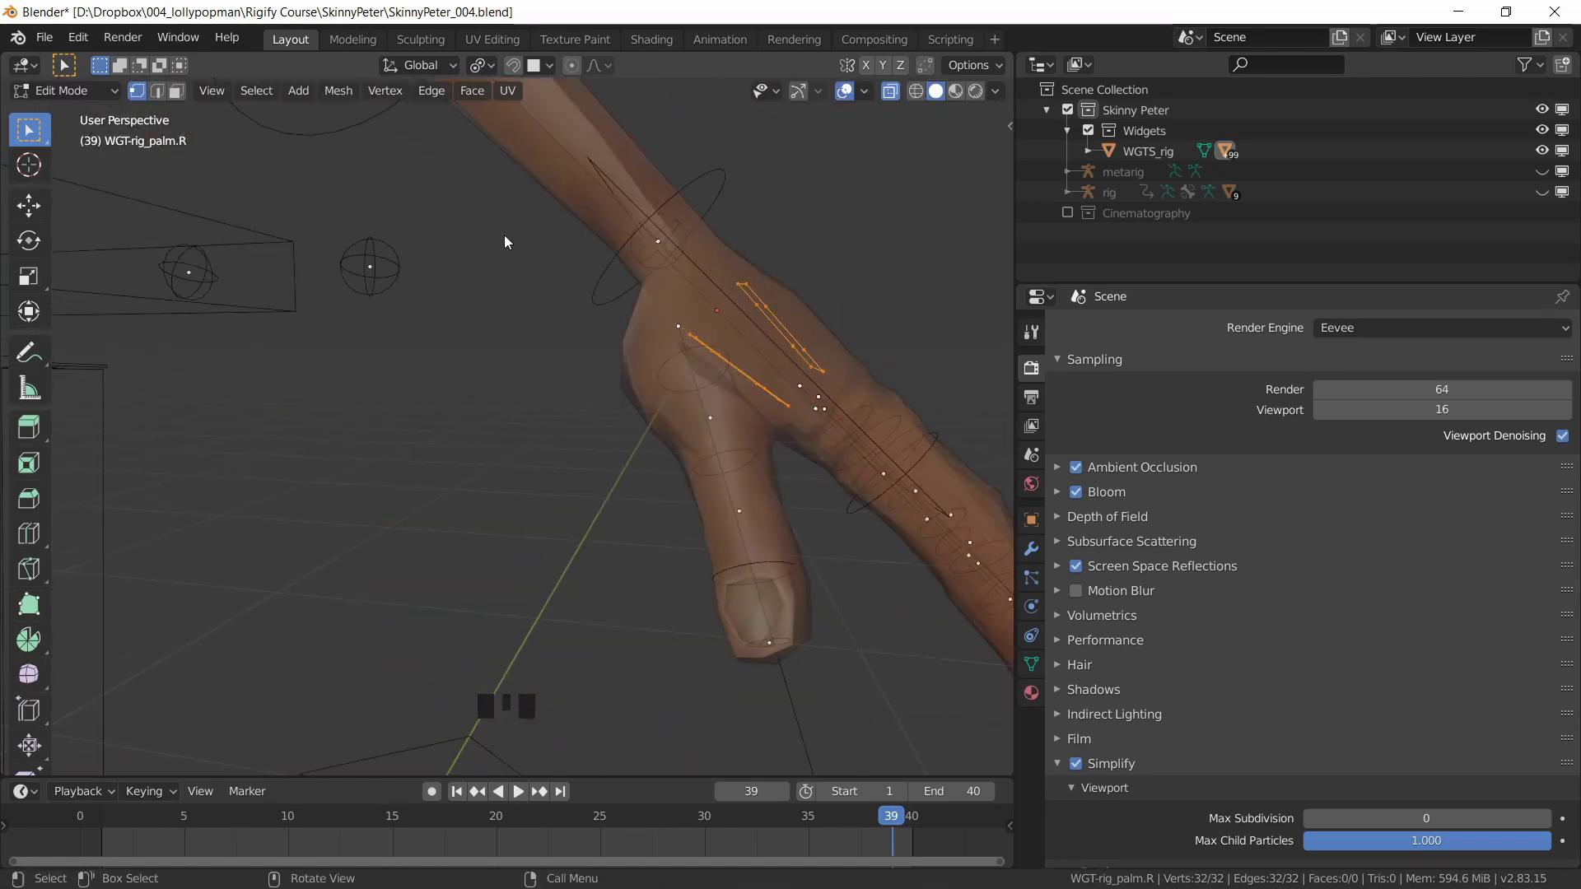
- Set the pivot point to Bounding Box Center and scale the left palm widget's mesh, also along its local Z axis
key(period)
click(716, 694)
key(grave)
click(582, 471)
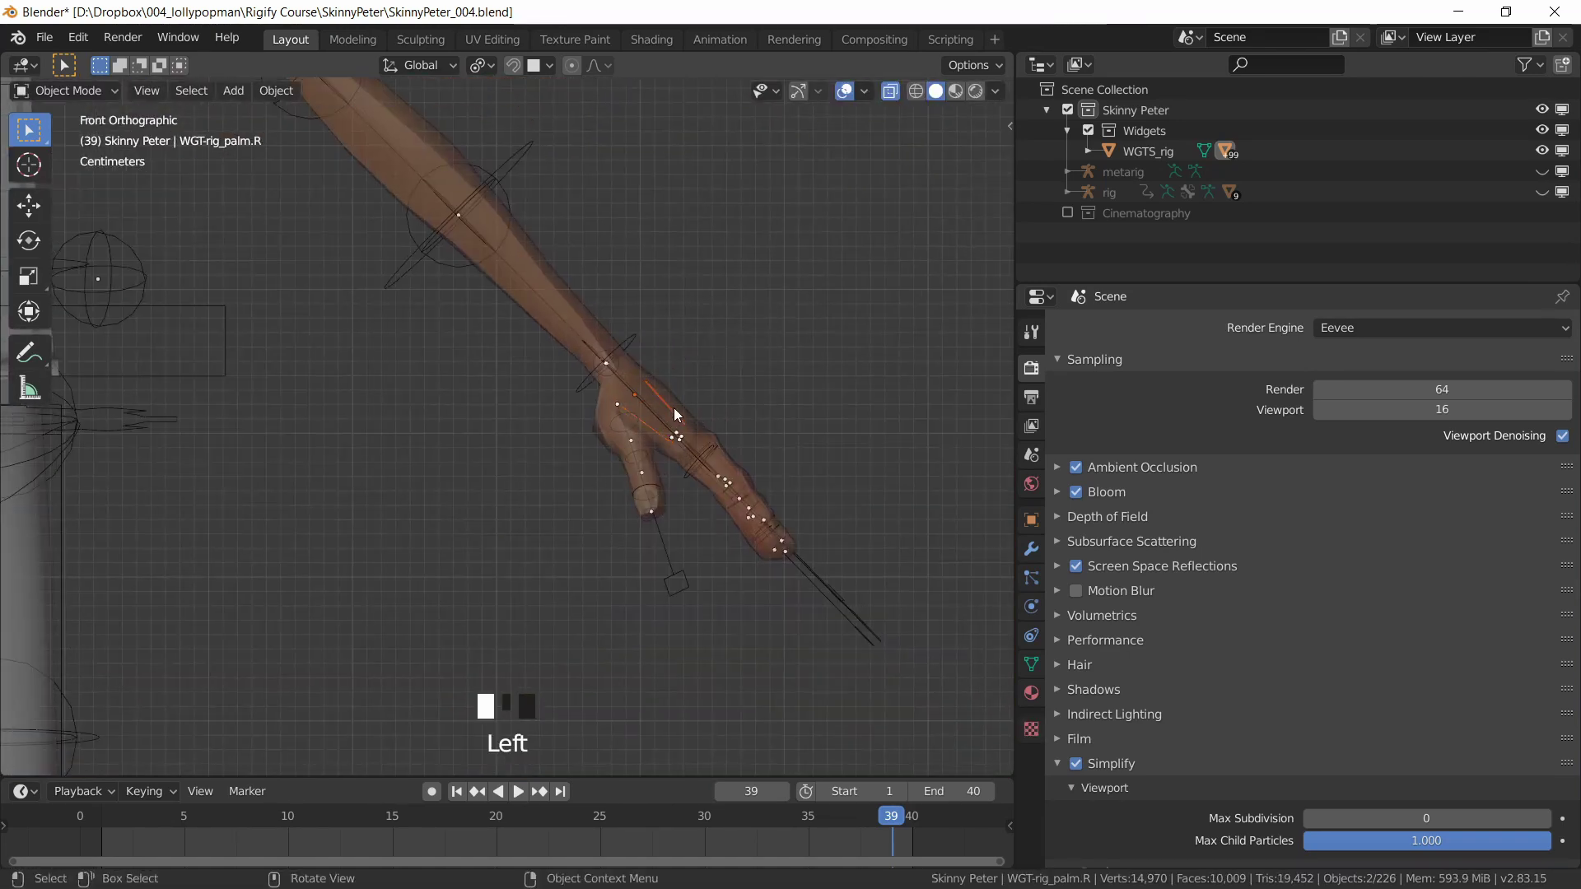
click(511, 89)
key(s)
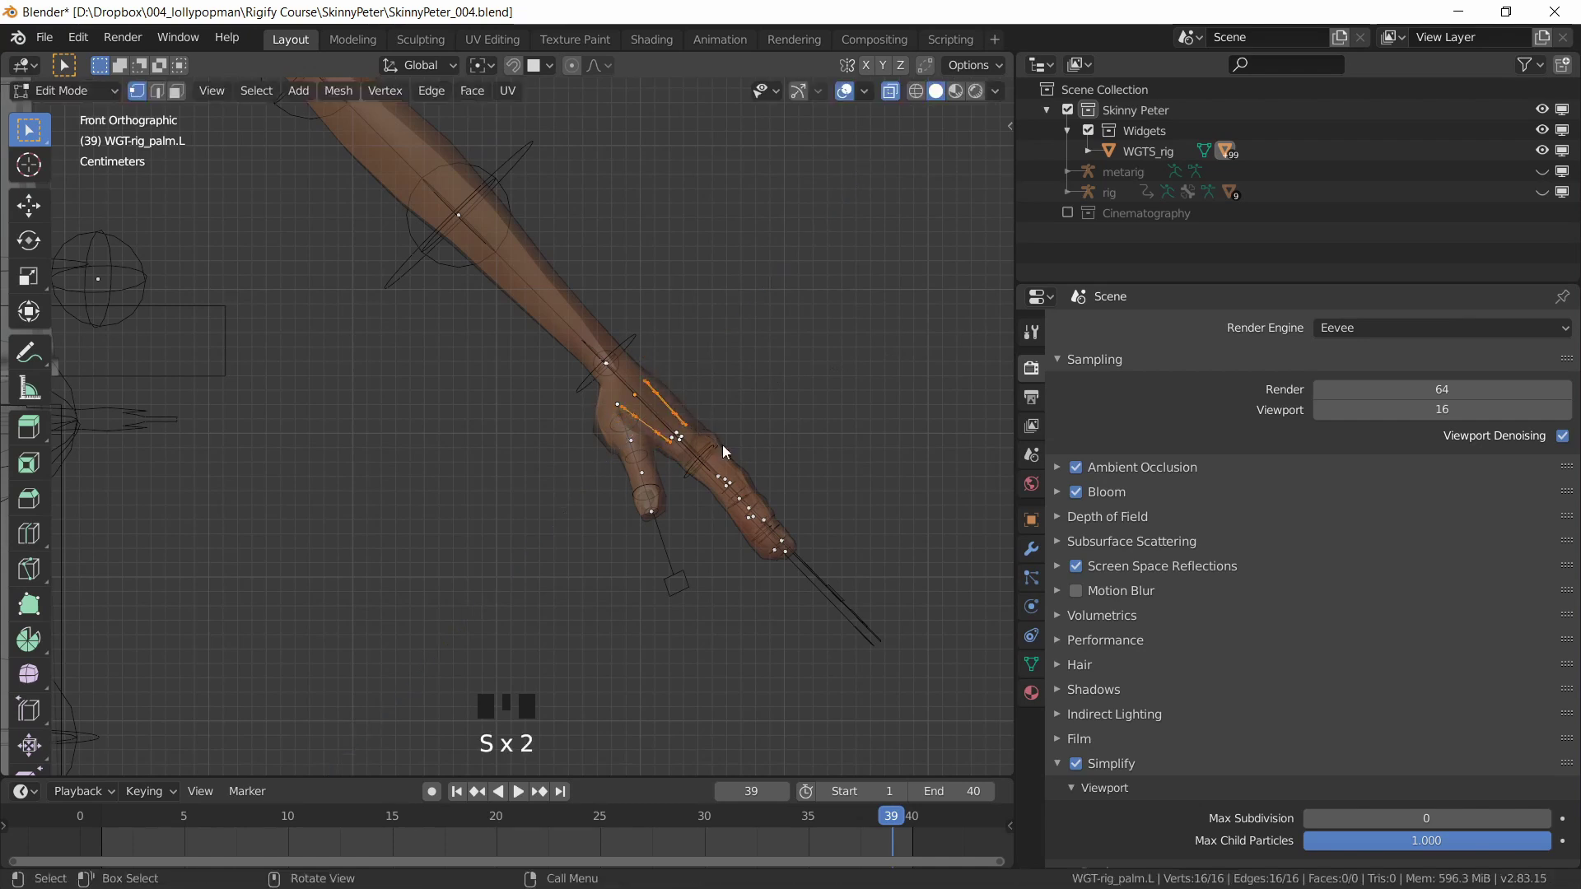
scroll(722, 452, down, 4)
key(s)
key(z)
key(z)
click(713, 504)
middle_drag(650, 474, 765, 428)
- Select both palm widgets in Object Mode and scale their meshes together in the front view
key(ctrl+Tab)
click(601, 424)
middle_drag(214, 354, 459, 350)
shift+click(642, 452)
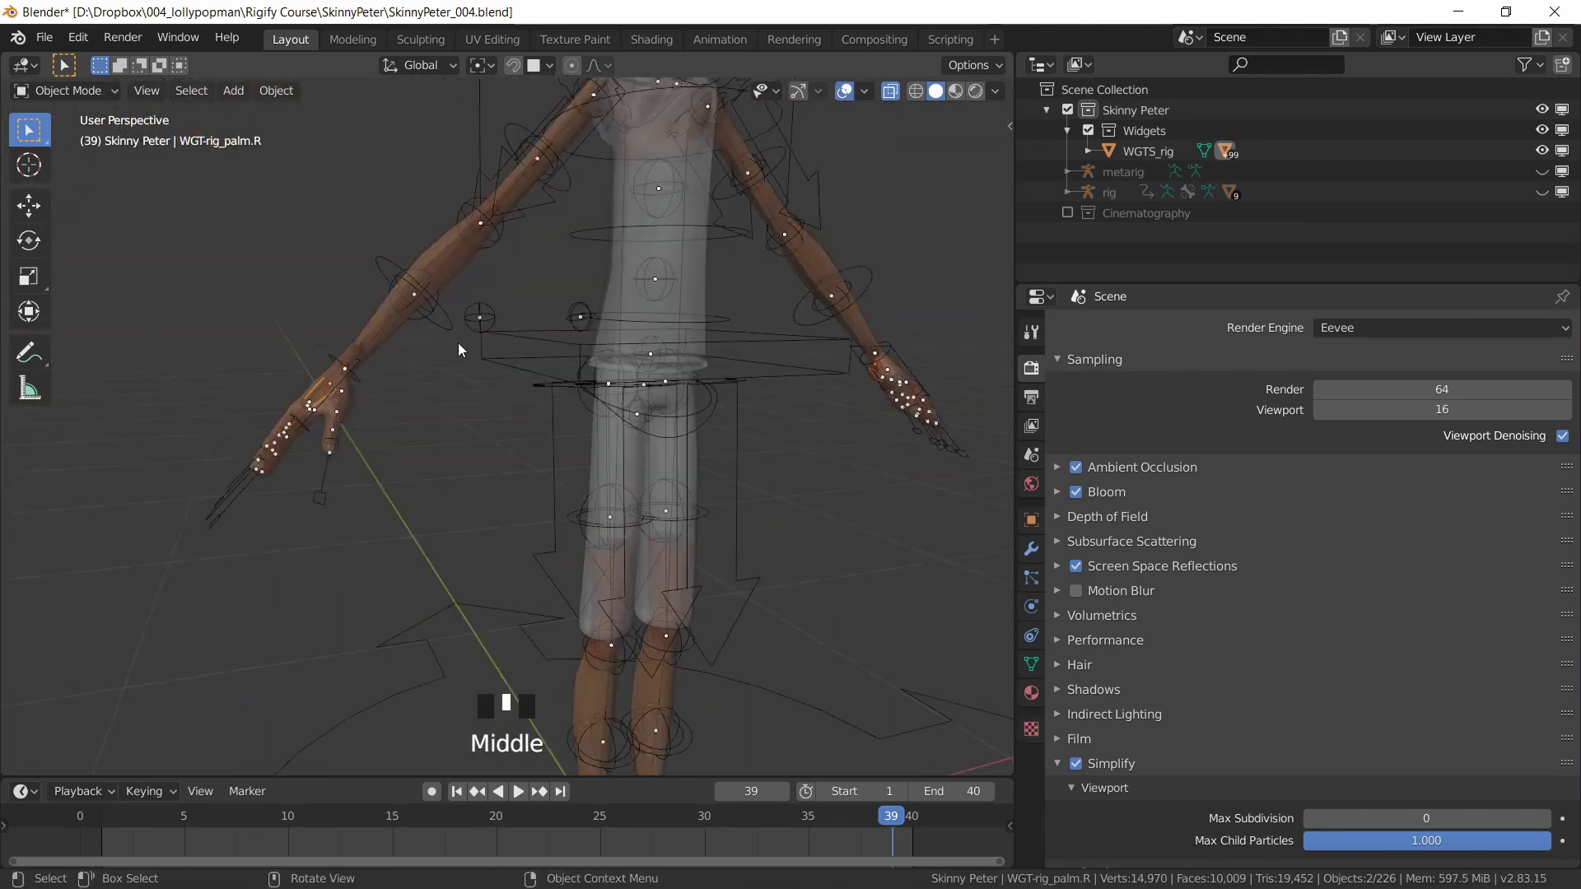
key(KP_1)
key(Tab)
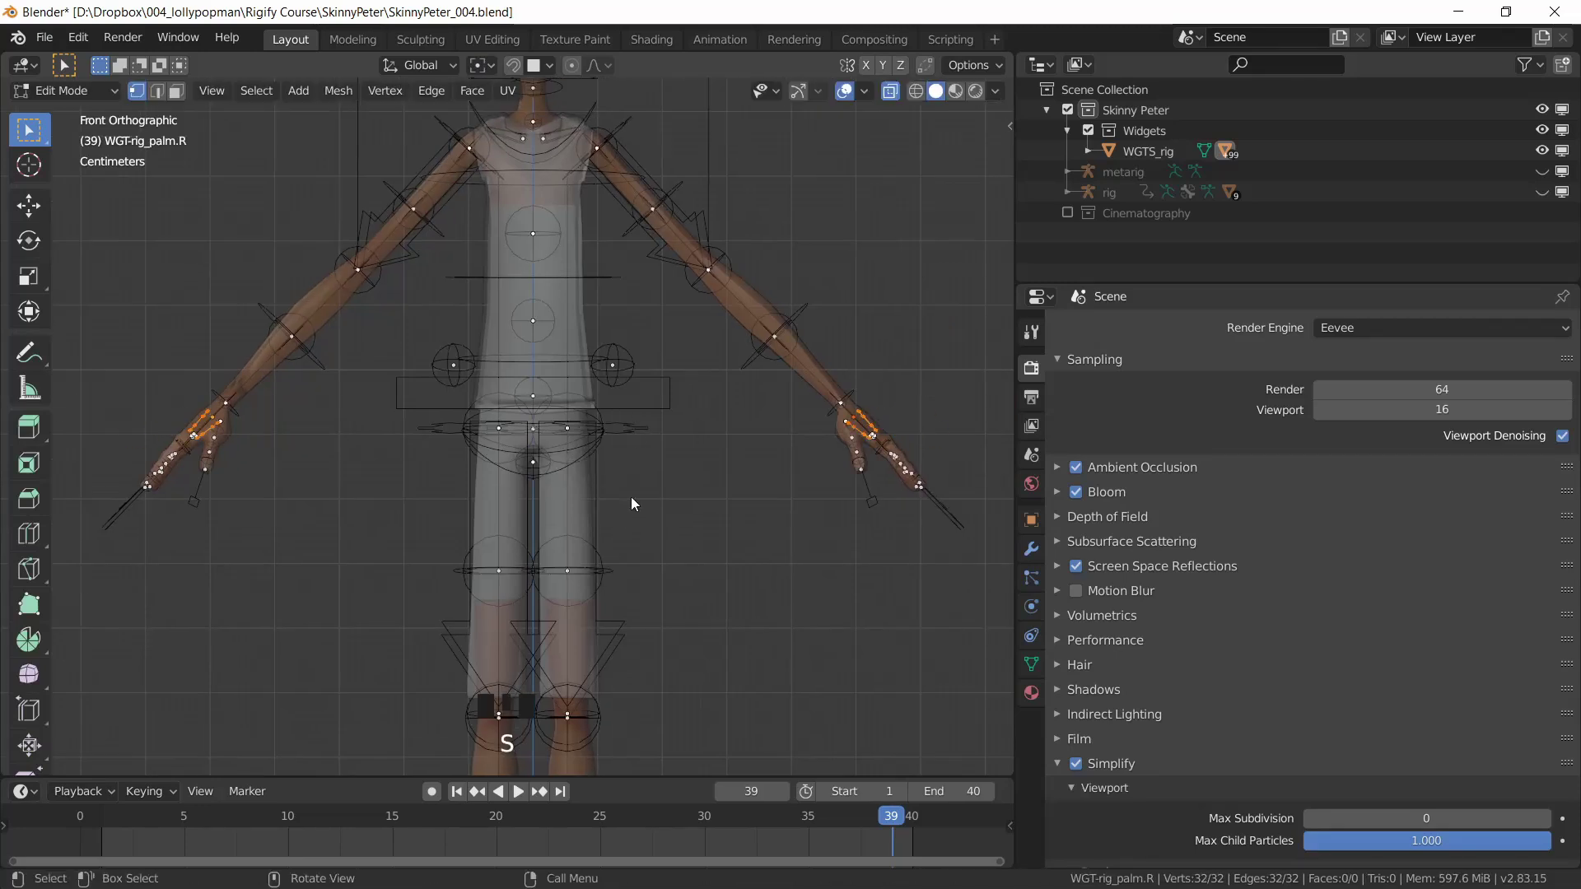
key(Tab)
- Scale and reposition the upper torso widget's mesh, and select the spine FK ring around the middle of the torso
middle_drag(495, 415, 749, 373)
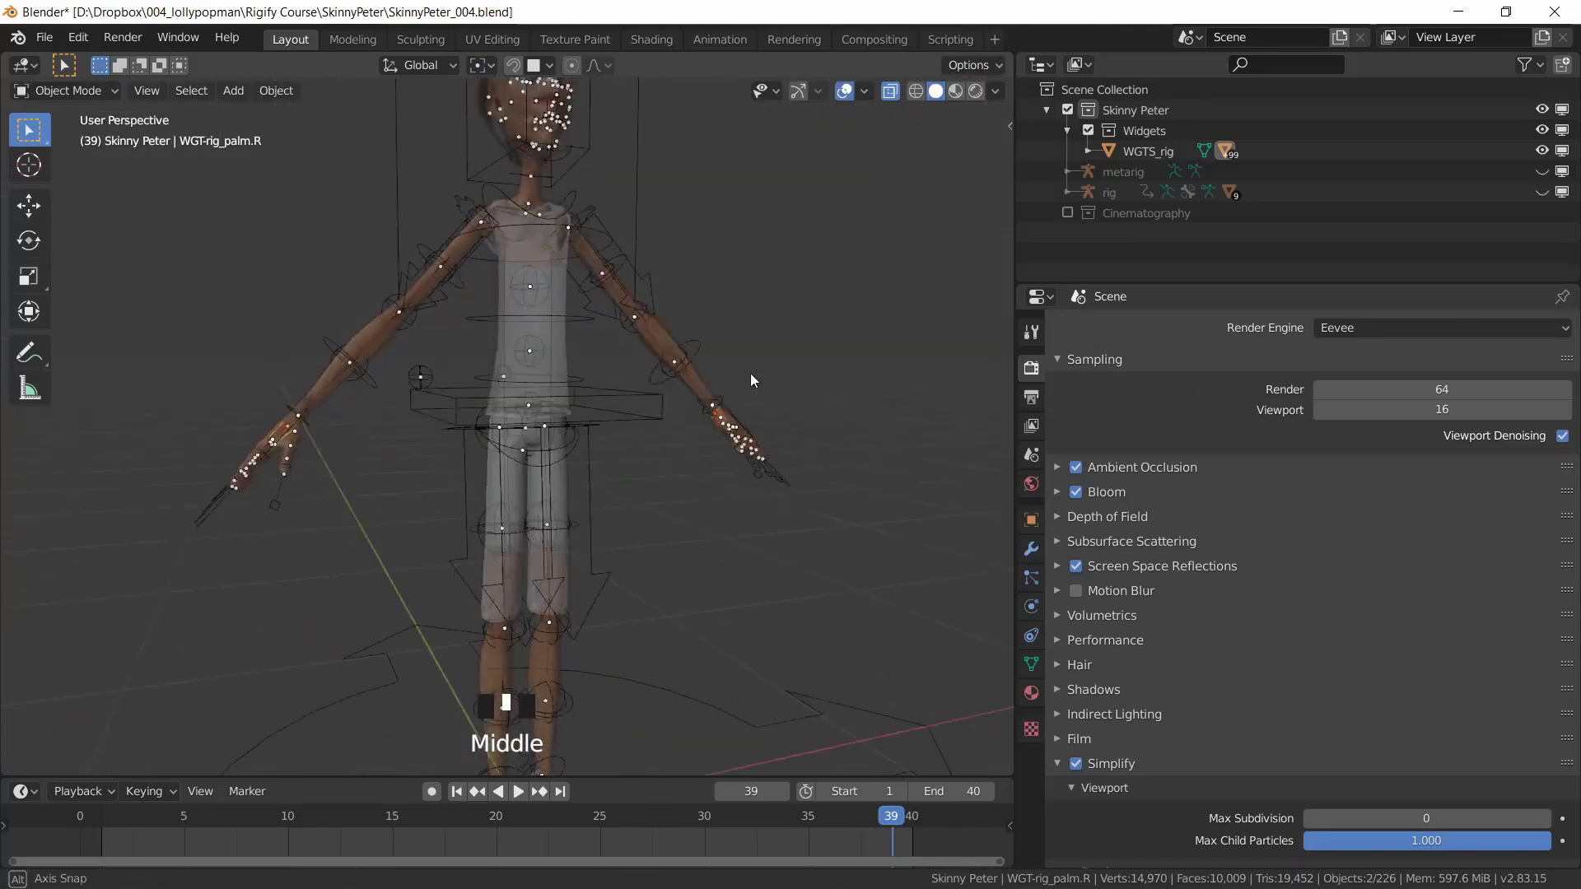
click(629, 255)
middle_drag(628, 255, 546, 462)
key(Tab)
key(s)
click(635, 498)
key(grave)
click(339, 288)
key(g)
key(grave)
key(Tab)
click(574, 426)
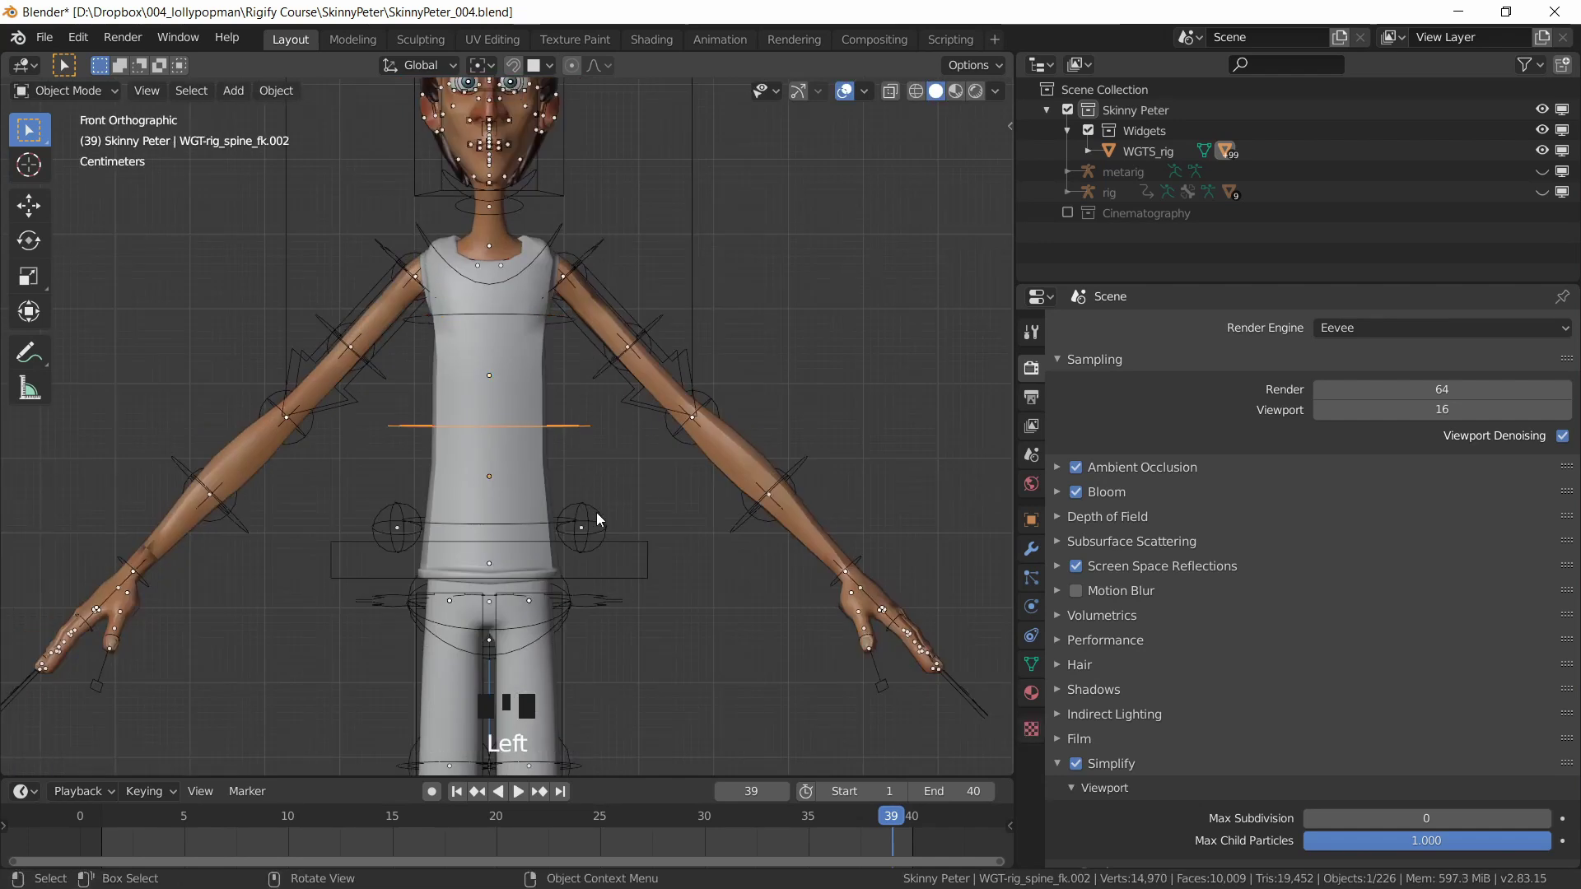
- Scale the mesh of the spine FK ring around the middle of the torso
key(Tab)
key(s)
click(638, 542)
key(Tab)
- Edit the thigh IK widgets in the right view and move their front arrows out in front of the legs
middle_drag(560, 518, 589, 436)
ctrl+middle_drag(589, 436, 429, 483)
click(610, 547)
key(Tab)
key(3)
key(grave)
click(609, 315)
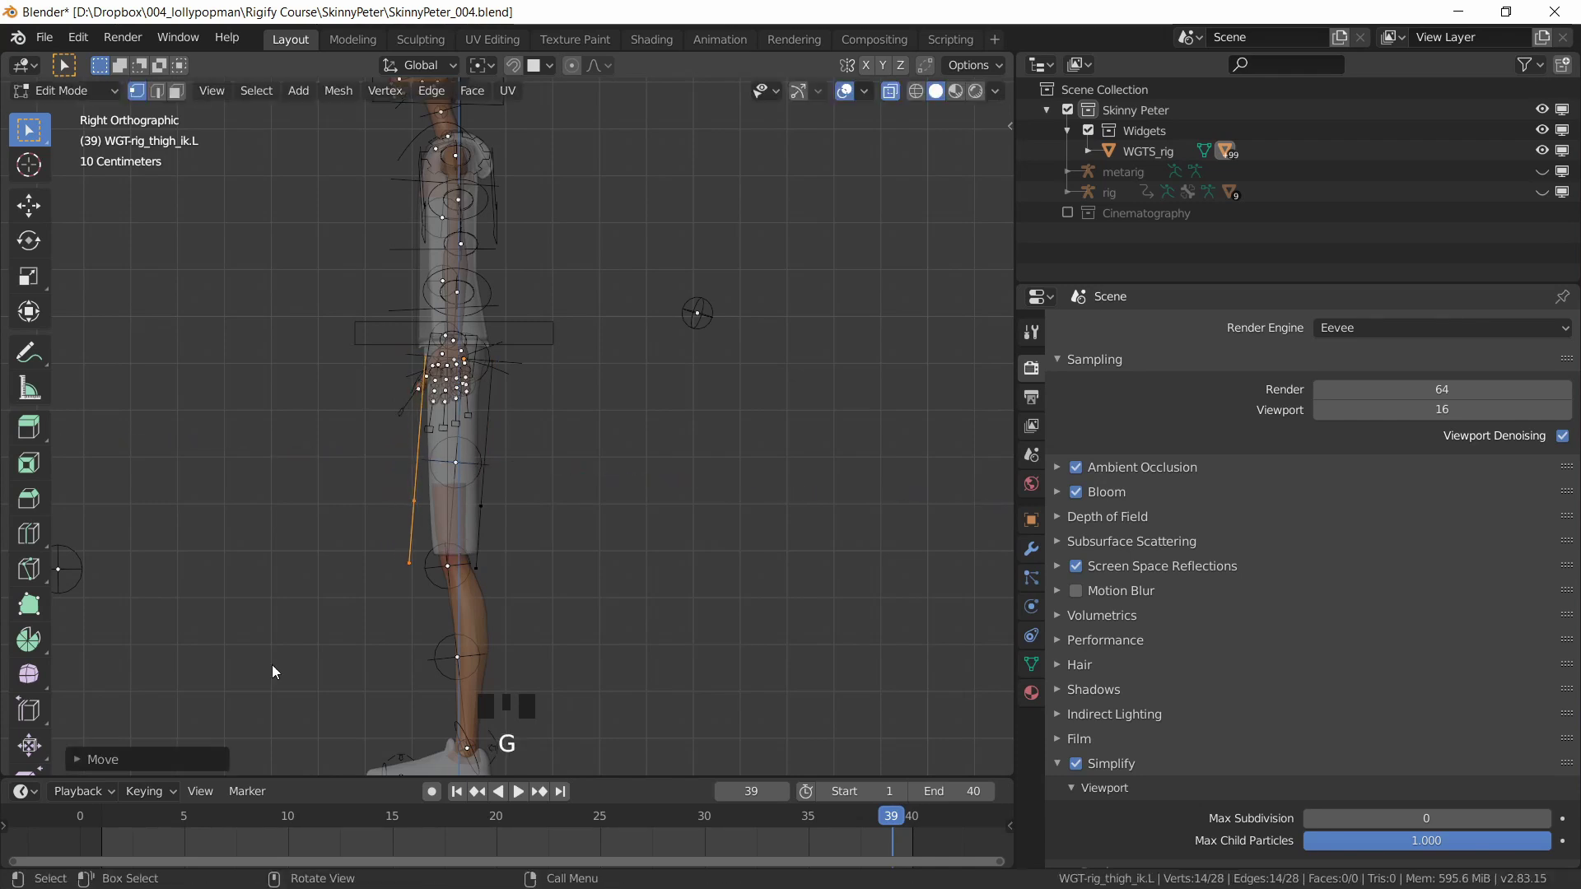
- Move the selected thigh IK arrow vertices along their local Y axis
middle_drag(354, 568, 644, 602)
key(g)
key(y)
key(y)
click(385, 559)
key(a)
click(576, 559)
- Select part of the thigh IK widget meshes, reposition it, and return to Object Mode
middle_drag(568, 547, 334, 486)
drag(544, 350, 395, 406)
key(g)
click(404, 389)
key(Tab)
middle_drag(404, 389, 552, 593)
- Select both upper-arm IK widgets, scale their meshes in the front view, and set the transform orientation to Cursor
click(547, 375)
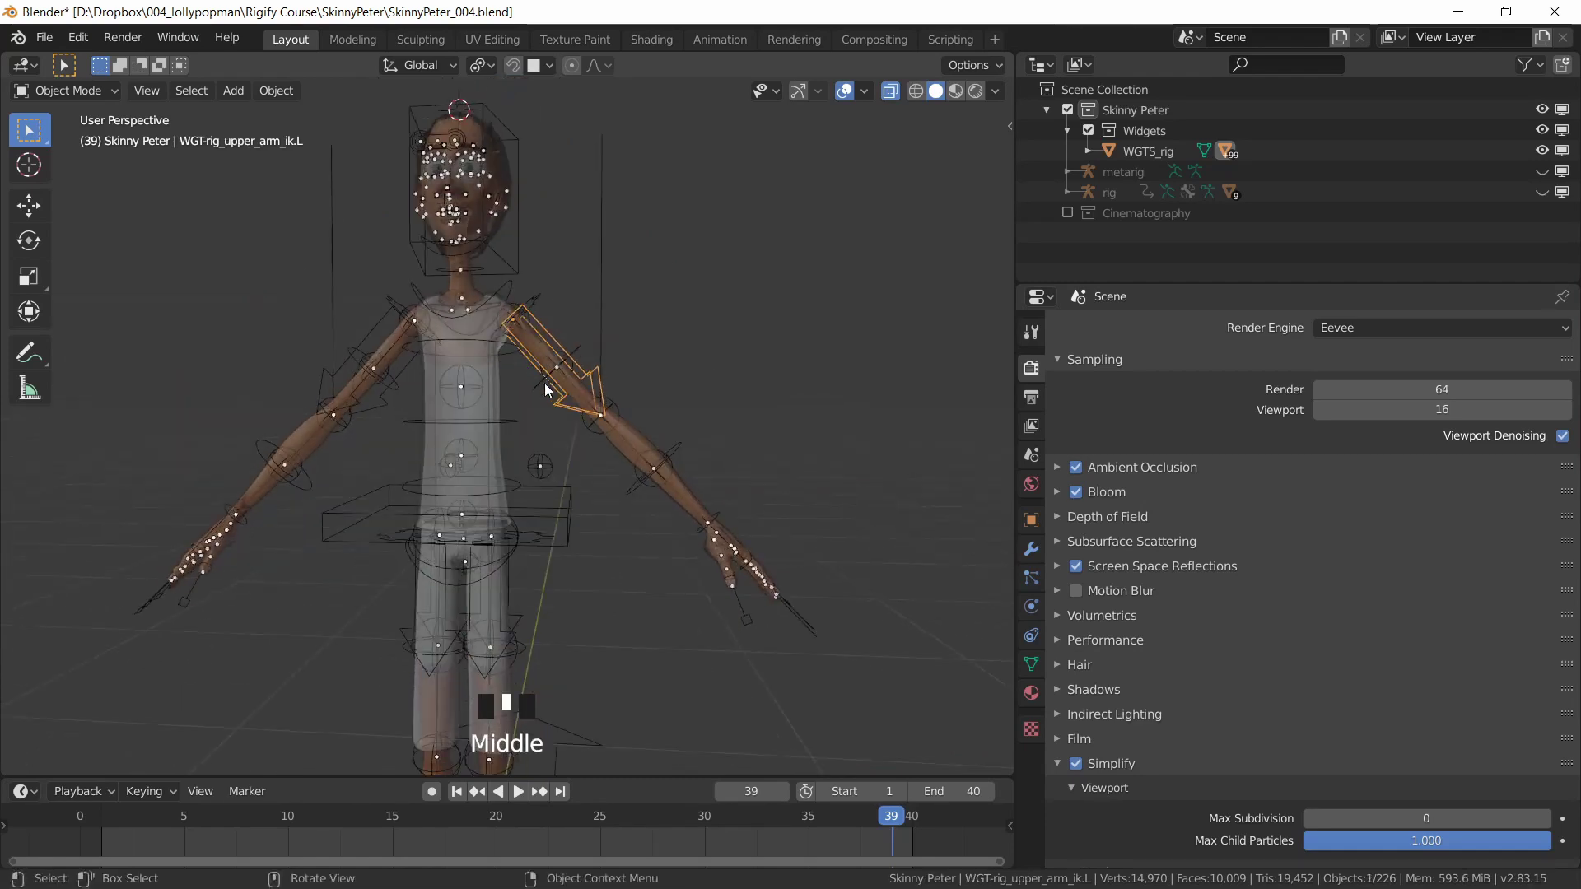
key(grave)
shift+click(371, 370)
ctrl+middle_drag(531, 449, 540, 407)
key(Tab)
key(s)
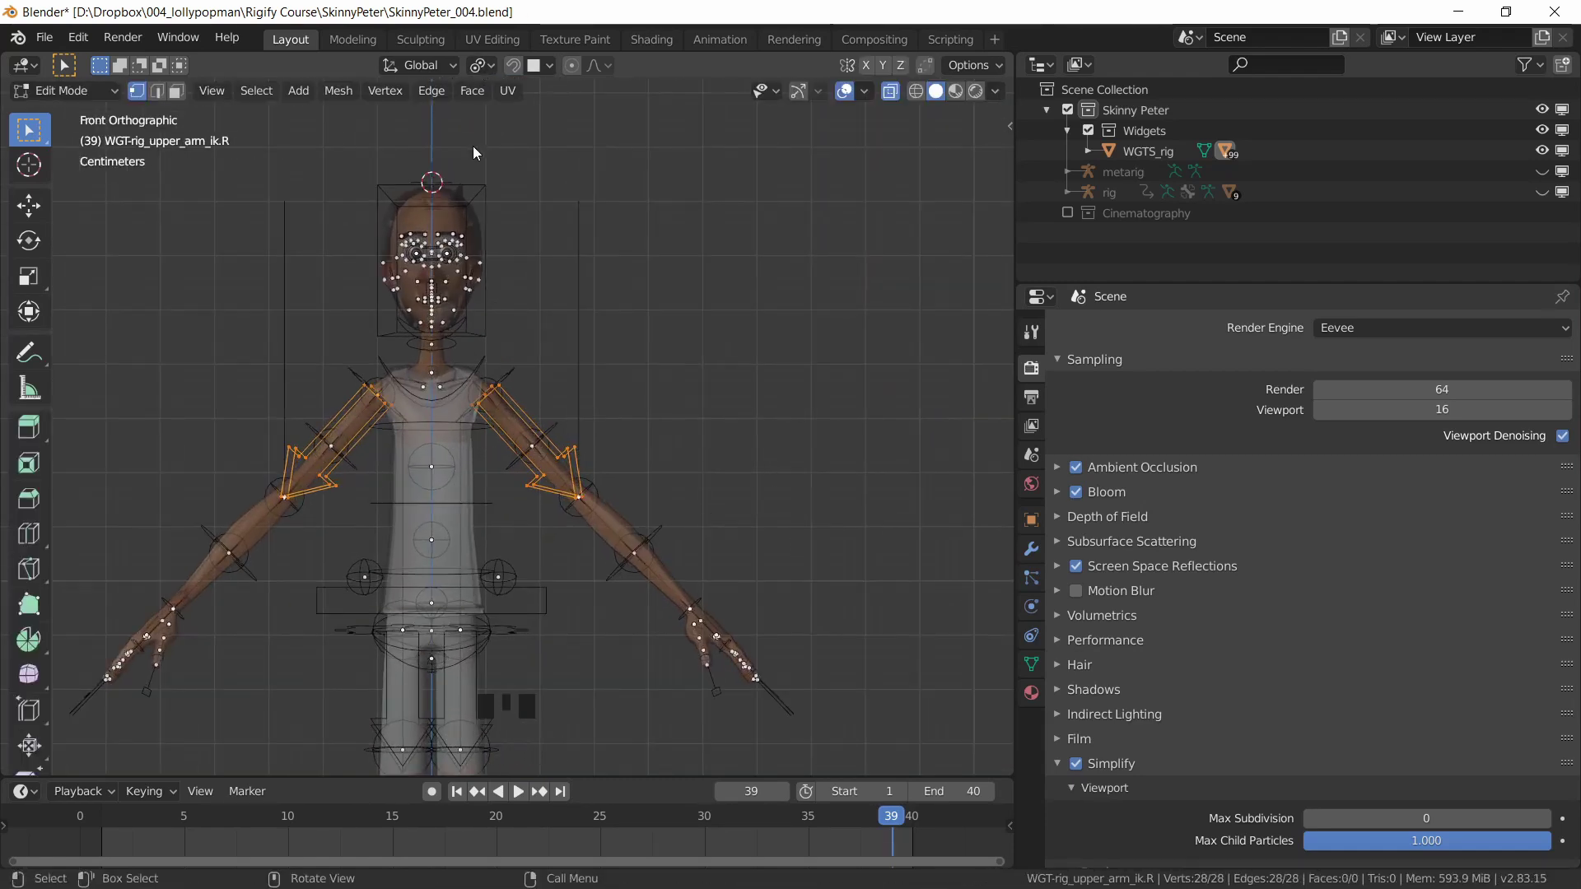
key(s)
click(672, 511)
click(417, 65)
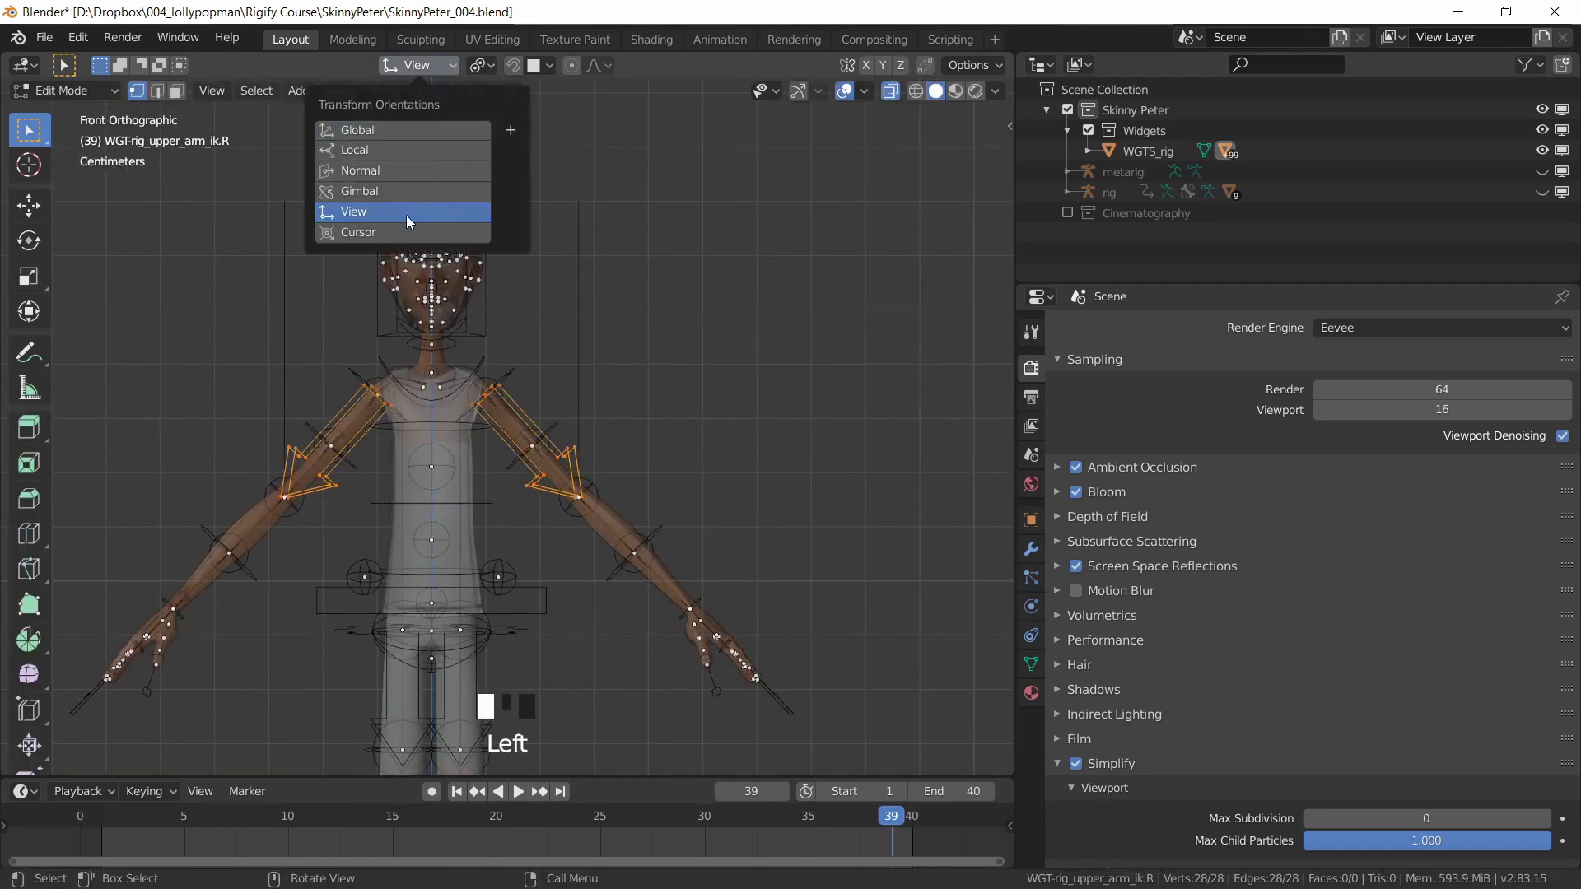
key(s)
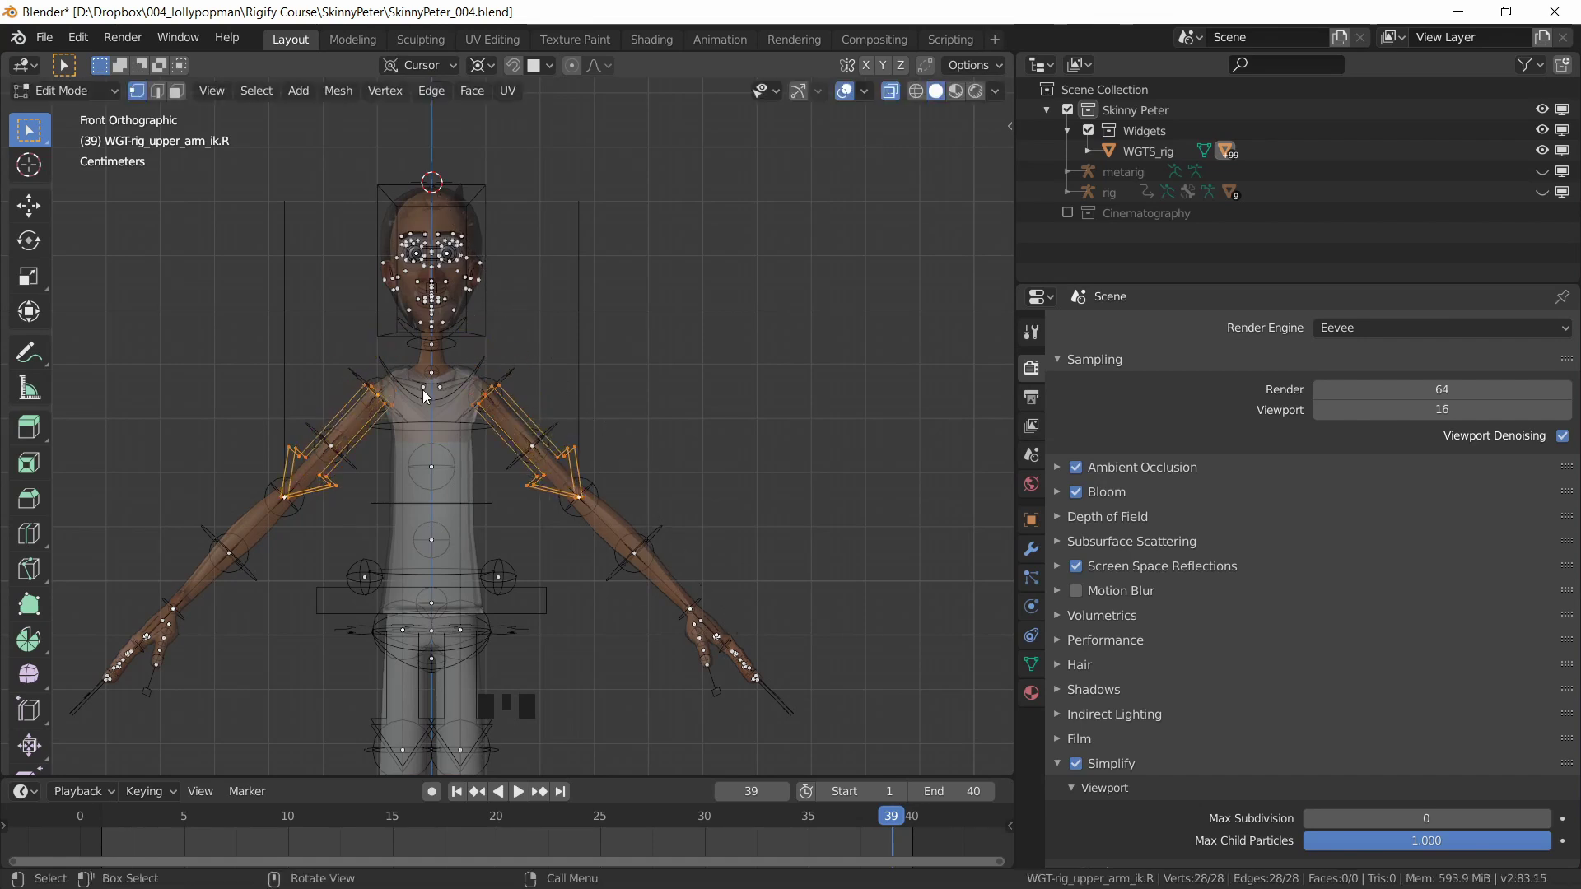
click(673, 617)
- Scale both whole upper-arm IK widget meshes to about 0.75 along the cursor Z axis in the right view
middle_drag(674, 617, 253, 574)
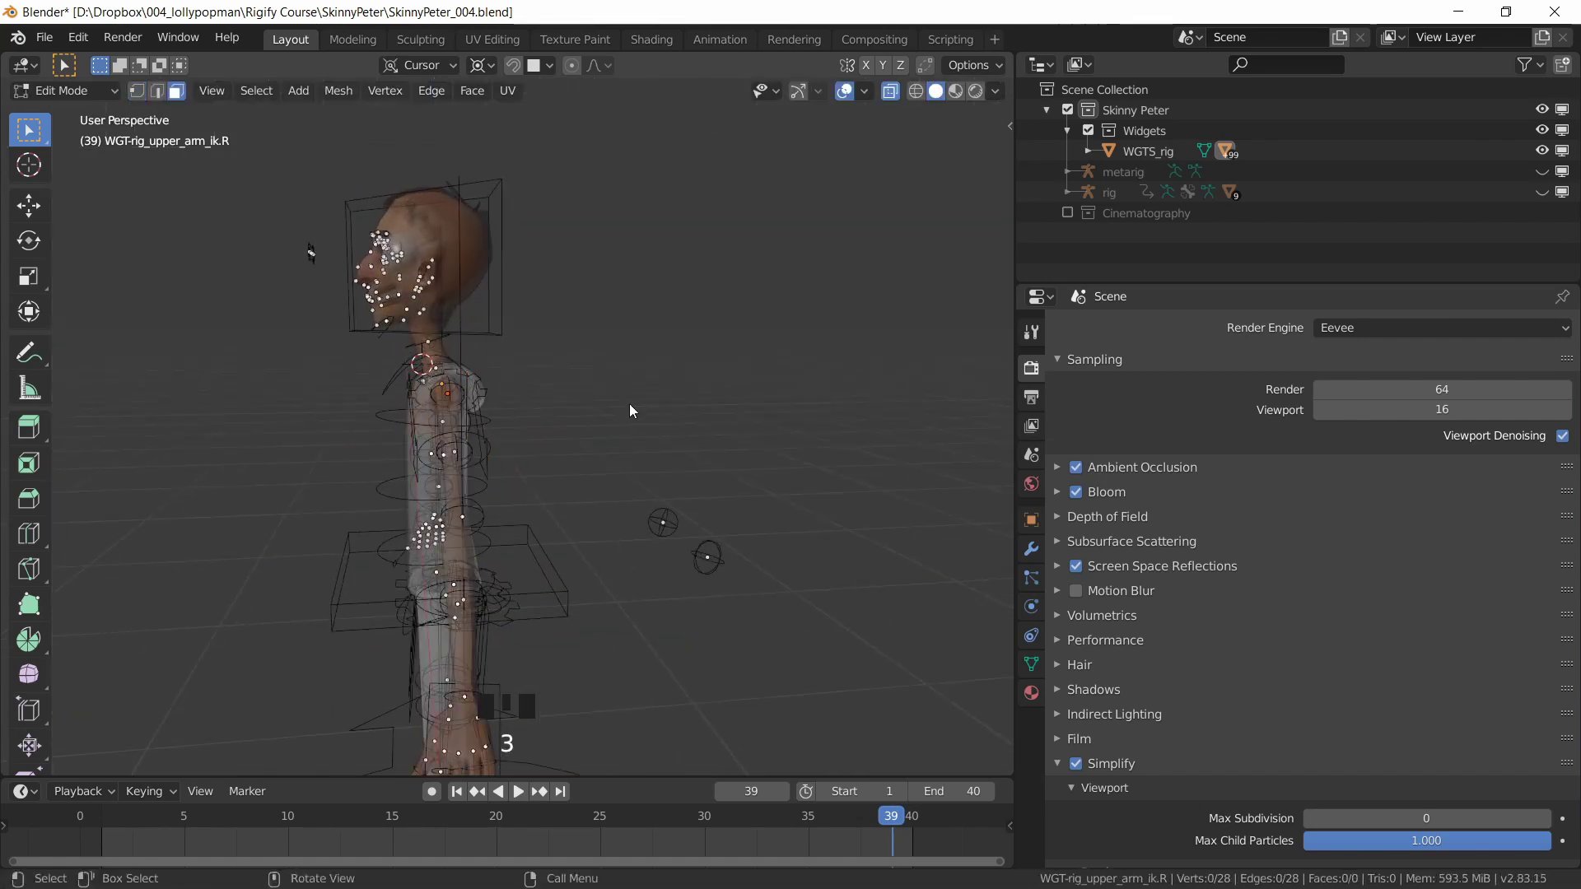
key(1)
key(a)
key(grave)
key(s)
key(y)
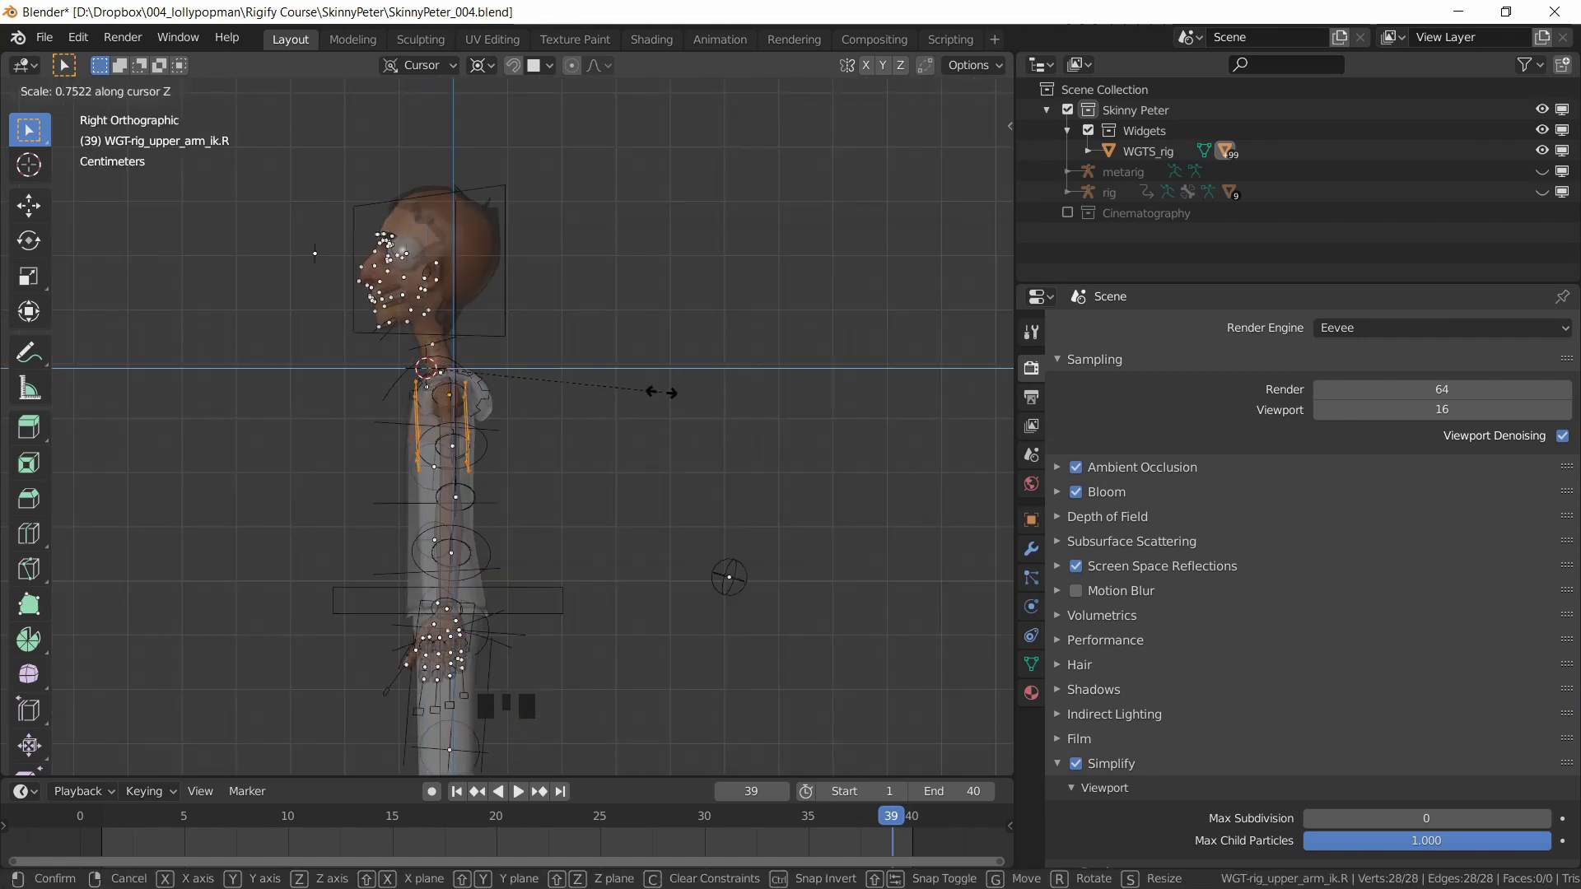
click(669, 397)
middle_drag(670, 396, 724, 467)
key(Tab)
- Delete the vertices of one linked outline in the eyes widget's mesh in front of the face
key(1)
scroll(443, 484, down, 2)
scroll(659, 354, up, 4)
click(630, 329)
key(Tab)
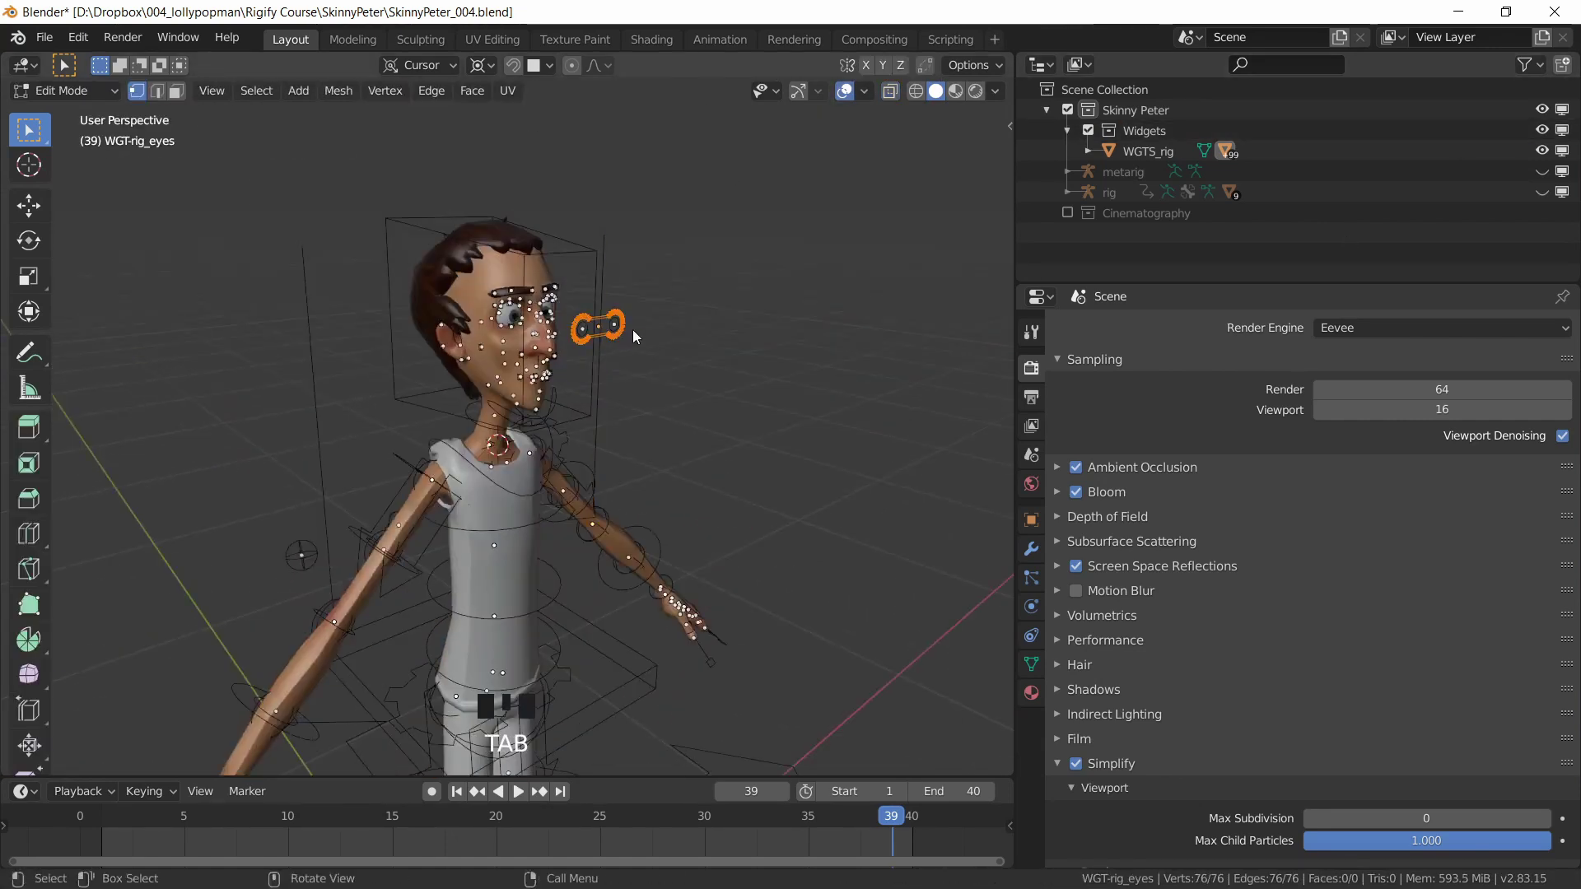
scroll(659, 334, up, 4)
click(733, 337)
key(l)
key(x)
click(739, 275)
scroll(708, 330, down, 8)
key(Tab)
- Change the pivot point and scale down the meshes of the two sphere widgets in front of the knees
middle_drag(634, 428, 514, 470)
shift+middle_drag(626, 700, 683, 469)
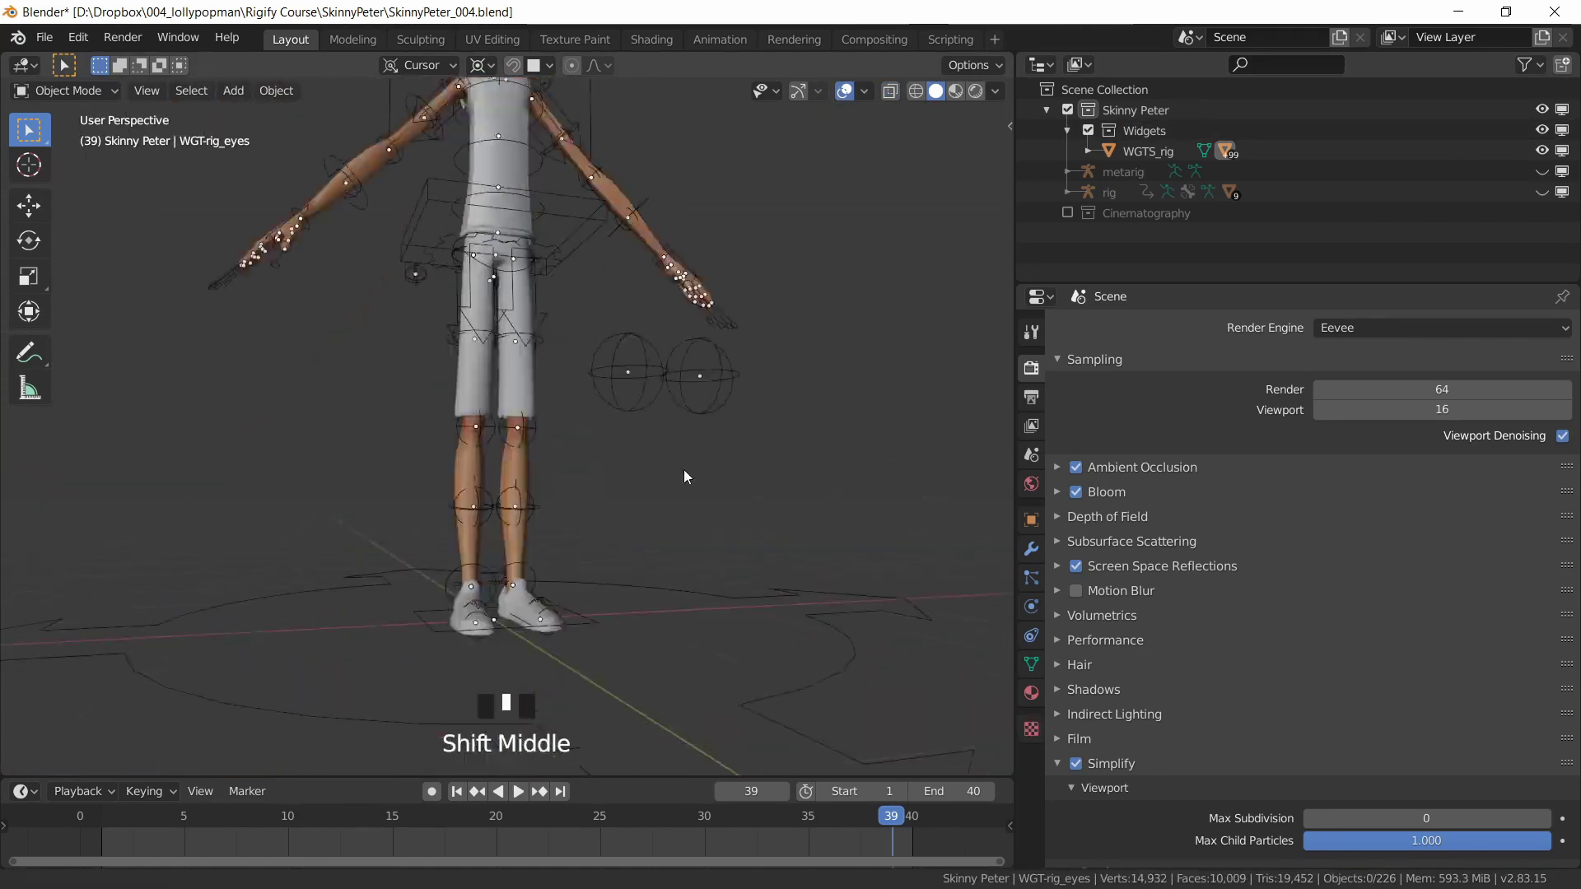
drag(947, 560, 828, 469)
key(Tab)
middle_drag(774, 527, 486, 526)
click(481, 66)
click(490, 136)
key(s)
click(650, 494)
key(Tab)
- Scale the mesh of the root widget around the feet to about 0.52
click(671, 437)
click(632, 570)
key(Tab)
key(s)
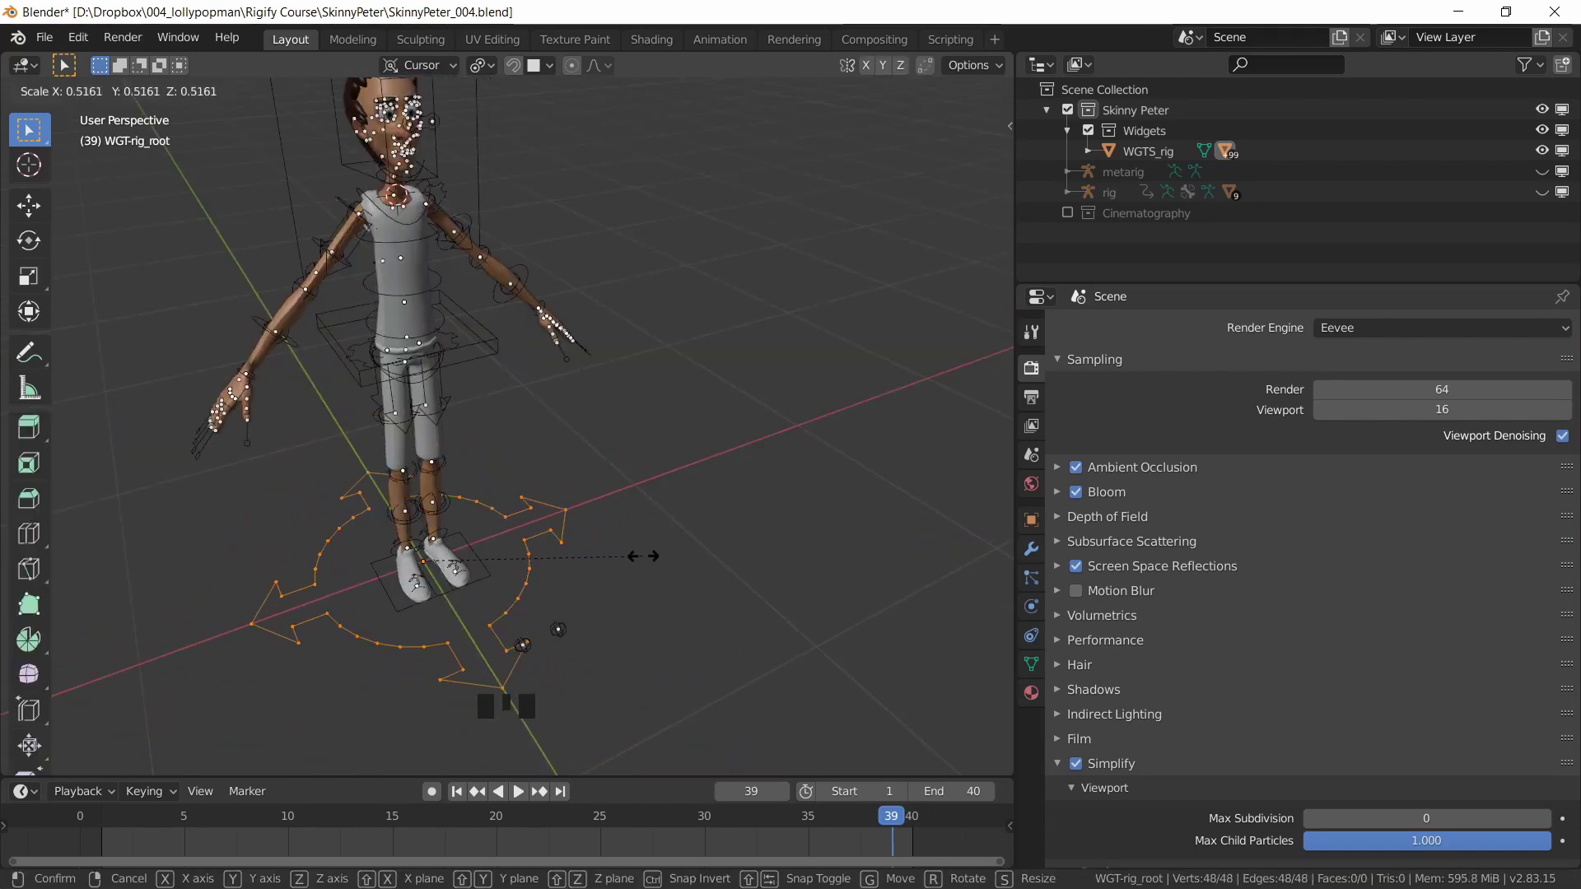
click(642, 556)
key(Tab)
- Hide the Widgets collection, show and select the rig, and switch it to Pose Mode
middle_drag(642, 556, 807, 318)
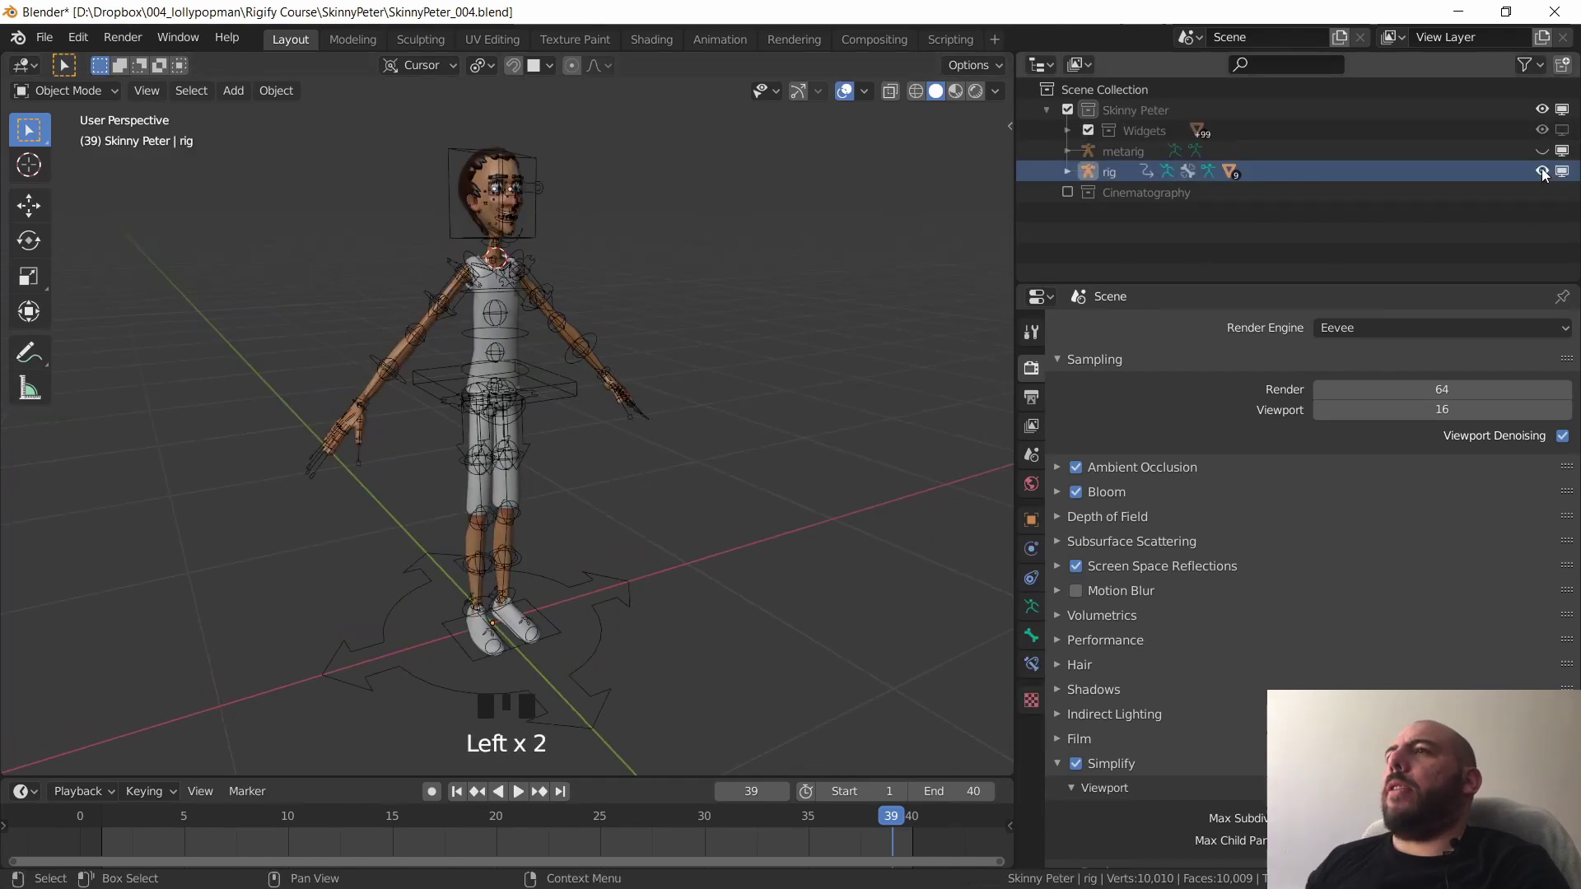
click(1485, 174)
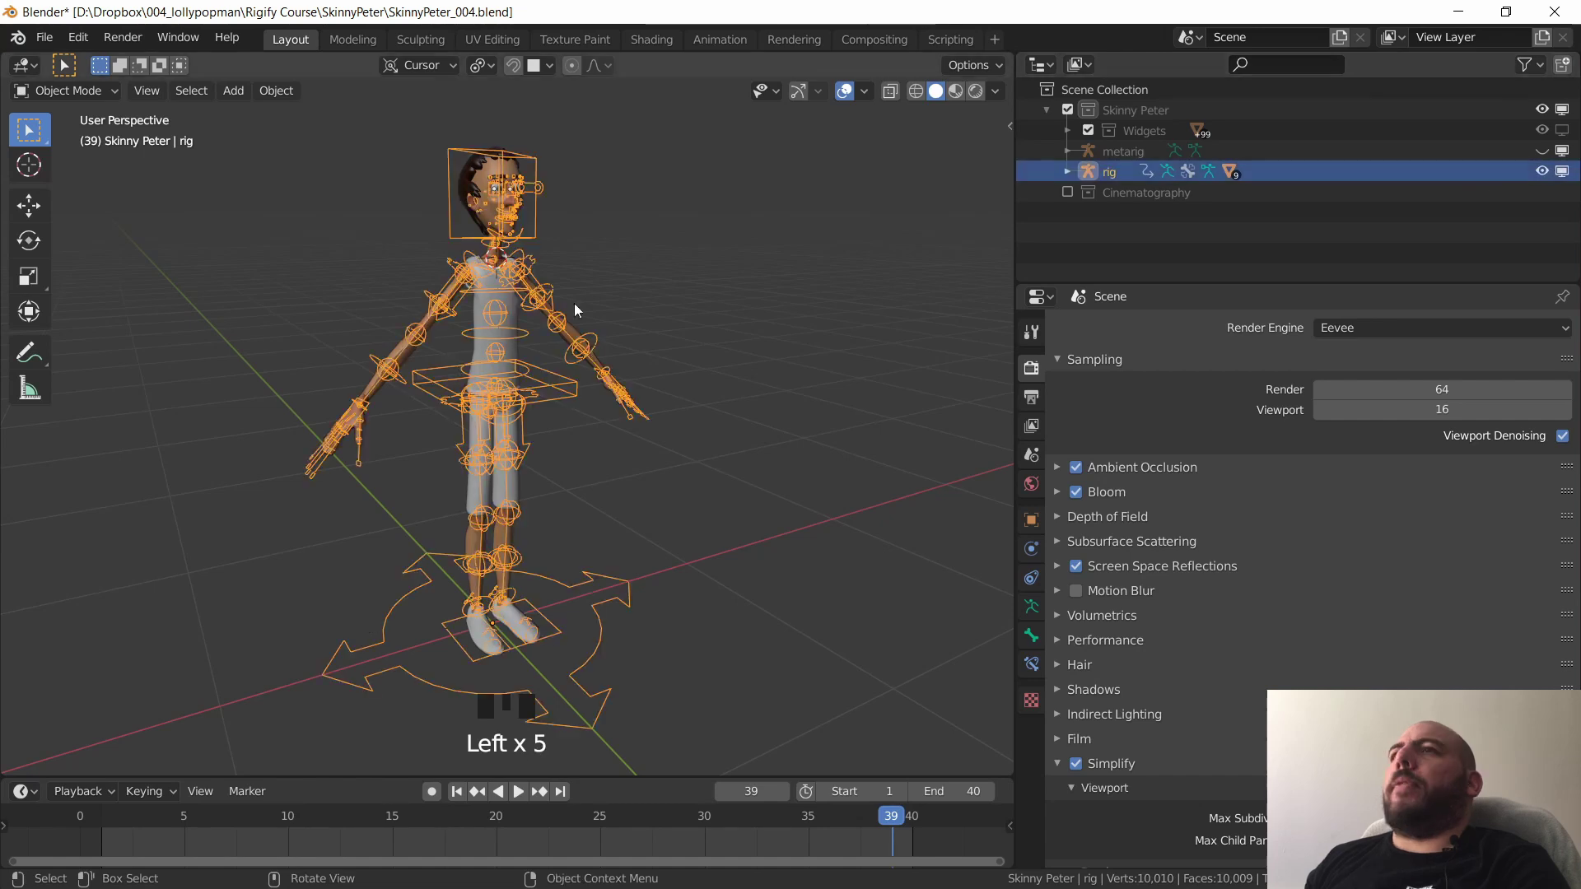
mouse_move(593, 387)
middle_down()
mouse_move(516, 393)
mouse_move(506, 516)
mouse_move(415, 476)
mouse_move(593, 461)
mouse_move(636, 514)
mouse_move(573, 389)
middle_up()
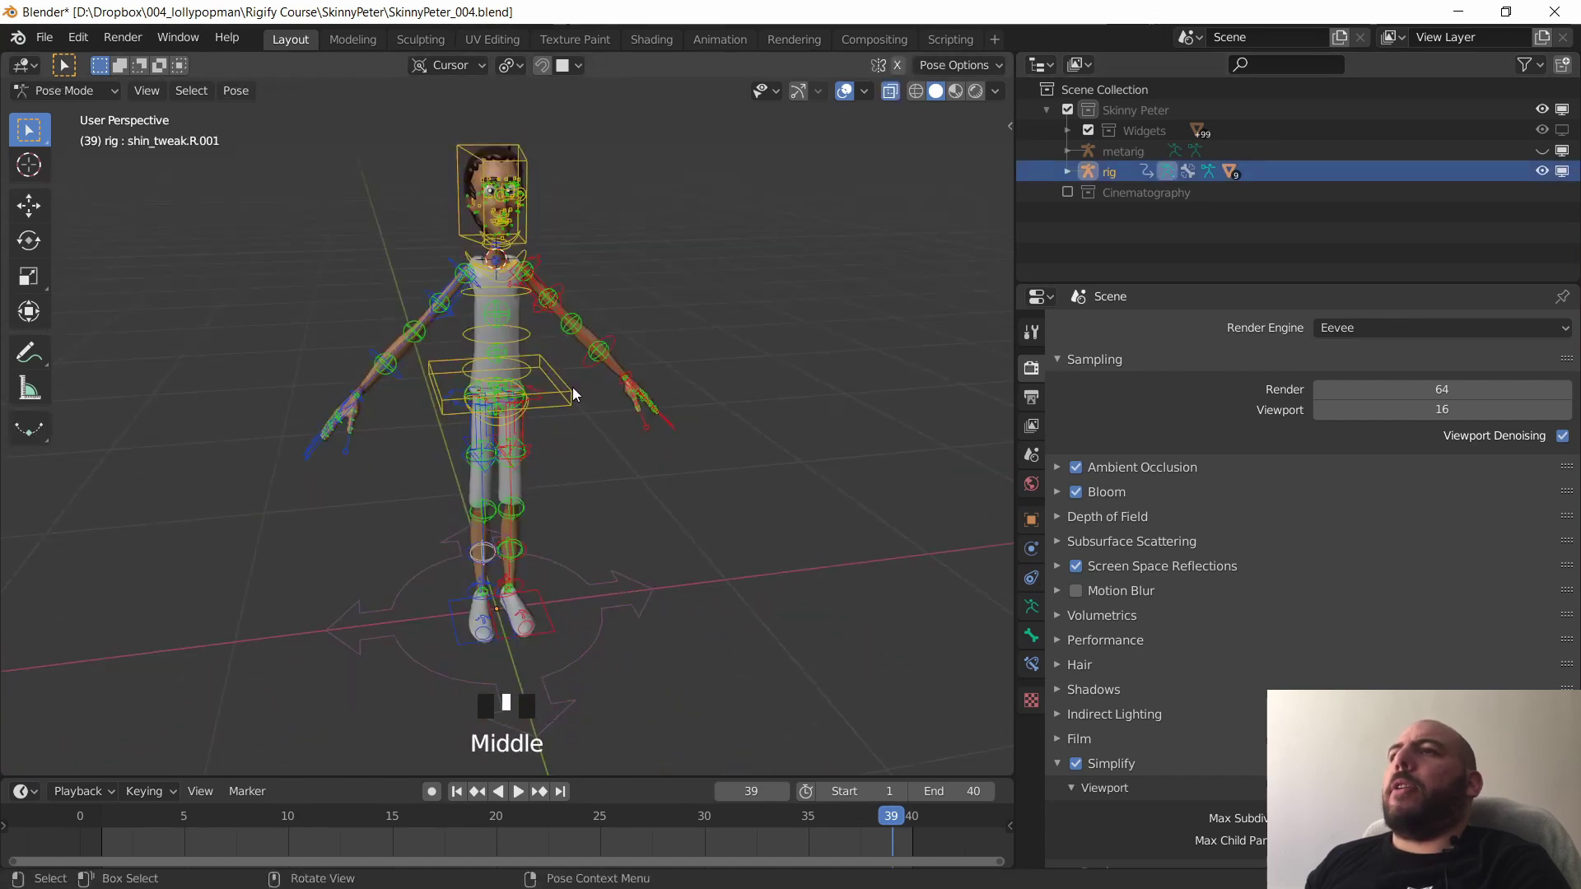
- Test the rig by moving the torso control and the right-hand IK control, cancelling the moves
middle_drag(580, 492, 593, 481)
key(g)
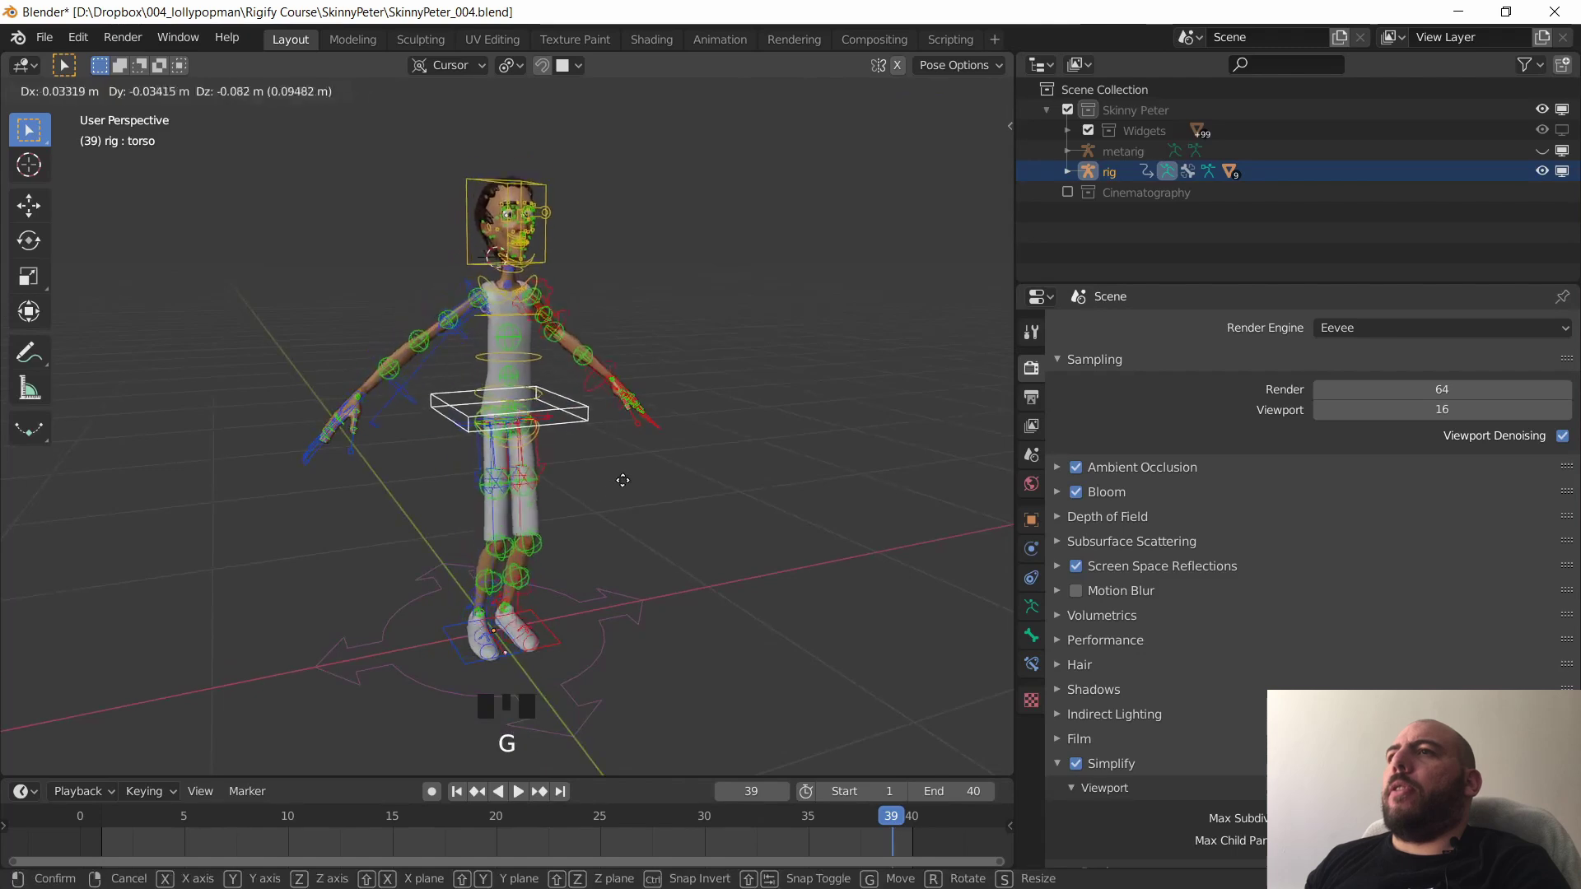
right_click(576, 500)
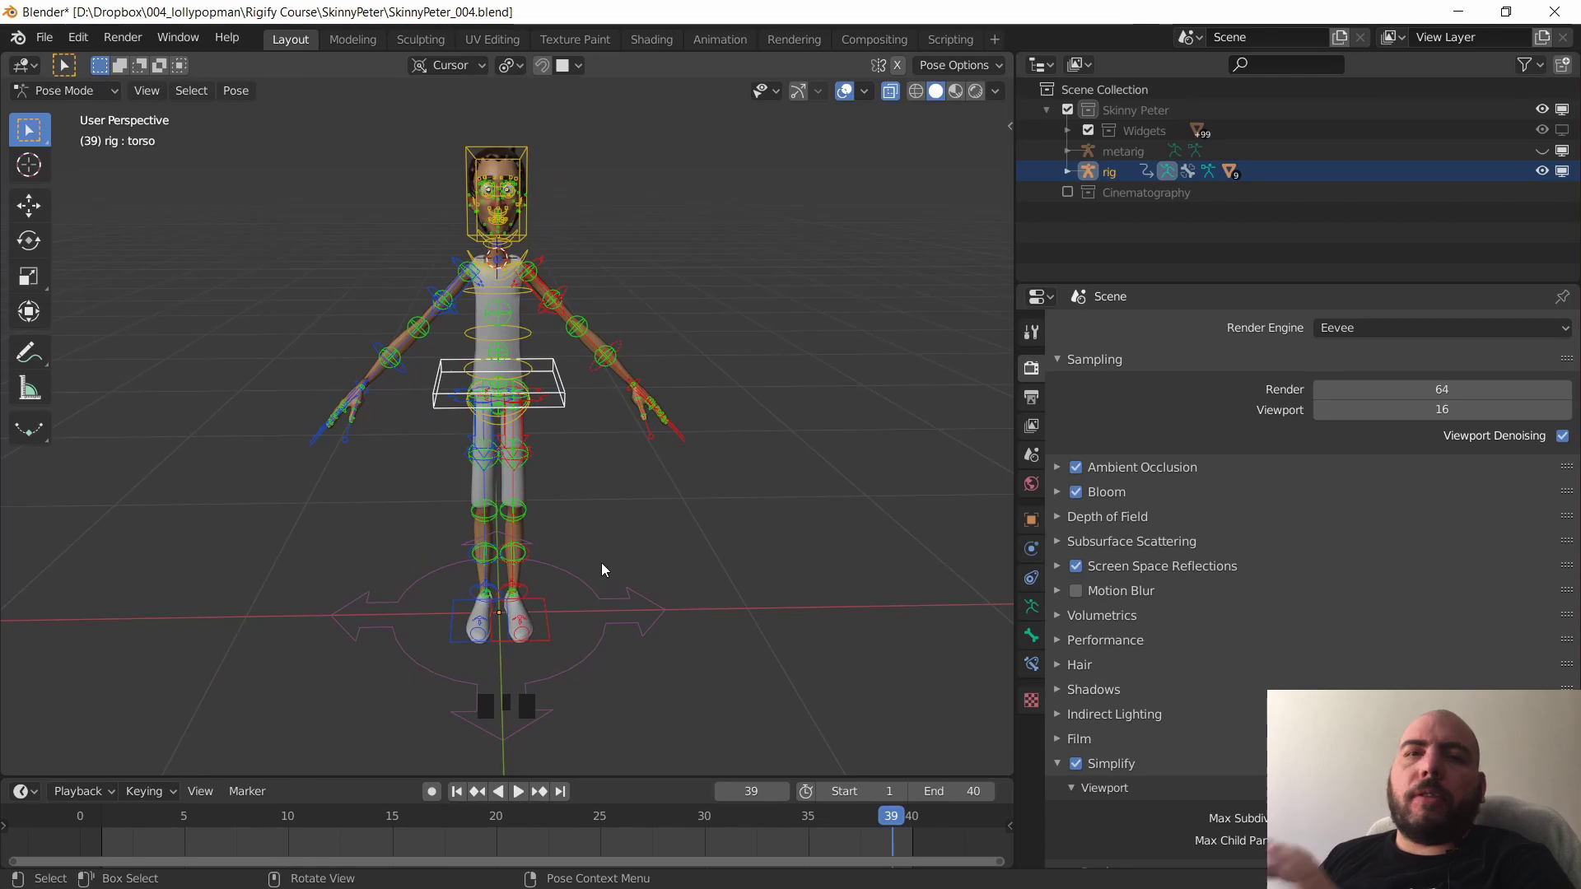
middle_drag(597, 491, 561, 400)
click(328, 426)
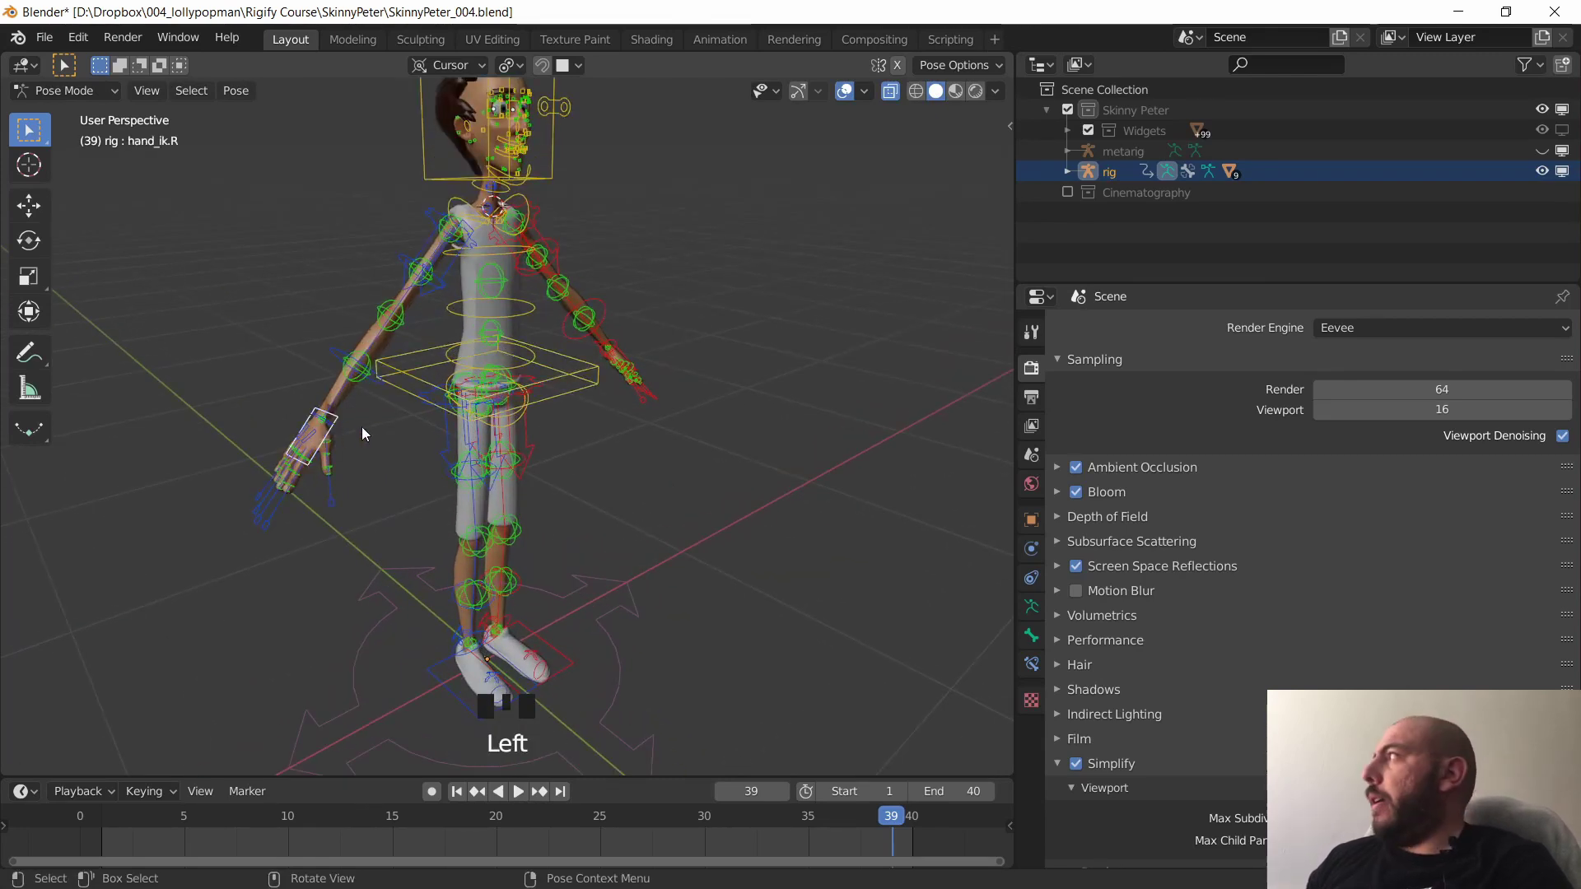
key(g)
- Show only the Arm FK, Troso and Leg IK rig layers on both sides and view the character around
middle_drag(360, 434, 413, 446)
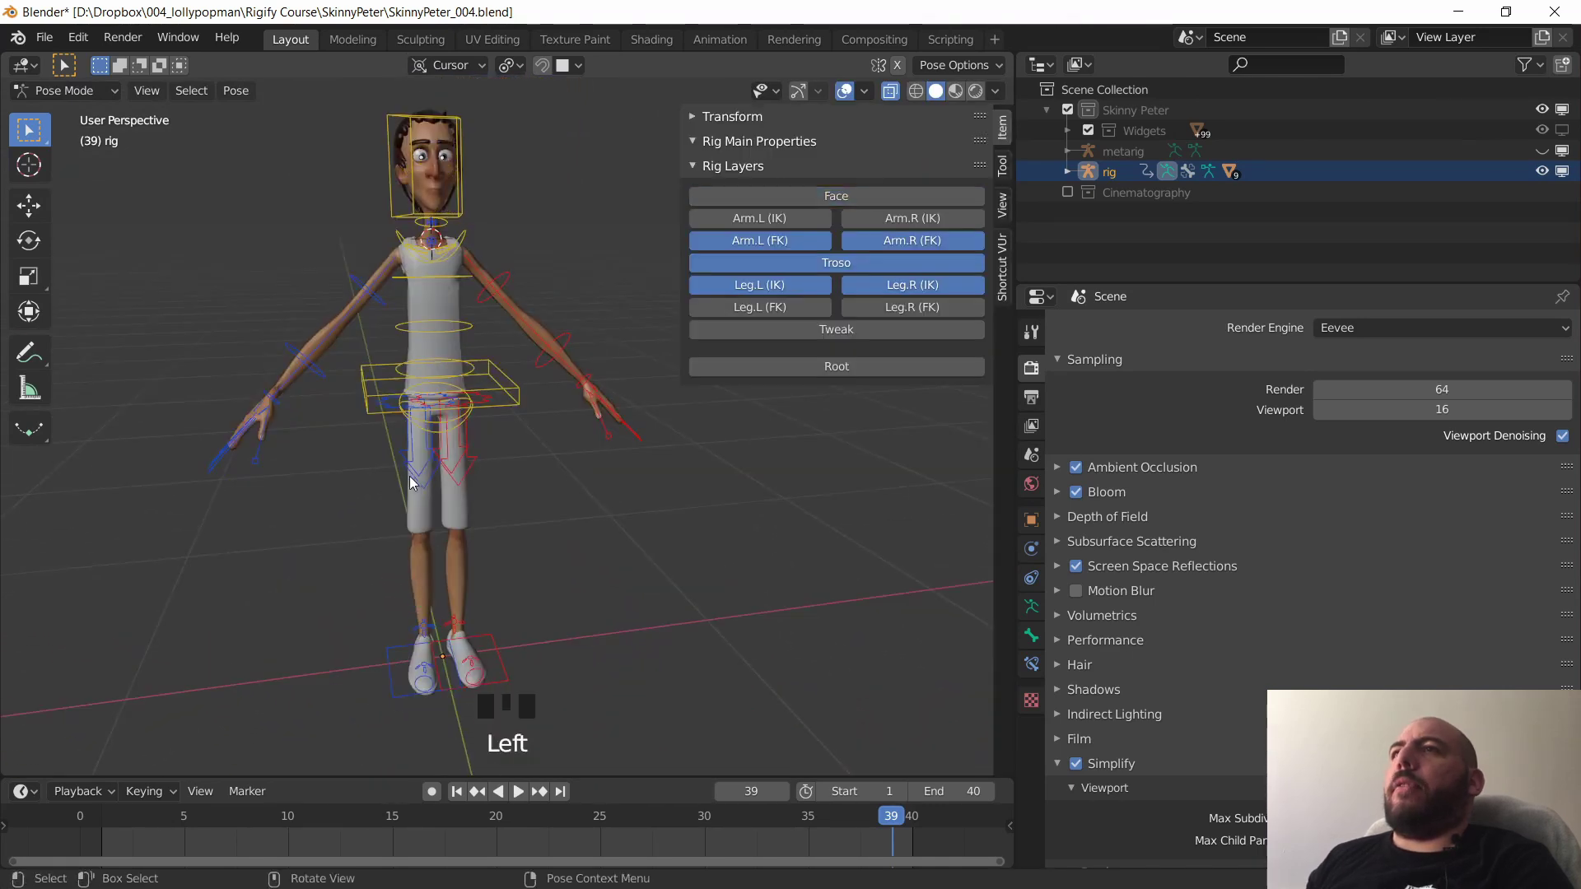
middle_drag(408, 476, 333, 475)
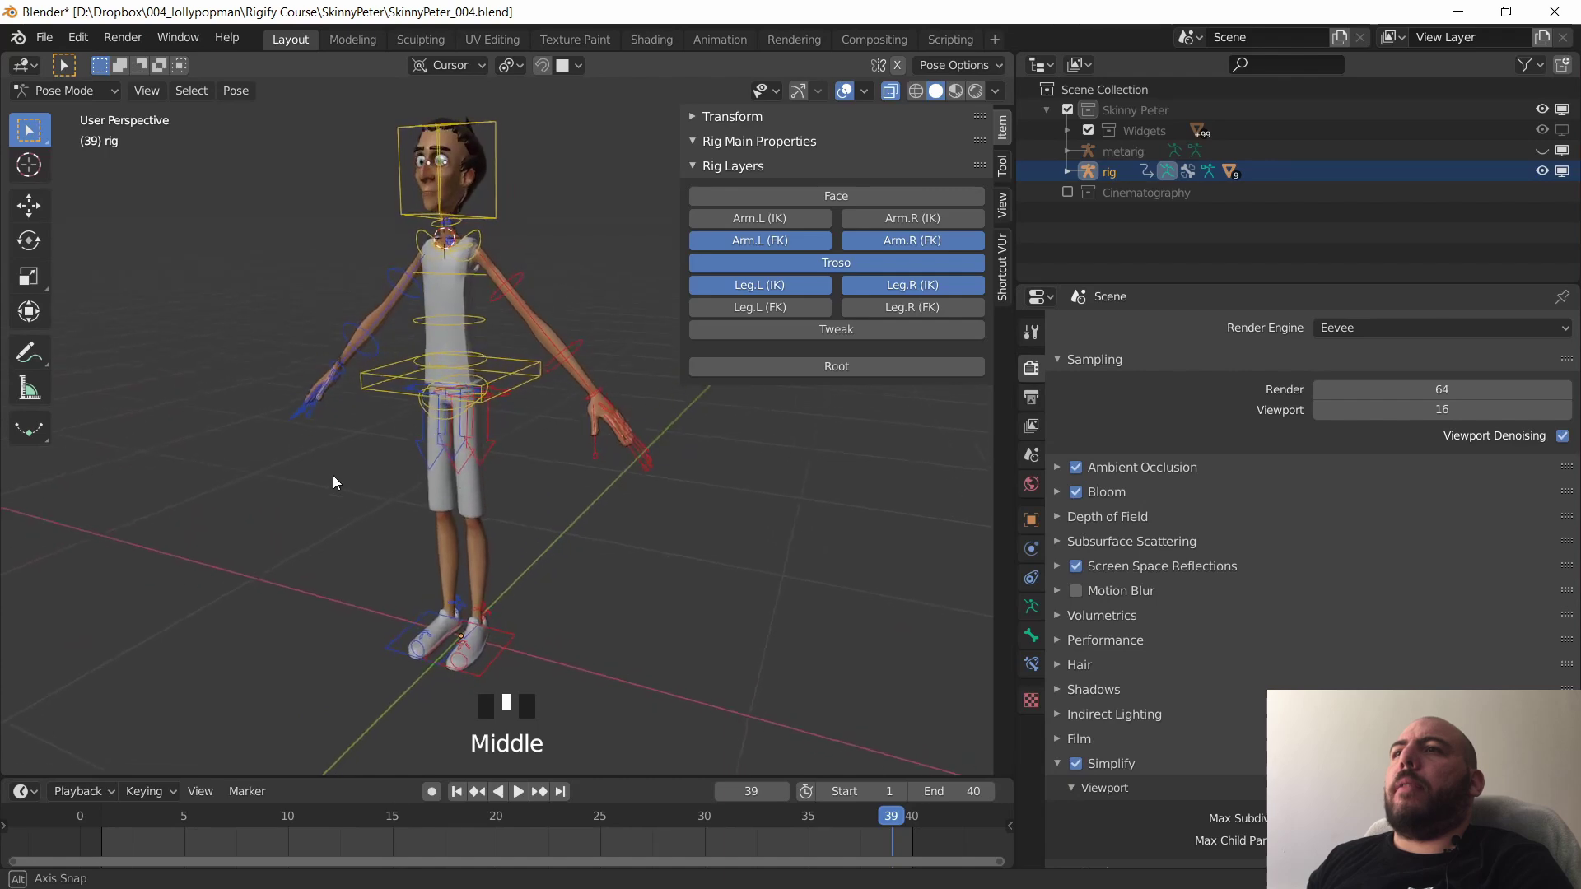
shift+middle_drag(694, 472, 557, 435)
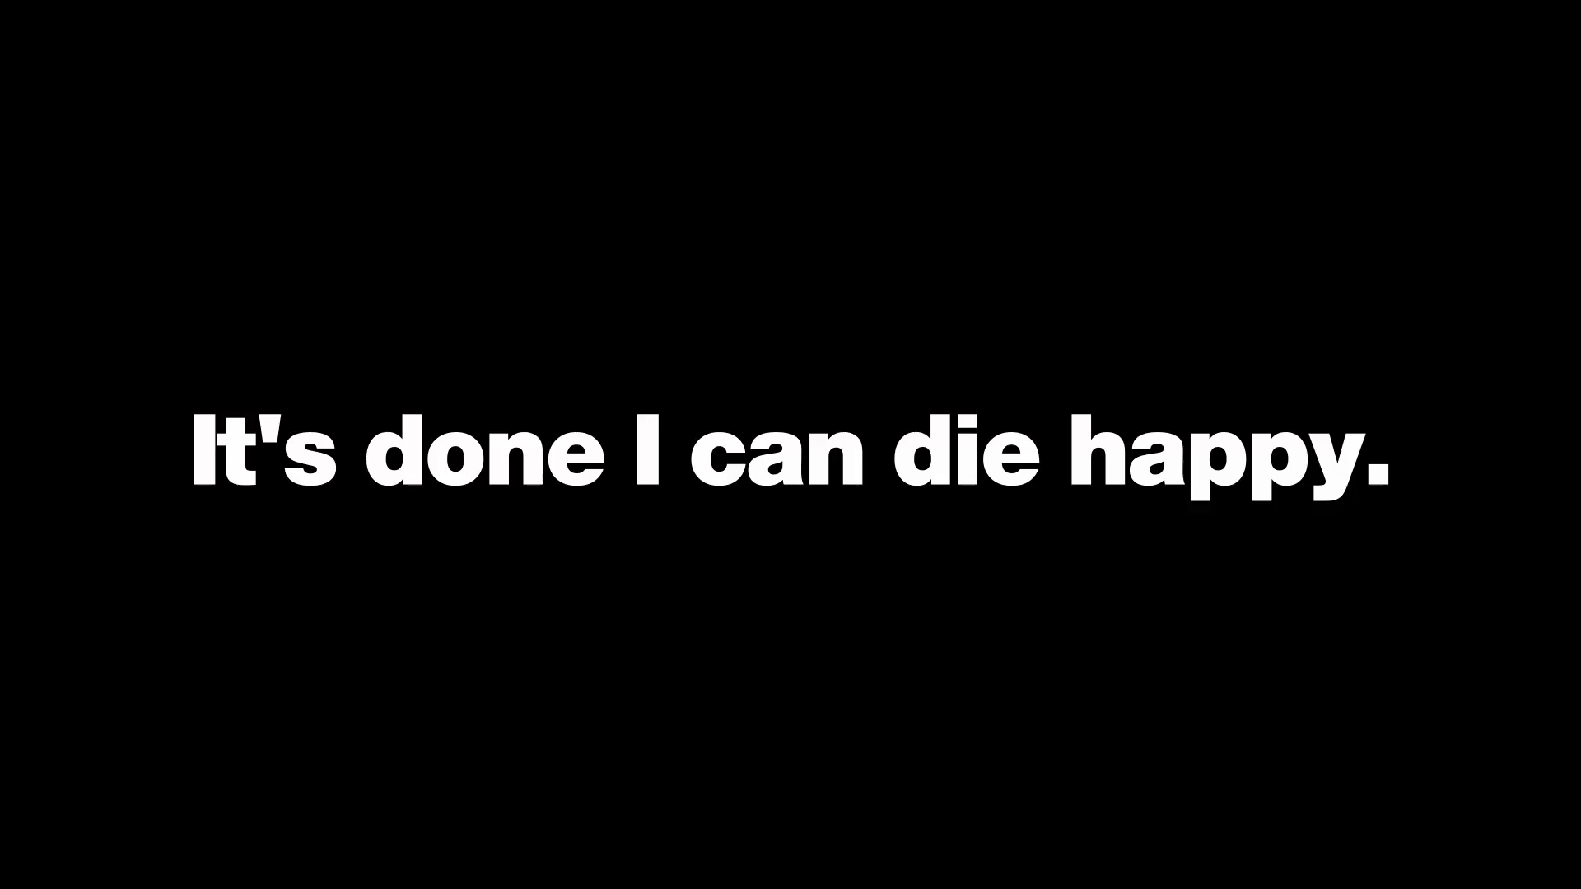